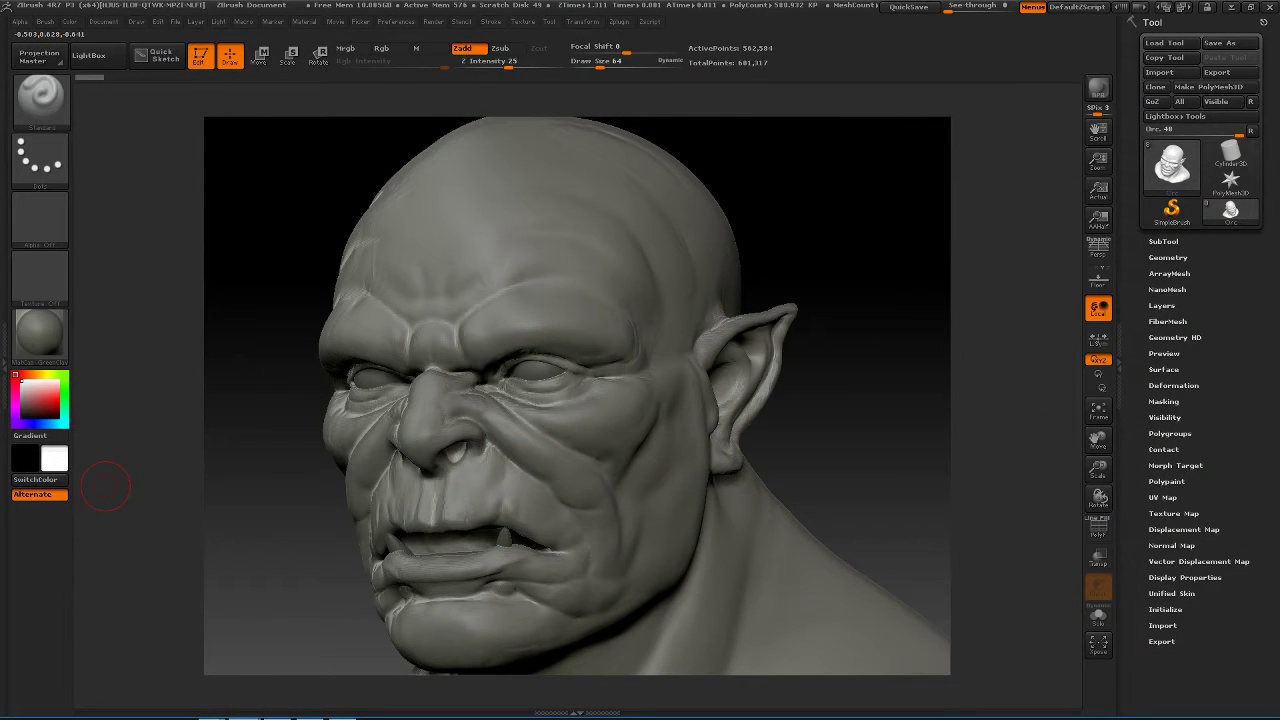
- Switch to the Dam_Standard brush and frame the orc's forehead from a three-quarter view
{"action": "key", "text": "alt+Tab"}
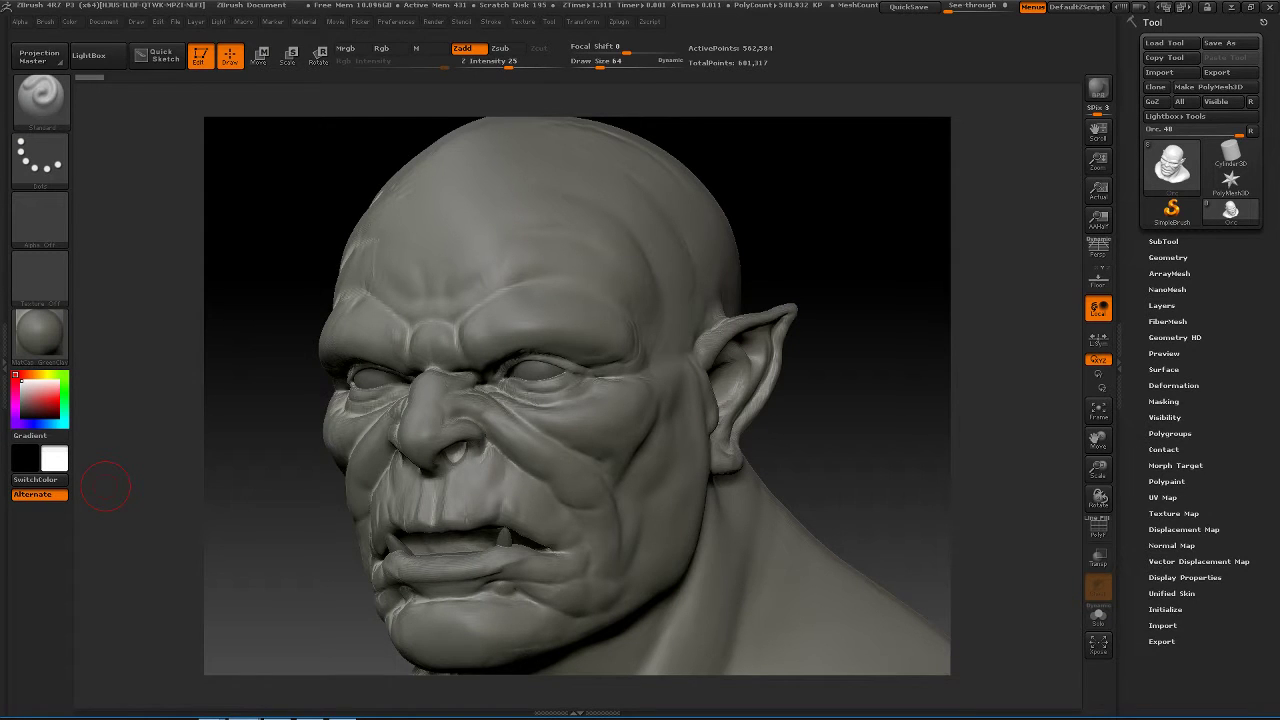
{"action": "mouse_move", "coordinate": [870, 353]}
{"action": "left_mouse_down"}
{"action": "mouse_move", "coordinate": [849, 326]}
{"action": "mouse_move", "coordinate": [903, 371]}
{"action": "mouse_move", "coordinate": [829, 317]}
{"action": "left_mouse_up"}
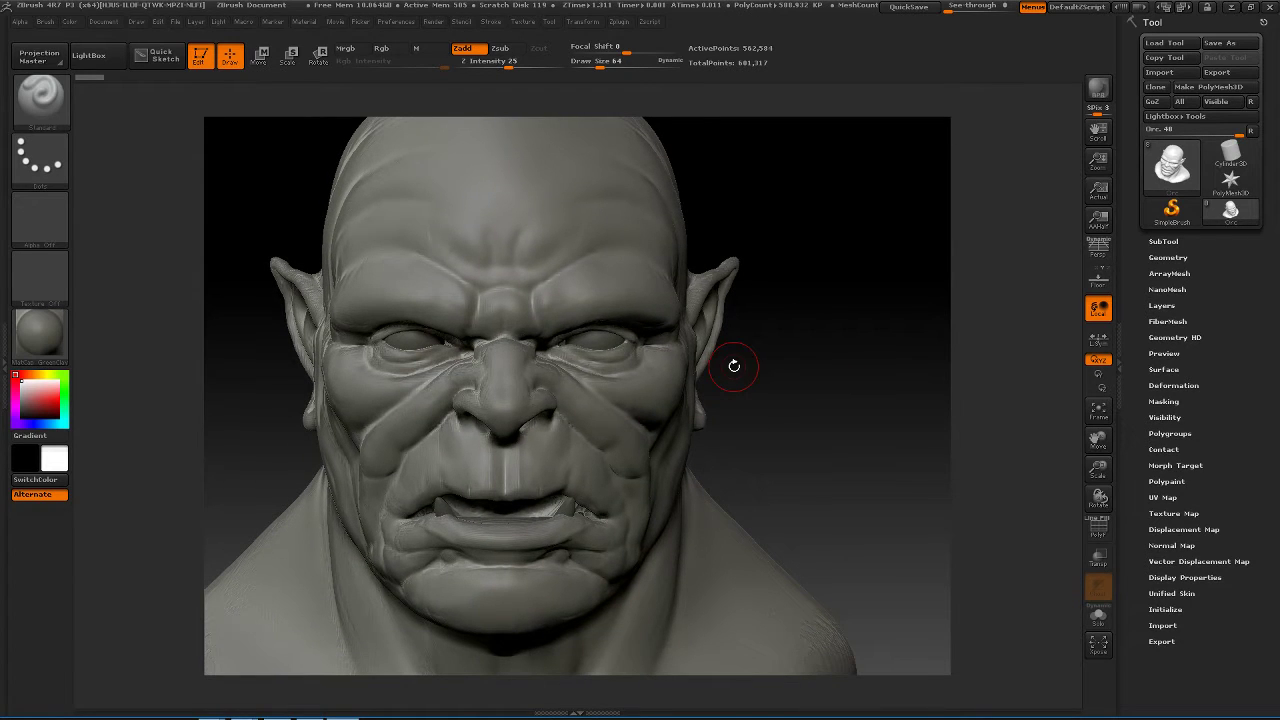
{"action": "key", "text": "b"}
{"action": "key", "text": "d"}
{"action": "key", "text": "s"}
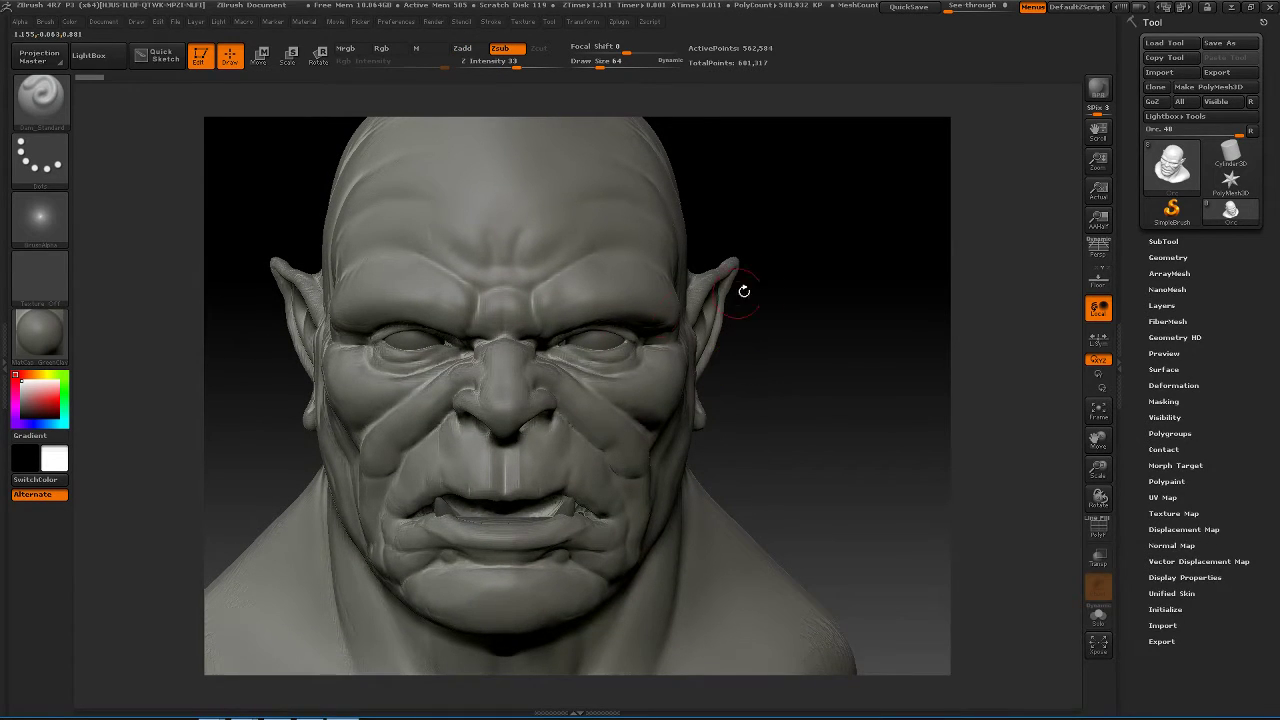
{"action": "mouse_move", "coordinate": [901, 322]}
{"action": "left_mouse_down", "text": "alt"}
{"action": "mouse_move", "coordinate": [849, 362]}
{"action": "mouse_move", "coordinate": [759, 290]}
{"action": "left_mouse_up", "text": "alt"}
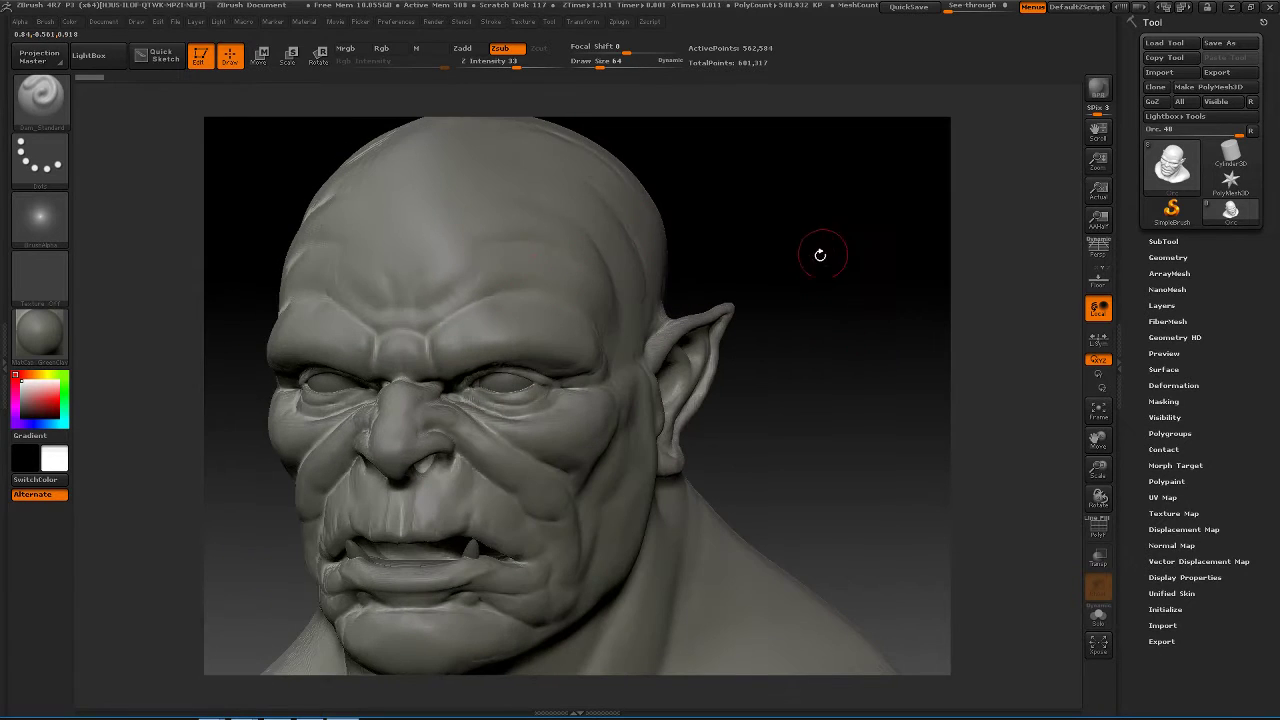
{"action": "left_click_drag", "start_coordinate": [820, 257], "coordinate": [799, 278], "text": "alt"}
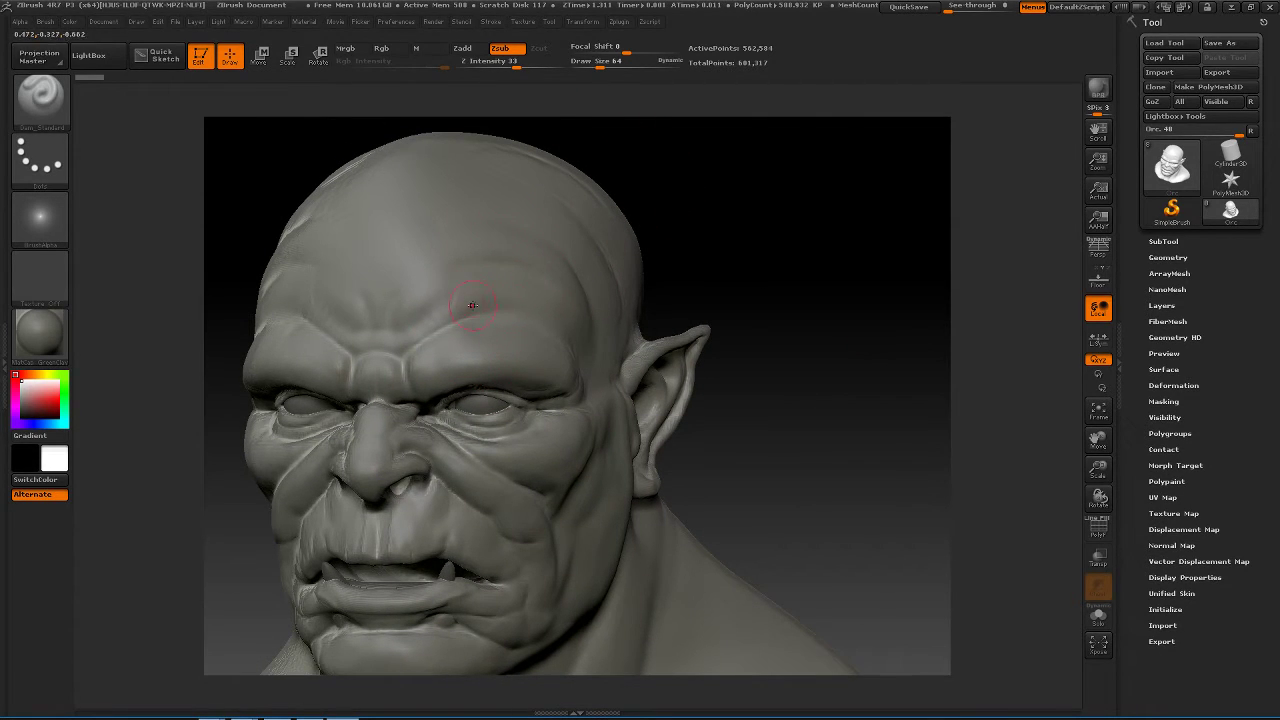
{"action": "left_click_drag", "start_coordinate": [493, 328], "coordinate": [547, 226]}
{"action": "key", "text": "ctrl+z"}
{"action": "left_click_drag", "start_coordinate": [484, 350], "coordinate": [537, 220]}
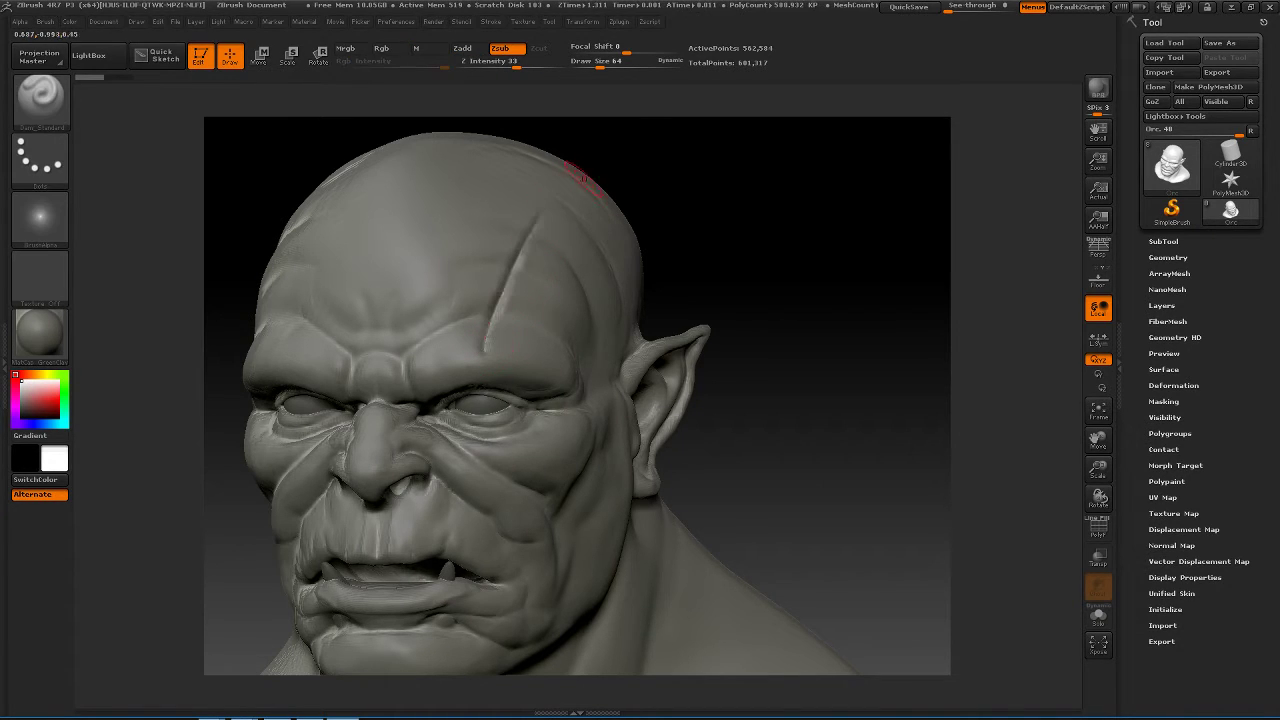
{"action": "key", "text": "ctrl+z"}
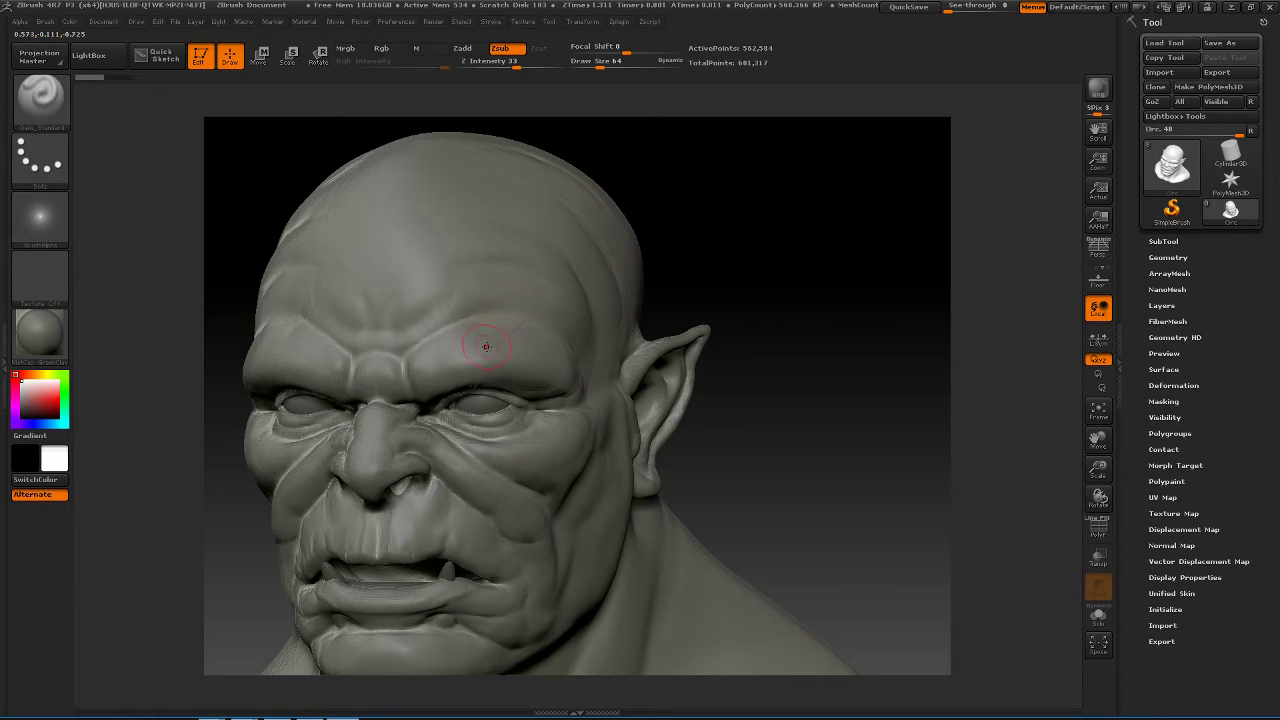
{"action": "left_click_drag", "start_coordinate": [486, 343], "coordinate": [528, 240]}
{"action": "key", "text": "ctrl+z"}
{"action": "left_click_drag", "start_coordinate": [737, 245], "coordinate": [680, 250]}
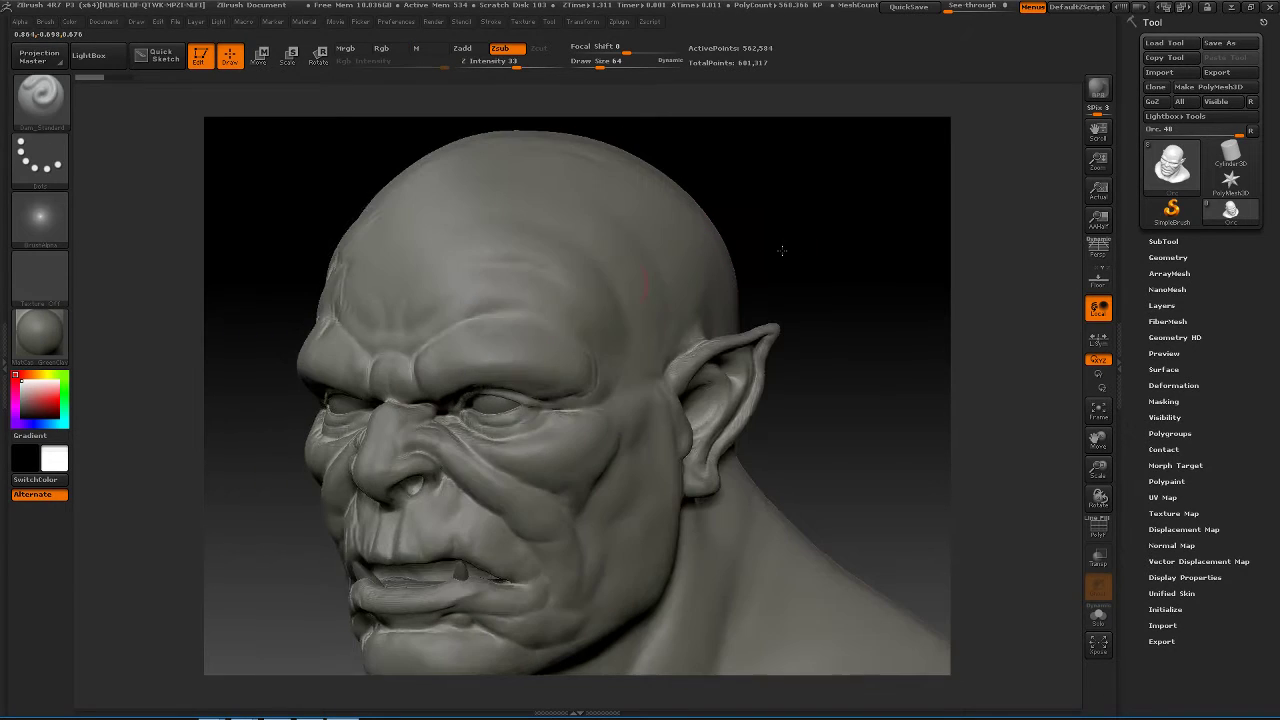
{"action": "left_click_drag", "start_coordinate": [491, 340], "coordinate": [556, 243]}
{"action": "key", "text": "shift"}
{"action": "key", "text": "ctrl+z"}
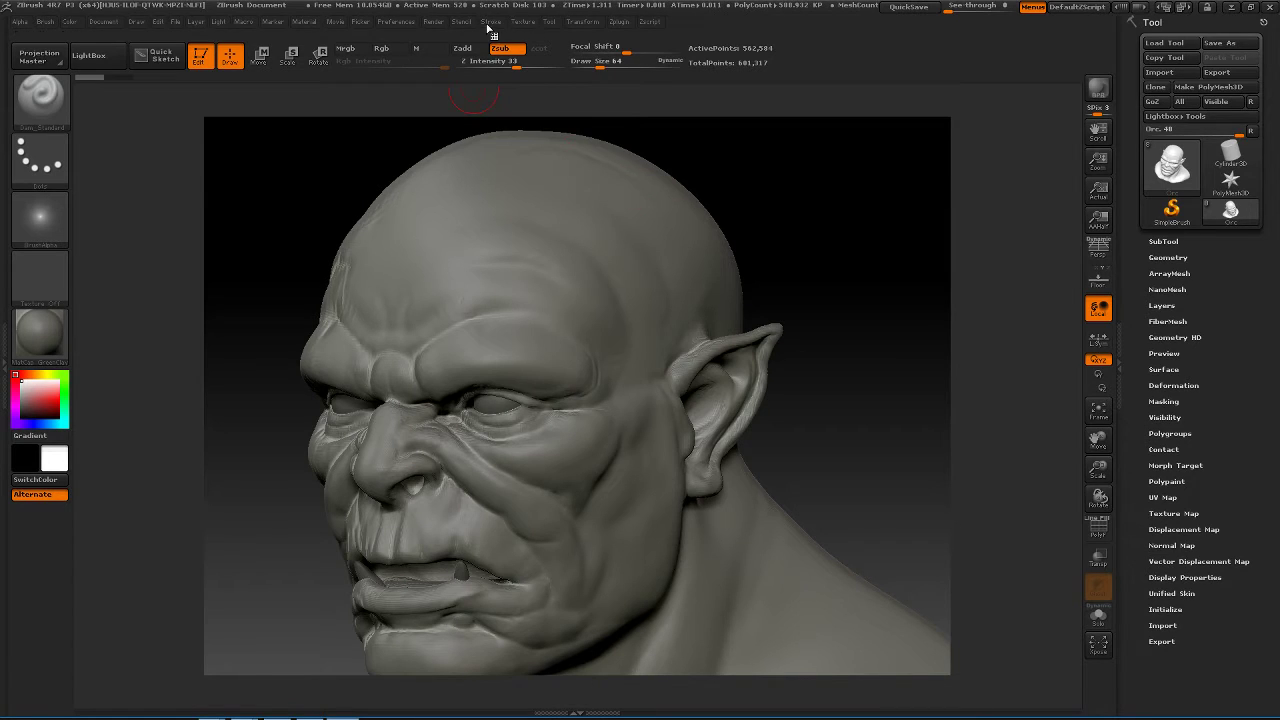
- Adjust the brush's stroke options and test them with freehand cuts across the forehead
{"action": "left_click", "coordinate": [490, 22]}
{"action": "left_click", "coordinate": [528, 209]}
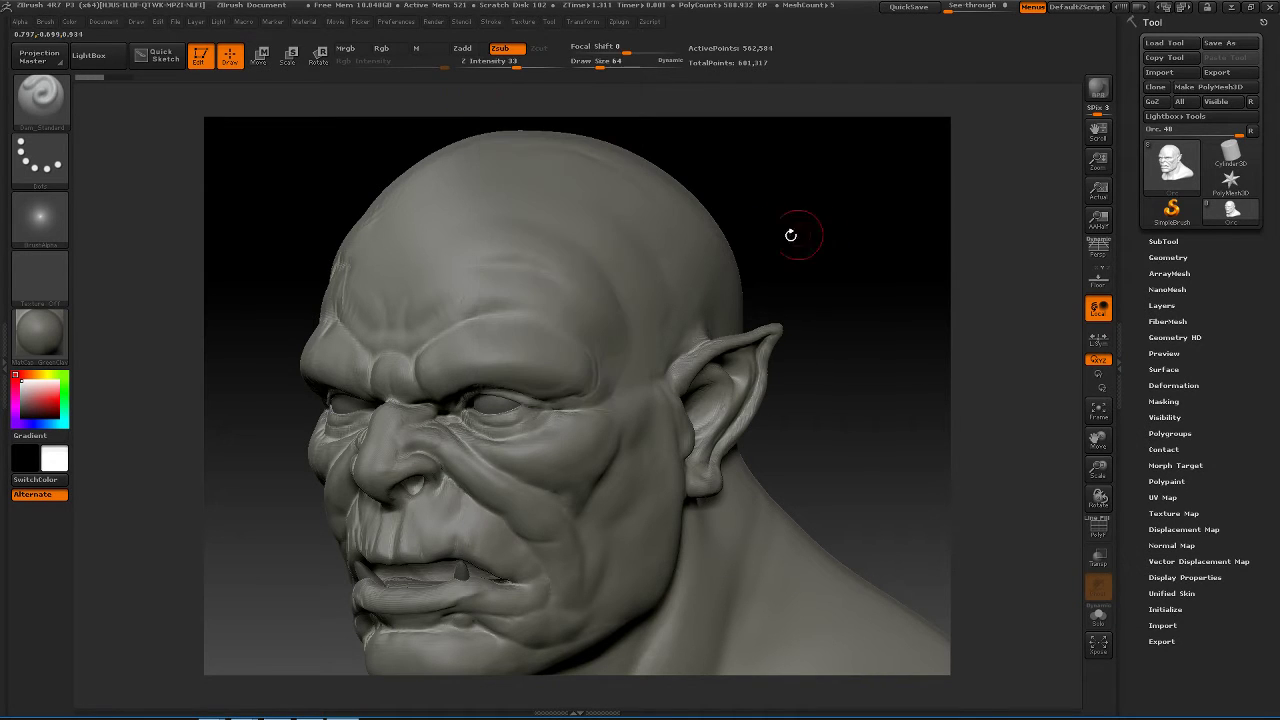
{"action": "left_click_drag", "start_coordinate": [506, 304], "coordinate": [531, 253]}
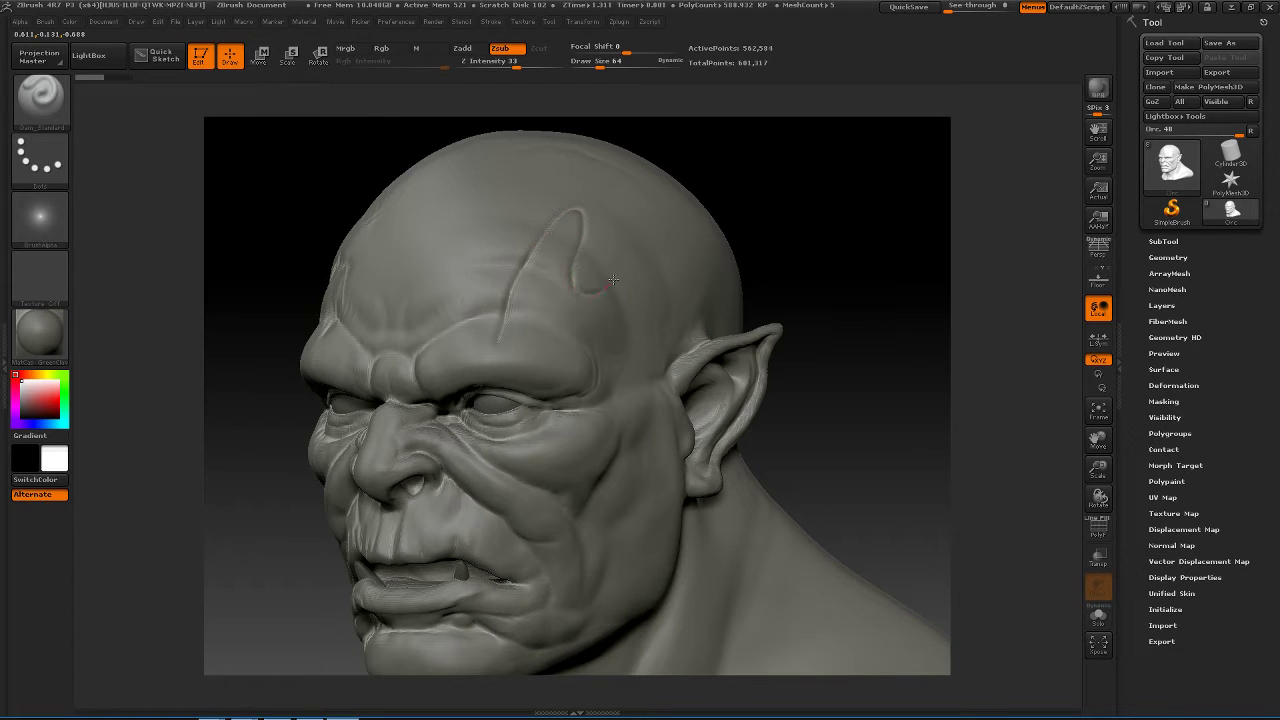
{"action": "key", "text": "ctrl+z"}
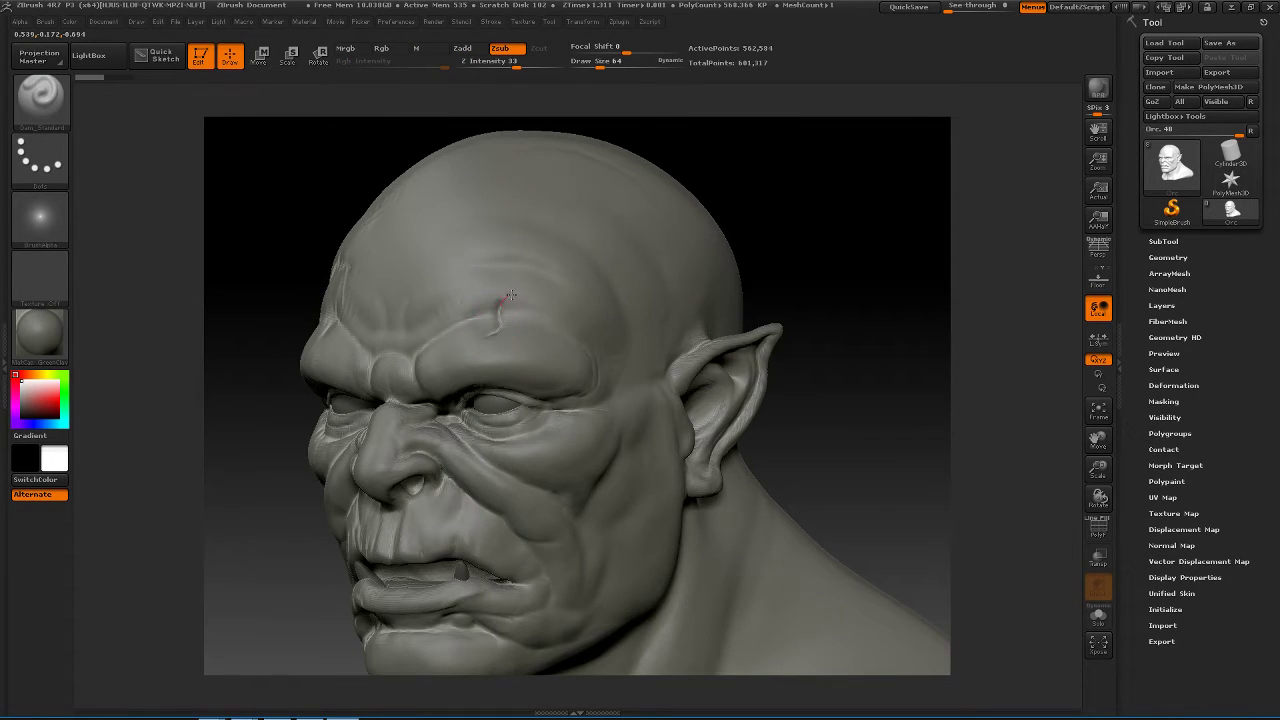
{"action": "key", "text": "ctrl+z"}
{"action": "left_click_drag", "start_coordinate": [478, 348], "coordinate": [558, 245]}
{"action": "key", "text": "ctrl+z"}
{"action": "key", "text": "b"}
{"action": "key", "text": "d"}
{"action": "key", "text": "s"}
{"action": "mouse_move", "coordinate": [490, 349]}
{"action": "left_mouse_down"}
{"action": "mouse_move", "coordinate": [526, 330]}
{"action": "mouse_move", "coordinate": [526, 285]}
{"action": "mouse_move", "coordinate": [548, 245]}
{"action": "mouse_move", "coordinate": [636, 217]}
{"action": "left_mouse_up"}
{"action": "key", "text": "ctrl+z"}
{"action": "mouse_move", "coordinate": [497, 345]}
{"action": "left_mouse_down"}
{"action": "mouse_move", "coordinate": [511, 288]}
{"action": "mouse_move", "coordinate": [558, 216]}
{"action": "left_mouse_up"}
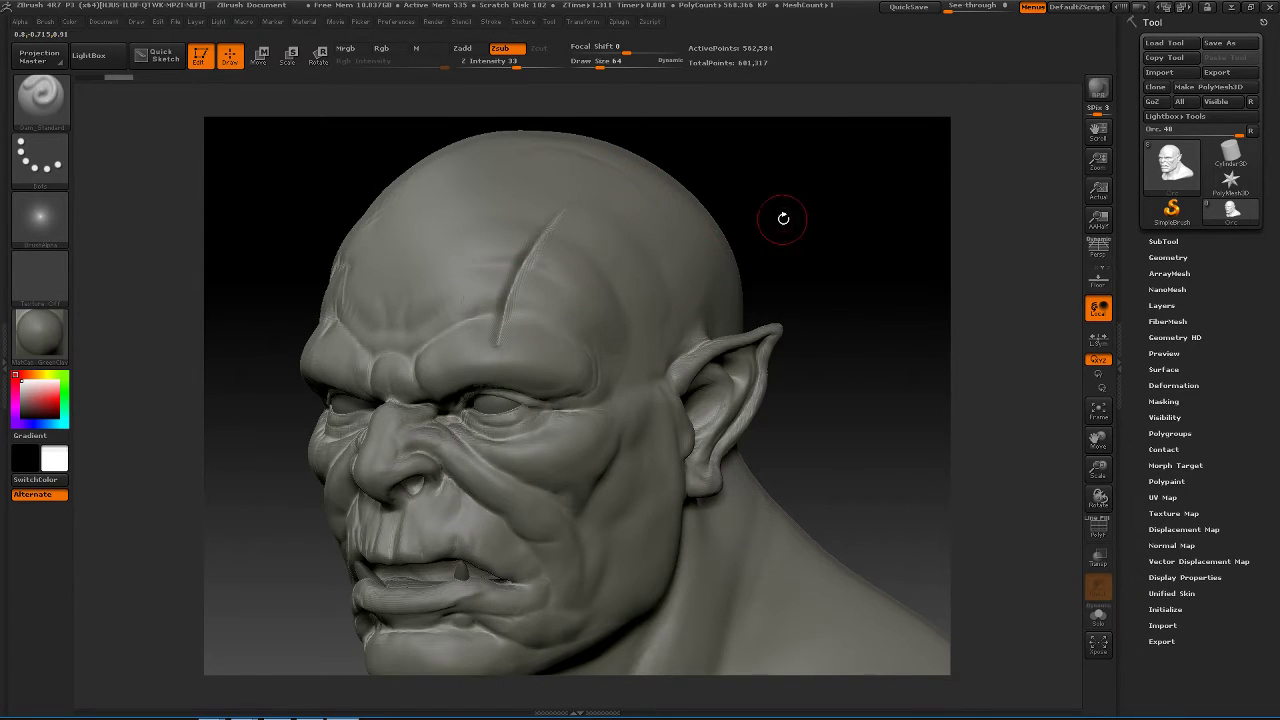
{"action": "left_click_drag", "start_coordinate": [786, 214], "coordinate": [845, 197]}
{"action": "mouse_move", "coordinate": [753, 307]}
{"action": "left_mouse_down", "text": "alt"}
{"action": "mouse_move", "coordinate": [757, 329]}
{"action": "mouse_move", "coordinate": [605, 333]}
{"action": "left_mouse_up", "text": "alt"}
{"action": "key", "text": "ctrl+z"}
{"action": "key", "text": "ctrl+z"}
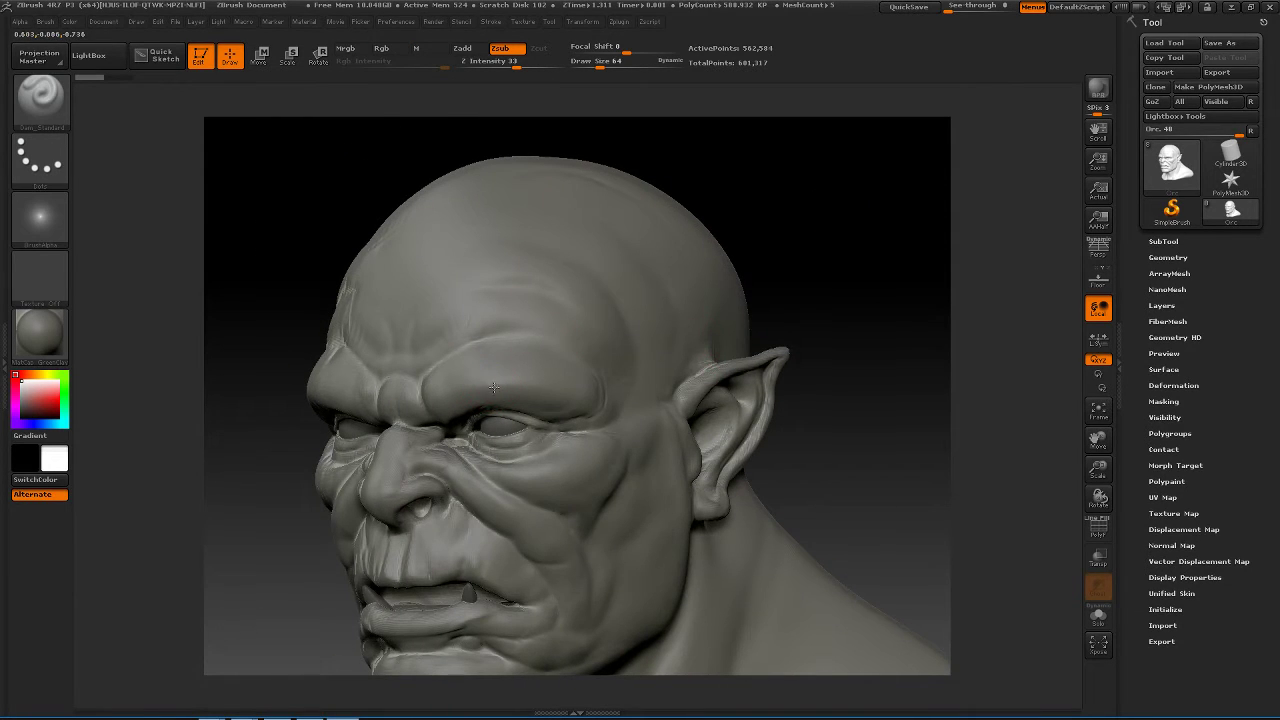
{"action": "mouse_move", "coordinate": [494, 383]}
{"action": "left_mouse_down"}
{"action": "mouse_move", "coordinate": [534, 324]}
{"action": "mouse_move", "coordinate": [606, 262]}
{"action": "left_mouse_up"}
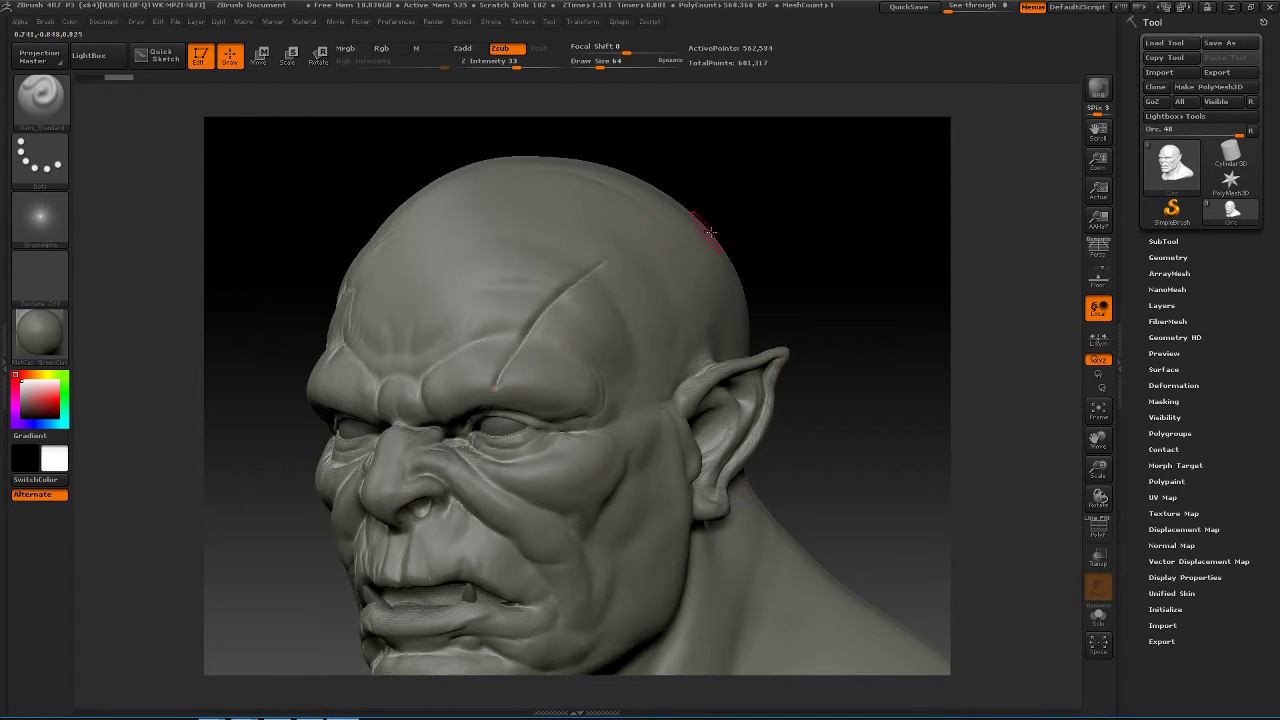
{"action": "key", "text": "ctrl+z"}
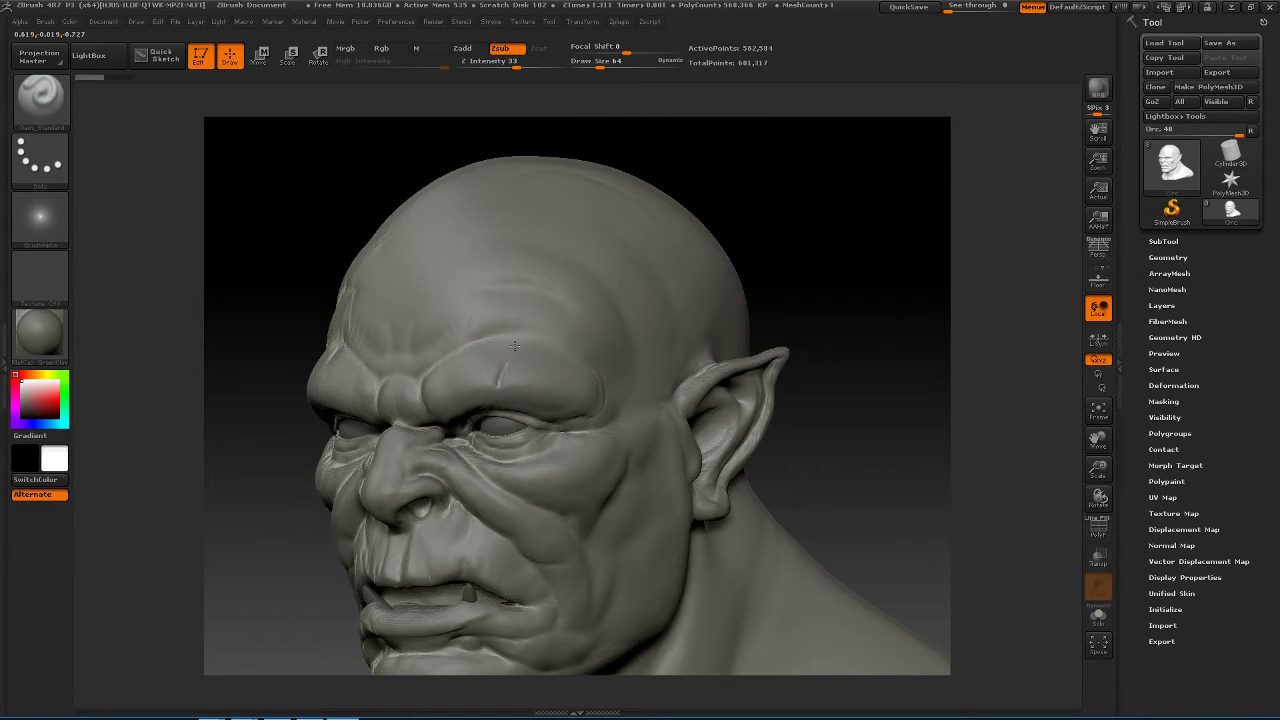
{"action": "left_click_drag", "start_coordinate": [514, 345], "coordinate": [585, 248]}
{"action": "key", "text": "ctrl+z"}
{"action": "left_click_drag", "start_coordinate": [510, 354], "coordinate": [584, 244]}
{"action": "key", "text": "ctrl+z"}
- Carve two roughly parallel diagonal scars across the forehead, one above the orc's left eye and one nearer the temple
{"action": "left_click_drag", "start_coordinate": [498, 385], "coordinate": [548, 281]}
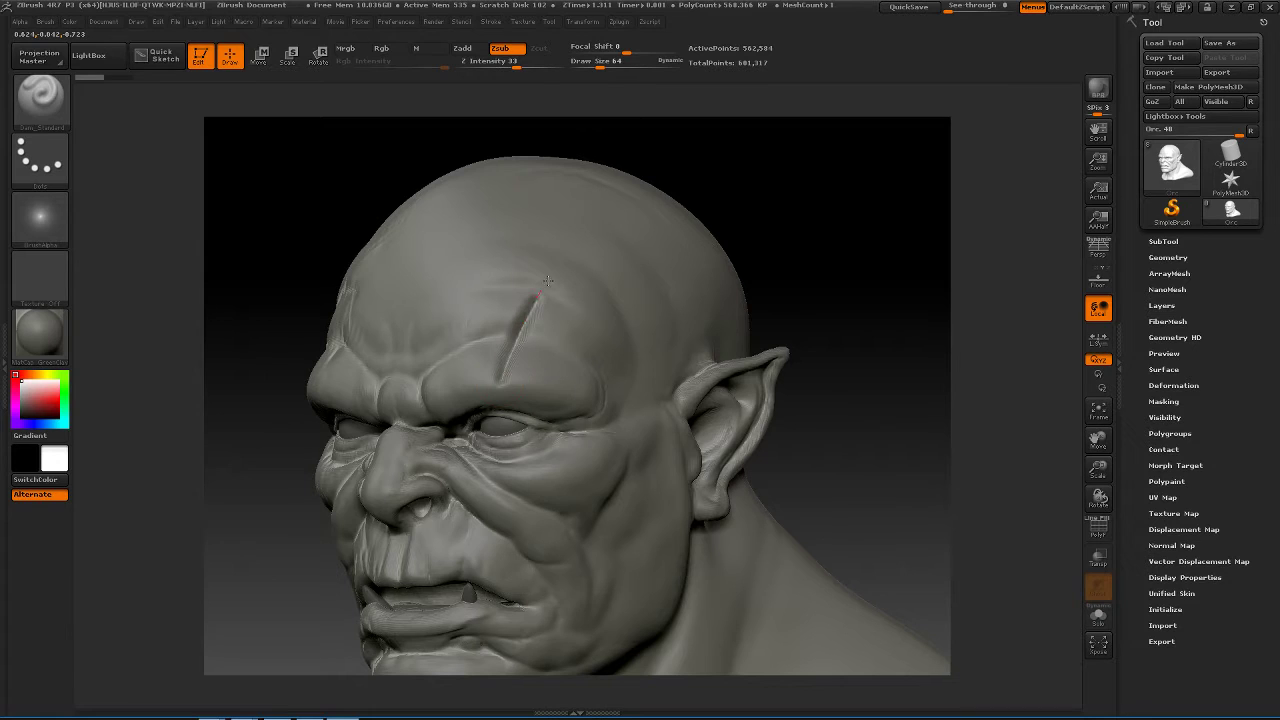
{"action": "left_click_drag", "start_coordinate": [866, 274], "coordinate": [842, 302]}
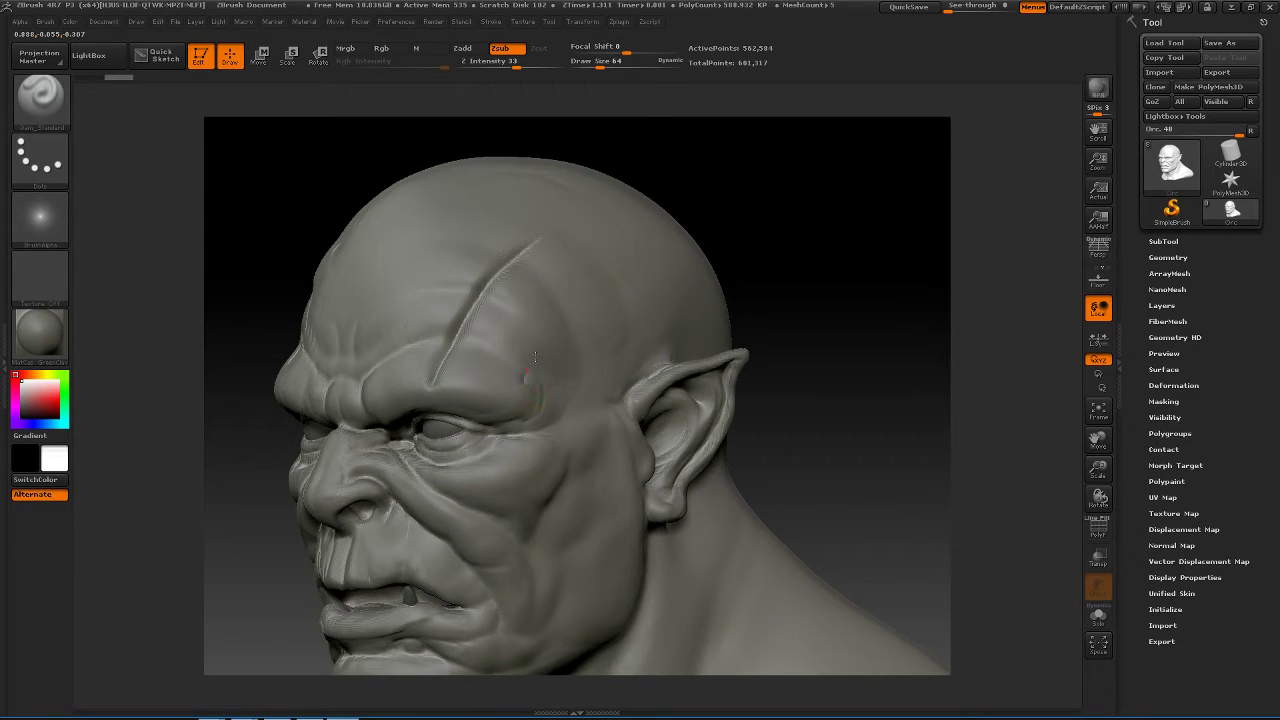
{"action": "left_click_drag", "start_coordinate": [535, 358], "coordinate": [595, 285]}
- Carve a short scar across the bridge of the nose and a vertical one down the chin
{"action": "left_click_drag", "start_coordinate": [806, 263], "coordinate": [826, 320]}
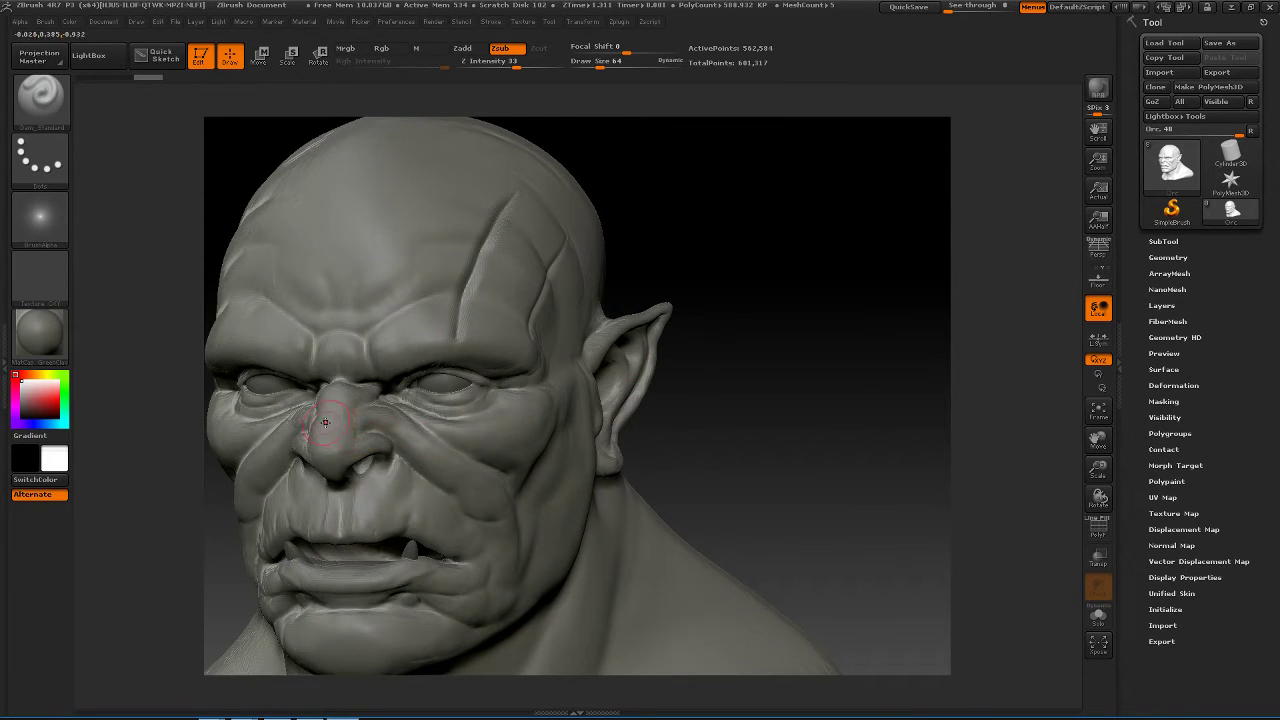
{"action": "left_click_drag", "start_coordinate": [733, 381], "coordinate": [672, 382]}
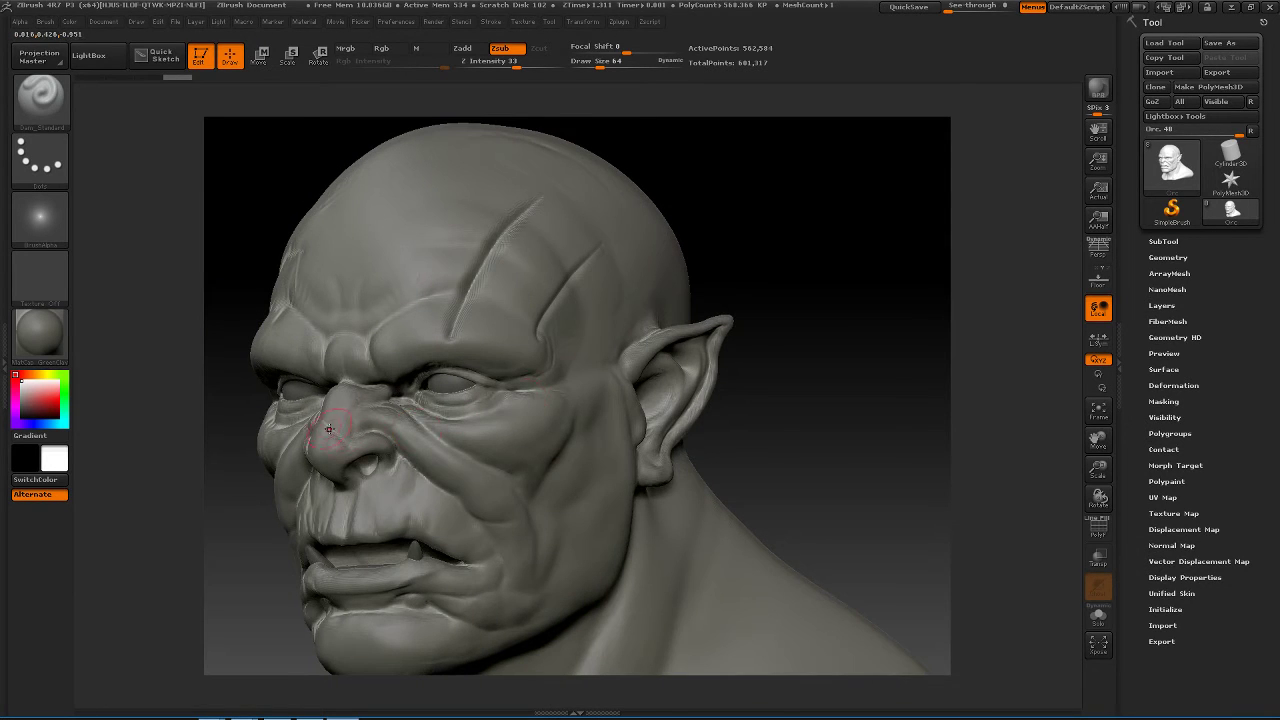
{"action": "left_click_drag", "start_coordinate": [347, 448], "coordinate": [351, 453]}
{"action": "mouse_move", "coordinate": [828, 314]}
{"action": "left_mouse_down"}
{"action": "mouse_move", "coordinate": [846, 409]}
{"action": "mouse_move", "coordinate": [826, 376]}
{"action": "left_mouse_up"}
{"action": "mouse_move", "coordinate": [781, 423]}
{"action": "left_mouse_down"}
{"action": "mouse_move", "coordinate": [791, 377]}
{"action": "mouse_move", "coordinate": [823, 354]}
{"action": "mouse_move", "coordinate": [809, 358]}
{"action": "mouse_move", "coordinate": [775, 319]}
{"action": "left_mouse_up"}
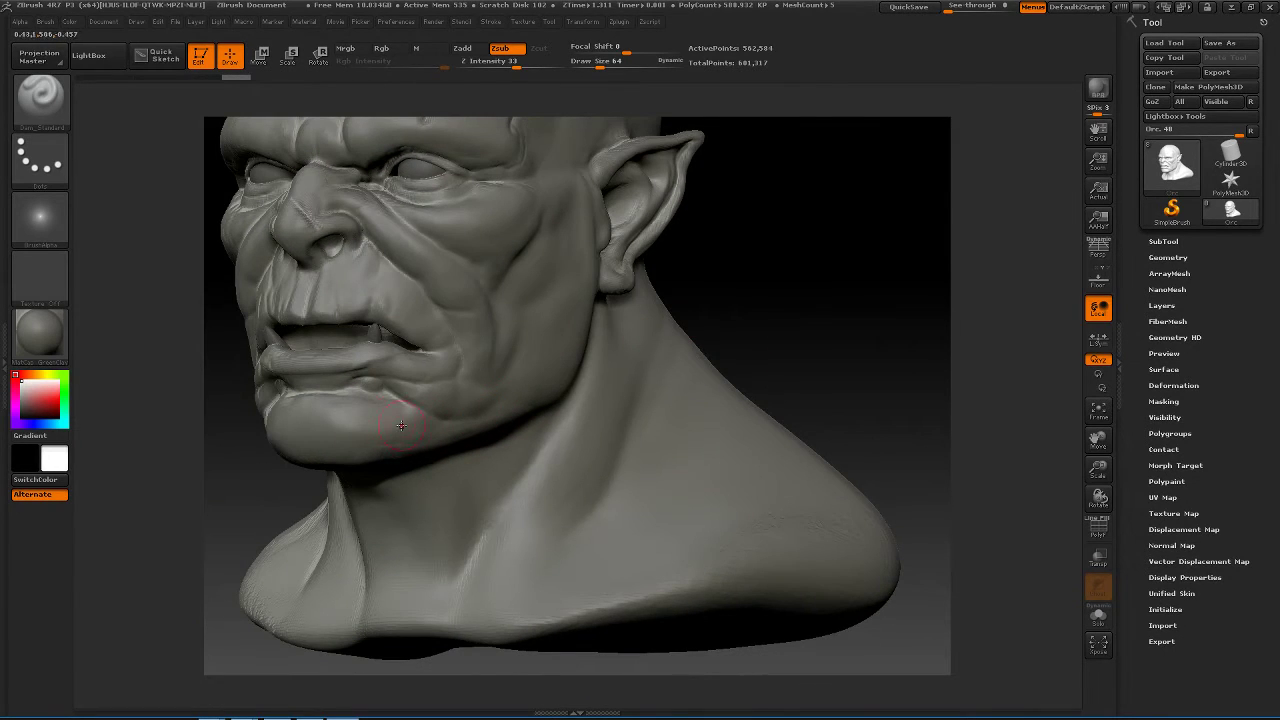
{"action": "left_click_drag", "start_coordinate": [345, 396], "coordinate": [352, 430]}
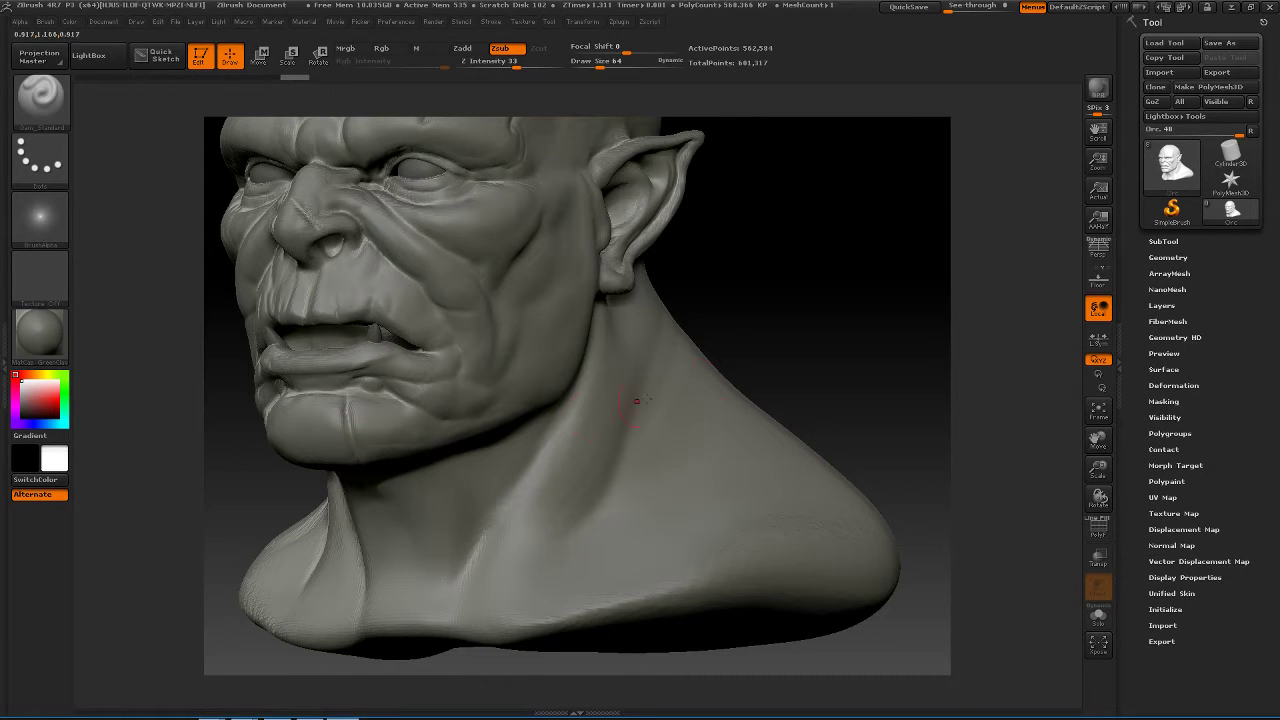
- Carve scars on the right side of the orc's forehead and across its right cheek, and remesh the head
{"action": "left_click_drag", "start_coordinate": [792, 344], "coordinate": [760, 389]}
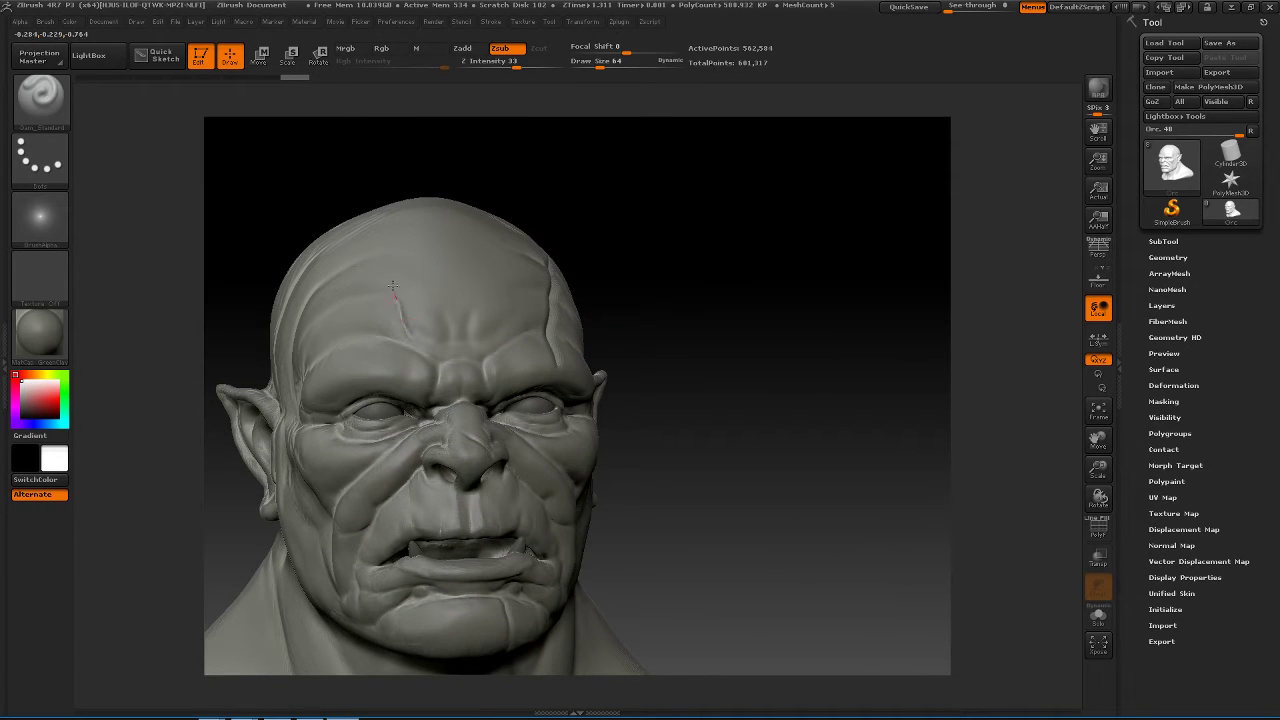
{"action": "left_click_drag", "start_coordinate": [700, 296], "coordinate": [680, 322]}
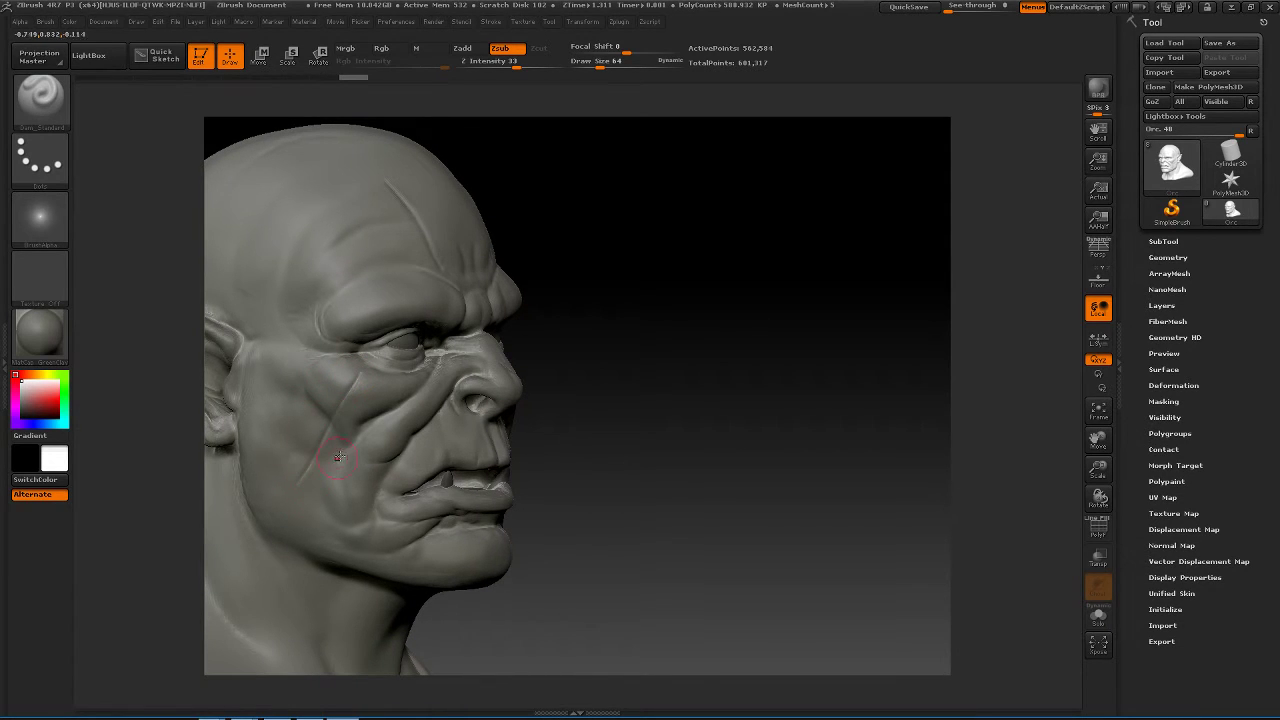
{"action": "mouse_move", "coordinate": [639, 377]}
{"action": "left_mouse_down"}
{"action": "mouse_move", "coordinate": [665, 360]}
{"action": "mouse_move", "coordinate": [829, 337]}
{"action": "mouse_move", "coordinate": [813, 348]}
{"action": "mouse_move", "coordinate": [783, 349]}
{"action": "mouse_move", "coordinate": [837, 329]}
{"action": "mouse_move", "coordinate": [857, 297]}
{"action": "mouse_move", "coordinate": [826, 319]}
{"action": "mouse_move", "coordinate": [760, 310]}
{"action": "left_mouse_up"}
{"action": "key", "text": "ctrl"}
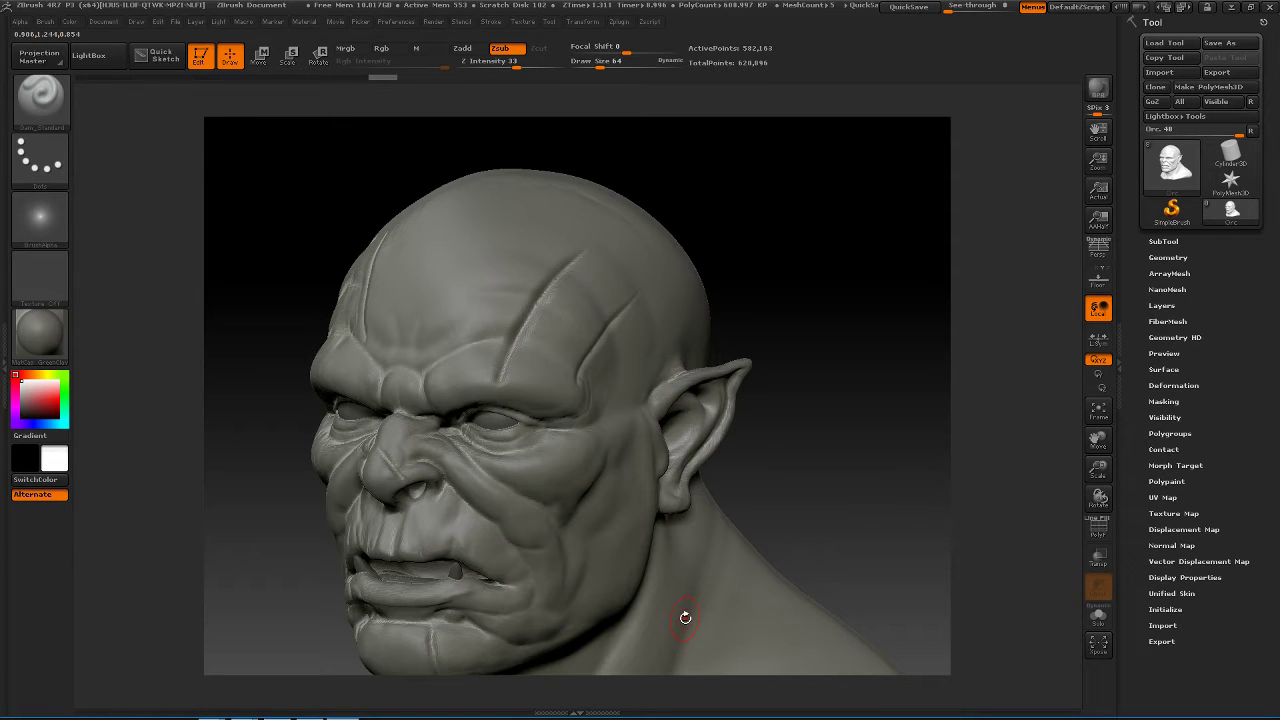
- Deepen and widen the long diagonal scar above the orc's left eye with repeated cuts along its length and lower end
{"action": "left_click_drag", "start_coordinate": [831, 285], "coordinate": [880, 323]}
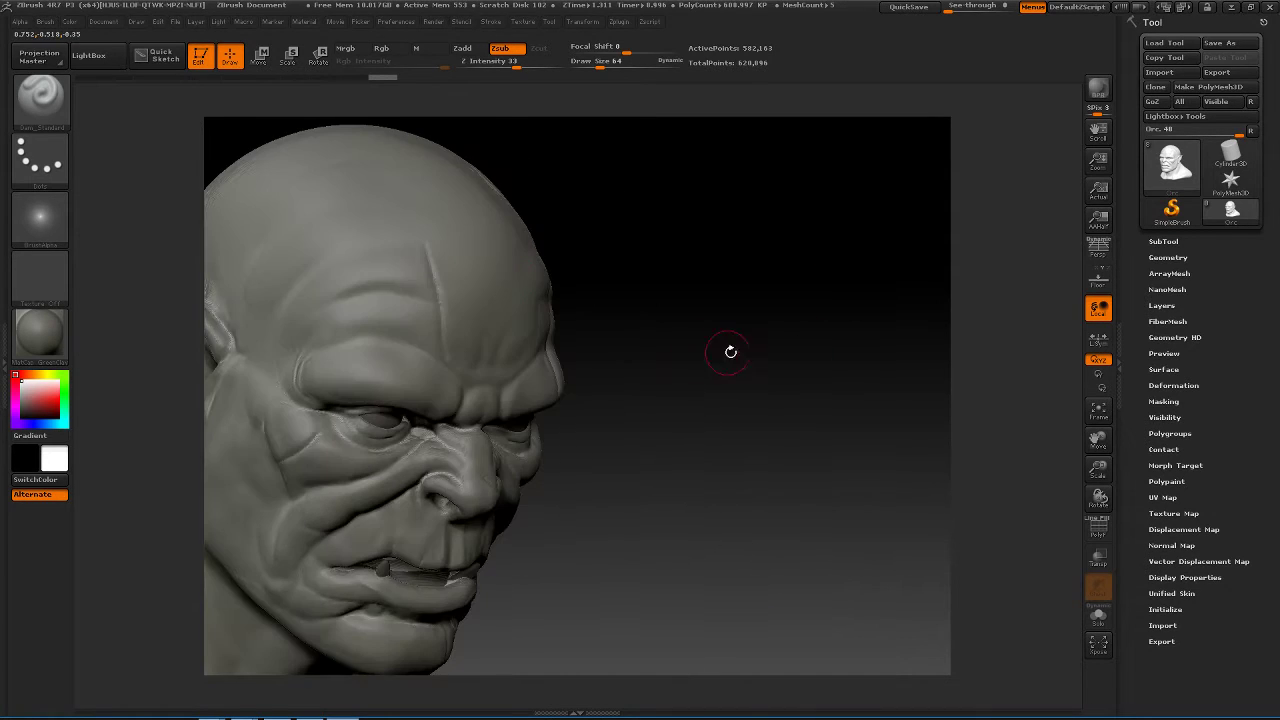
{"action": "left_click_drag", "start_coordinate": [731, 354], "coordinate": [880, 330]}
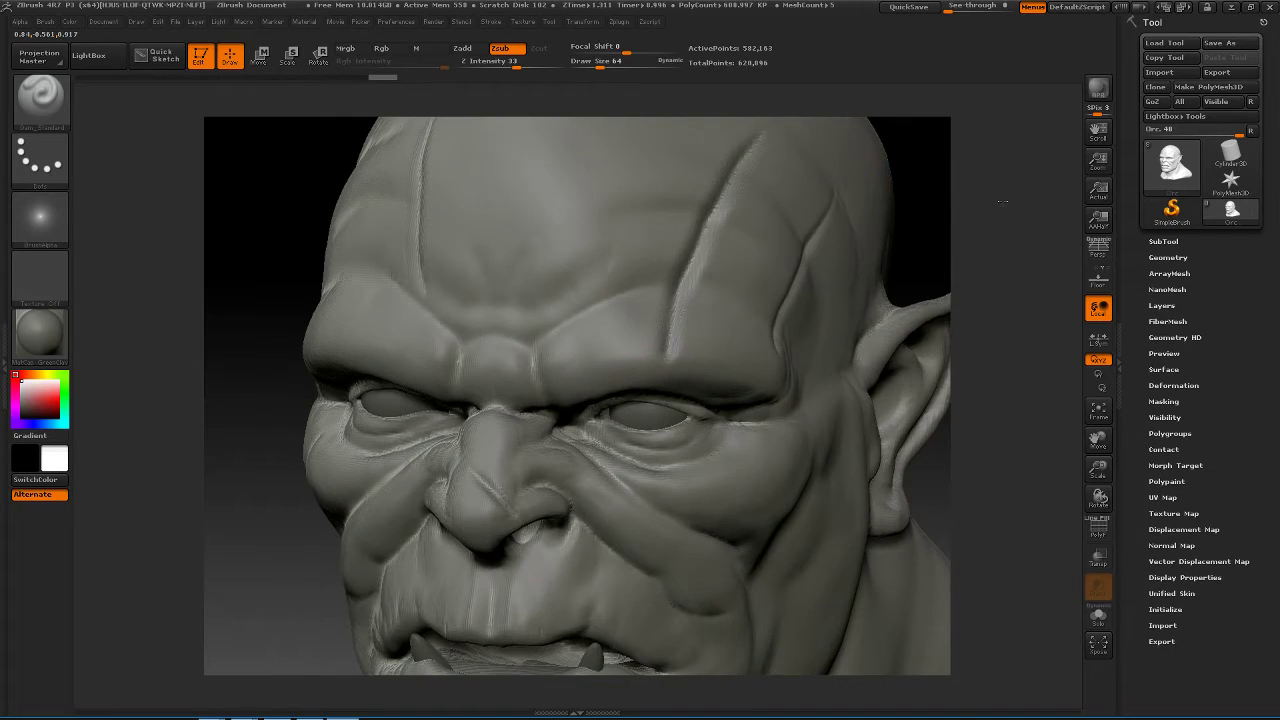
{"action": "left_click_drag", "start_coordinate": [1004, 200], "coordinate": [688, 366], "text": "alt"}
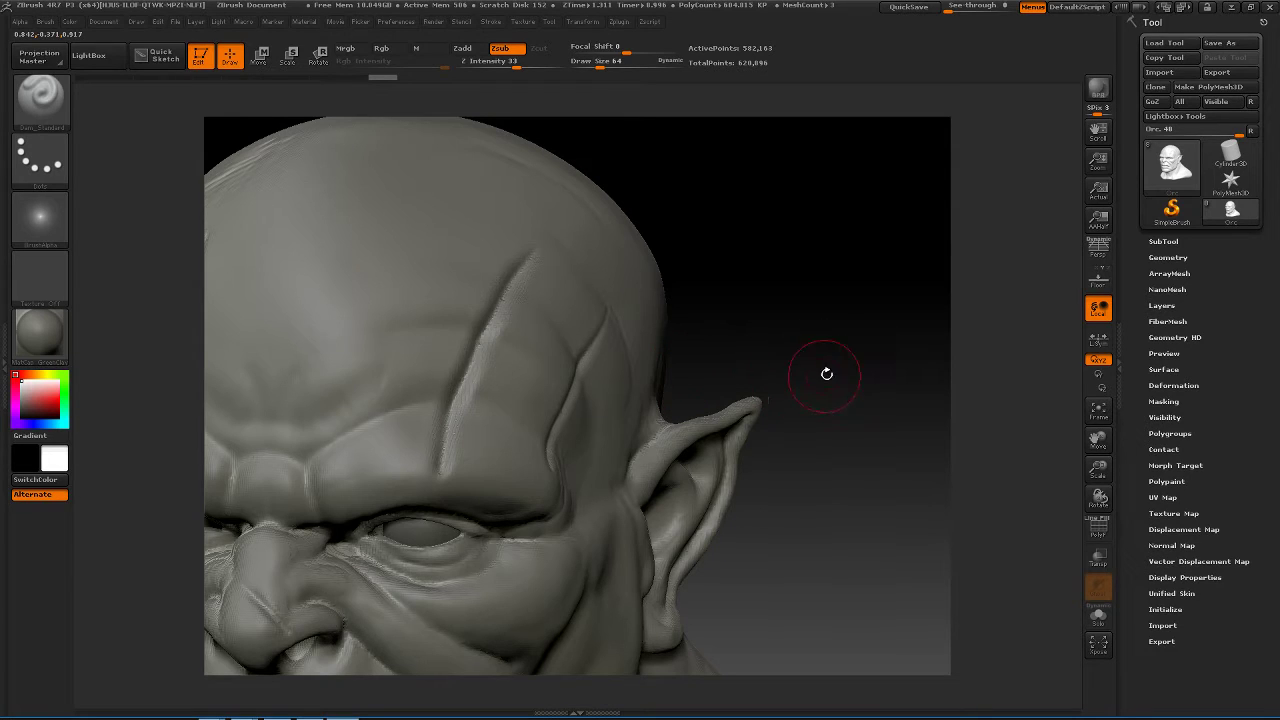
{"action": "mouse_move", "coordinate": [851, 343]}
{"action": "left_mouse_down"}
{"action": "mouse_move", "coordinate": [851, 354]}
{"action": "mouse_move", "coordinate": [872, 317]}
{"action": "mouse_move", "coordinate": [886, 323]}
{"action": "mouse_move", "coordinate": [857, 331]}
{"action": "left_mouse_up"}
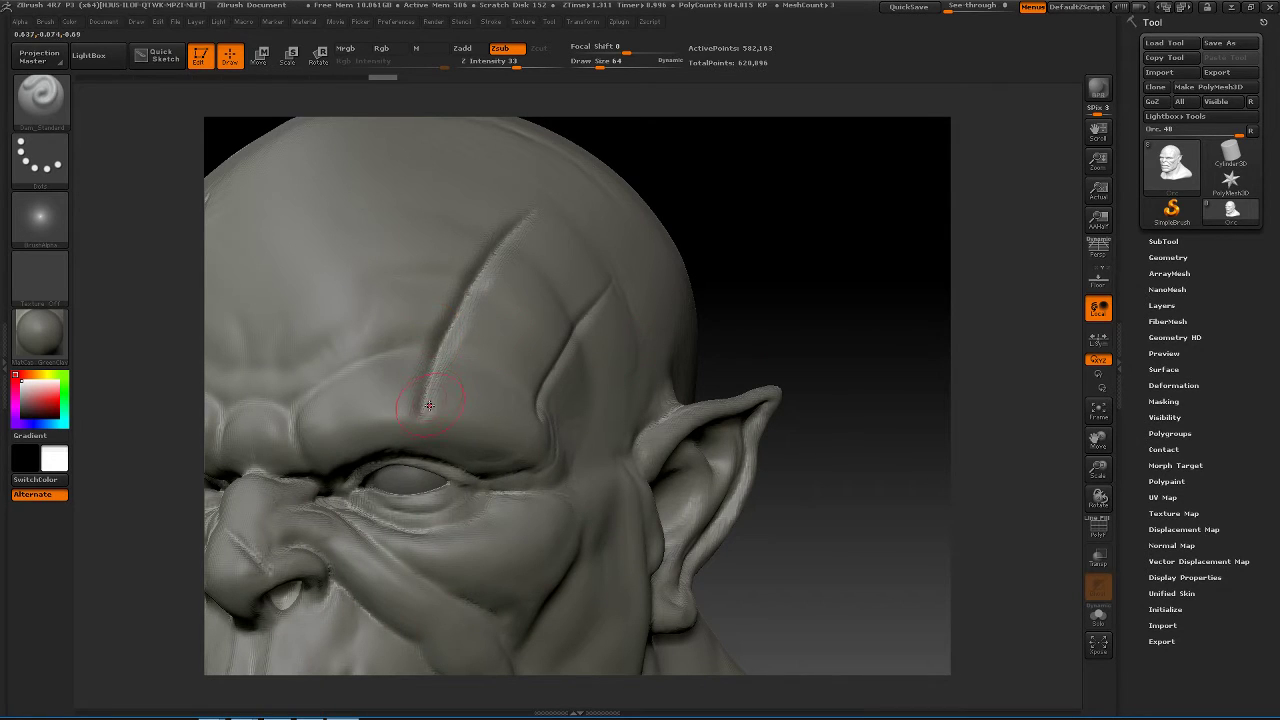
{"action": "mouse_move", "coordinate": [430, 401]}
{"action": "left_mouse_down"}
{"action": "mouse_move", "coordinate": [464, 316]}
{"action": "mouse_move", "coordinate": [457, 364]}
{"action": "left_mouse_up"}
{"action": "left_click_drag", "start_coordinate": [468, 310], "coordinate": [522, 226]}
{"action": "mouse_move", "coordinate": [442, 365]}
{"action": "left_mouse_down"}
{"action": "mouse_move", "coordinate": [532, 214]}
{"action": "mouse_move", "coordinate": [443, 382]}
{"action": "left_mouse_up"}
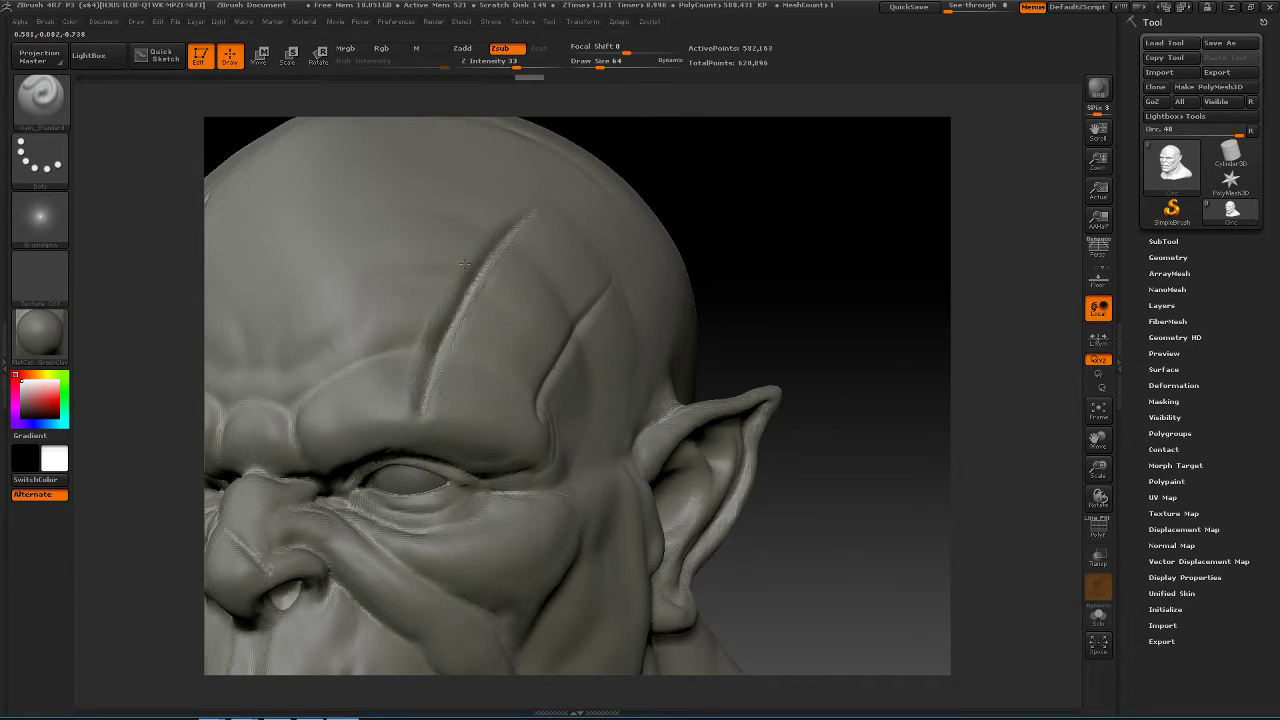
{"action": "left_click_drag", "start_coordinate": [464, 263], "coordinate": [428, 375]}
{"action": "left_click_drag", "start_coordinate": [499, 234], "coordinate": [456, 286]}
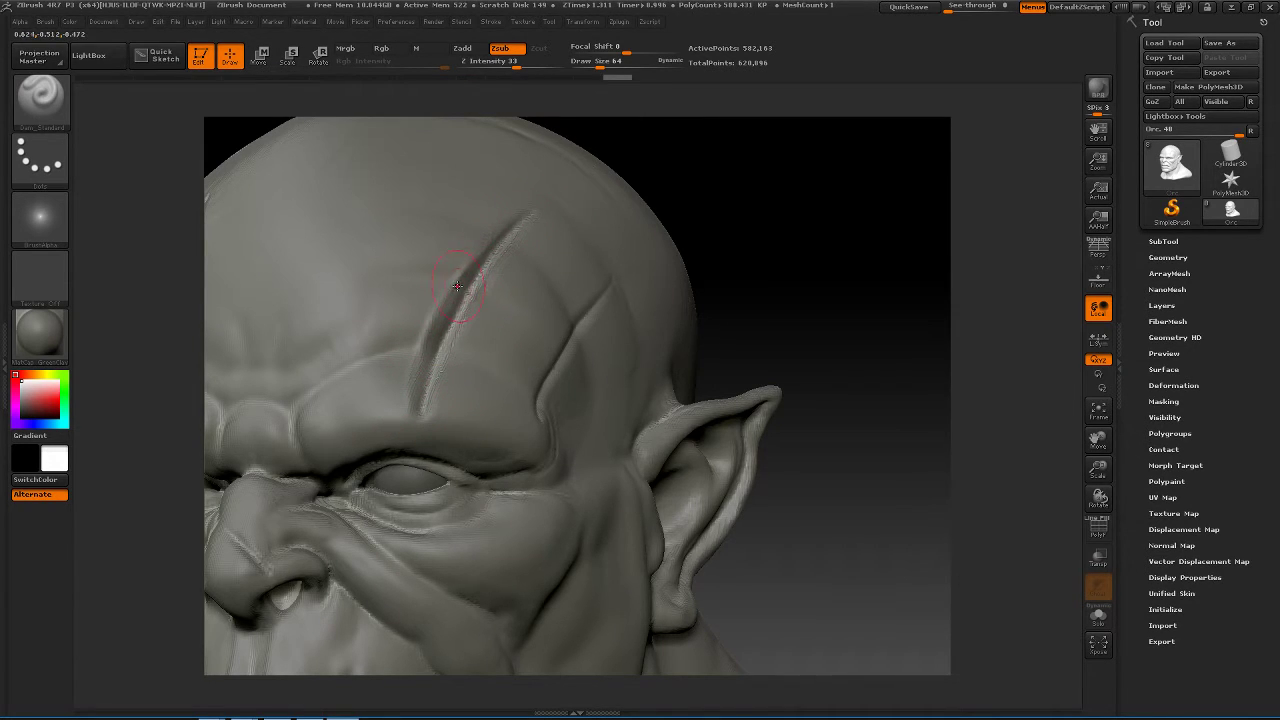
{"action": "left_click_drag", "start_coordinate": [823, 239], "coordinate": [690, 340]}
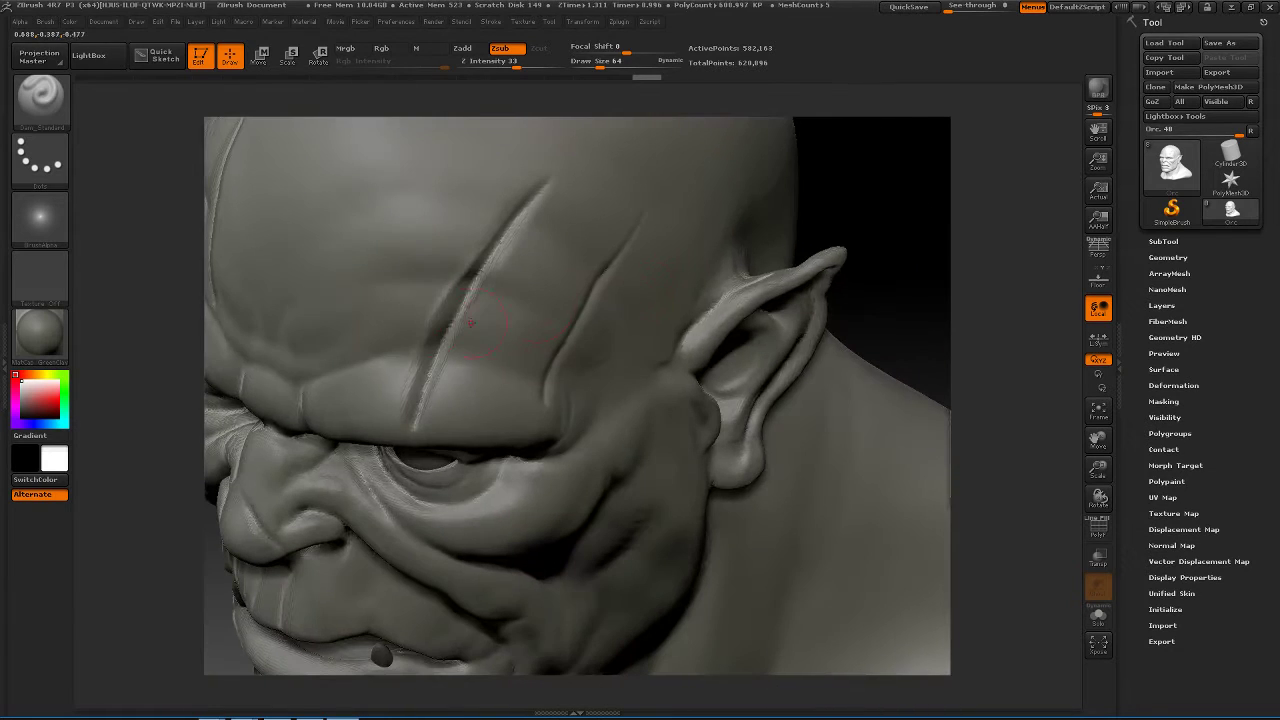
{"action": "left_click_drag", "start_coordinate": [411, 401], "coordinate": [420, 426]}
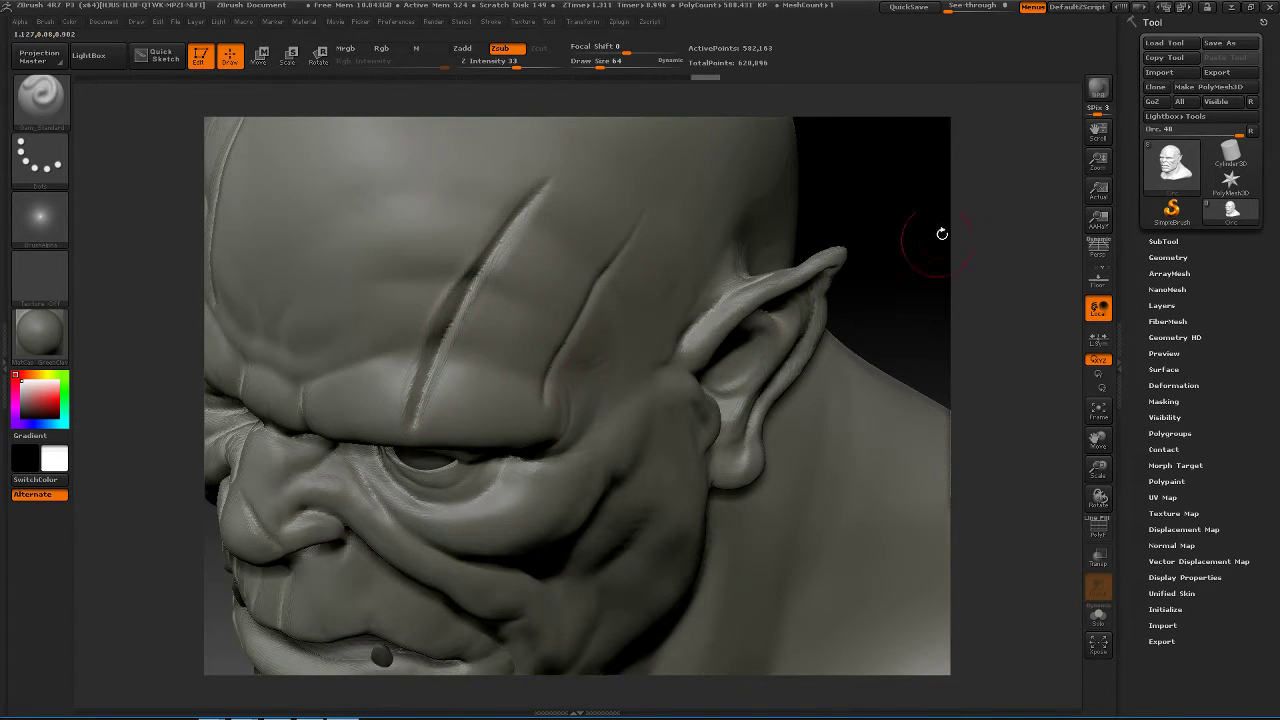
- Deepen the scar on the right side of the orc's forehead along its length and at its lower end
{"action": "mouse_move", "coordinate": [943, 234]}
{"action": "left_mouse_down"}
{"action": "mouse_move", "coordinate": [543, 372]}
{"action": "mouse_move", "coordinate": [600, 230]}
{"action": "left_mouse_up"}
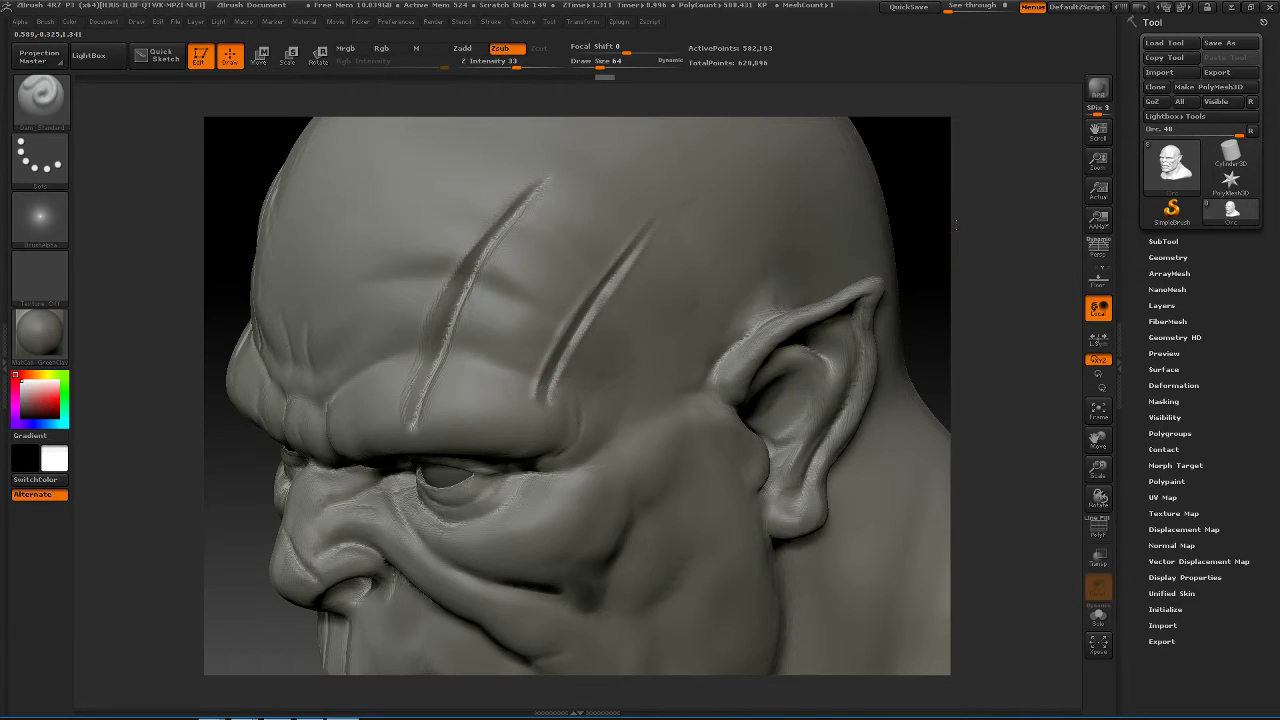
{"action": "left_click_drag", "start_coordinate": [940, 250], "coordinate": [869, 283]}
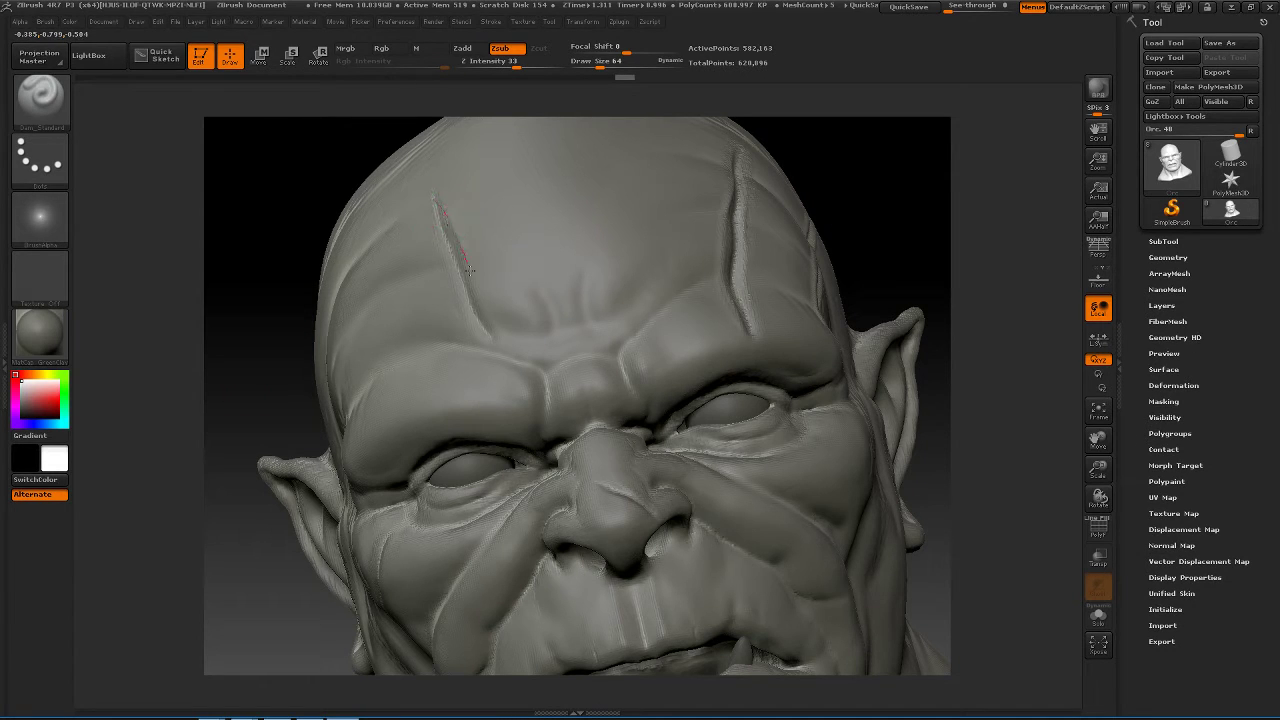
{"action": "left_click_drag", "start_coordinate": [470, 271], "coordinate": [506, 350]}
{"action": "left_click_drag", "start_coordinate": [433, 198], "coordinate": [432, 214]}
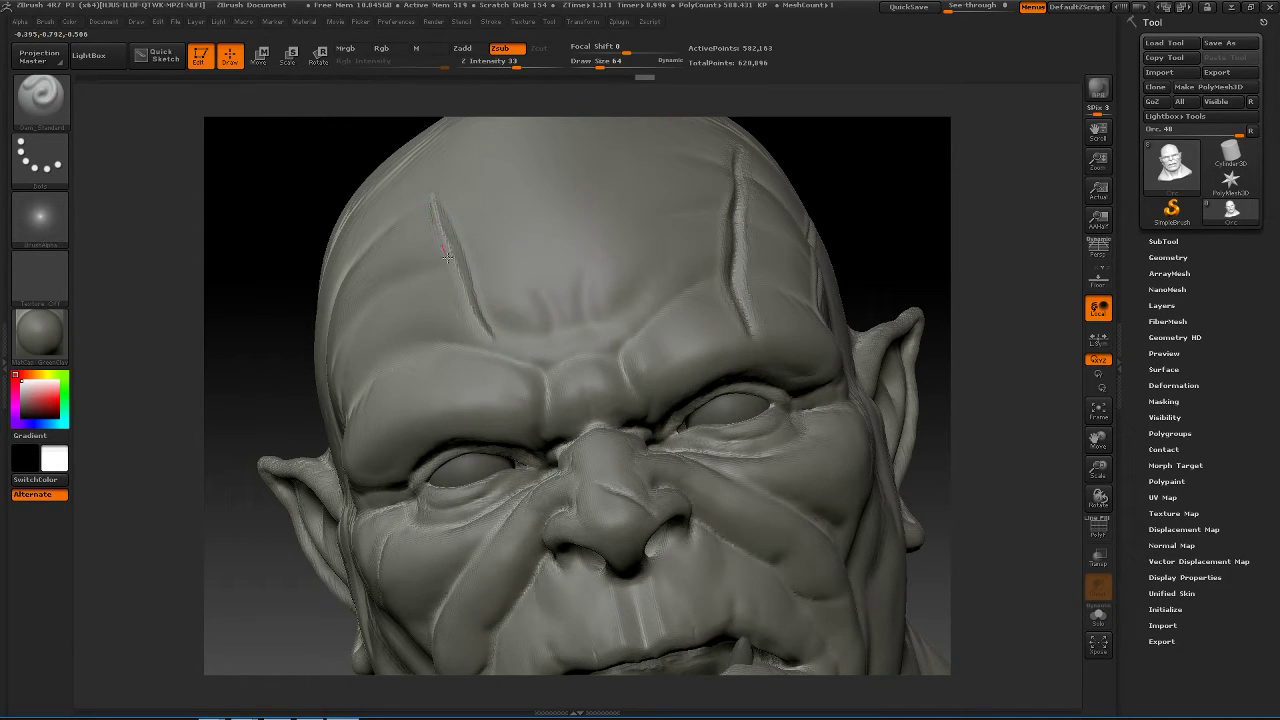
{"action": "left_click_drag", "start_coordinate": [471, 320], "coordinate": [494, 350]}
- Re-cut the short scar on the right cheek and deepen the vertical scar down the chin
{"action": "mouse_move", "coordinate": [903, 257]}
{"action": "left_mouse_down"}
{"action": "mouse_move", "coordinate": [857, 274]}
{"action": "mouse_move", "coordinate": [906, 273]}
{"action": "mouse_move", "coordinate": [931, 291]}
{"action": "left_mouse_up"}
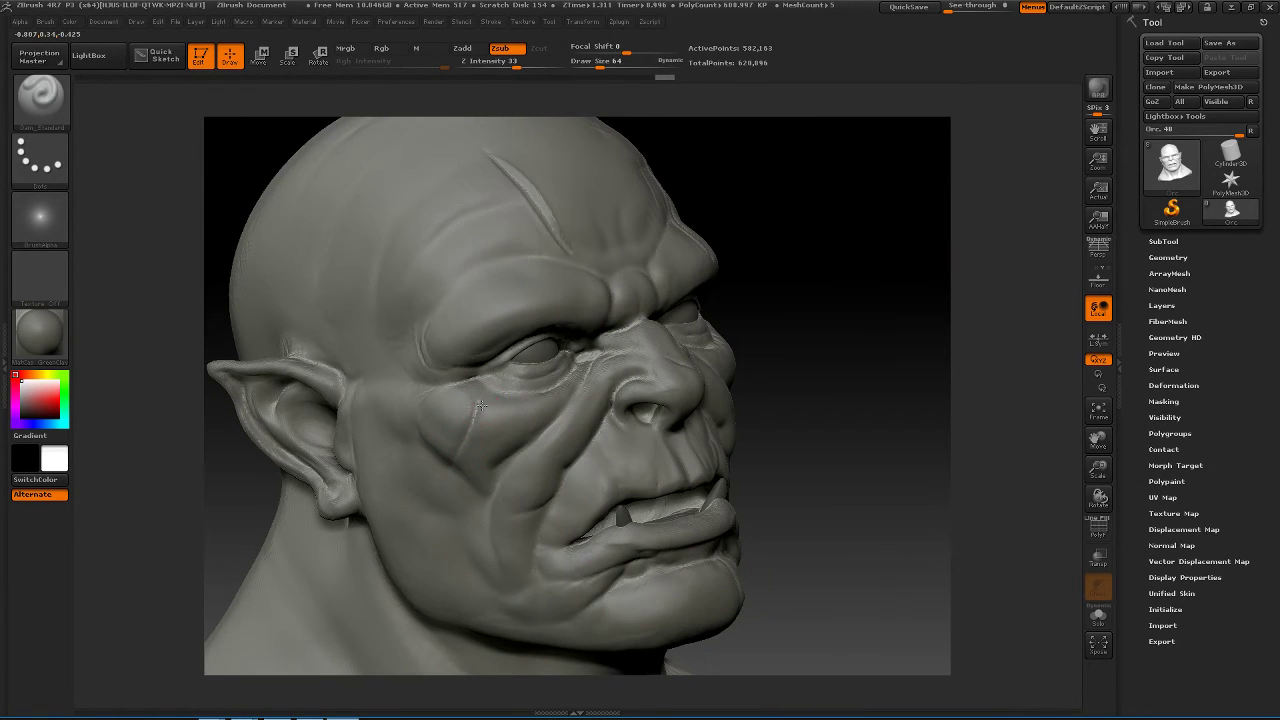
{"action": "left_click_drag", "start_coordinate": [470, 432], "coordinate": [478, 416]}
{"action": "mouse_move", "coordinate": [874, 397]}
{"action": "left_mouse_down"}
{"action": "mouse_move", "coordinate": [860, 363]}
{"action": "mouse_move", "coordinate": [616, 483]}
{"action": "mouse_move", "coordinate": [640, 538]}
{"action": "left_mouse_up"}
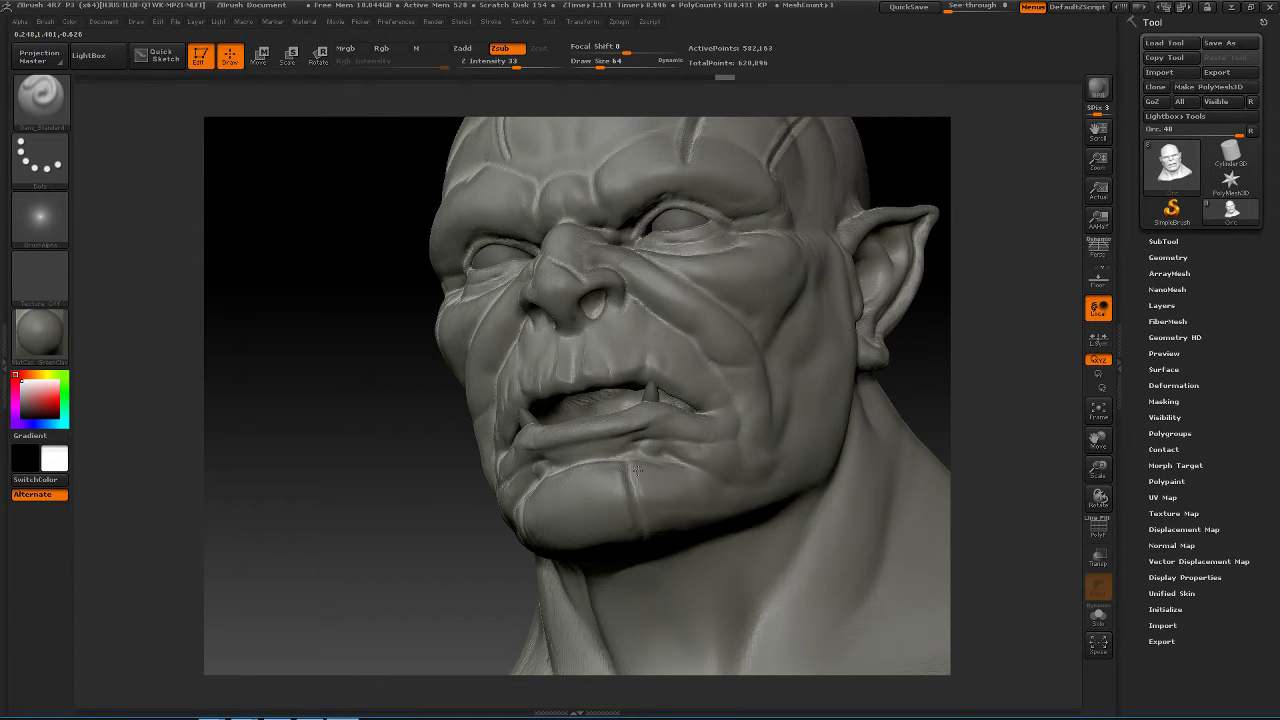
{"action": "left_click_drag", "start_coordinate": [974, 369], "coordinate": [866, 437]}
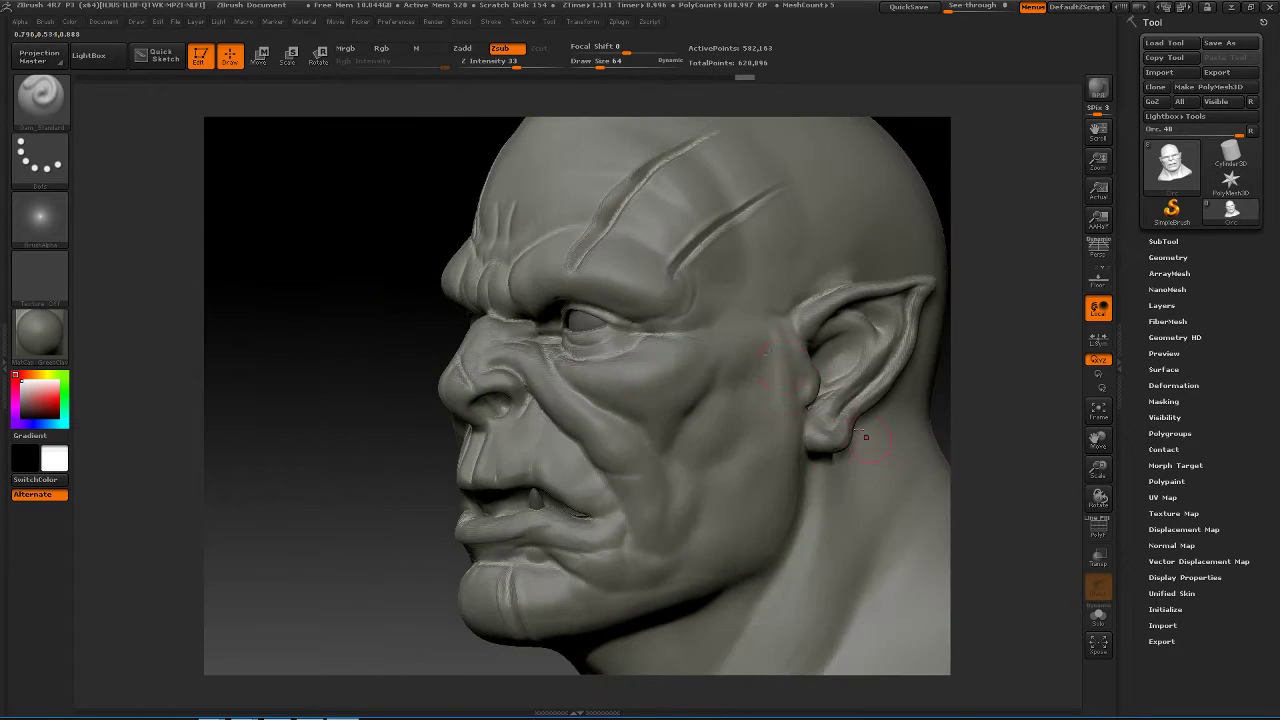
{"action": "left_click_drag", "start_coordinate": [1034, 319], "coordinate": [1085, 338]}
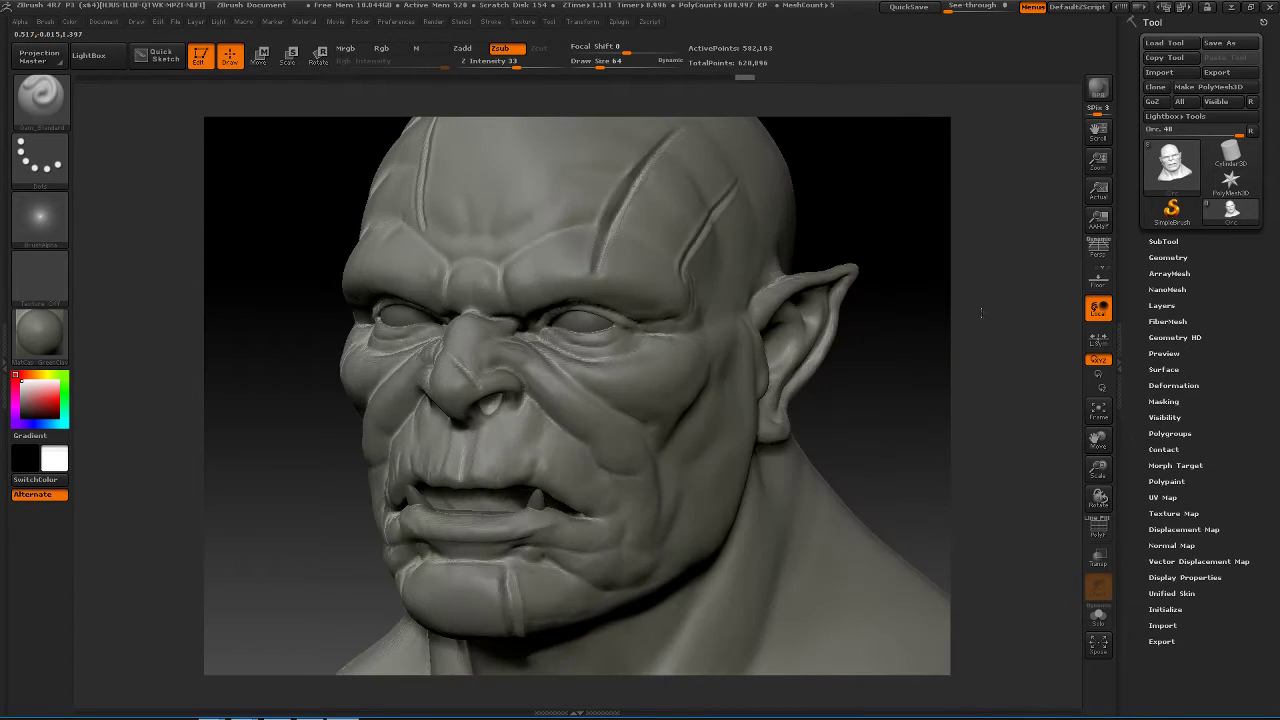
{"action": "left_click_drag", "start_coordinate": [980, 311], "coordinate": [955, 275], "text": "alt"}
{"action": "mouse_move", "coordinate": [388, 152]}
{"action": "left_mouse_down"}
{"action": "mouse_move", "coordinate": [412, 198]}
{"action": "mouse_move", "coordinate": [412, 176]}
{"action": "mouse_move", "coordinate": [400, 182]}
{"action": "mouse_move", "coordinate": [448, 214]}
{"action": "left_mouse_up"}
{"action": "key", "text": "ctrl+z"}
- Switch to the Pinch brush
{"action": "key", "text": "space"}
{"action": "left_click_drag", "start_coordinate": [952, 270], "coordinate": [829, 375], "text": "alt"}
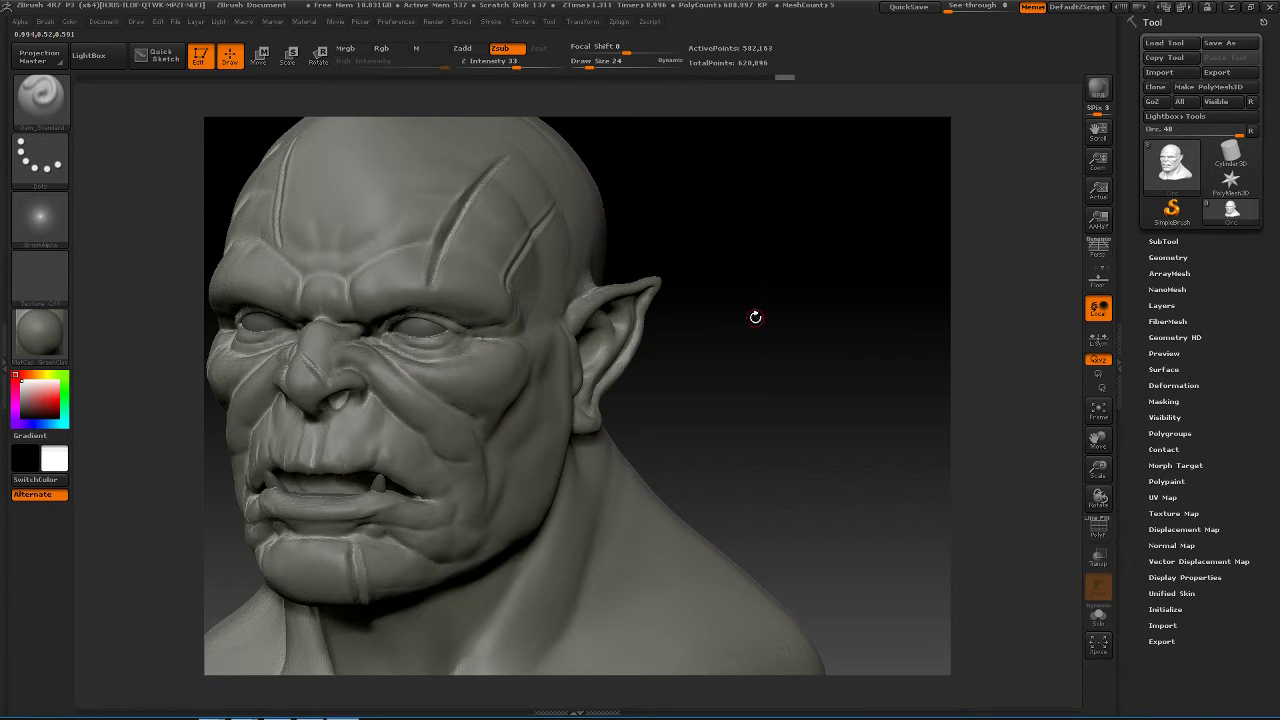
{"action": "key", "text": "b"}
{"action": "key", "text": "p"}
{"action": "key", "text": "i"}
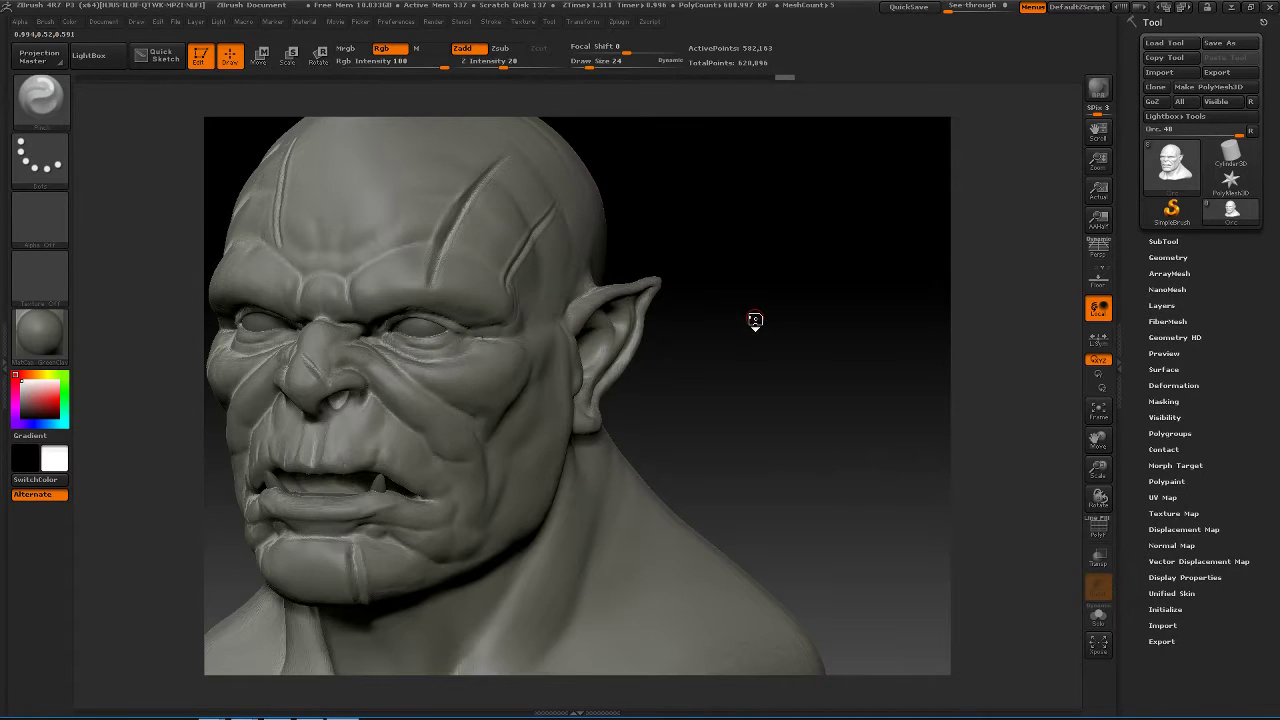
{"action": "mouse_move", "coordinate": [790, 206]}
{"action": "left_mouse_down"}
{"action": "mouse_move", "coordinate": [771, 263]}
{"action": "mouse_move", "coordinate": [726, 234]}
{"action": "mouse_move", "coordinate": [741, 241]}
{"action": "left_mouse_up"}
- Set the brush's focal shift to -40 and draw size to 32, and pinch the edges of the long scar above the left eye
{"action": "key", "text": "space"}
{"action": "mouse_move", "coordinate": [796, 241]}
{"action": "left_mouse_down"}
{"action": "mouse_move", "coordinate": [754, 251]}
{"action": "mouse_move", "coordinate": [803, 246]}
{"action": "mouse_move", "coordinate": [788, 260]}
{"action": "left_mouse_up"}
{"action": "key", "text": "space"}
{"action": "left_click_drag", "start_coordinate": [432, 291], "coordinate": [425, 292]}
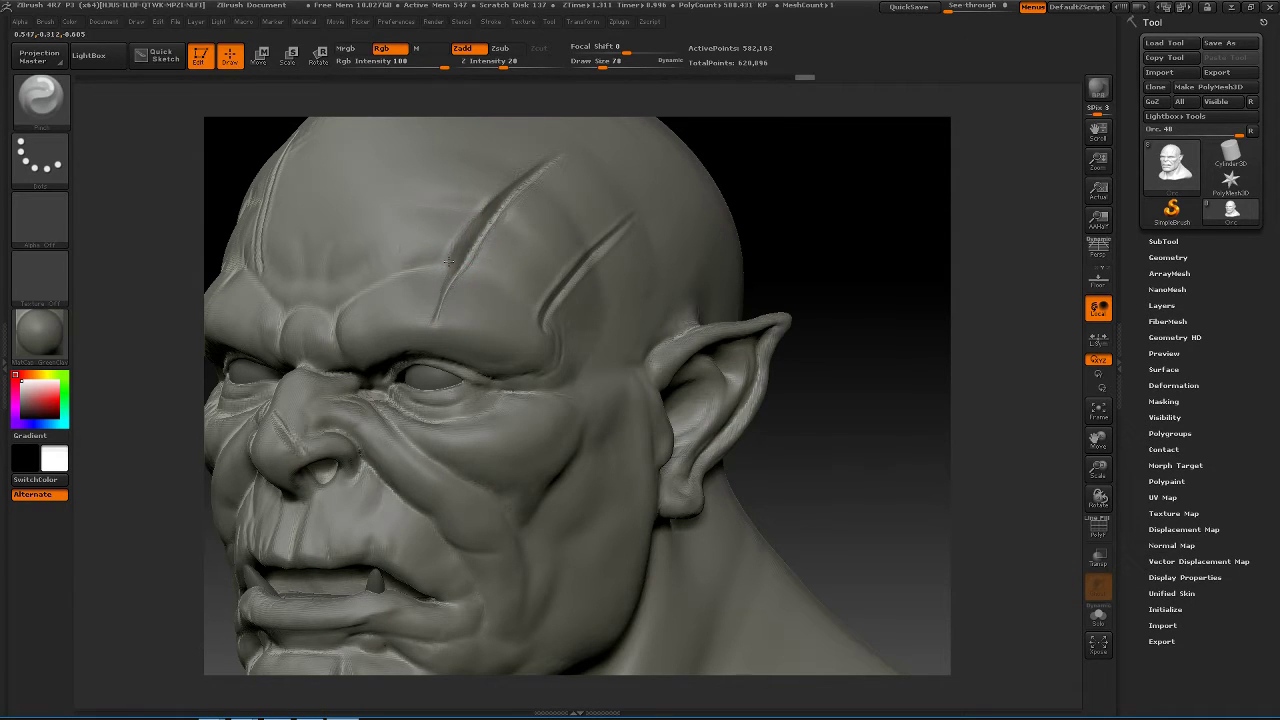
{"action": "key", "text": "space"}
{"action": "mouse_move", "coordinate": [483, 210]}
{"action": "left_mouse_down"}
{"action": "mouse_move", "coordinate": [505, 205]}
{"action": "mouse_move", "coordinate": [444, 266]}
{"action": "left_mouse_up"}
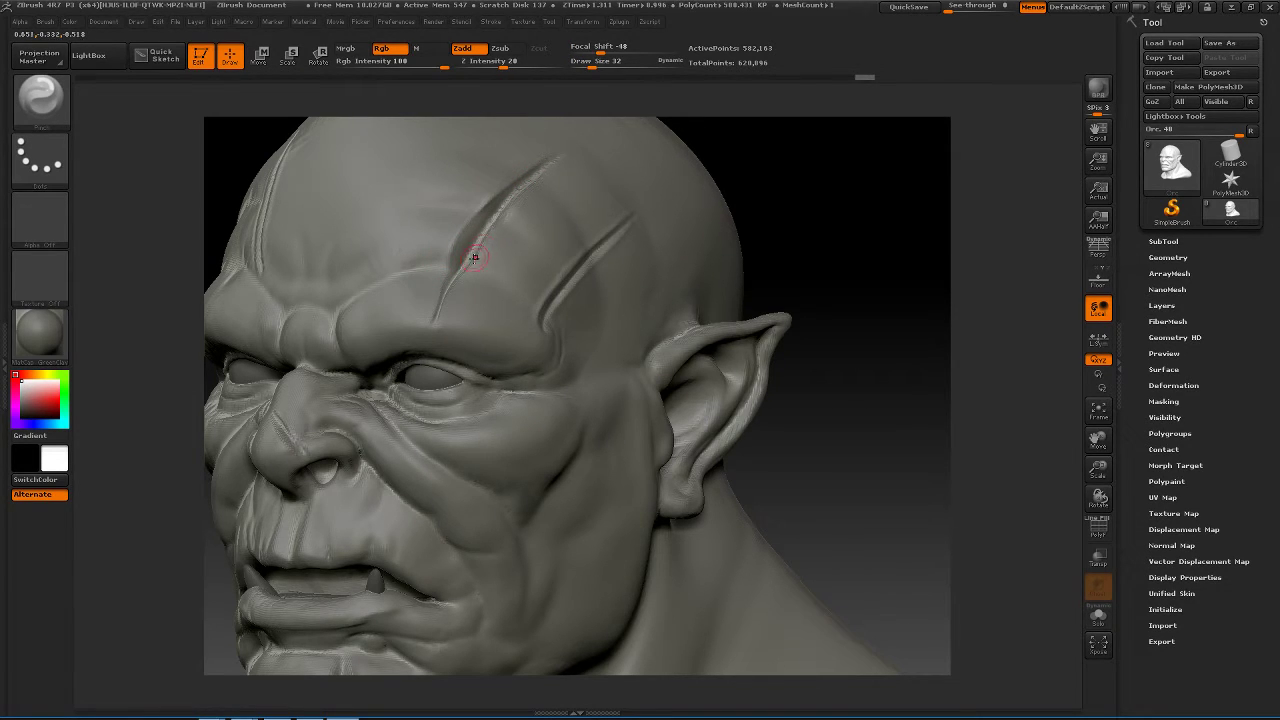
{"action": "mouse_move", "coordinate": [817, 163]}
{"action": "left_mouse_down"}
{"action": "mouse_move", "coordinate": [846, 186]}
{"action": "mouse_move", "coordinate": [826, 205]}
{"action": "left_mouse_up"}
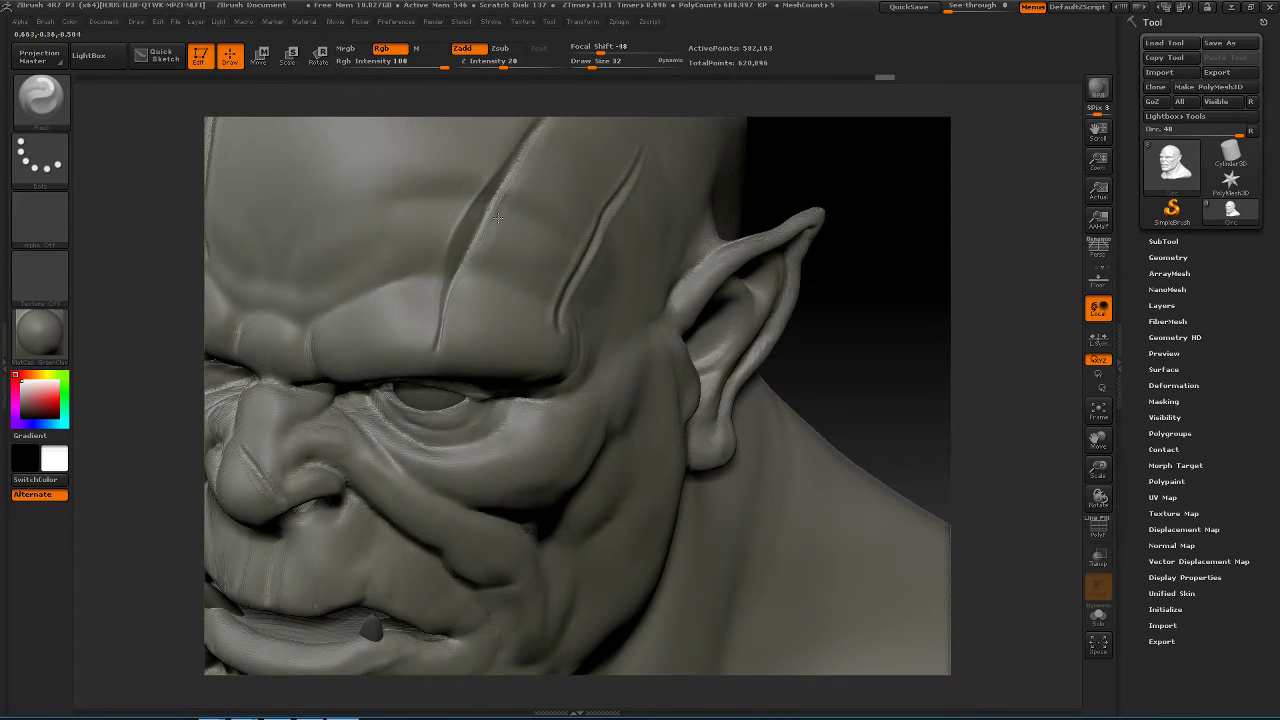
{"action": "mouse_move", "coordinate": [486, 238]}
{"action": "left_mouse_down"}
{"action": "mouse_move", "coordinate": [457, 225]}
{"action": "mouse_move", "coordinate": [502, 228]}
{"action": "mouse_move", "coordinate": [462, 247]}
{"action": "left_mouse_up"}
- Enlarge the Pinch brush to at least draw size 155 and tighten the lower part of the scar near the left temple
{"action": "key", "text": "space"}
{"action": "key", "text": "space"}
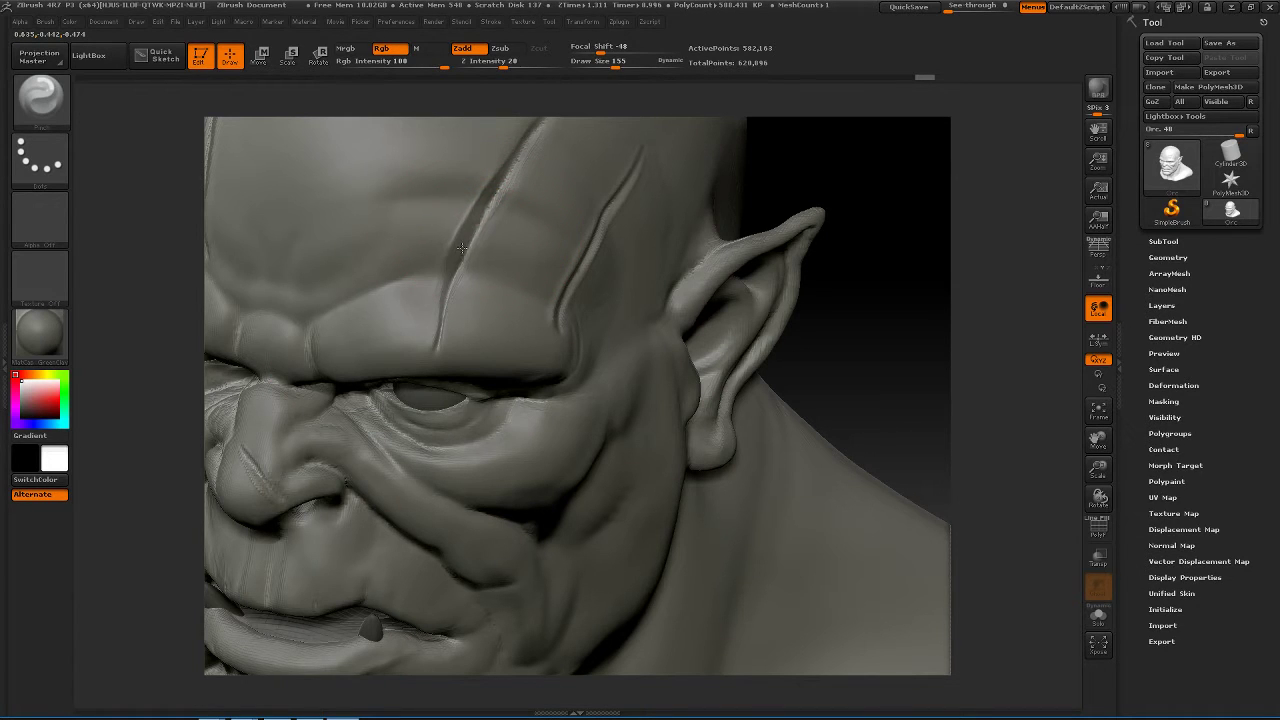
{"action": "left_click_drag", "start_coordinate": [851, 191], "coordinate": [606, 154]}
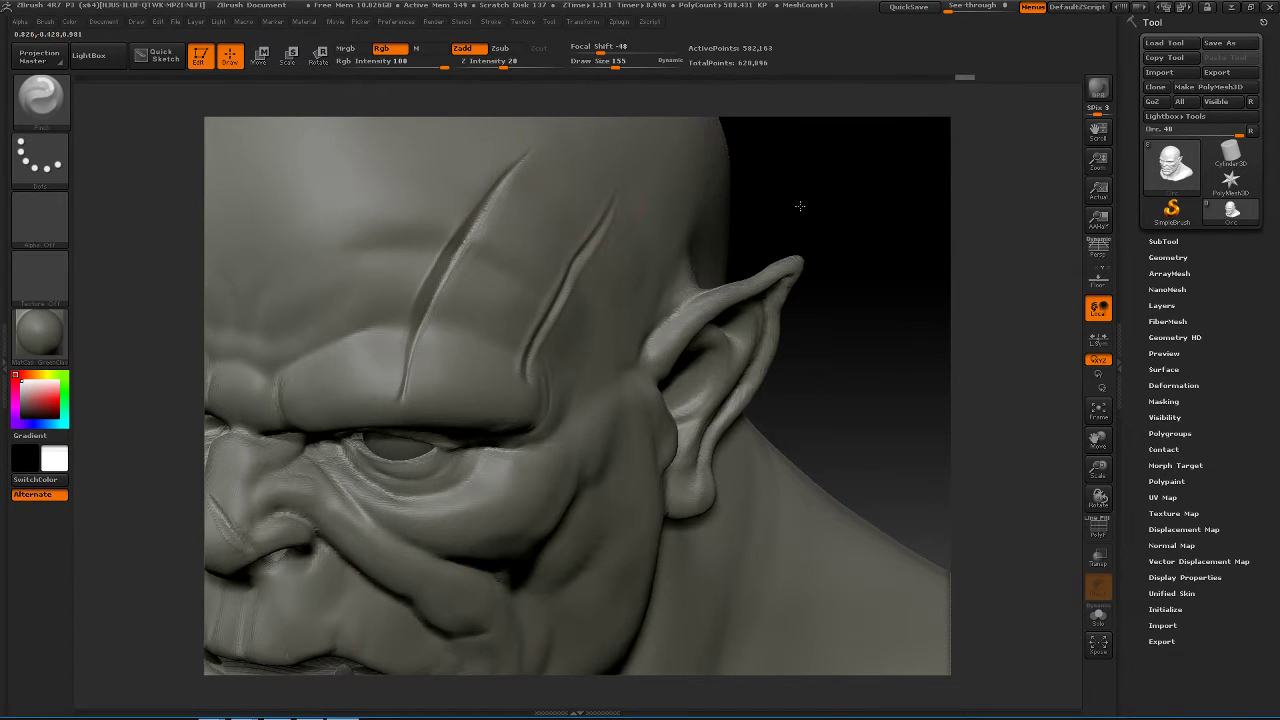
{"action": "mouse_move", "coordinate": [800, 206]}
{"action": "left_mouse_down"}
{"action": "mouse_move", "coordinate": [820, 180]}
{"action": "mouse_move", "coordinate": [835, 184]}
{"action": "mouse_move", "coordinate": [760, 217]}
{"action": "mouse_move", "coordinate": [802, 207]}
{"action": "left_mouse_up"}
{"action": "left_click_drag", "start_coordinate": [663, 300], "coordinate": [667, 307]}
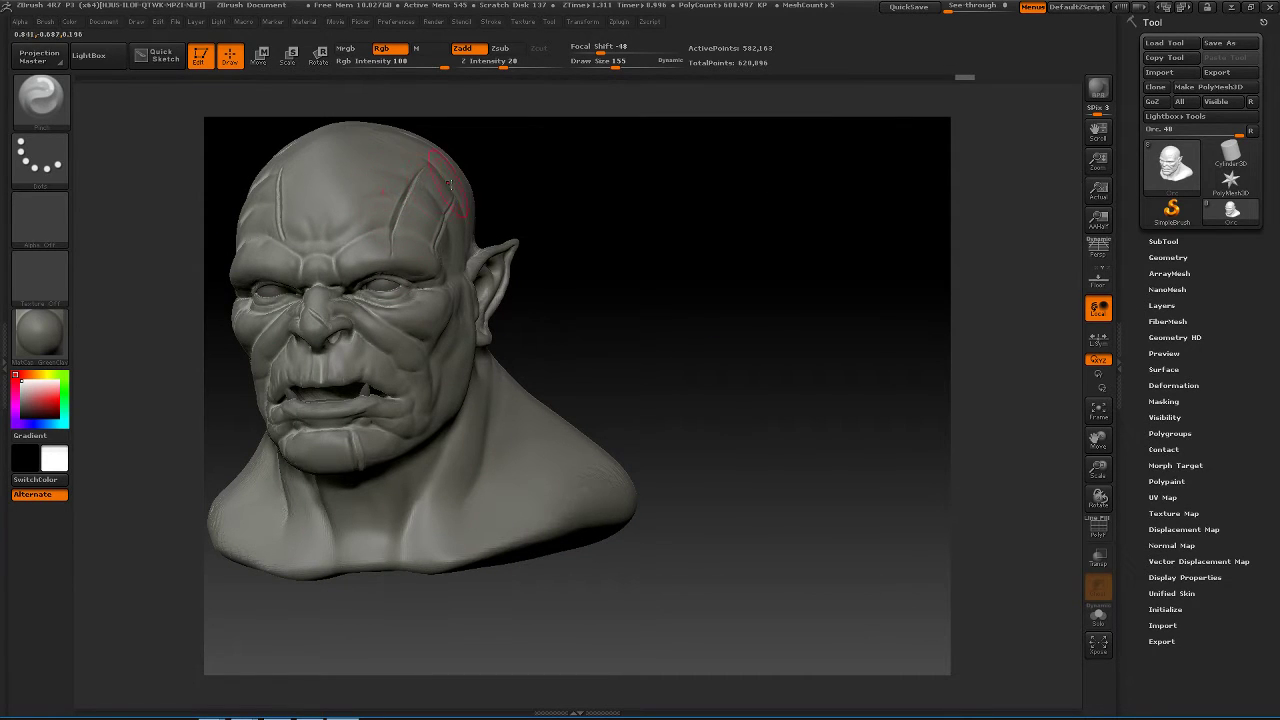
{"action": "left_click_drag", "start_coordinate": [643, 223], "coordinate": [645, 262], "text": "alt"}
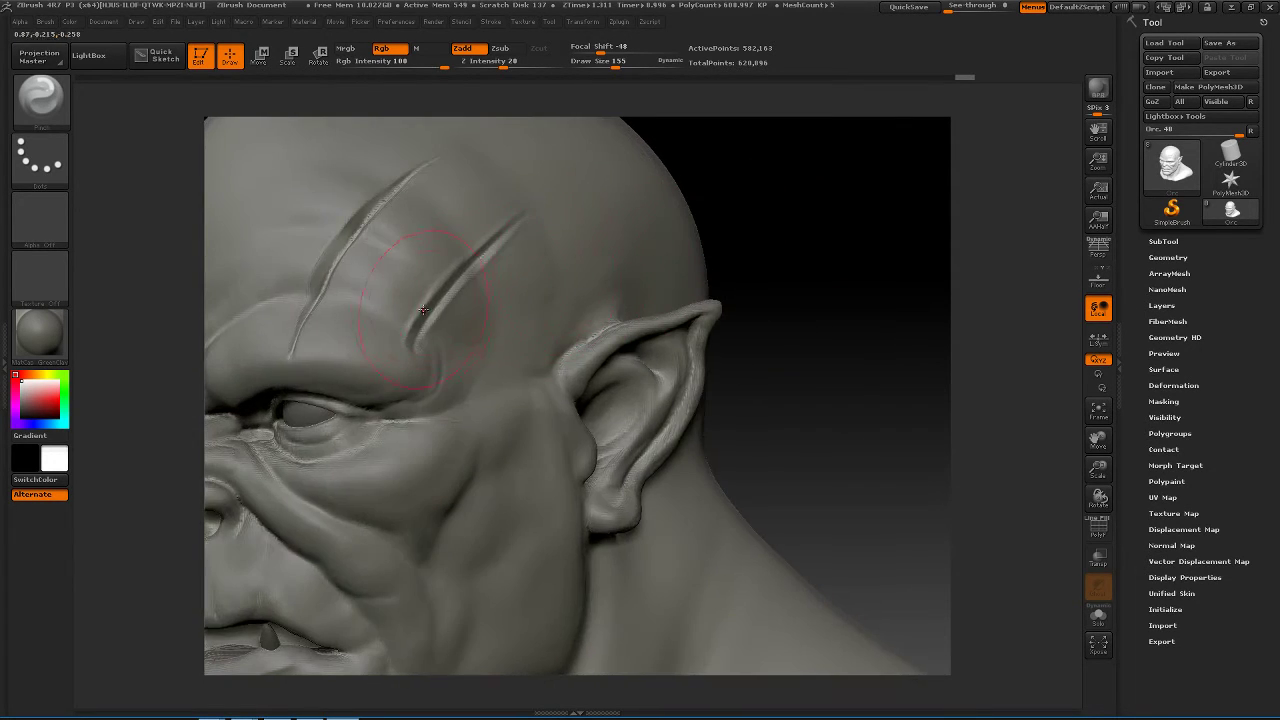
{"action": "key", "text": "space"}
{"action": "left_click_drag", "start_coordinate": [423, 310], "coordinate": [414, 342]}
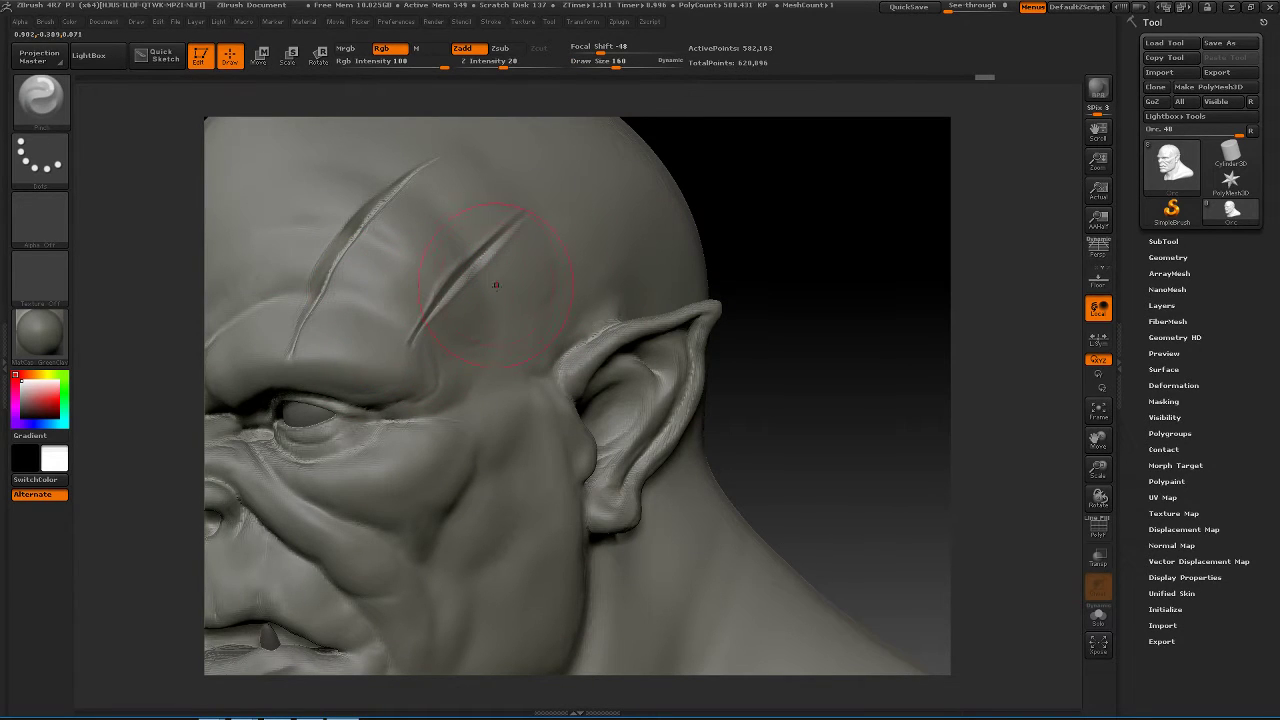
- Pinch the sides and upper end of the left temple scar, adjusting the brush size between strokes
{"action": "key", "text": "space"}
{"action": "left_click_drag", "start_coordinate": [500, 299], "coordinate": [428, 279]}
{"action": "key", "text": "space"}
{"action": "key", "text": "space"}
{"action": "key", "text": "space"}
{"action": "left_click_drag", "start_coordinate": [514, 223], "coordinate": [528, 212]}
{"action": "key", "text": "space"}
{"action": "left_click_drag", "start_coordinate": [494, 266], "coordinate": [480, 248]}
{"action": "key", "text": "space"}
- Pinch the scar on the right side of the forehead together along its length, starting with a draw size of 101
{"action": "mouse_move", "coordinate": [814, 229]}
{"action": "left_mouse_down"}
{"action": "mouse_move", "coordinate": [828, 225]}
{"action": "mouse_move", "coordinate": [722, 186]}
{"action": "mouse_move", "coordinate": [706, 214]}
{"action": "mouse_move", "coordinate": [734, 231]}
{"action": "mouse_move", "coordinate": [754, 226]}
{"action": "mouse_move", "coordinate": [752, 213]}
{"action": "left_mouse_up"}
{"action": "key", "text": "space"}
{"action": "left_click_drag", "start_coordinate": [598, 211], "coordinate": [581, 204]}
{"action": "mouse_move", "coordinate": [712, 208]}
{"action": "left_mouse_down"}
{"action": "mouse_move", "coordinate": [650, 210]}
{"action": "mouse_move", "coordinate": [679, 207]}
{"action": "left_mouse_up"}
{"action": "key", "text": "space"}
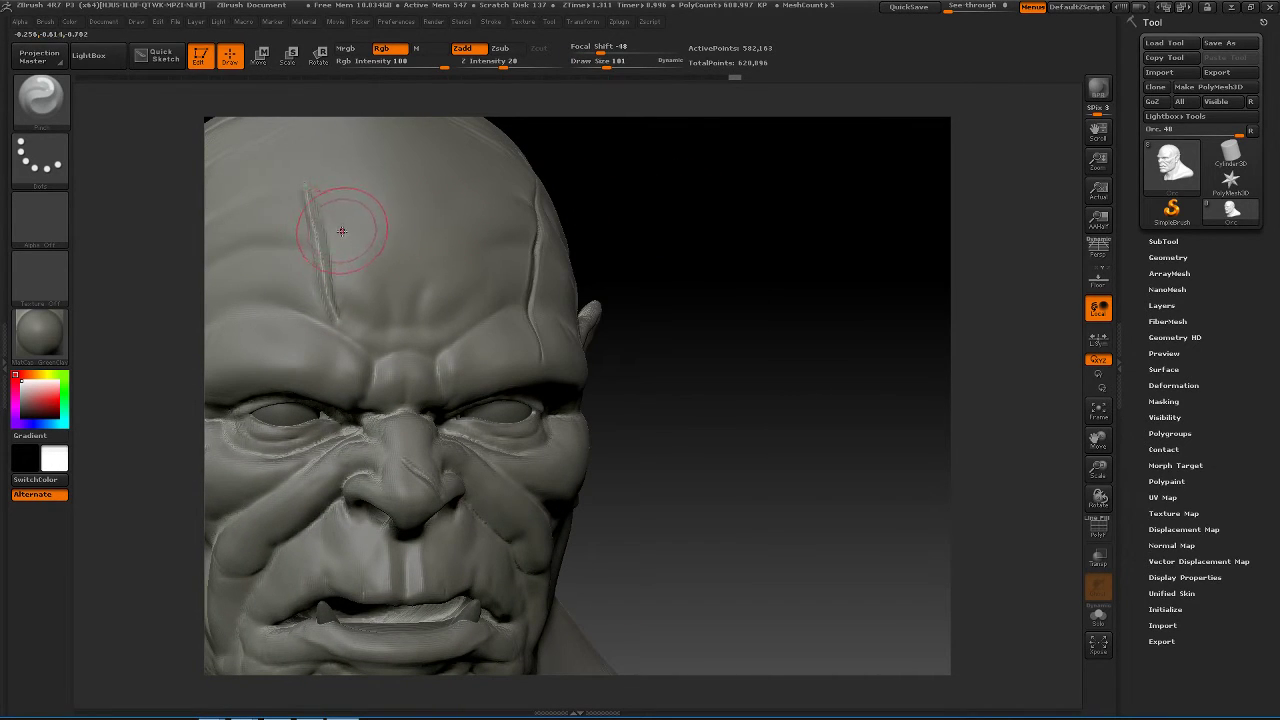
{"action": "mouse_move", "coordinate": [330, 239]}
{"action": "left_mouse_down"}
{"action": "mouse_move", "coordinate": [314, 200]}
{"action": "mouse_move", "coordinate": [318, 284]}
{"action": "mouse_move", "coordinate": [333, 267]}
{"action": "left_mouse_up"}
{"action": "key", "text": "space"}
{"action": "key", "text": "space"}
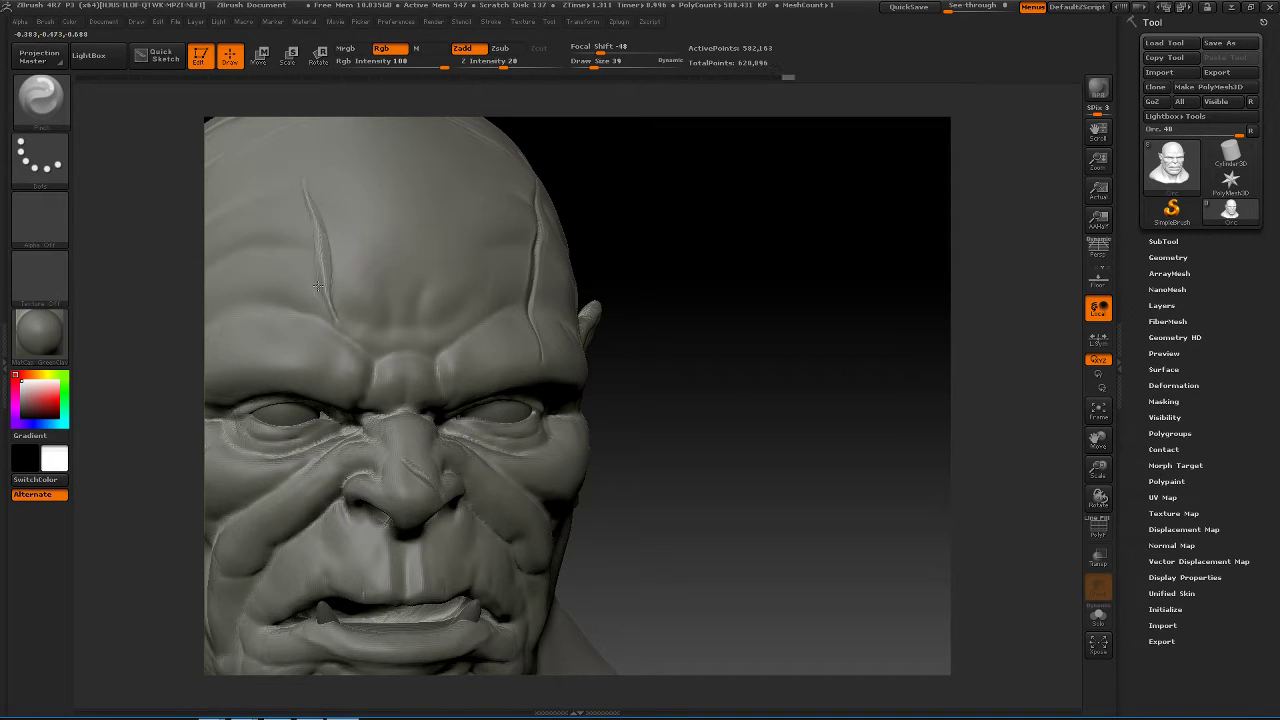
- Pinch the vertical chin scar into a sharper crease, first with a larger brush and finishing at draw size 32
{"action": "mouse_move", "coordinate": [726, 314]}
{"action": "left_mouse_down"}
{"action": "mouse_move", "coordinate": [669, 254]}
{"action": "mouse_move", "coordinate": [677, 291]}
{"action": "mouse_move", "coordinate": [717, 280]}
{"action": "mouse_move", "coordinate": [893, 307]}
{"action": "mouse_move", "coordinate": [851, 197]}
{"action": "mouse_move", "coordinate": [866, 289]}
{"action": "left_mouse_up"}
{"action": "right_click", "coordinate": [636, 299]}
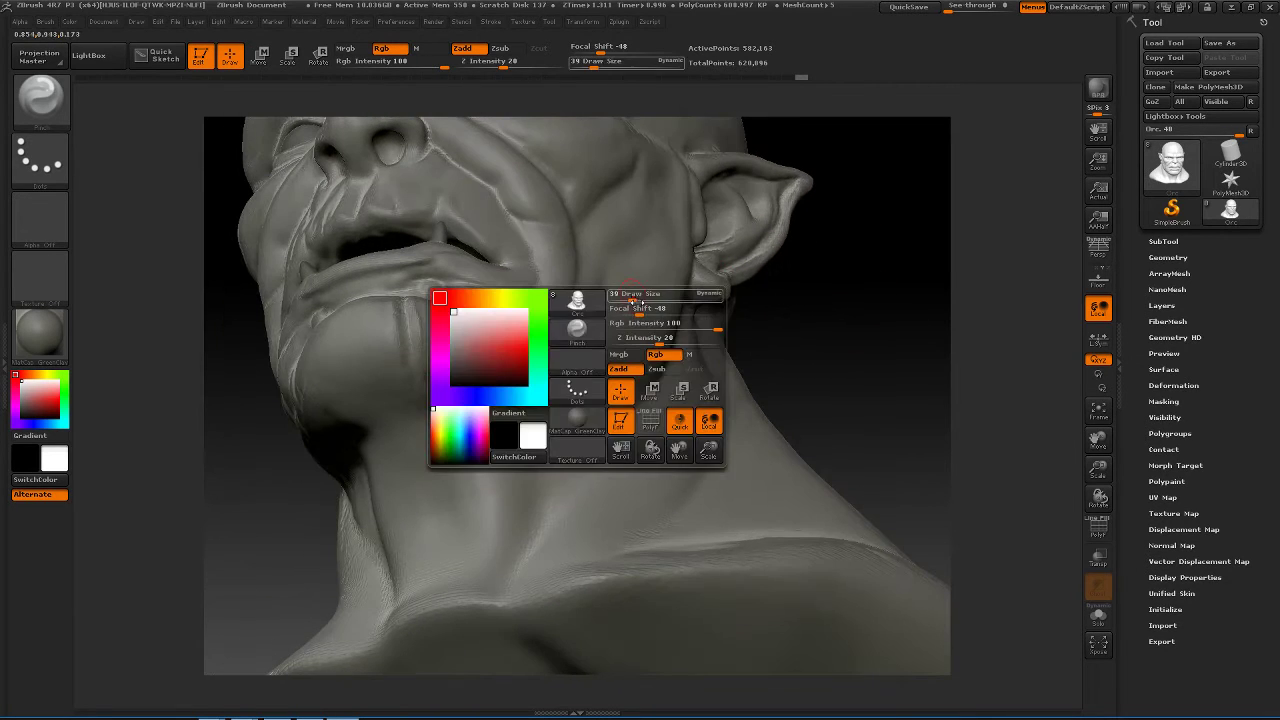
{"action": "left_click_drag", "start_coordinate": [635, 297], "coordinate": [643, 297]}
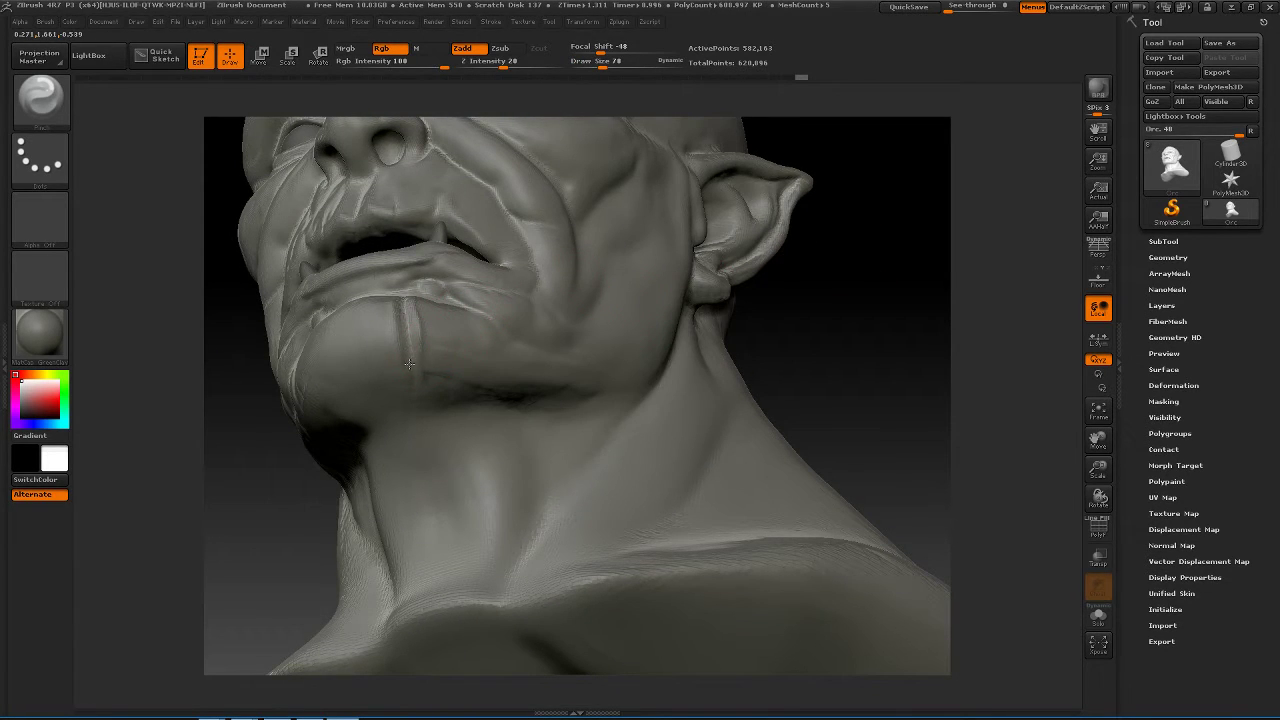
{"action": "left_click_drag", "start_coordinate": [411, 318], "coordinate": [413, 338]}
{"action": "mouse_move", "coordinate": [868, 269]}
{"action": "left_mouse_down"}
{"action": "mouse_move", "coordinate": [860, 334]}
{"action": "mouse_move", "coordinate": [826, 342]}
{"action": "left_mouse_up"}
{"action": "left_click_drag", "start_coordinate": [404, 314], "coordinate": [419, 302]}
{"action": "key", "text": "space"}
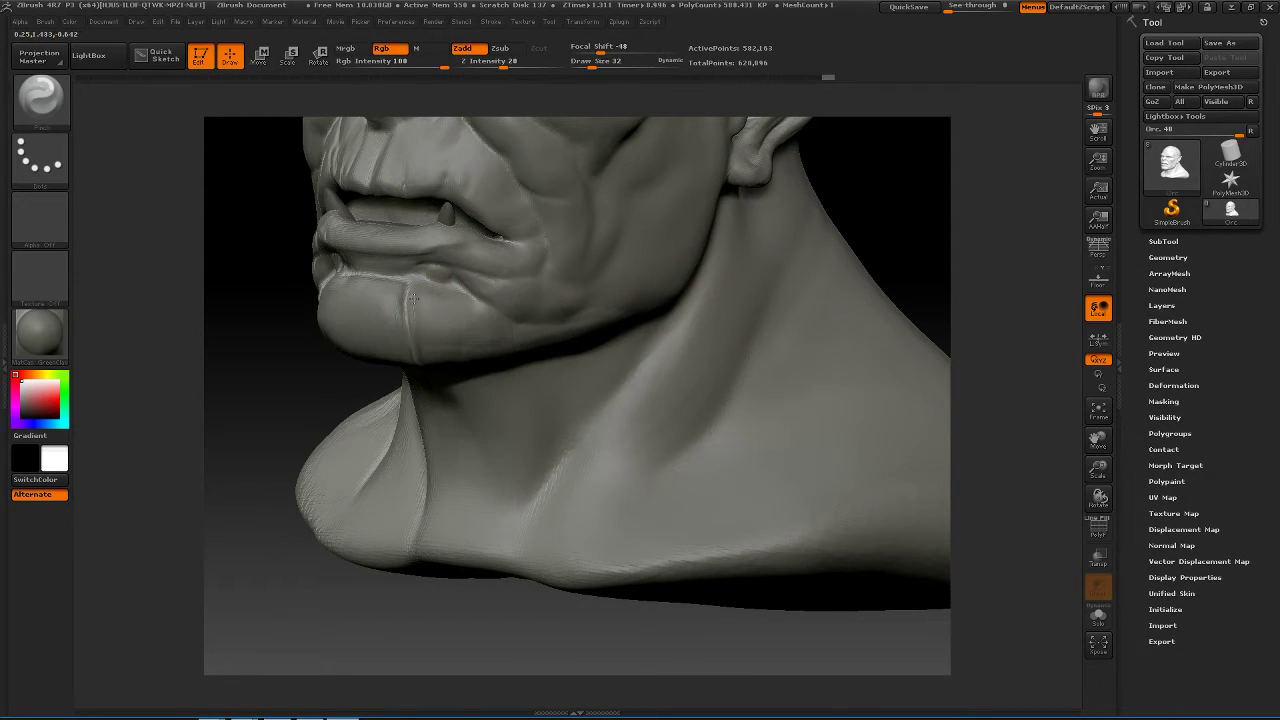
{"action": "left_click_drag", "start_coordinate": [891, 226], "coordinate": [784, 234]}
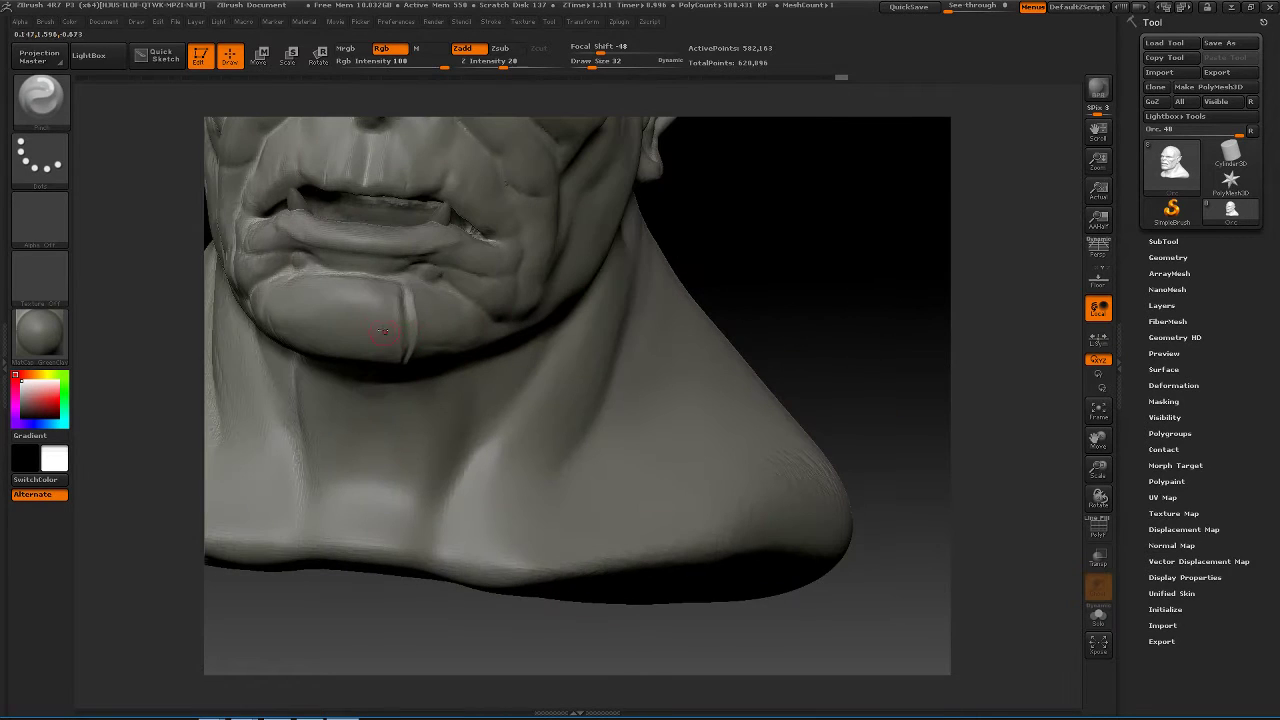
{"action": "left_click_drag", "start_coordinate": [401, 321], "coordinate": [402, 324]}
- Set the draw size to 47 and pinch the diagonal scar across the bridge of the nose
{"action": "mouse_move", "coordinate": [848, 260]}
{"action": "left_mouse_down", "text": "alt"}
{"action": "mouse_move", "coordinate": [791, 197]}
{"action": "mouse_move", "coordinate": [766, 206]}
{"action": "mouse_move", "coordinate": [747, 329]}
{"action": "left_mouse_up", "text": "alt"}
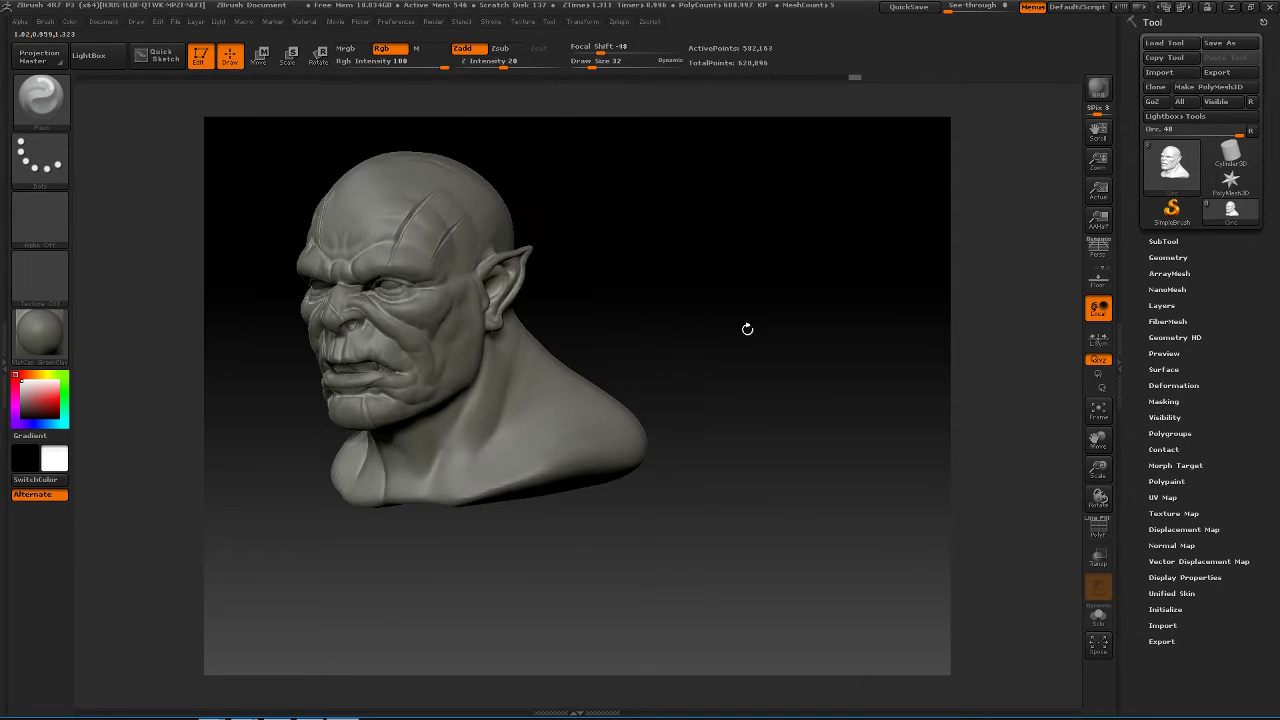
{"action": "left_click_drag", "start_coordinate": [721, 280], "coordinate": [920, 260]}
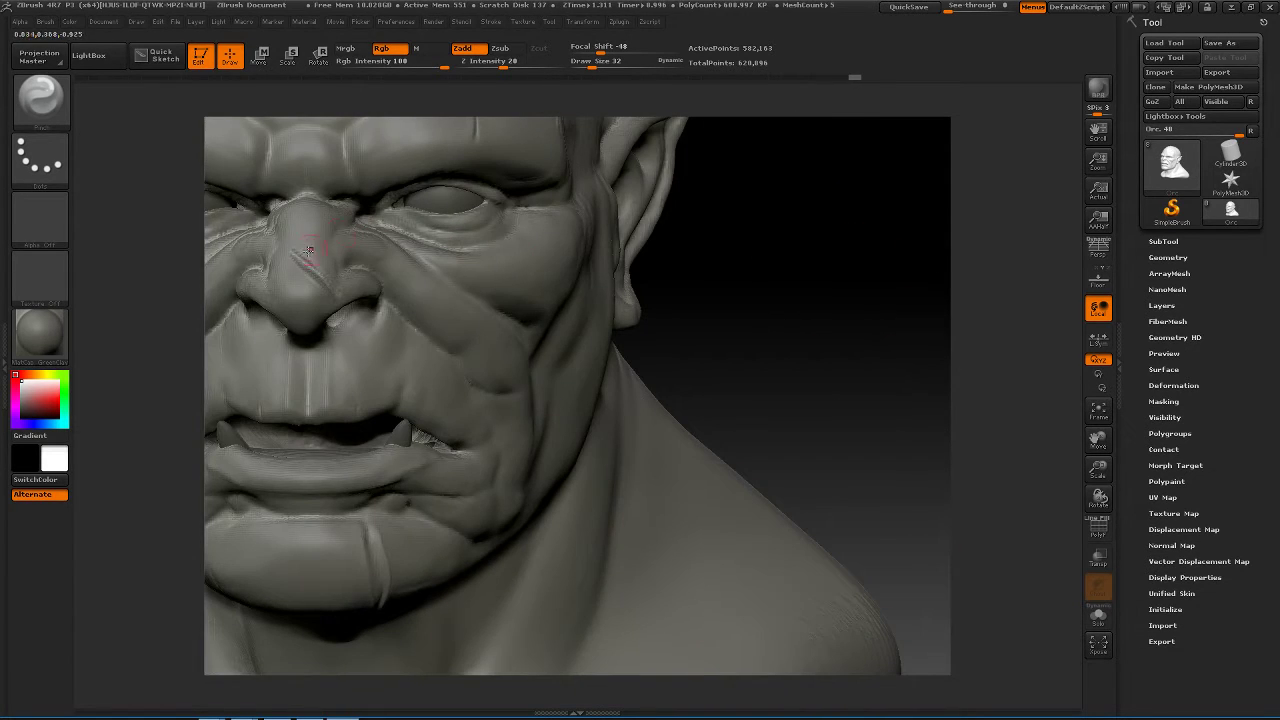
{"action": "key", "text": "space"}
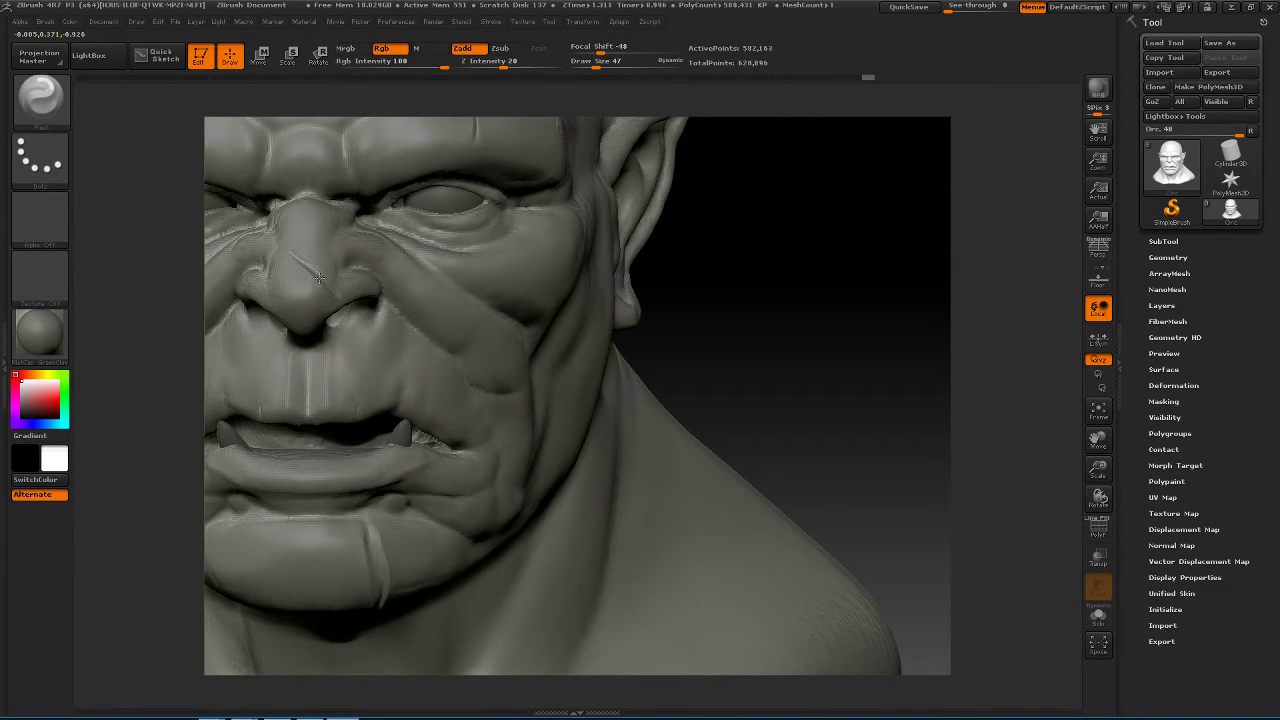
{"action": "key", "text": "f"}
- Pinch the short diagonal scar on the orc's right cheek into a tighter crease
{"action": "left_click_drag", "start_coordinate": [789, 277], "coordinate": [762, 249]}
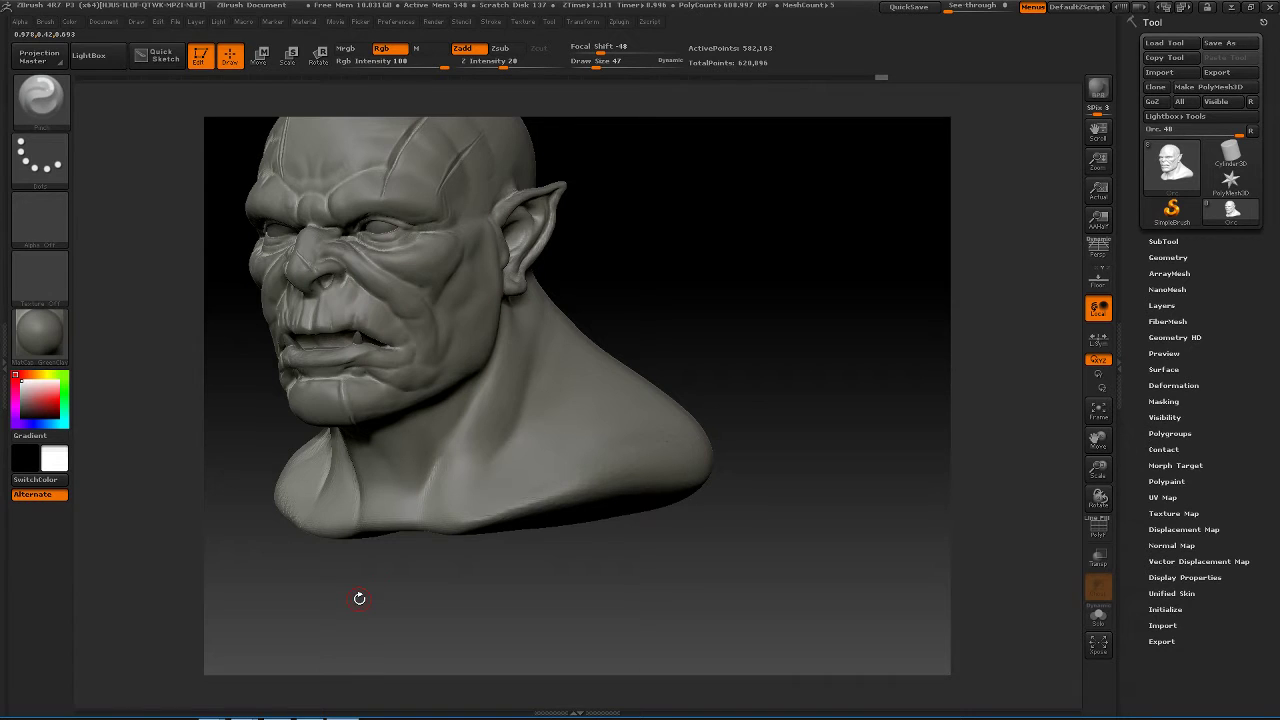
{"action": "left_click_drag", "start_coordinate": [668, 288], "coordinate": [750, 294]}
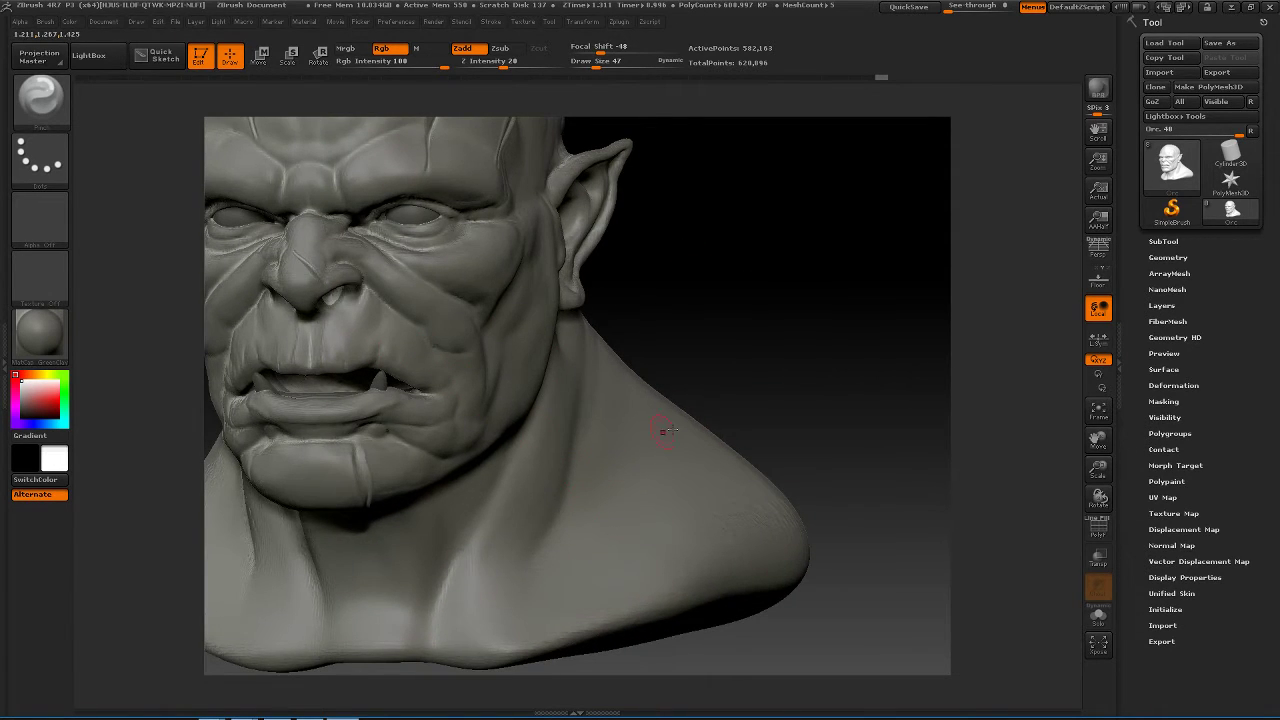
{"action": "left_click_drag", "start_coordinate": [855, 365], "coordinate": [955, 350]}
{"action": "left_click_drag", "start_coordinate": [692, 336], "coordinate": [930, 390], "text": "alt"}
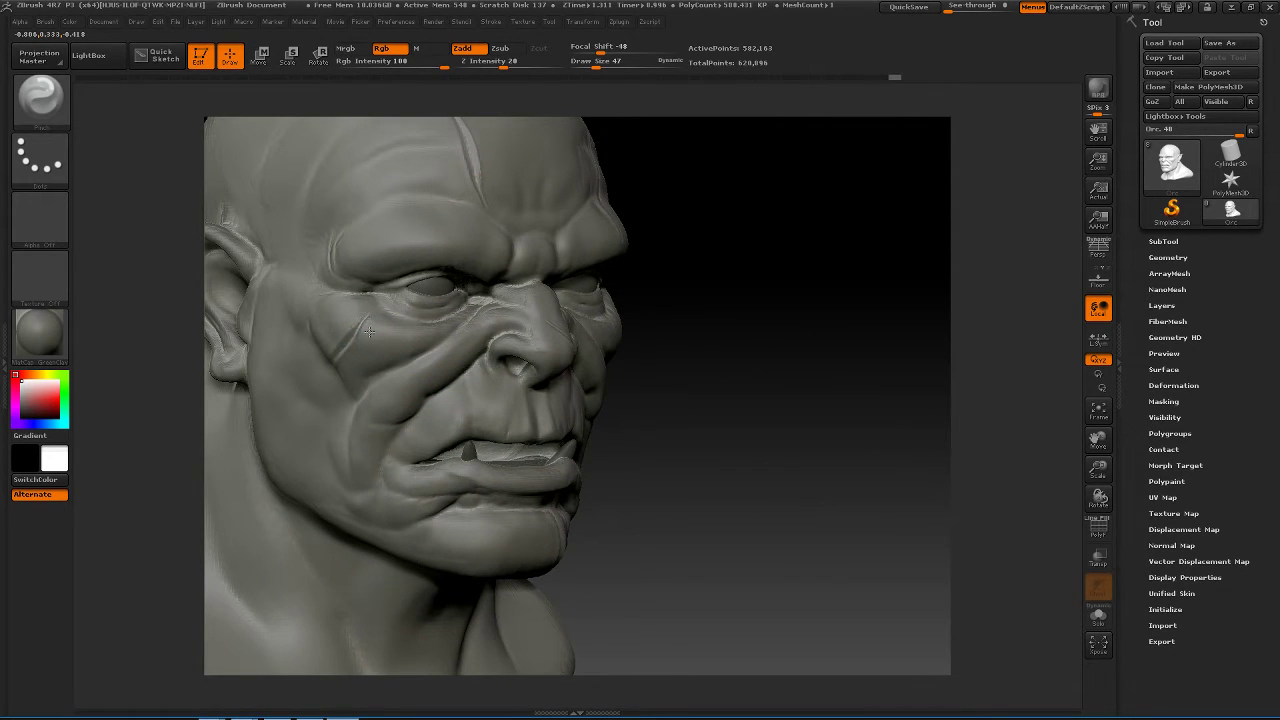
{"action": "left_click_drag", "start_coordinate": [815, 333], "coordinate": [925, 318]}
{"action": "left_click_drag", "start_coordinate": [777, 250], "coordinate": [734, 280], "text": "alt"}
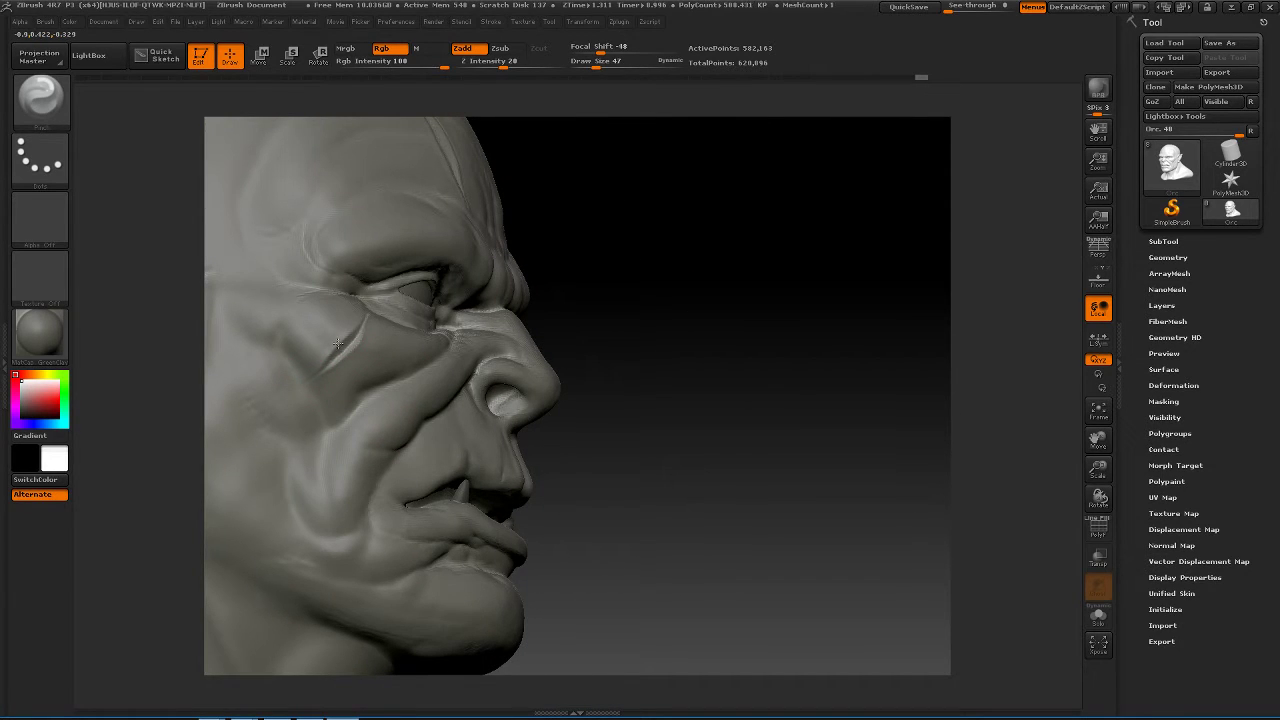
{"action": "left_click_drag", "start_coordinate": [338, 344], "coordinate": [327, 374]}
{"action": "left_click_drag", "start_coordinate": [737, 331], "coordinate": [853, 432], "text": "alt"}
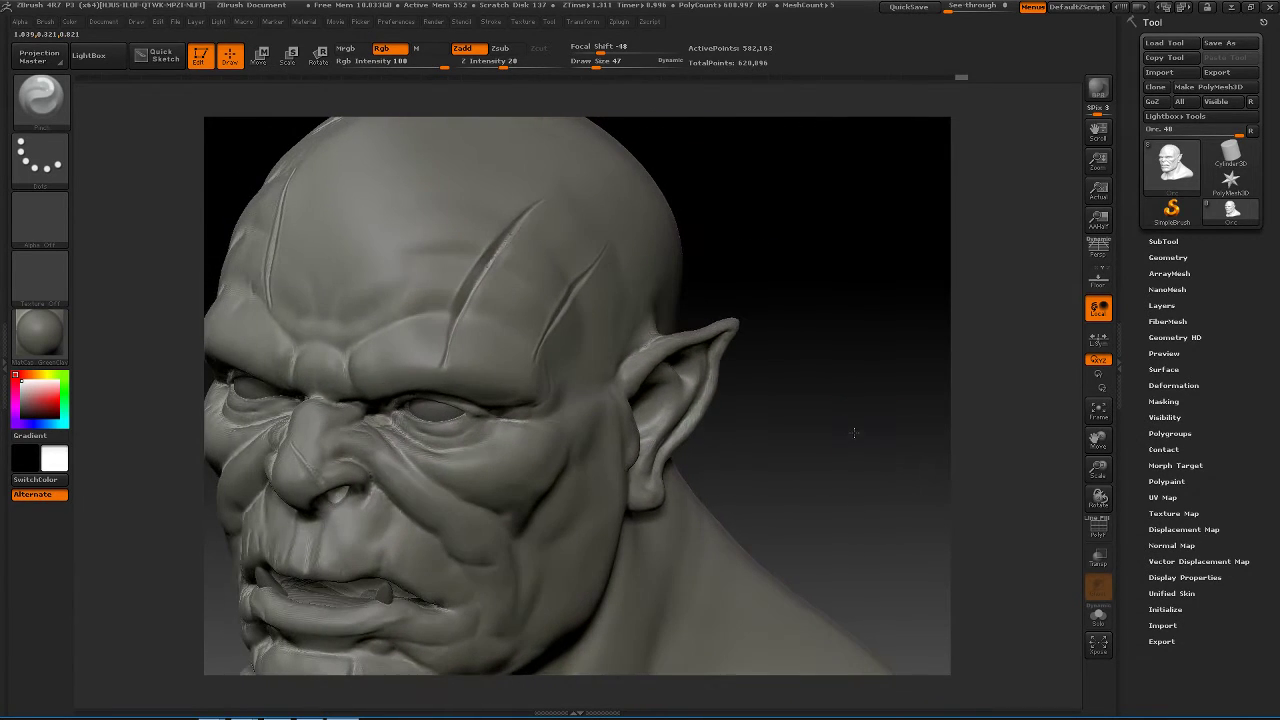
- Switch back to the Dam_Standard brush, enlarge it and re-cut the lower end of the left temple scar
{"action": "key", "text": "d"}
{"action": "key", "text": "s"}
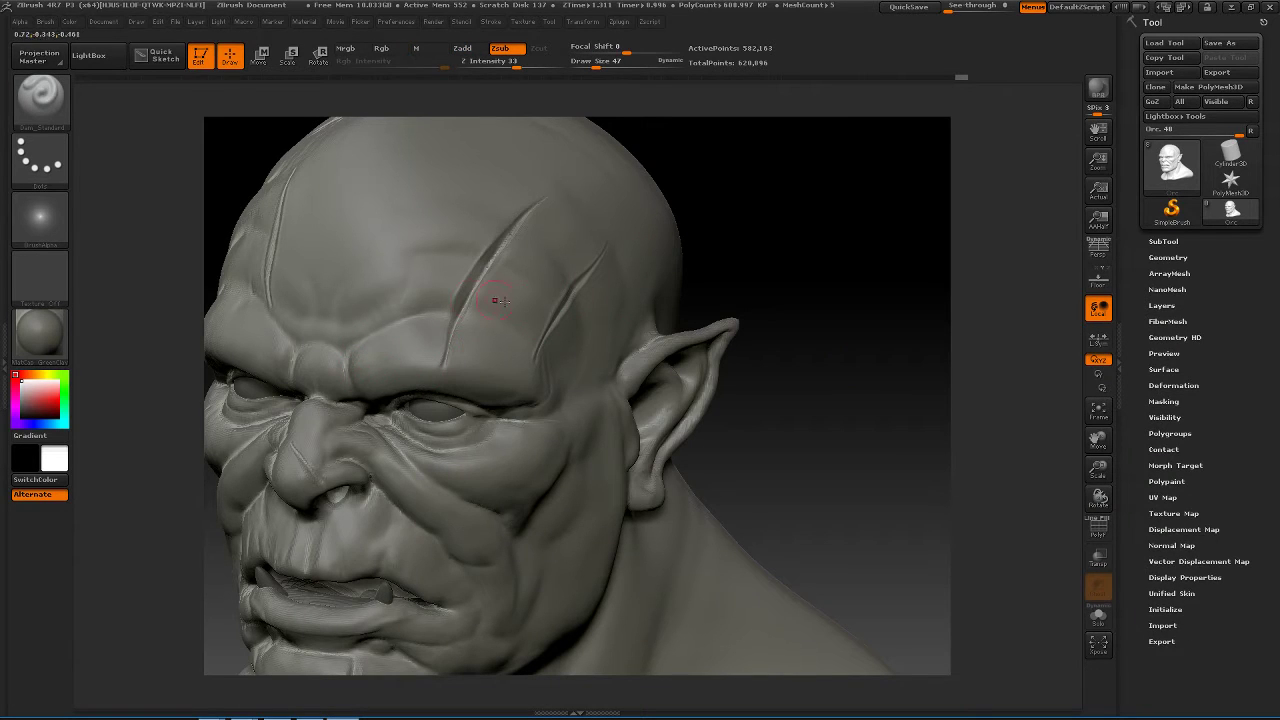
{"action": "left_click_drag", "start_coordinate": [823, 309], "coordinate": [531, 371]}
{"action": "key", "text": "space"}
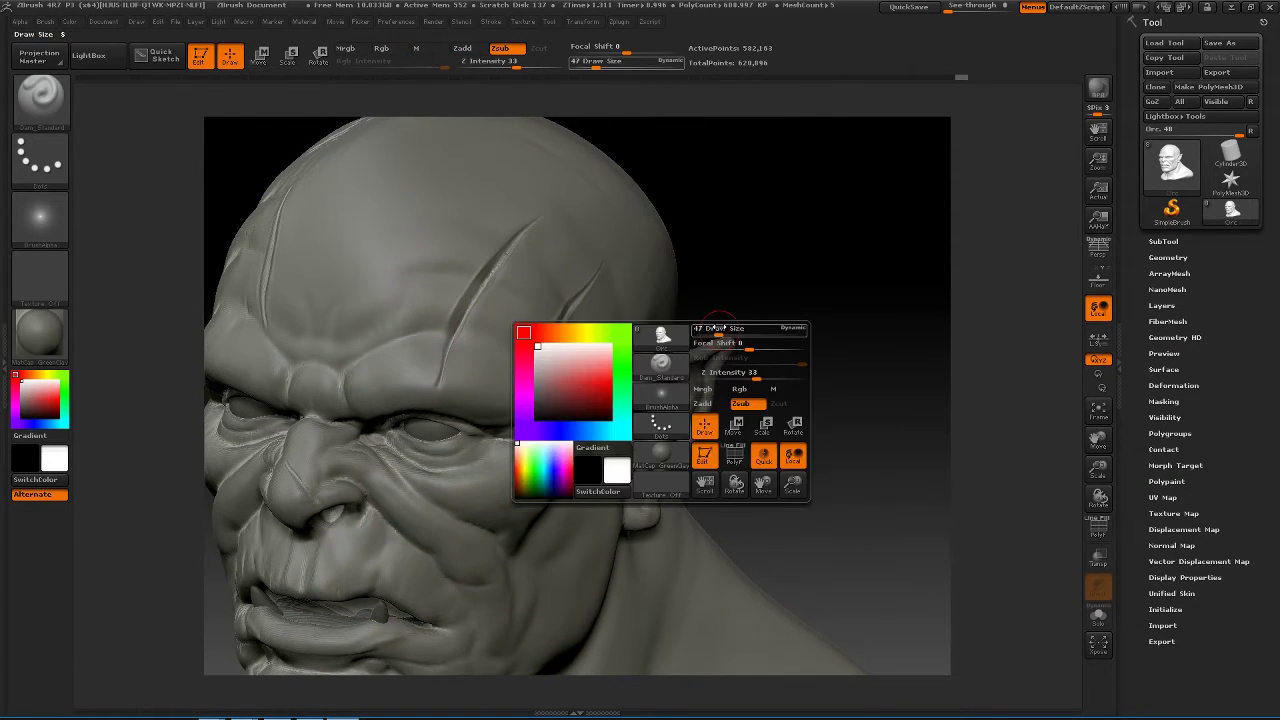
{"action": "left_click_drag", "start_coordinate": [718, 328], "coordinate": [740, 330]}
{"action": "mouse_move", "coordinate": [826, 289]}
{"action": "left_mouse_down"}
{"action": "mouse_move", "coordinate": [846, 260]}
{"action": "mouse_move", "coordinate": [648, 320]}
{"action": "left_mouse_up"}
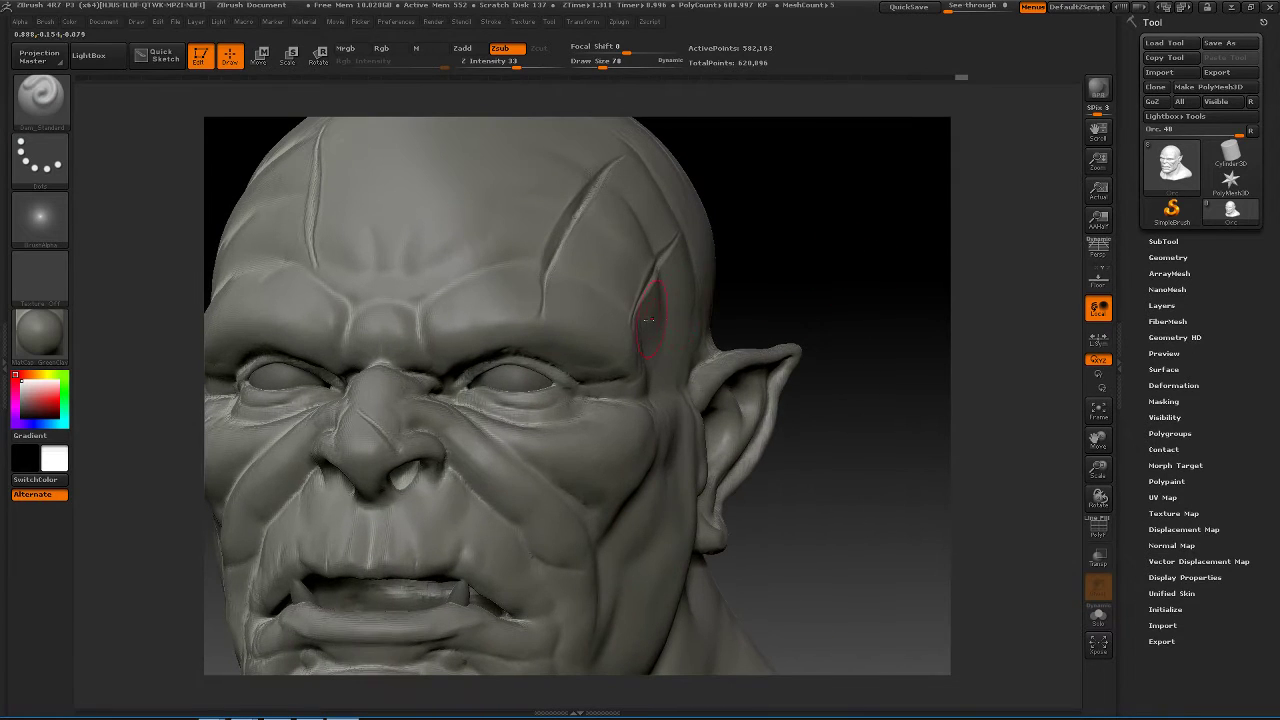
{"action": "left_click_drag", "start_coordinate": [403, 295], "coordinate": [408, 265]}
{"action": "left_click", "coordinate": [521, 22]}
{"action": "left_click", "coordinate": [491, 22]}
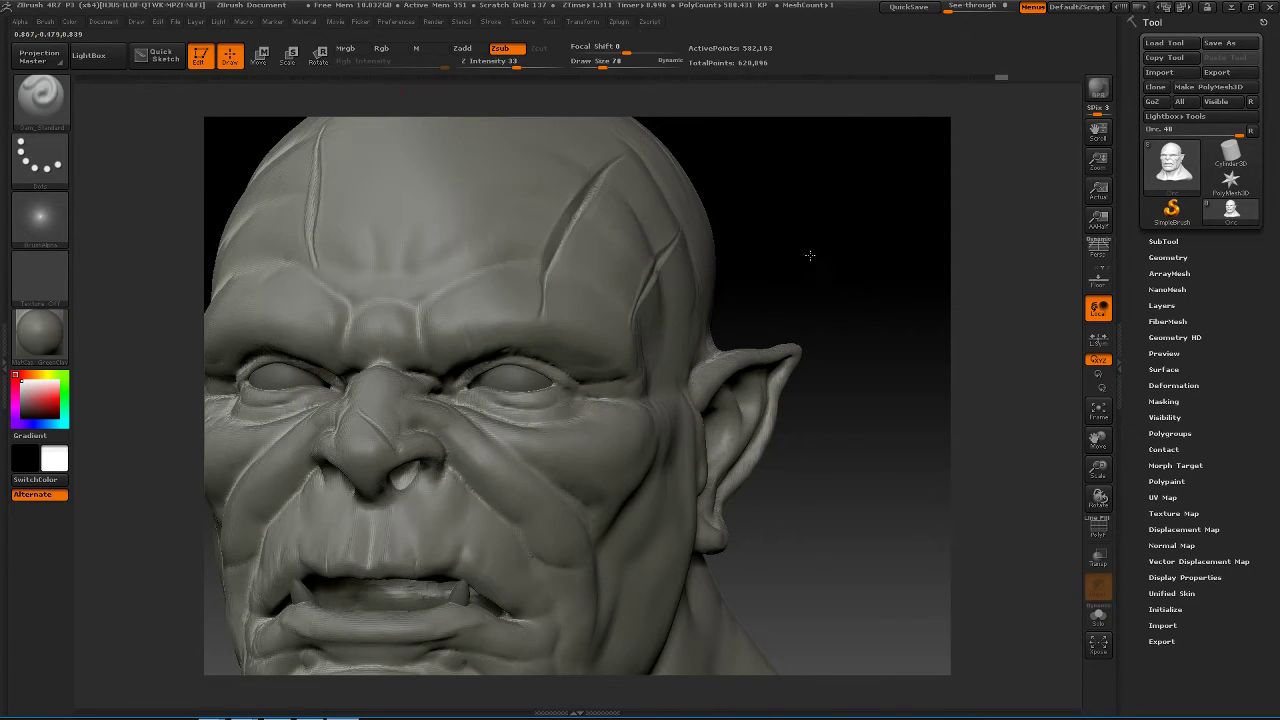
- Cut short wrinkles into the left brow around the lower end of the long forehead scar with the Dam_Standard brush
{"action": "mouse_move", "coordinate": [810, 255]}
{"action": "left_mouse_down"}
{"action": "mouse_move", "coordinate": [467, 317]}
{"action": "mouse_move", "coordinate": [511, 303]}
{"action": "mouse_move", "coordinate": [596, 318]}
{"action": "left_mouse_up"}
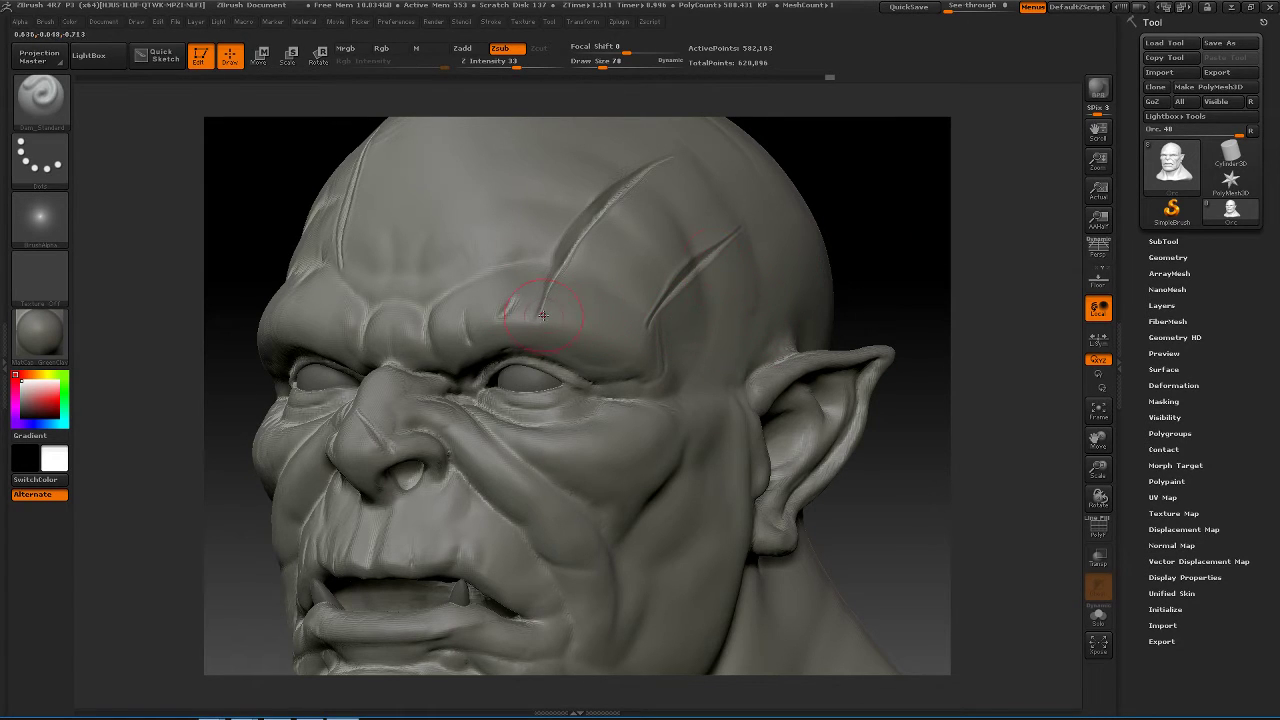
{"action": "left_click_drag", "start_coordinate": [548, 308], "coordinate": [553, 299]}
{"action": "left_click_drag", "start_coordinate": [920, 271], "coordinate": [905, 215]}
{"action": "mouse_move", "coordinate": [559, 303]}
{"action": "left_mouse_down"}
{"action": "mouse_move", "coordinate": [548, 322]}
{"action": "mouse_move", "coordinate": [560, 322]}
{"action": "mouse_move", "coordinate": [548, 322]}
{"action": "left_mouse_up"}
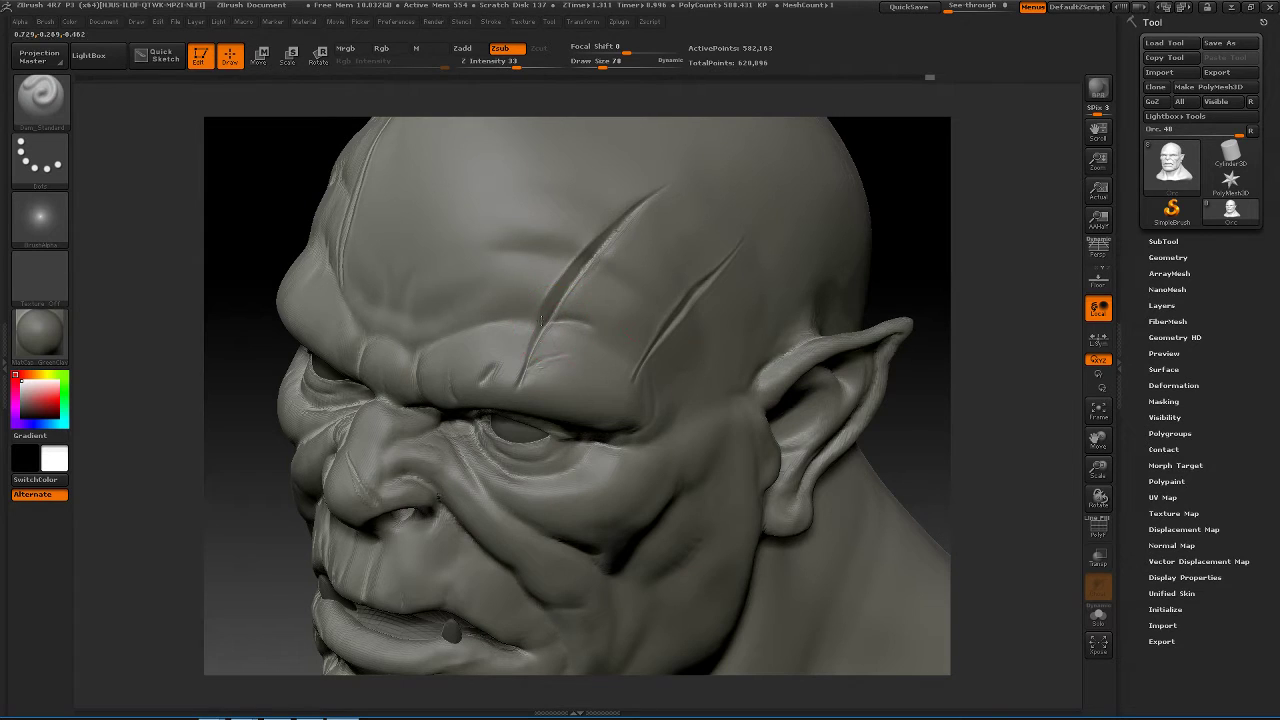
{"action": "left_click_drag", "start_coordinate": [668, 310], "coordinate": [729, 302]}
- Carve a horizontal crease across the long left forehead scar, reducing the draw size to 26 for the finer cuts
{"action": "left_click_drag", "start_coordinate": [946, 283], "coordinate": [949, 257]}
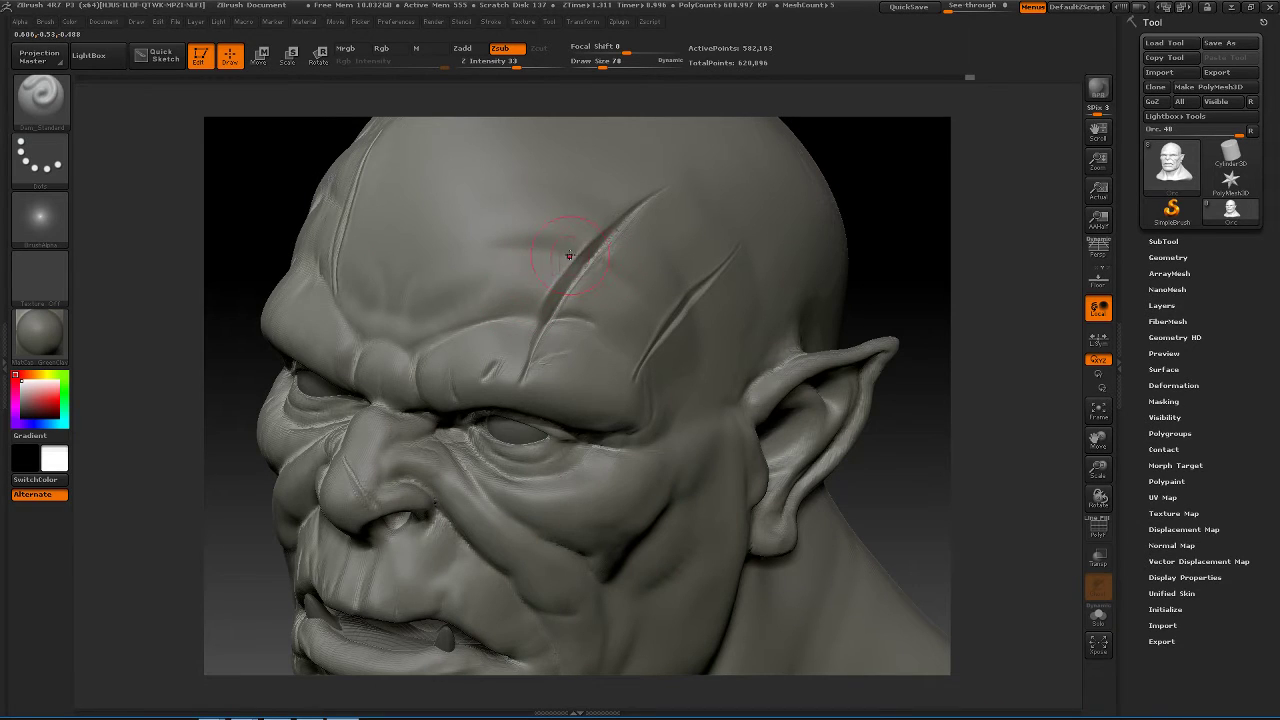
{"action": "left_click_drag", "start_coordinate": [561, 251], "coordinate": [600, 264]}
{"action": "key", "text": "space"}
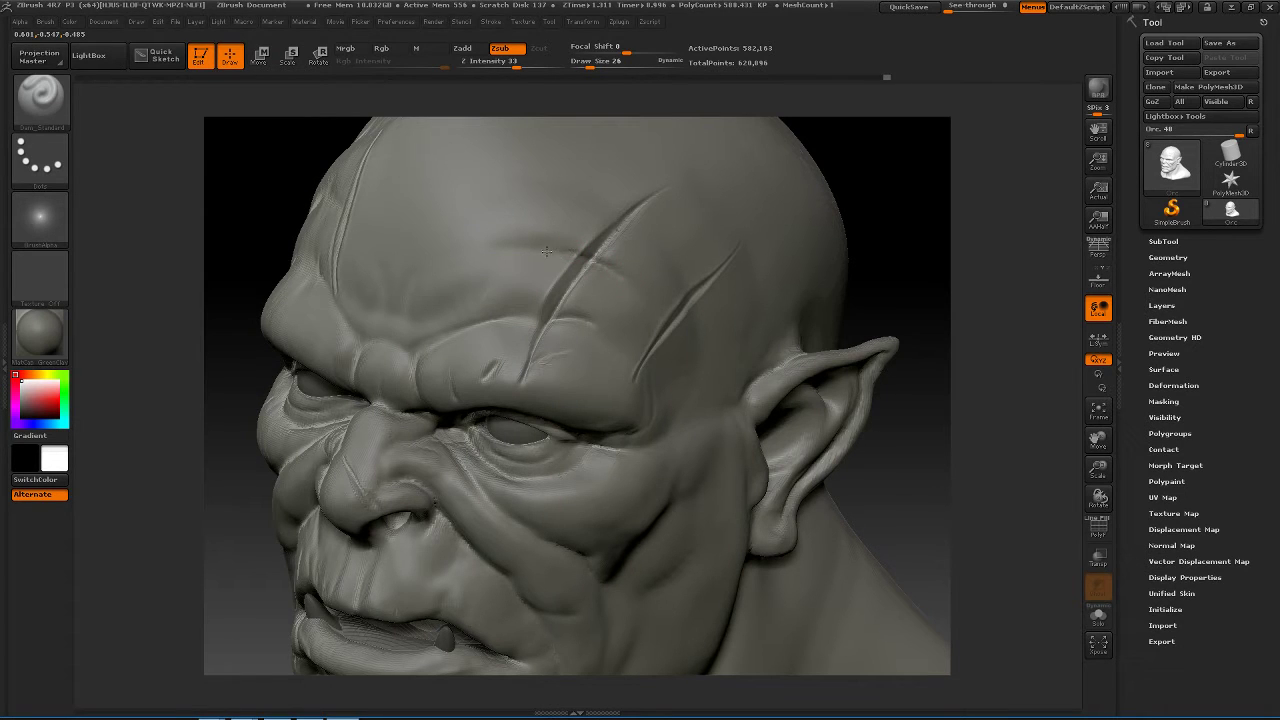
{"action": "left_click_drag", "start_coordinate": [910, 261], "coordinate": [872, 248], "text": "alt"}
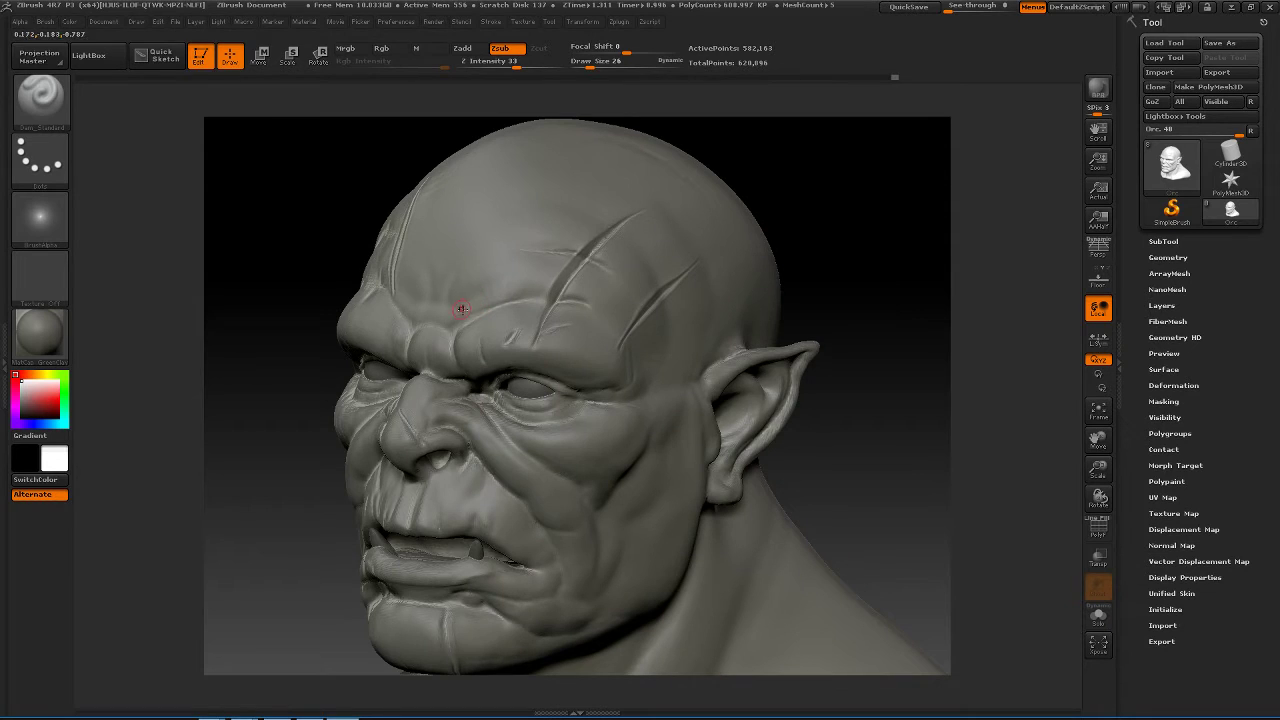
- Cut frown lines between the brows, raising the draw size to 93, and carve creases fanning up onto the central forehead
{"action": "mouse_move", "coordinate": [436, 336]}
{"action": "left_mouse_down"}
{"action": "mouse_move", "coordinate": [434, 364]}
{"action": "mouse_move", "coordinate": [474, 345]}
{"action": "left_mouse_up"}
{"action": "key", "text": "space"}
{"action": "mouse_move", "coordinate": [847, 285]}
{"action": "left_mouse_down"}
{"action": "mouse_move", "coordinate": [877, 257]}
{"action": "mouse_move", "coordinate": [878, 292]}
{"action": "left_mouse_up"}
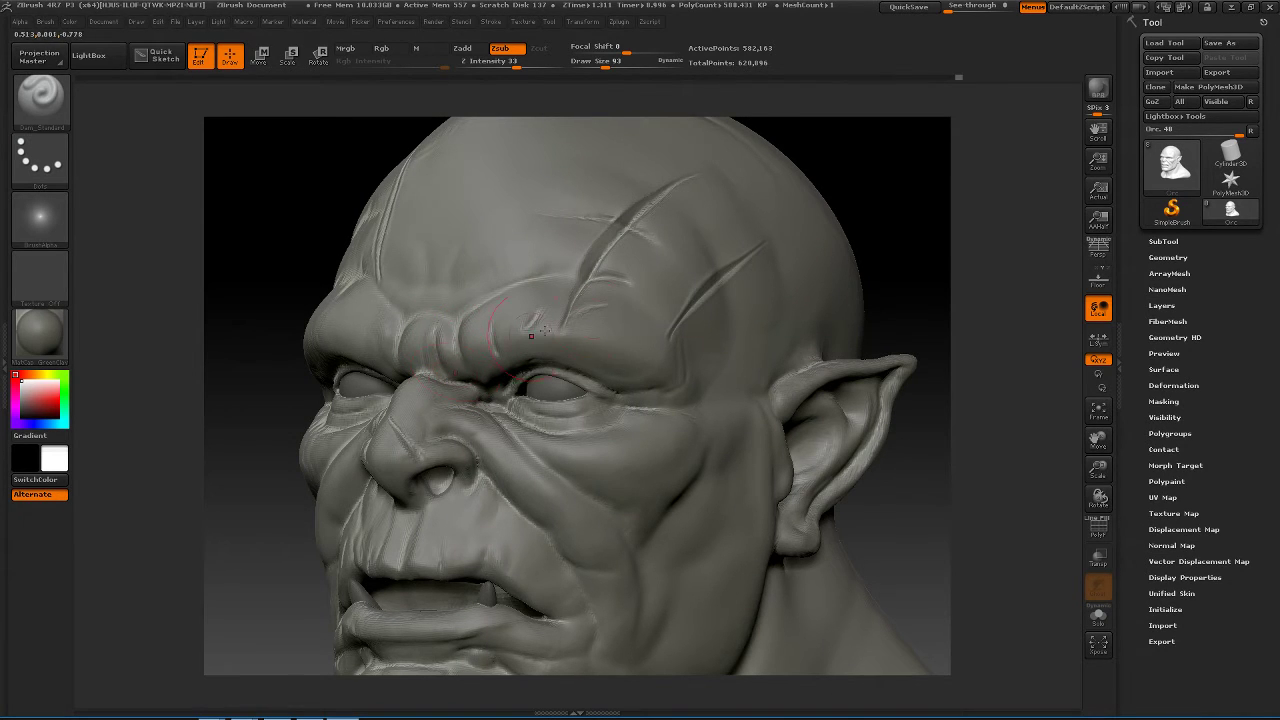
{"action": "mouse_move", "coordinate": [926, 236]}
{"action": "left_mouse_down"}
{"action": "mouse_move", "coordinate": [909, 217]}
{"action": "mouse_move", "coordinate": [884, 284]}
{"action": "left_mouse_up"}
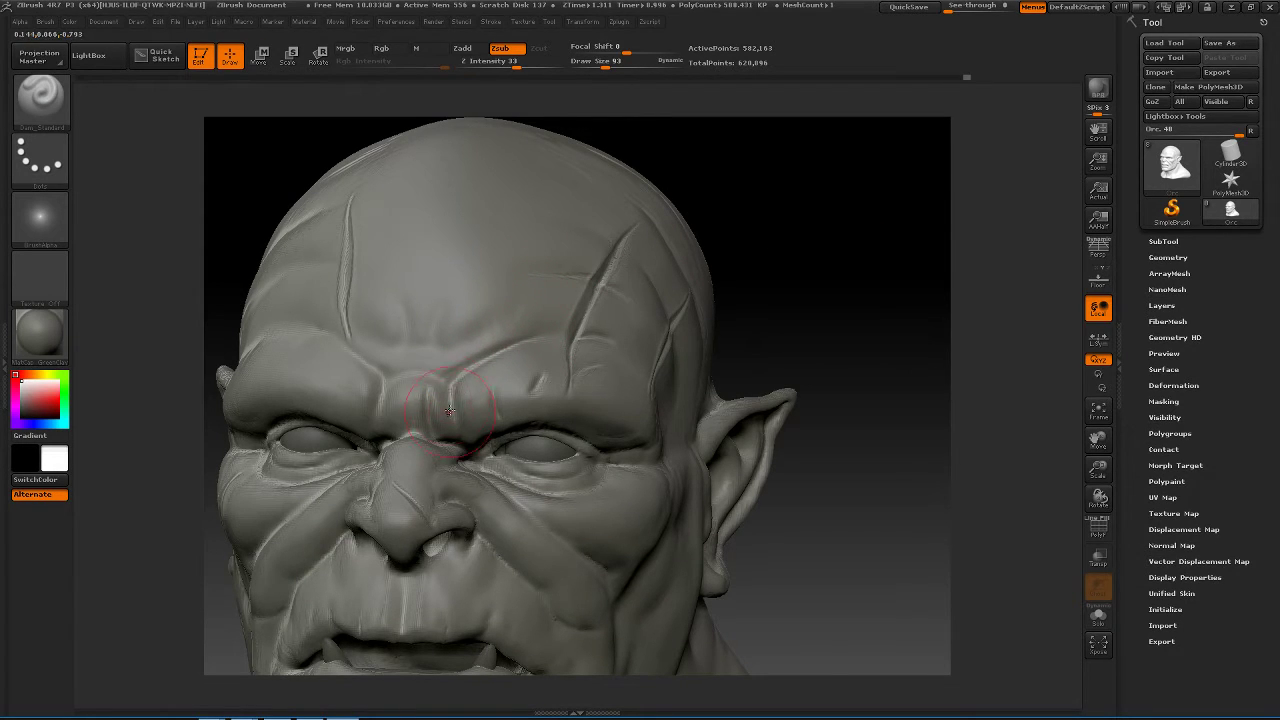
{"action": "mouse_move", "coordinate": [414, 347]}
{"action": "left_mouse_down"}
{"action": "mouse_move", "coordinate": [482, 339]}
{"action": "mouse_move", "coordinate": [522, 303]}
{"action": "left_mouse_up"}
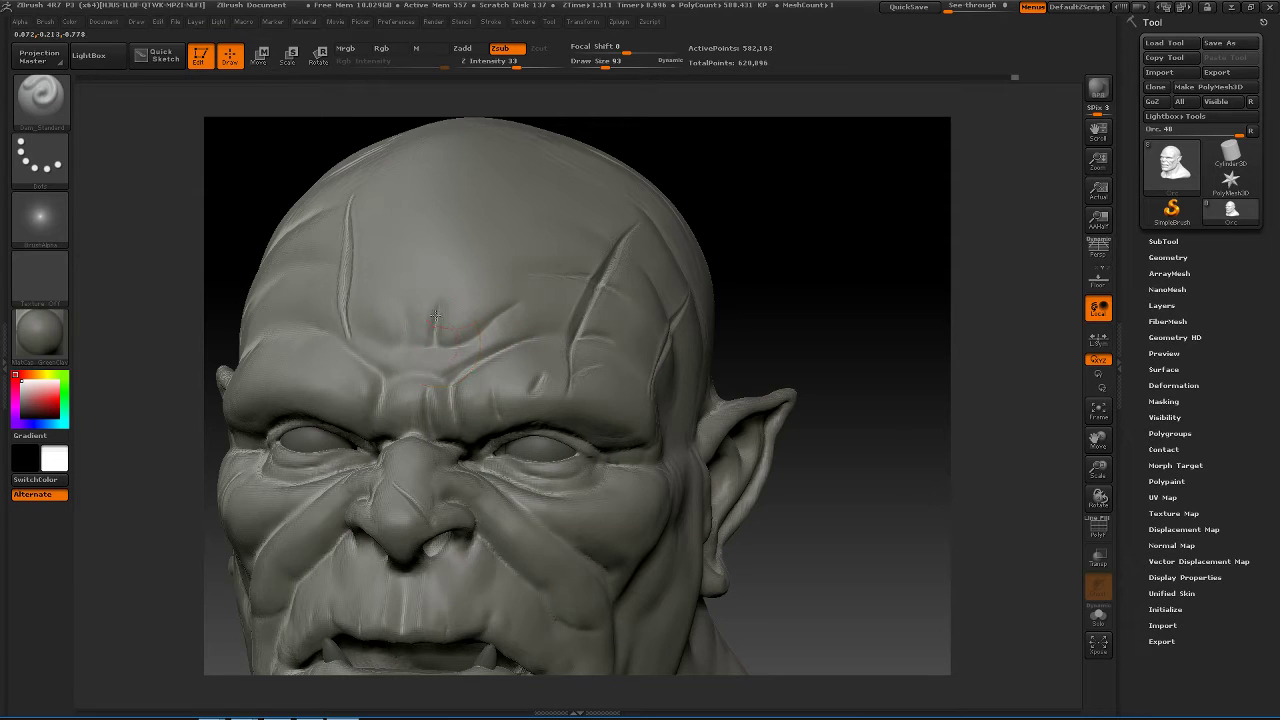
- Carve horizontal creases across the forehead and a curved crease running from the long forehead scar to the left temple scar
{"action": "left_click_drag", "start_coordinate": [778, 279], "coordinate": [781, 201]}
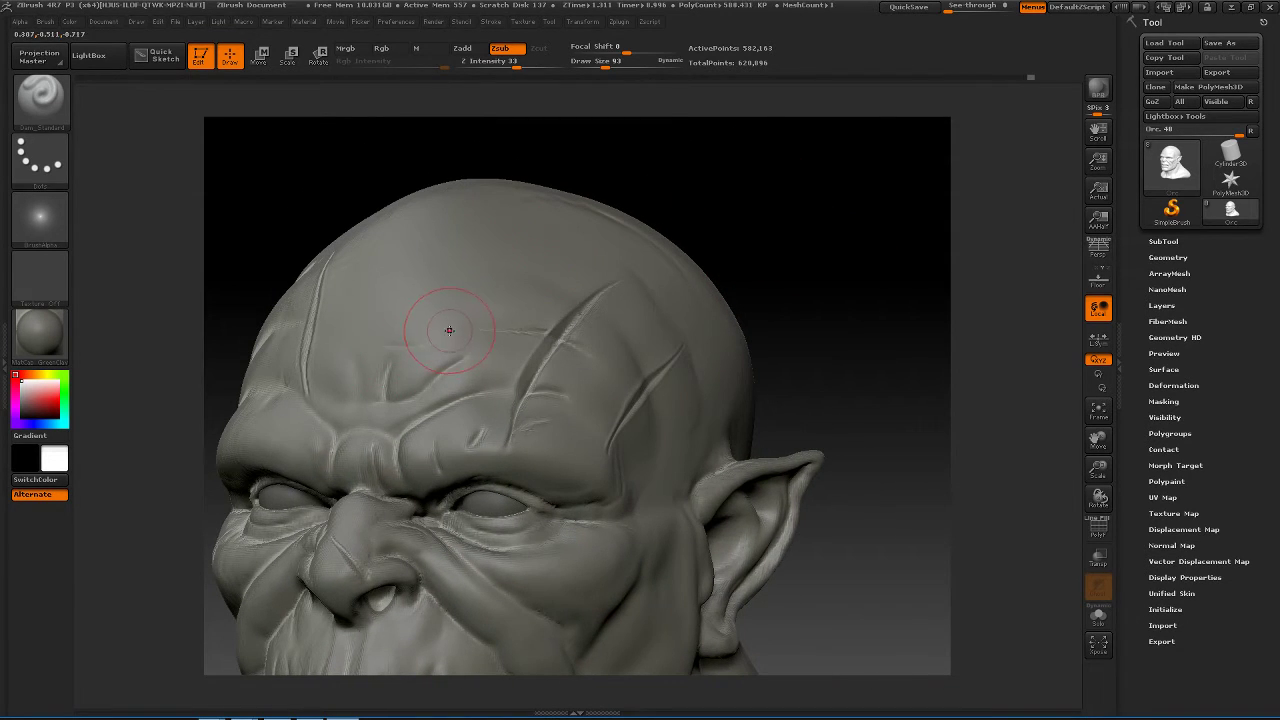
{"action": "left_click_drag", "start_coordinate": [906, 354], "coordinate": [688, 324]}
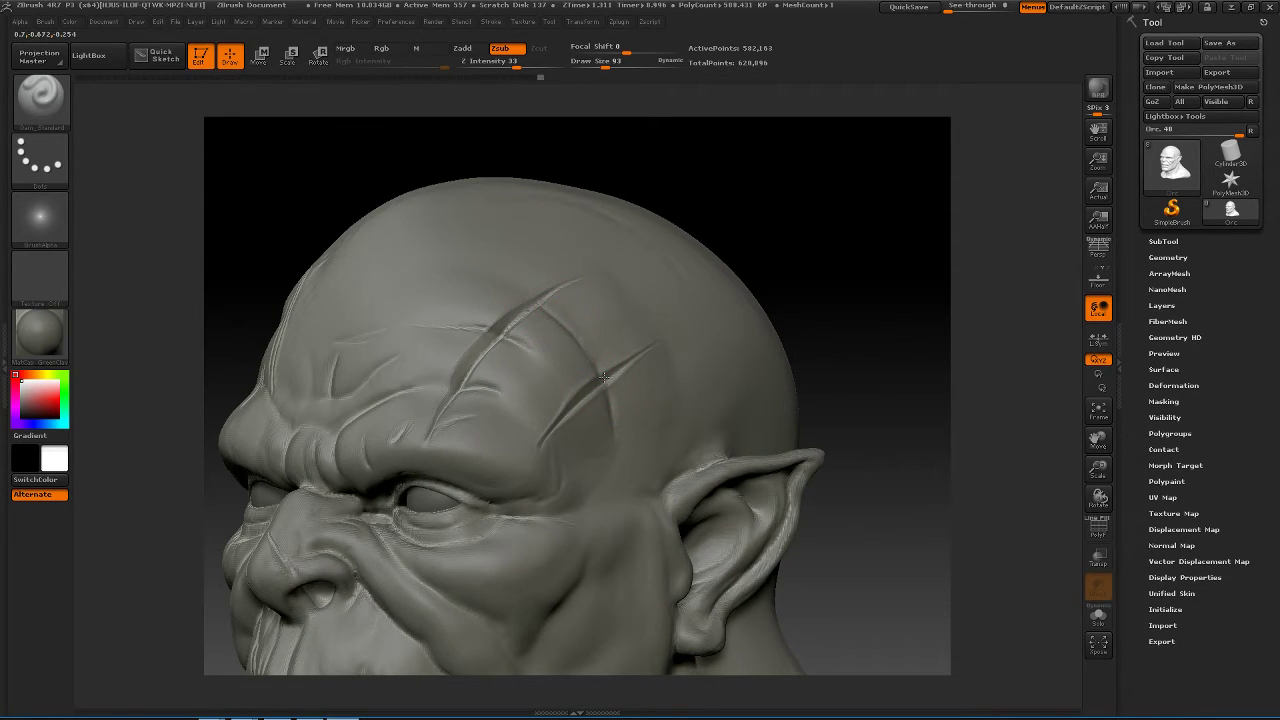
{"action": "left_click_drag", "start_coordinate": [823, 289], "coordinate": [842, 315]}
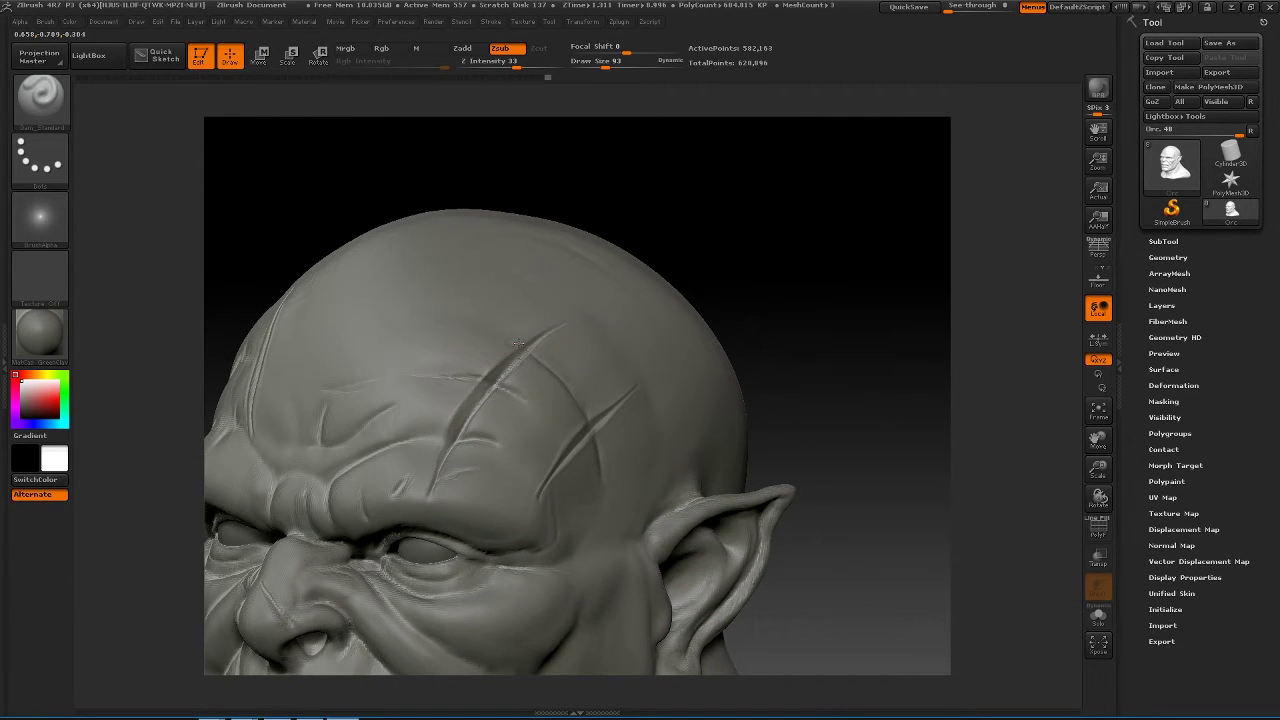
{"action": "left_click_drag", "start_coordinate": [860, 308], "coordinate": [861, 345]}
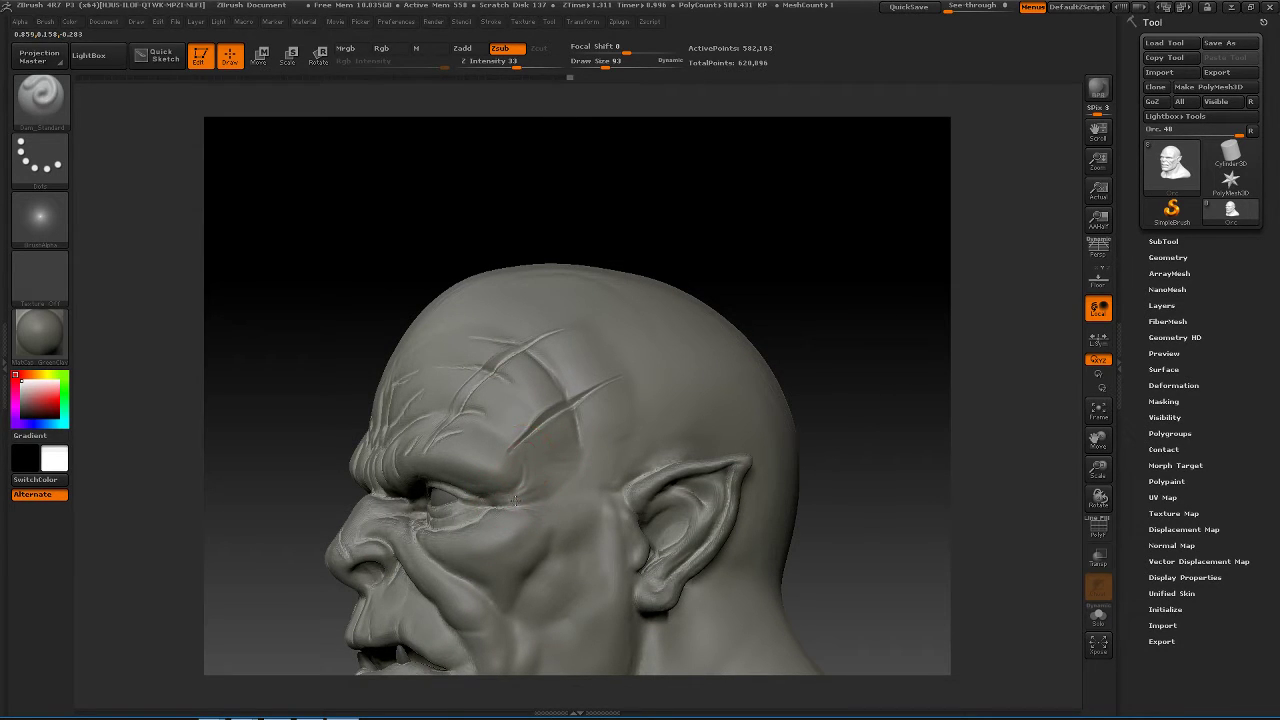
{"action": "left_click_drag", "start_coordinate": [805, 385], "coordinate": [857, 357]}
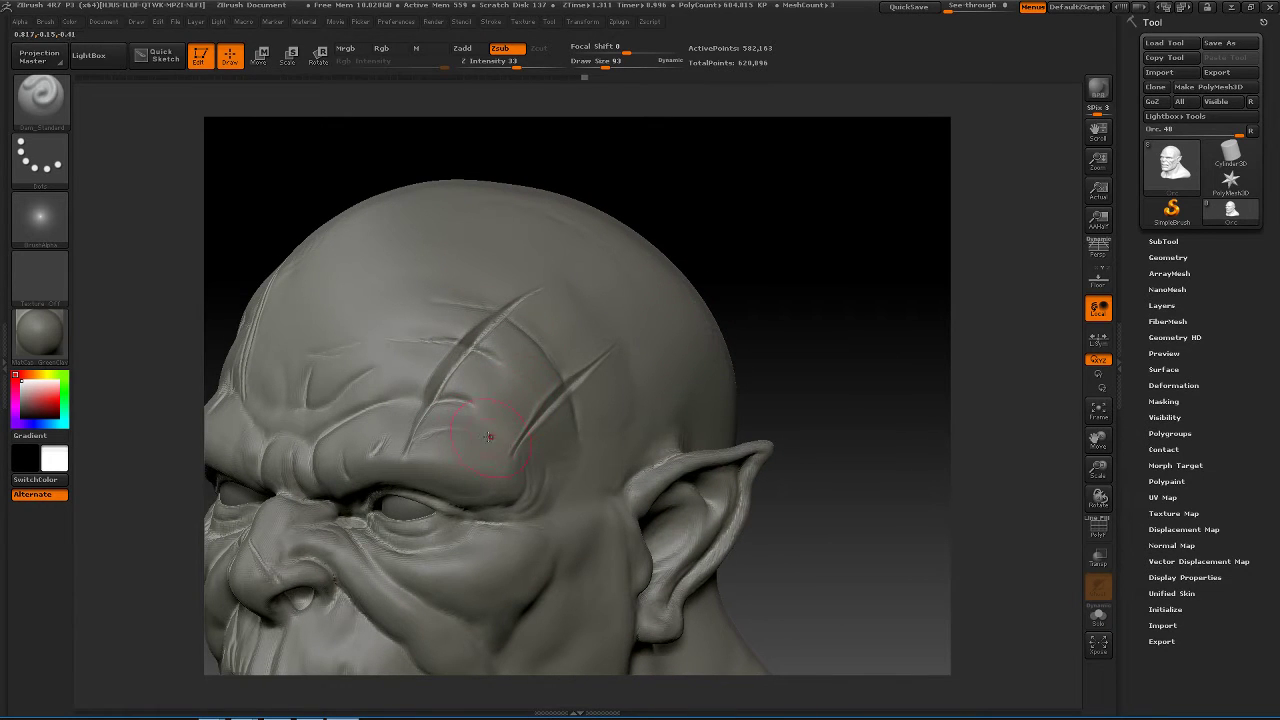
- Carve fine wrinkles between the two left scars above the brow and crow's feet below the outer corner of the left eye
{"action": "left_click_drag", "start_coordinate": [489, 440], "coordinate": [508, 442]}
{"action": "mouse_move", "coordinate": [861, 332]}
{"action": "left_mouse_down", "text": "alt"}
{"action": "mouse_move", "coordinate": [775, 330]}
{"action": "mouse_move", "coordinate": [851, 404]}
{"action": "mouse_move", "coordinate": [720, 462]}
{"action": "mouse_move", "coordinate": [756, 460]}
{"action": "left_mouse_up", "text": "alt"}
{"action": "left_click_drag", "start_coordinate": [842, 404], "coordinate": [915, 385], "text": "alt"}
{"action": "mouse_move", "coordinate": [422, 503]}
{"action": "left_mouse_down"}
{"action": "mouse_move", "coordinate": [412, 478]}
{"action": "mouse_move", "coordinate": [440, 467]}
{"action": "left_mouse_up"}
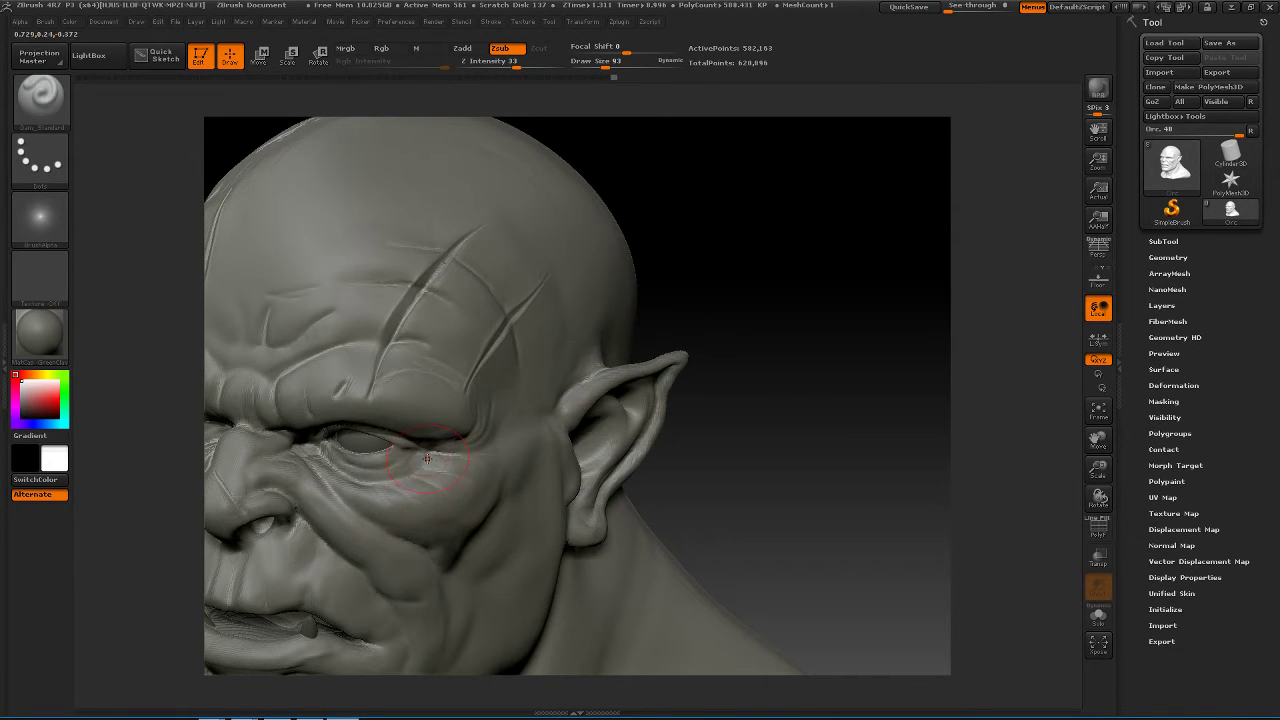
- Deepen the short horizontal crease in the middle of the forehead, above the frown lines
{"action": "mouse_move", "coordinate": [786, 394]}
{"action": "left_mouse_down"}
{"action": "mouse_move", "coordinate": [825, 349]}
{"action": "mouse_move", "coordinate": [820, 331]}
{"action": "mouse_move", "coordinate": [777, 397]}
{"action": "mouse_move", "coordinate": [794, 417]}
{"action": "left_mouse_up"}
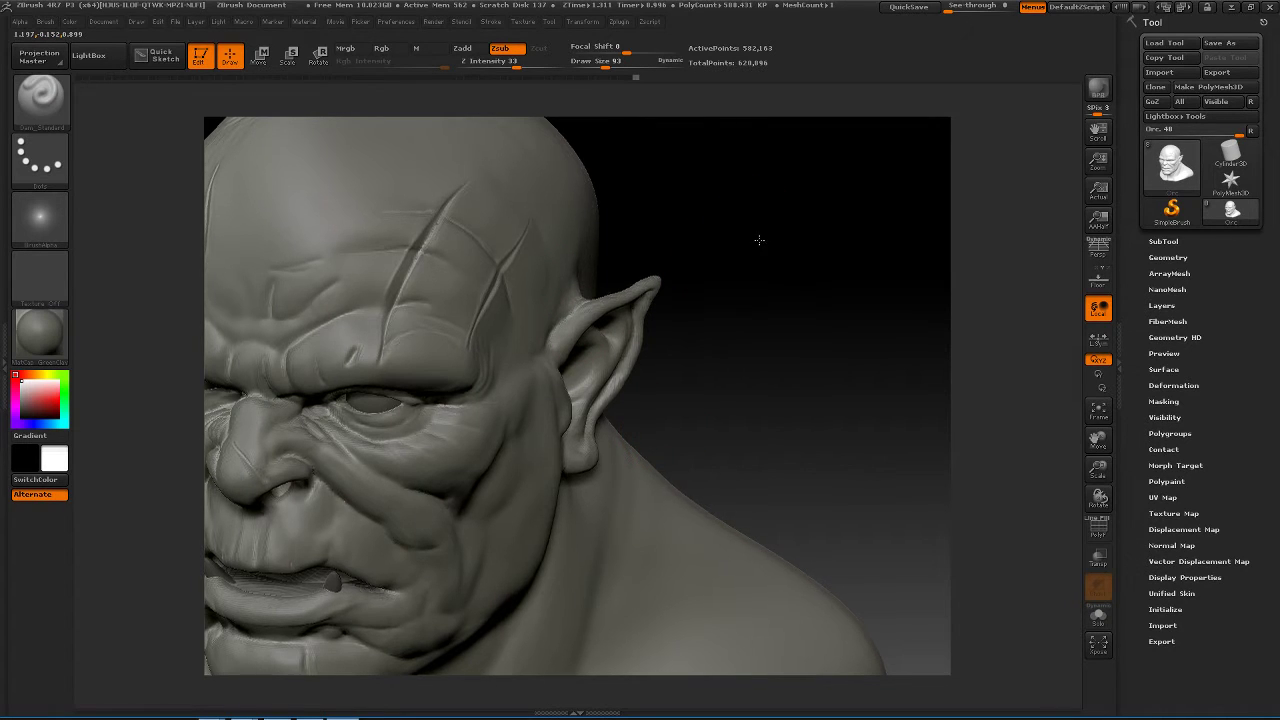
{"action": "left_click_drag", "start_coordinate": [757, 240], "coordinate": [600, 260], "text": "alt"}
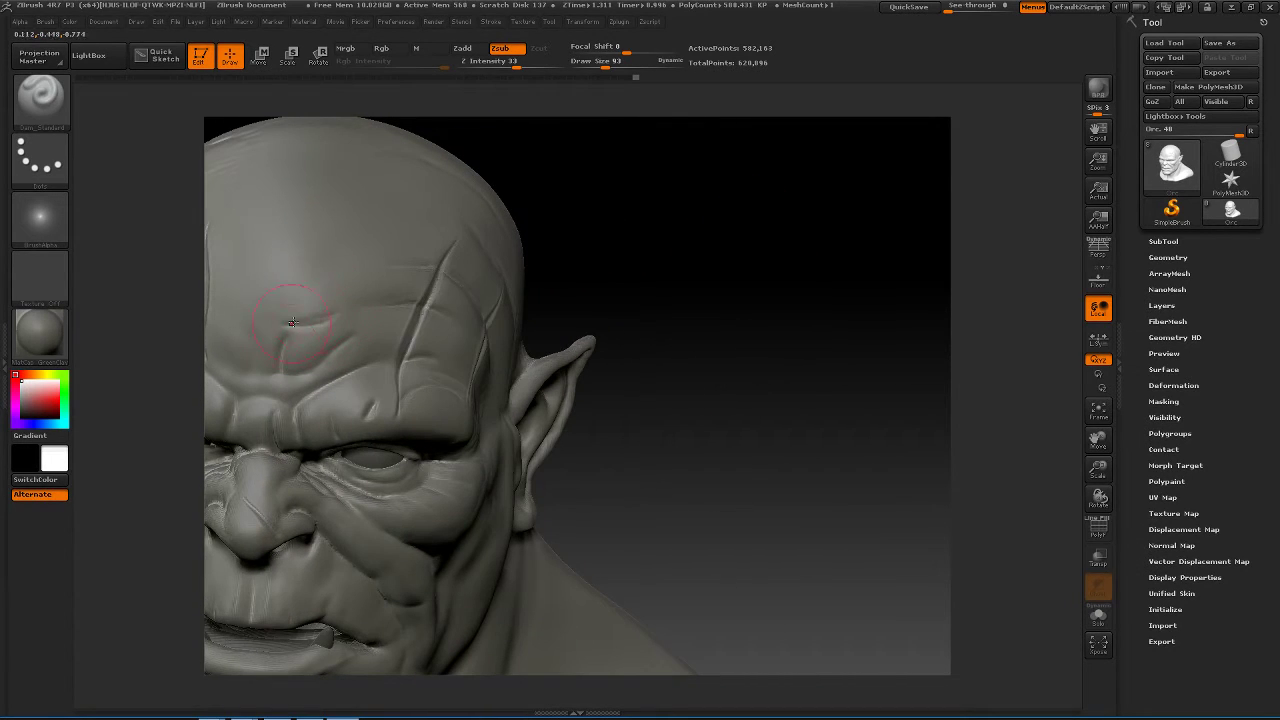
{"action": "left_click_drag", "start_coordinate": [735, 270], "coordinate": [640, 249]}
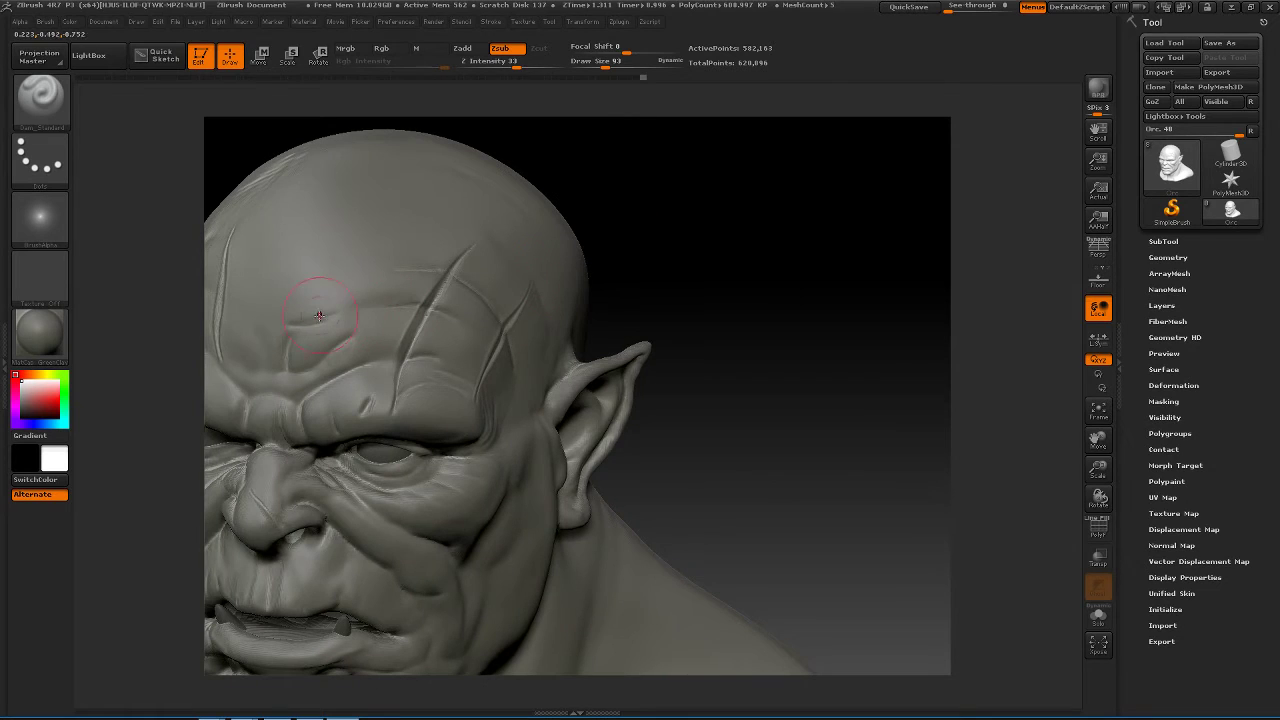
- Carve creases along the muscle folds of the left cheek and down toward the jaw
{"action": "mouse_move", "coordinate": [733, 273]}
{"action": "left_mouse_down"}
{"action": "mouse_move", "coordinate": [783, 257]}
{"action": "mouse_move", "coordinate": [840, 289]}
{"action": "mouse_move", "coordinate": [846, 343]}
{"action": "mouse_move", "coordinate": [800, 315]}
{"action": "left_mouse_up"}
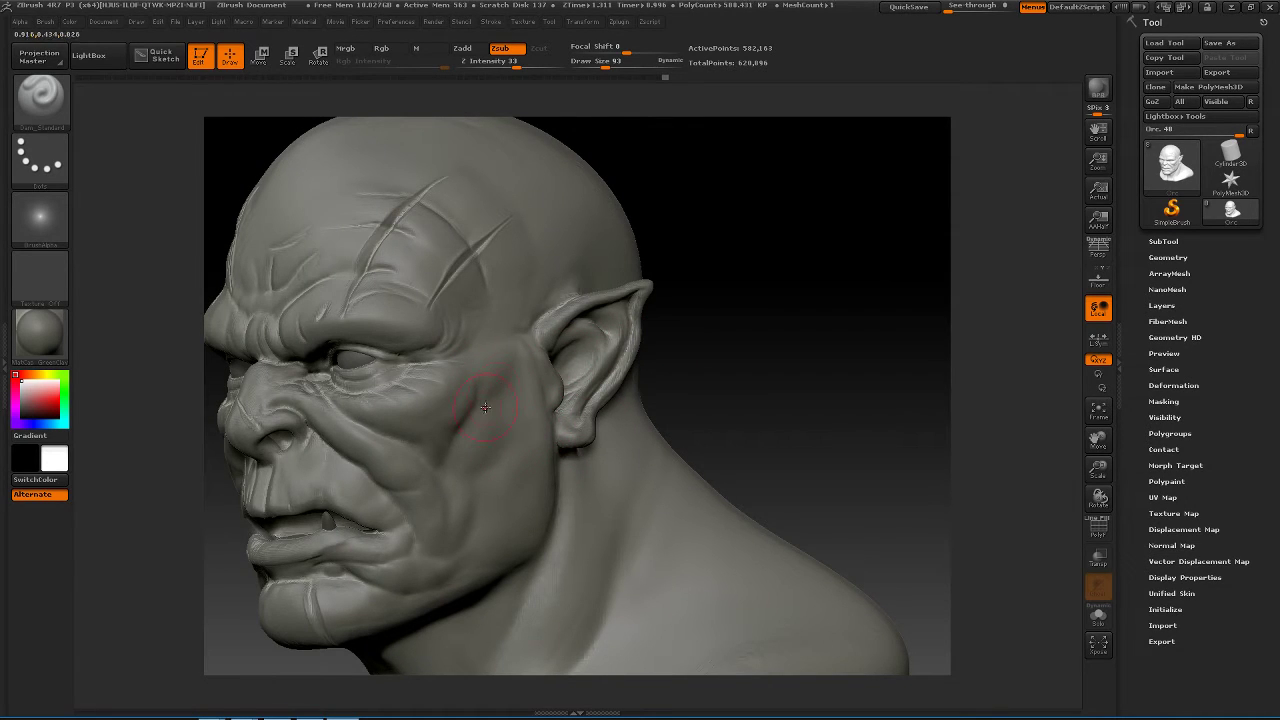
{"action": "left_click_drag", "start_coordinate": [768, 371], "coordinate": [800, 314]}
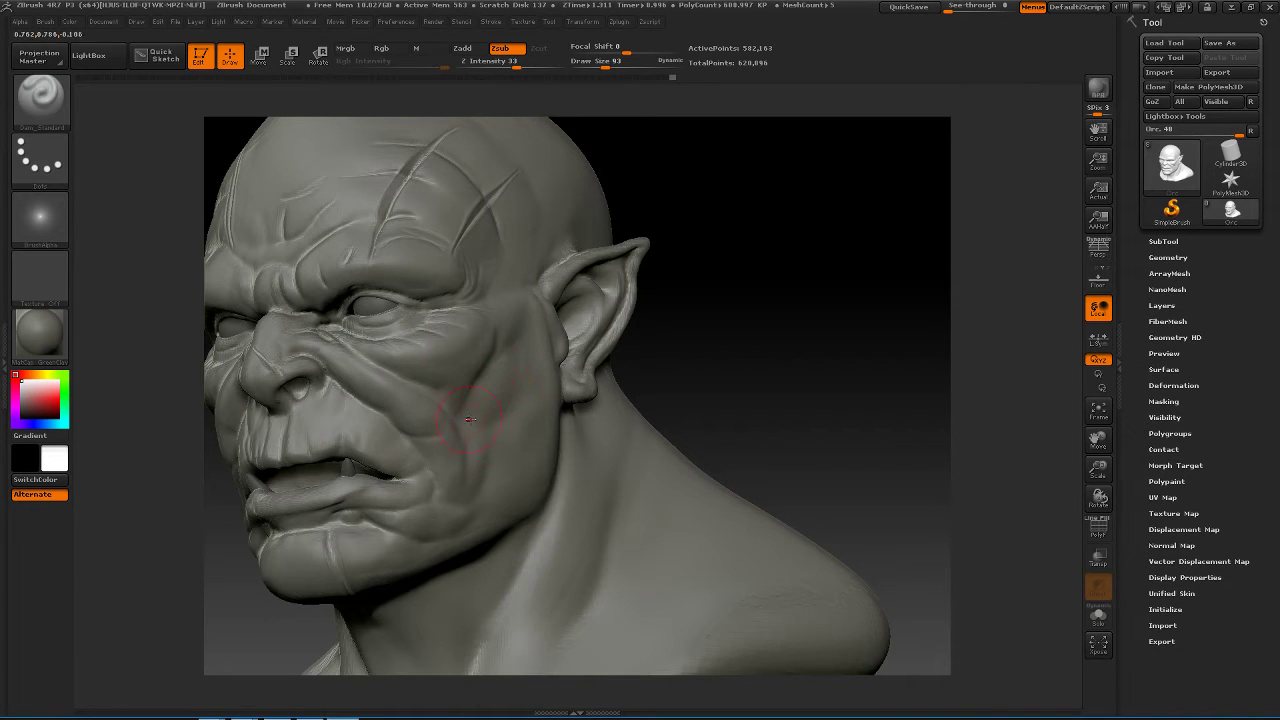
{"action": "left_click_drag", "start_coordinate": [467, 424], "coordinate": [473, 411]}
{"action": "mouse_move", "coordinate": [796, 340]}
{"action": "left_mouse_down"}
{"action": "mouse_move", "coordinate": [789, 291]}
{"action": "mouse_move", "coordinate": [795, 318]}
{"action": "left_mouse_up"}
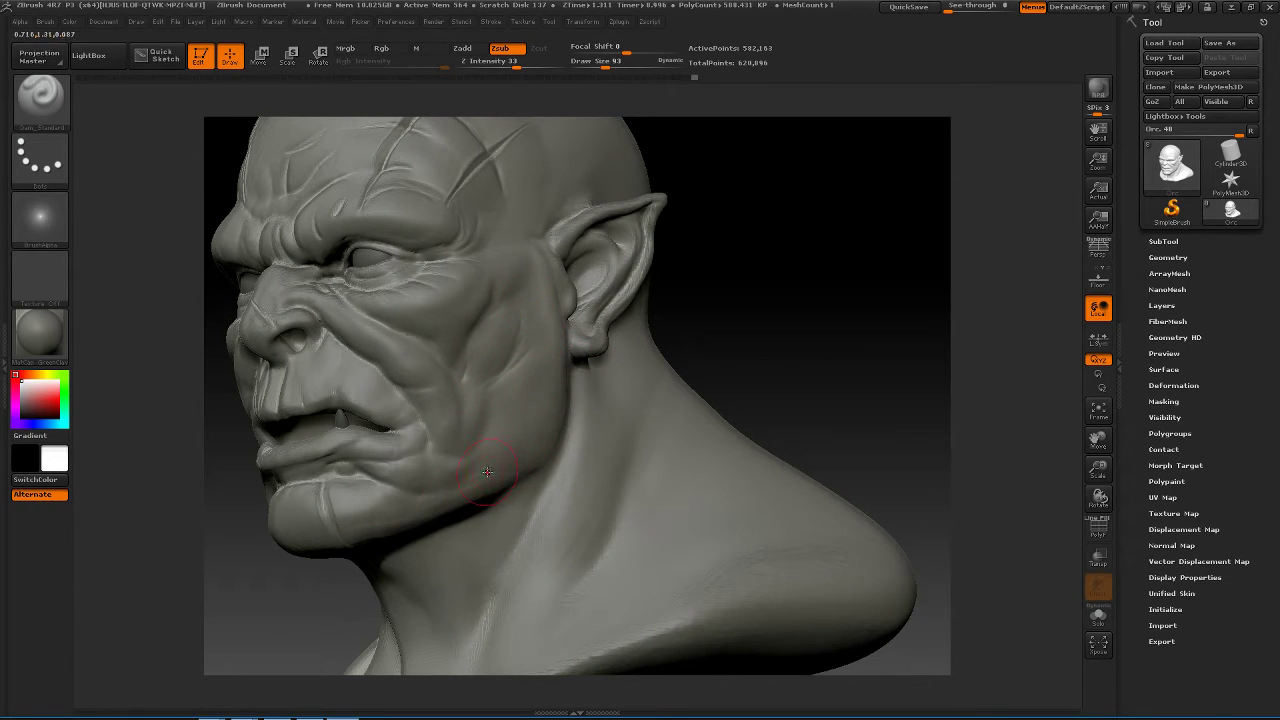
{"action": "left_click_drag", "start_coordinate": [490, 413], "coordinate": [494, 392]}
- Set the draw size to 65 and cut short vertical wrinkles into the upper lip above the left tusk and mouth corner
{"action": "mouse_move", "coordinate": [751, 380]}
{"action": "left_mouse_down"}
{"action": "mouse_move", "coordinate": [800, 293]}
{"action": "mouse_move", "coordinate": [790, 250]}
{"action": "left_mouse_up"}
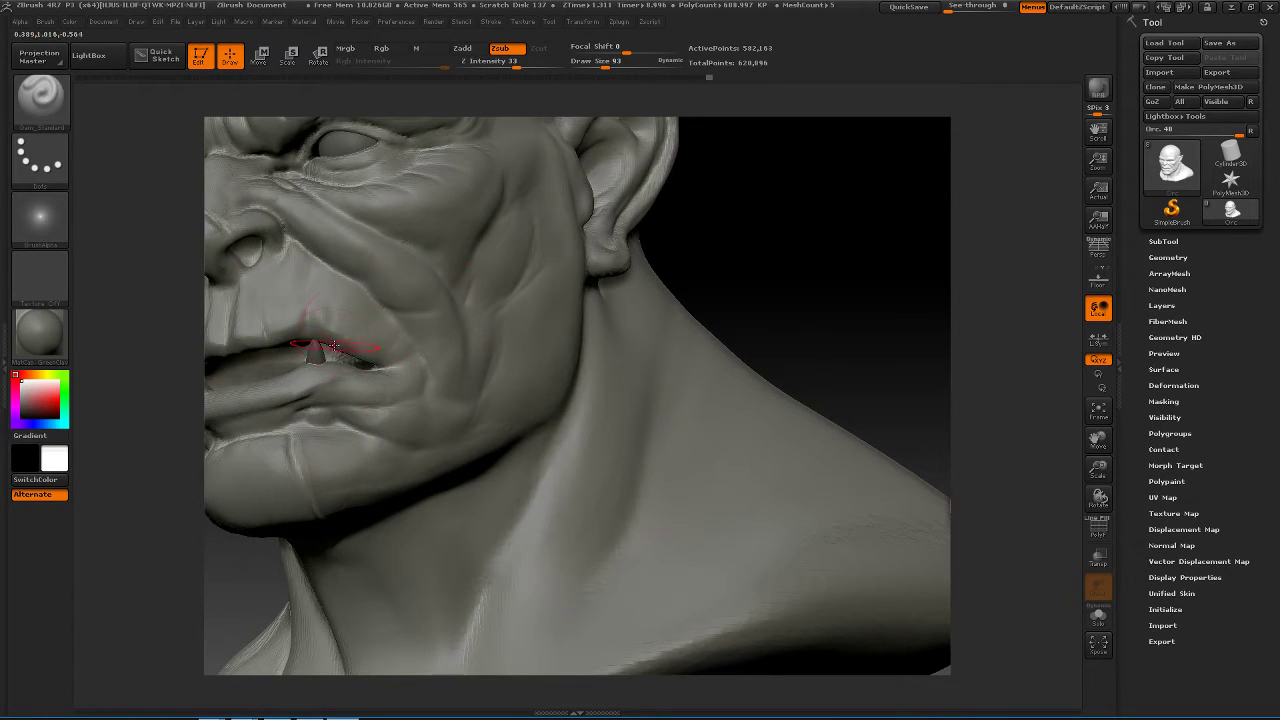
{"action": "key", "text": "space"}
{"action": "left_click_drag", "start_coordinate": [380, 303], "coordinate": [290, 278]}
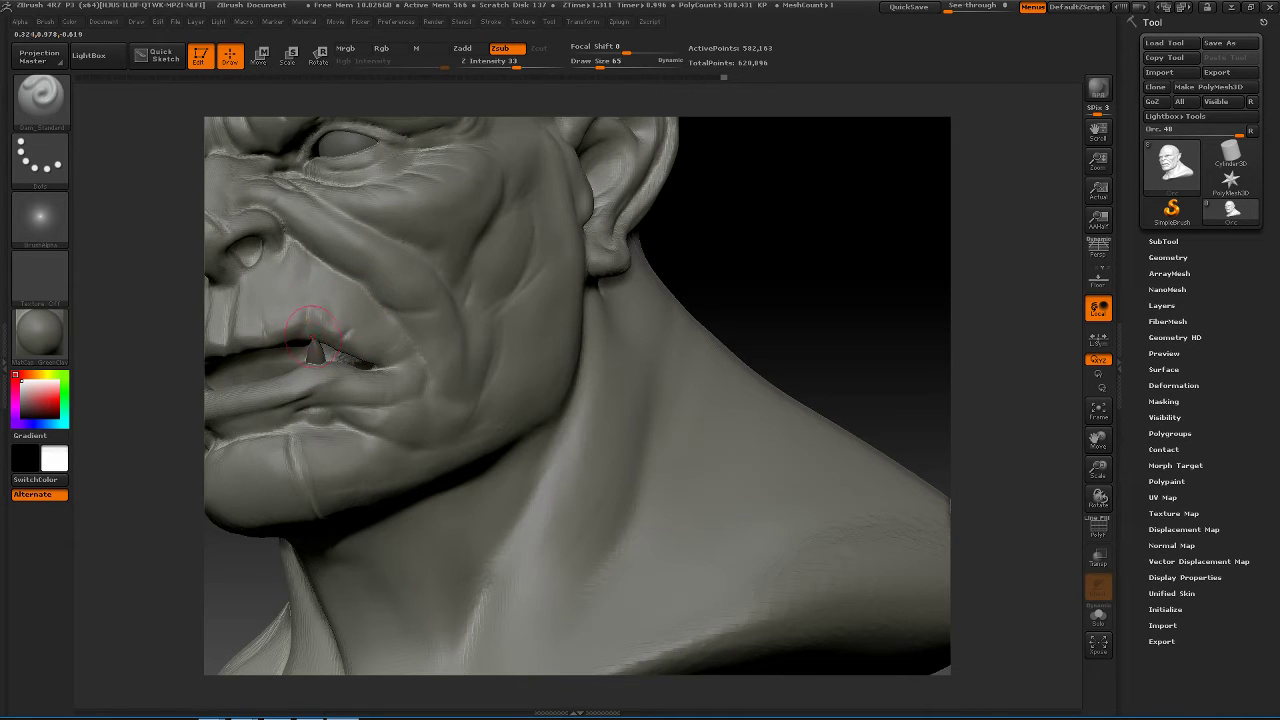
{"action": "left_click_drag", "start_coordinate": [316, 339], "coordinate": [310, 342]}
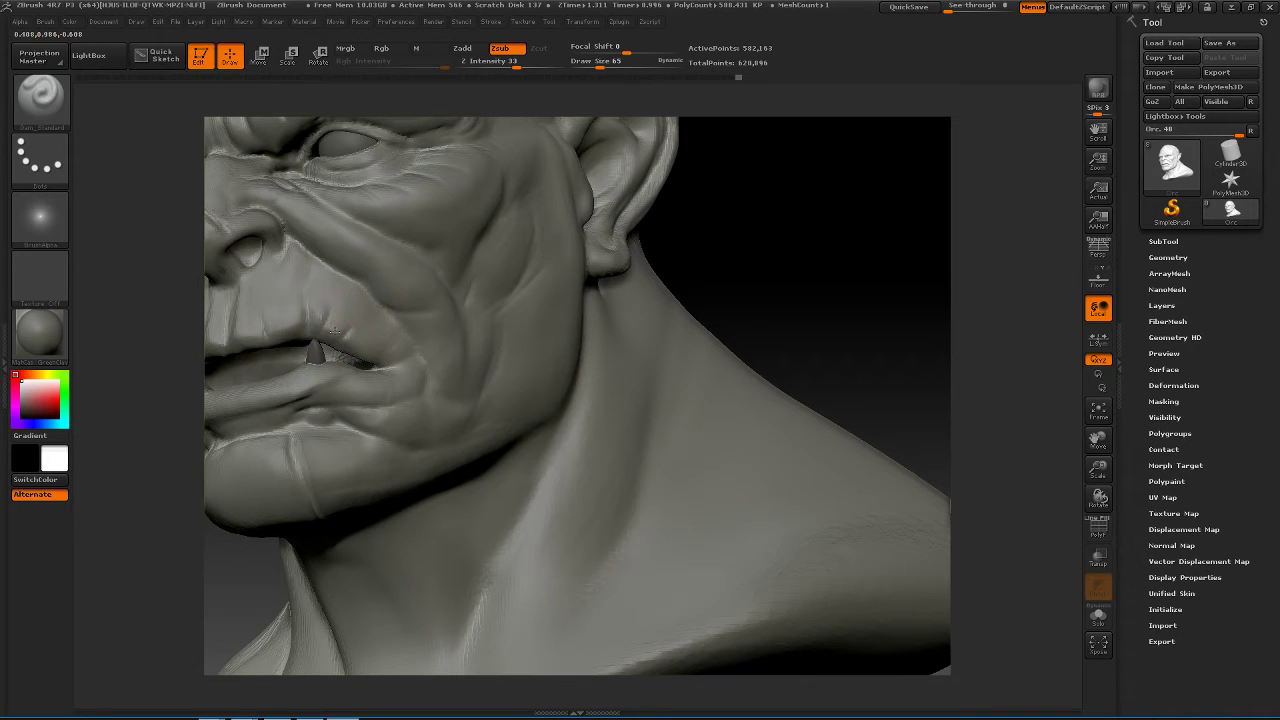
{"action": "left_click_drag", "start_coordinate": [334, 331], "coordinate": [344, 314]}
{"action": "mouse_move", "coordinate": [806, 241]}
{"action": "left_mouse_down"}
{"action": "mouse_move", "coordinate": [888, 251]}
{"action": "mouse_move", "coordinate": [858, 245]}
{"action": "left_mouse_up"}
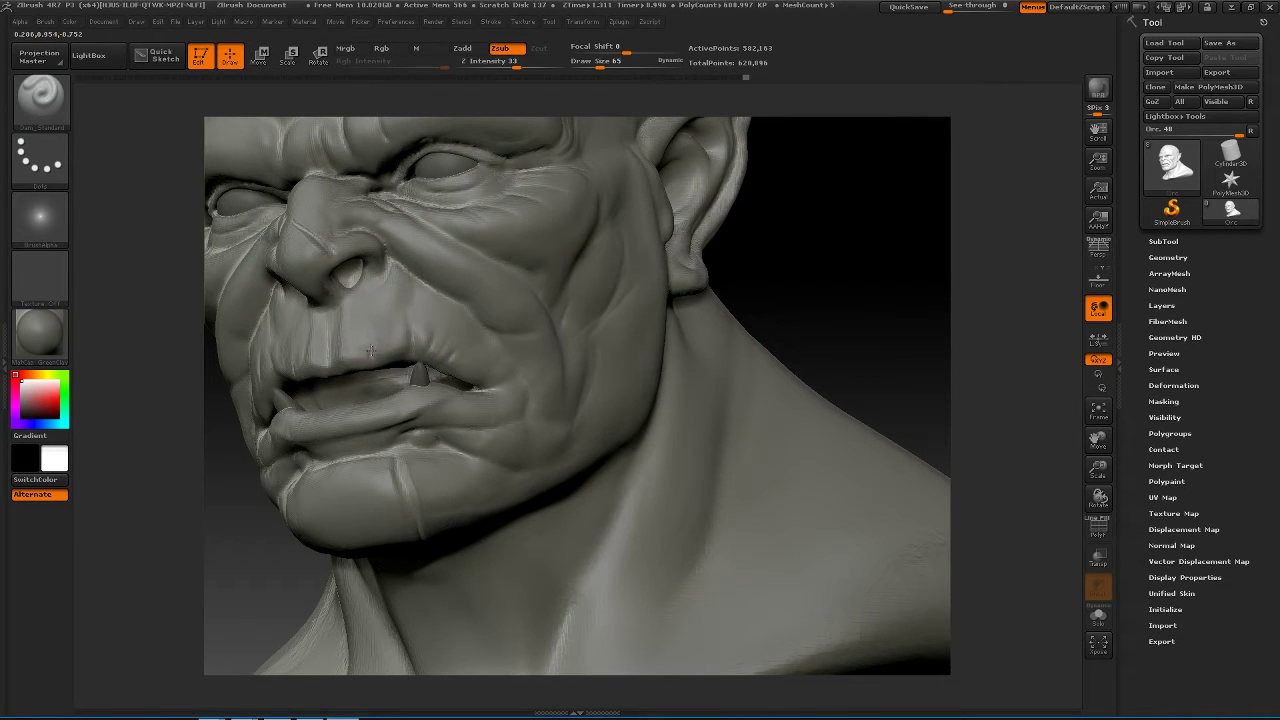
{"action": "left_click_drag", "start_coordinate": [370, 350], "coordinate": [373, 350]}
- Carve vertical grooves from beneath the nose to the upper lip edge to define the philtrum
{"action": "mouse_move", "coordinate": [846, 249]}
{"action": "left_mouse_down"}
{"action": "mouse_move", "coordinate": [849, 277]}
{"action": "mouse_move", "coordinate": [611, 254]}
{"action": "left_mouse_up"}
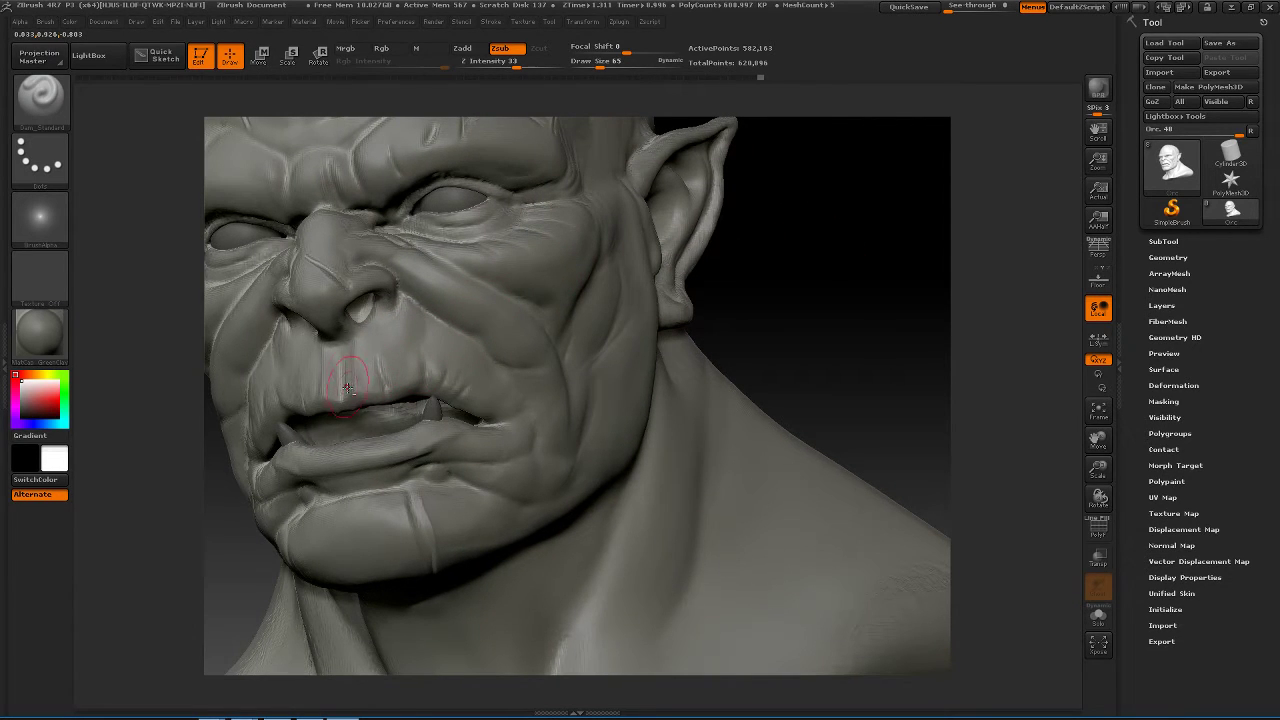
{"action": "left_click_drag", "start_coordinate": [348, 388], "coordinate": [345, 343]}
{"action": "left_click_drag", "start_coordinate": [783, 307], "coordinate": [870, 325]}
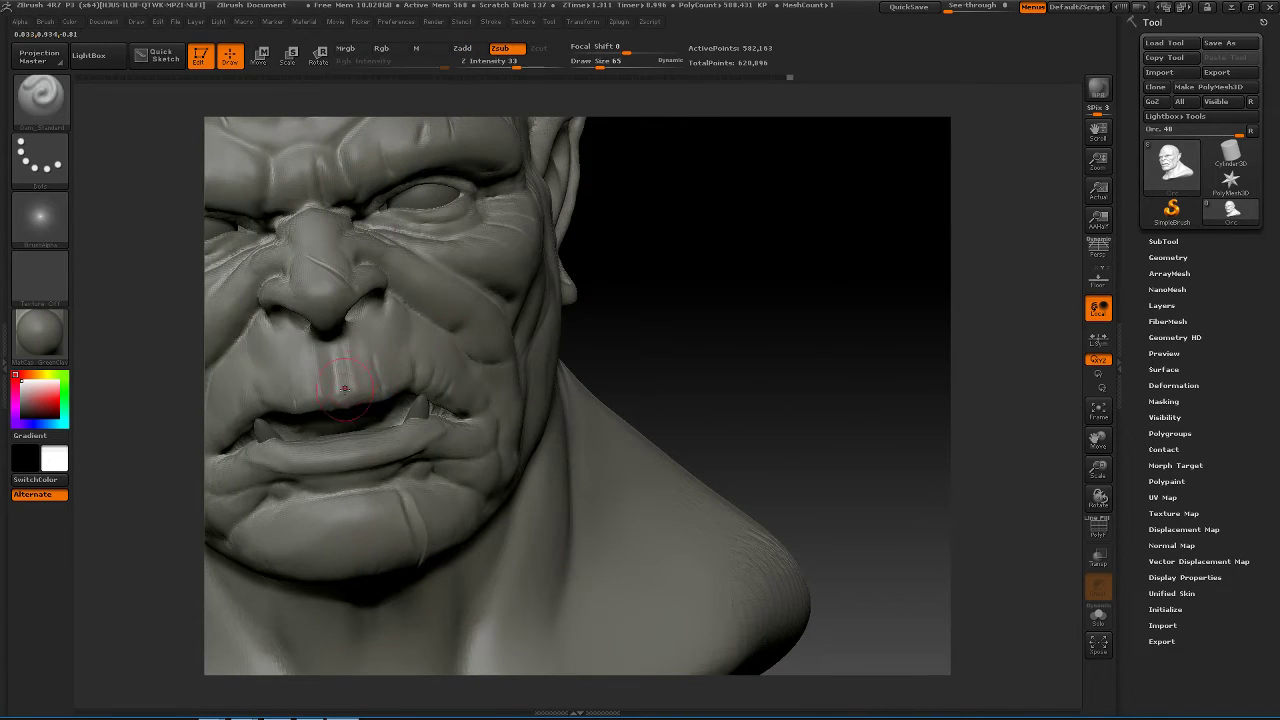
{"action": "left_click_drag", "start_coordinate": [352, 373], "coordinate": [350, 374]}
{"action": "mouse_move", "coordinate": [344, 387]}
{"action": "left_mouse_down"}
{"action": "mouse_move", "coordinate": [331, 392]}
{"action": "mouse_move", "coordinate": [315, 328]}
{"action": "mouse_move", "coordinate": [348, 352]}
{"action": "left_mouse_up"}
- Switch to the ClayBuildup brush and smooth the upper lip surface on both sides of the philtrum
{"action": "key", "text": "b"}
{"action": "key", "text": "c"}
{"action": "key", "text": "b"}
{"action": "left_click_drag", "start_coordinate": [746, 349], "coordinate": [720, 352]}
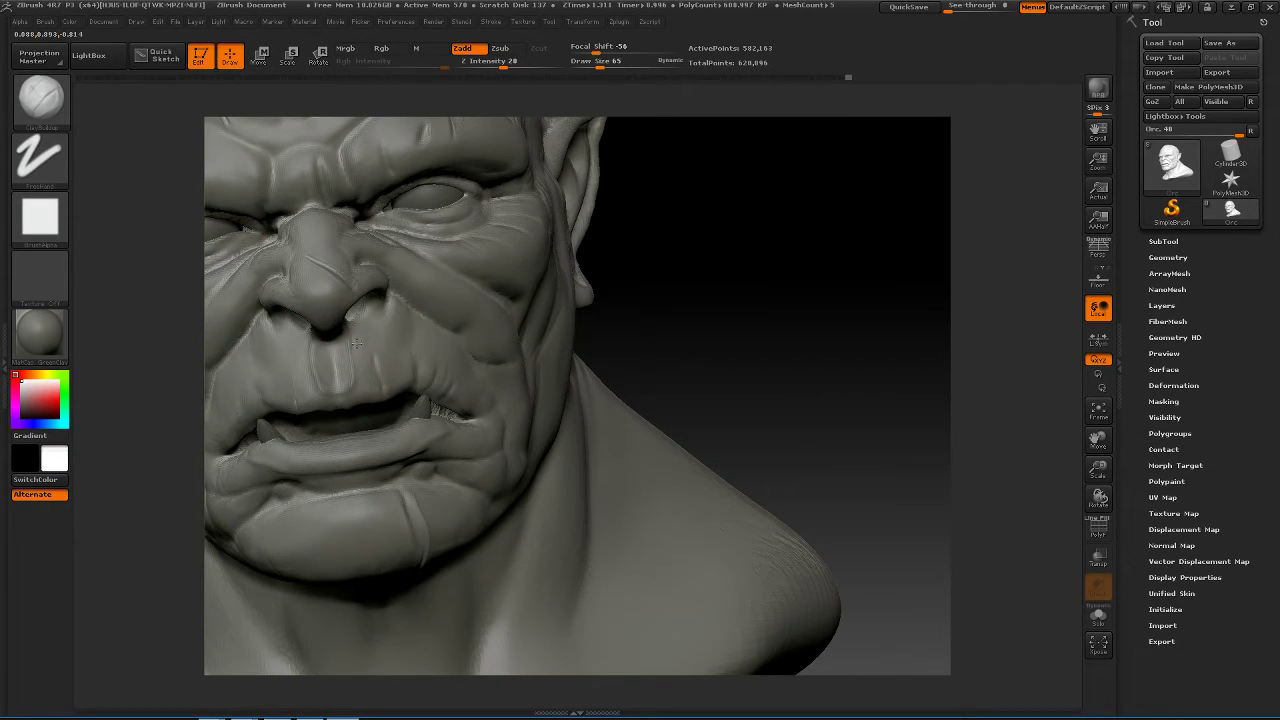
{"action": "mouse_move", "coordinate": [358, 348]}
{"action": "left_mouse_down", "text": "shift"}
{"action": "mouse_move", "coordinate": [366, 358]}
{"action": "mouse_move", "coordinate": [352, 362]}
{"action": "left_mouse_up", "text": "shift"}
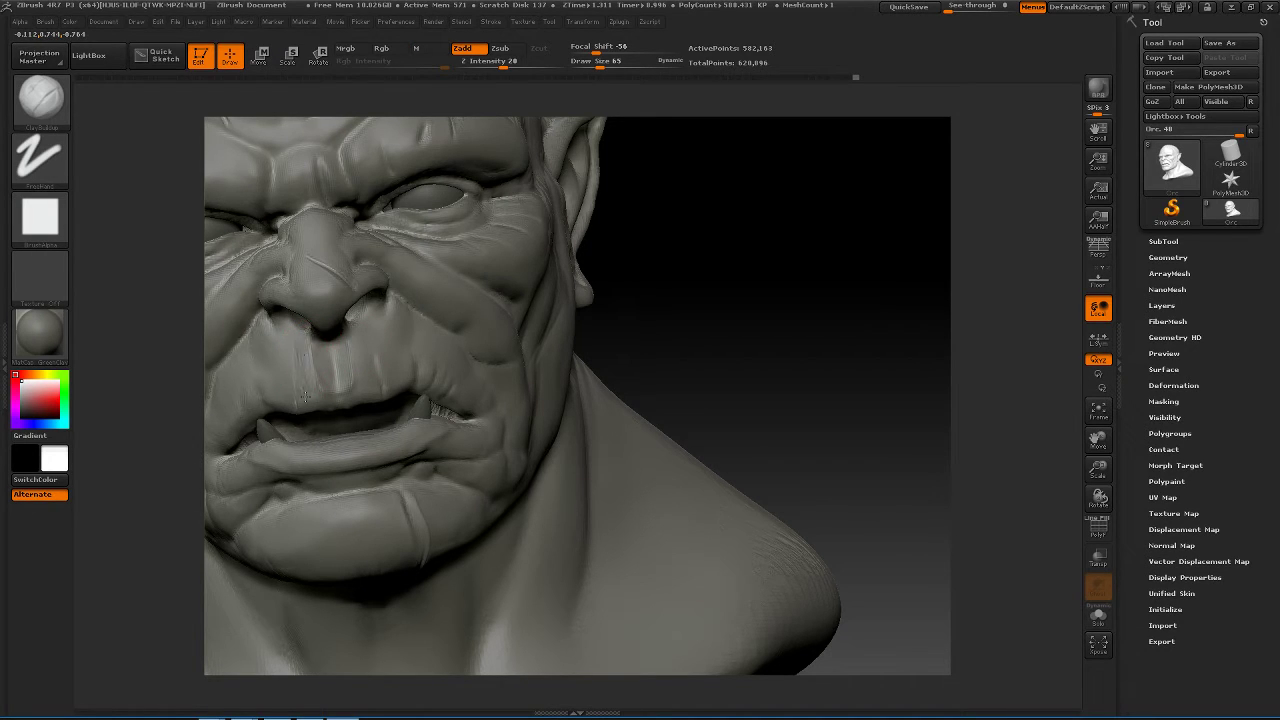
{"action": "left_click_drag", "start_coordinate": [303, 346], "coordinate": [301, 382], "text": "shift"}
- Smooth the upper lip's edge and the area beneath the nostrils, working from below and from the orc's left side
{"action": "left_click_drag", "start_coordinate": [689, 297], "coordinate": [294, 358]}
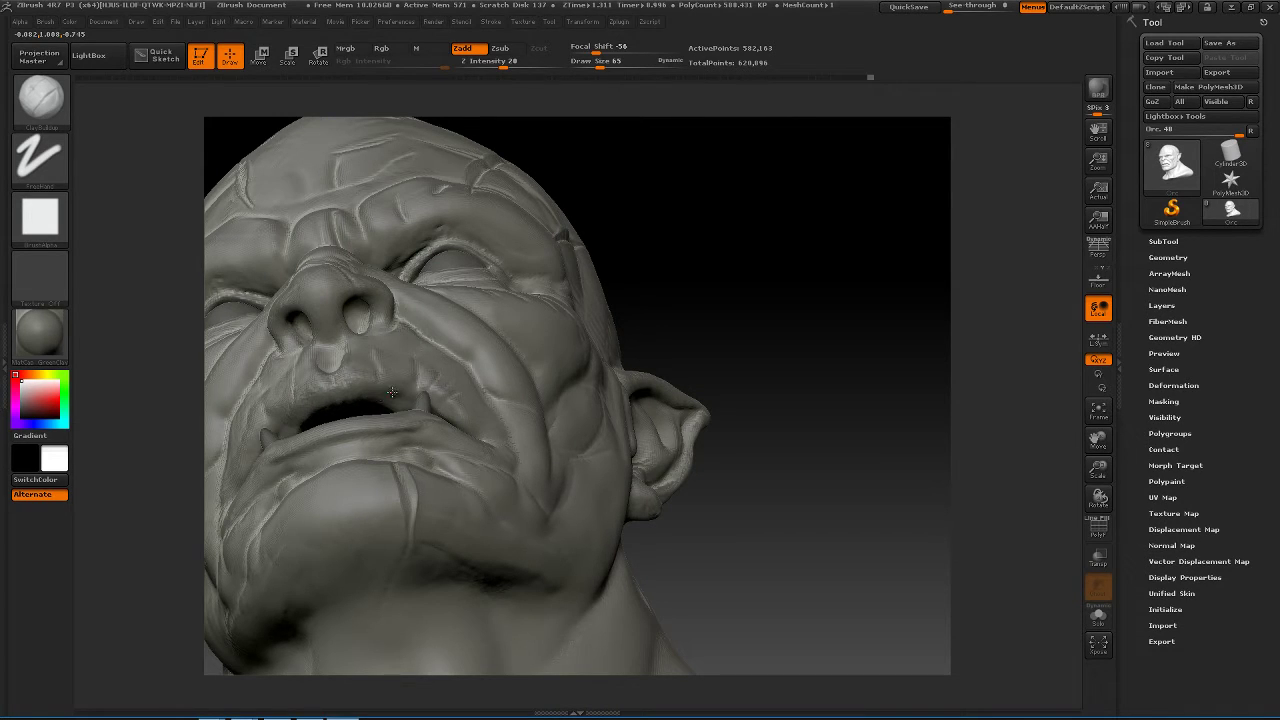
{"action": "key", "text": "shift"}
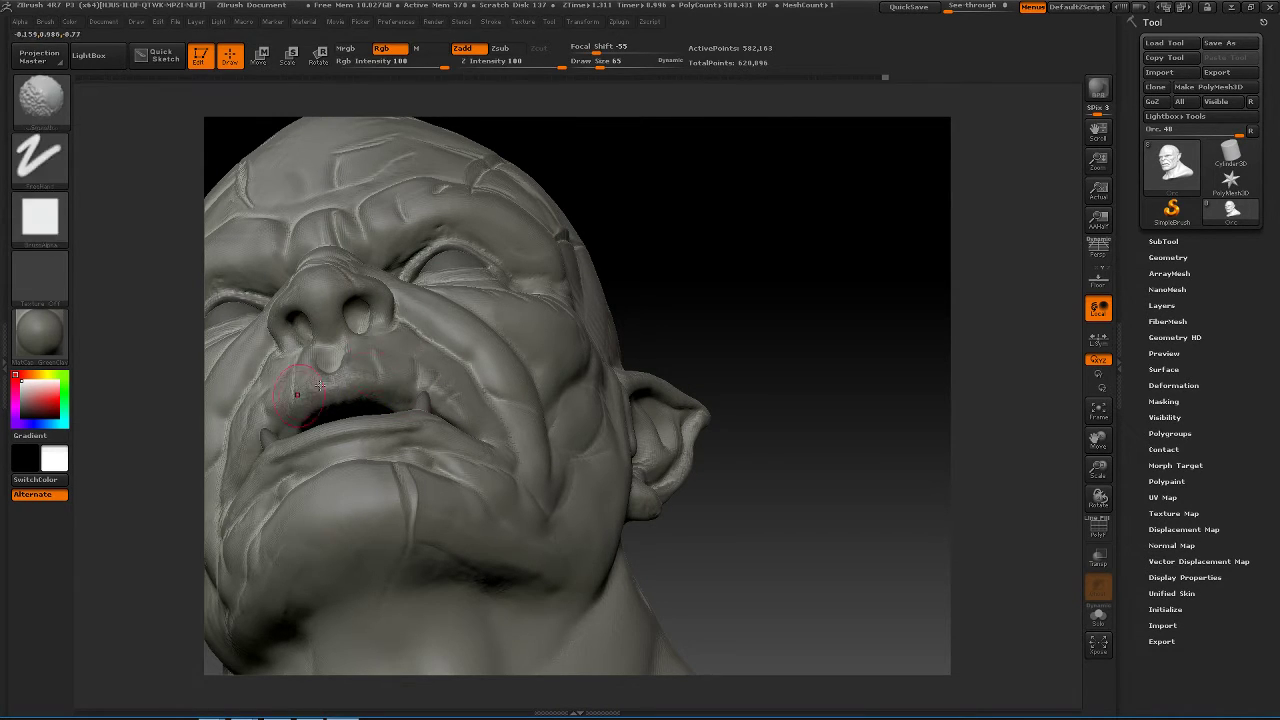
{"action": "mouse_move", "coordinate": [730, 370]}
{"action": "left_mouse_down"}
{"action": "mouse_move", "coordinate": [714, 354]}
{"action": "mouse_move", "coordinate": [757, 286]}
{"action": "mouse_move", "coordinate": [657, 343]}
{"action": "left_mouse_up"}
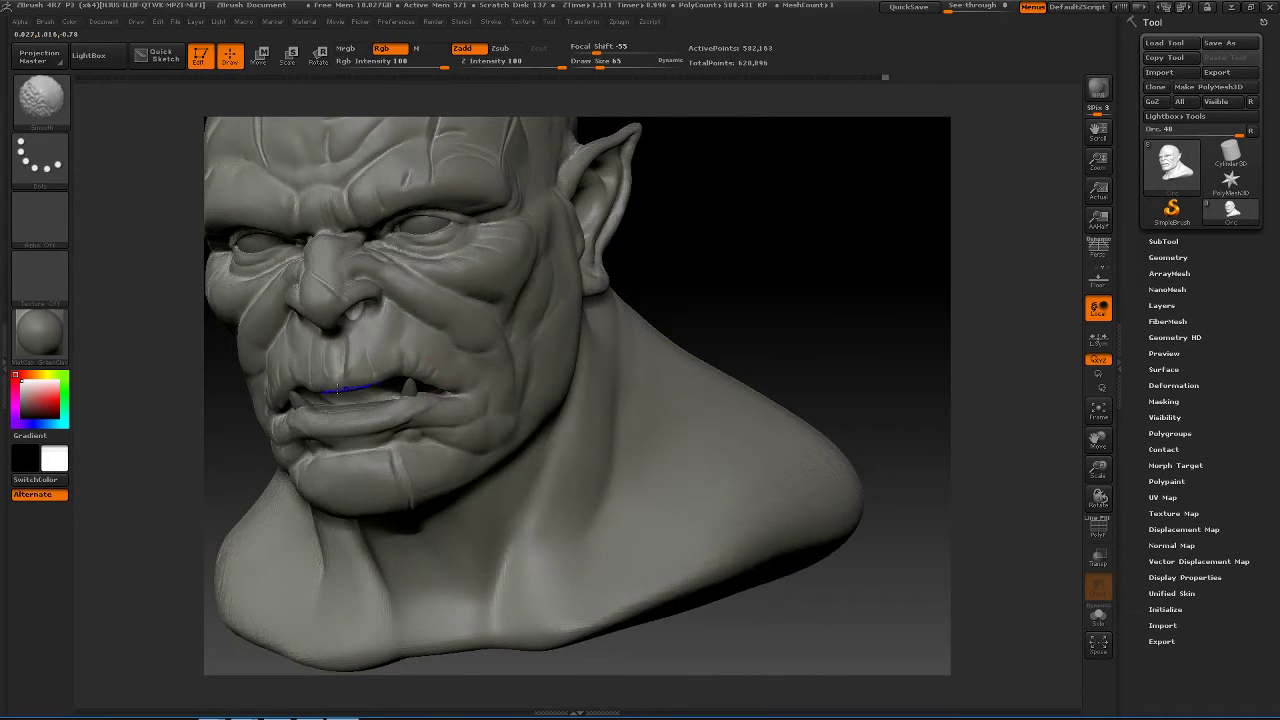
{"action": "left_click_drag", "start_coordinate": [737, 329], "coordinate": [789, 294]}
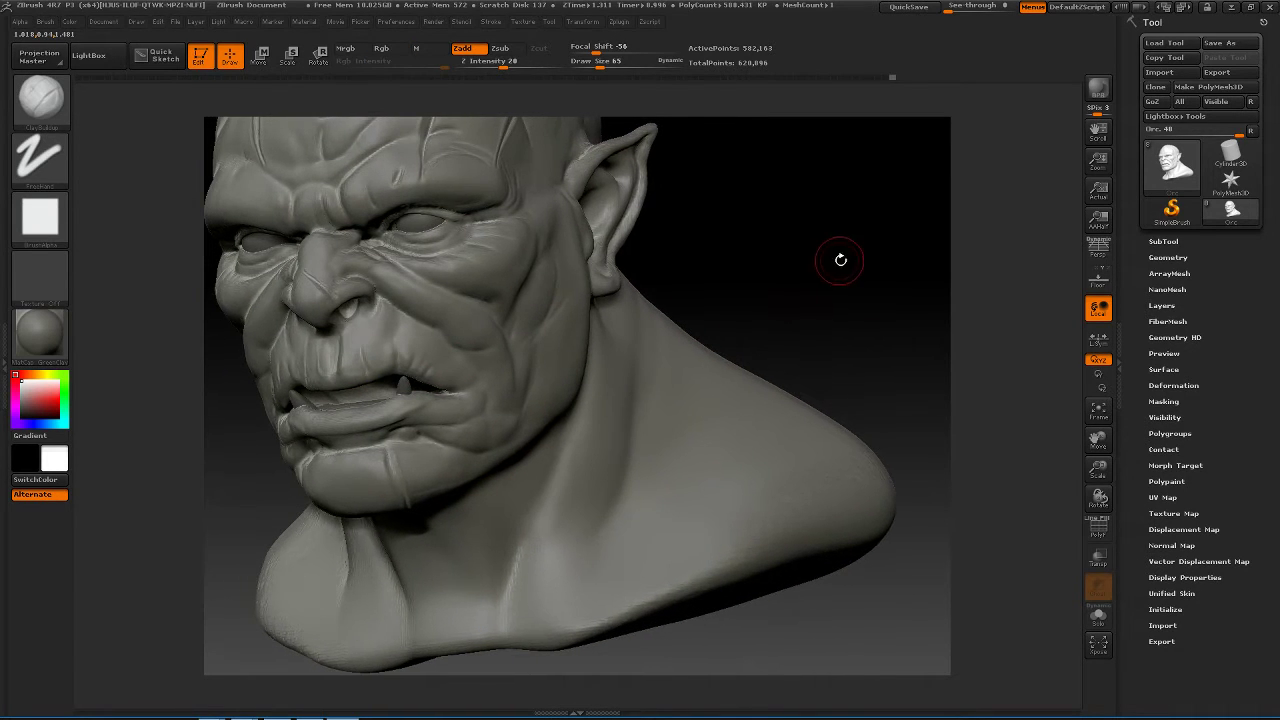
{"action": "left_click_drag", "start_coordinate": [840, 260], "coordinate": [846, 257]}
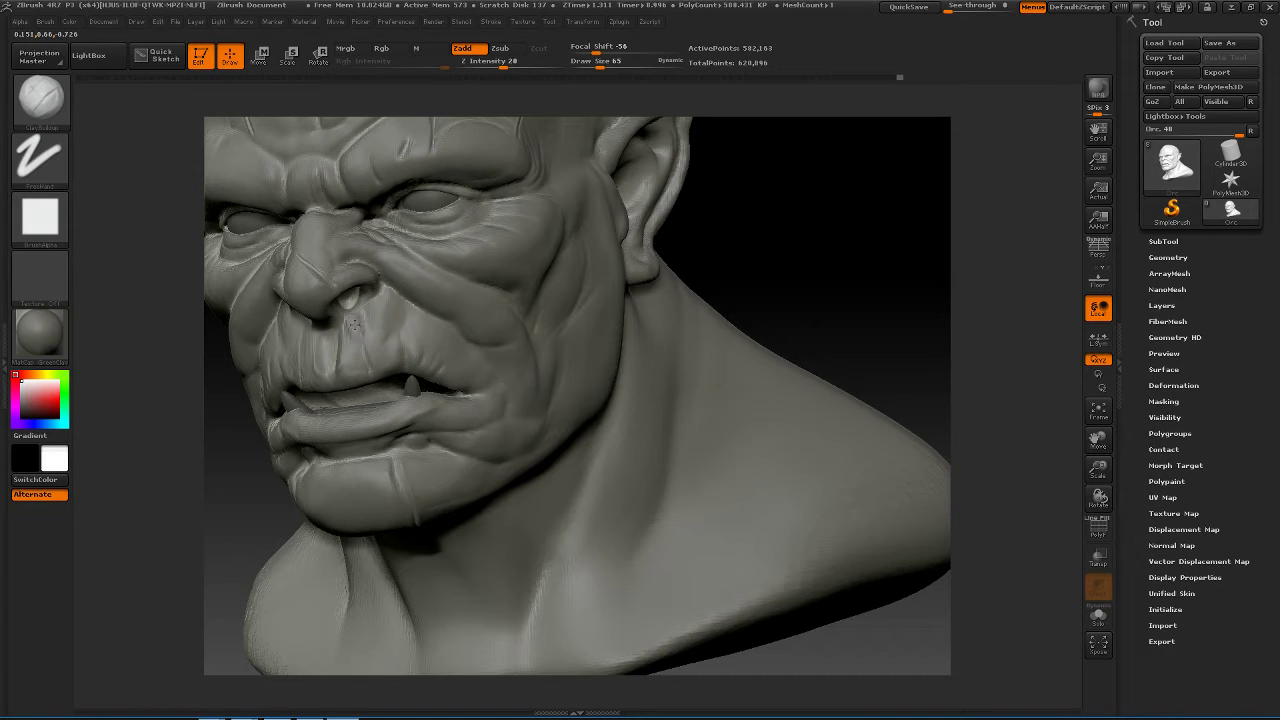
{"action": "key", "text": "shift"}
{"action": "left_click_drag", "start_coordinate": [800, 230], "coordinate": [762, 263]}
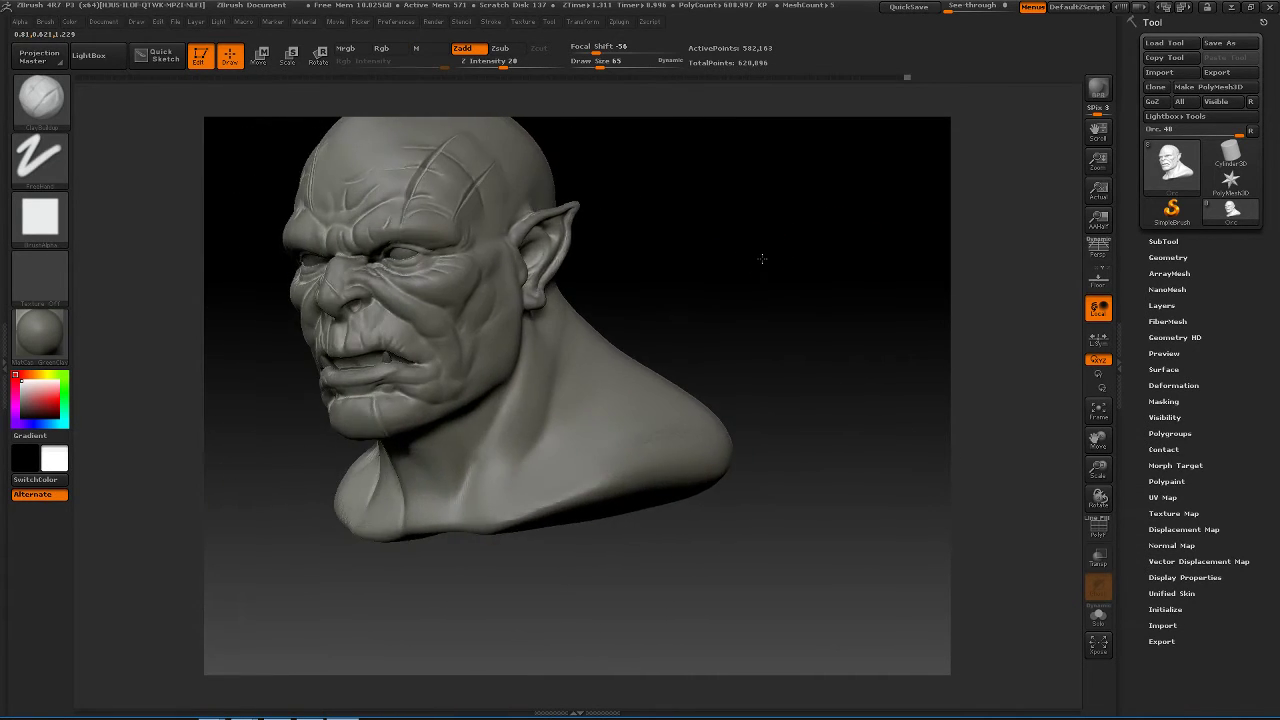
{"action": "key", "text": "f"}
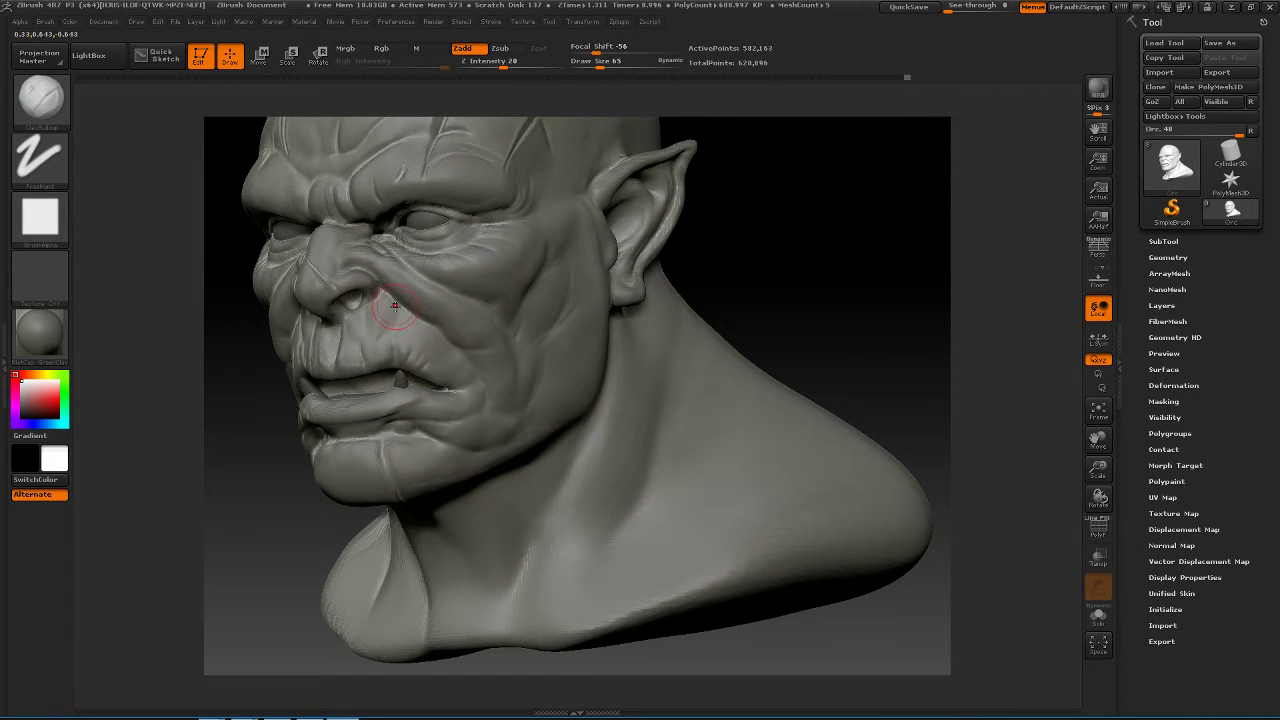
- Switch to the Dam_Standard brush with draw size 37 and cut a short vertical crease into the upper lip above the left tusk
{"action": "key", "text": "b"}
{"action": "key", "text": "d"}
{"action": "key", "text": "s"}
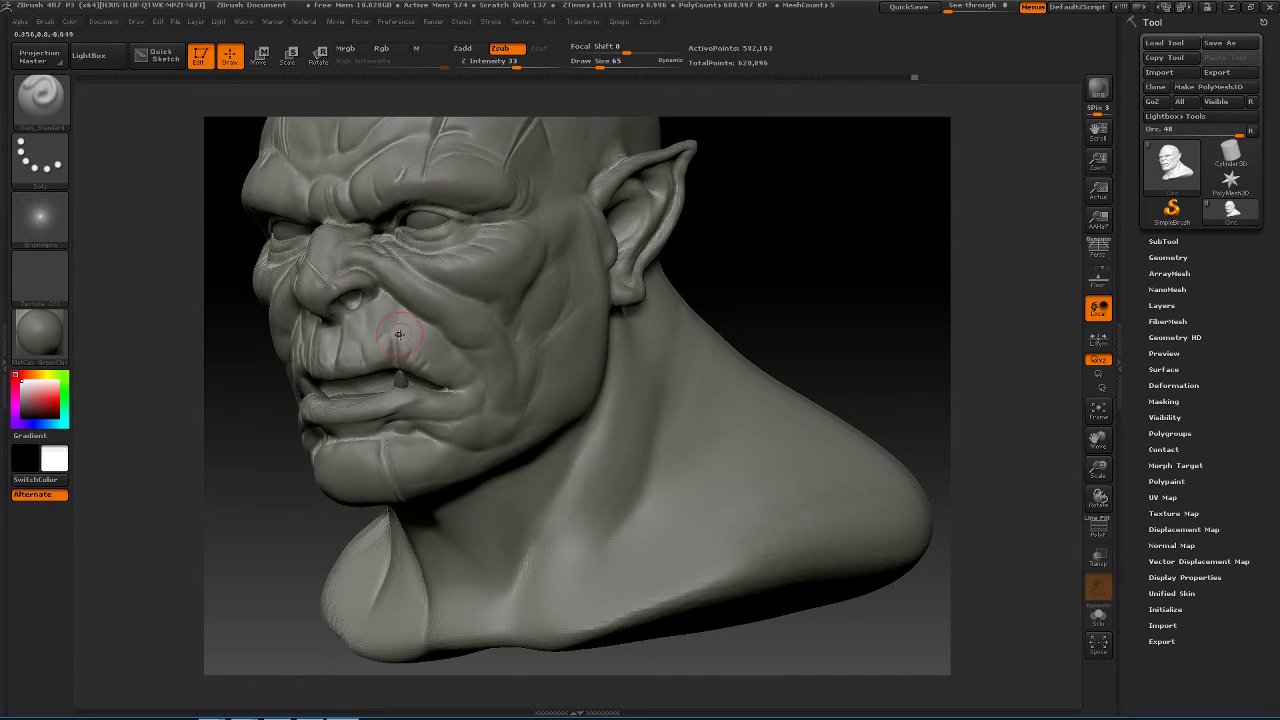
{"action": "key", "text": "space"}
{"action": "left_click", "coordinate": [400, 356]}
{"action": "left_click_drag", "start_coordinate": [748, 266], "coordinate": [824, 236]}
{"action": "key", "text": "b"}
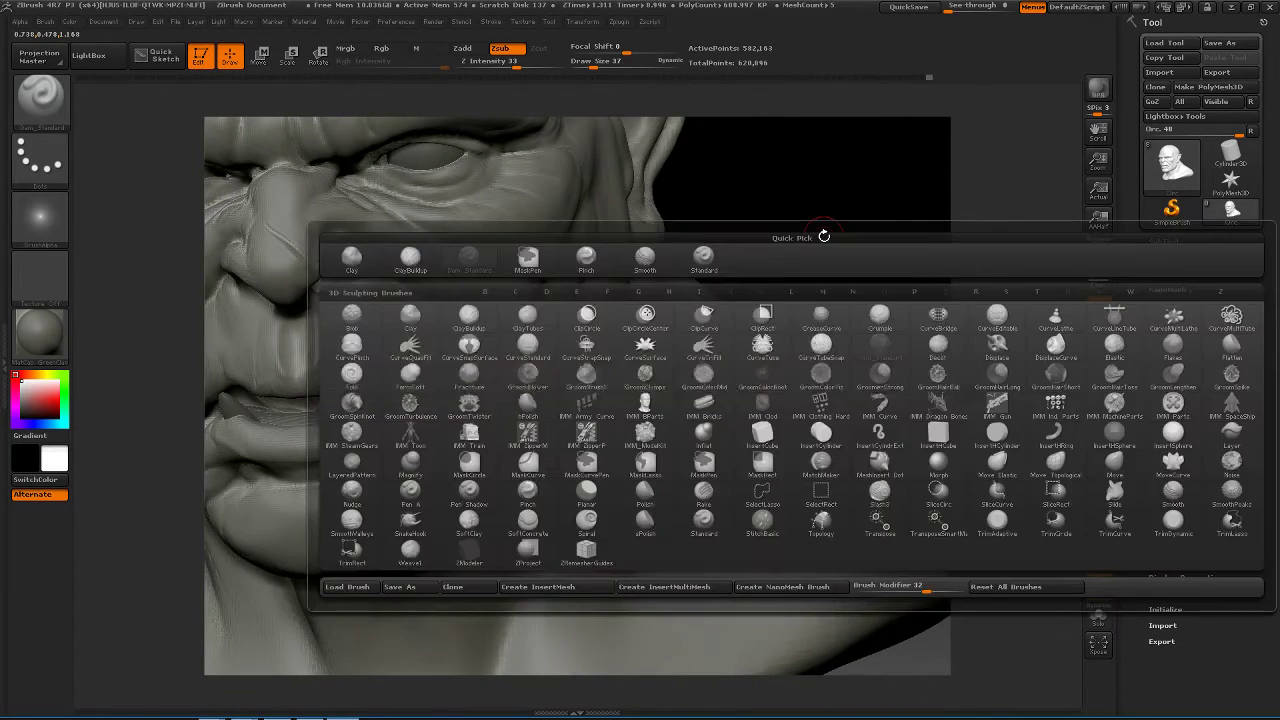
{"action": "key", "text": "p"}
{"action": "key", "text": "i"}
- Deepen the vertical crease running down the upper lip to the left tusk using the Dam_Standard brush
{"action": "key", "text": "b"}
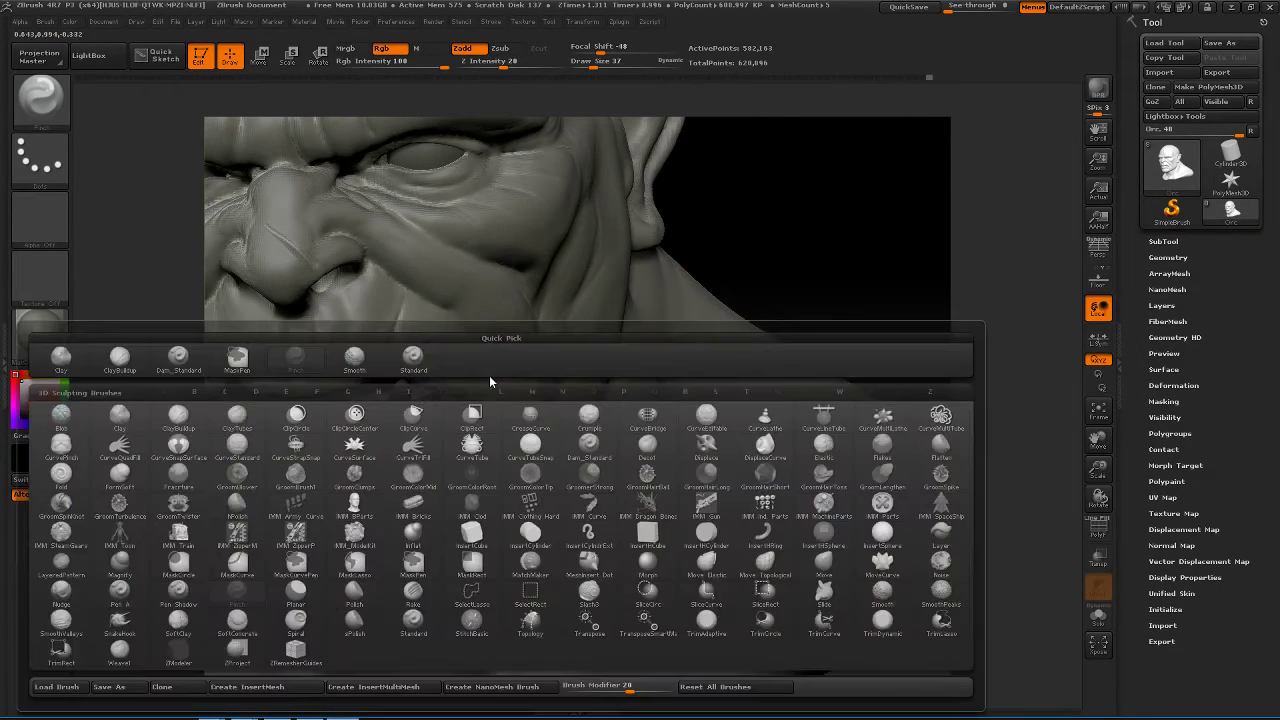
{"action": "key", "text": "d"}
{"action": "key", "text": "s"}
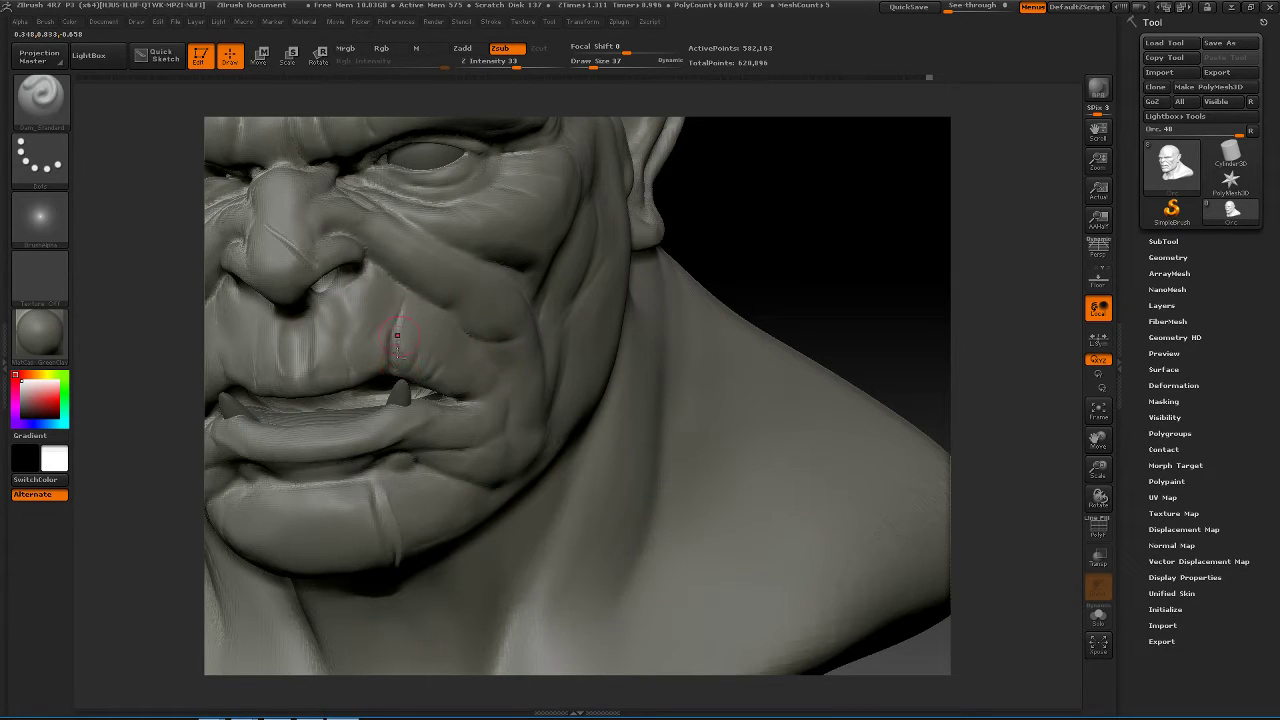
{"action": "left_click_drag", "start_coordinate": [400, 309], "coordinate": [386, 371]}
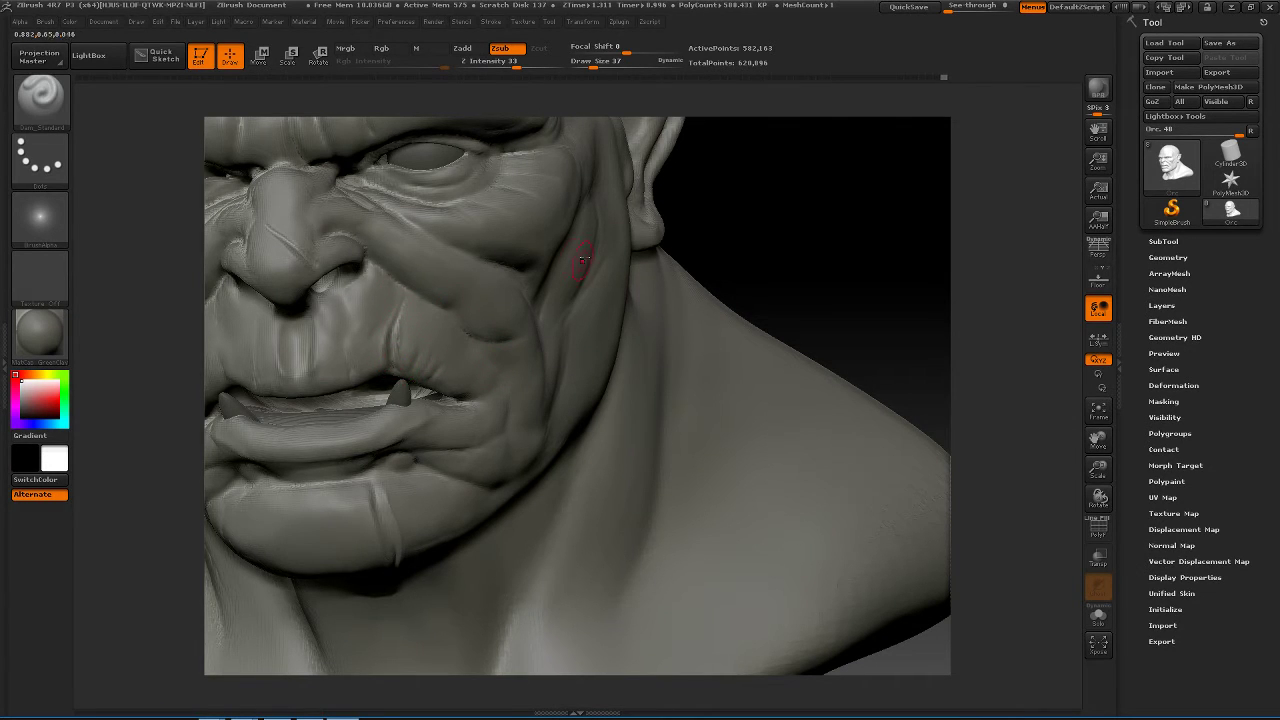
- Switch to the Pinch brush with draw size 72 and sharpen the upper lip crease above the left tusk
{"action": "left_click_drag", "start_coordinate": [802, 245], "coordinate": [785, 227]}
{"action": "key", "text": "b"}
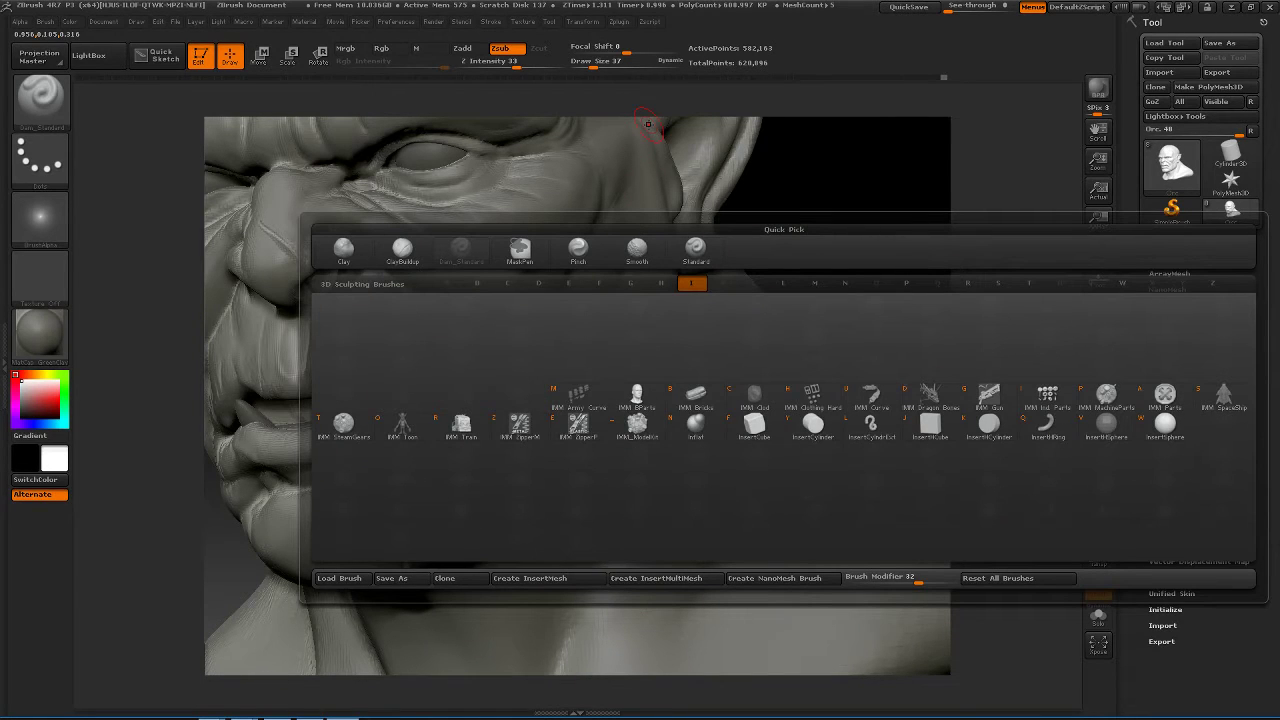
{"action": "key", "text": "p"}
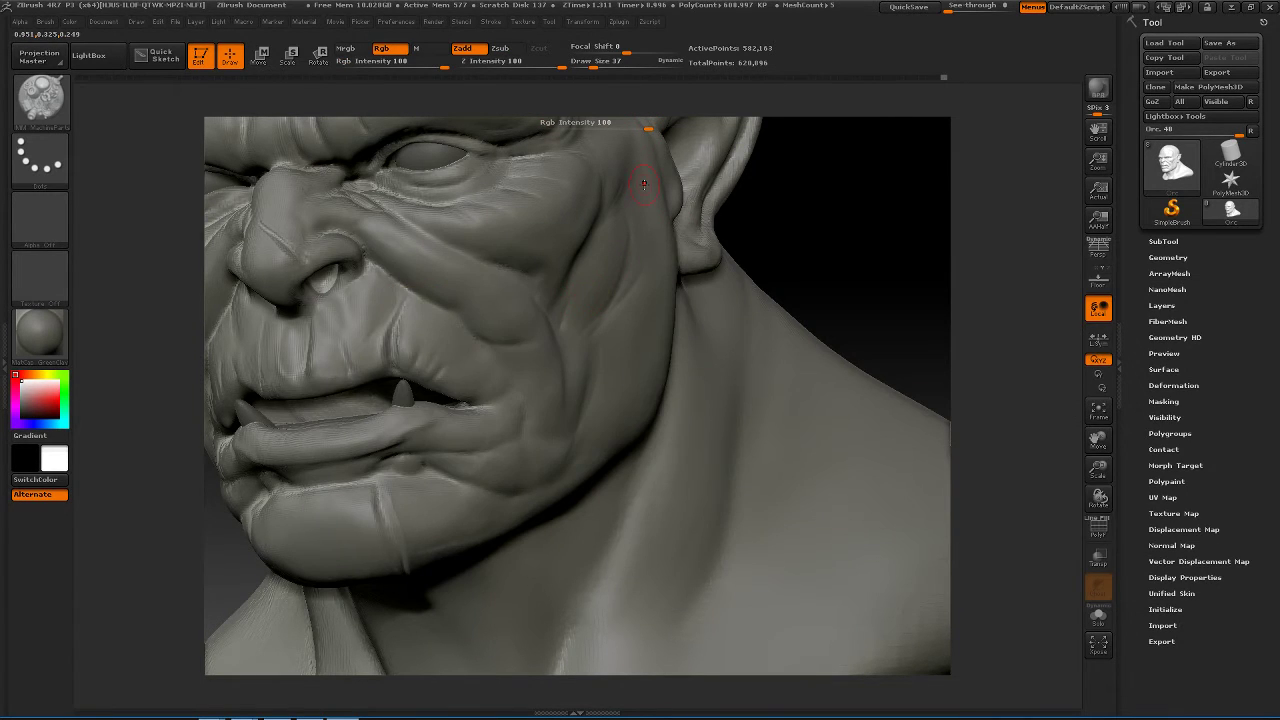
{"action": "key", "text": "b"}
{"action": "key", "text": "p"}
{"action": "key", "text": "i"}
{"action": "key", "text": "space"}
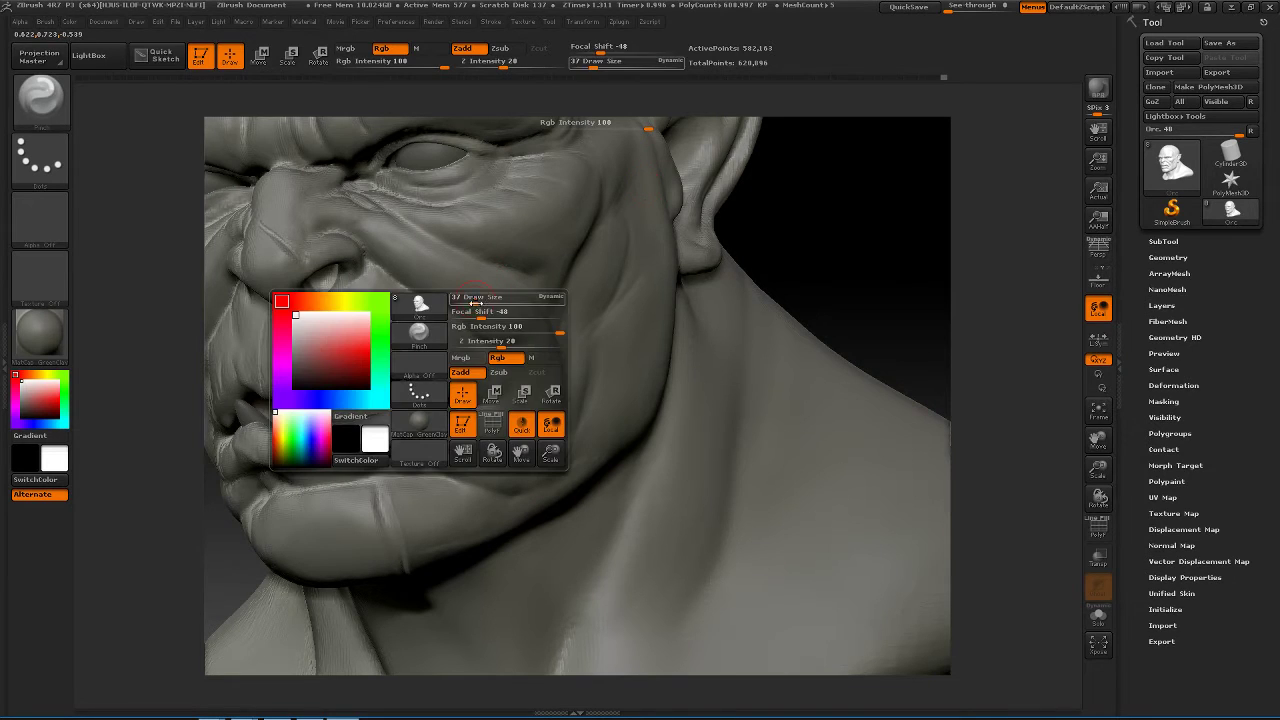
{"action": "left_click_drag", "start_coordinate": [477, 302], "coordinate": [485, 302]}
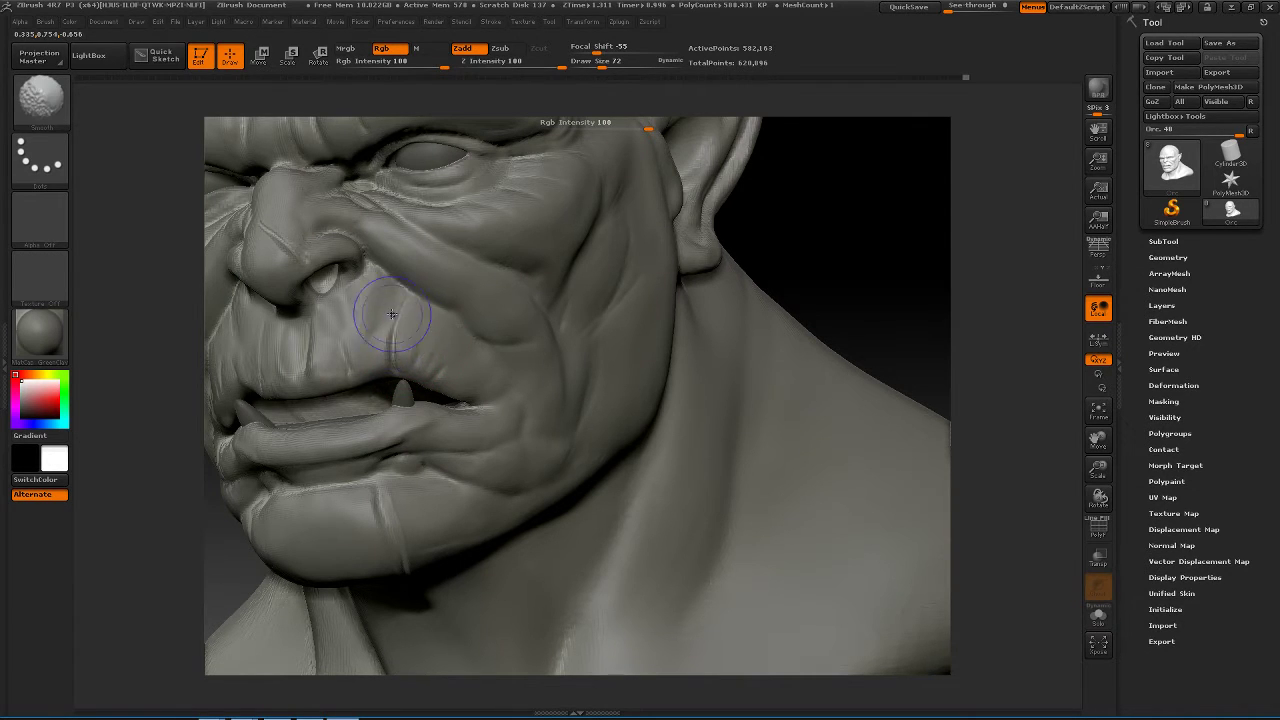
- Carve a branching wrinkle beside the crease above the left tusk using Dam_Standard with draw size 53
{"action": "mouse_move", "coordinate": [871, 271]}
{"action": "left_mouse_down"}
{"action": "mouse_move", "coordinate": [885, 266]}
{"action": "mouse_move", "coordinate": [851, 277]}
{"action": "mouse_move", "coordinate": [860, 283]}
{"action": "mouse_move", "coordinate": [833, 279]}
{"action": "left_mouse_up"}
{"action": "key", "text": "b"}
{"action": "key", "text": "d"}
{"action": "key", "text": "s"}
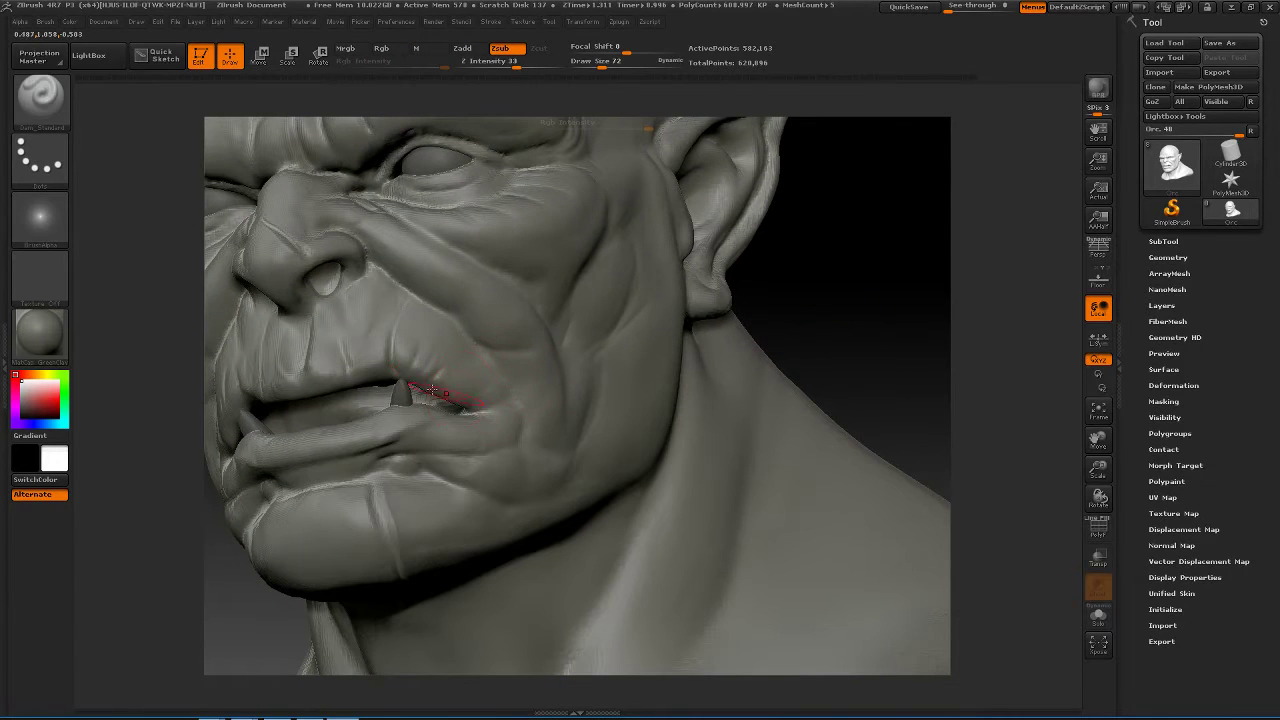
{"action": "key", "text": "space"}
{"action": "left_click_drag", "start_coordinate": [432, 367], "coordinate": [414, 362]}
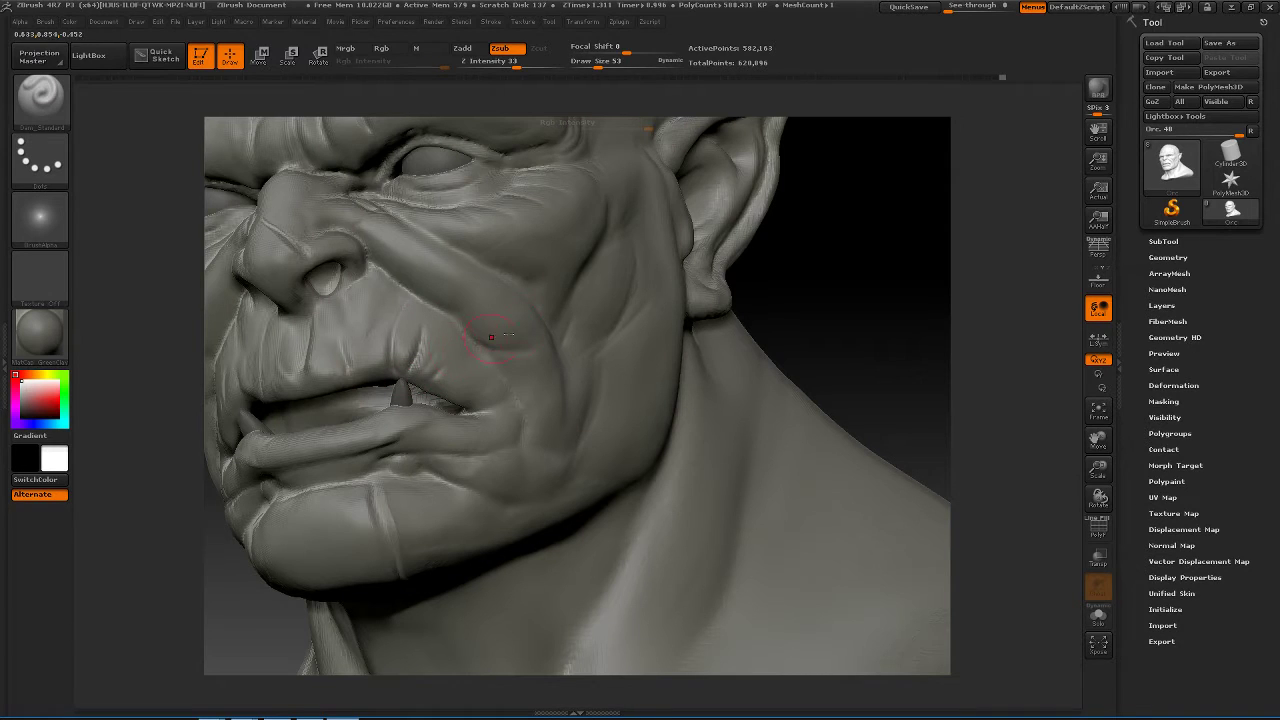
- Tighten the wrinkles above the left tusk with the Pinch brush and smooth the skin beside them
{"action": "key", "text": "b"}
{"action": "key", "text": "p"}
{"action": "key", "text": "i"}
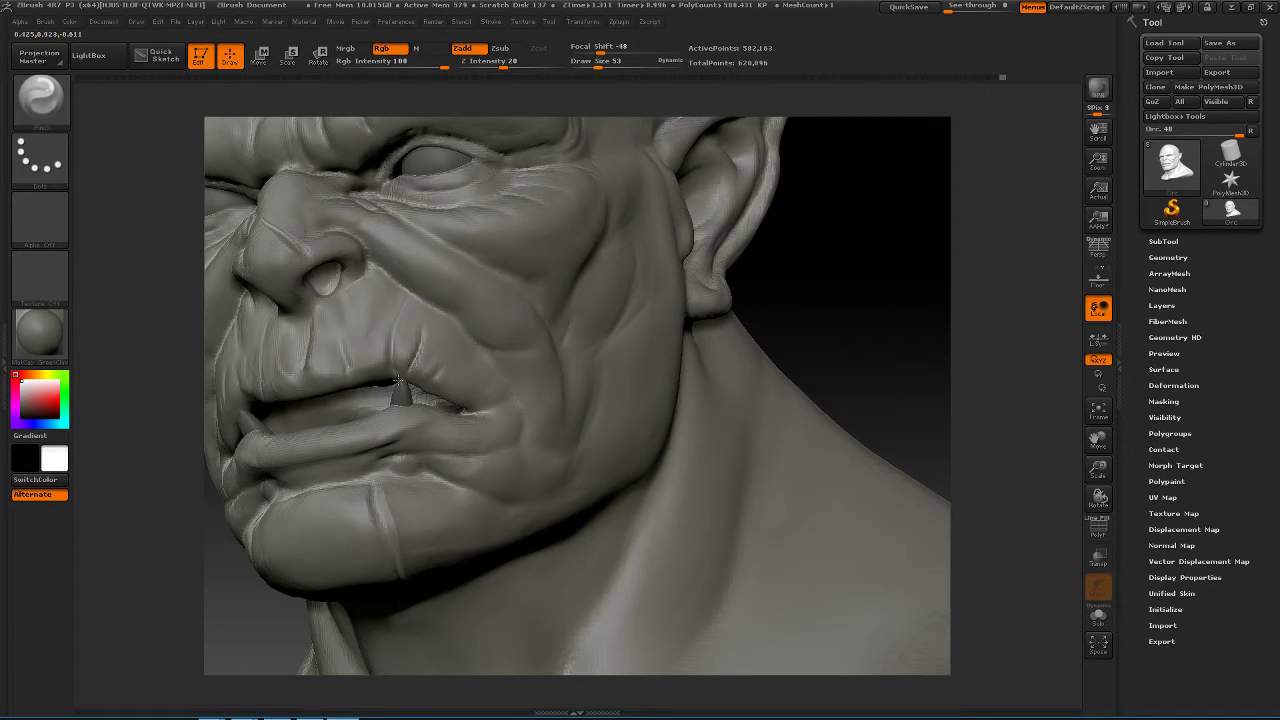
{"action": "left_click_drag", "start_coordinate": [877, 300], "coordinate": [847, 349]}
{"action": "mouse_move", "coordinate": [430, 350]}
{"action": "left_mouse_down", "text": "shift"}
{"action": "mouse_move", "coordinate": [455, 388]}
{"action": "mouse_move", "coordinate": [434, 371]}
{"action": "left_mouse_up", "text": "shift"}
- Switch to Dam_Standard with a larger draw size and carve skin creases beneath the left eye toward the cheek
{"action": "left_click_drag", "start_coordinate": [846, 276], "coordinate": [640, 251]}
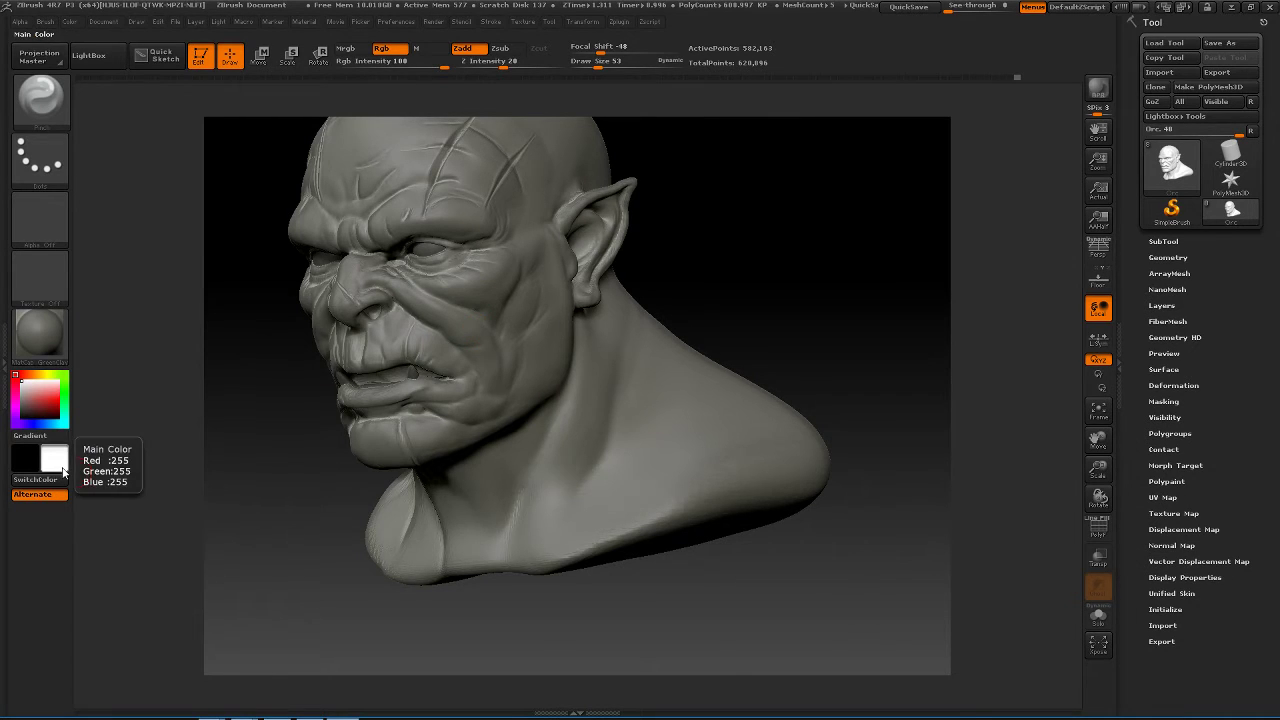
{"action": "key", "text": "b"}
{"action": "key", "text": "d"}
{"action": "key", "text": "s"}
{"action": "mouse_move", "coordinate": [745, 236]}
{"action": "left_mouse_down", "text": "alt"}
{"action": "mouse_move", "coordinate": [729, 286]}
{"action": "mouse_move", "coordinate": [771, 291]}
{"action": "mouse_move", "coordinate": [734, 289]}
{"action": "left_mouse_up", "text": "alt"}
{"action": "key", "text": "space"}
{"action": "left_click_drag", "start_coordinate": [522, 310], "coordinate": [545, 310]}
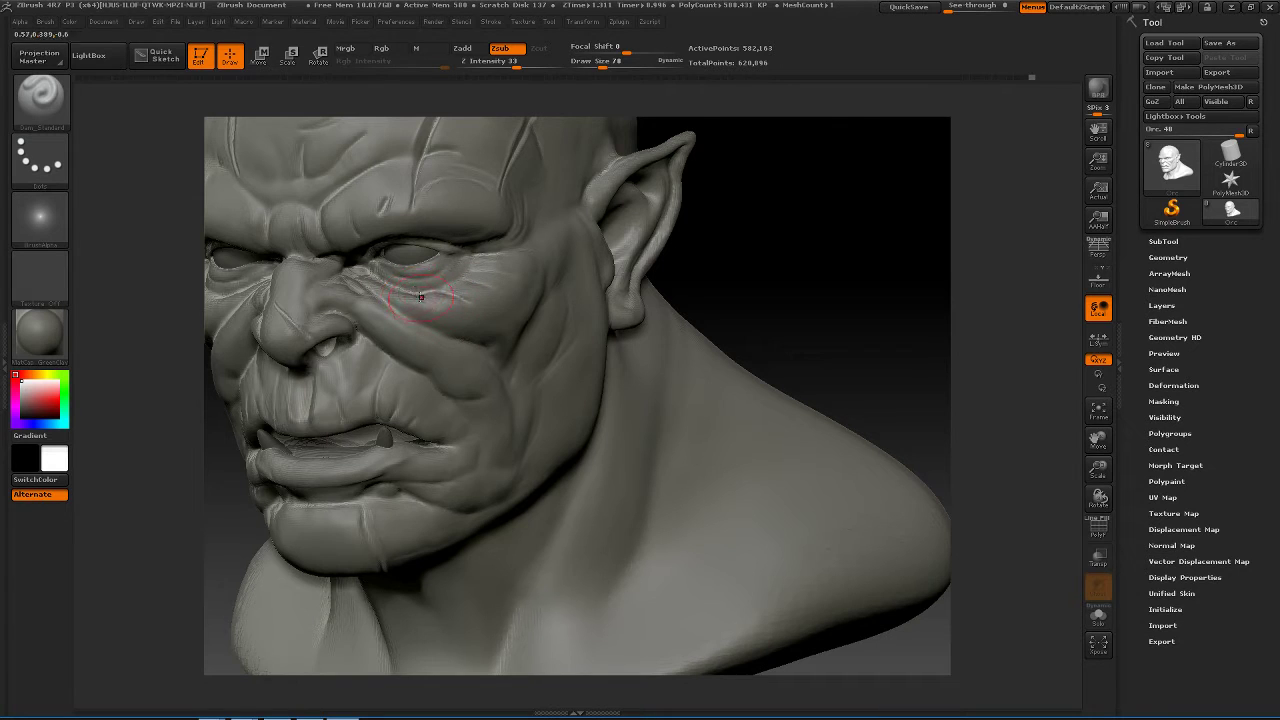
- Sharpen the creases beneath the left eye and on the upper cheek using the Pinch brush with draw size 39
{"action": "left_click_drag", "start_coordinate": [814, 246], "coordinate": [765, 276]}
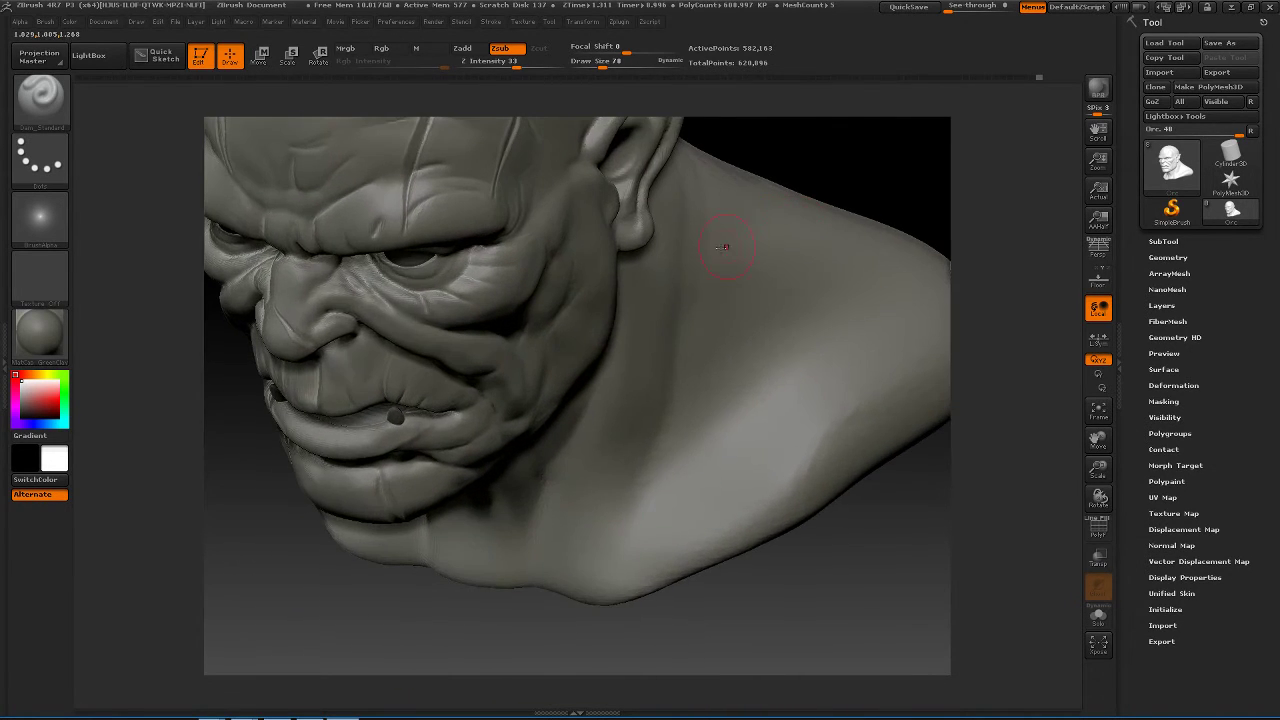
{"action": "key", "text": "b"}
{"action": "key", "text": "p"}
{"action": "key", "text": "i"}
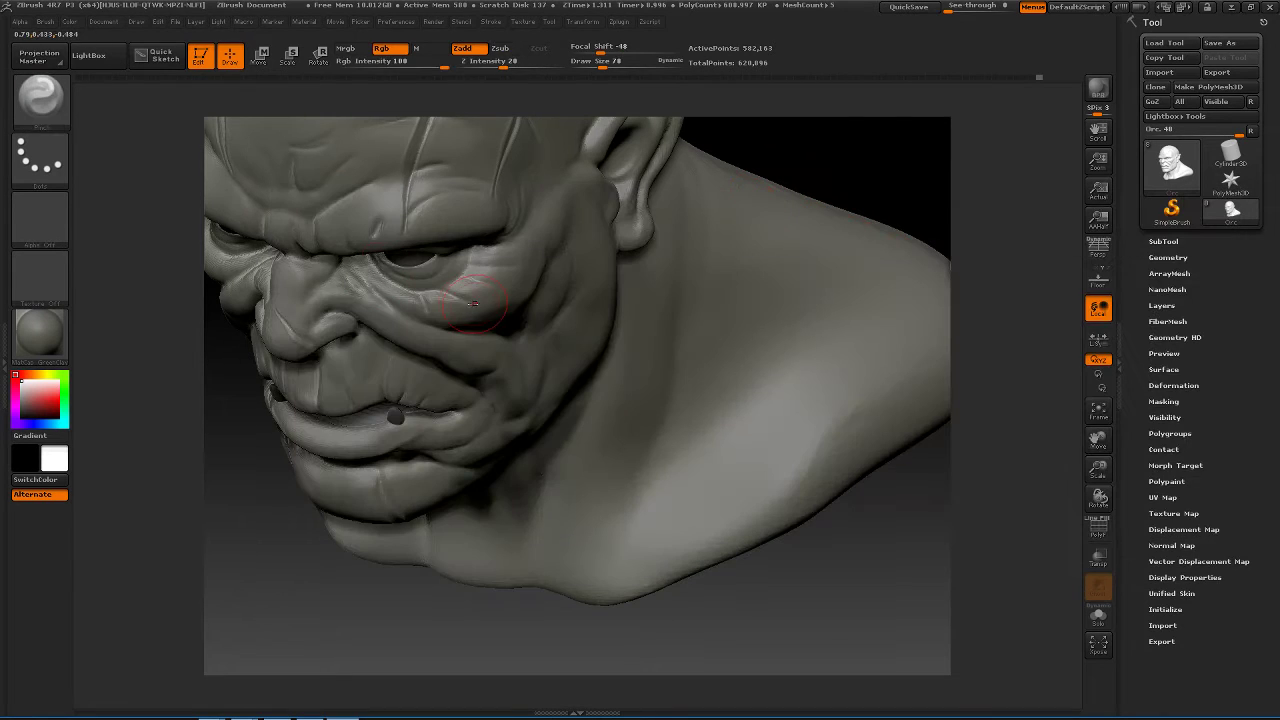
{"action": "key", "text": "space"}
{"action": "left_click_drag", "start_coordinate": [466, 297], "coordinate": [461, 298]}
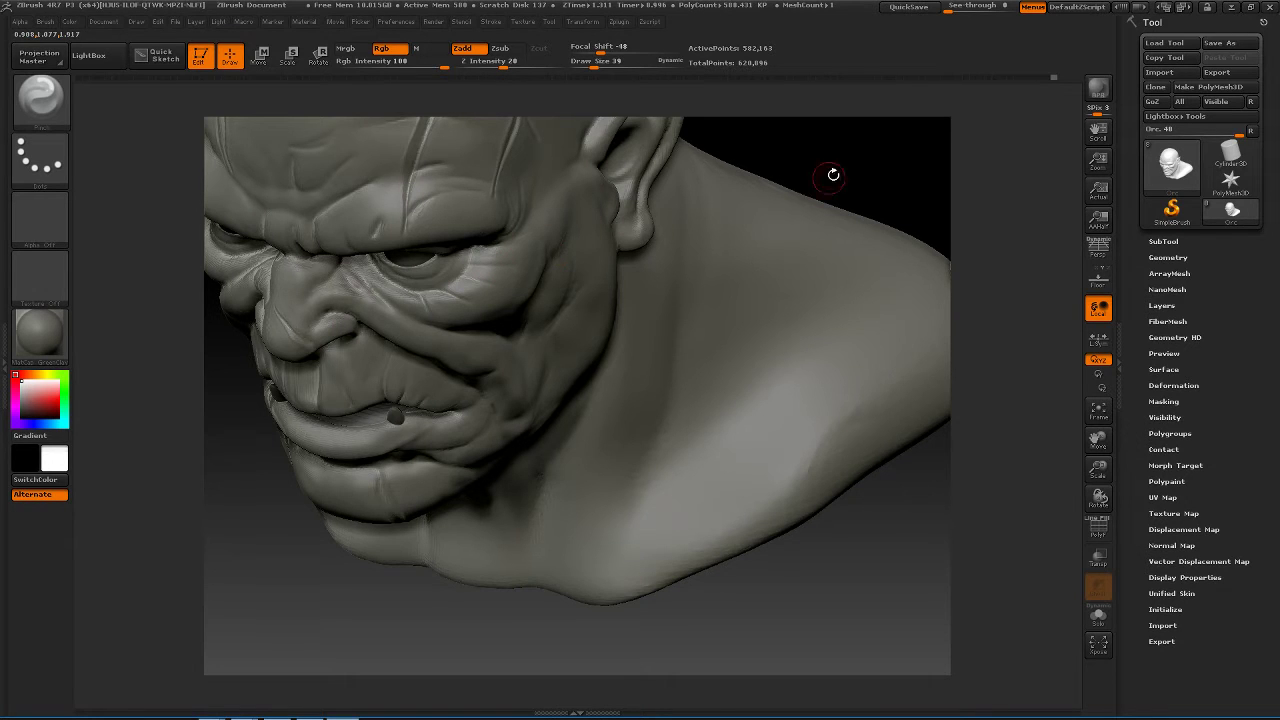
- Carve a vertical groove from beneath the right nostril to the upper lip edge using Dam_Standard with draw size 30
{"action": "left_click_drag", "start_coordinate": [834, 174], "coordinate": [700, 346]}
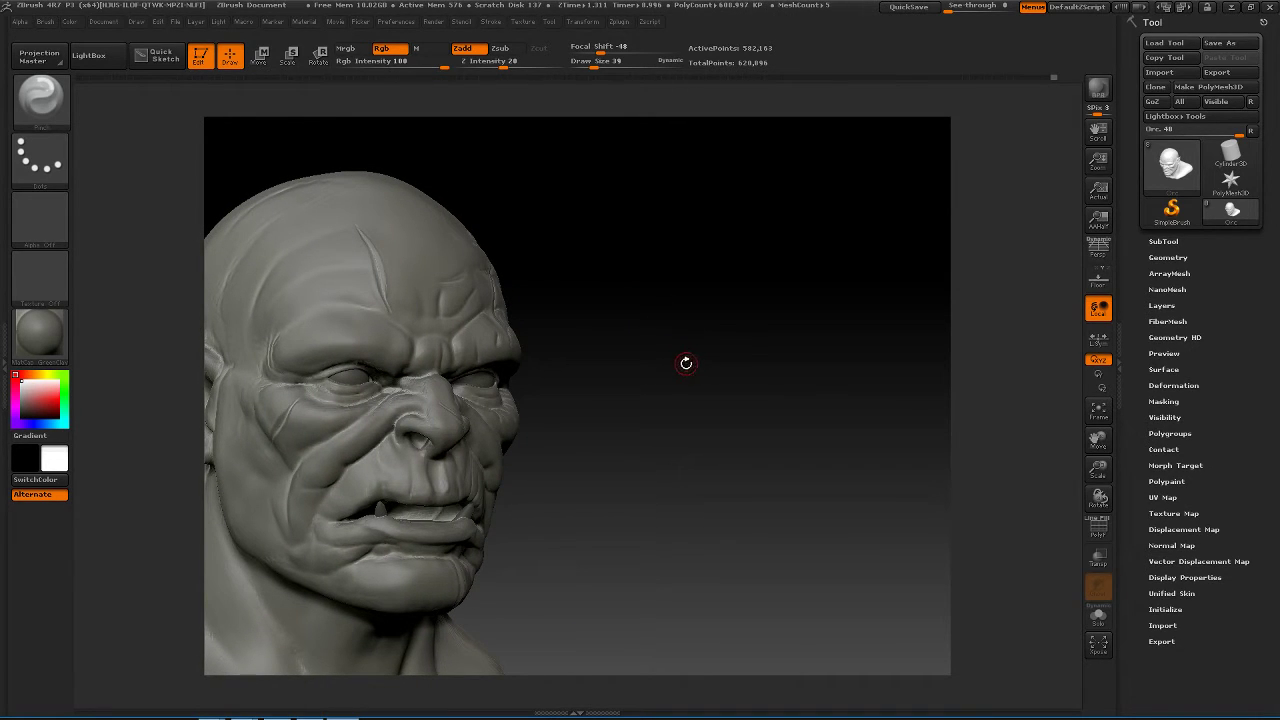
{"action": "left_click_drag", "start_coordinate": [686, 363], "coordinate": [737, 400]}
{"action": "key", "text": "space"}
{"action": "left_click_drag", "start_coordinate": [555, 410], "coordinate": [549, 411]}
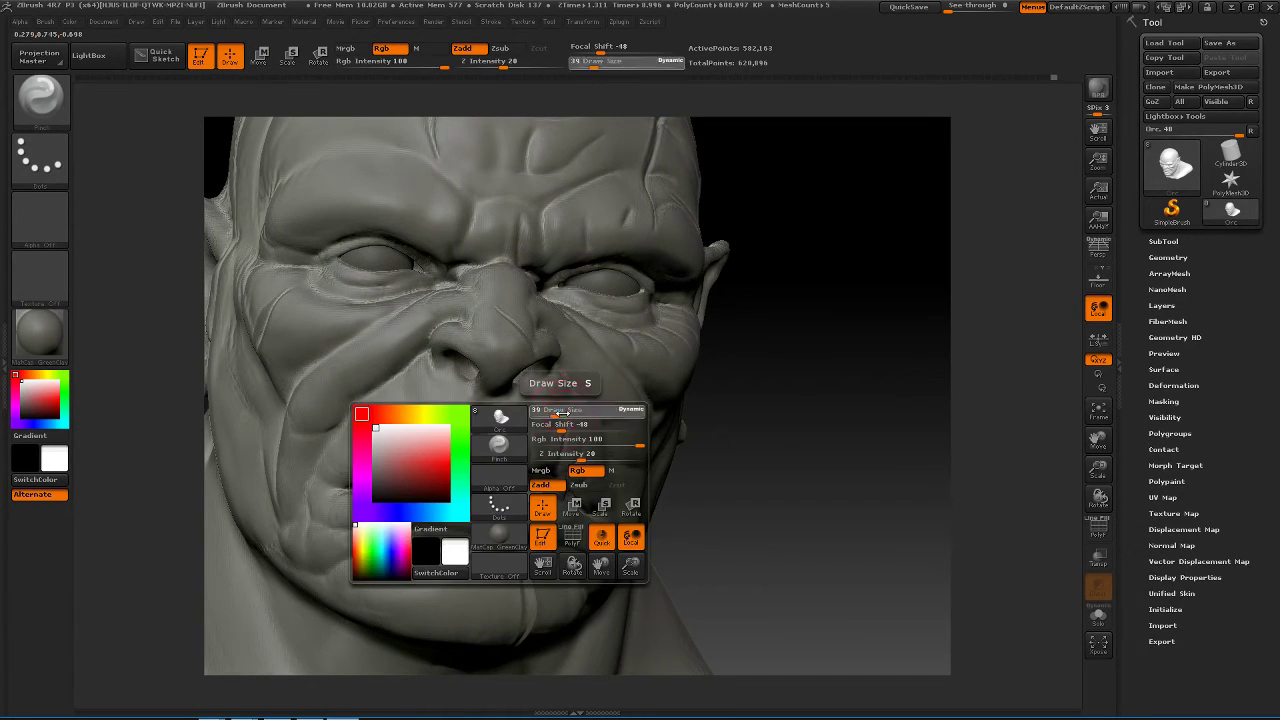
{"action": "key", "text": "b"}
{"action": "key", "text": "d"}
{"action": "key", "text": "s"}
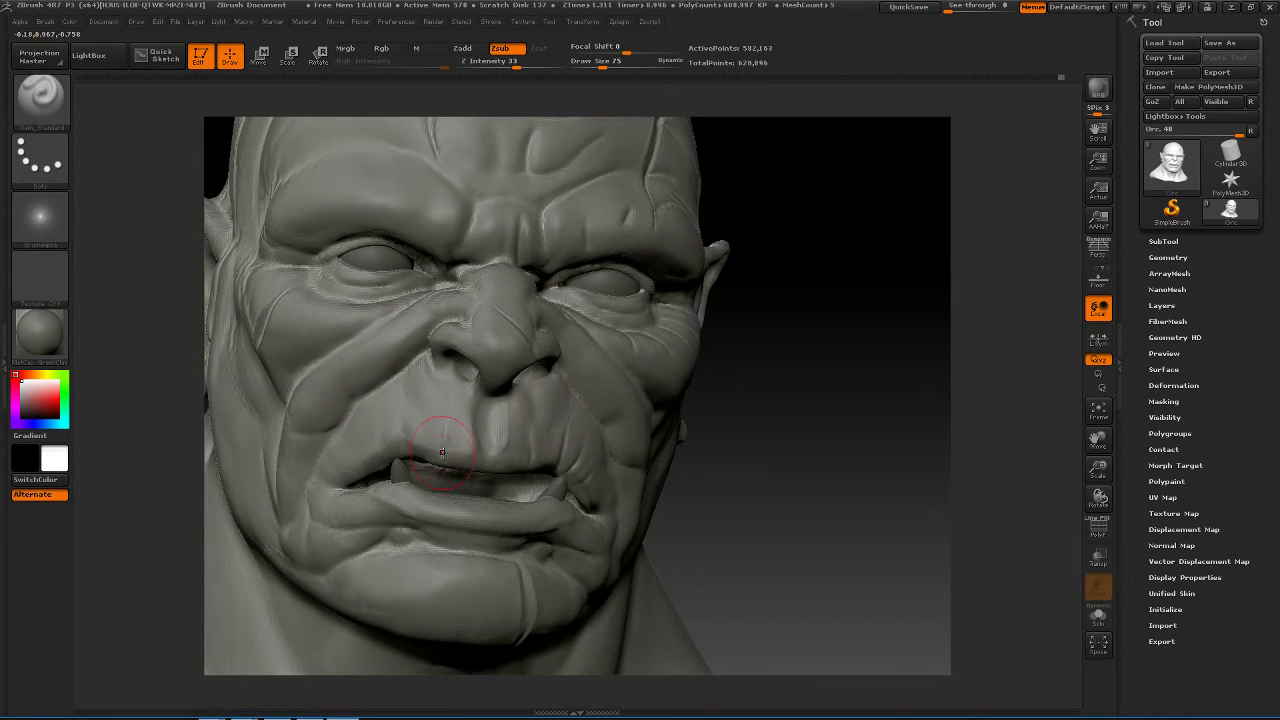
{"action": "key", "text": "space"}
{"action": "left_click_drag", "start_coordinate": [490, 424], "coordinate": [478, 425]}
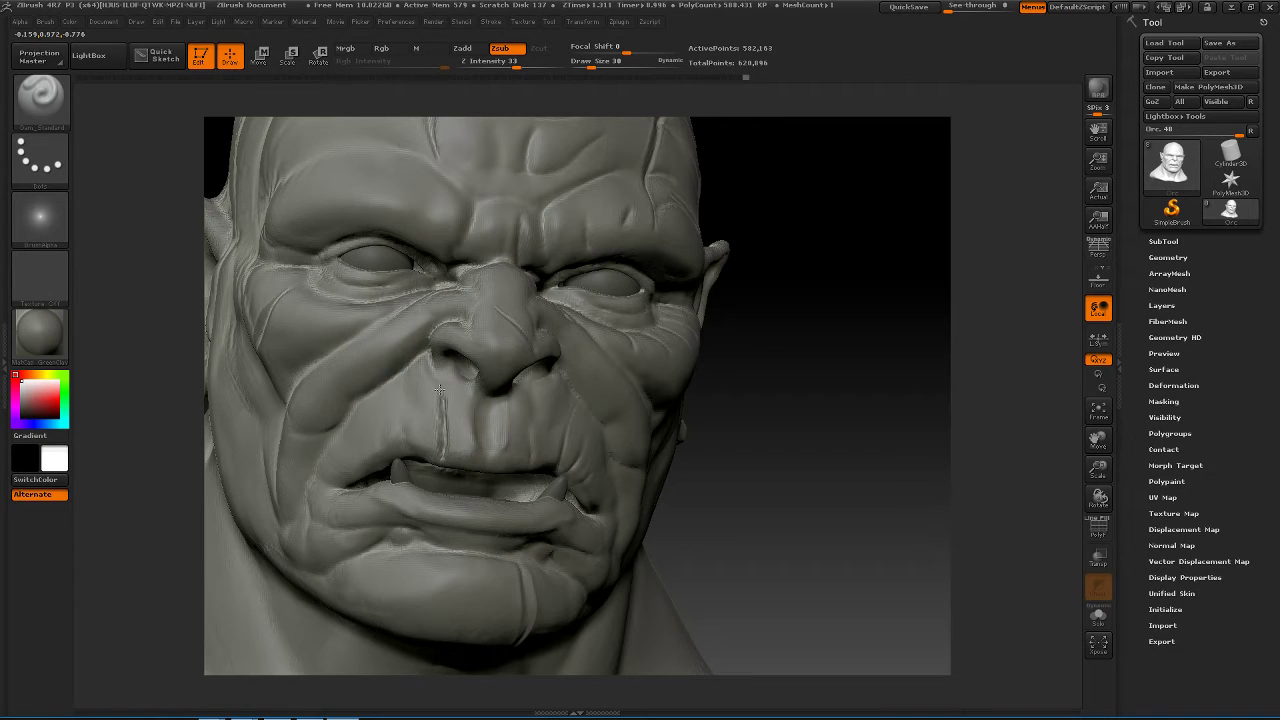
- Soften the upper end of the groove beneath the right nostril and pinch its length with draw size 47
{"action": "key", "text": "shift"}
{"action": "left_click_drag", "start_coordinate": [436, 392], "coordinate": [442, 412], "text": "shift"}
{"action": "key", "text": "b"}
{"action": "key", "text": "p"}
{"action": "key", "text": "i"}
{"action": "key", "text": "space"}
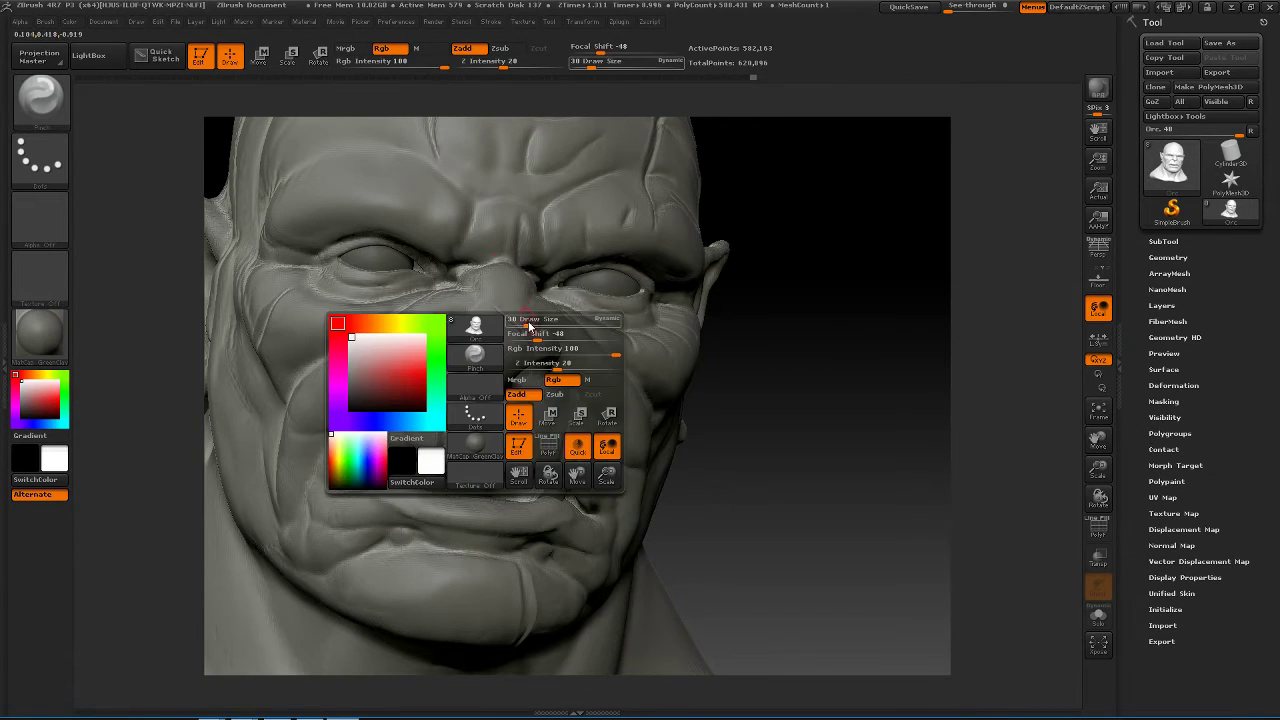
{"action": "left_click_drag", "start_coordinate": [531, 323], "coordinate": [537, 323]}
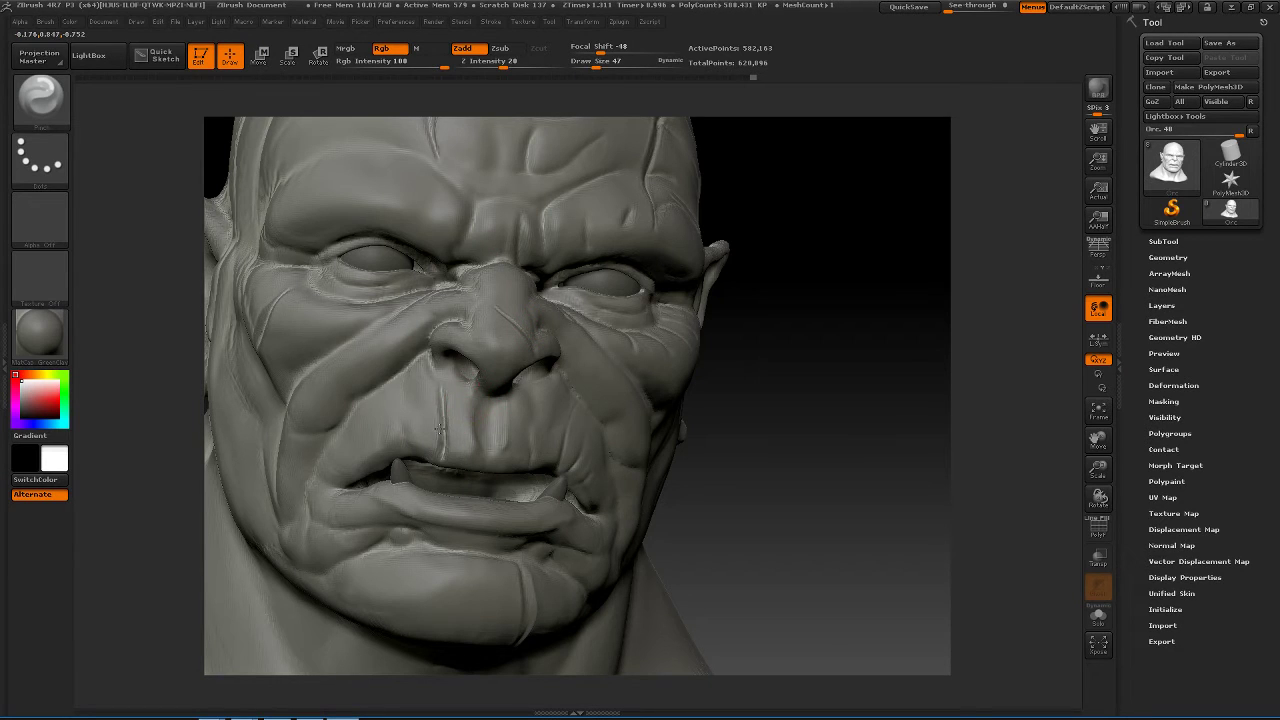
- Switch to the ClayBuildup brush and smooth the upper lip surface on both sides of the groove below the right nostril
{"action": "mouse_move", "coordinate": [737, 357]}
{"action": "left_mouse_down"}
{"action": "mouse_move", "coordinate": [843, 391]}
{"action": "mouse_move", "coordinate": [496, 381]}
{"action": "left_mouse_up"}
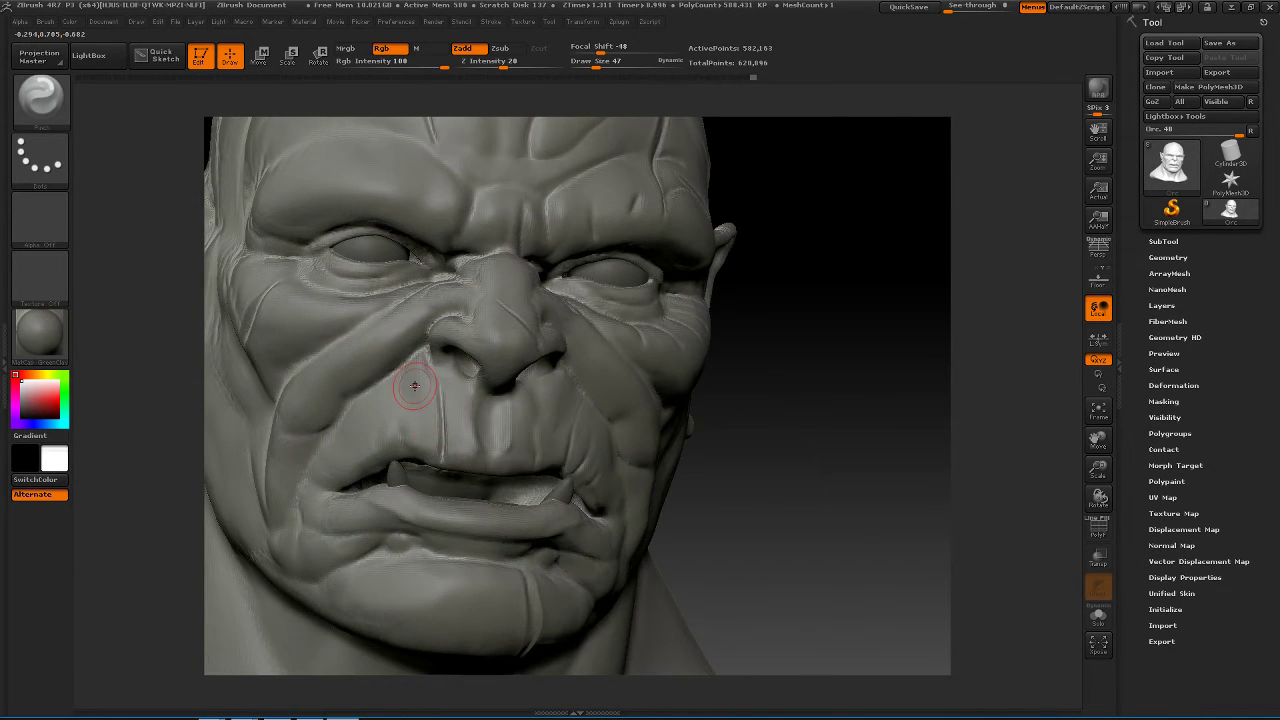
{"action": "key", "text": "b"}
{"action": "key", "text": "c"}
{"action": "key", "text": "b"}
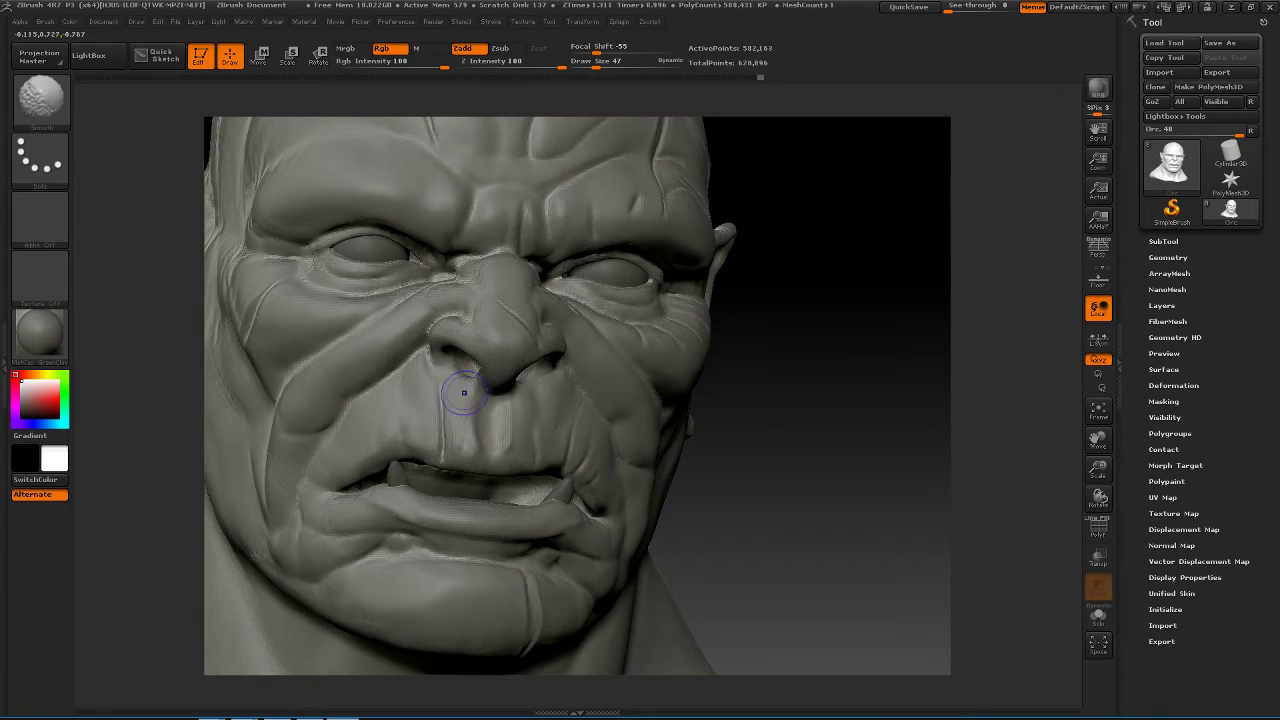
{"action": "left_click_drag", "start_coordinate": [760, 395], "coordinate": [870, 405]}
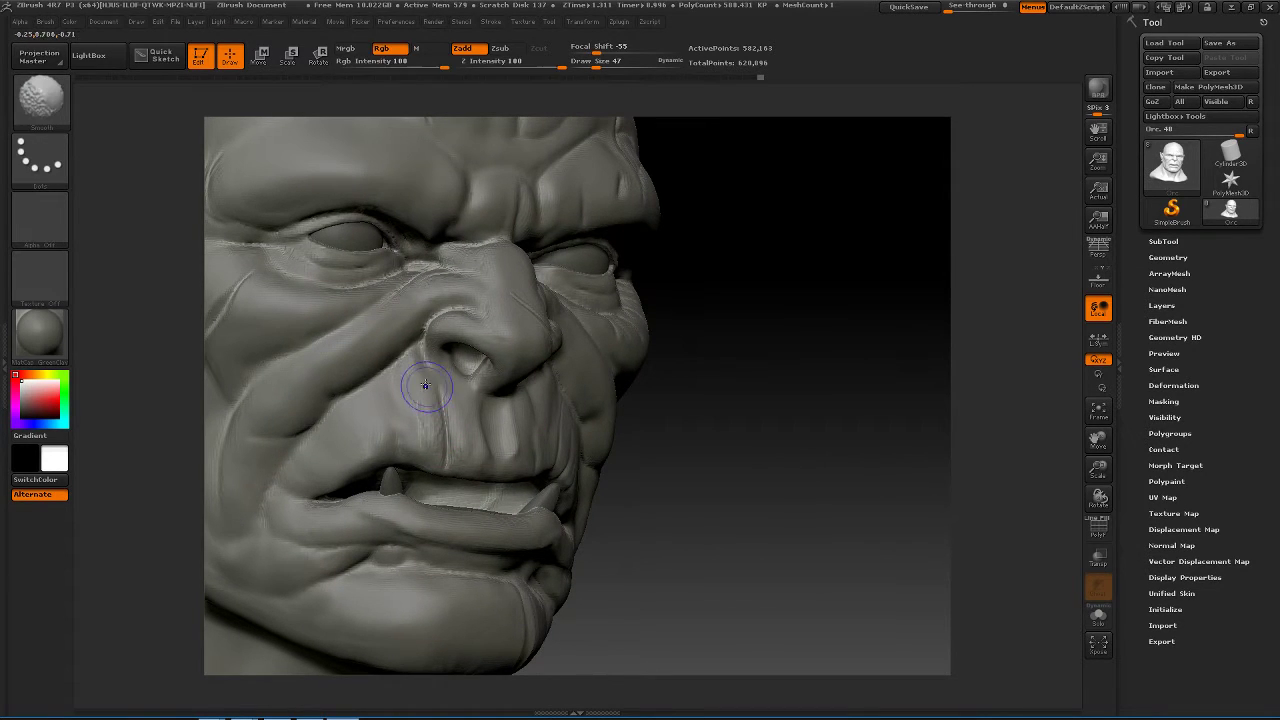
{"action": "left_click_drag", "start_coordinate": [414, 377], "coordinate": [428, 423], "text": "shift"}
- Carve a vertical groove above the right tusk using Dam_Standard with draw size 42 and soften its upper end
{"action": "key", "text": "b"}
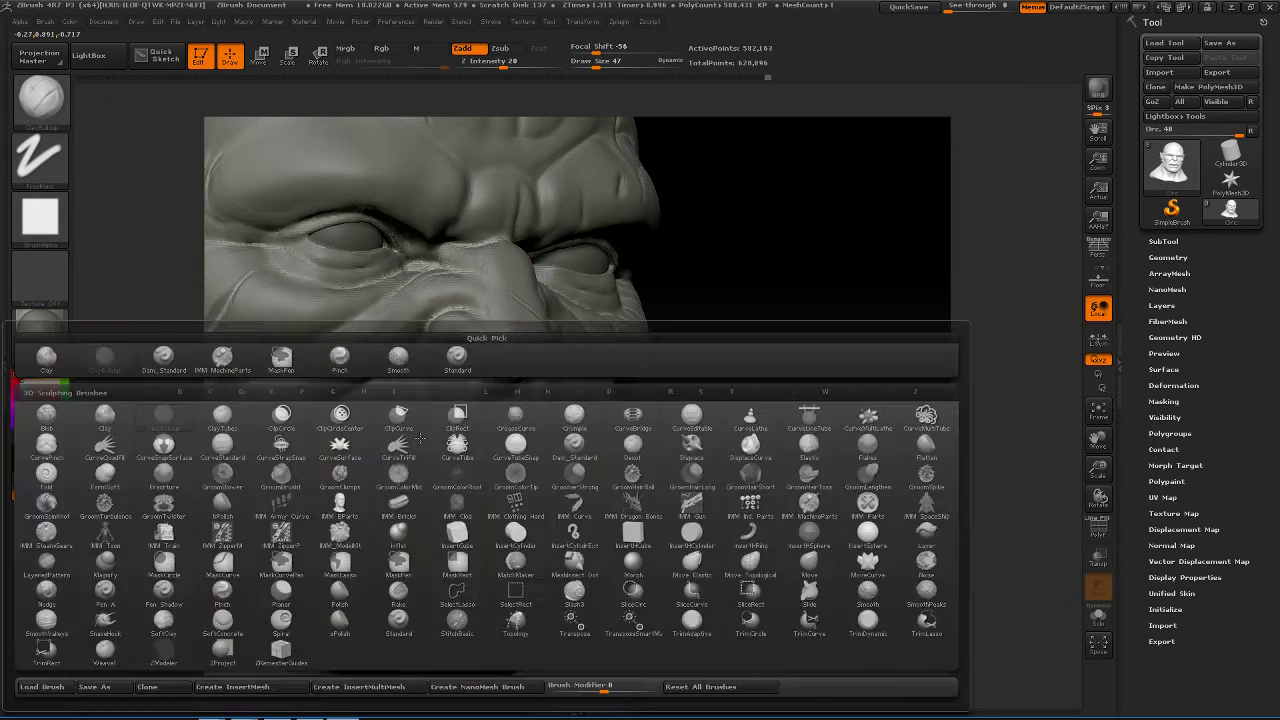
{"action": "key", "text": "d"}
{"action": "key", "text": "s"}
{"action": "mouse_move", "coordinate": [759, 524]}
{"action": "left_mouse_down"}
{"action": "mouse_move", "coordinate": [603, 521]}
{"action": "mouse_move", "coordinate": [711, 470]}
{"action": "mouse_move", "coordinate": [700, 497]}
{"action": "mouse_move", "coordinate": [416, 424]}
{"action": "left_mouse_up"}
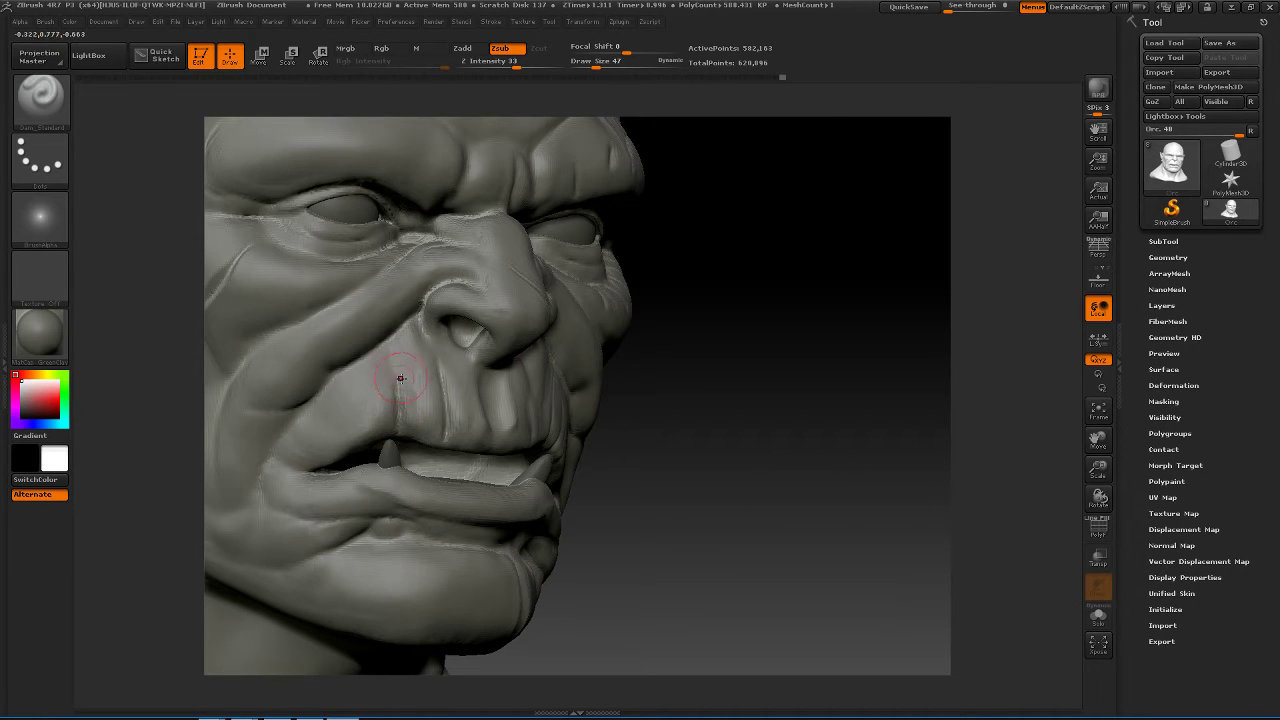
{"action": "key", "text": "space"}
{"action": "left_click_drag", "start_coordinate": [408, 388], "coordinate": [398, 428]}
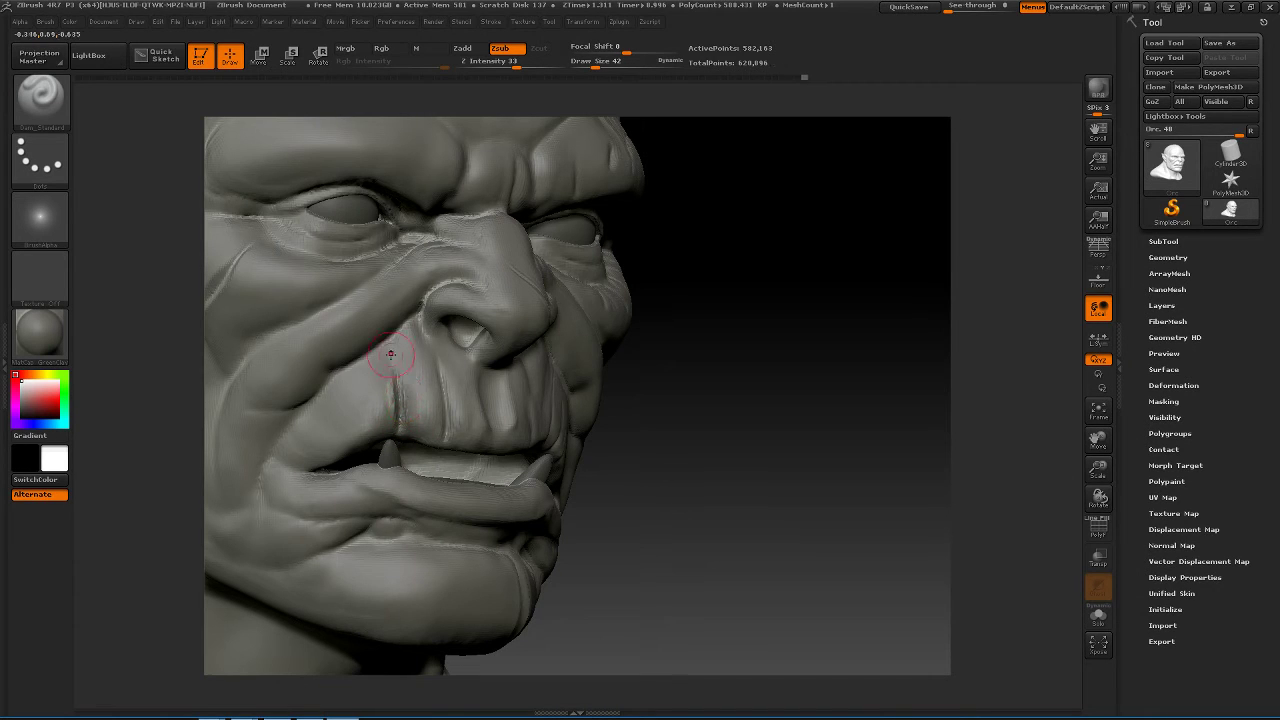
{"action": "key", "text": "shift"}
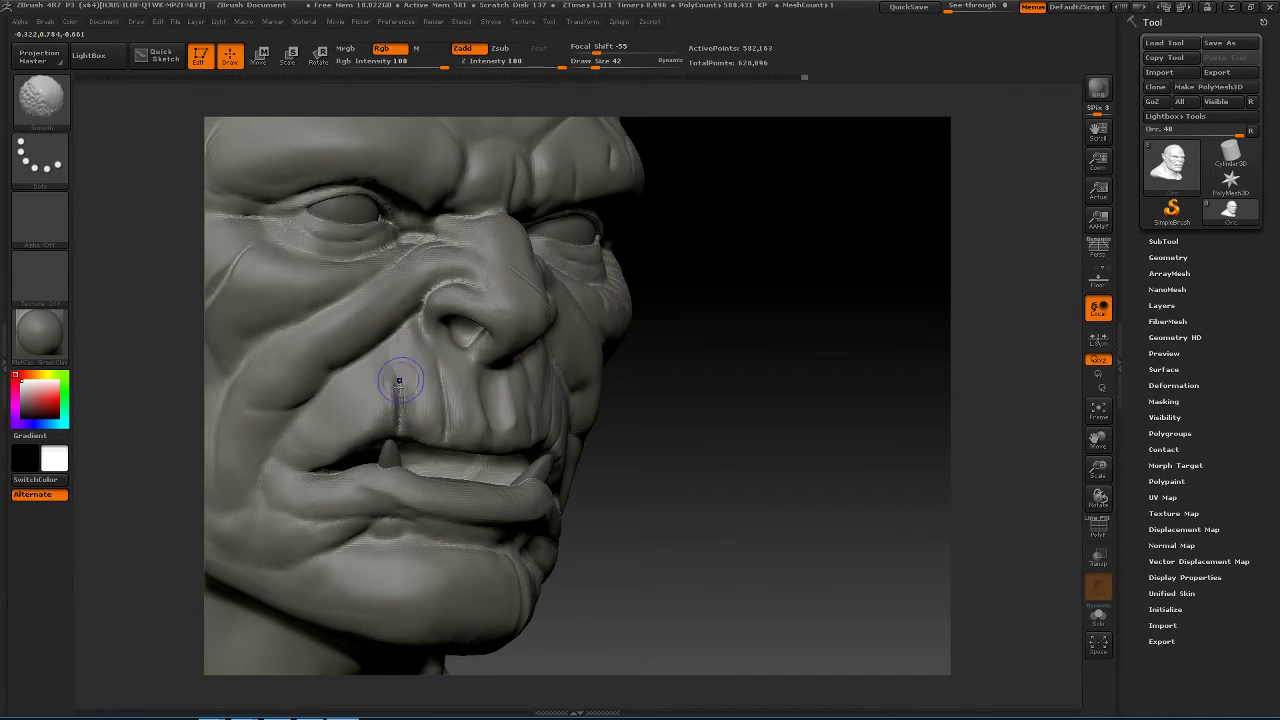
{"action": "key", "text": "shift"}
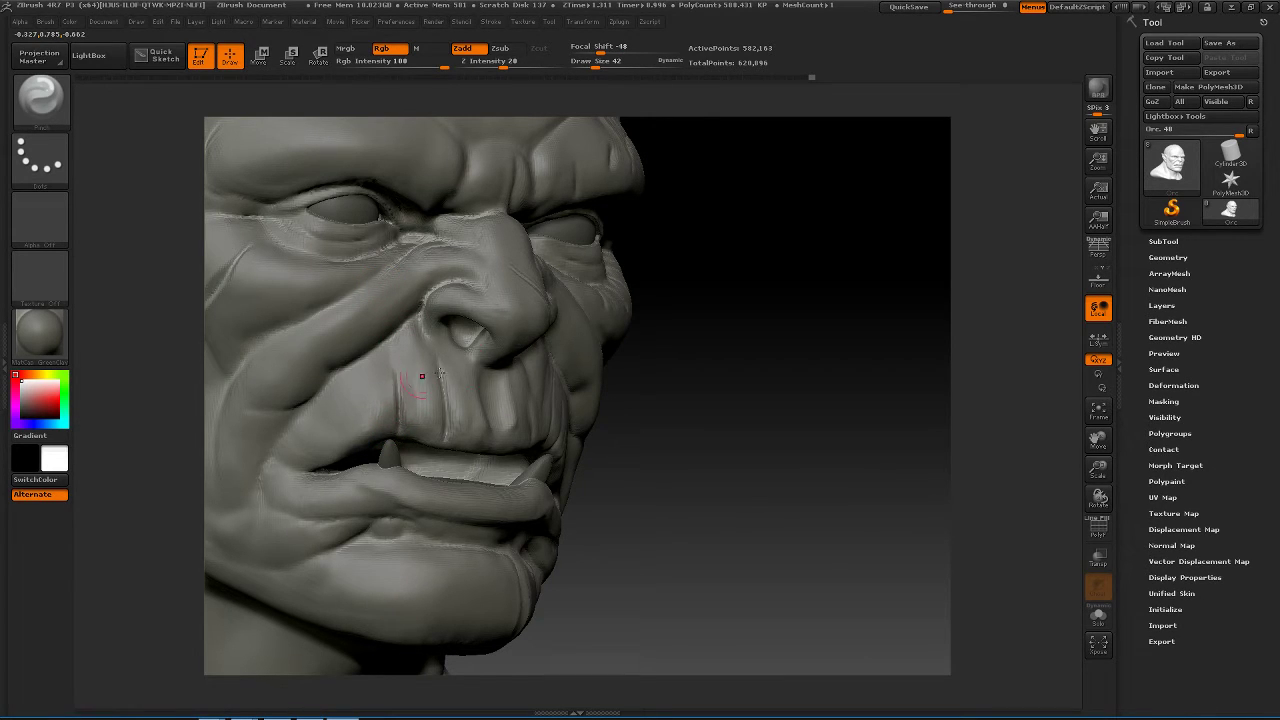
- Switch to the Move brush with draw size 101 and reshape the upper lip around the grooves above the right tusk
{"action": "left_click_drag", "start_coordinate": [790, 387], "coordinate": [718, 372]}
{"action": "key", "text": "b"}
{"action": "key", "text": "m"}
{"action": "key", "text": "v"}
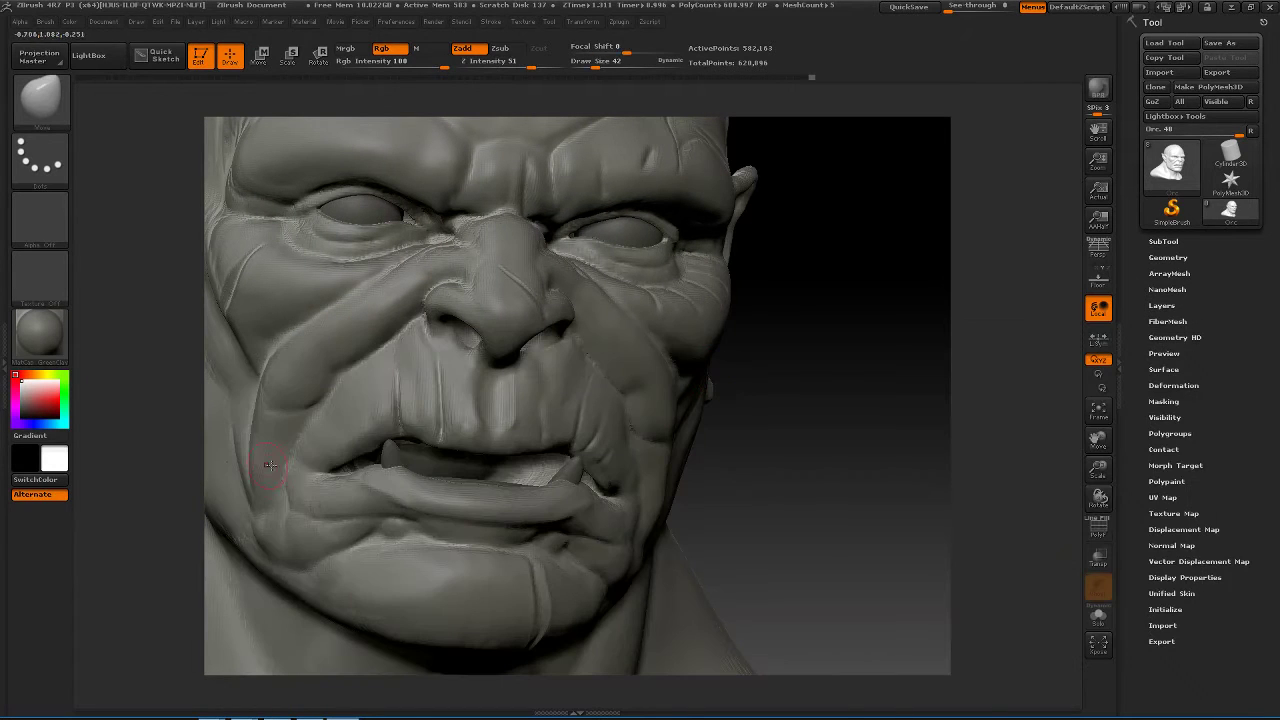
{"action": "key", "text": "space"}
{"action": "left_click_drag", "start_coordinate": [425, 417], "coordinate": [435, 417]}
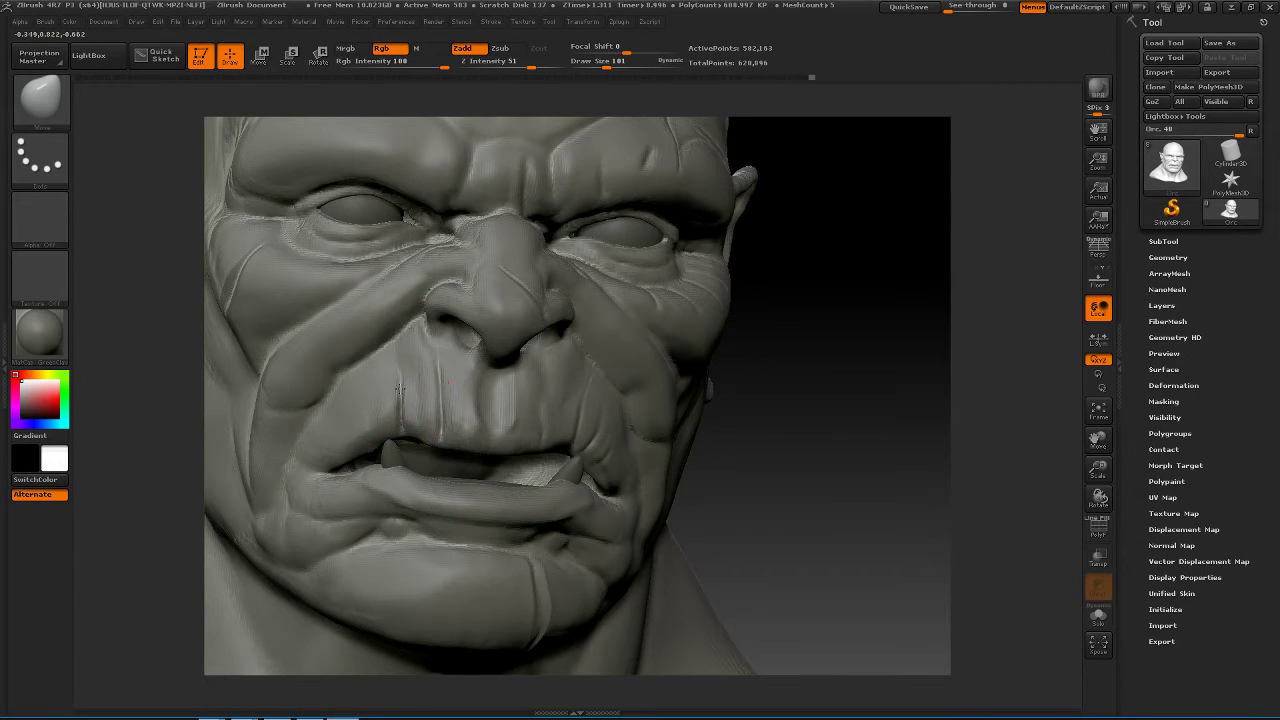
{"action": "mouse_move", "coordinate": [880, 350]}
{"action": "left_mouse_down"}
{"action": "mouse_move", "coordinate": [903, 394]}
{"action": "mouse_move", "coordinate": [823, 420]}
{"action": "mouse_move", "coordinate": [750, 422]}
{"action": "mouse_move", "coordinate": [830, 422]}
{"action": "left_mouse_up"}
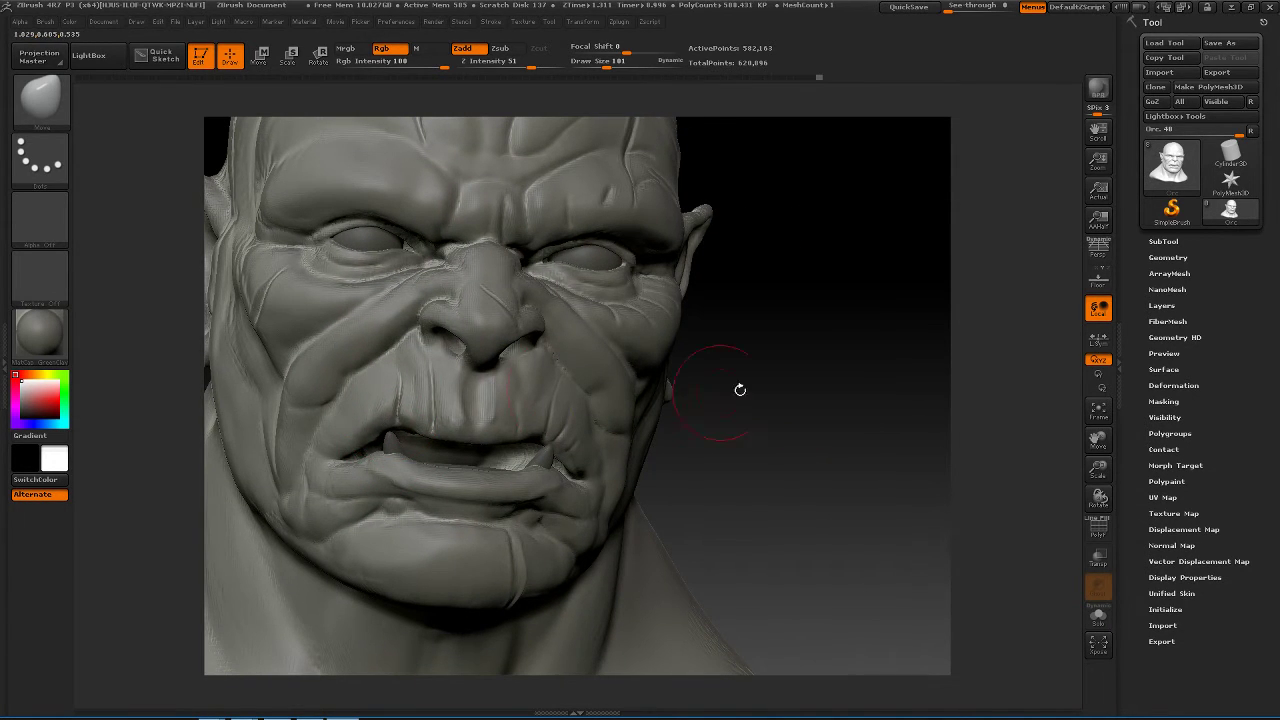
{"action": "mouse_move", "coordinate": [740, 386]}
{"action": "left_mouse_down"}
{"action": "mouse_move", "coordinate": [852, 390]}
{"action": "mouse_move", "coordinate": [826, 366]}
{"action": "mouse_move", "coordinate": [867, 372]}
{"action": "mouse_move", "coordinate": [851, 306]}
{"action": "left_mouse_up"}
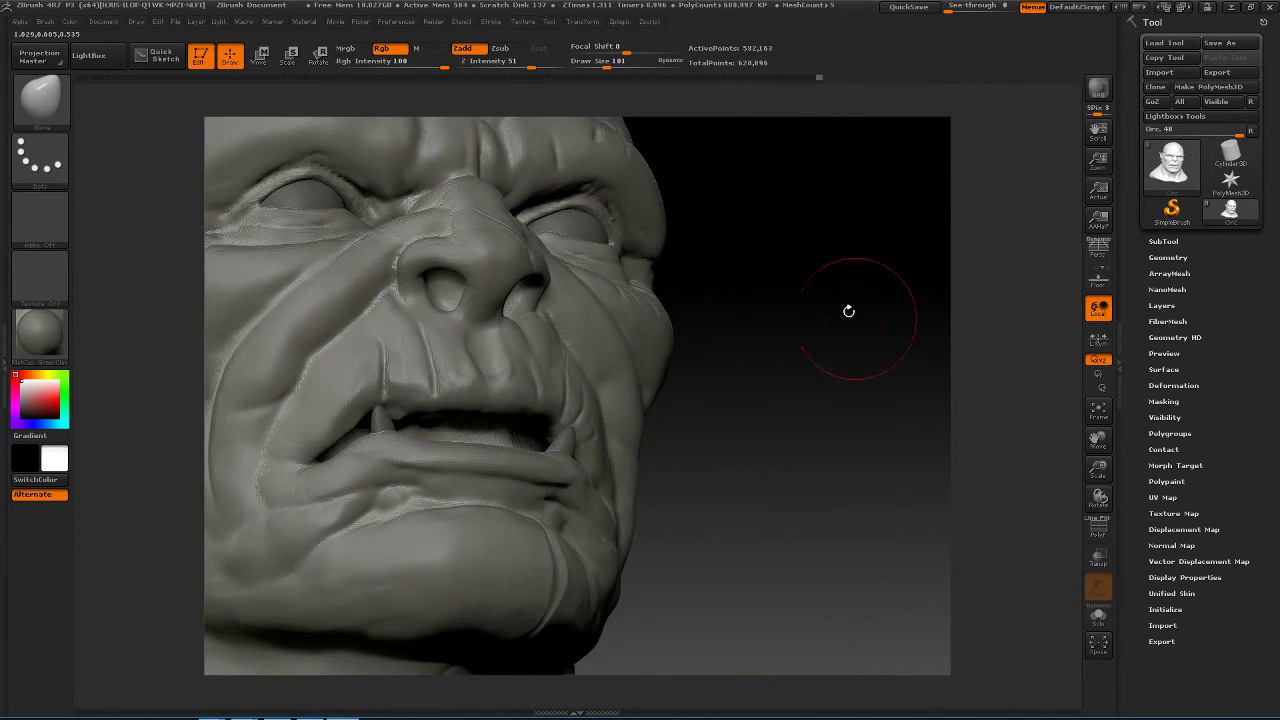
- Build up and smooth the upper lip folds above the right tusk using ClayBuildup with draw size 53
{"action": "key", "text": "b"}
{"action": "key", "text": "c"}
{"action": "key", "text": "b"}
{"action": "key", "text": "space"}
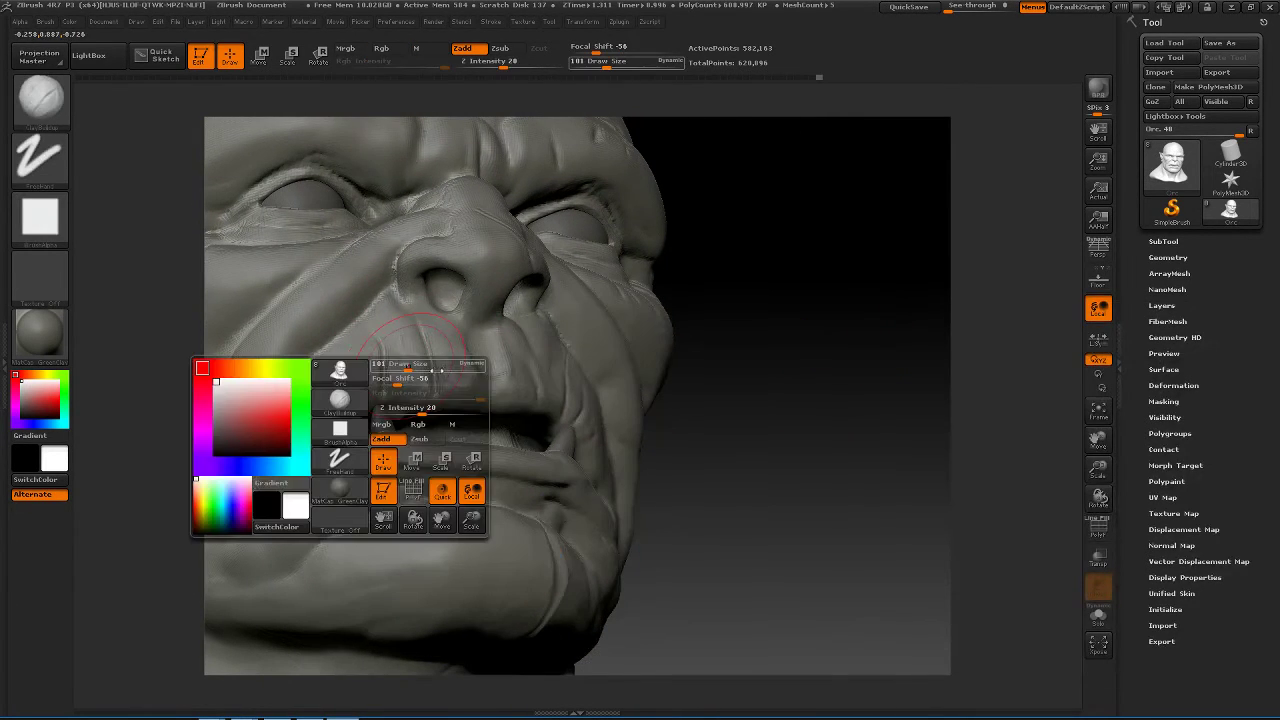
{"action": "left_click_drag", "start_coordinate": [407, 366], "coordinate": [398, 366]}
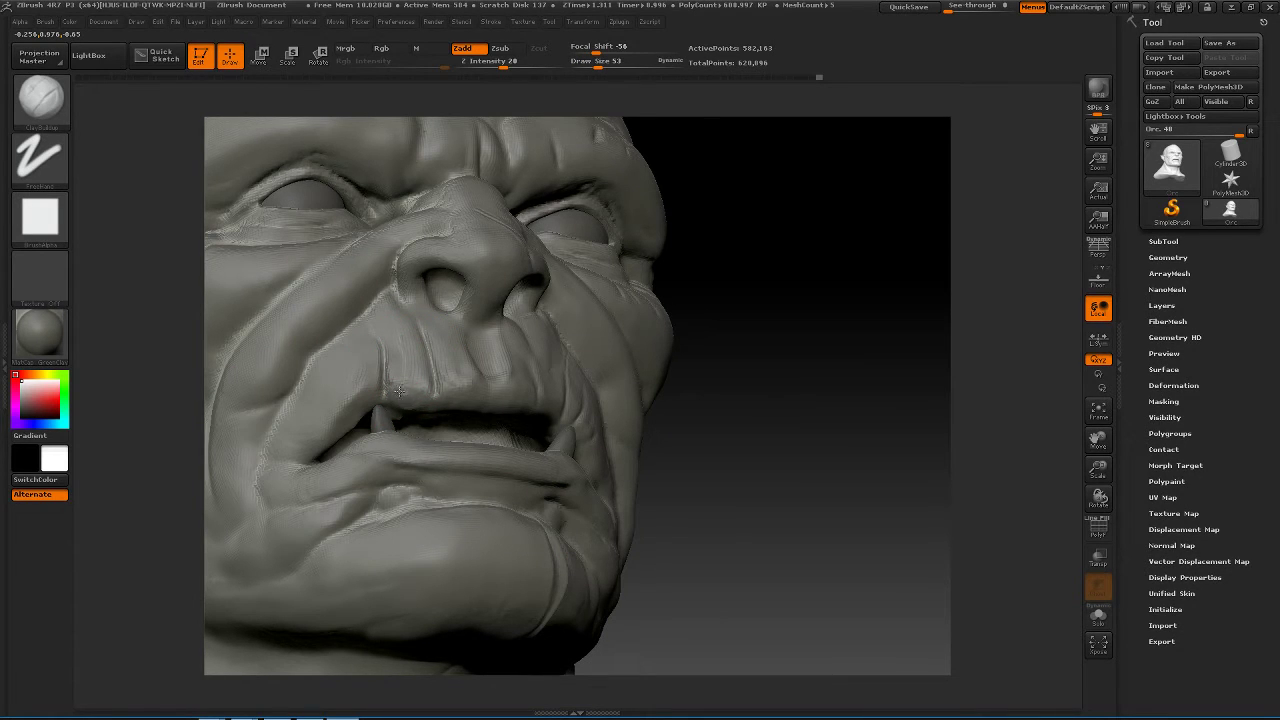
{"action": "left_click_drag", "start_coordinate": [399, 391], "coordinate": [398, 386]}
{"action": "mouse_move", "coordinate": [801, 418]}
{"action": "left_mouse_down"}
{"action": "mouse_move", "coordinate": [778, 428]}
{"action": "mouse_move", "coordinate": [790, 412]}
{"action": "left_mouse_up"}
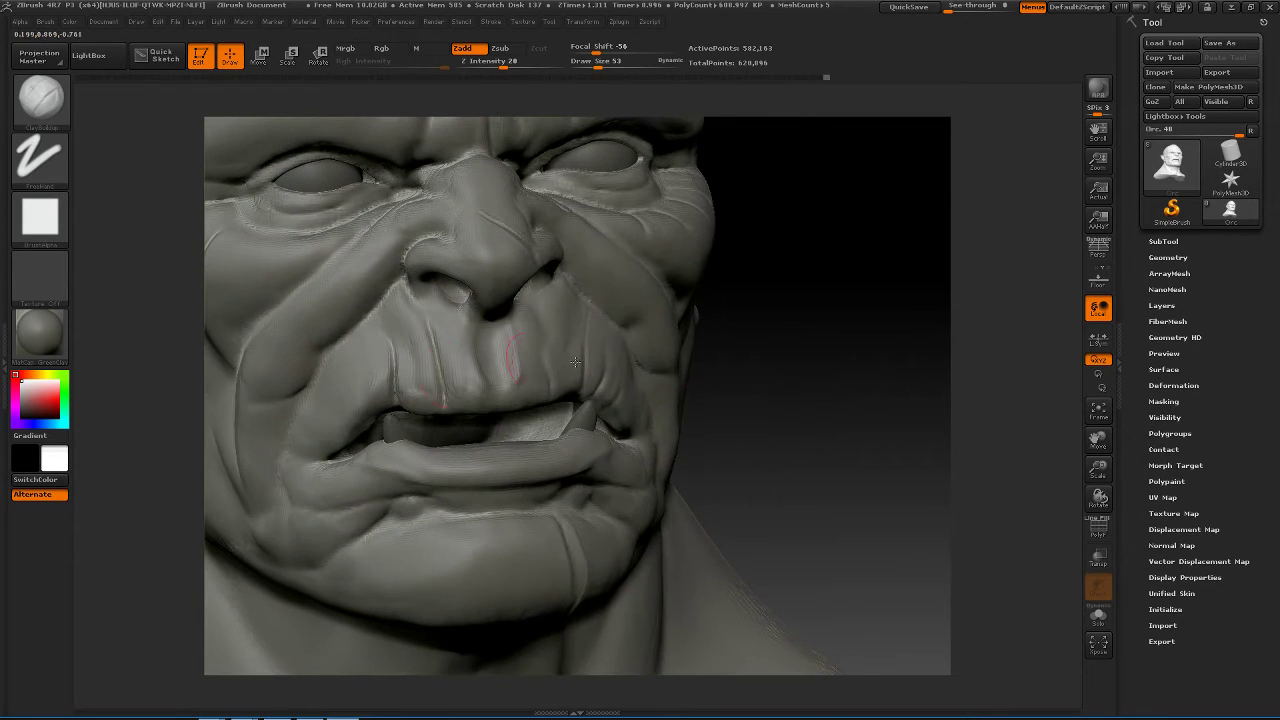
{"action": "left_click_drag", "start_coordinate": [781, 357], "coordinate": [628, 318]}
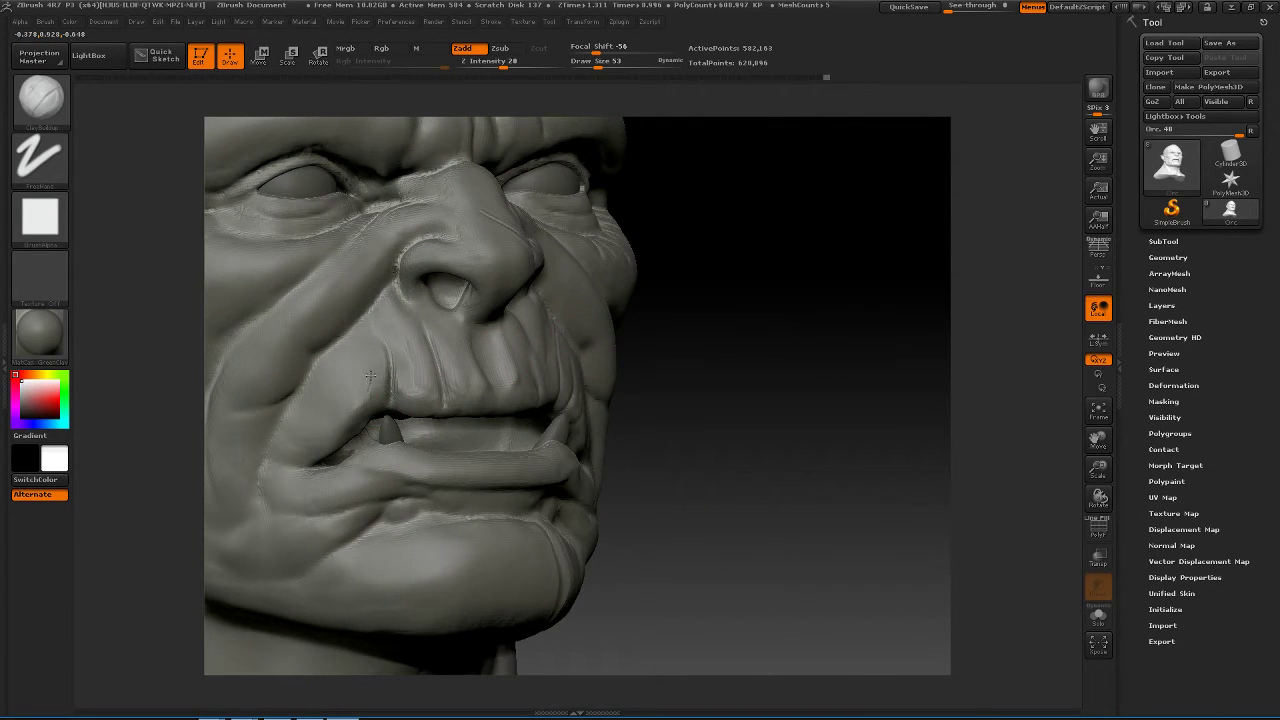
{"action": "key", "text": "shift"}
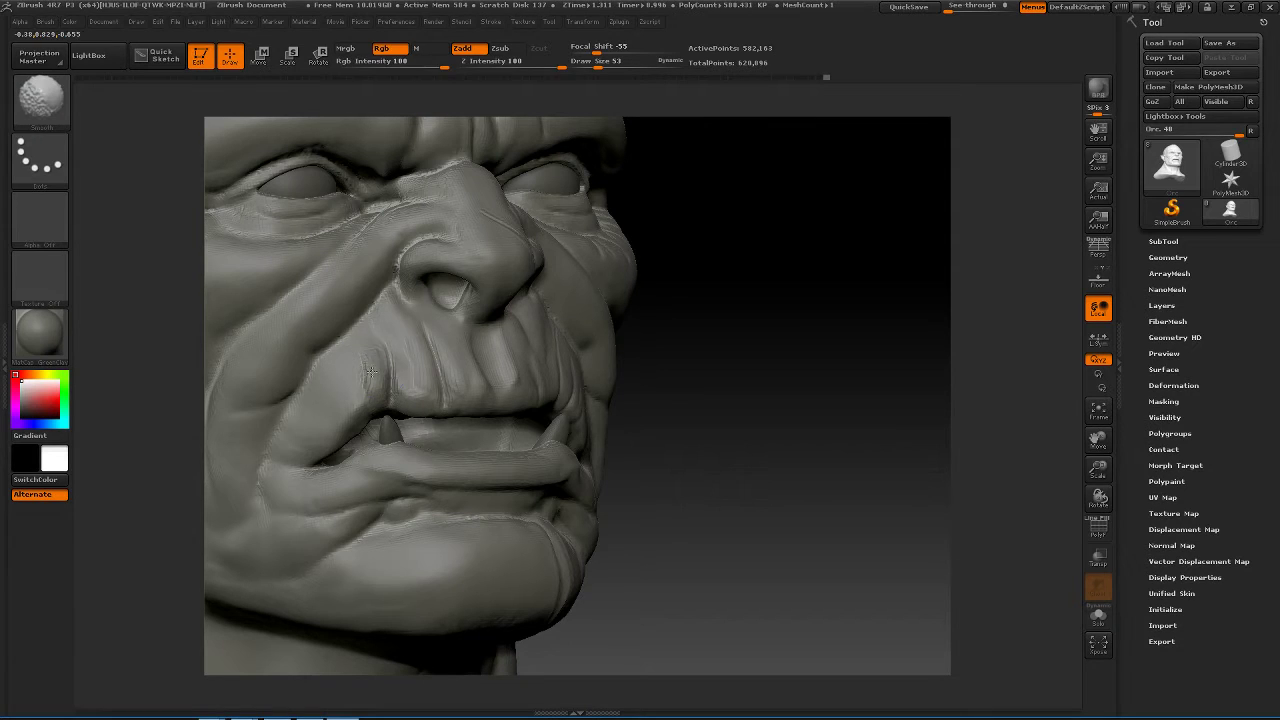
- Carve a short vertical groove on the upper lip outward of the right tusk using Dam_Standard and tighten it with the Pinch brush
{"action": "key", "text": "b"}
{"action": "key", "text": "d"}
{"action": "key", "text": "s"}
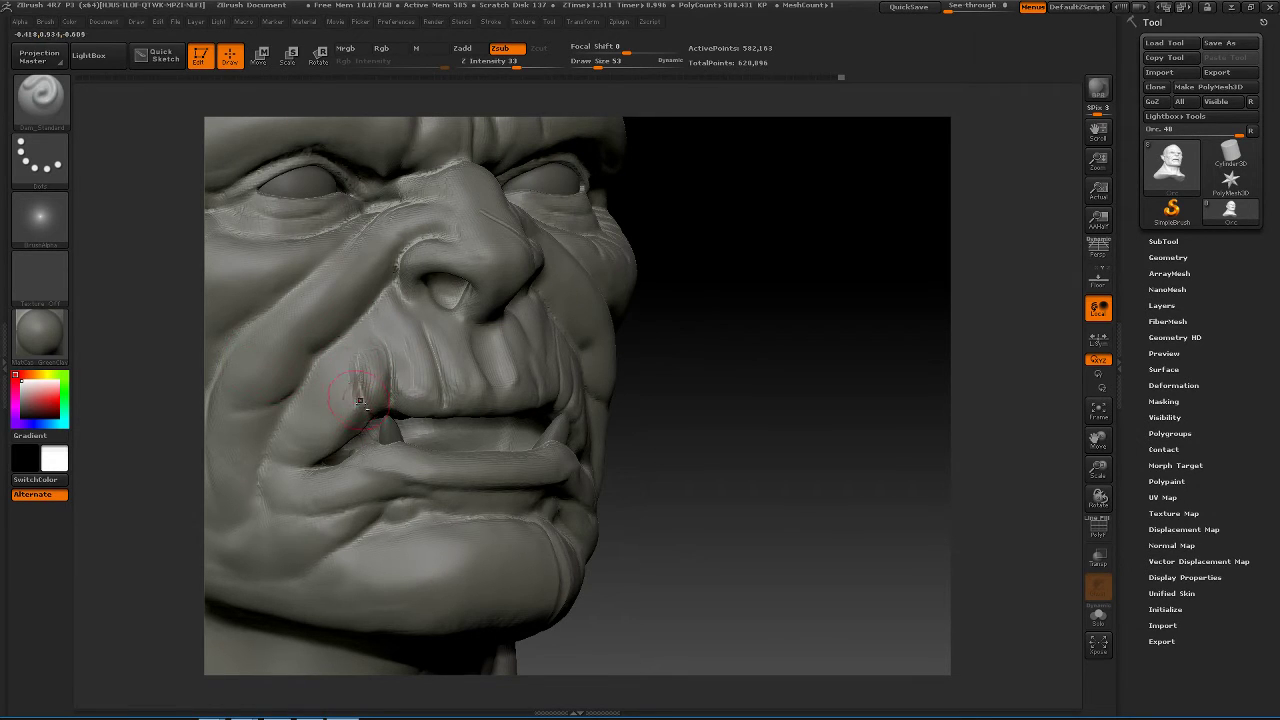
{"action": "key", "text": "b"}
{"action": "left_click", "coordinate": [403, 326]}
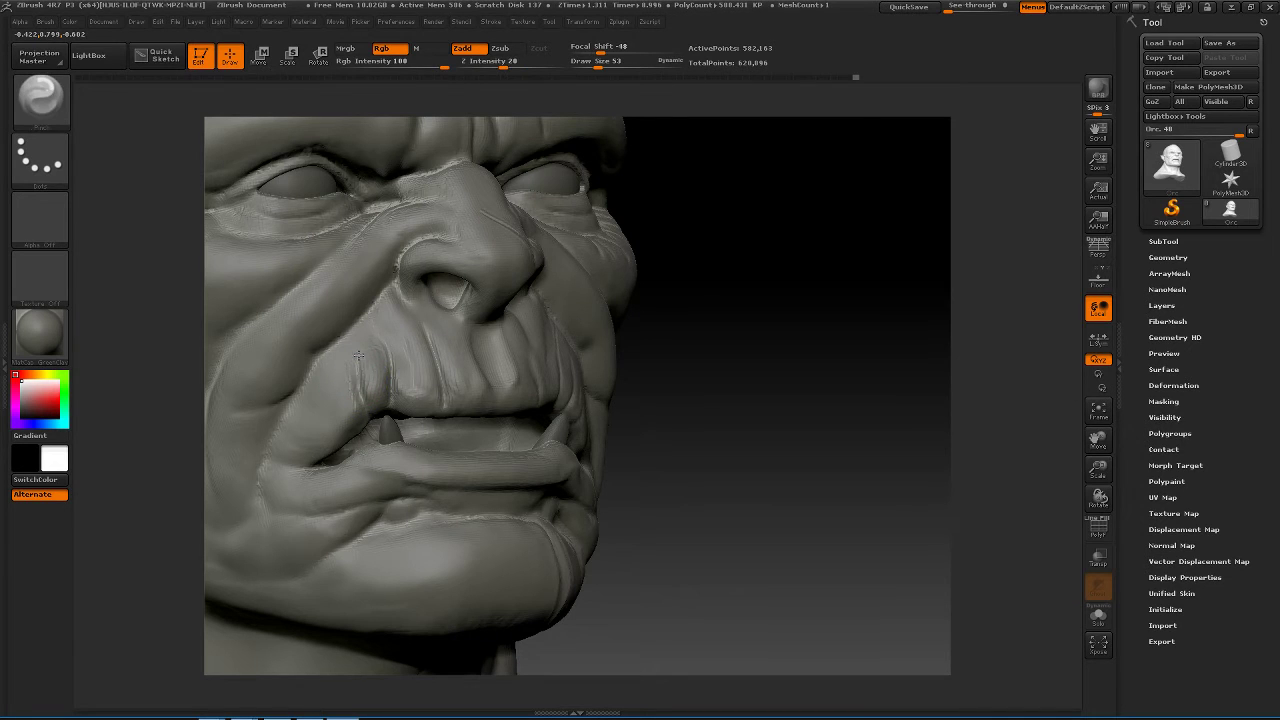
{"action": "mouse_move", "coordinate": [700, 380]}
{"action": "left_mouse_down"}
{"action": "mouse_move", "coordinate": [757, 400]}
{"action": "mouse_move", "coordinate": [714, 409]}
{"action": "mouse_move", "coordinate": [749, 403]}
{"action": "mouse_move", "coordinate": [711, 453]}
{"action": "left_mouse_up"}
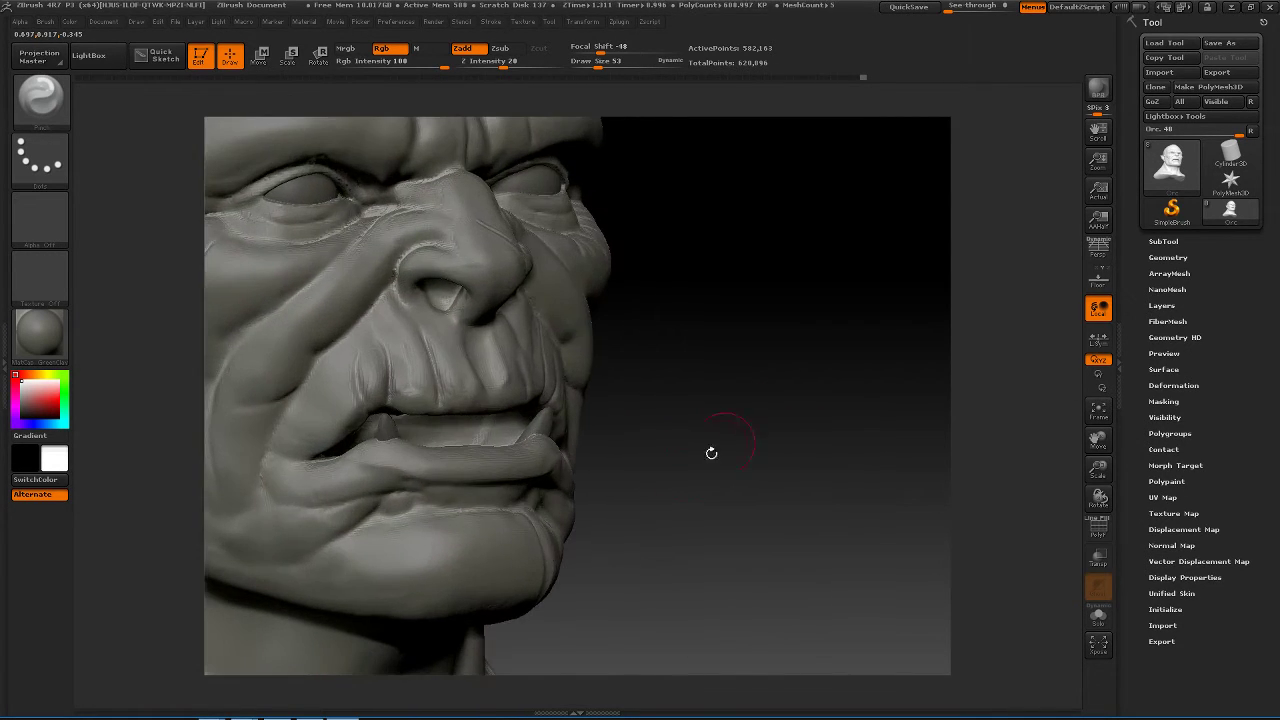
- Switch to the ClayBuildup brush and fill out the upper lip around the short groove outward of the right tusk
{"action": "key", "text": "b"}
{"action": "key", "text": "c"}
{"action": "key", "text": "b"}
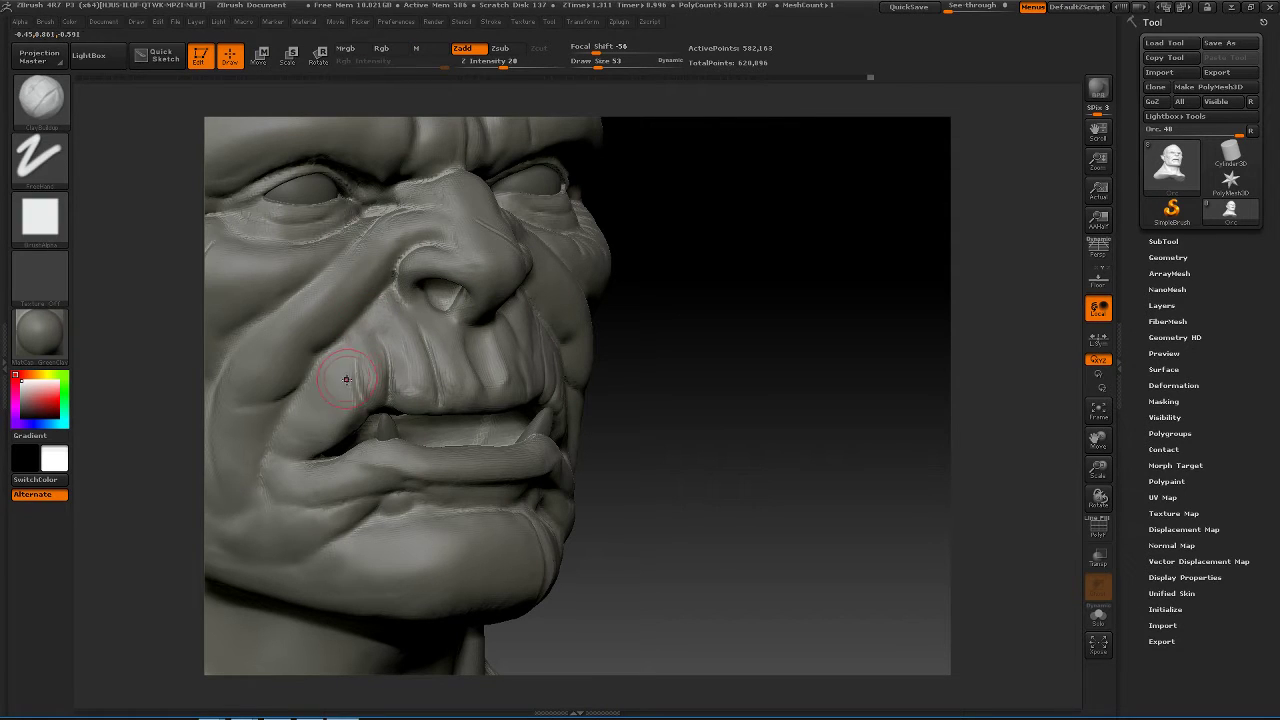
{"action": "left_click_drag", "start_coordinate": [716, 355], "coordinate": [700, 371]}
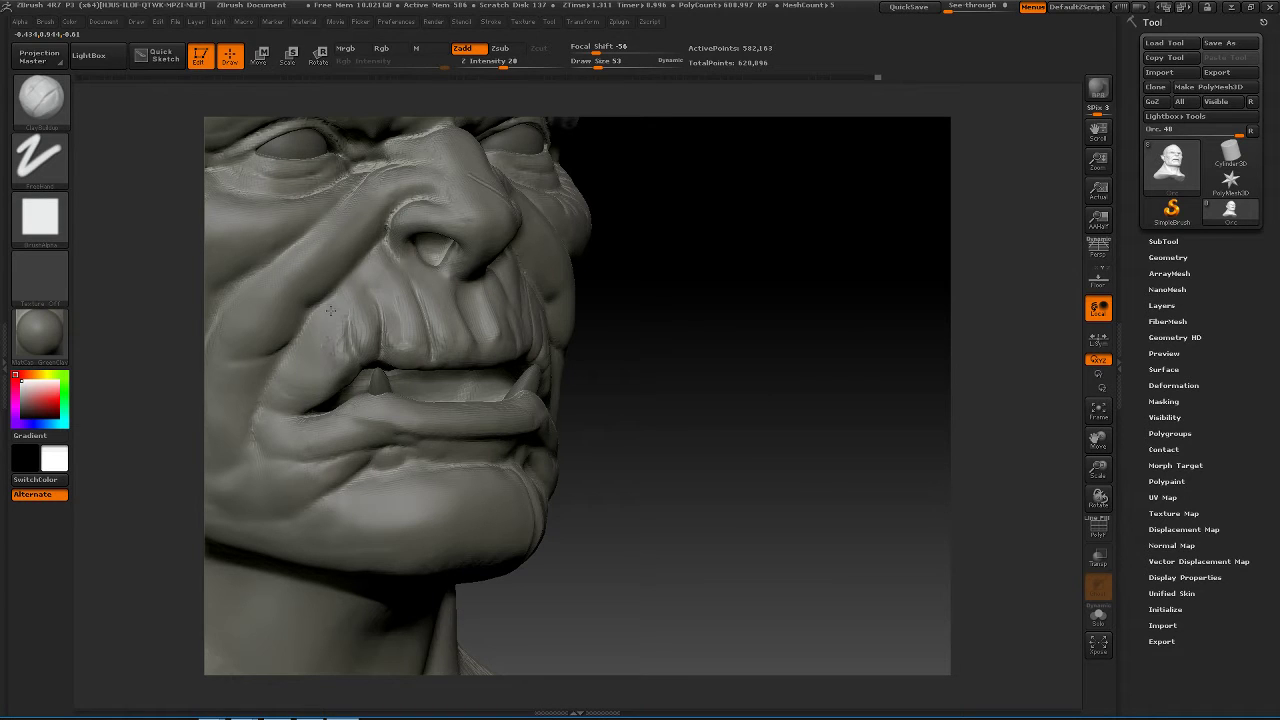
{"action": "mouse_move", "coordinate": [680, 300]}
{"action": "left_mouse_down"}
{"action": "mouse_move", "coordinate": [770, 300]}
{"action": "mouse_move", "coordinate": [700, 300]}
{"action": "left_mouse_up"}
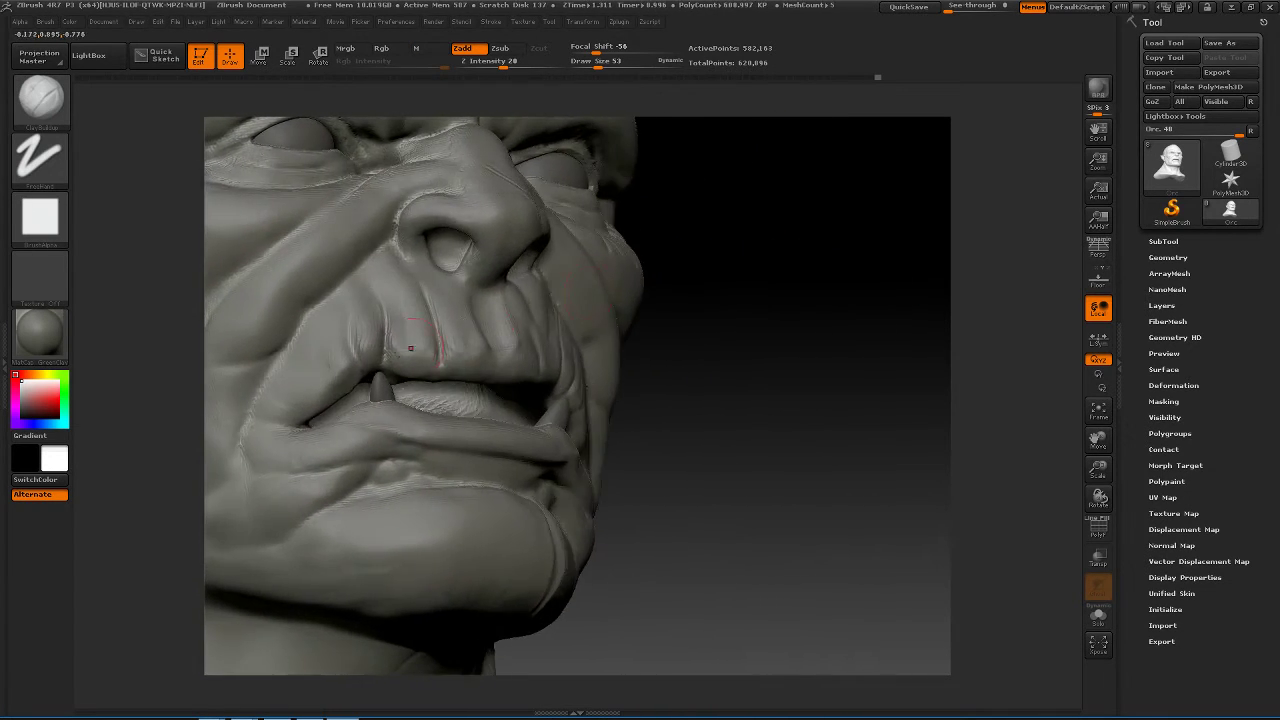
- Carve a deep crease from the right mouth corner back across the lower cheek using Dam_Standard with draw size 53
{"action": "key", "text": "b"}
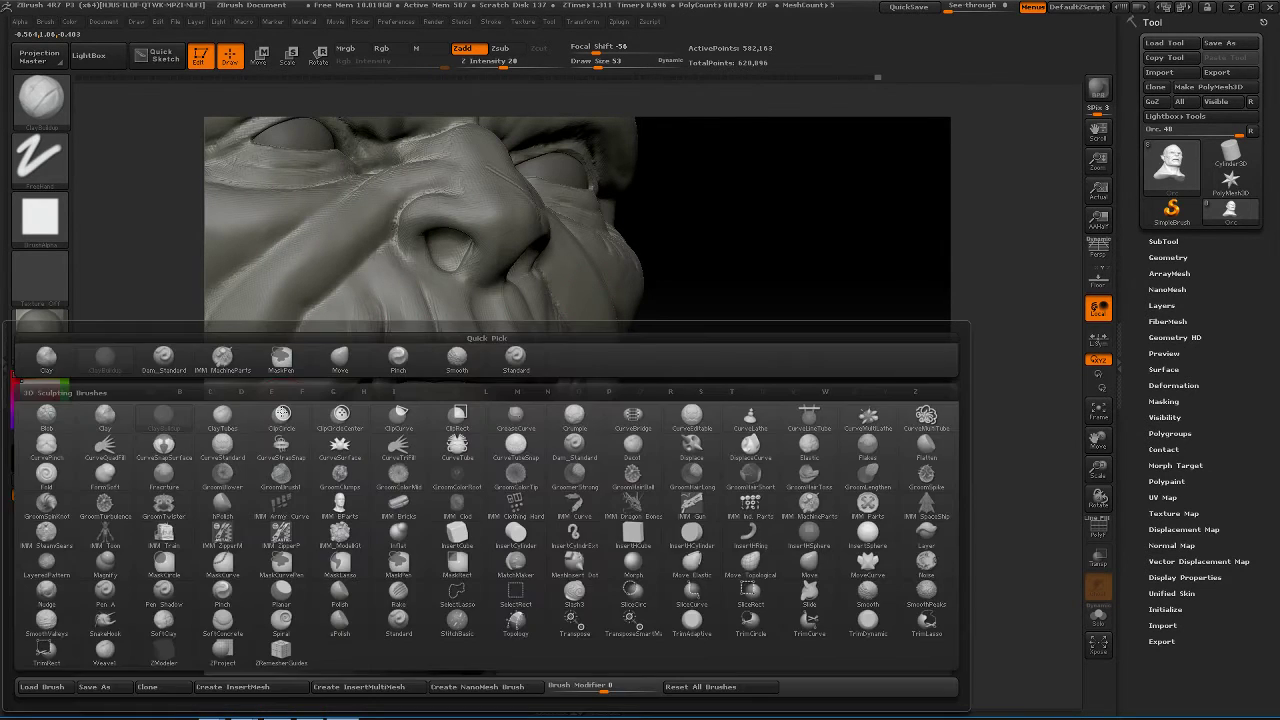
{"action": "key", "text": "d"}
{"action": "key", "text": "s"}
{"action": "mouse_move", "coordinate": [723, 363]}
{"action": "left_mouse_down"}
{"action": "mouse_move", "coordinate": [780, 423]}
{"action": "mouse_move", "coordinate": [443, 484]}
{"action": "left_mouse_up"}
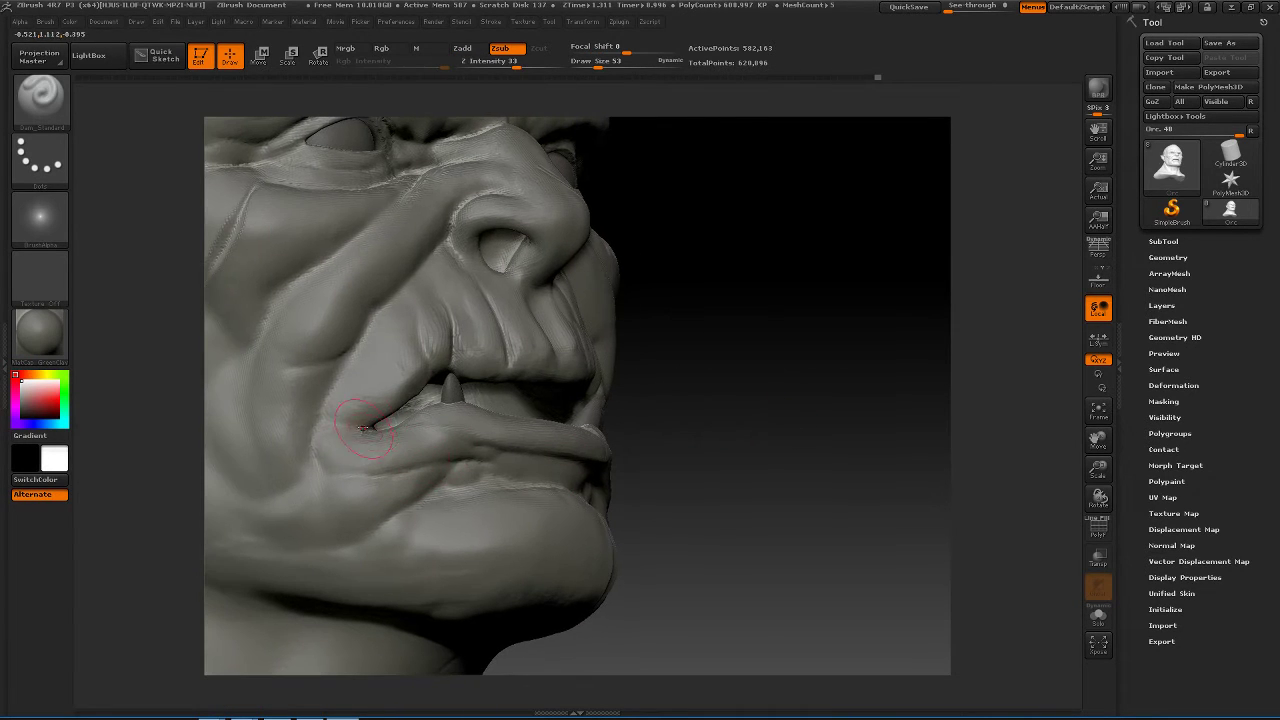
{"action": "left_click_drag", "start_coordinate": [376, 422], "coordinate": [292, 465]}
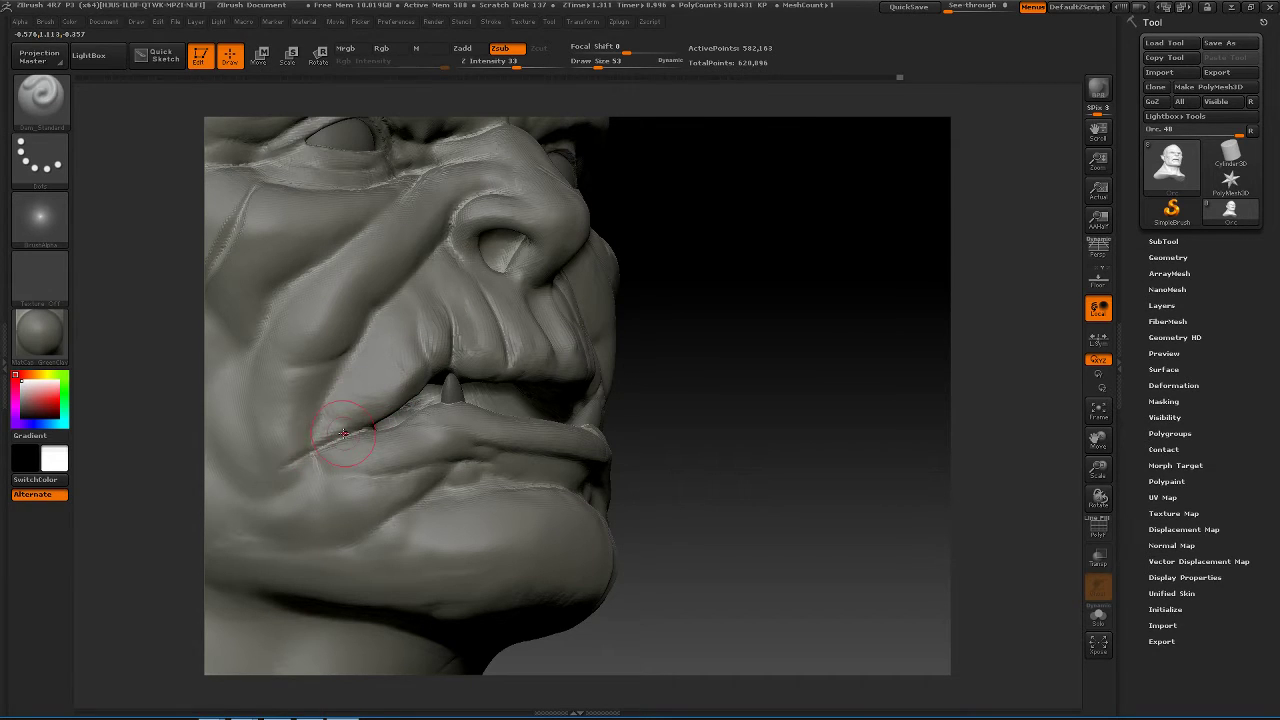
{"action": "left_click_drag", "start_coordinate": [349, 434], "coordinate": [265, 467]}
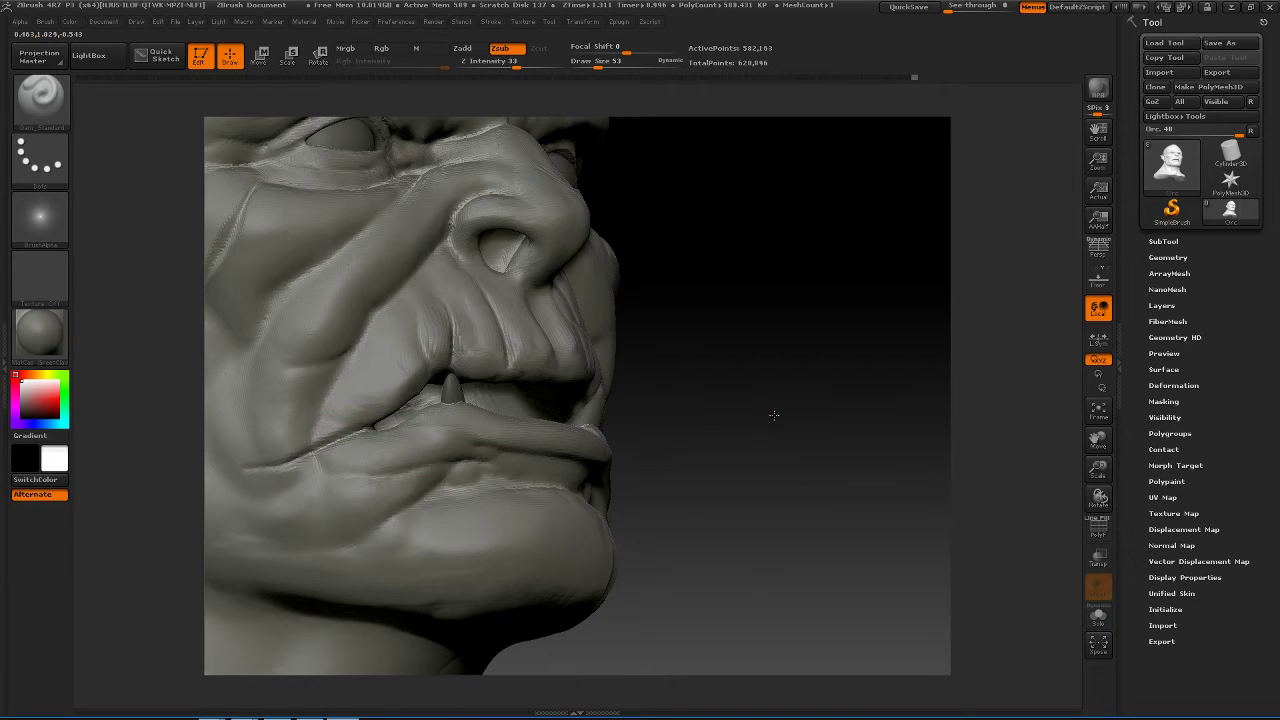
{"action": "mouse_move", "coordinate": [771, 417]}
{"action": "left_mouse_down"}
{"action": "mouse_move", "coordinate": [800, 423]}
{"action": "mouse_move", "coordinate": [775, 435]}
{"action": "left_mouse_up"}
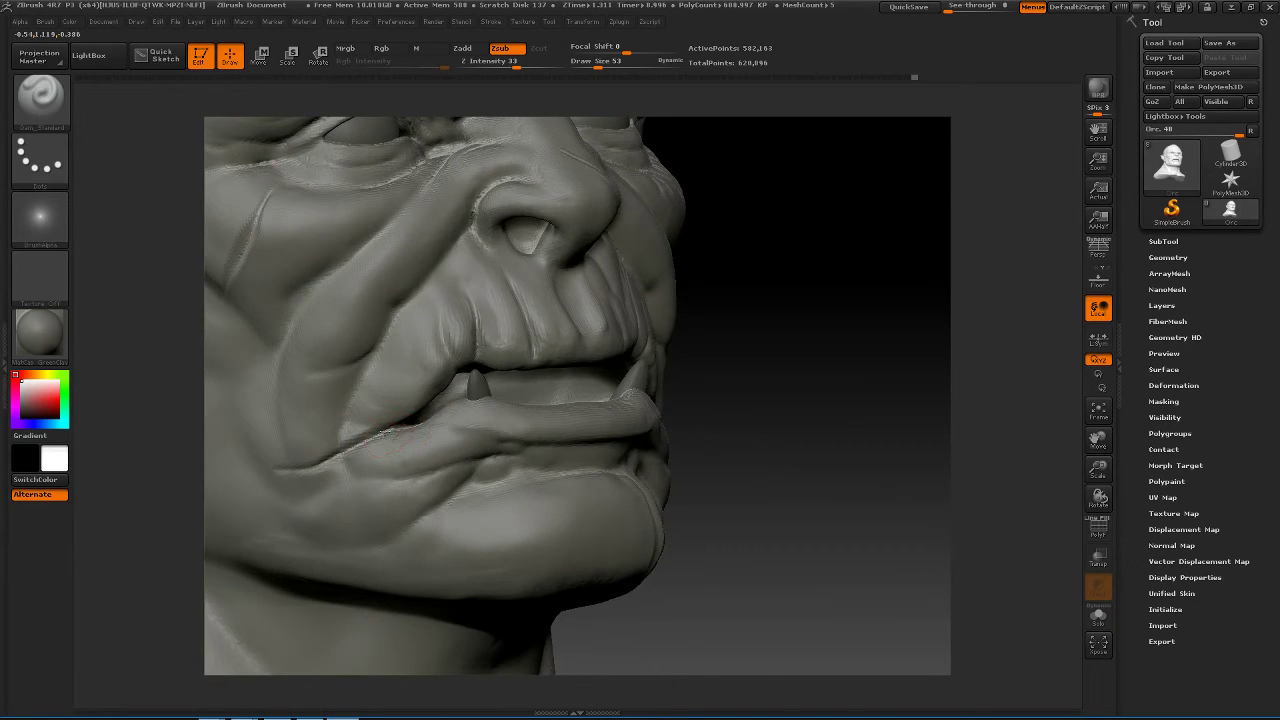
{"action": "left_click_drag", "start_coordinate": [340, 452], "coordinate": [253, 468]}
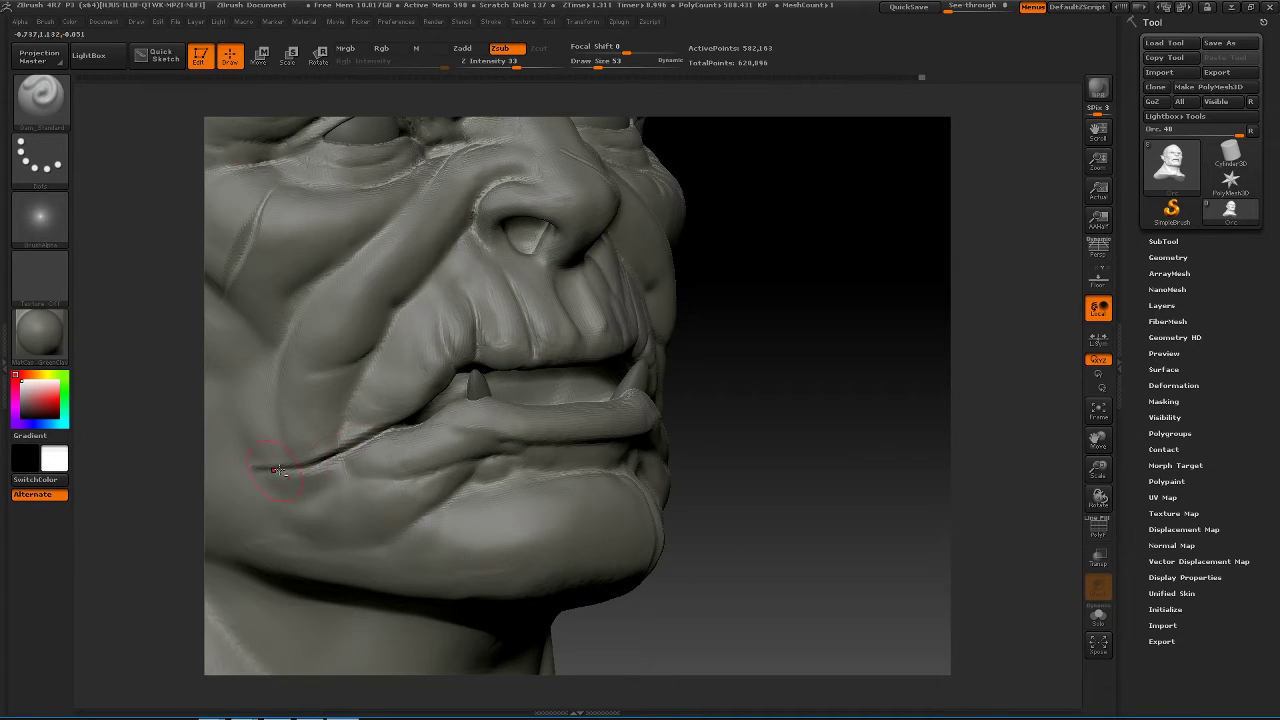
{"action": "left_click_drag", "start_coordinate": [345, 457], "coordinate": [265, 471]}
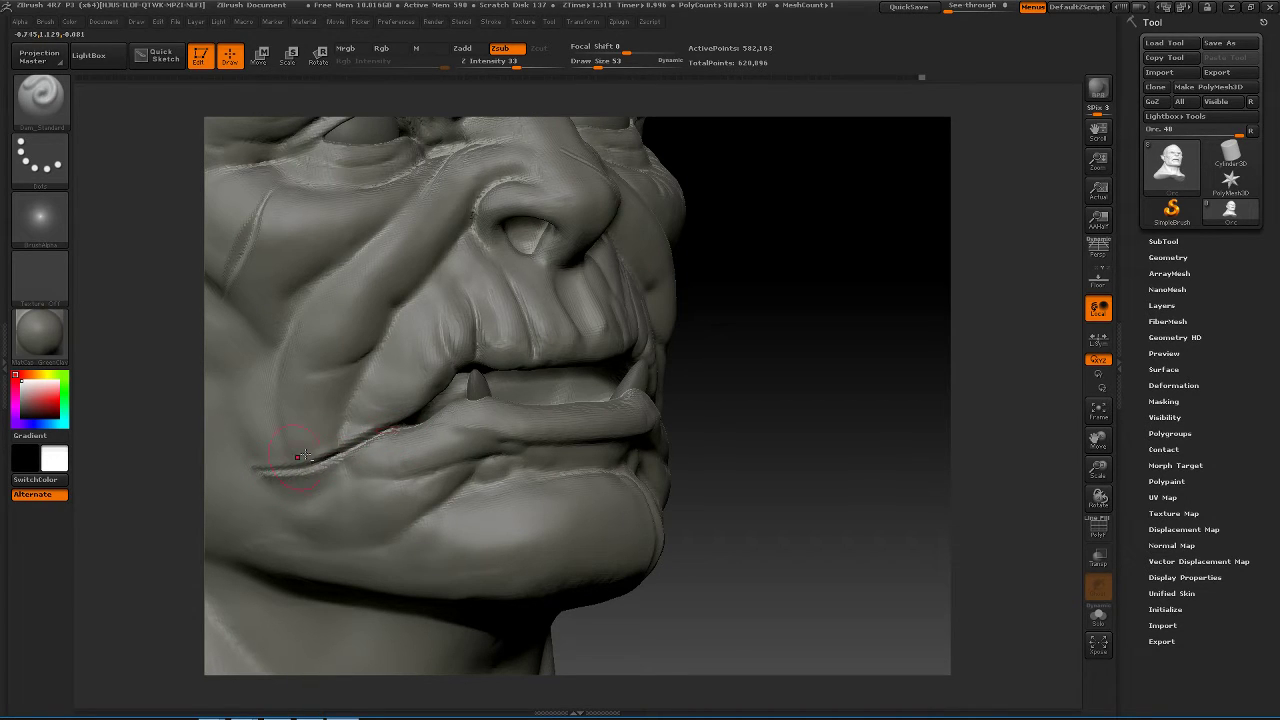
- Carve a second crease branching above the first from the right mouth corner and soften its outer end
{"action": "left_click_drag", "start_coordinate": [382, 428], "coordinate": [310, 421]}
{"action": "mouse_move", "coordinate": [720, 430]}
{"action": "left_mouse_down"}
{"action": "mouse_move", "coordinate": [766, 429]}
{"action": "mouse_move", "coordinate": [742, 437]}
{"action": "left_mouse_up"}
{"action": "left_click_drag", "start_coordinate": [410, 440], "coordinate": [330, 430]}
{"action": "left_click_drag", "start_coordinate": [777, 437], "coordinate": [357, 423]}
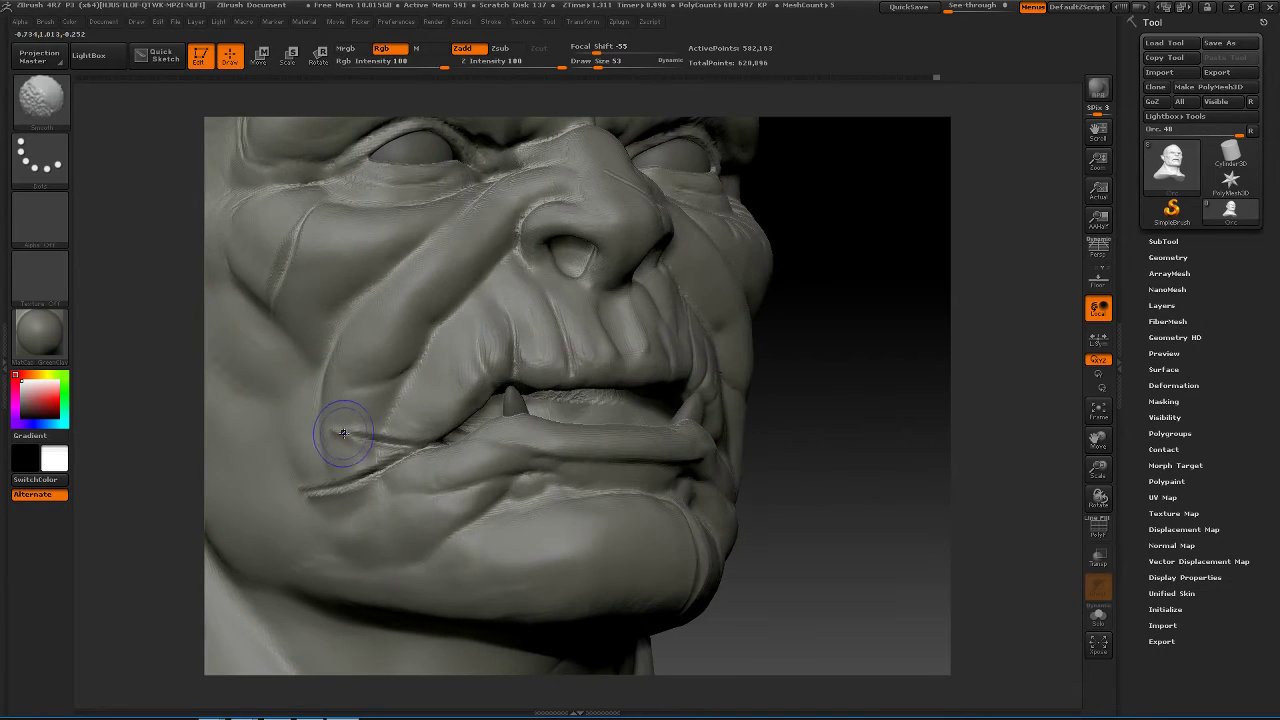
- Sharpen both creases at the right mouth corner using the Pinch brush with draw size 19, then enlarge it to 65
{"action": "key", "text": "b"}
{"action": "key", "text": "p"}
{"action": "key", "text": "i"}
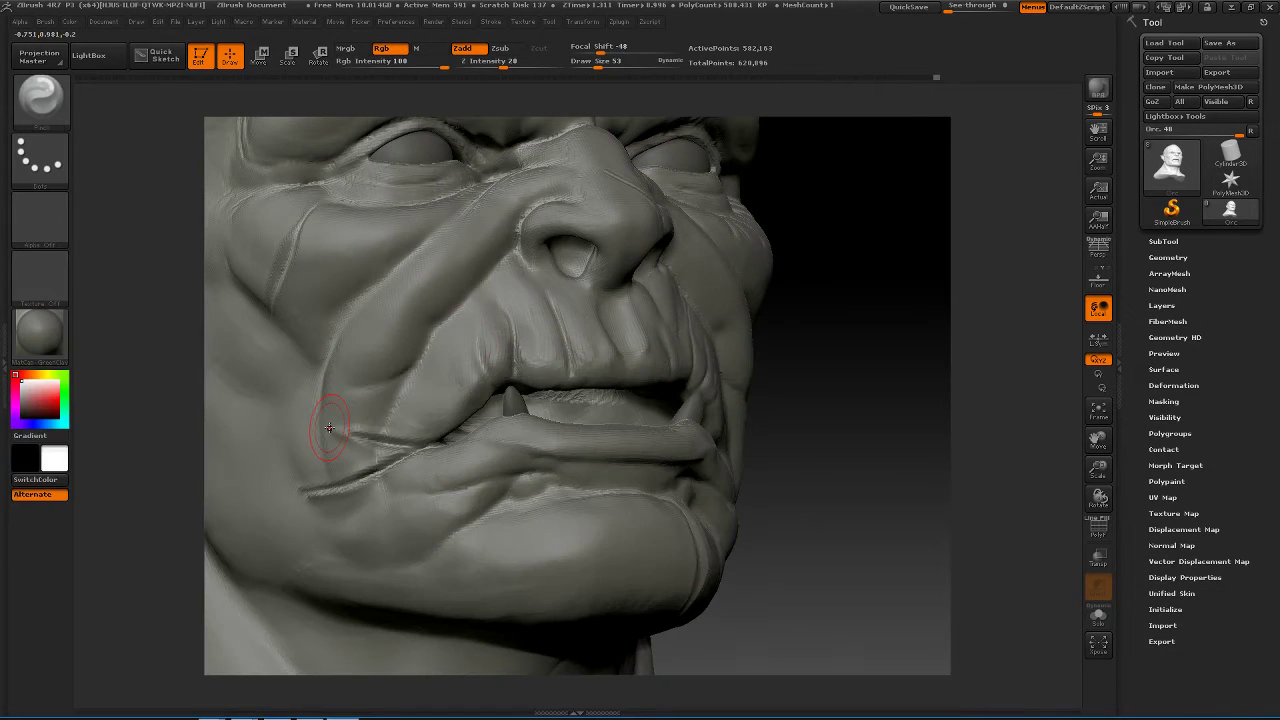
{"action": "key", "text": "space"}
{"action": "left_click_drag", "start_coordinate": [410, 429], "coordinate": [405, 433]}
{"action": "key", "text": "space"}
{"action": "left_click_drag", "start_coordinate": [360, 440], "coordinate": [391, 456]}
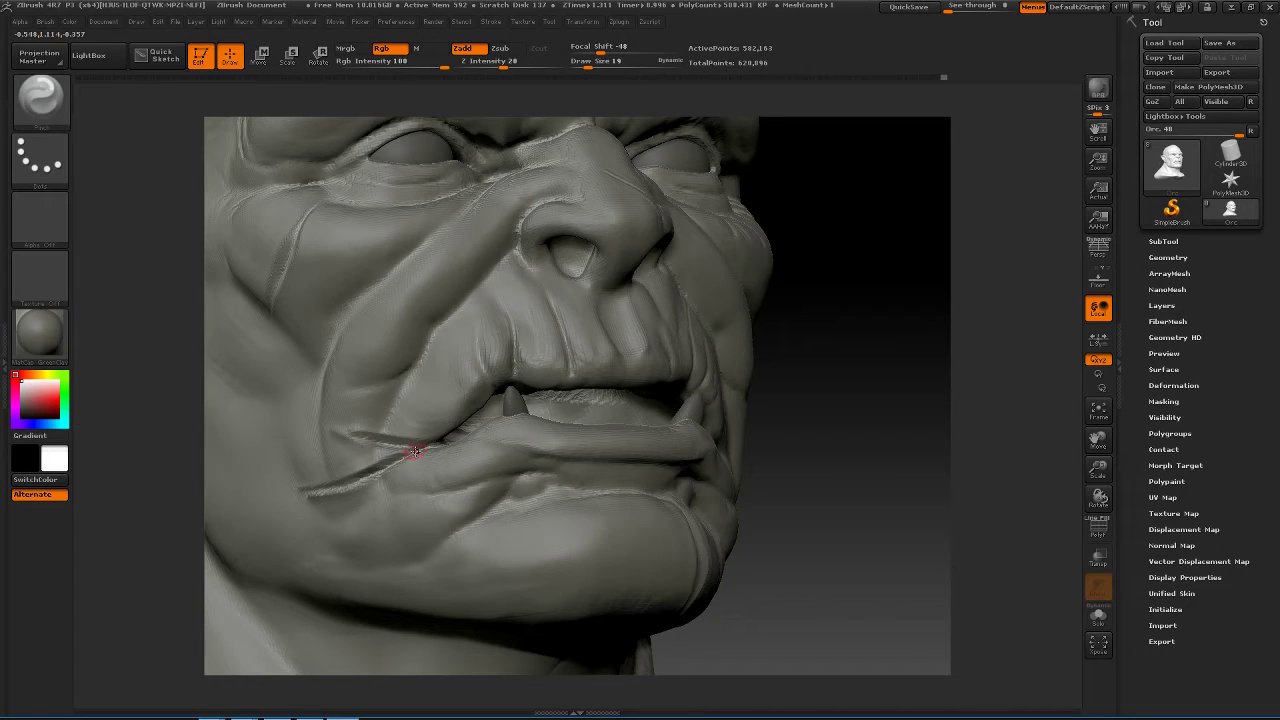
{"action": "left_click_drag", "start_coordinate": [384, 474], "coordinate": [300, 491]}
{"action": "left_click_drag", "start_coordinate": [449, 437], "coordinate": [361, 482]}
{"action": "left_click_drag", "start_coordinate": [895, 410], "coordinate": [790, 405]}
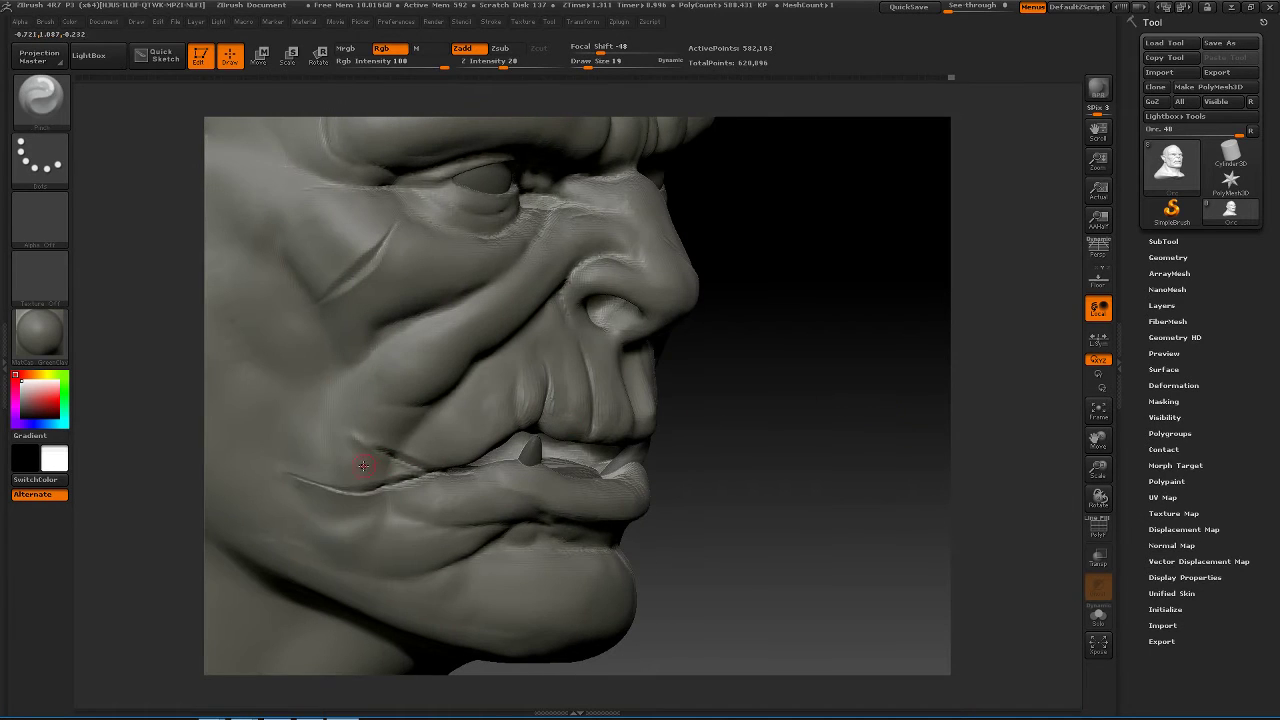
{"action": "key", "text": "space"}
{"action": "left_click_drag", "start_coordinate": [384, 451], "coordinate": [394, 451]}
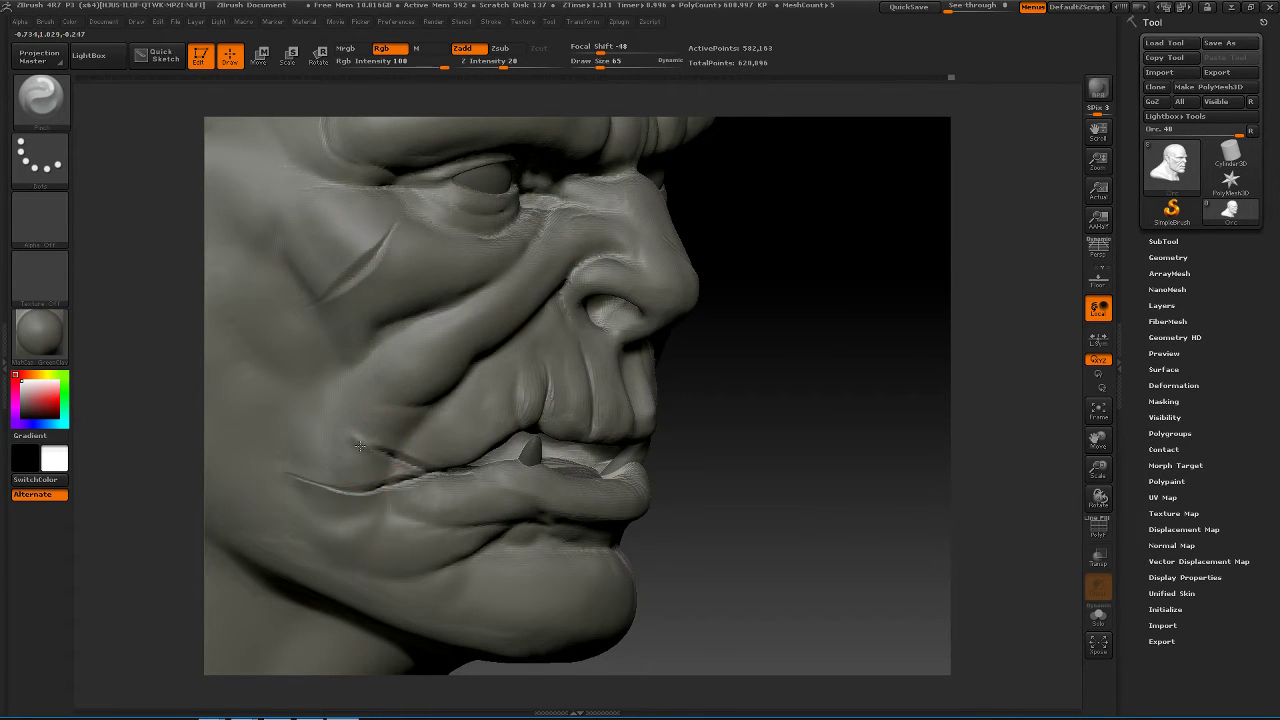
- Switch to the Move brush with draw size 72 and reshape the skin between the two creases at the right mouth corner
{"action": "key", "text": "b"}
{"action": "key", "text": "m"}
{"action": "key", "text": "v"}
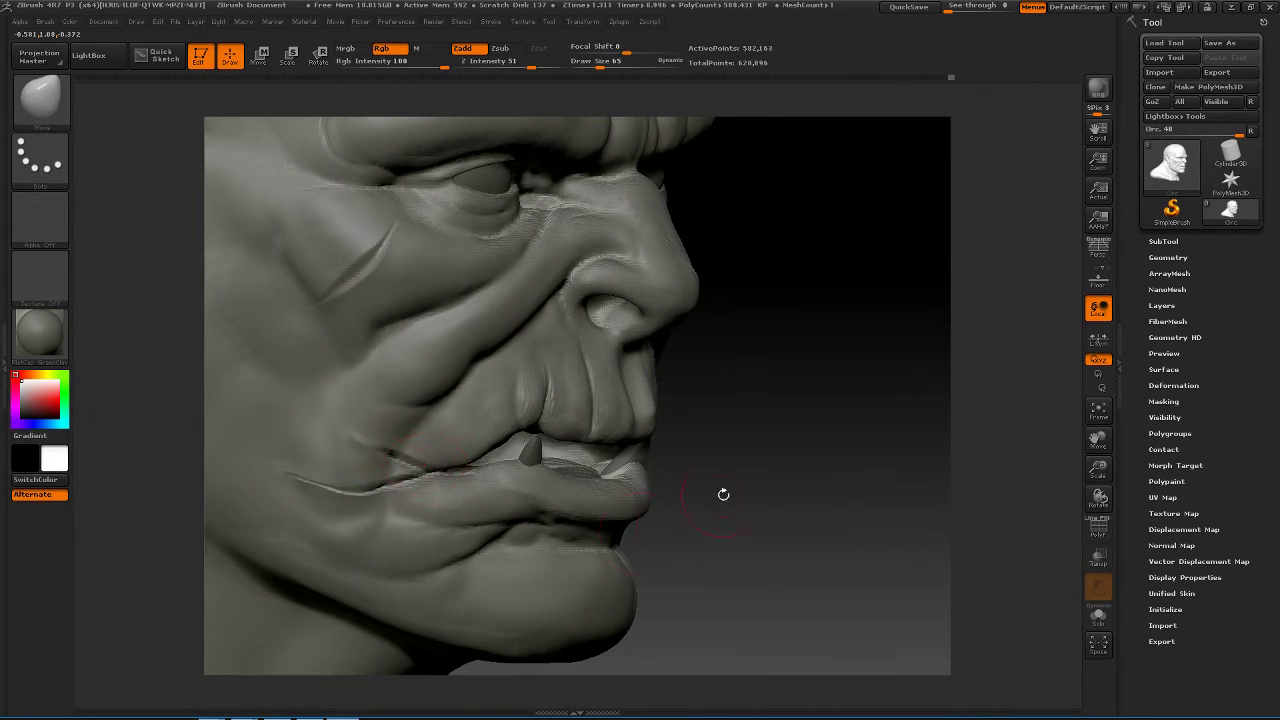
{"action": "left_click_drag", "start_coordinate": [838, 455], "coordinate": [811, 423]}
{"action": "key", "text": "space"}
{"action": "left_click_drag", "start_coordinate": [628, 418], "coordinate": [625, 420]}
{"action": "key", "text": "space"}
{"action": "left_click_drag", "start_coordinate": [857, 417], "coordinate": [863, 417]}
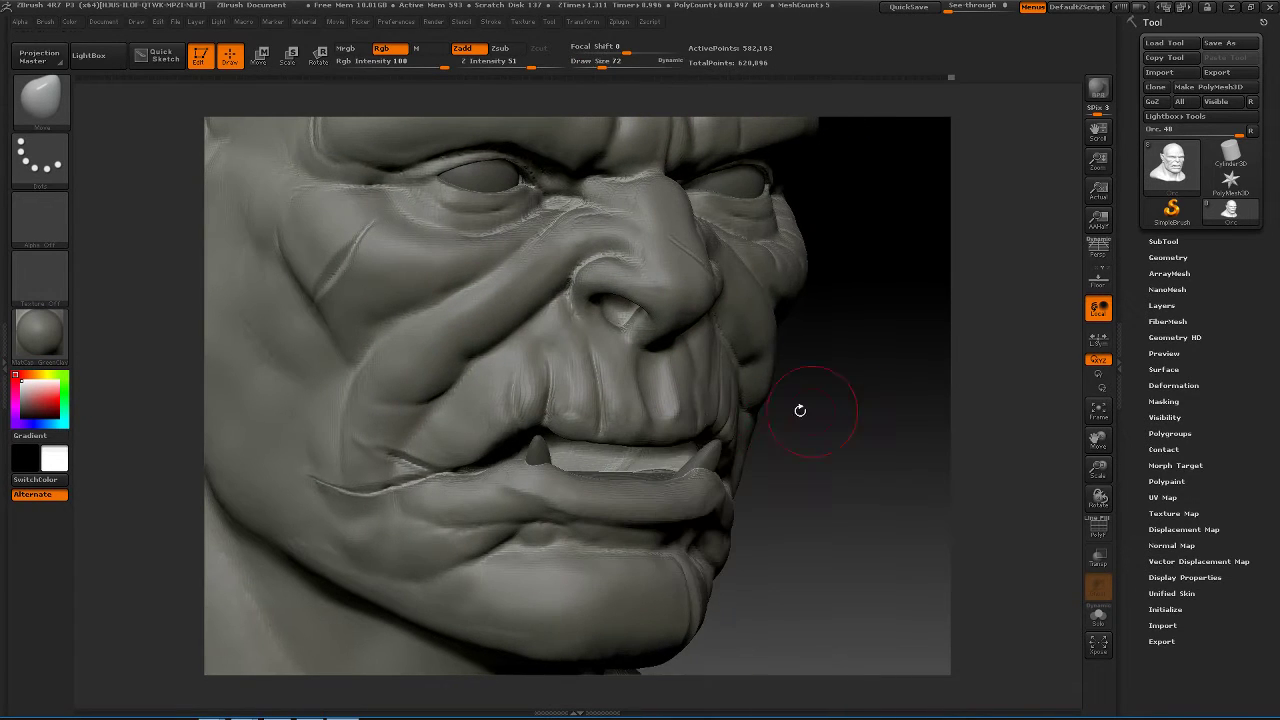
{"action": "mouse_move", "coordinate": [371, 478]}
{"action": "left_mouse_down"}
{"action": "mouse_move", "coordinate": [411, 487]}
{"action": "mouse_move", "coordinate": [454, 461]}
{"action": "left_mouse_up"}
- Reduce the Move brush's draw size to 42 and adjust the upper lip edge near the right mouth corner
{"action": "key", "text": "space"}
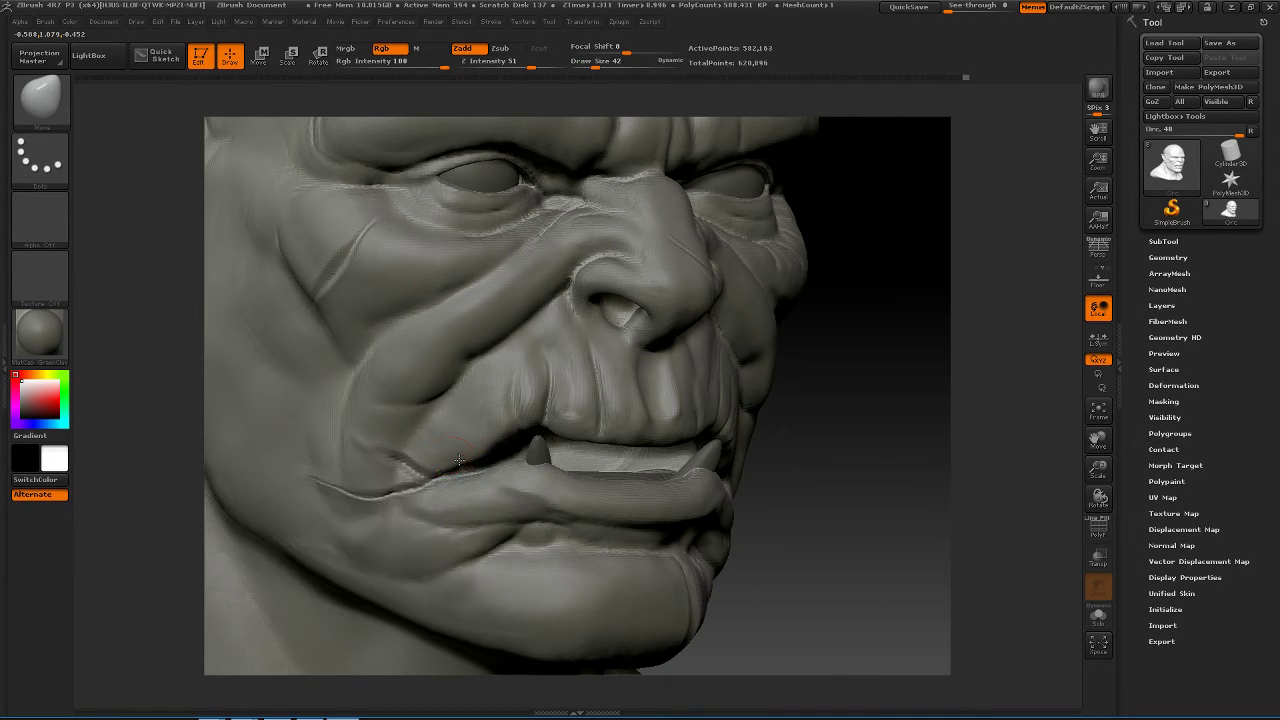
{"action": "mouse_move", "coordinate": [834, 451]}
{"action": "left_mouse_down"}
{"action": "mouse_move", "coordinate": [851, 437]}
{"action": "mouse_move", "coordinate": [827, 450]}
{"action": "left_mouse_up"}
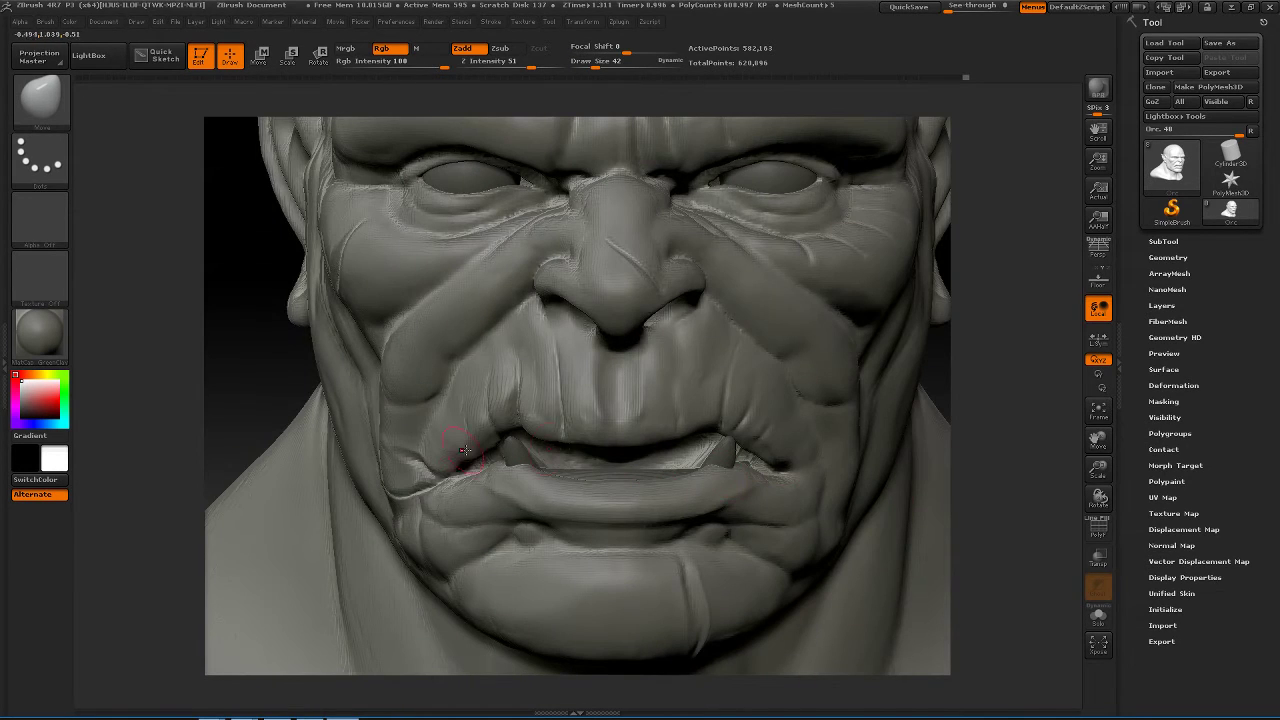
{"action": "mouse_move", "coordinate": [984, 396]}
{"action": "left_mouse_down", "text": "alt"}
{"action": "mouse_move", "coordinate": [893, 373]}
{"action": "mouse_move", "coordinate": [915, 381]}
{"action": "left_mouse_up", "text": "alt"}
{"action": "mouse_move", "coordinate": [824, 396]}
{"action": "left_mouse_down"}
{"action": "mouse_move", "coordinate": [888, 414]}
{"action": "mouse_move", "coordinate": [892, 450]}
{"action": "left_mouse_up"}
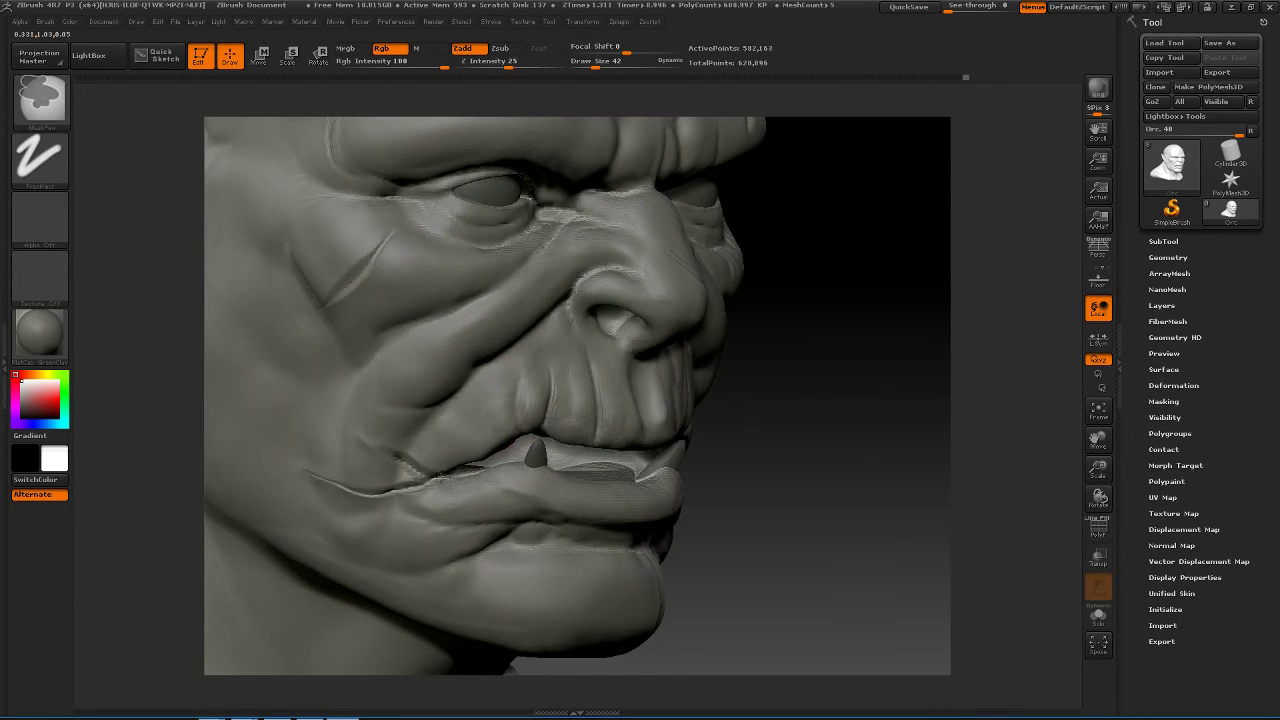
- Mask the lower cheek fold and outer upper lip above the right mouth corner crease
{"action": "left_click_drag", "start_coordinate": [183, 260], "coordinate": [217, 273], "text": "ctrl"}
{"action": "left_click", "coordinate": [40, 160], "text": "ctrl"}
{"action": "left_click", "coordinate": [310, 176], "text": "ctrl"}
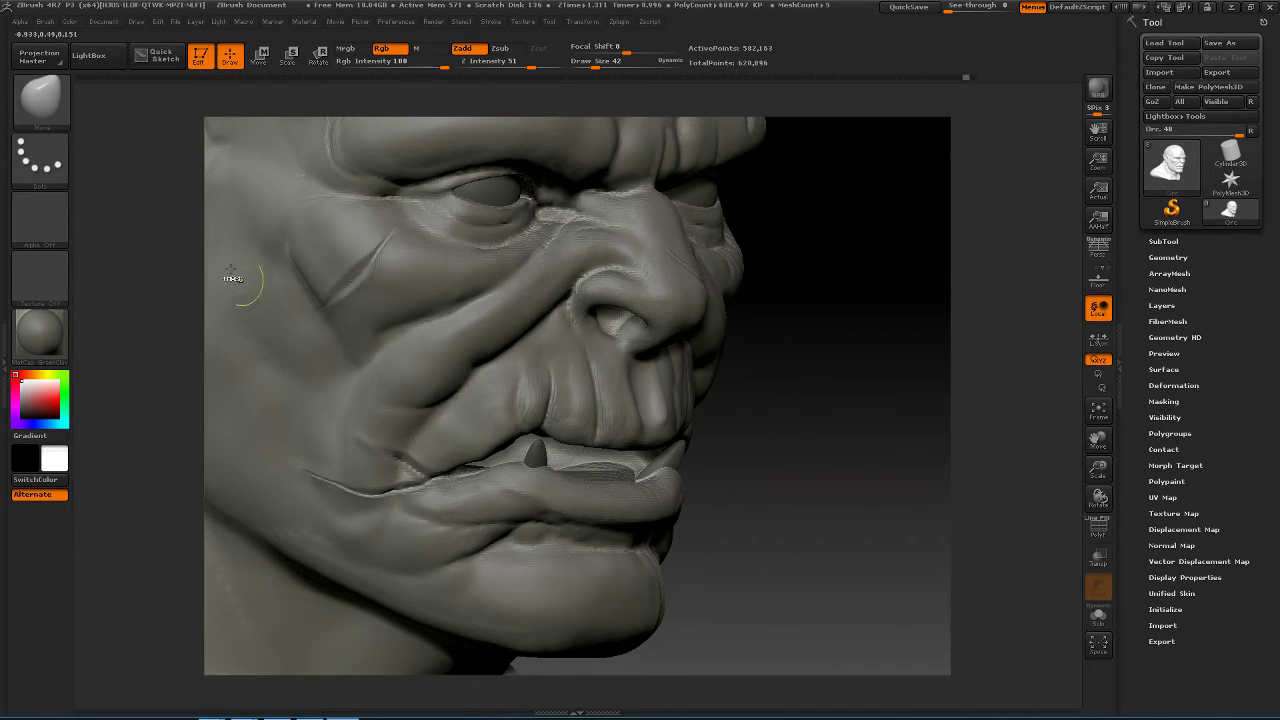
{"action": "left_click", "coordinate": [45, 100], "text": "ctrl"}
{"action": "mouse_move", "coordinate": [487, 465]}
{"action": "left_mouse_down", "text": "ctrl"}
{"action": "mouse_move", "coordinate": [528, 437]}
{"action": "mouse_move", "coordinate": [458, 466]}
{"action": "mouse_move", "coordinate": [416, 462]}
{"action": "mouse_move", "coordinate": [350, 402]}
{"action": "mouse_move", "coordinate": [498, 425]}
{"action": "left_mouse_up", "text": "ctrl"}
{"action": "left_click_drag", "start_coordinate": [1037, 517], "coordinate": [843, 484]}
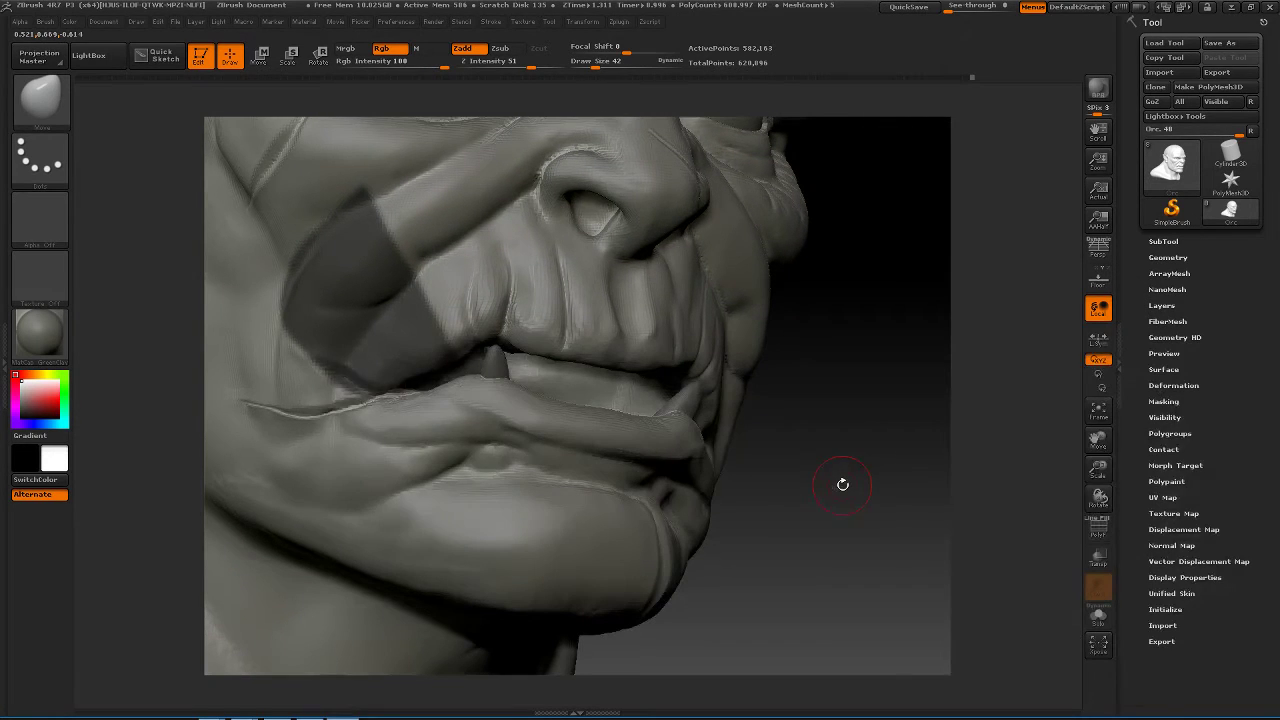
- Set the Move brush's draw size to 75 and reshape the unmasked skin below the right mouth corner crease
{"action": "right_click", "coordinate": [441, 378]}
{"action": "left_click", "coordinate": [442, 377]}
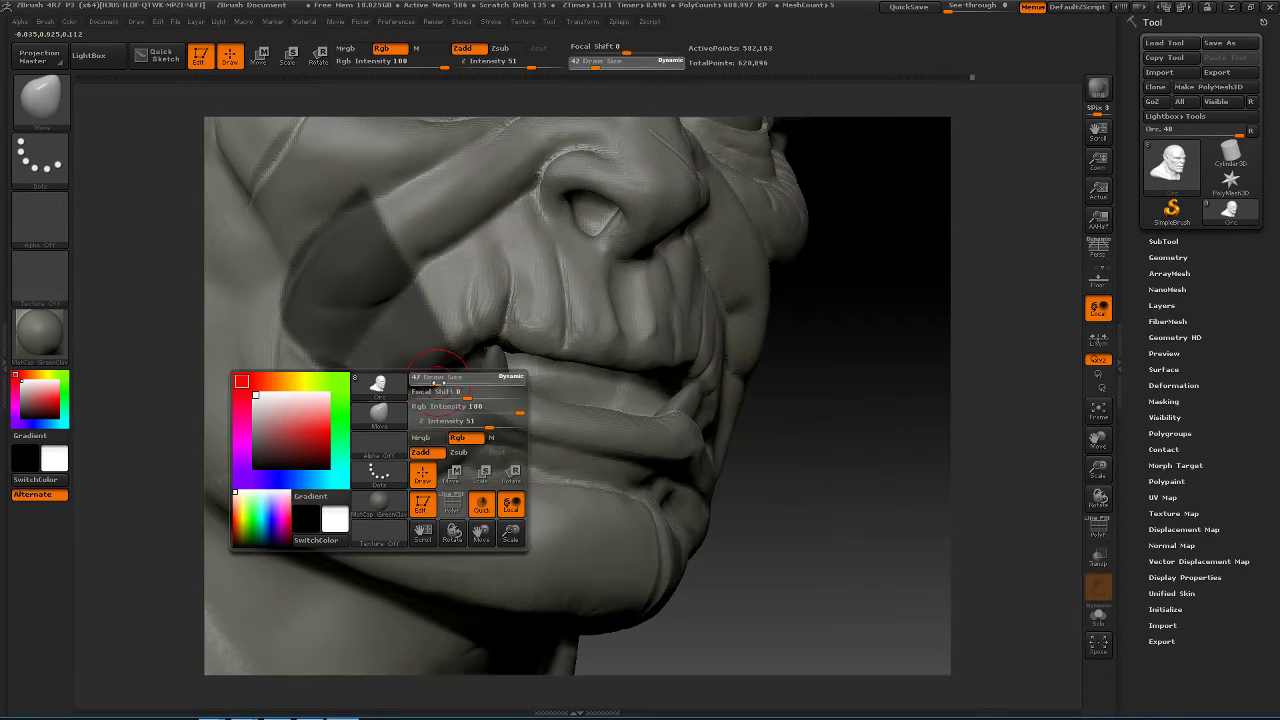
{"action": "left_click_drag", "start_coordinate": [405, 397], "coordinate": [370, 402]}
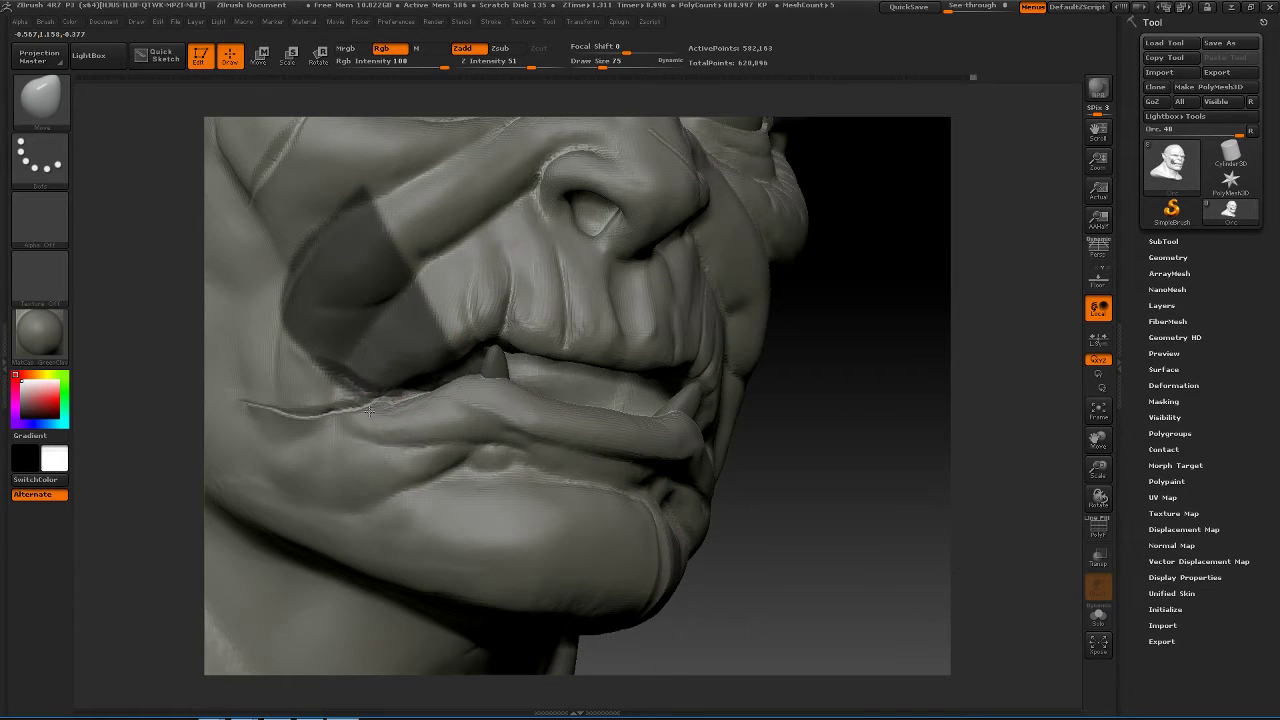
{"action": "mouse_move", "coordinate": [843, 400]}
{"action": "left_mouse_down"}
{"action": "mouse_move", "coordinate": [870, 402]}
{"action": "mouse_move", "coordinate": [829, 400]}
{"action": "mouse_move", "coordinate": [811, 415]}
{"action": "mouse_move", "coordinate": [831, 420]}
{"action": "mouse_move", "coordinate": [790, 410]}
{"action": "left_mouse_up"}
- Deepen the right mouth corner along the mask edge using Dam_Standard with draw size 75, clear the mask and carve creases above the corner
{"action": "key", "text": "b"}
{"action": "key", "text": "d"}
{"action": "key", "text": "s"}
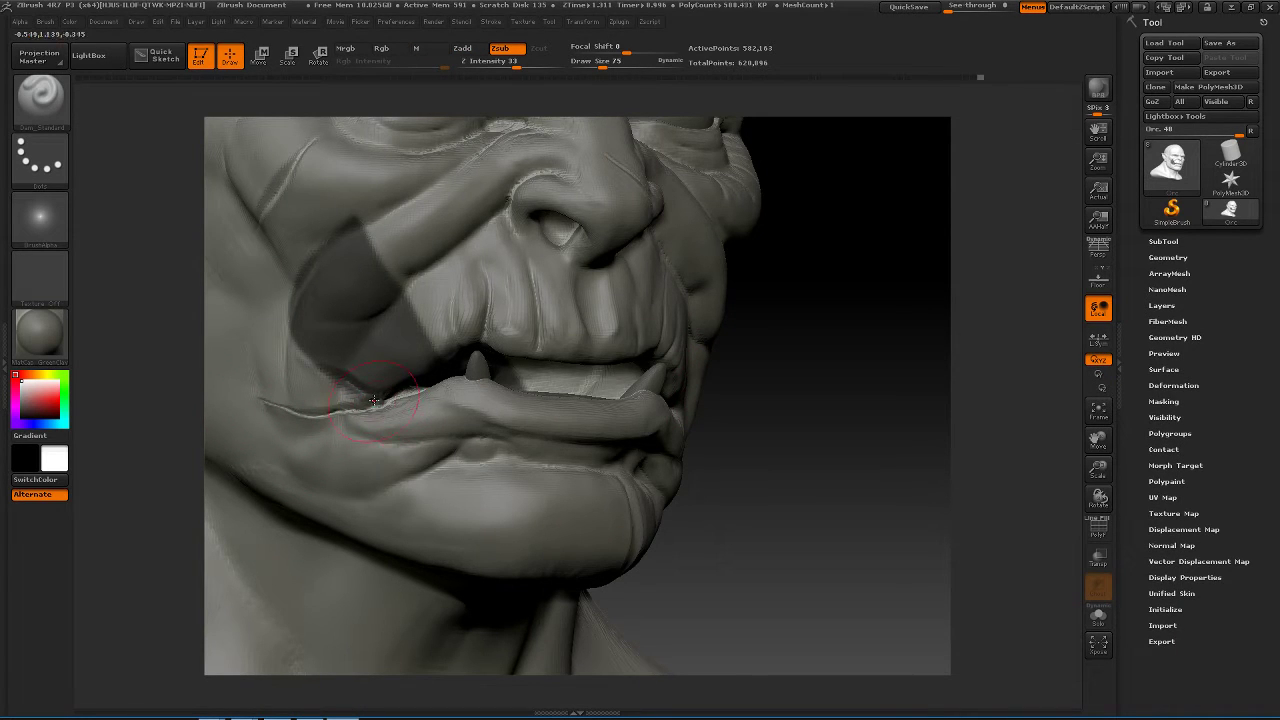
{"action": "mouse_move", "coordinate": [826, 366]}
{"action": "left_mouse_down"}
{"action": "mouse_move", "coordinate": [851, 366]}
{"action": "mouse_move", "coordinate": [795, 350]}
{"action": "mouse_move", "coordinate": [834, 351]}
{"action": "mouse_move", "coordinate": [636, 382]}
{"action": "left_mouse_up"}
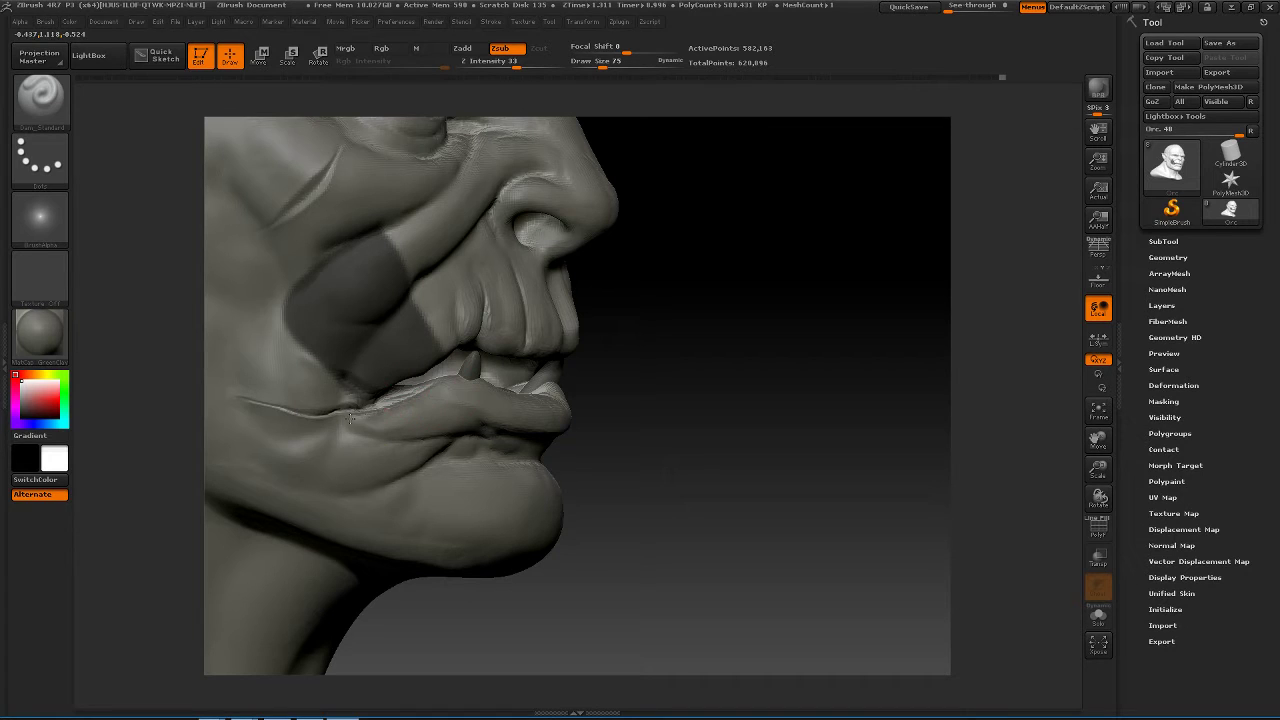
{"action": "mouse_move", "coordinate": [745, 372]}
{"action": "left_mouse_down"}
{"action": "mouse_move", "coordinate": [790, 380]}
{"action": "mouse_move", "coordinate": [754, 406]}
{"action": "mouse_move", "coordinate": [728, 455]}
{"action": "left_mouse_up"}
{"action": "mouse_move", "coordinate": [795, 345]}
{"action": "left_mouse_down"}
{"action": "mouse_move", "coordinate": [726, 331]}
{"action": "mouse_move", "coordinate": [768, 300]}
{"action": "mouse_move", "coordinate": [734, 283]}
{"action": "mouse_move", "coordinate": [862, 330]}
{"action": "mouse_move", "coordinate": [600, 352]}
{"action": "left_mouse_up"}
{"action": "left_click_drag", "start_coordinate": [398, 392], "coordinate": [367, 378]}
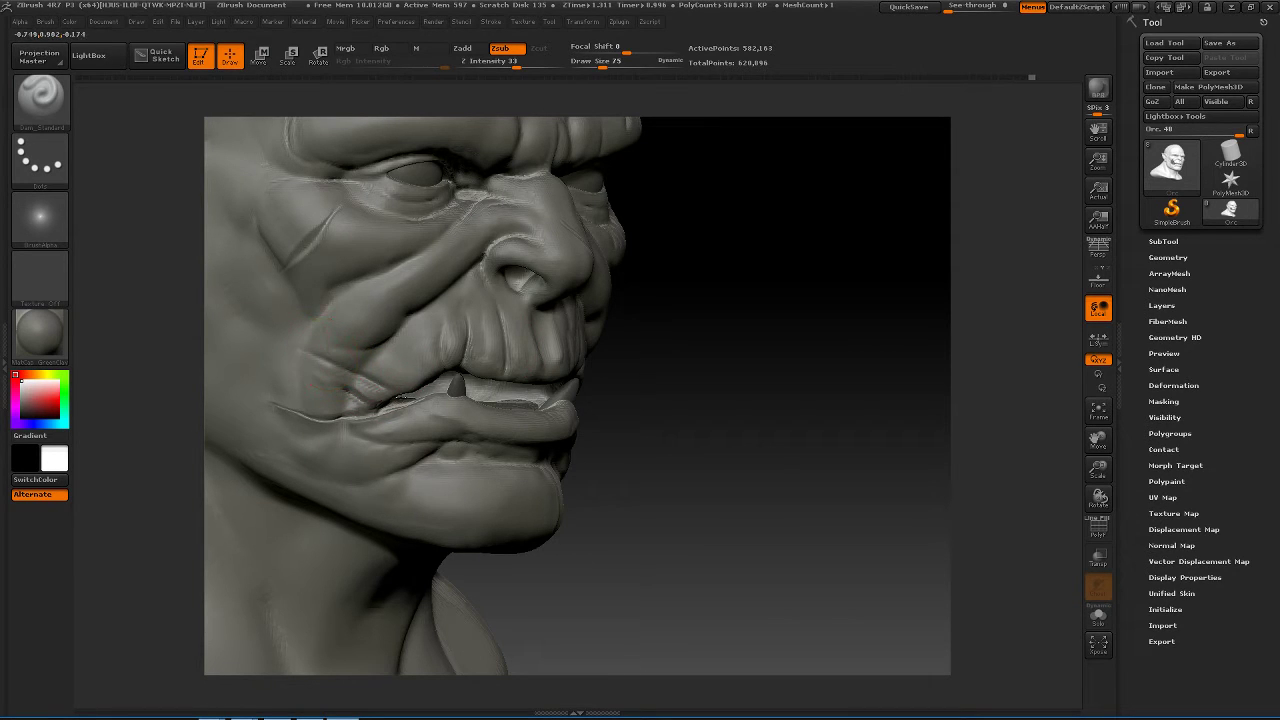
- Refine the crease ends at the right mouth corner using Dam_Standard with draw size 26 and smooth the adjoining skin
{"action": "mouse_move", "coordinate": [766, 357]}
{"action": "left_mouse_down"}
{"action": "mouse_move", "coordinate": [794, 363]}
{"action": "mouse_move", "coordinate": [660, 358]}
{"action": "left_mouse_up"}
{"action": "key", "text": "space"}
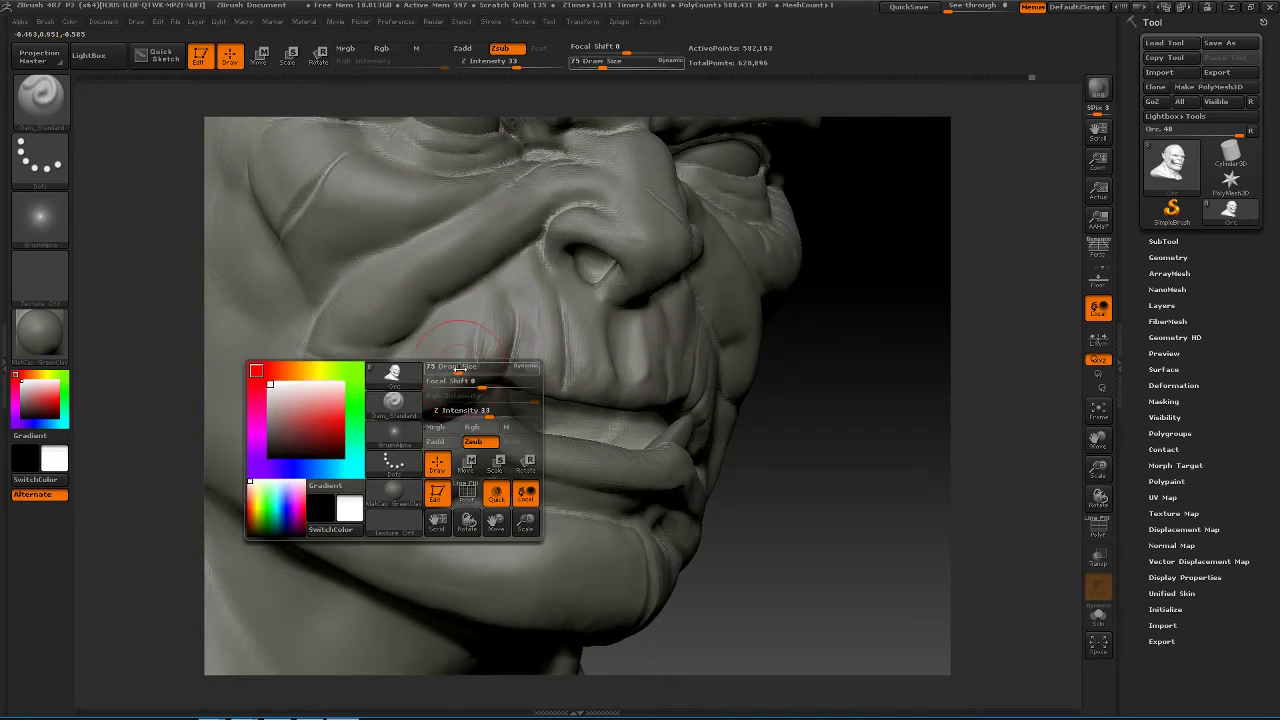
{"action": "mouse_move", "coordinate": [458, 368]}
{"action": "left_mouse_down"}
{"action": "mouse_move", "coordinate": [430, 362]}
{"action": "mouse_move", "coordinate": [399, 405]}
{"action": "left_mouse_up"}
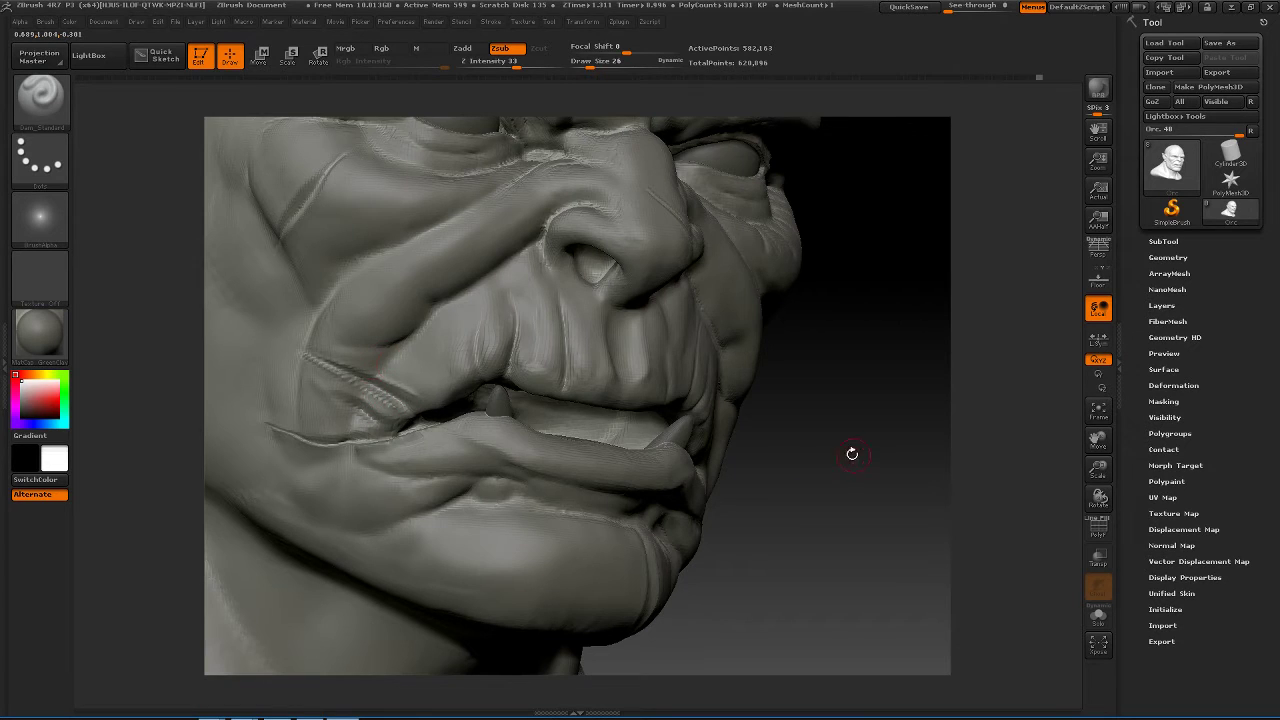
{"action": "left_click_drag", "start_coordinate": [851, 451], "coordinate": [754, 431]}
{"action": "key", "text": "ctrl"}
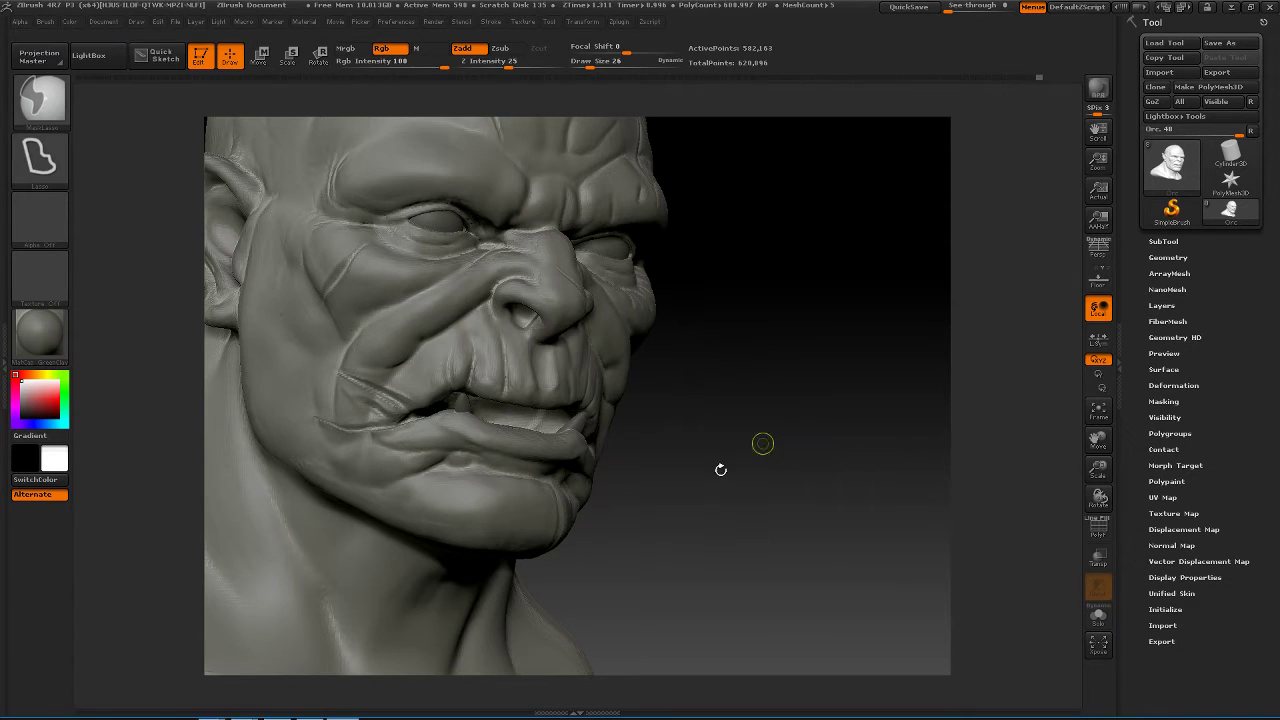
{"action": "left_click_drag", "start_coordinate": [731, 480], "coordinate": [737, 580], "text": "alt"}
{"action": "mouse_move", "coordinate": [298, 350]}
{"action": "left_mouse_down", "text": "shift"}
{"action": "mouse_move", "coordinate": [314, 363]}
{"action": "mouse_move", "coordinate": [300, 338]}
{"action": "mouse_move", "coordinate": [364, 380]}
{"action": "left_mouse_up", "text": "shift"}
- Tighten the creases above the right mouth corner using the Pinch brush with draw size 32
{"action": "key", "text": "b"}
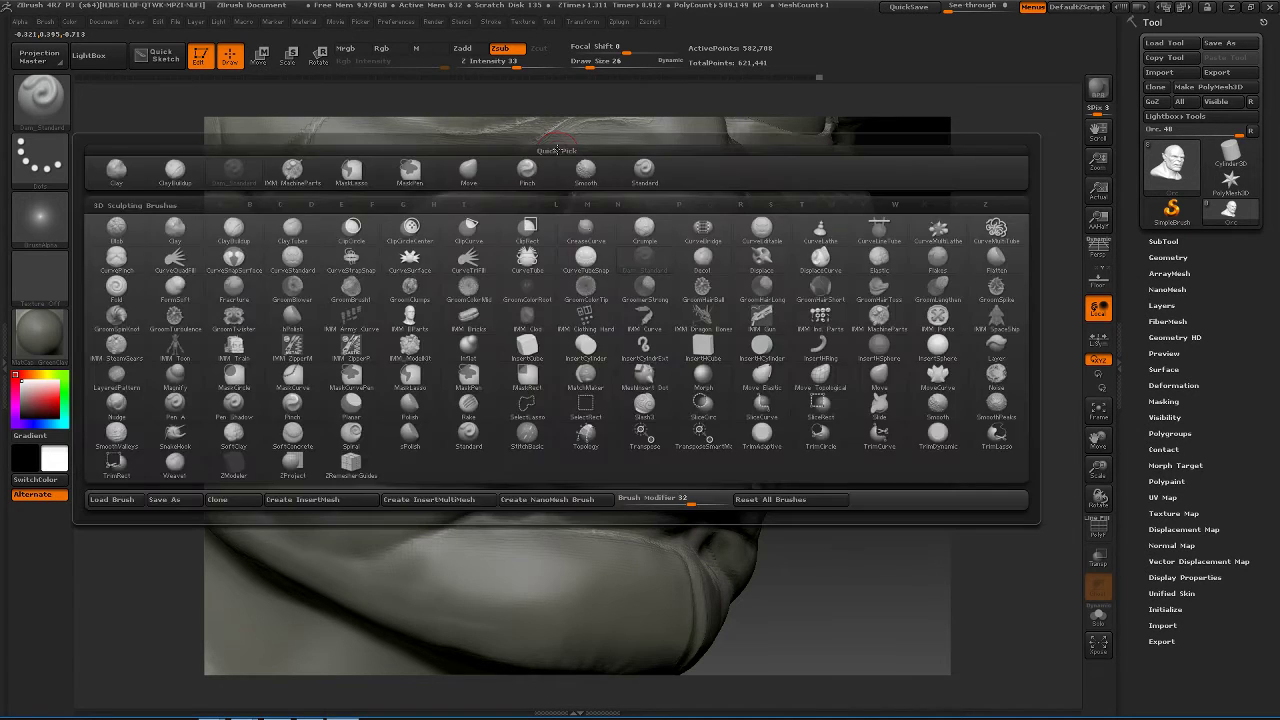
{"action": "key", "text": "p"}
{"action": "key", "text": "i"}
{"action": "key", "text": "space"}
{"action": "left_click_drag", "start_coordinate": [339, 277], "coordinate": [342, 277]}
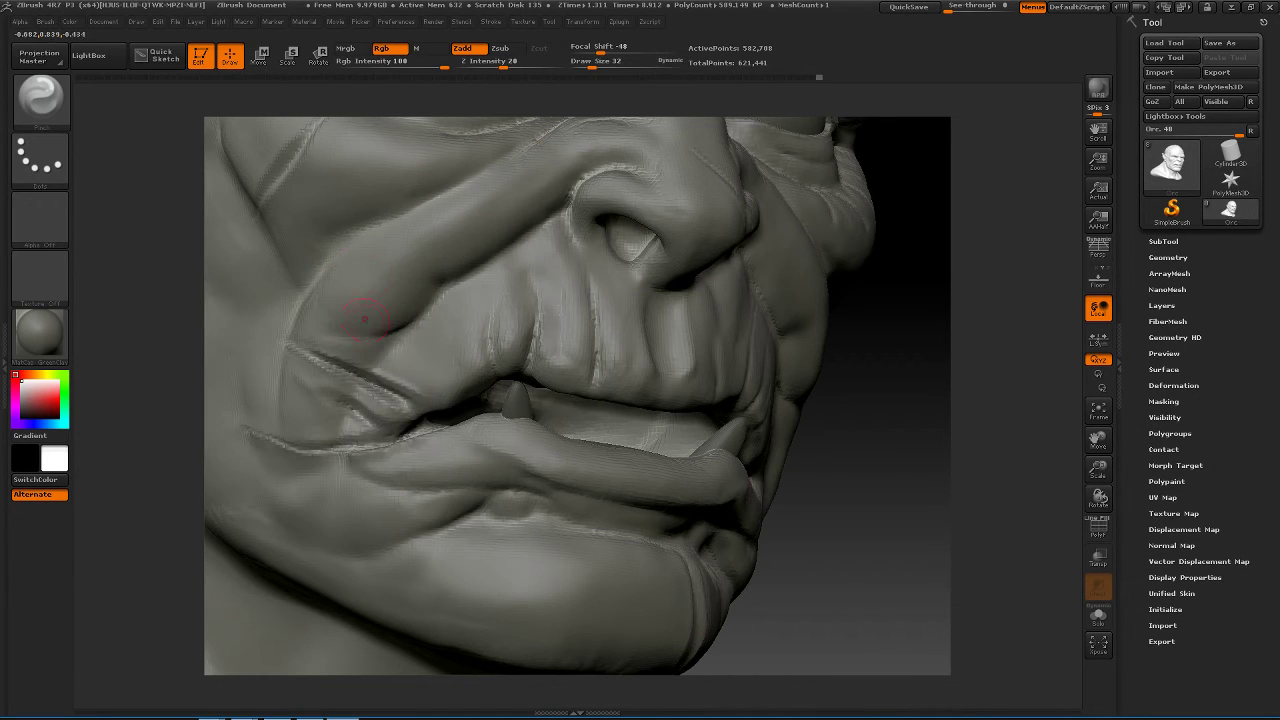
{"action": "left_click_drag", "start_coordinate": [414, 389], "coordinate": [375, 397]}
{"action": "left_click_drag", "start_coordinate": [380, 390], "coordinate": [384, 390]}
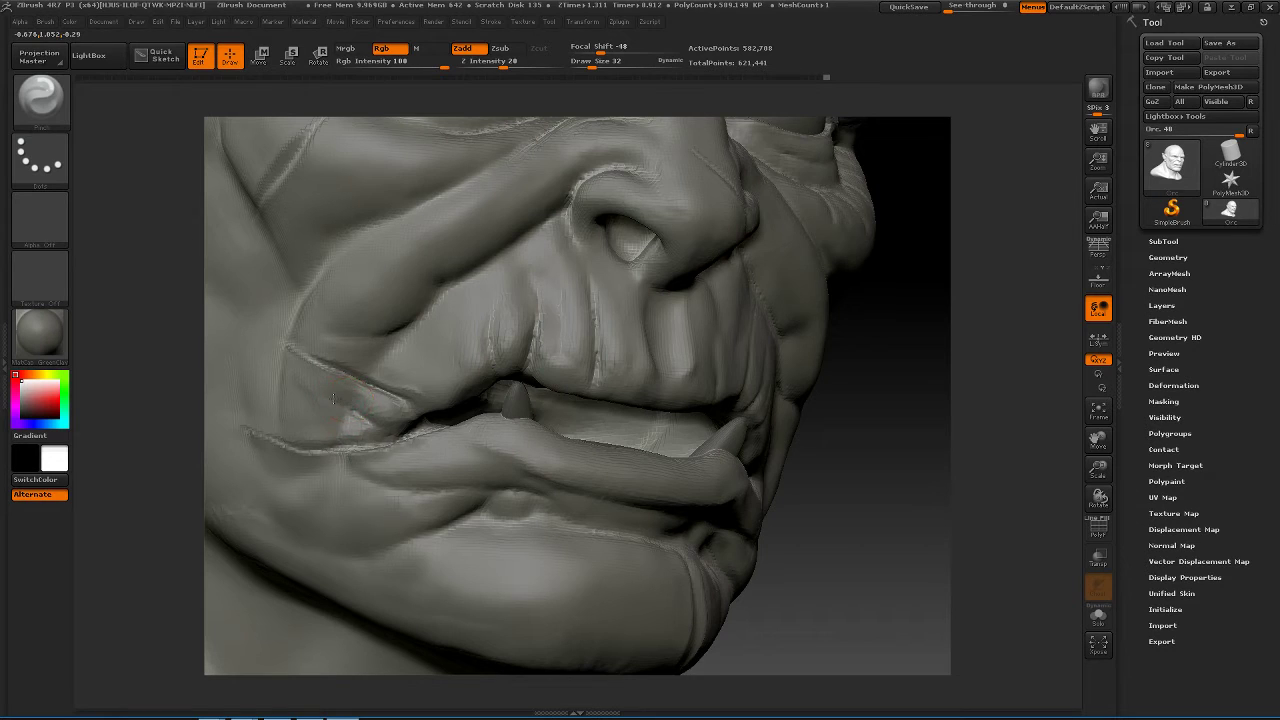
- Build up the skin between the right mouth corner creases with ClayBuildup at draw size 32 and smooth the new volume
{"action": "left_click_drag", "start_coordinate": [842, 452], "coordinate": [820, 443]}
{"action": "key", "text": "b"}
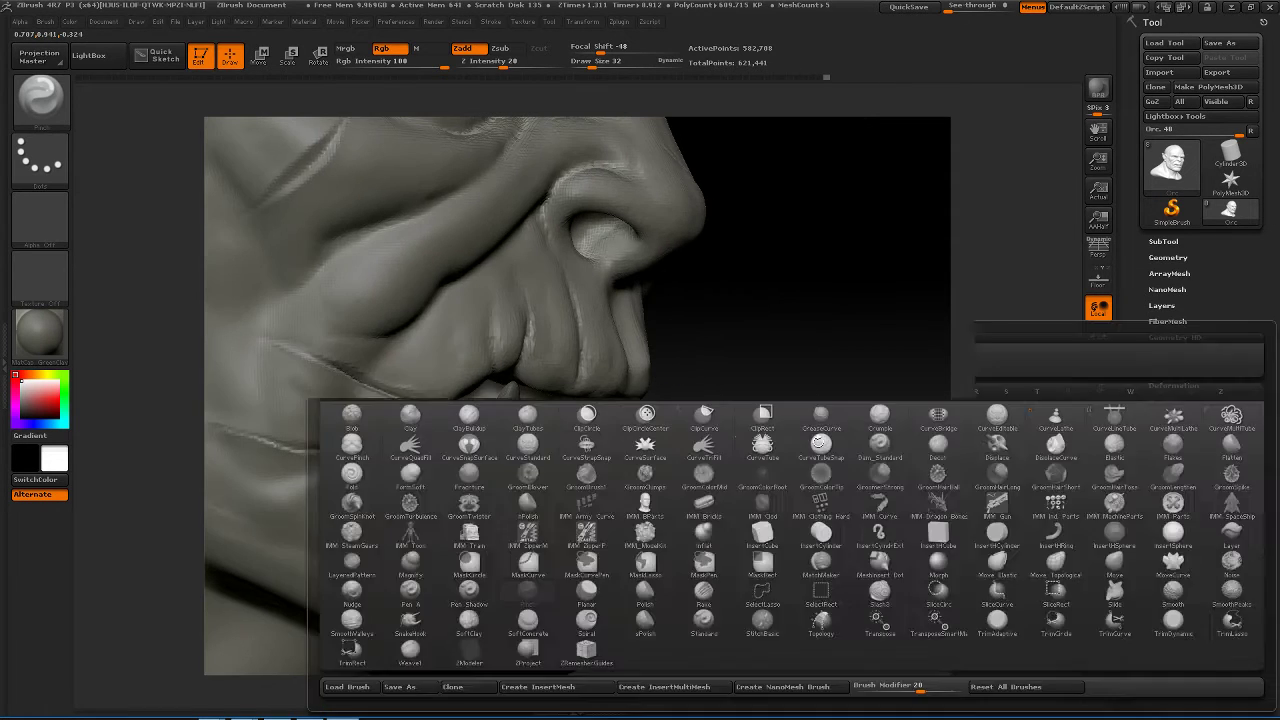
{"action": "key", "text": "c"}
{"action": "key", "text": "b"}
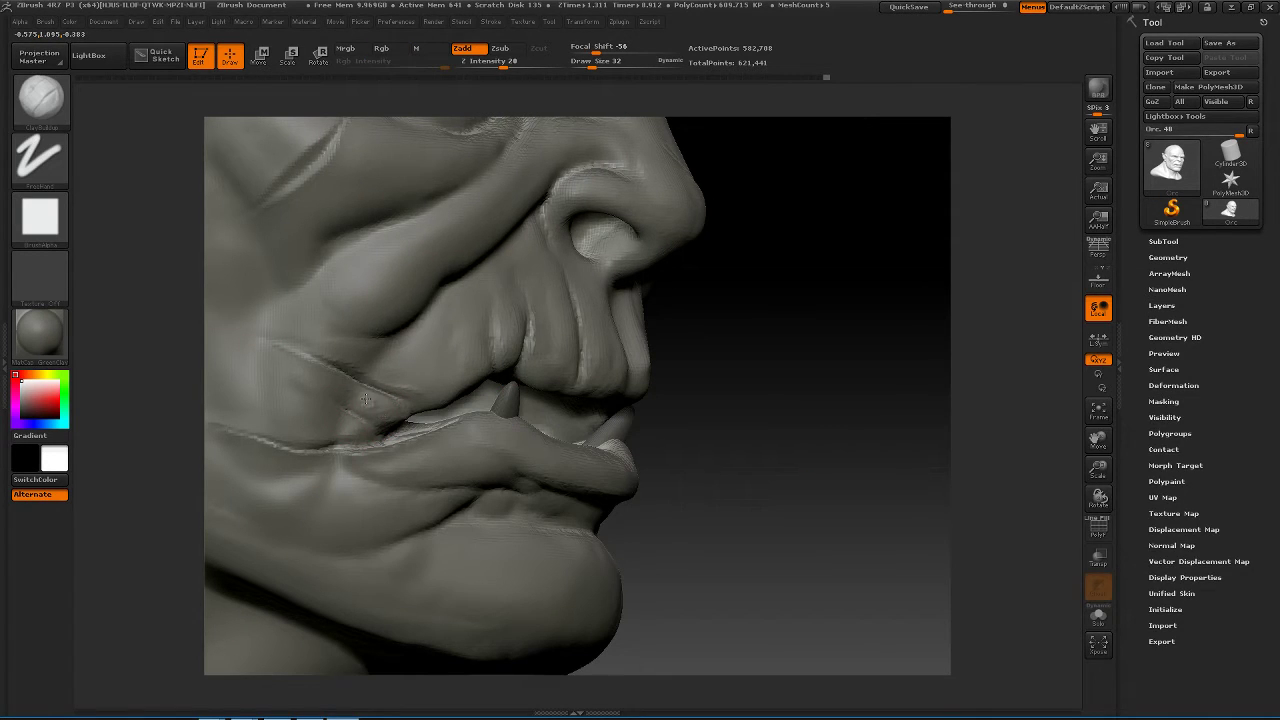
{"action": "left_click_drag", "start_coordinate": [365, 411], "coordinate": [311, 426]}
{"action": "left_click_drag", "start_coordinate": [306, 398], "coordinate": [277, 405], "text": "shift"}
{"action": "key", "text": "shift"}
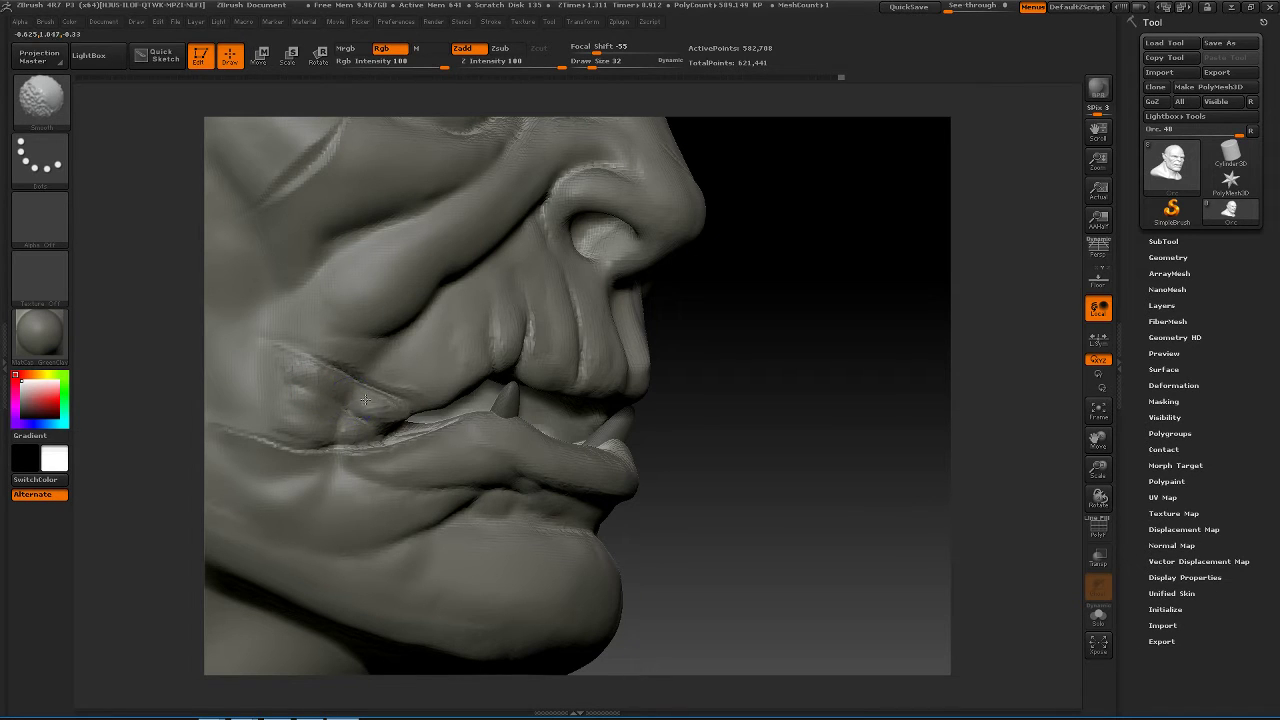
{"action": "left_click_drag", "start_coordinate": [395, 325], "coordinate": [371, 357], "text": "shift"}
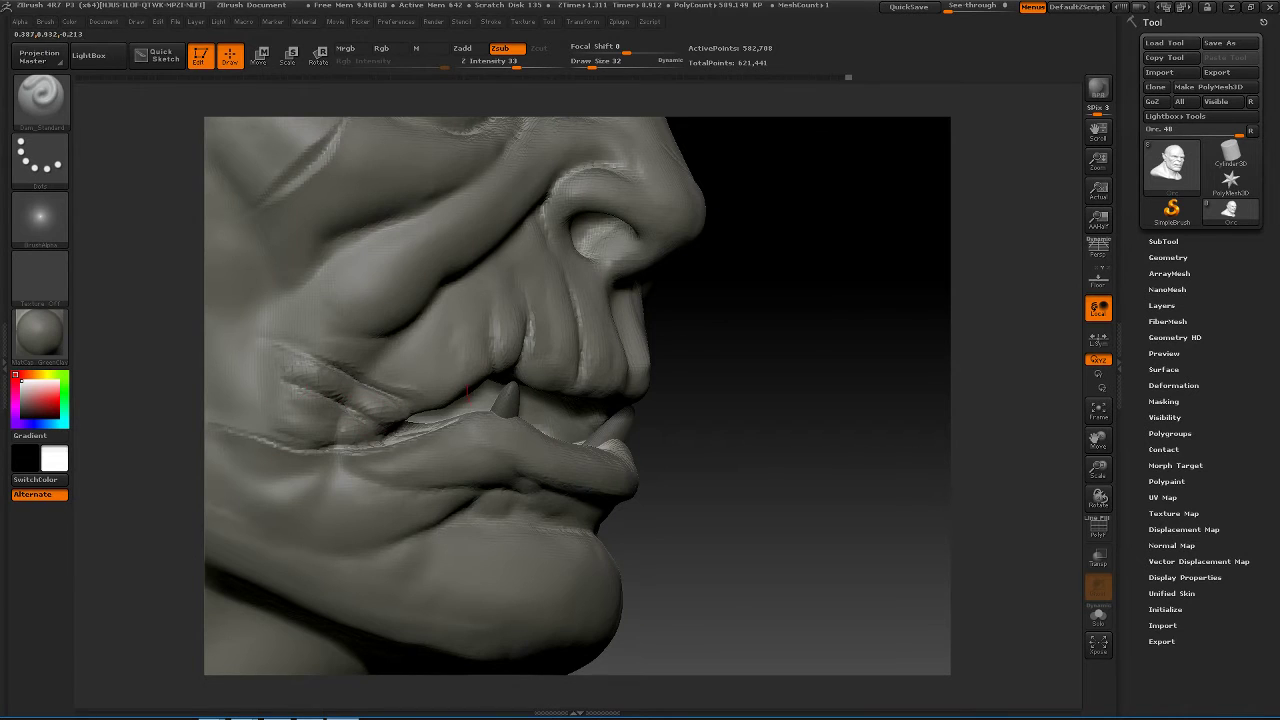
- Mask the lower lip and chin, and work the unmasked skin above the right mouth corner with hPolish at draw size 32
{"action": "left_click_drag", "start_coordinate": [760, 371], "coordinate": [836, 335]}
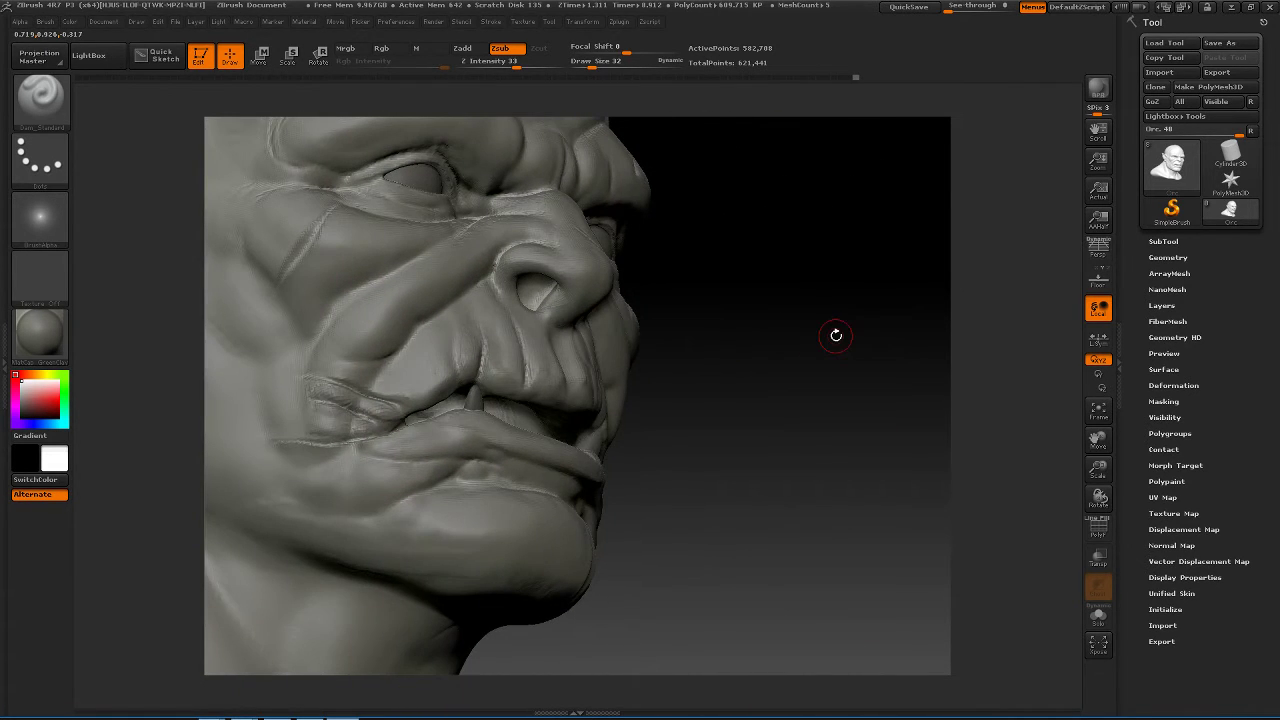
{"action": "key", "text": "ctrl+shift"}
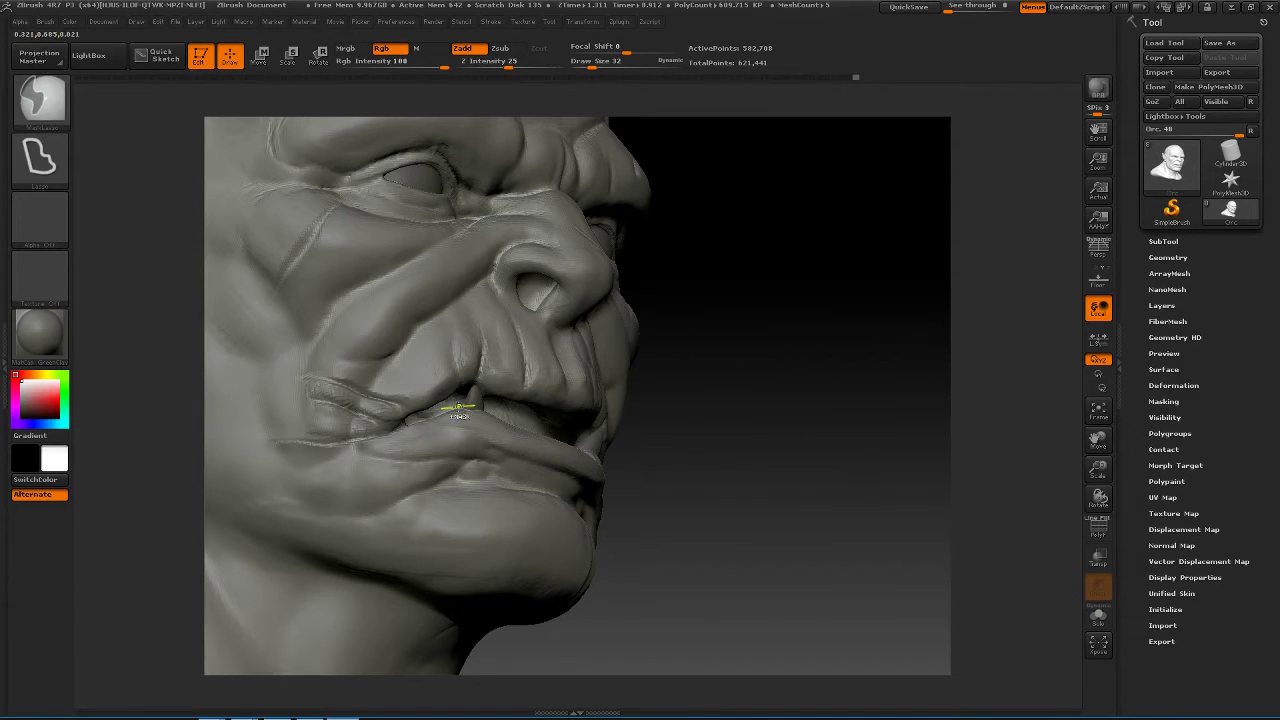
{"action": "left_click_drag", "start_coordinate": [680, 420], "coordinate": [771, 449], "text": "shift"}
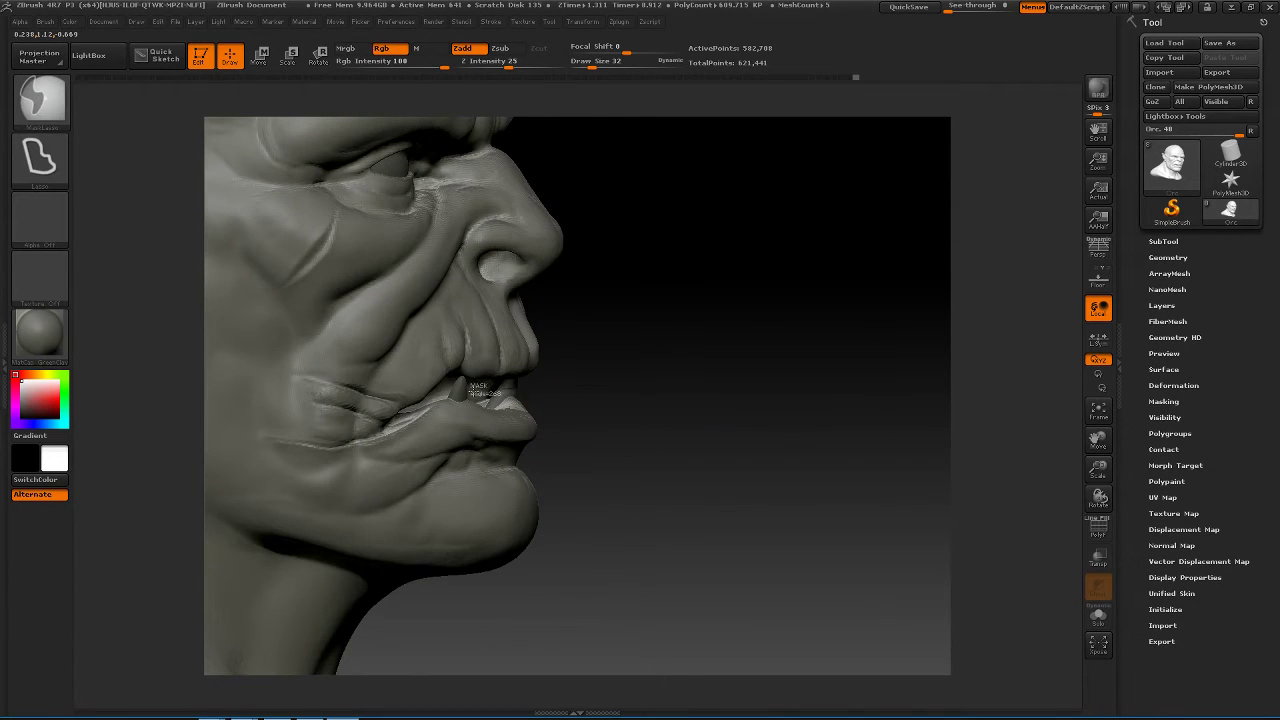
{"action": "mouse_move", "coordinate": [470, 390]}
{"action": "left_mouse_down", "text": "ctrl"}
{"action": "mouse_move", "coordinate": [306, 380]}
{"action": "mouse_move", "coordinate": [549, 433]}
{"action": "left_mouse_up", "text": "ctrl"}
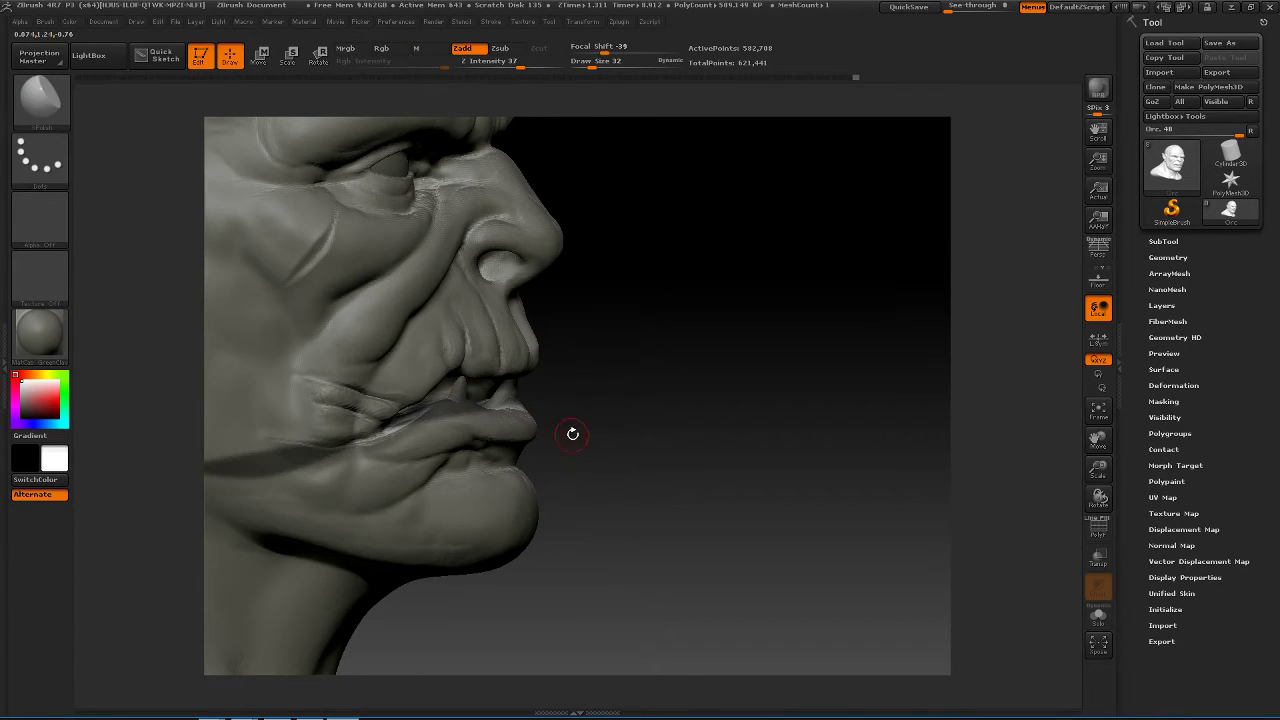
{"action": "left_click_drag", "start_coordinate": [645, 398], "coordinate": [415, 405], "text": "ctrl"}
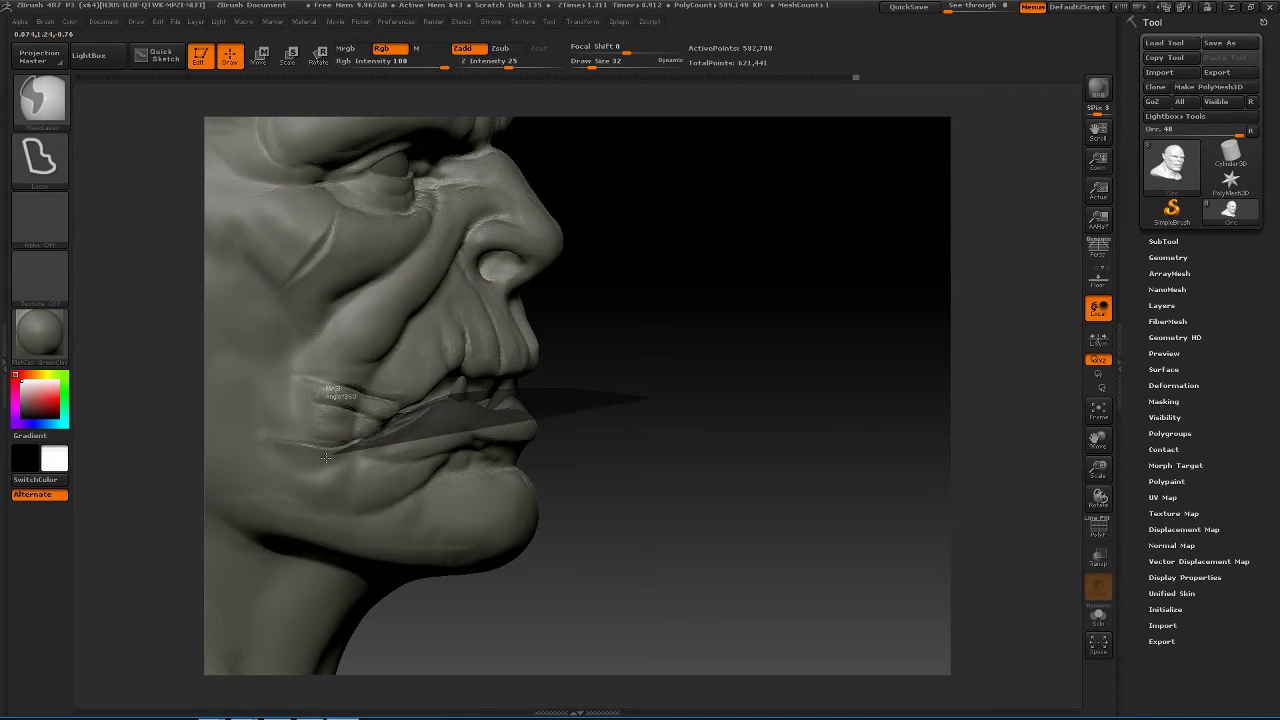
{"action": "mouse_move", "coordinate": [325, 457]}
{"action": "left_mouse_down", "text": "ctrl"}
{"action": "mouse_move", "coordinate": [600, 620]}
{"action": "mouse_move", "coordinate": [560, 420]}
{"action": "left_mouse_up", "text": "ctrl"}
{"action": "mouse_move", "coordinate": [694, 486]}
{"action": "left_mouse_down"}
{"action": "mouse_move", "coordinate": [742, 429]}
{"action": "mouse_move", "coordinate": [850, 432]}
{"action": "mouse_move", "coordinate": [417, 411]}
{"action": "left_mouse_up"}
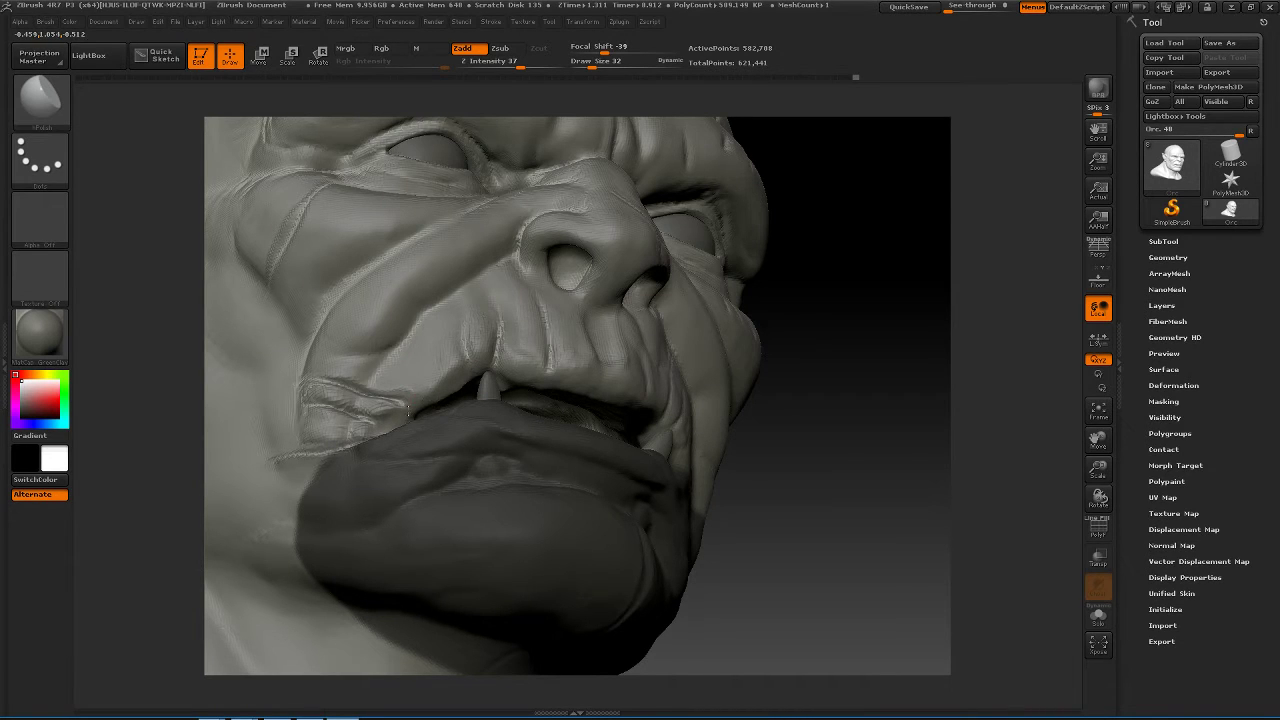
{"action": "left_click_drag", "start_coordinate": [760, 430], "coordinate": [809, 377]}
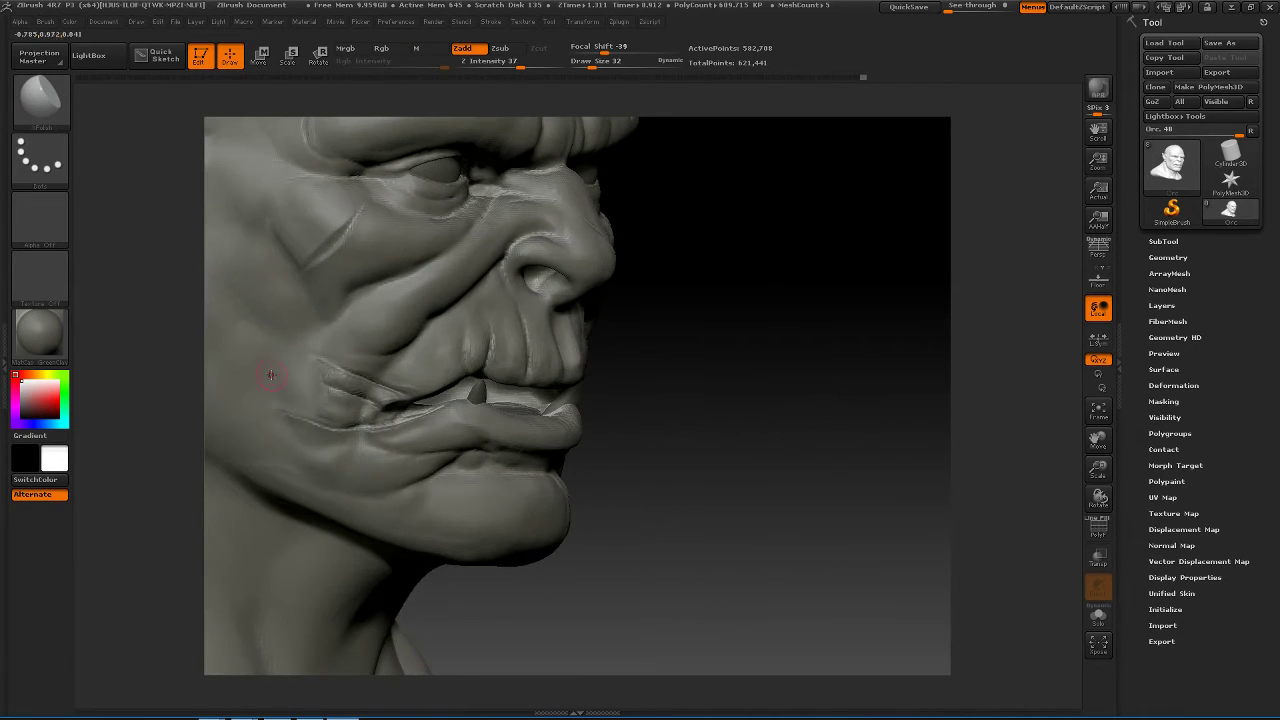
- Smooth the cheek ends of the right mouth corner creases and sharpen the folds with the Pinch brush
{"action": "mouse_move", "coordinate": [271, 371]}
{"action": "left_mouse_down", "text": "shift"}
{"action": "mouse_move", "coordinate": [329, 371]}
{"action": "mouse_move", "coordinate": [328, 350]}
{"action": "mouse_move", "coordinate": [331, 360]}
{"action": "left_mouse_up", "text": "shift"}
{"action": "key", "text": "b"}
{"action": "key", "text": "s"}
{"action": "key", "text": "t"}
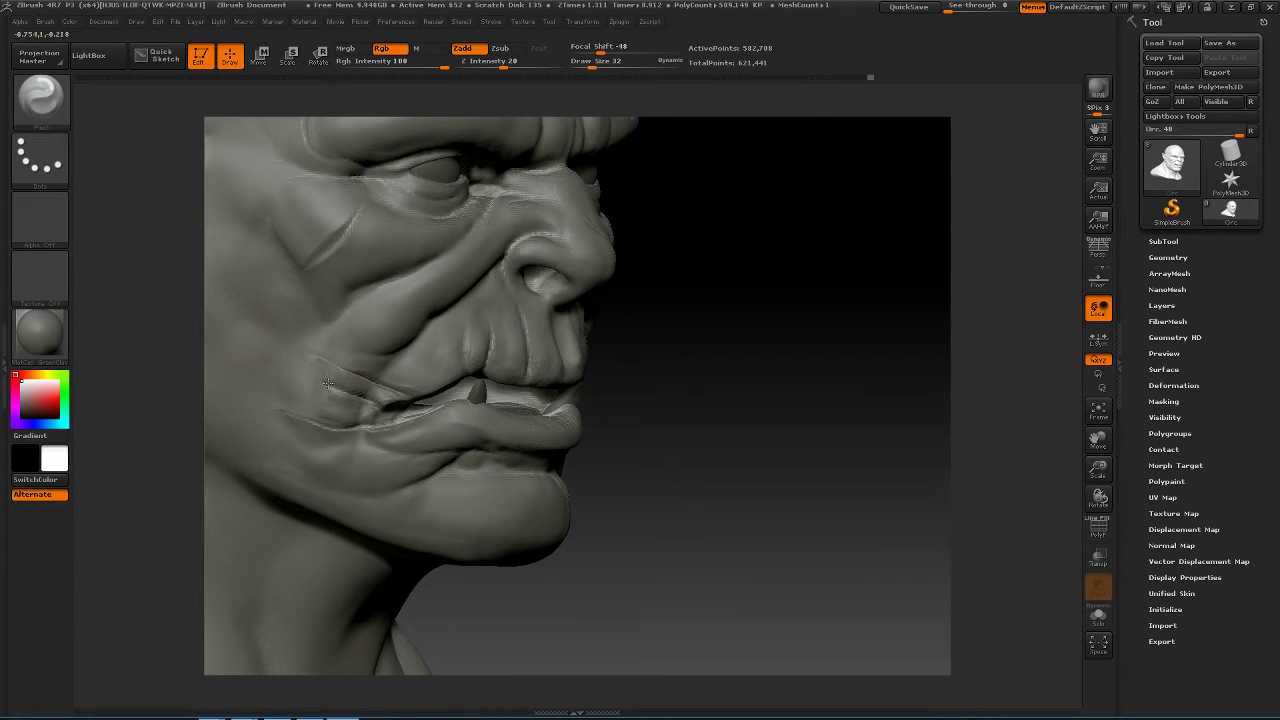
{"action": "key", "text": "shift"}
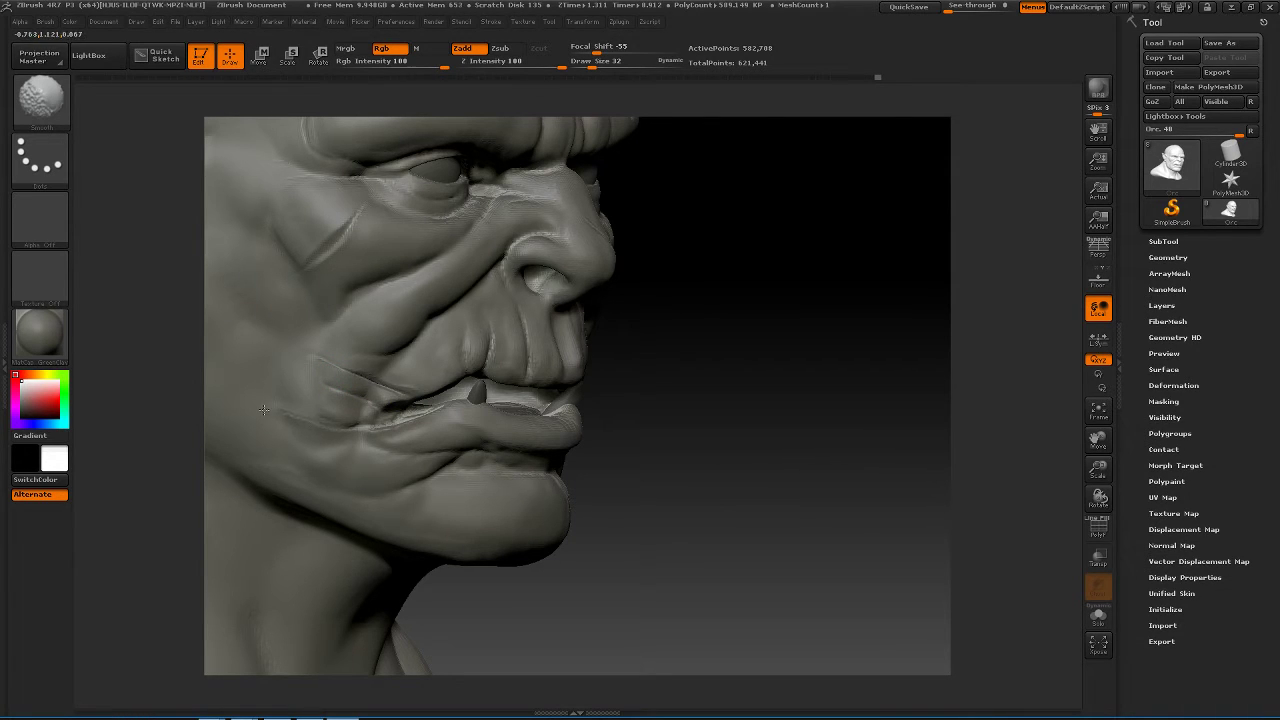
- Recut the lowest right mouth corner crease with Dam_Standard at draw size 32 and soften its outer end
{"action": "key", "text": "b"}
{"action": "key", "text": "d"}
{"action": "key", "text": "s"}
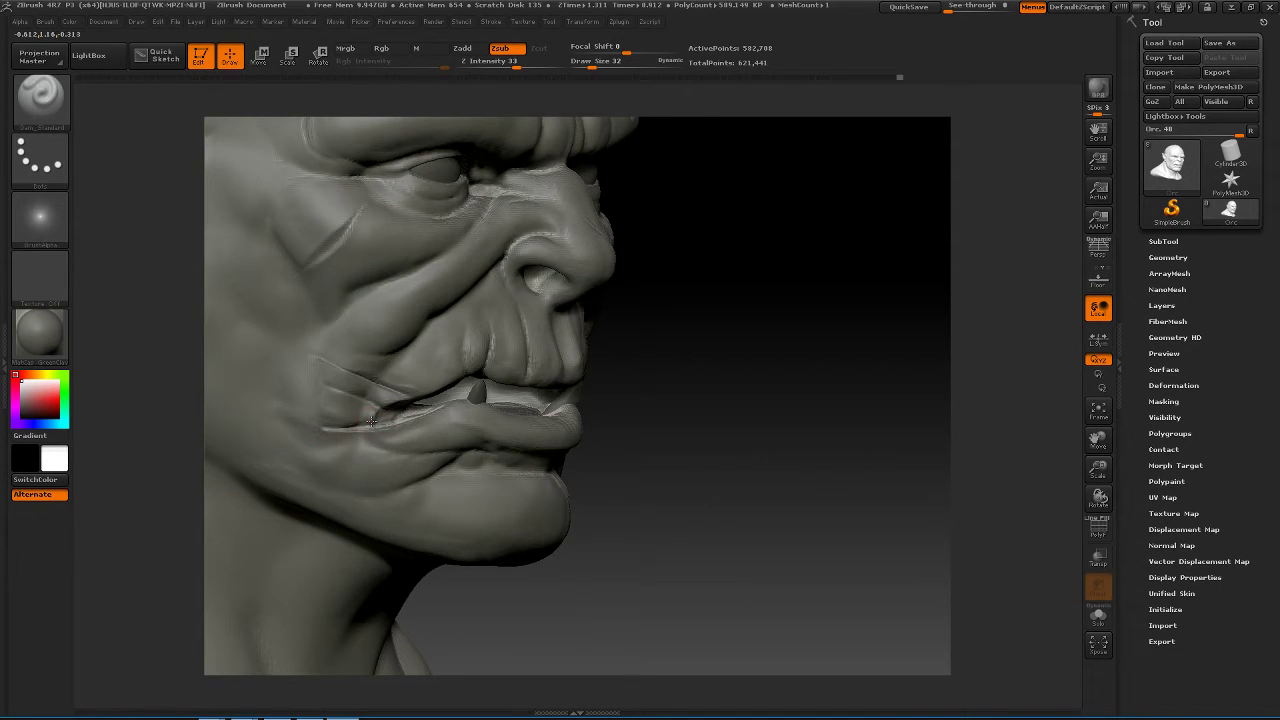
{"action": "key", "text": "shift"}
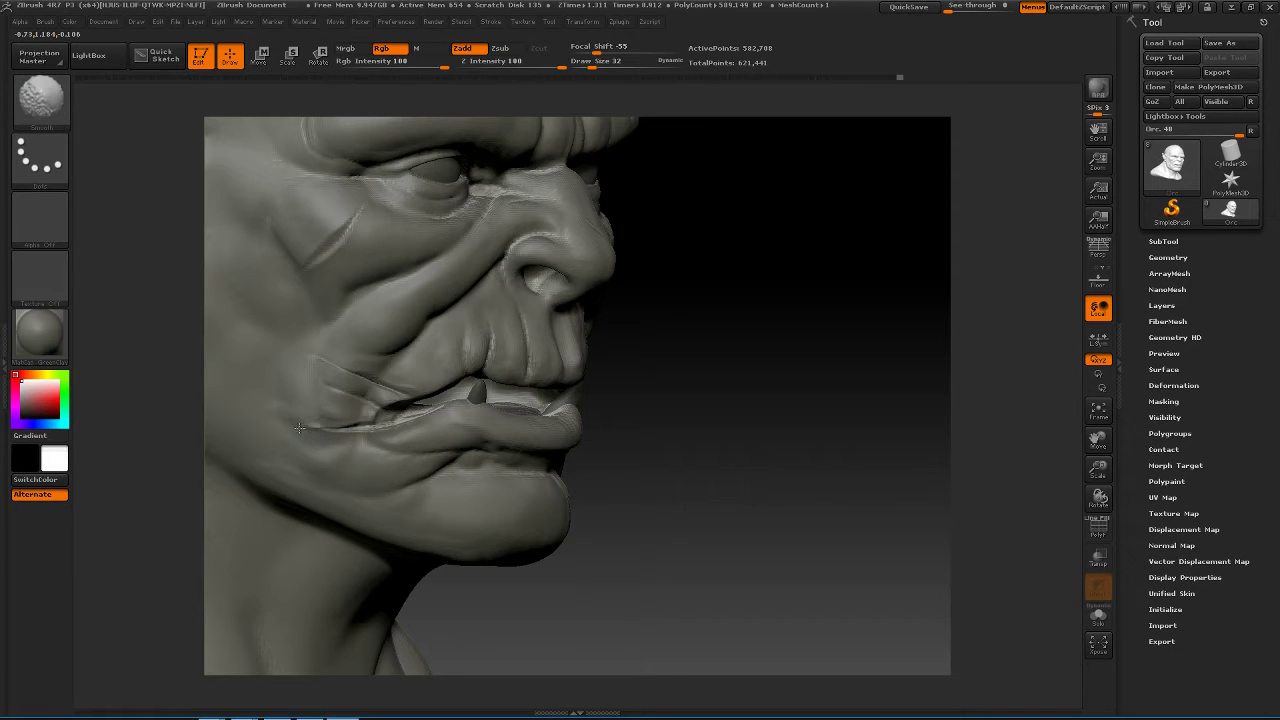
- Reshape the cheek fold and upper lip beside the right nostril using the Move brush with draw size 165
{"action": "mouse_move", "coordinate": [750, 447]}
{"action": "left_mouse_down", "text": "alt"}
{"action": "mouse_move", "coordinate": [689, 414]}
{"action": "mouse_move", "coordinate": [647, 468]}
{"action": "mouse_move", "coordinate": [666, 423]}
{"action": "mouse_move", "coordinate": [651, 426]}
{"action": "mouse_move", "coordinate": [758, 401]}
{"action": "mouse_move", "coordinate": [770, 383]}
{"action": "left_mouse_up", "text": "alt"}
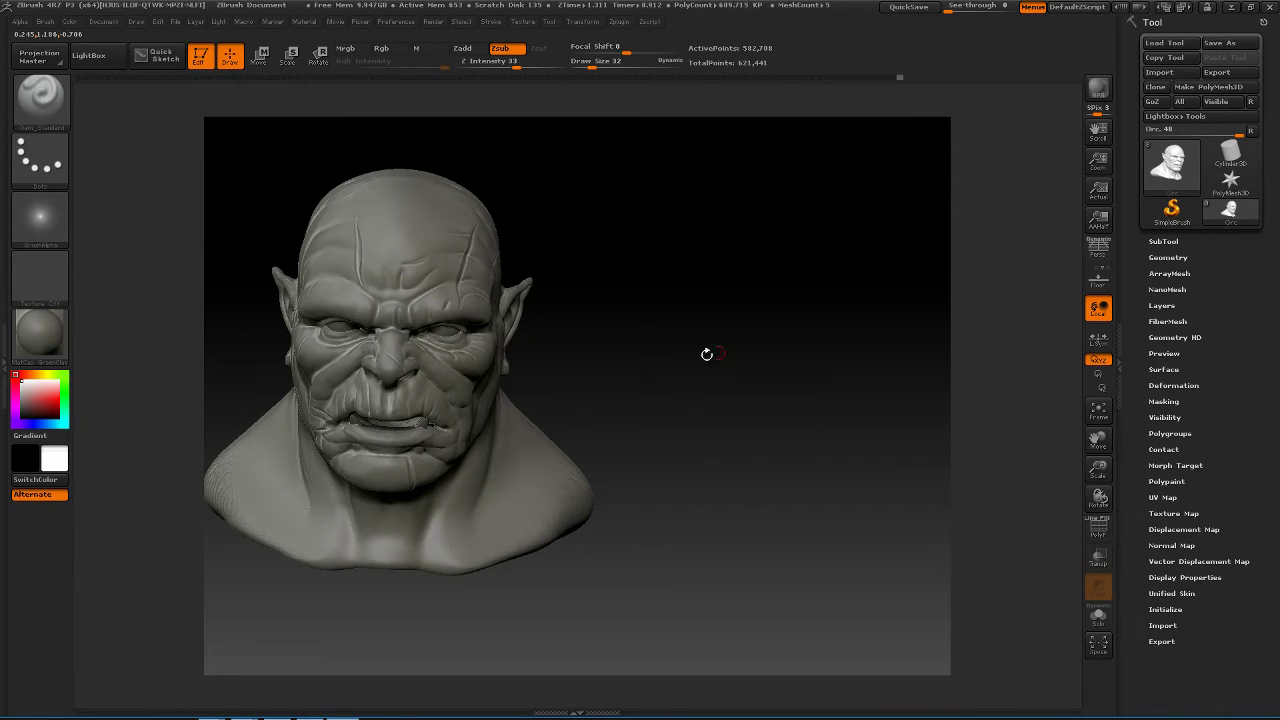
{"action": "left_click_drag", "start_coordinate": [692, 361], "coordinate": [732, 358], "text": "alt"}
{"action": "left_click_drag", "start_coordinate": [732, 358], "coordinate": [855, 346]}
{"action": "key", "text": "b"}
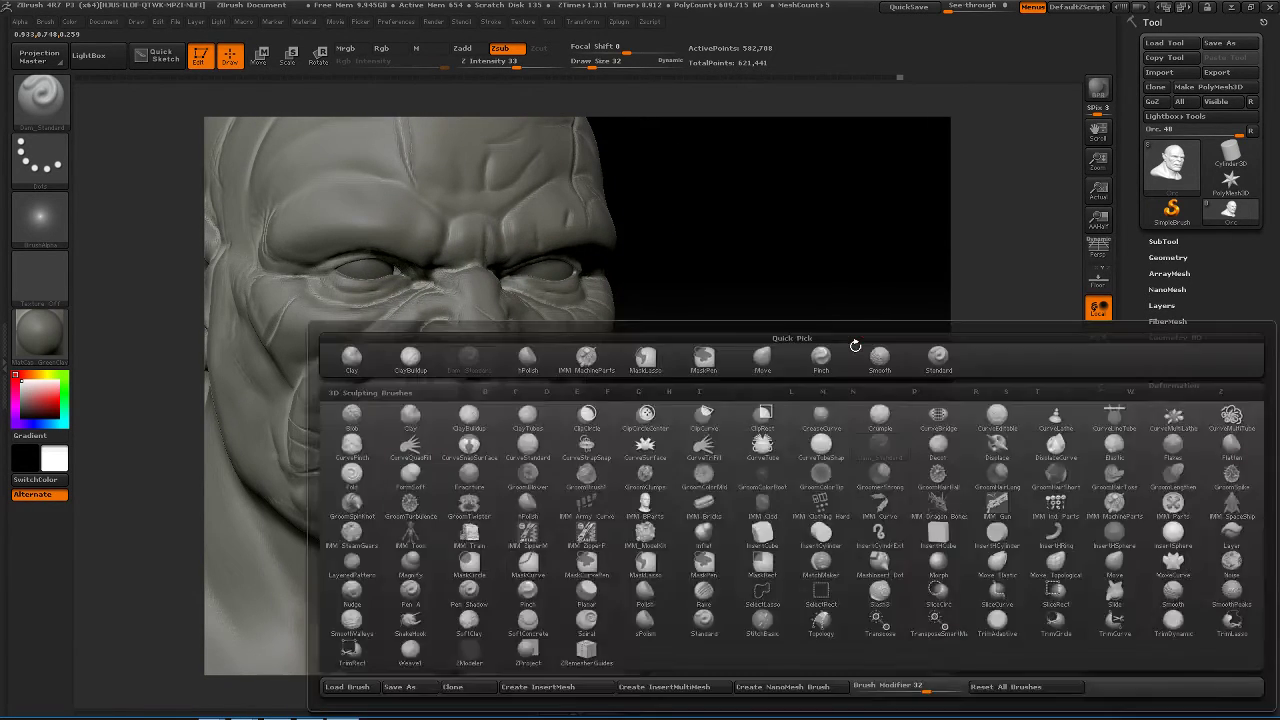
{"action": "key", "text": "m"}
{"action": "key", "text": "v"}
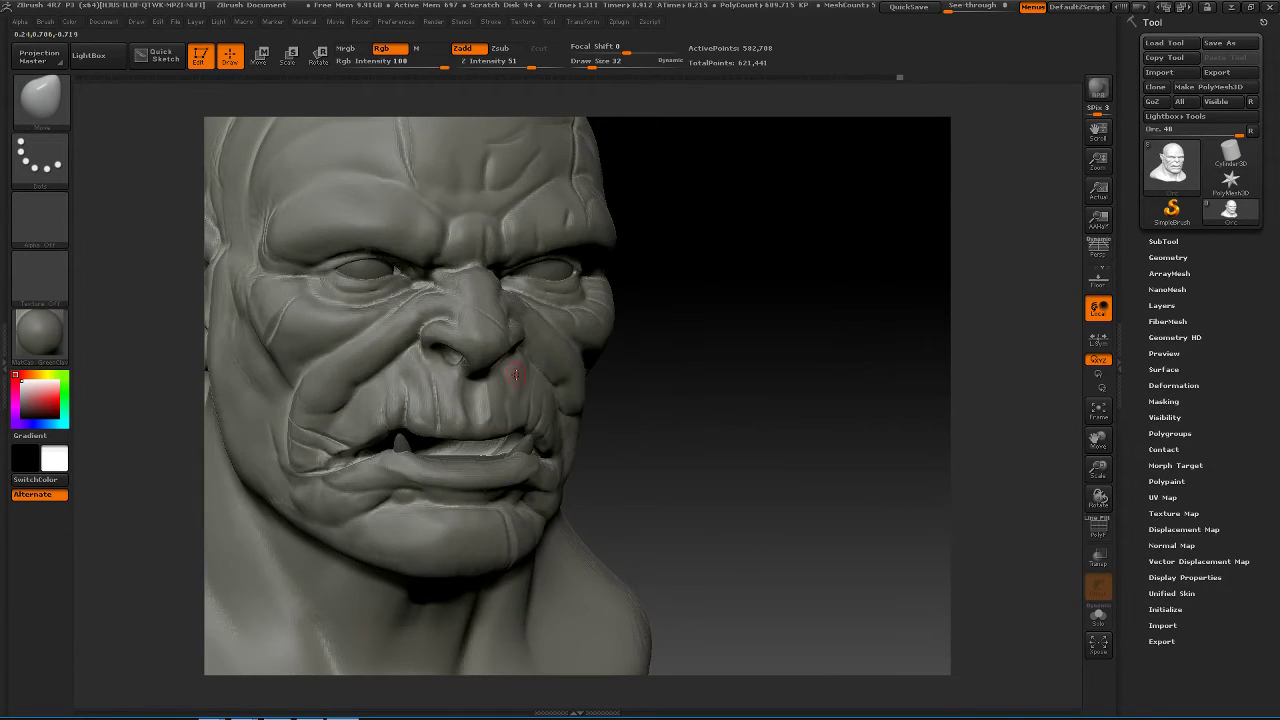
{"action": "key", "text": "b"}
{"action": "key", "text": "m"}
{"action": "key", "text": "v"}
{"action": "key", "text": "space"}
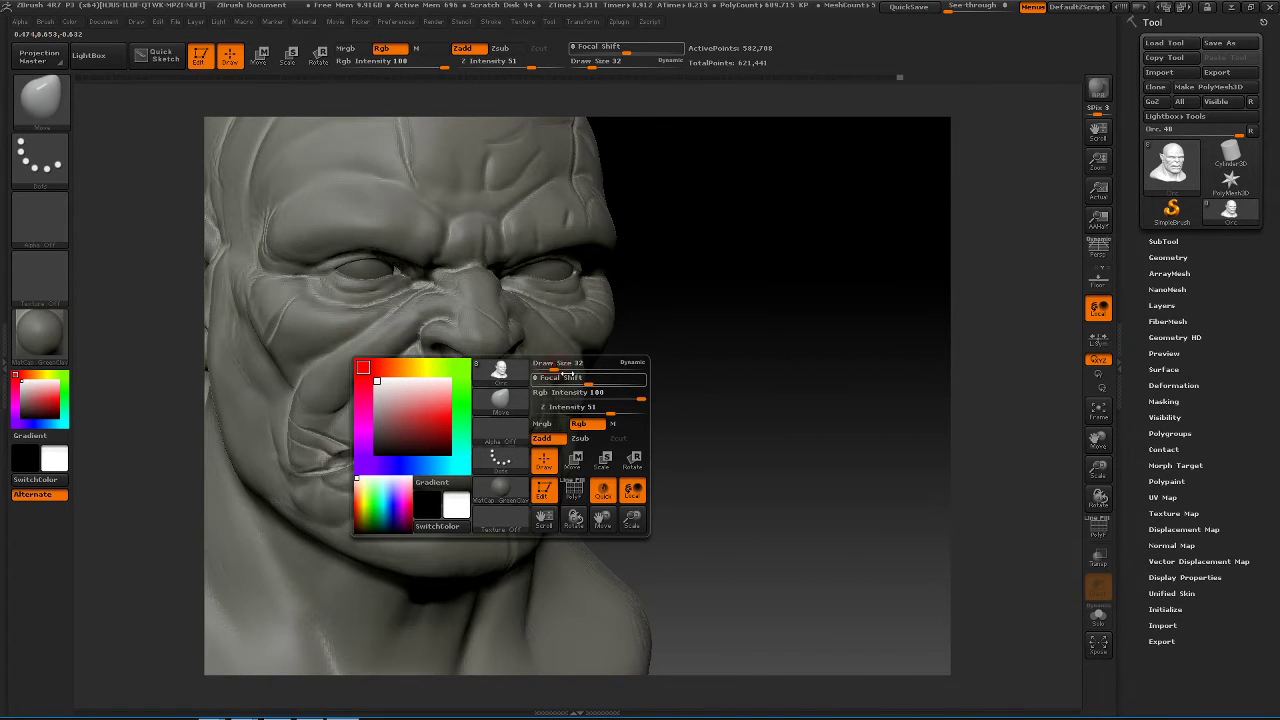
{"action": "left_click_drag", "start_coordinate": [578, 368], "coordinate": [571, 367]}
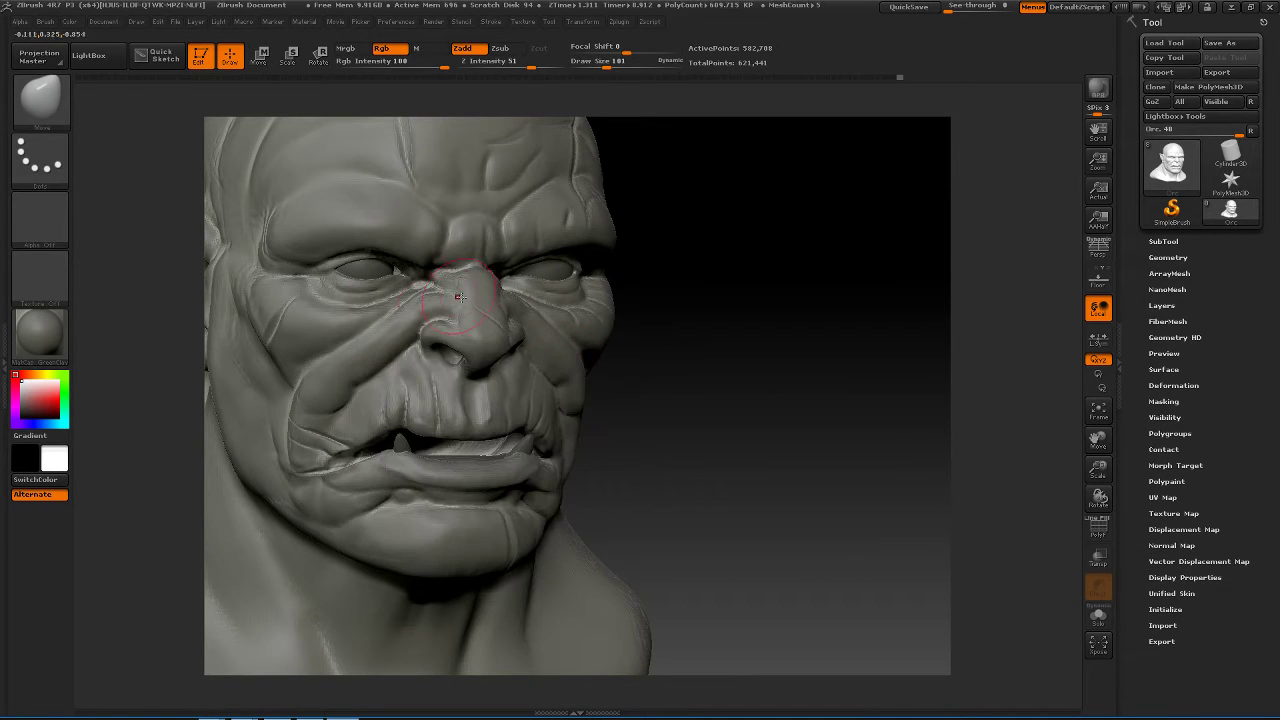
{"action": "key", "text": "space"}
{"action": "left_click_drag", "start_coordinate": [463, 309], "coordinate": [466, 306]}
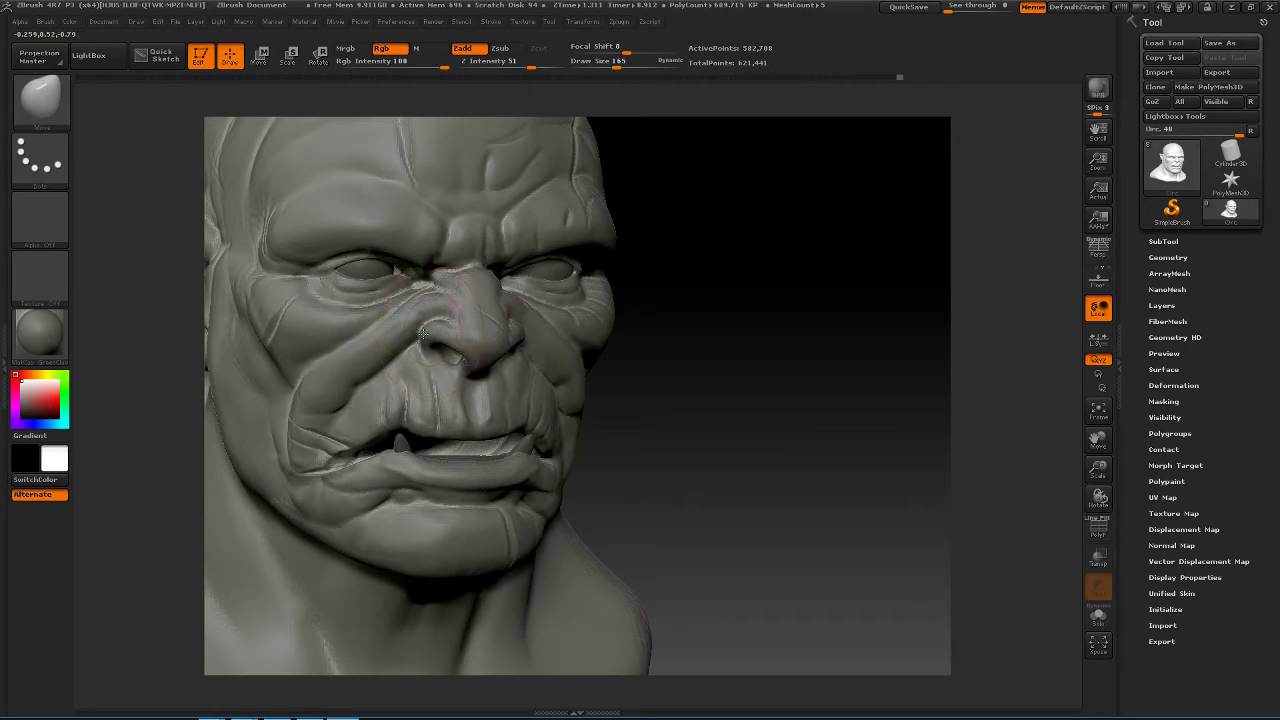
{"action": "mouse_move", "coordinate": [388, 345]}
{"action": "left_mouse_down"}
{"action": "mouse_move", "coordinate": [328, 347]}
{"action": "mouse_move", "coordinate": [386, 361]}
{"action": "left_mouse_up"}
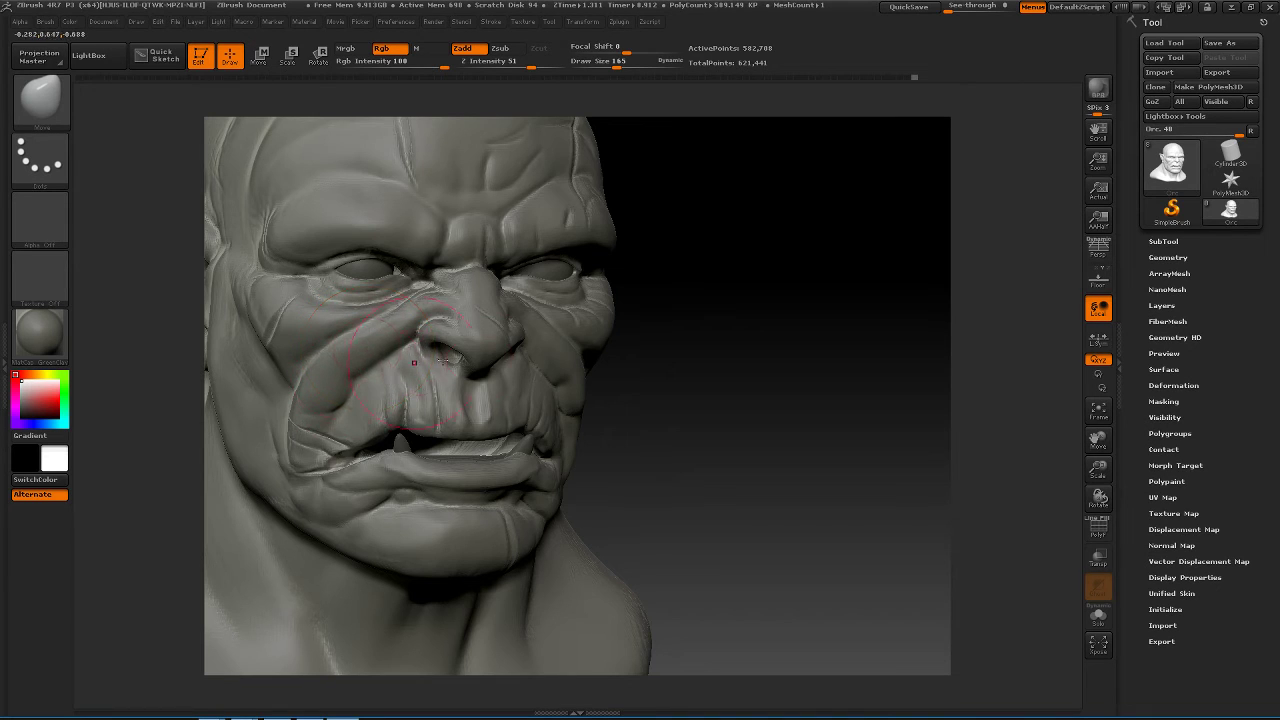
{"action": "left_click_drag", "start_coordinate": [872, 364], "coordinate": [683, 369]}
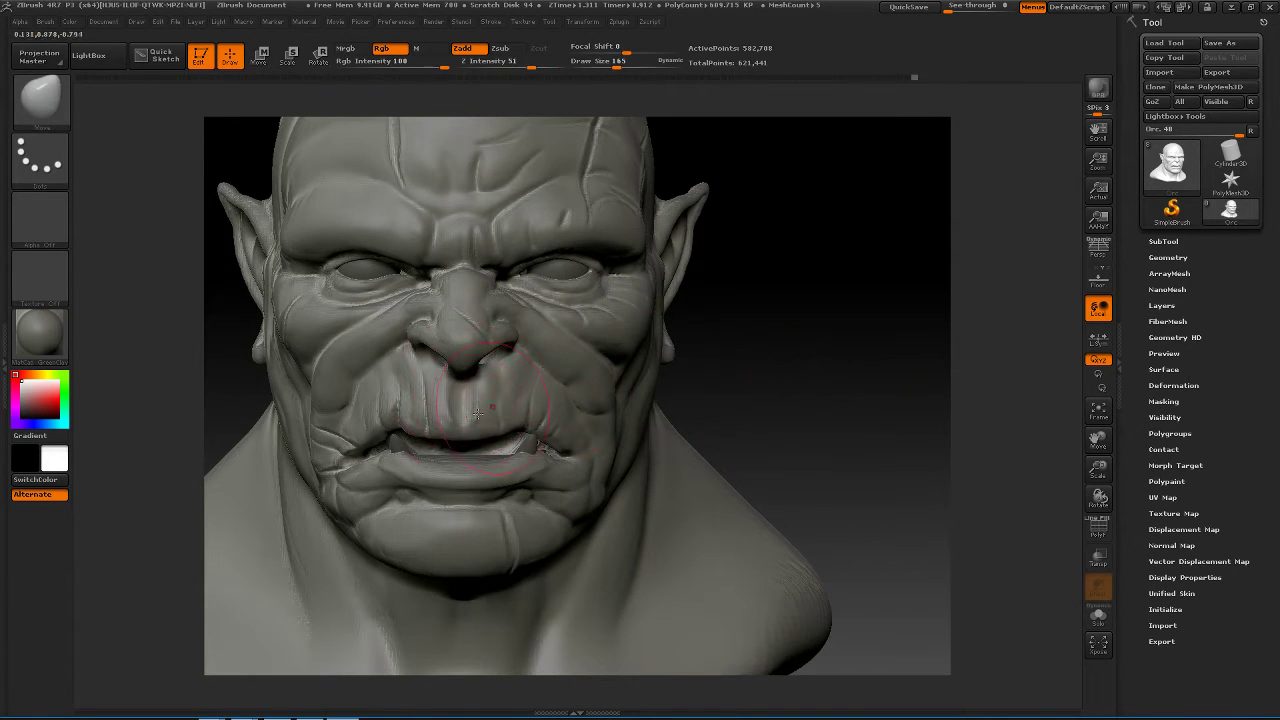
{"action": "mouse_move", "coordinate": [877, 389]}
{"action": "left_mouse_down"}
{"action": "mouse_move", "coordinate": [754, 371]}
{"action": "mouse_move", "coordinate": [788, 394]}
{"action": "mouse_move", "coordinate": [754, 374]}
{"action": "mouse_move", "coordinate": [709, 409]}
{"action": "left_mouse_up"}
{"action": "key", "text": "b"}
{"action": "key", "text": "d"}
{"action": "key", "text": "s"}
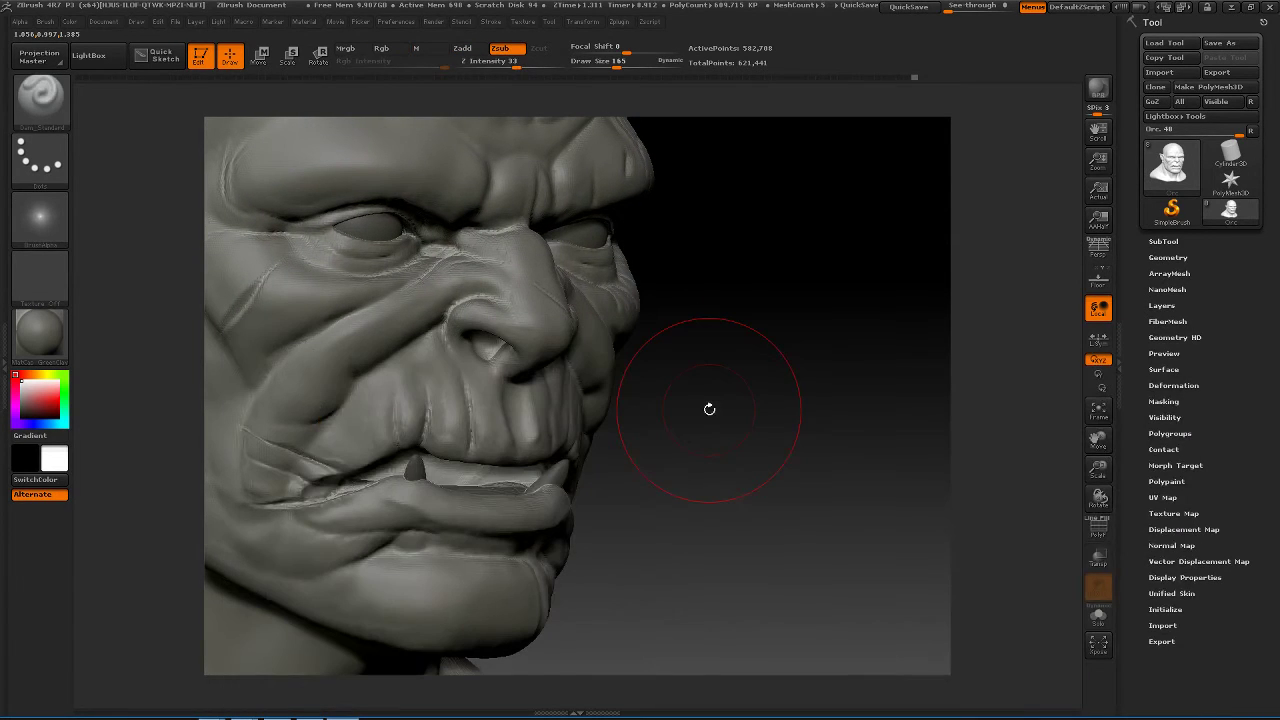
- Build up the right cheek beside the nose fold with ClayBuildup, set the draw size to 148 and smooth the surface
{"action": "mouse_move", "coordinate": [774, 377]}
{"action": "left_mouse_down"}
{"action": "mouse_move", "coordinate": [826, 400]}
{"action": "mouse_move", "coordinate": [726, 381]}
{"action": "left_mouse_up"}
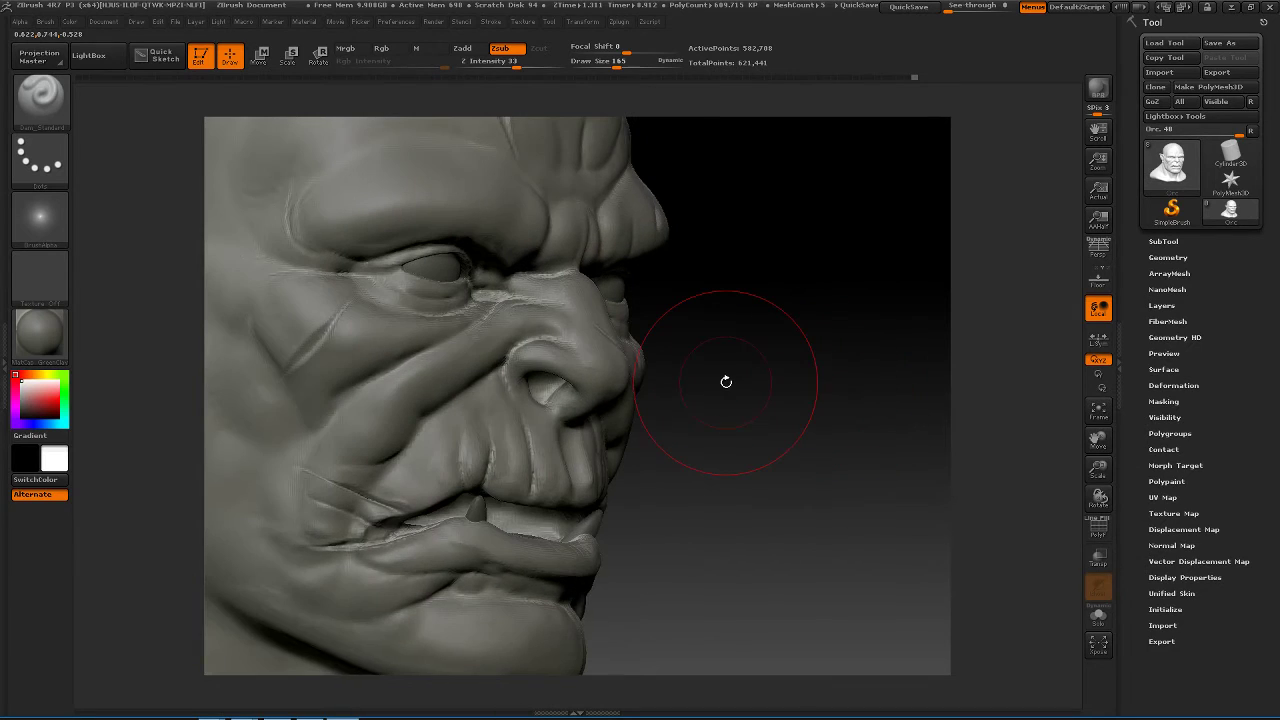
{"action": "key", "text": "b"}
{"action": "key", "text": "c"}
{"action": "key", "text": "b"}
{"action": "key", "text": "space"}
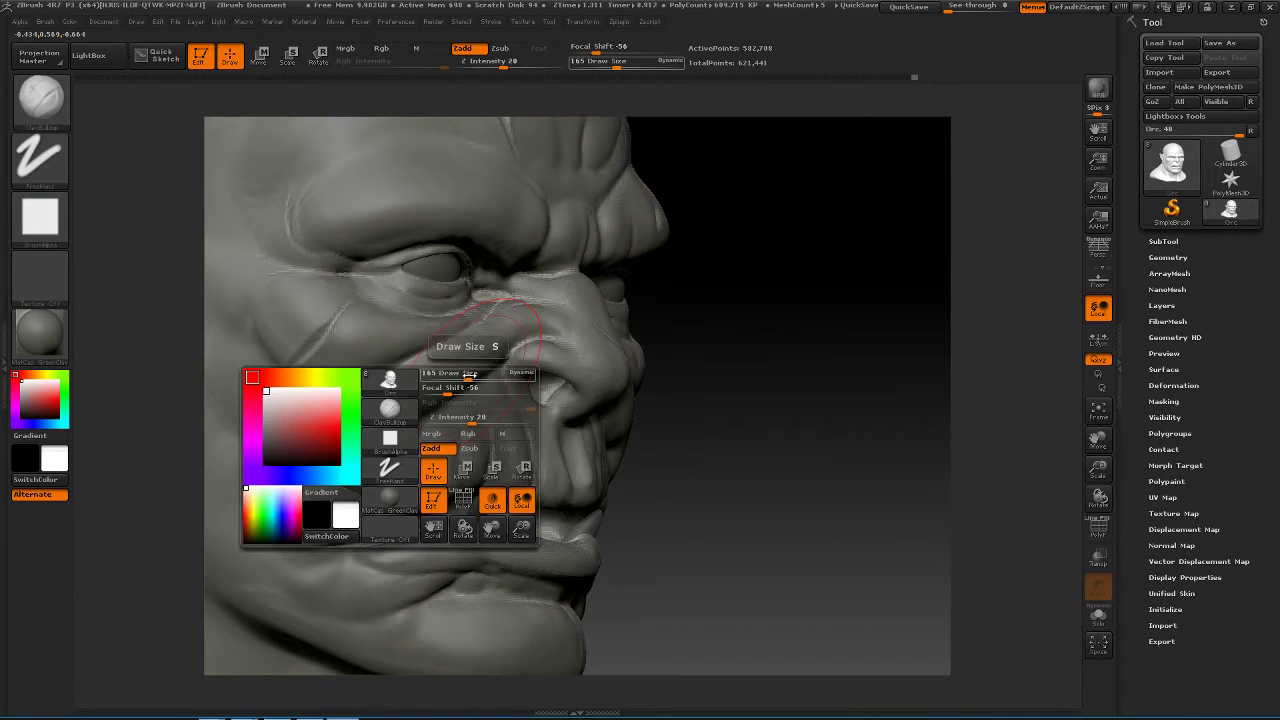
{"action": "left_click_drag", "start_coordinate": [470, 375], "coordinate": [463, 375]}
{"action": "key", "text": "space"}
{"action": "left_click_drag", "start_coordinate": [365, 400], "coordinate": [330, 402]}
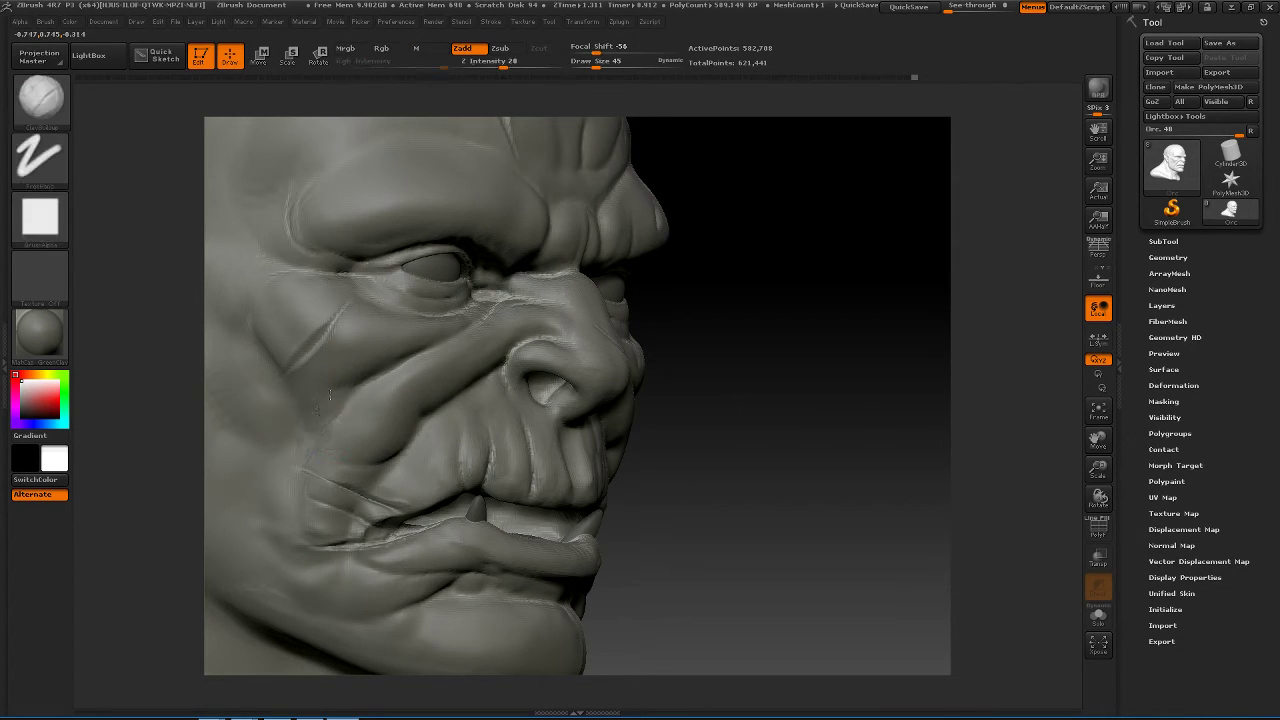
{"action": "key", "text": "space"}
{"action": "left_click_drag", "start_coordinate": [314, 406], "coordinate": [338, 413]}
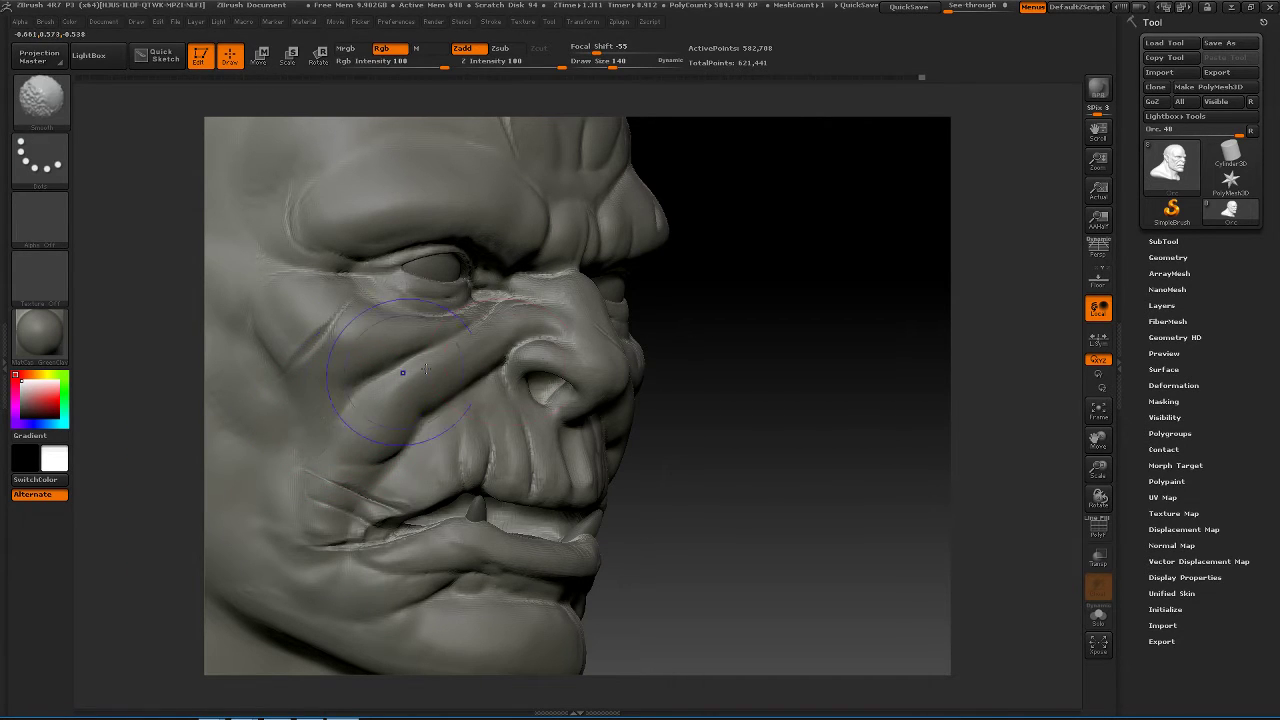
{"action": "mouse_move", "coordinate": [720, 410]}
{"action": "left_mouse_down"}
{"action": "mouse_move", "coordinate": [852, 388]}
{"action": "mouse_move", "coordinate": [720, 400]}
{"action": "left_mouse_up"}
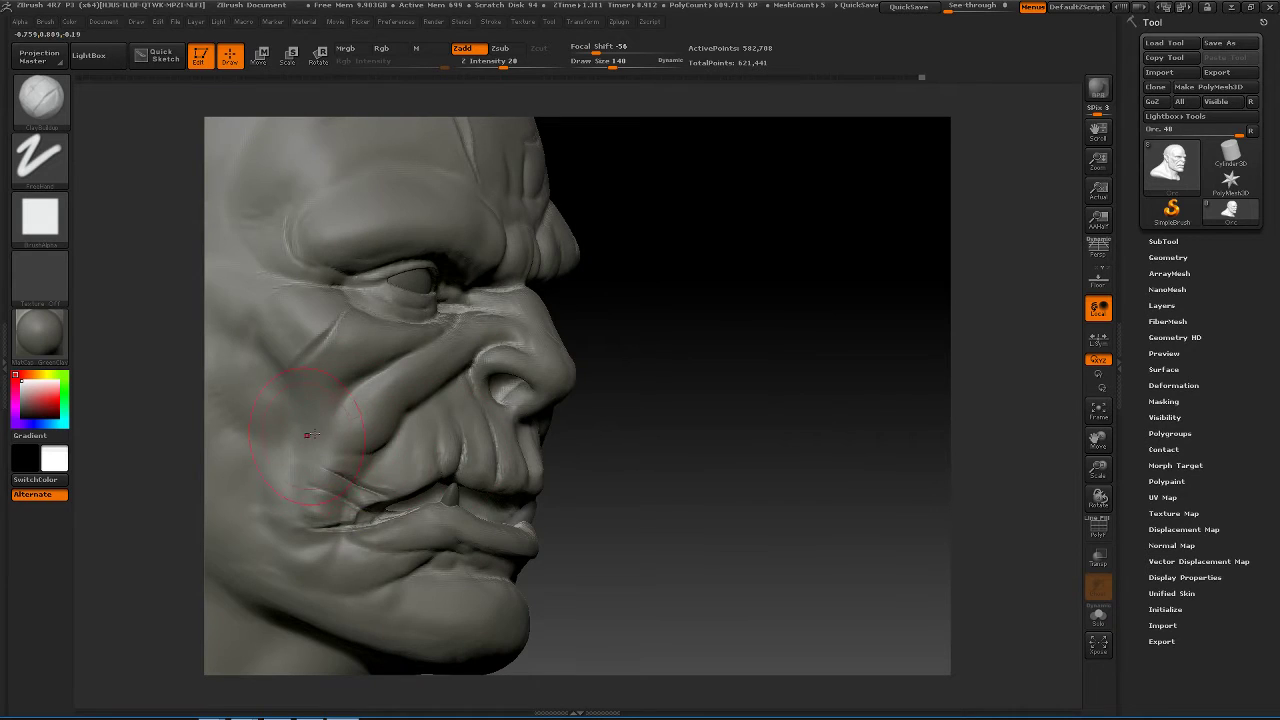
- Set the ClayBuildup draw size to 65 and smooth the right cheek beside the cheek fold
{"action": "key", "text": "space"}
{"action": "left_click_drag", "start_coordinate": [316, 436], "coordinate": [272, 438]}
{"action": "key", "text": "shift"}
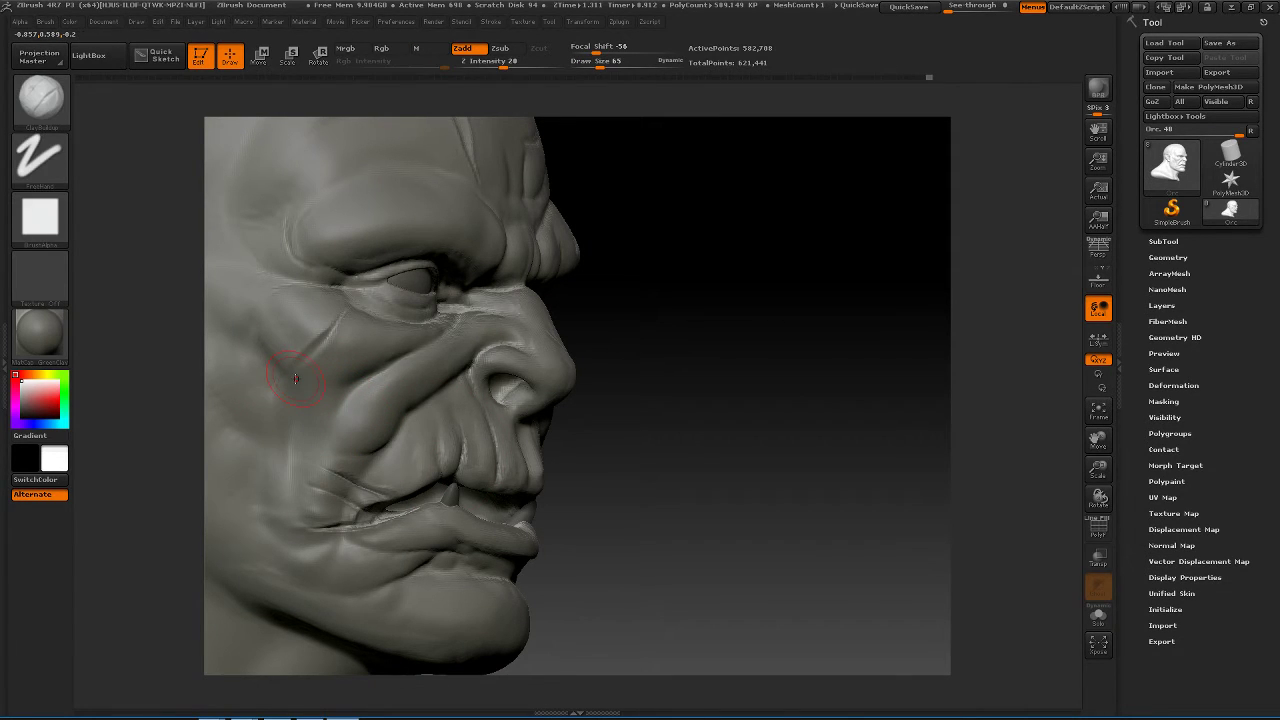
- Cut a crease down the right cheek below the outer eye corner with Dam_Standard at draw size 65
{"action": "key", "text": "b"}
{"action": "key", "text": "d"}
{"action": "key", "text": "s"}
{"action": "left_click_drag", "start_coordinate": [703, 329], "coordinate": [569, 317]}
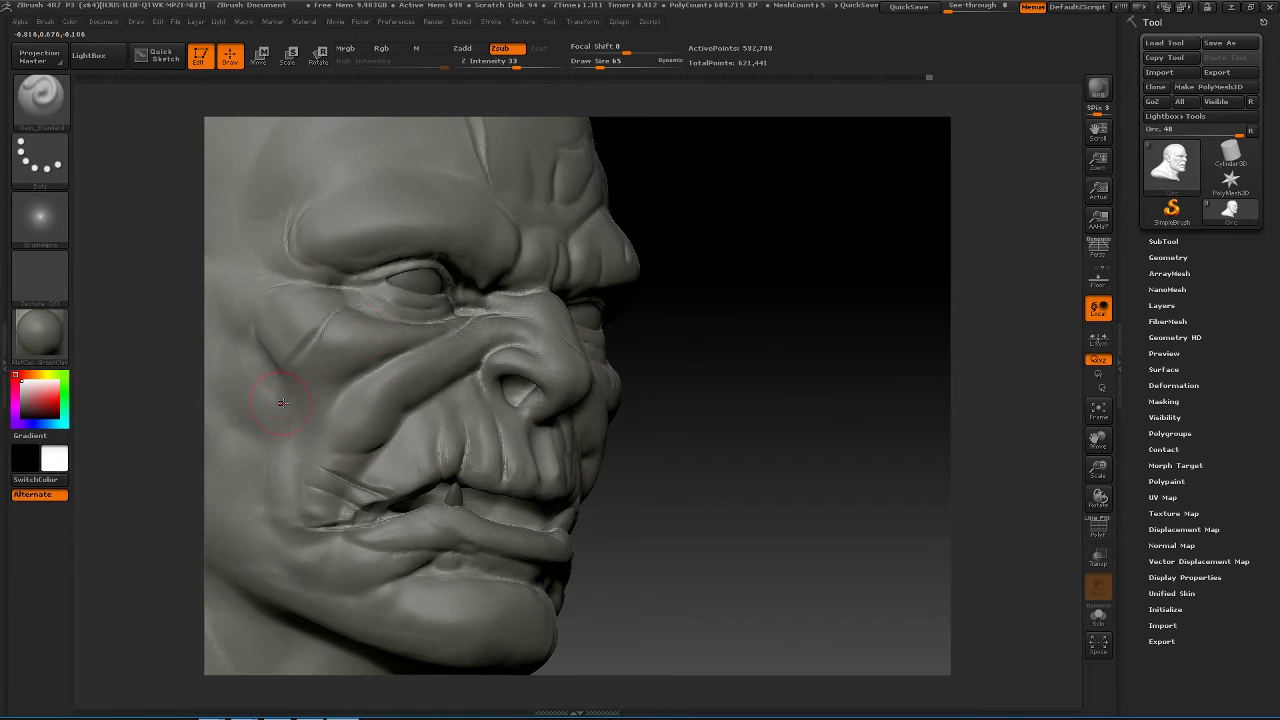
{"action": "mouse_move", "coordinate": [312, 333]}
{"action": "left_mouse_down"}
{"action": "mouse_move", "coordinate": [279, 382]}
{"action": "mouse_move", "coordinate": [286, 403]}
{"action": "mouse_move", "coordinate": [270, 399]}
{"action": "left_mouse_up"}
- Build up the skin along the right cheek crease with ClayBuildup and smooth it towards the cheekbone
{"action": "left_click_drag", "start_coordinate": [763, 334], "coordinate": [697, 334]}
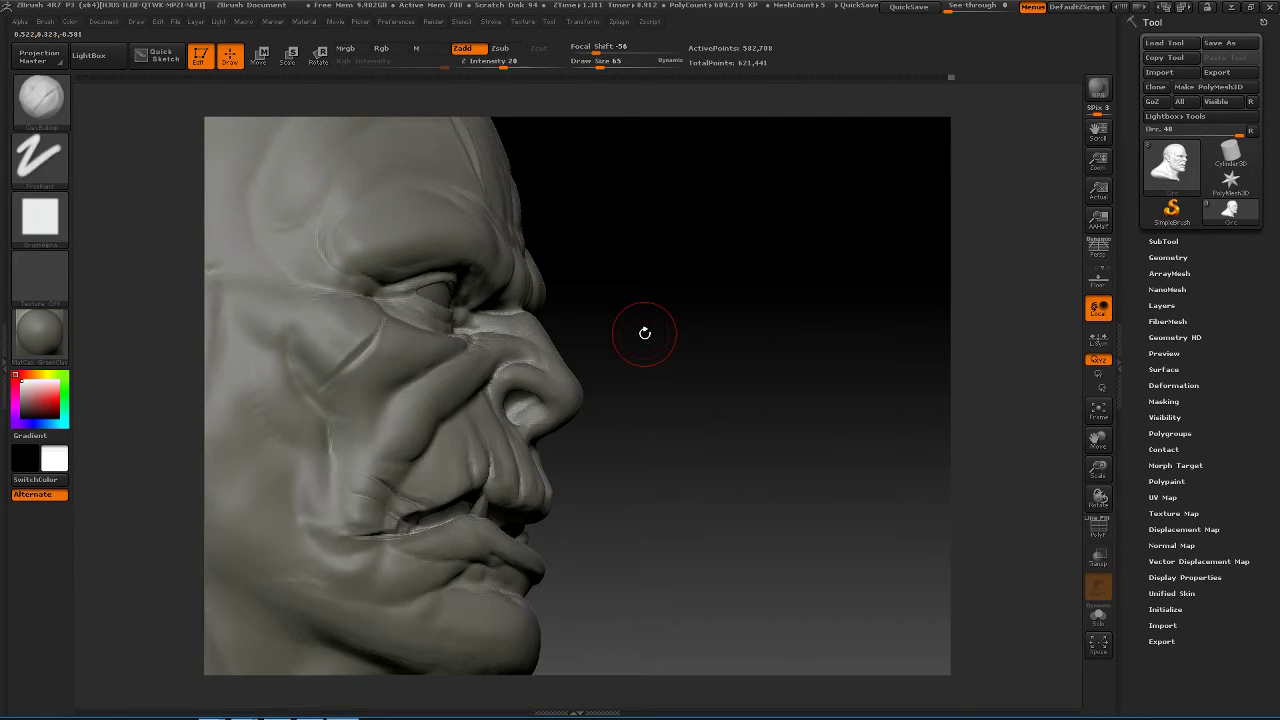
{"action": "left_click_drag", "start_coordinate": [637, 297], "coordinate": [523, 470]}
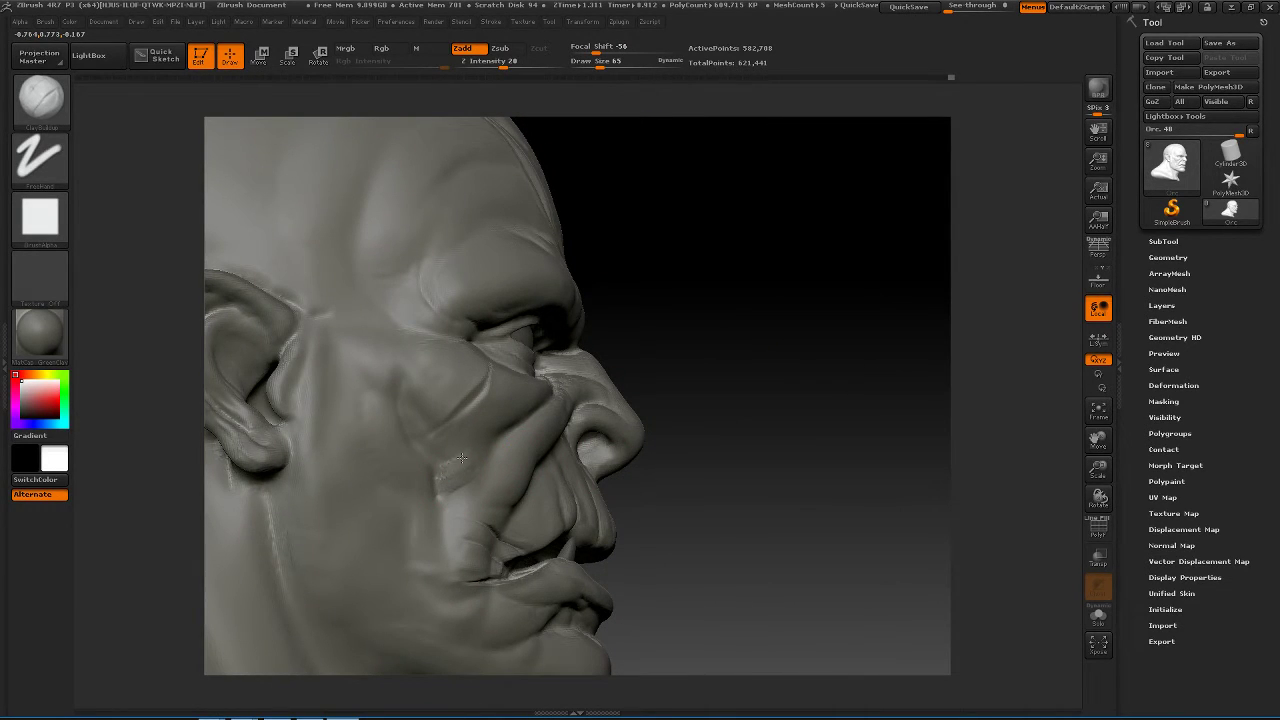
{"action": "mouse_move", "coordinate": [471, 463]}
{"action": "left_mouse_down", "text": "shift"}
{"action": "mouse_move", "coordinate": [450, 479]}
{"action": "mouse_move", "coordinate": [461, 441]}
{"action": "left_mouse_up", "text": "shift"}
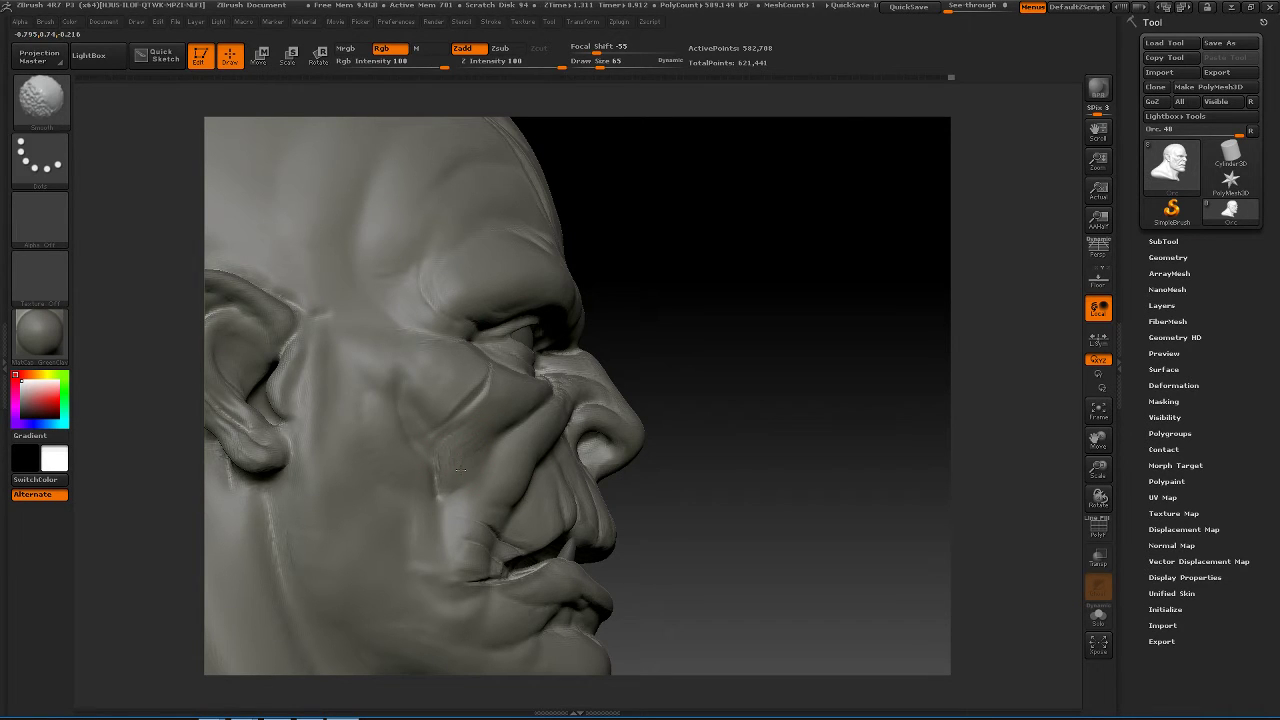
{"action": "mouse_move", "coordinate": [775, 405]}
{"action": "left_mouse_down"}
{"action": "mouse_move", "coordinate": [672, 422]}
{"action": "mouse_move", "coordinate": [418, 427]}
{"action": "left_mouse_up"}
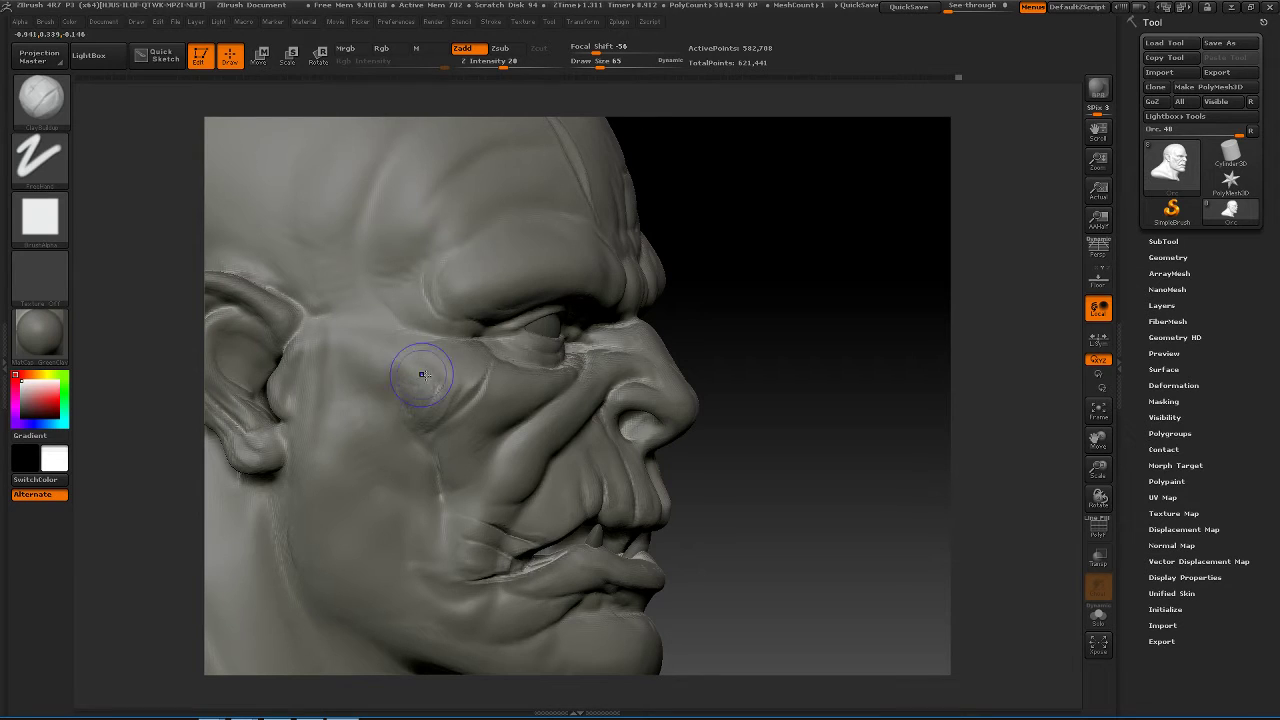
{"action": "key", "text": "shift"}
- Fill out the hollow between the right cheek crease and the jaw with ClayBuildup and smooth the strokes
{"action": "left_click_drag", "start_coordinate": [808, 380], "coordinate": [973, 383]}
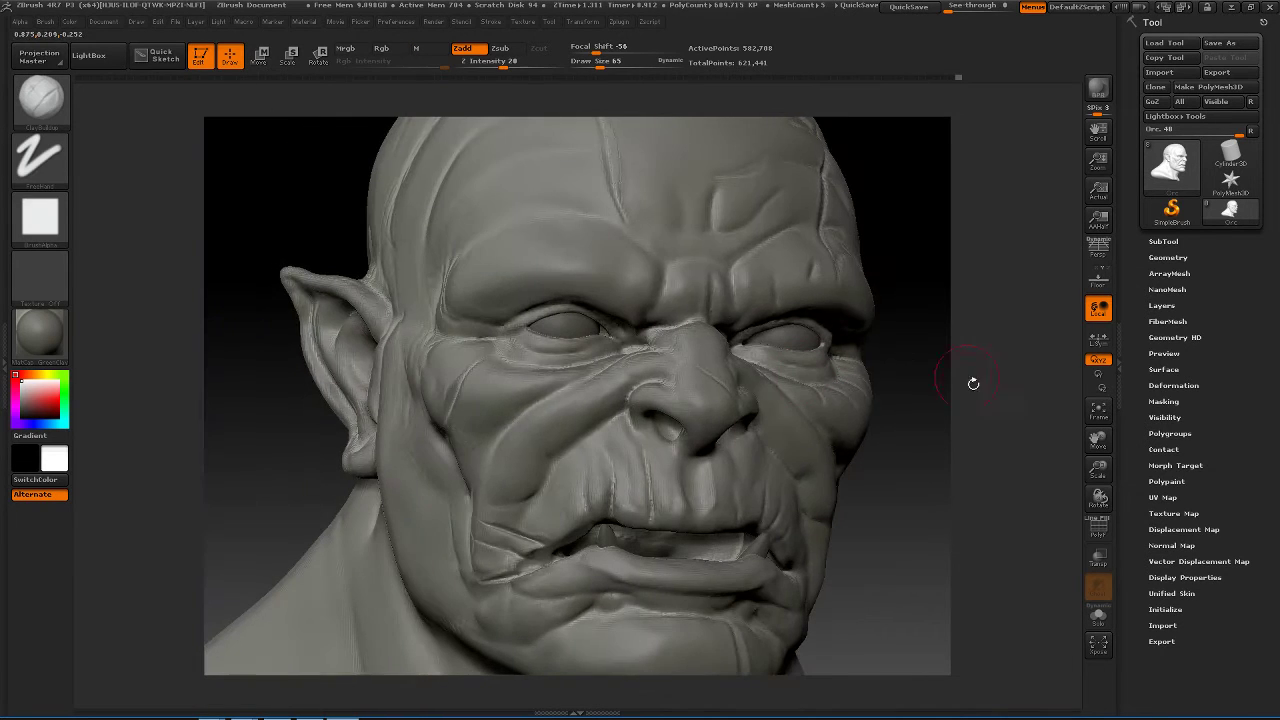
{"action": "mouse_move", "coordinate": [932, 495]}
{"action": "left_mouse_down"}
{"action": "mouse_move", "coordinate": [892, 494]}
{"action": "mouse_move", "coordinate": [863, 466]}
{"action": "mouse_move", "coordinate": [842, 477]}
{"action": "mouse_move", "coordinate": [866, 451]}
{"action": "mouse_move", "coordinate": [856, 433]}
{"action": "mouse_move", "coordinate": [847, 447]}
{"action": "left_mouse_up"}
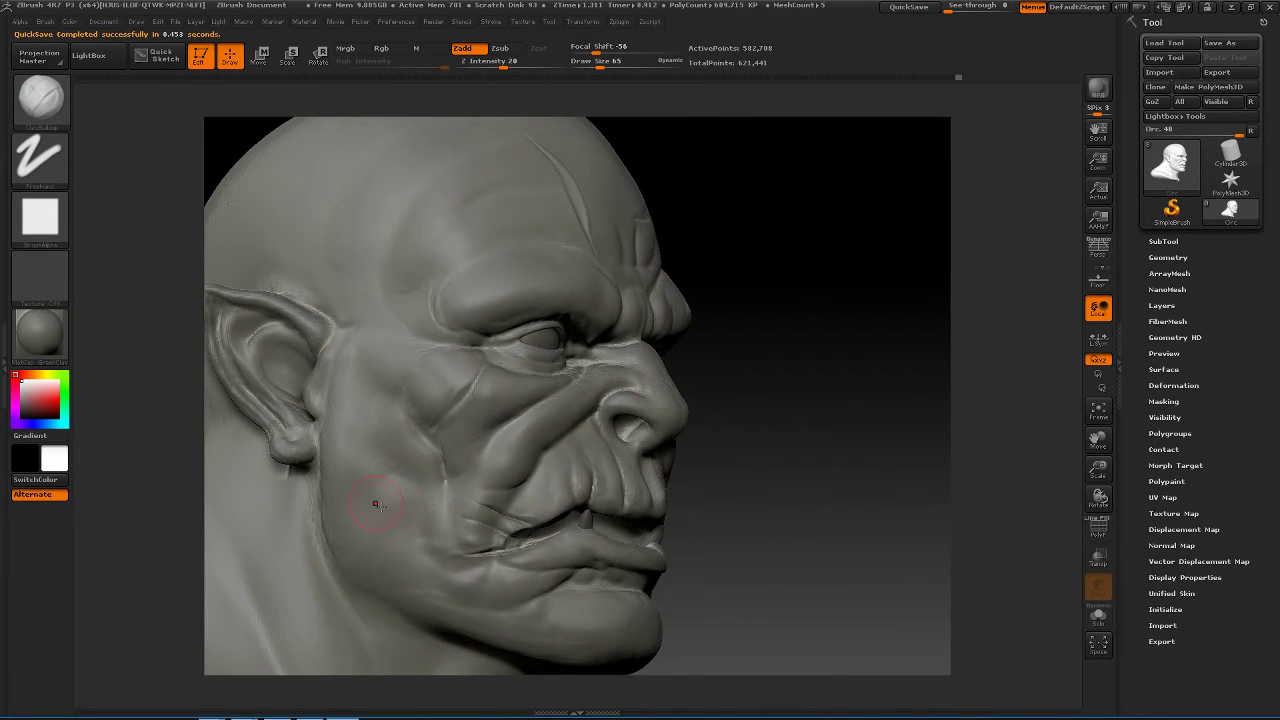
{"action": "mouse_move", "coordinate": [403, 473]}
{"action": "left_mouse_down", "text": "shift"}
{"action": "mouse_move", "coordinate": [404, 510]}
{"action": "mouse_move", "coordinate": [410, 460]}
{"action": "left_mouse_up", "text": "shift"}
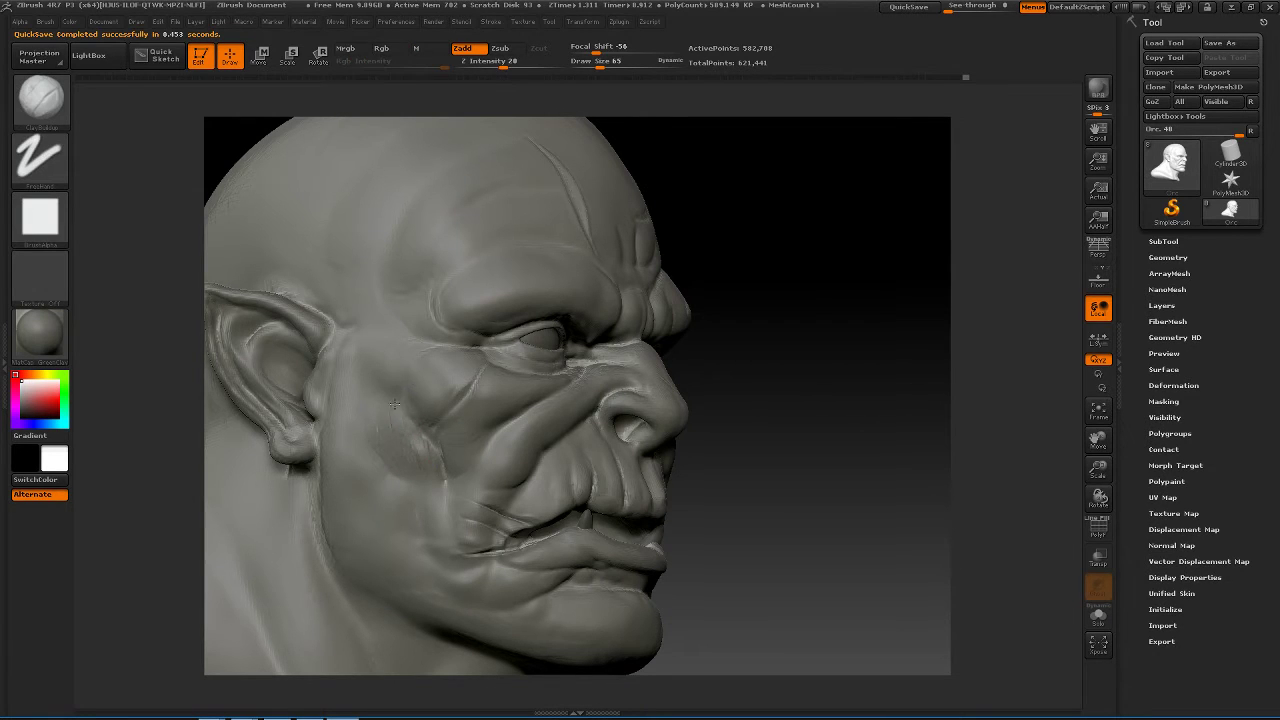
- Carve creases around the outer end of the right brow with Dam_Standard
{"action": "left_click_drag", "start_coordinate": [791, 340], "coordinate": [698, 281]}
{"action": "key", "text": "b"}
{"action": "key", "text": "d"}
{"action": "key", "text": "s"}
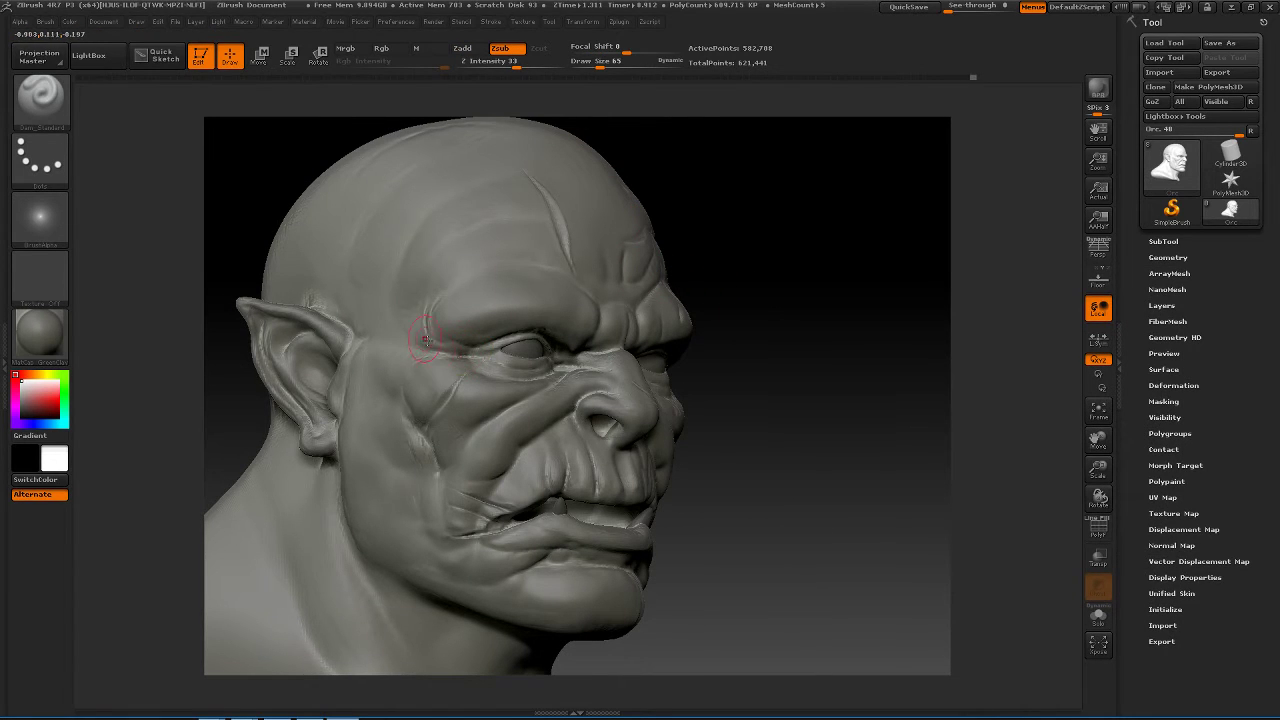
- Carve a small wrinkle into the inner part of the right brow and smooth the surface above it
{"action": "left_click_drag", "start_coordinate": [808, 203], "coordinate": [777, 229]}
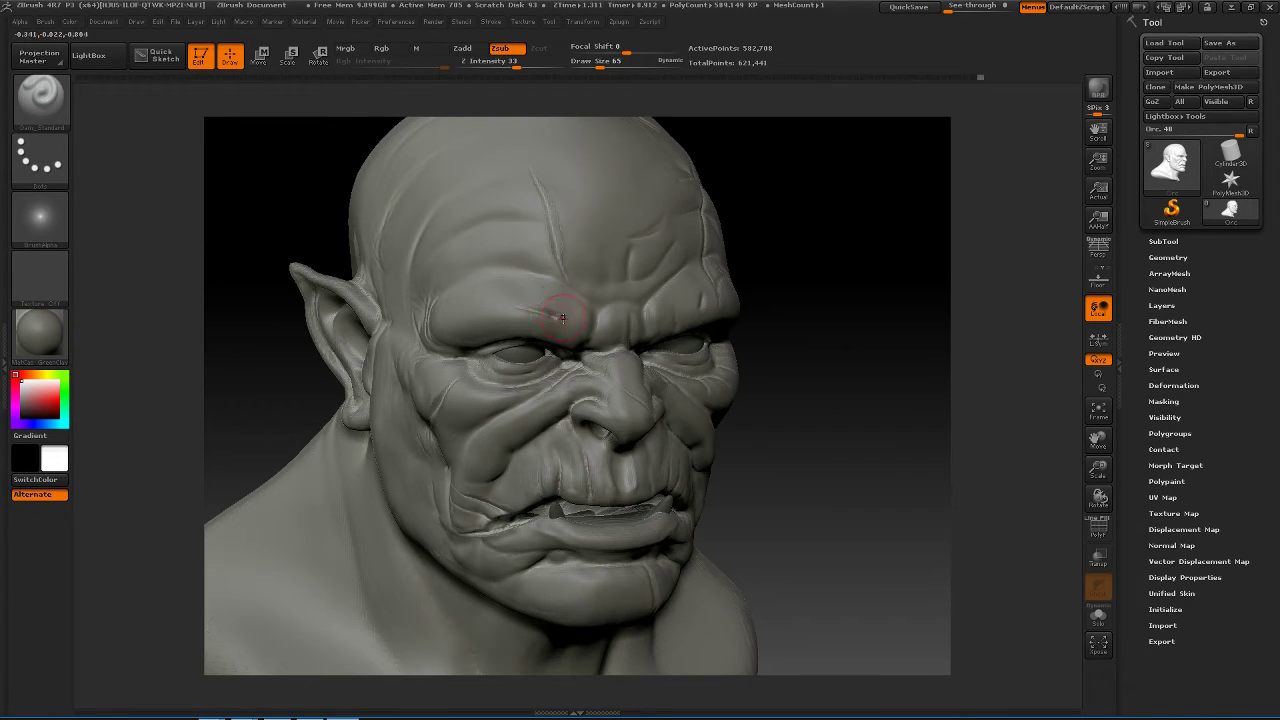
{"action": "key", "text": "shift"}
{"action": "key", "text": "alt"}
{"action": "left_click_drag", "start_coordinate": [543, 286], "coordinate": [527, 293], "text": "shift"}
{"action": "mouse_move", "coordinate": [825, 289]}
{"action": "left_mouse_down"}
{"action": "mouse_move", "coordinate": [755, 284]}
{"action": "mouse_move", "coordinate": [828, 264]}
{"action": "left_mouse_up"}
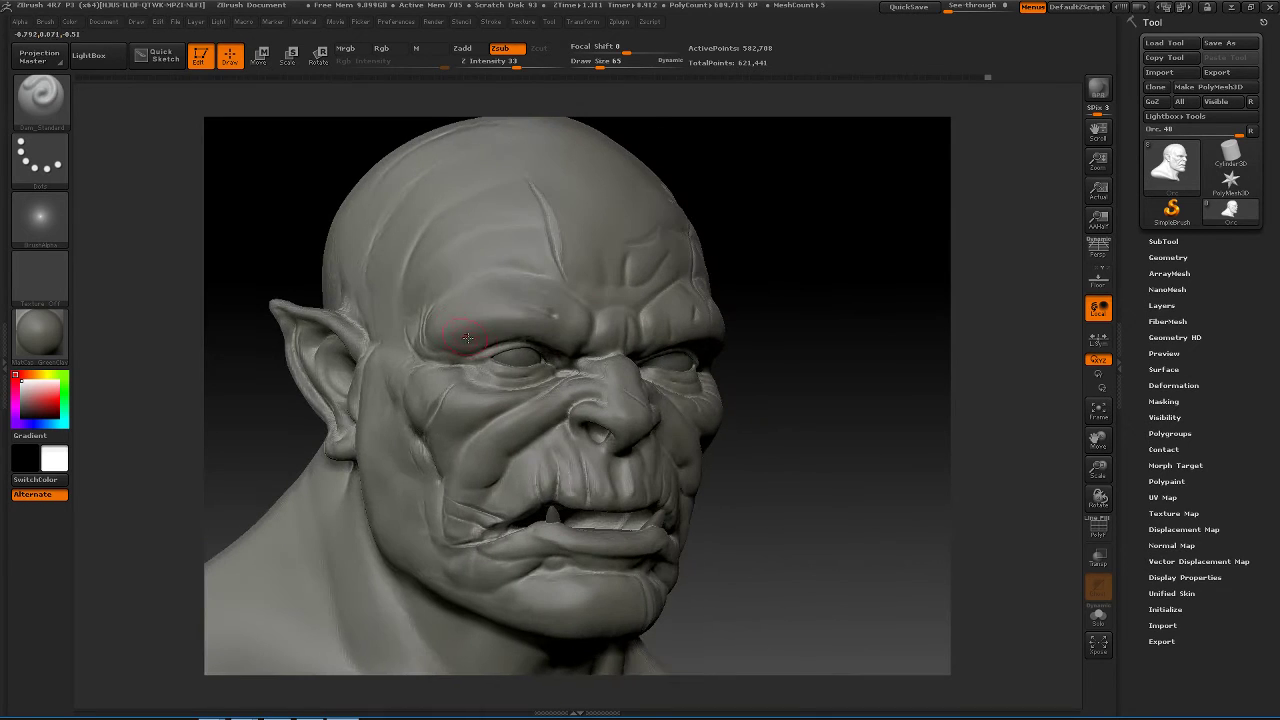
- Cut a fold across the outer right brow, soften it and add curved creases towards the temple
{"action": "left_click_drag", "start_coordinate": [445, 323], "coordinate": [455, 312]}
{"action": "key", "text": "shift"}
{"action": "left_click_drag", "start_coordinate": [829, 240], "coordinate": [885, 243]}
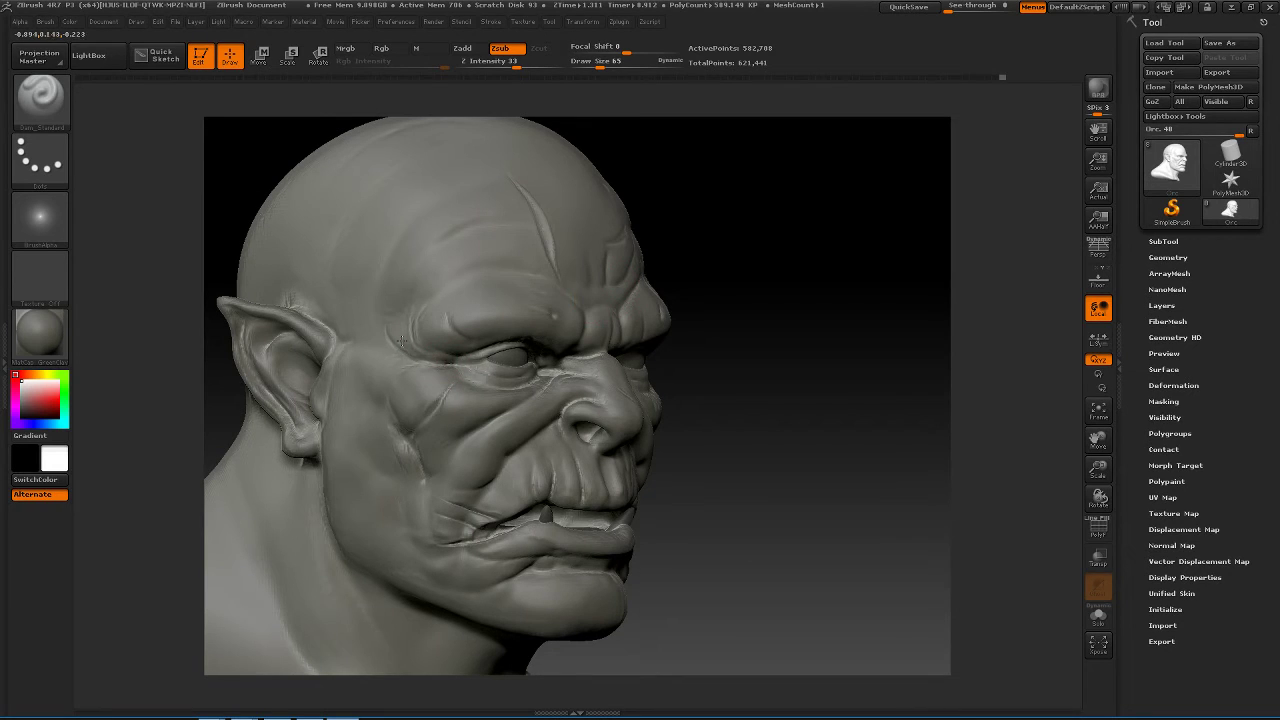
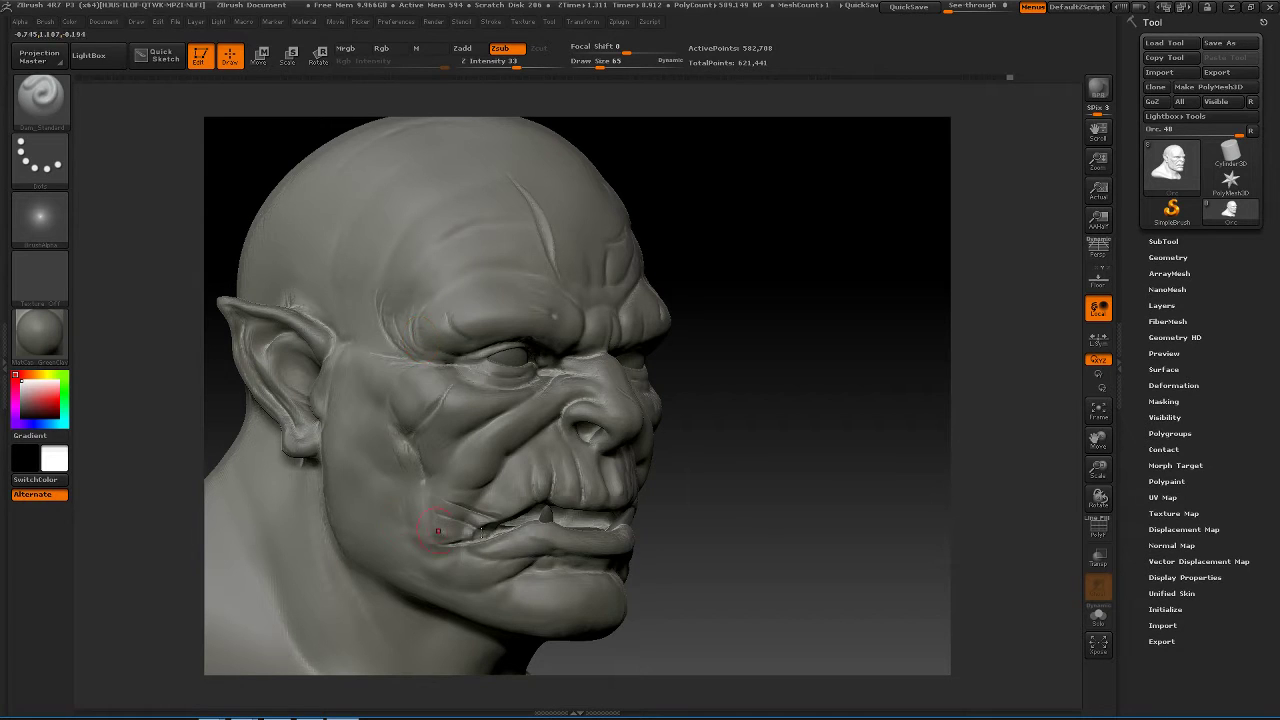
- Build up and smooth the right temple between ear and eye with ClayBuildup at draw size 155, then set the size to 59
{"action": "left_click_drag", "start_coordinate": [349, 523], "coordinate": [543, 555]}
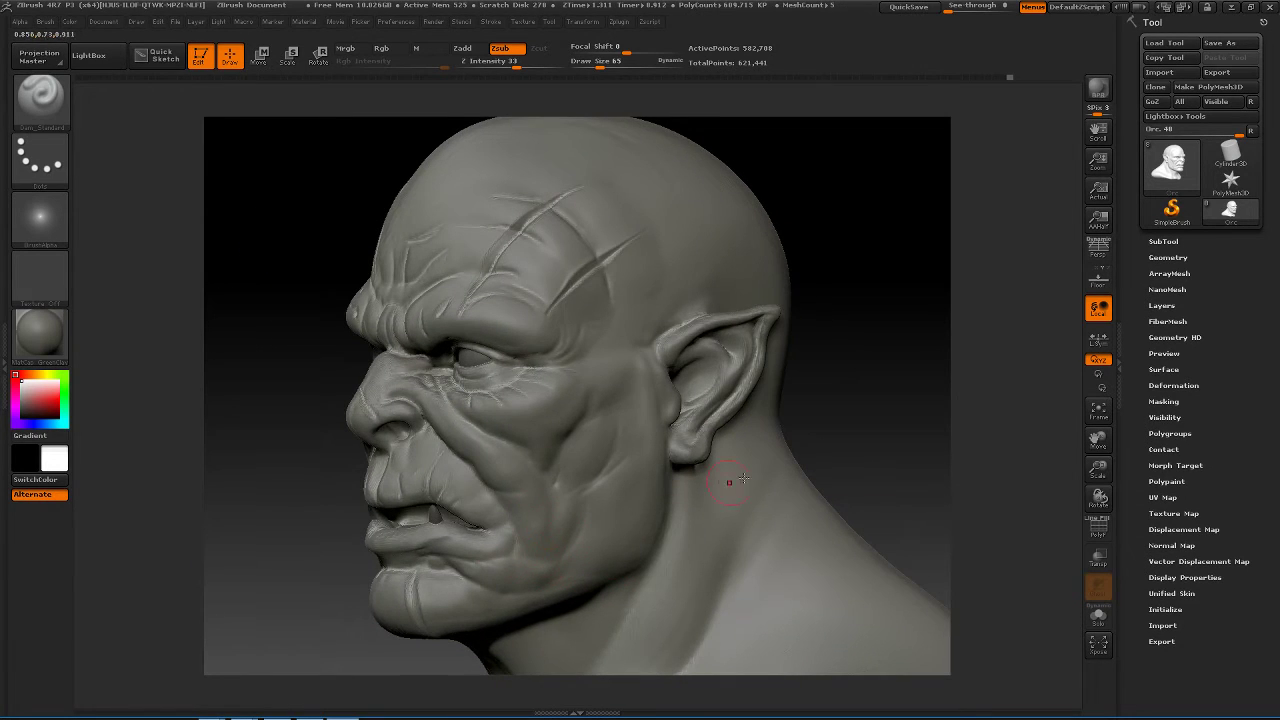
{"action": "mouse_move", "coordinate": [744, 478]}
{"action": "left_mouse_down"}
{"action": "mouse_move", "coordinate": [897, 446]}
{"action": "mouse_move", "coordinate": [686, 395]}
{"action": "mouse_move", "coordinate": [790, 420]}
{"action": "left_mouse_up"}
{"action": "key", "text": "shift"}
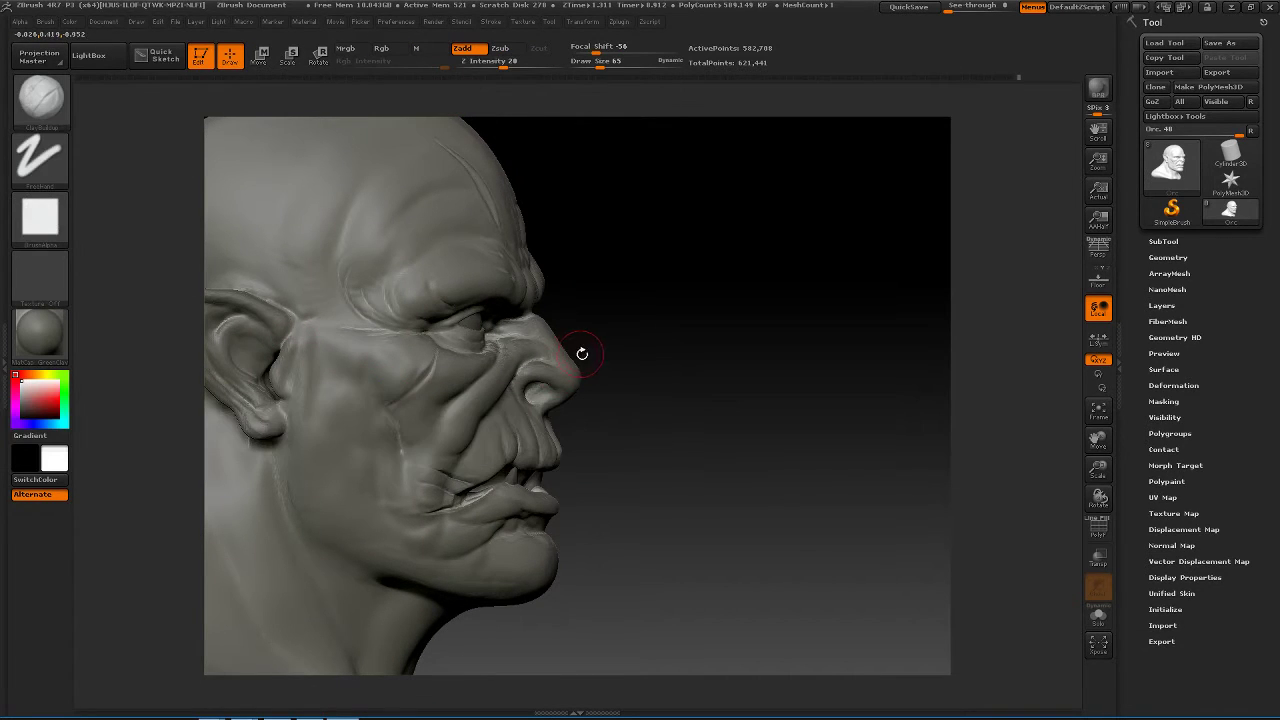
{"action": "key", "text": "space"}
{"action": "left_click_drag", "start_coordinate": [583, 354], "coordinate": [600, 355]}
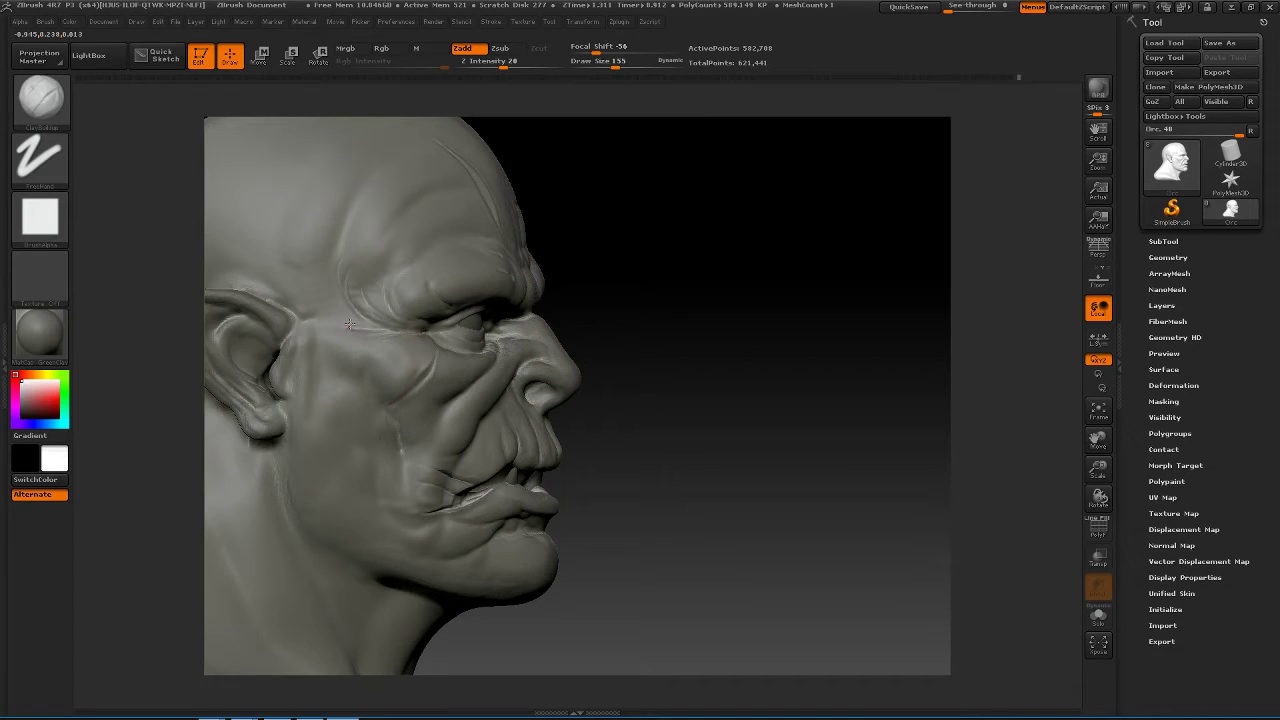
{"action": "mouse_move", "coordinate": [303, 317]}
{"action": "left_mouse_down", "text": "shift"}
{"action": "mouse_move", "coordinate": [335, 300]}
{"action": "mouse_move", "coordinate": [367, 349]}
{"action": "mouse_move", "coordinate": [347, 318]}
{"action": "left_mouse_up", "text": "shift"}
{"action": "key", "text": "space"}
{"action": "mouse_move", "coordinate": [674, 286]}
{"action": "left_mouse_down"}
{"action": "mouse_move", "coordinate": [397, 321]}
{"action": "mouse_move", "coordinate": [392, 310]}
{"action": "left_mouse_up"}
{"action": "key", "text": "space"}
{"action": "key", "text": "space"}
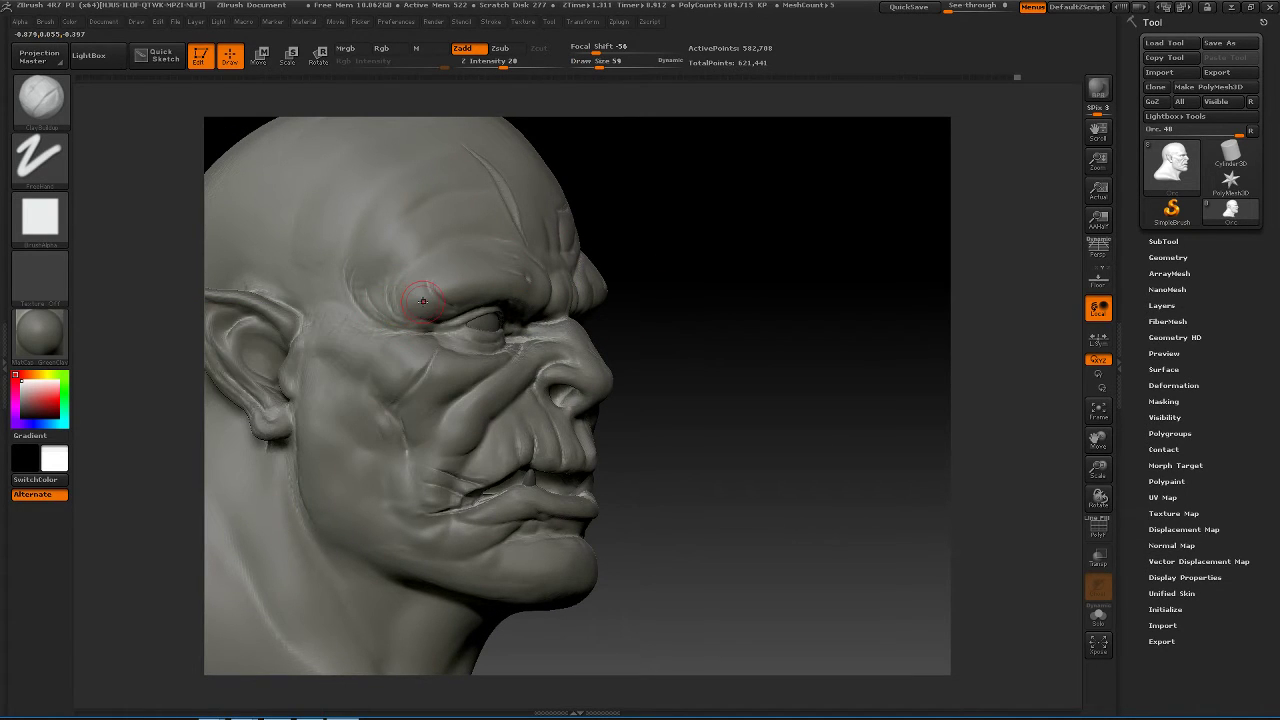
- Swell the skin folds beside the right eye and outer brow using the Inflat brush with draw size 30
{"action": "key", "text": "b"}
{"action": "left_click", "coordinate": [422, 303]}
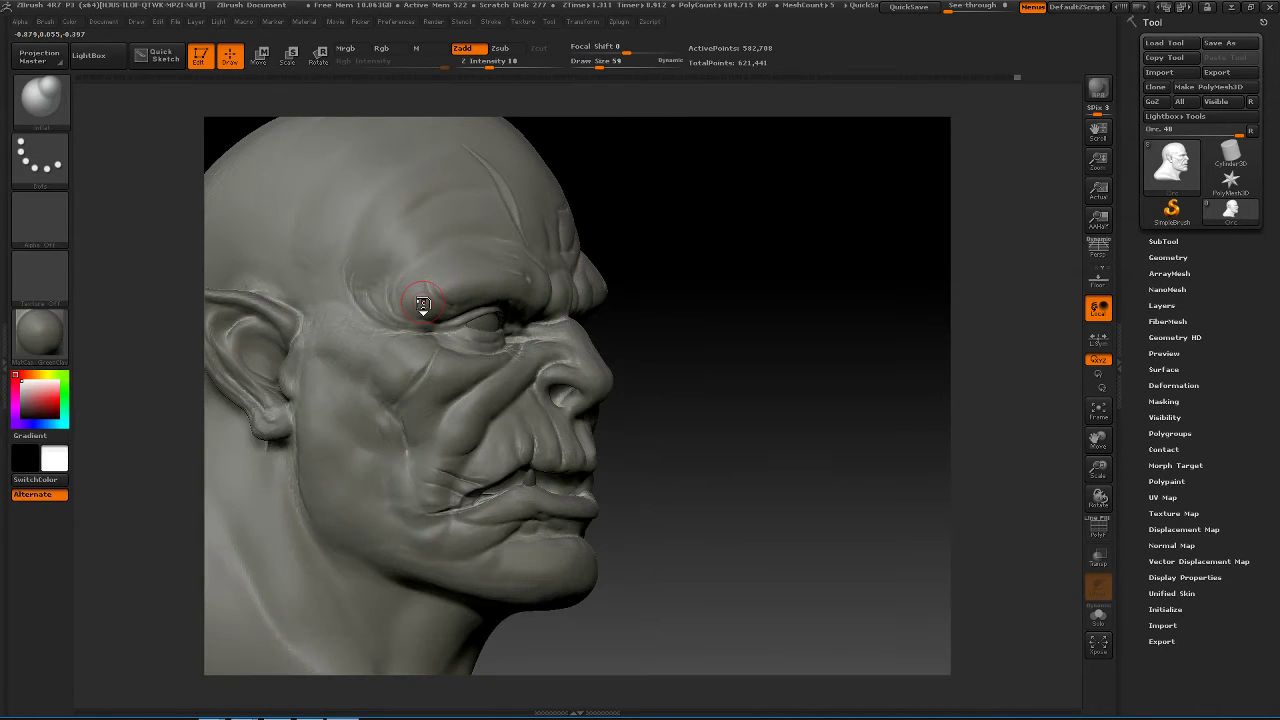
{"action": "mouse_move", "coordinate": [603, 323]}
{"action": "left_mouse_down"}
{"action": "mouse_move", "coordinate": [846, 289]}
{"action": "mouse_move", "coordinate": [826, 350]}
{"action": "left_mouse_up"}
{"action": "key", "text": "space"}
{"action": "left_click_drag", "start_coordinate": [378, 344], "coordinate": [370, 344]}
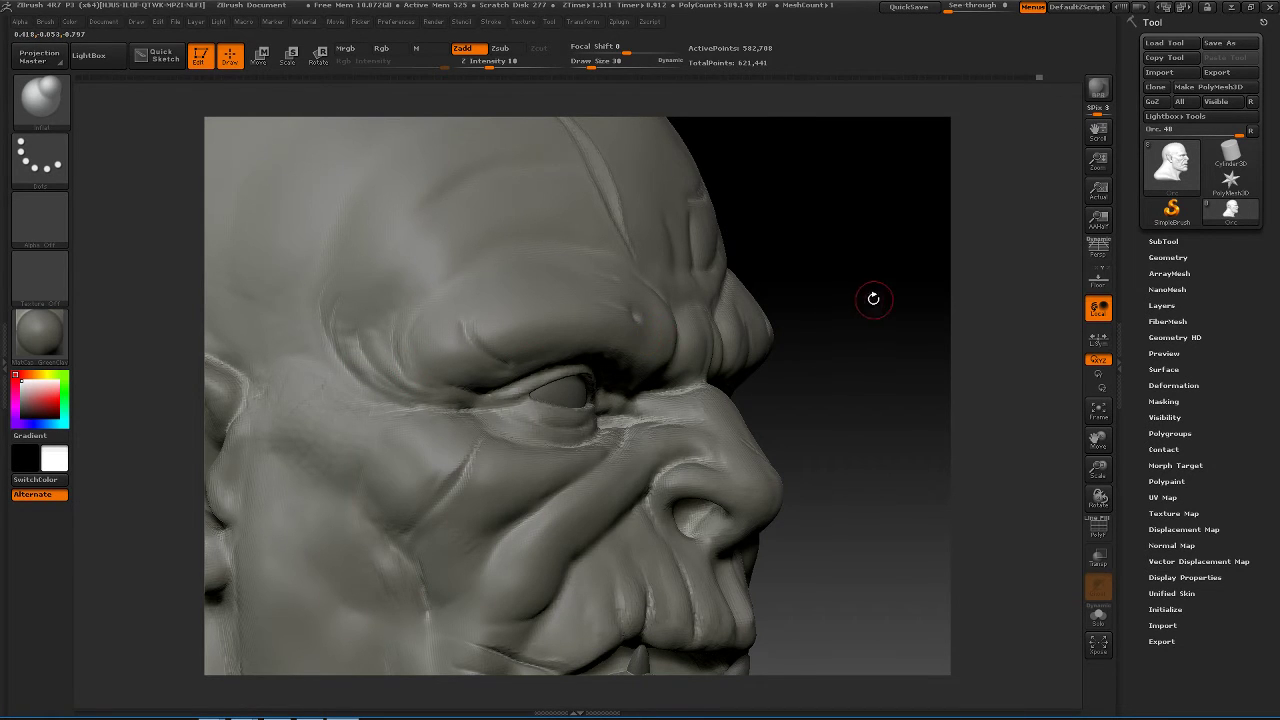
- Sharpen the fine creases running from the right eye corner across the temple with Dam_Standard at draw size 30
{"action": "mouse_move", "coordinate": [871, 294]}
{"action": "left_mouse_down"}
{"action": "mouse_move", "coordinate": [809, 277]}
{"action": "mouse_move", "coordinate": [818, 289]}
{"action": "left_mouse_up"}
{"action": "key", "text": "b"}
{"action": "key", "text": "d"}
{"action": "key", "text": "s"}
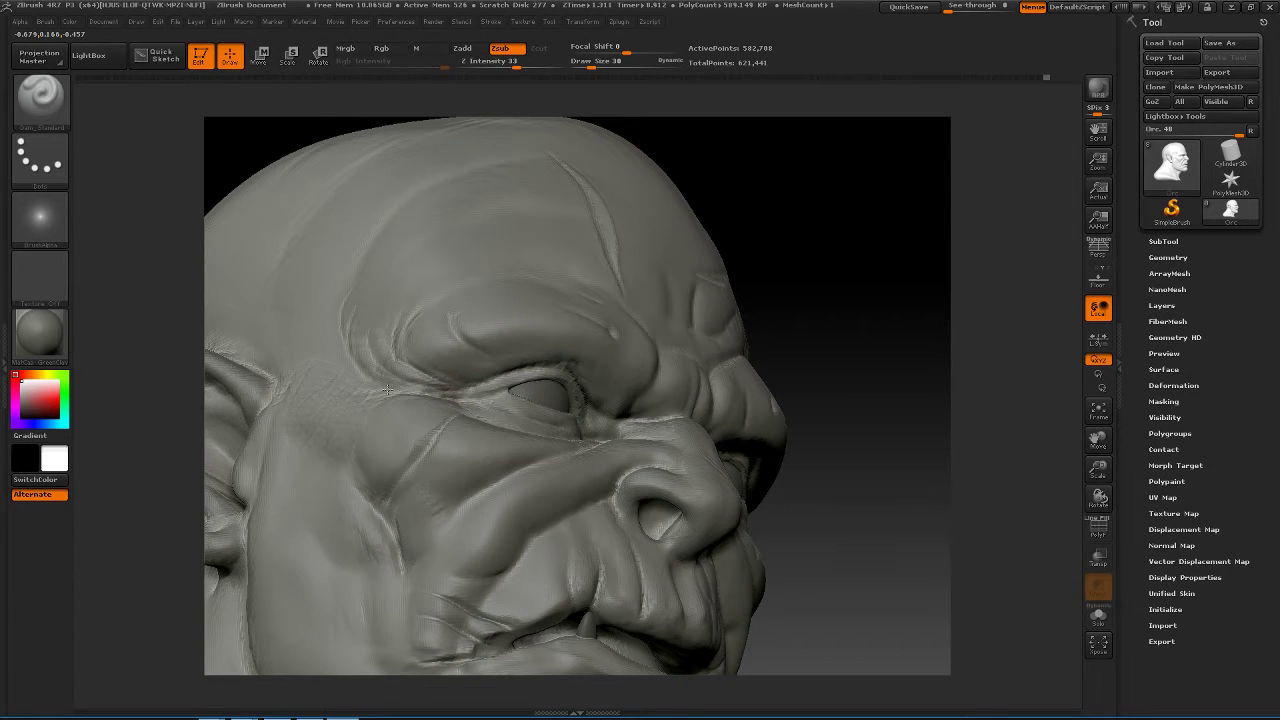
{"action": "mouse_move", "coordinate": [826, 297]}
{"action": "left_mouse_down"}
{"action": "mouse_move", "coordinate": [797, 286]}
{"action": "mouse_move", "coordinate": [804, 304]}
{"action": "mouse_move", "coordinate": [707, 299]}
{"action": "mouse_move", "coordinate": [809, 300]}
{"action": "mouse_move", "coordinate": [760, 280]}
{"action": "left_mouse_up"}
- Smooth the right temple and cheekbone at draw size 136, then reduce the draw size to 72 for the finer areas
{"action": "key", "text": "space"}
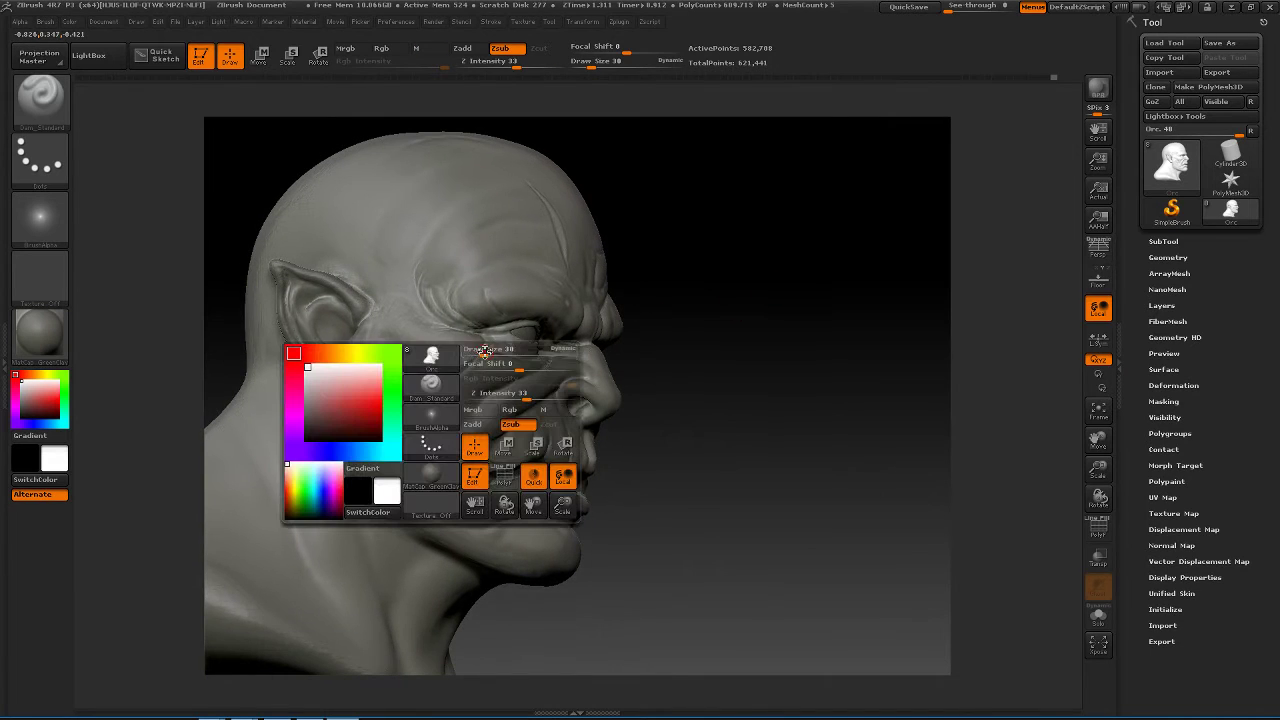
{"action": "key", "text": "shift"}
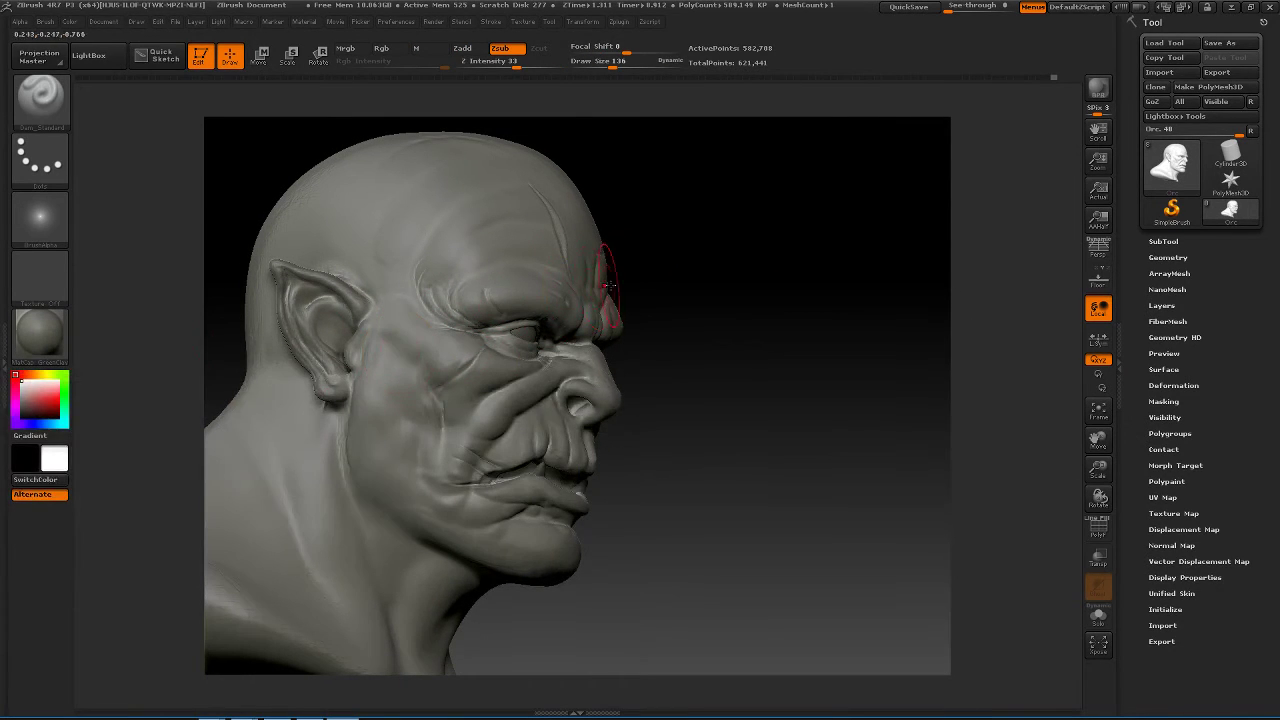
{"action": "key", "text": "space"}
{"action": "left_click_drag", "start_coordinate": [641, 287], "coordinate": [626, 288]}
{"action": "key", "text": "shift"}
{"action": "mouse_move", "coordinate": [737, 220]}
{"action": "left_mouse_down"}
{"action": "mouse_move", "coordinate": [826, 211]}
{"action": "mouse_move", "coordinate": [723, 217]}
{"action": "left_mouse_up"}
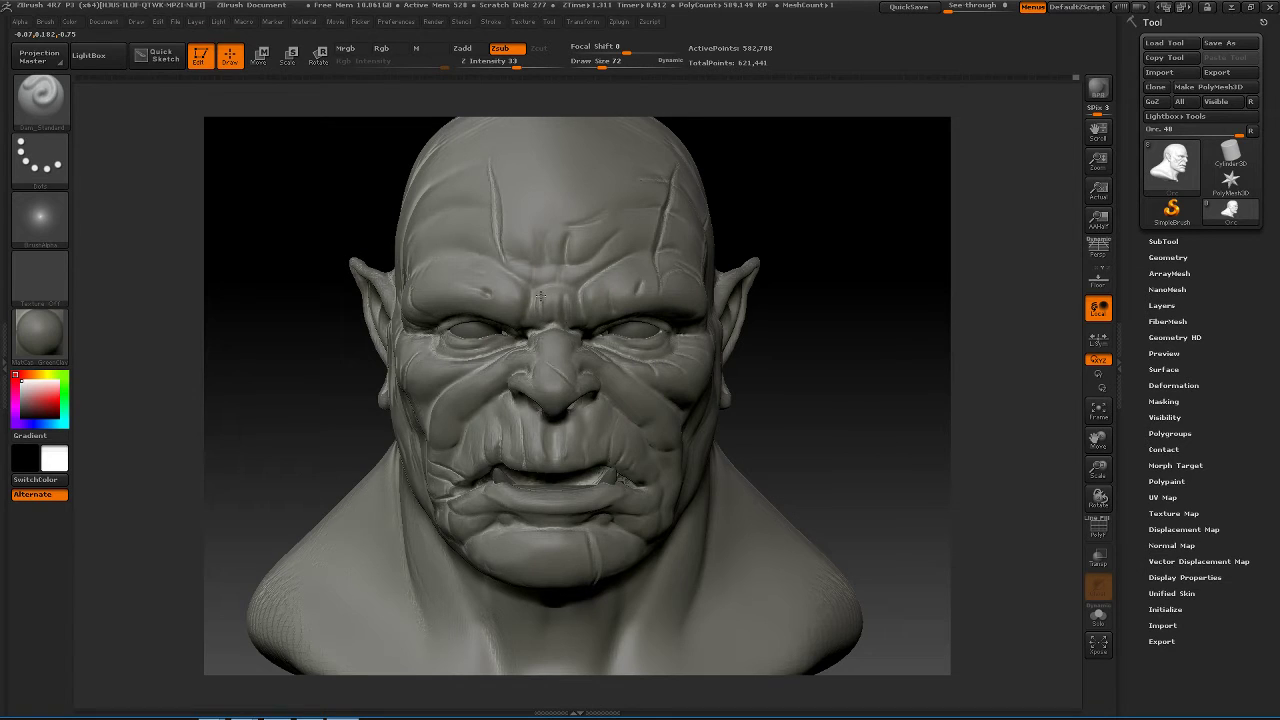
- Reshape the inner end of the right brow with the Move brush at draw size 155
{"action": "left_click_drag", "start_coordinate": [855, 303], "coordinate": [871, 314], "text": "alt"}
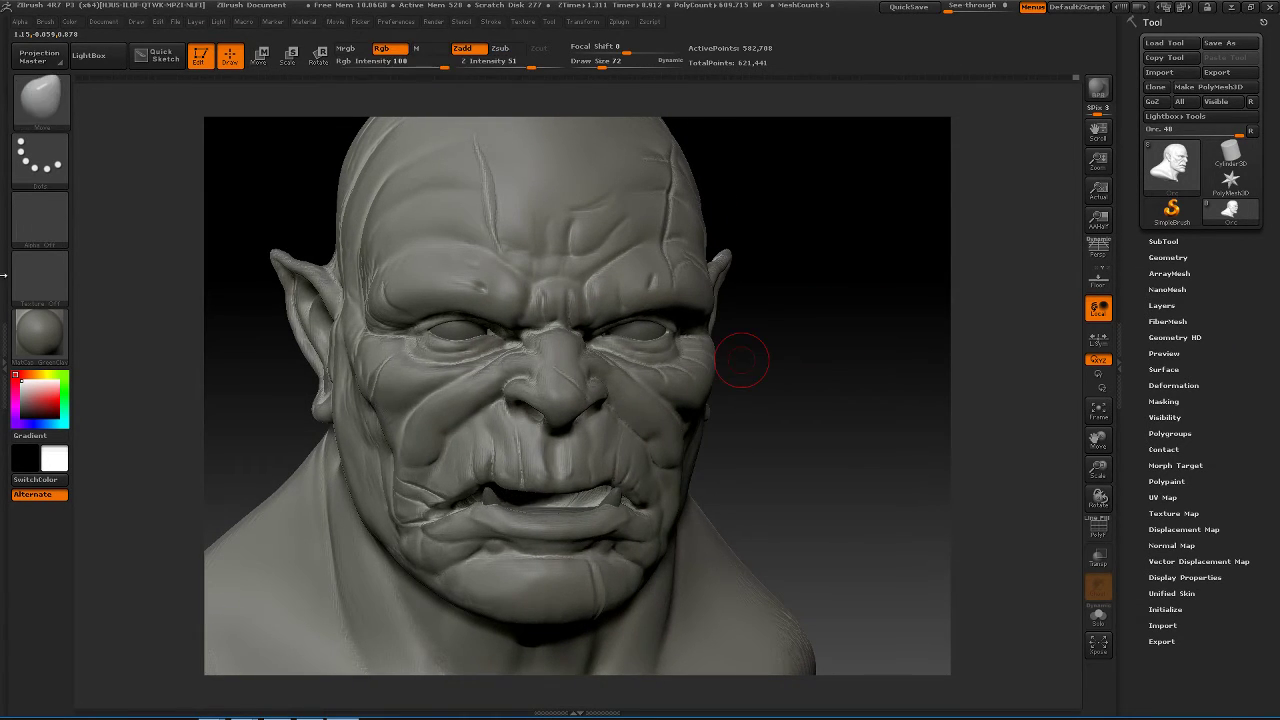
{"action": "key", "text": "space"}
{"action": "left_click_drag", "start_coordinate": [726, 343], "coordinate": [748, 343]}
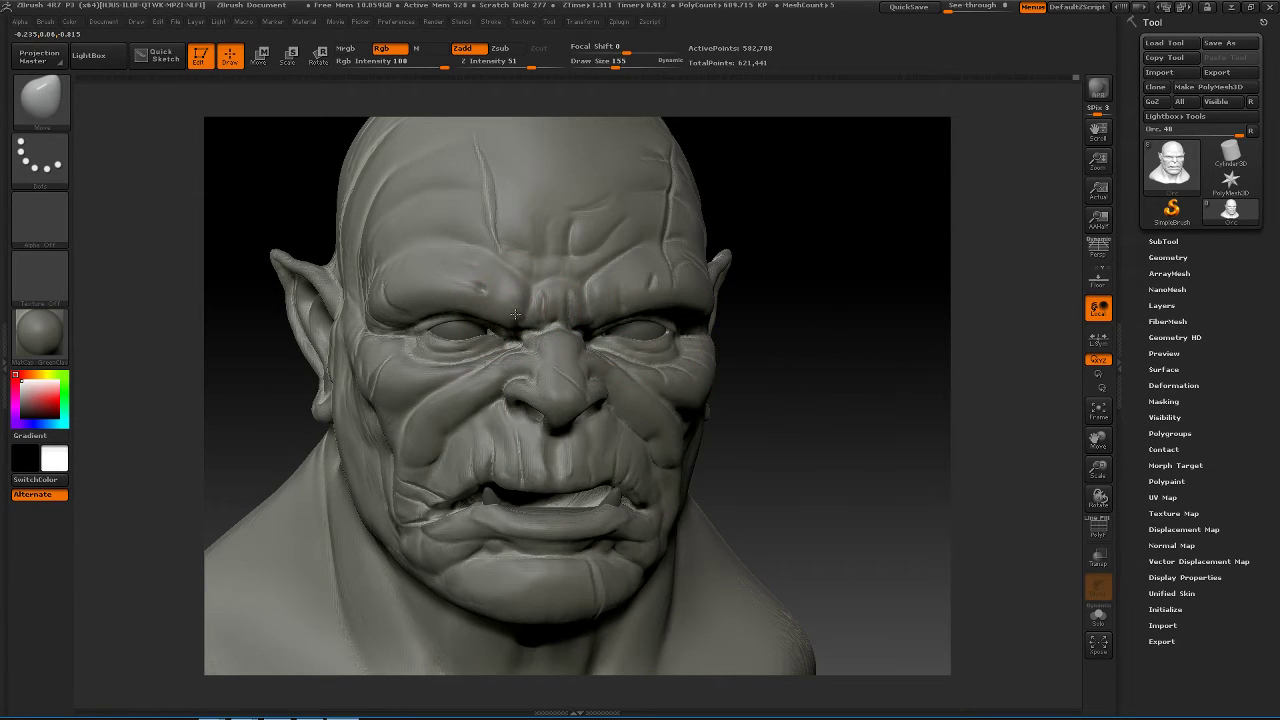
{"action": "left_click_drag", "start_coordinate": [830, 335], "coordinate": [891, 349]}
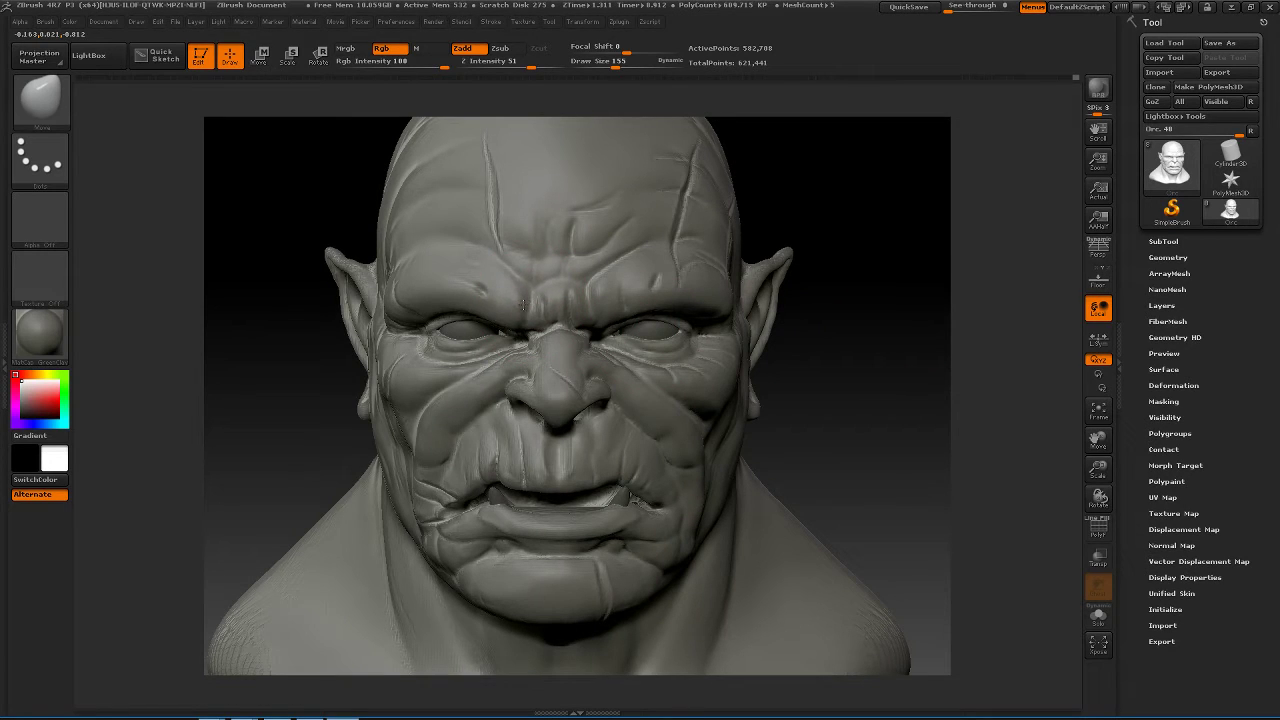
- Adjust the brow and nose area with the Move brush at draw size 203
{"action": "key", "text": "space"}
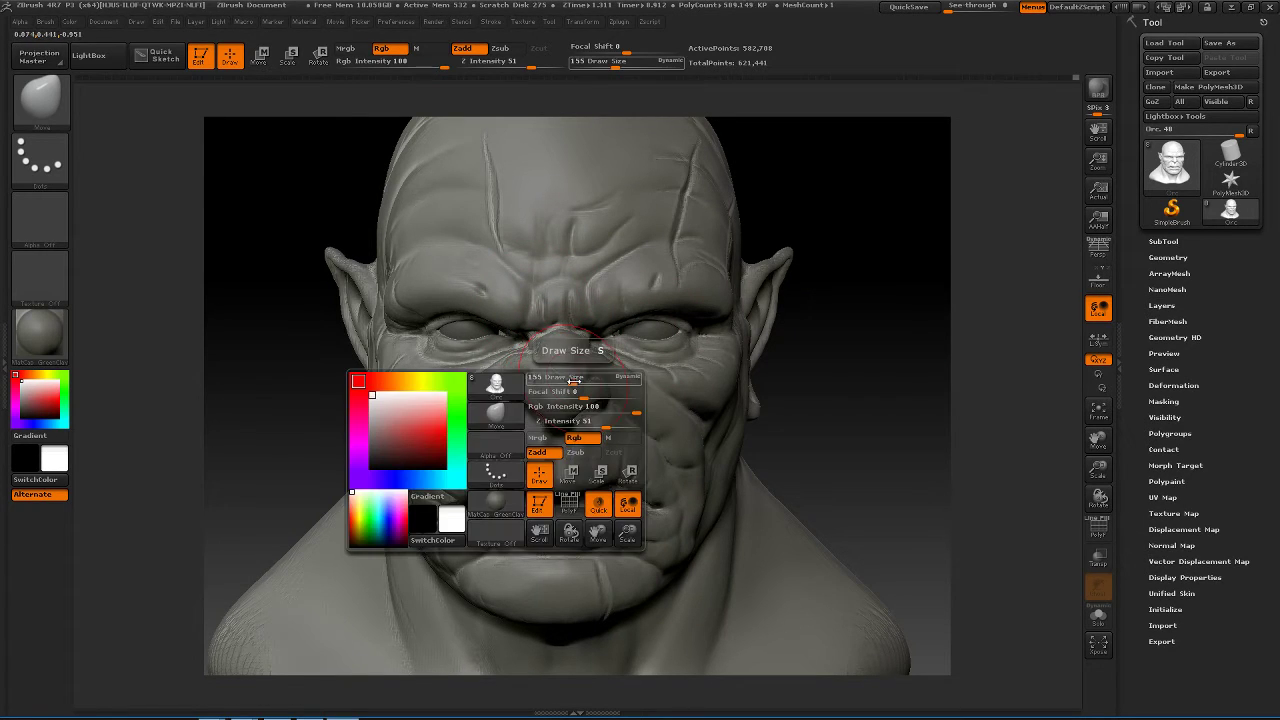
{"action": "left_click_drag", "start_coordinate": [570, 381], "coordinate": [581, 381]}
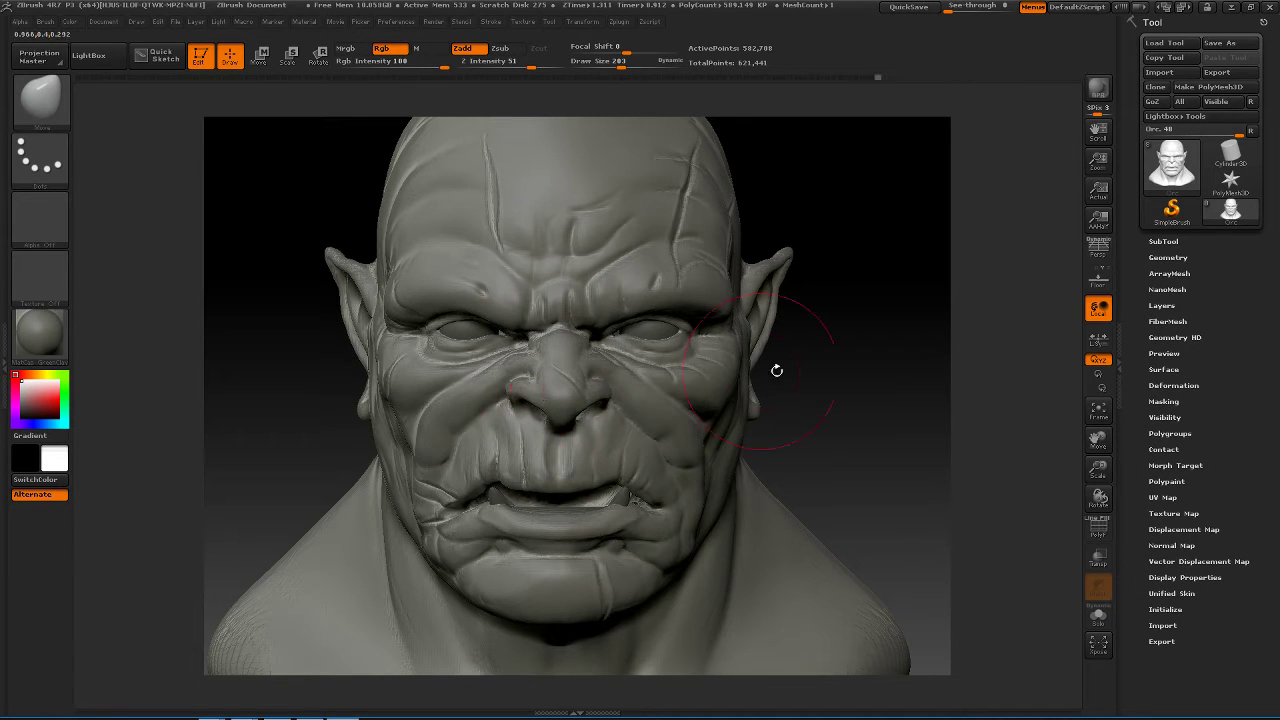
{"action": "mouse_move", "coordinate": [863, 371]}
{"action": "left_mouse_down"}
{"action": "mouse_move", "coordinate": [795, 374]}
{"action": "mouse_move", "coordinate": [848, 374]}
{"action": "left_mouse_up"}
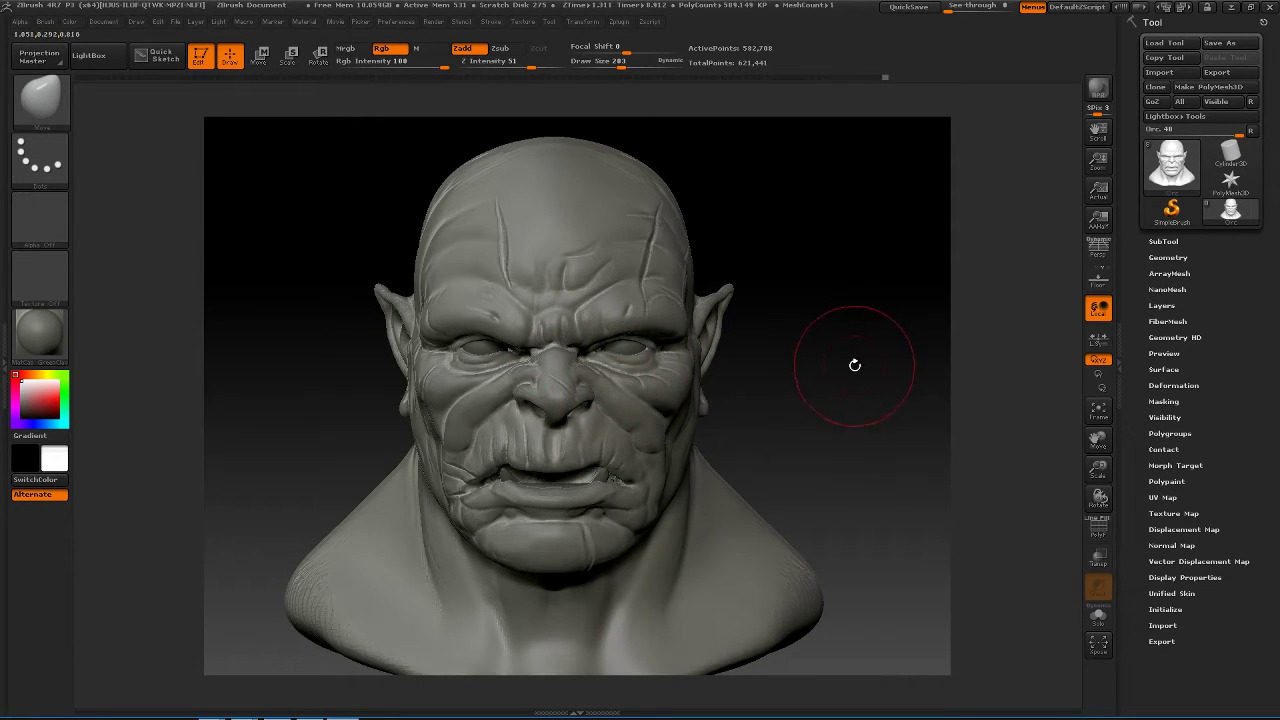
{"action": "mouse_move", "coordinate": [854, 366]}
{"action": "left_mouse_down", "text": "alt"}
{"action": "mouse_move", "coordinate": [841, 380]}
{"action": "mouse_move", "coordinate": [877, 369]}
{"action": "mouse_move", "coordinate": [883, 354]}
{"action": "mouse_move", "coordinate": [846, 355]}
{"action": "mouse_move", "coordinate": [869, 354]}
{"action": "left_mouse_up", "text": "alt"}
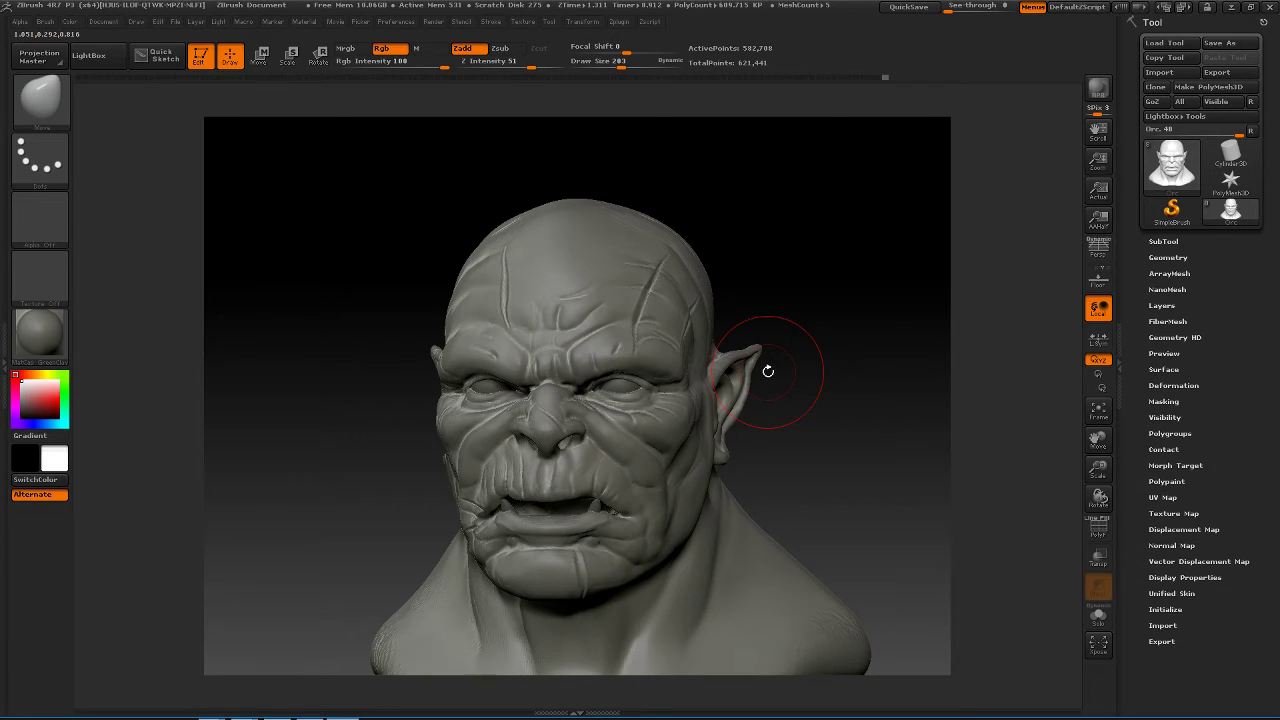
- Smooth the wrinkle in the middle of the forehead using ClayBuildup's smoothing at draw size 122, then enlarge the size to 186
{"action": "key", "text": "b"}
{"action": "key", "text": "c"}
{"action": "key", "text": "b"}
{"action": "key", "text": "space"}
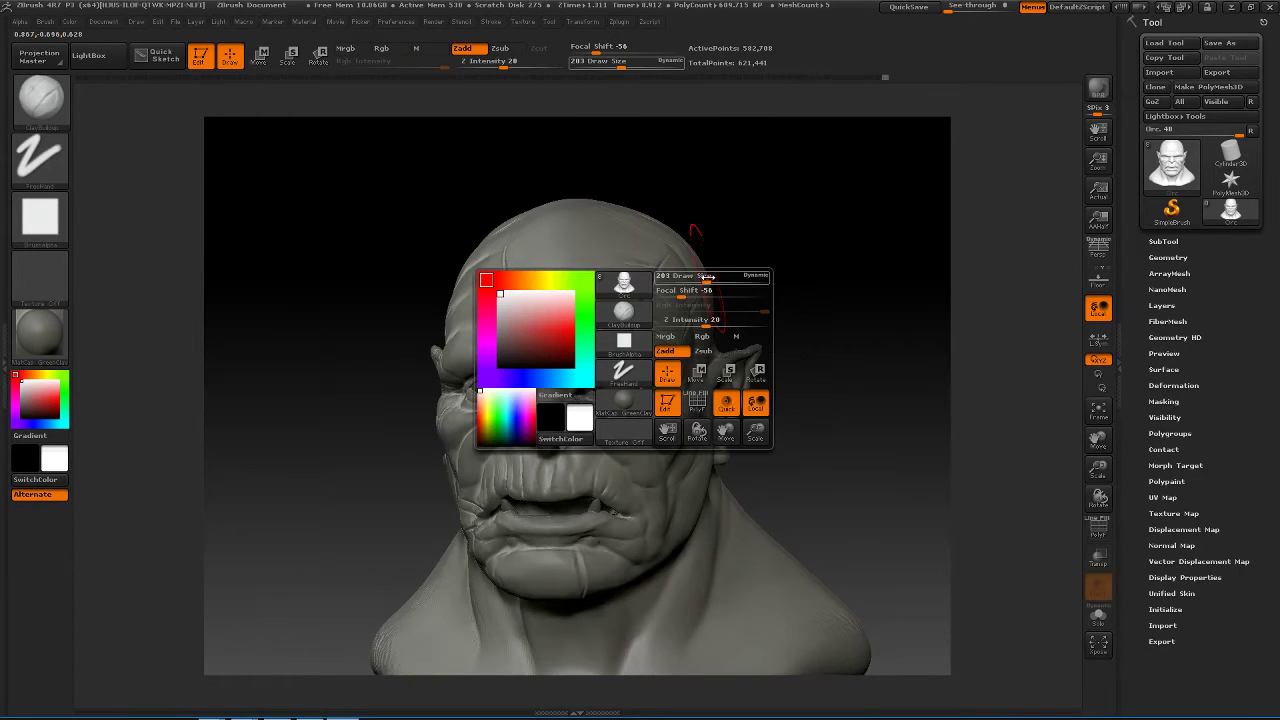
{"action": "left_click_drag", "start_coordinate": [705, 276], "coordinate": [690, 276]}
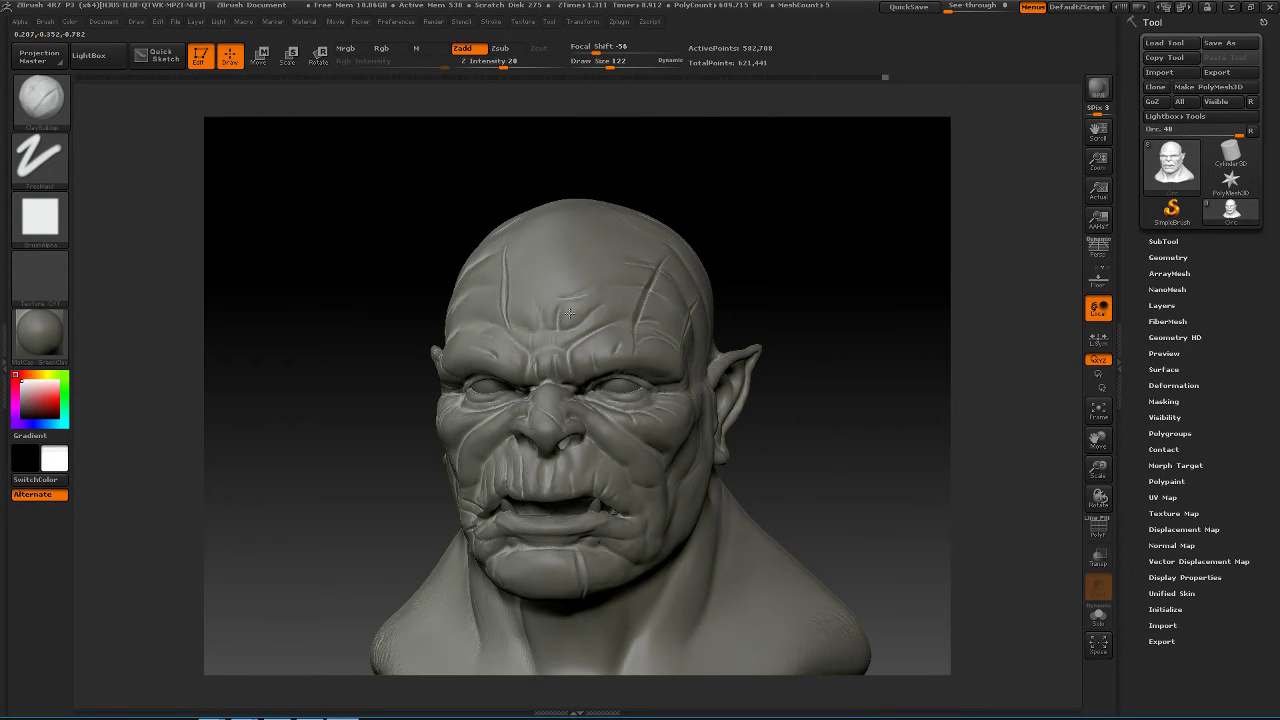
{"action": "mouse_move", "coordinate": [576, 304]}
{"action": "left_mouse_down", "text": "shift"}
{"action": "mouse_move", "coordinate": [551, 315]}
{"action": "mouse_move", "coordinate": [576, 286]}
{"action": "mouse_move", "coordinate": [613, 276]}
{"action": "mouse_move", "coordinate": [556, 282]}
{"action": "mouse_move", "coordinate": [566, 278]}
{"action": "left_mouse_up", "text": "shift"}
{"action": "key", "text": "space"}
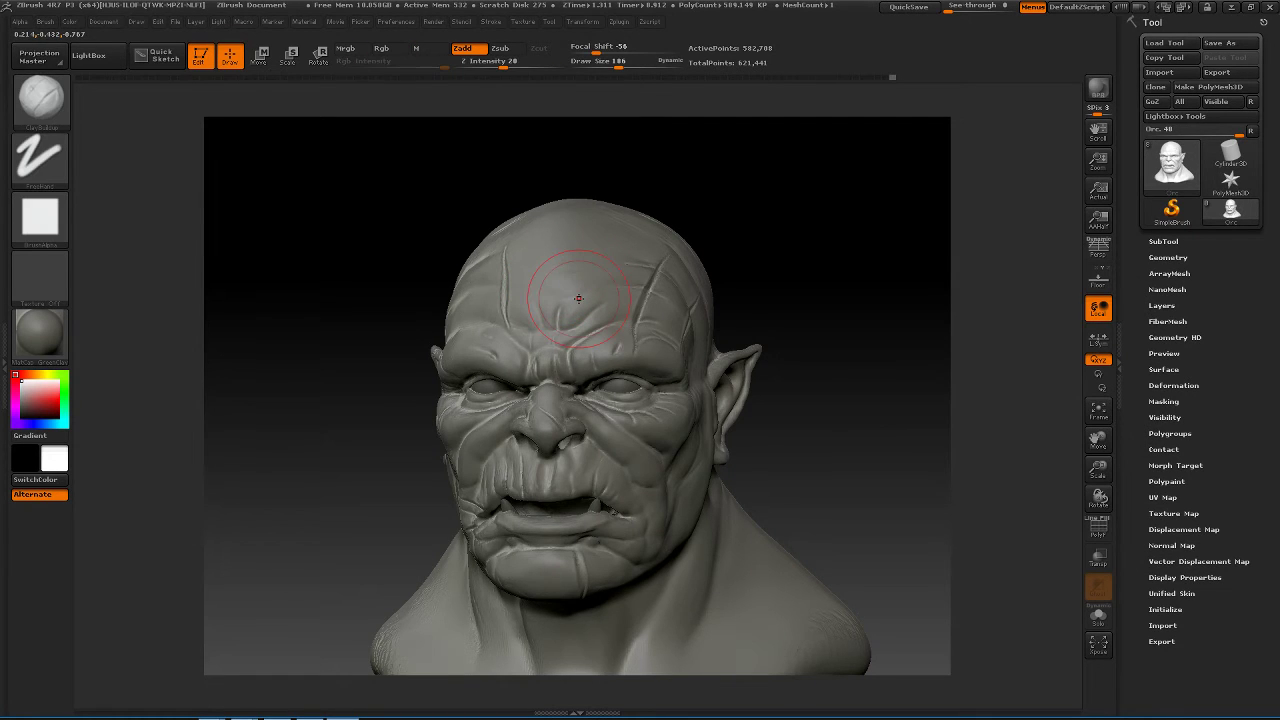
- Carve creases into the middle of the forehead and above the right brow with Dam_Standard at draw size 93, smoothing where needed
{"action": "key", "text": "b"}
{"action": "key", "text": "d"}
{"action": "key", "text": "s"}
{"action": "key", "text": "space"}
{"action": "left_click_drag", "start_coordinate": [742, 298], "coordinate": [726, 298]}
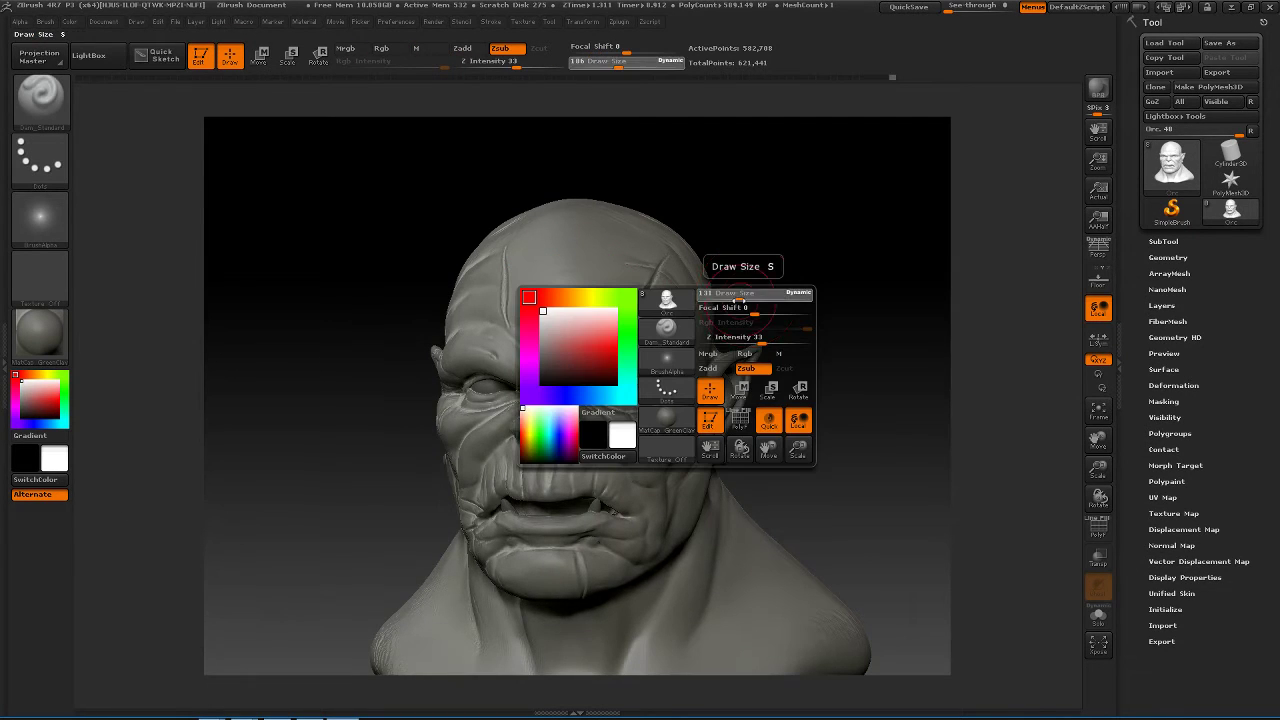
{"action": "left_click_drag", "start_coordinate": [567, 298], "coordinate": [593, 289]}
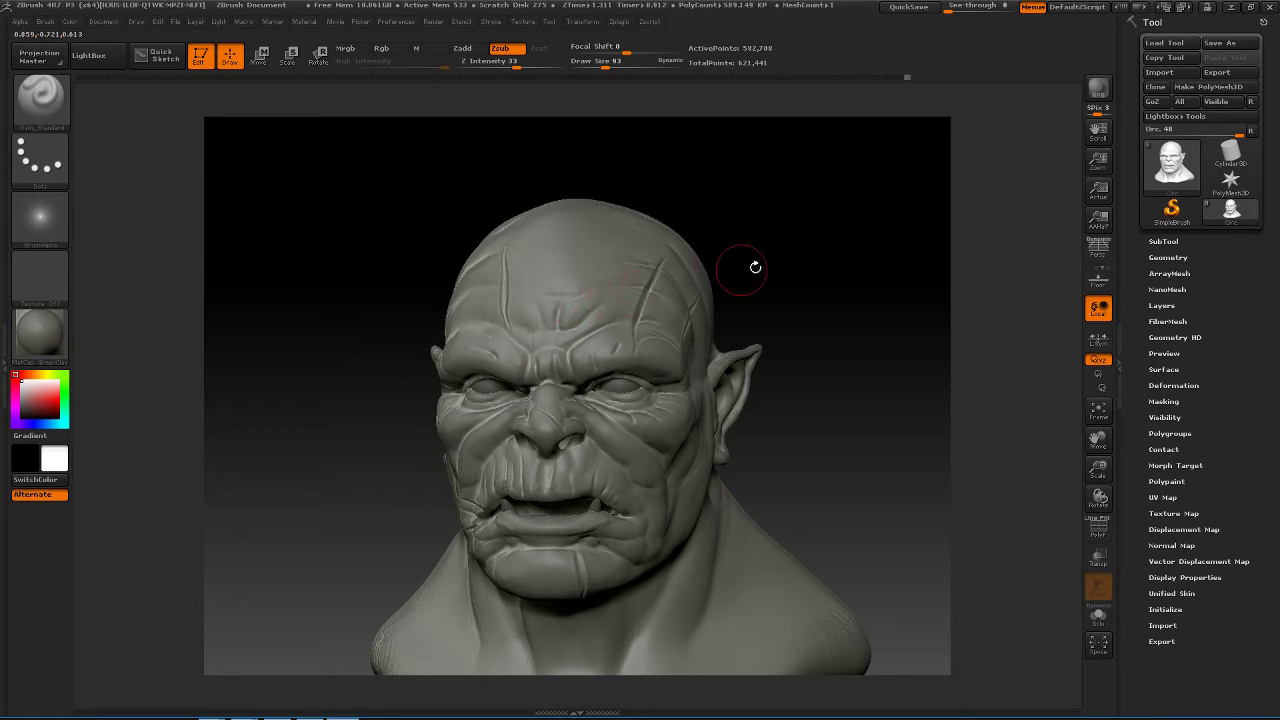
{"action": "left_click_drag", "start_coordinate": [751, 266], "coordinate": [867, 272]}
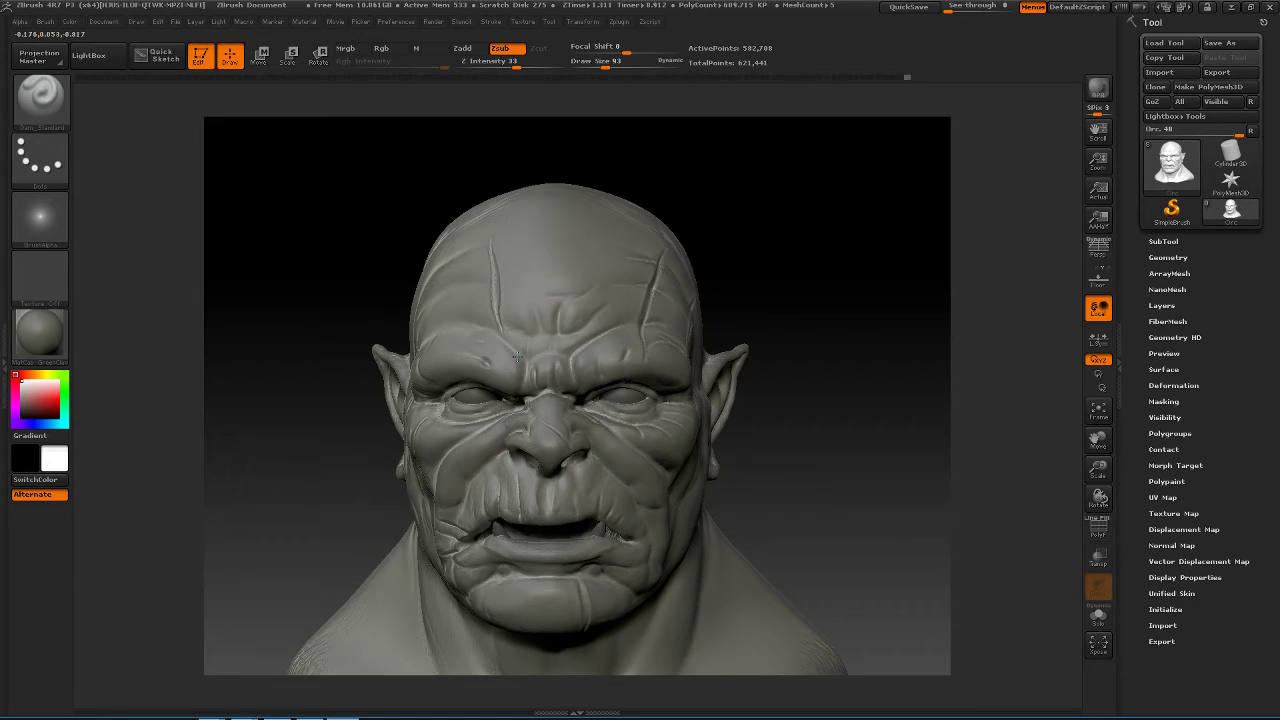
{"action": "mouse_move", "coordinate": [552, 330]}
{"action": "left_mouse_down"}
{"action": "mouse_move", "coordinate": [539, 318]}
{"action": "mouse_move", "coordinate": [520, 342]}
{"action": "left_mouse_up"}
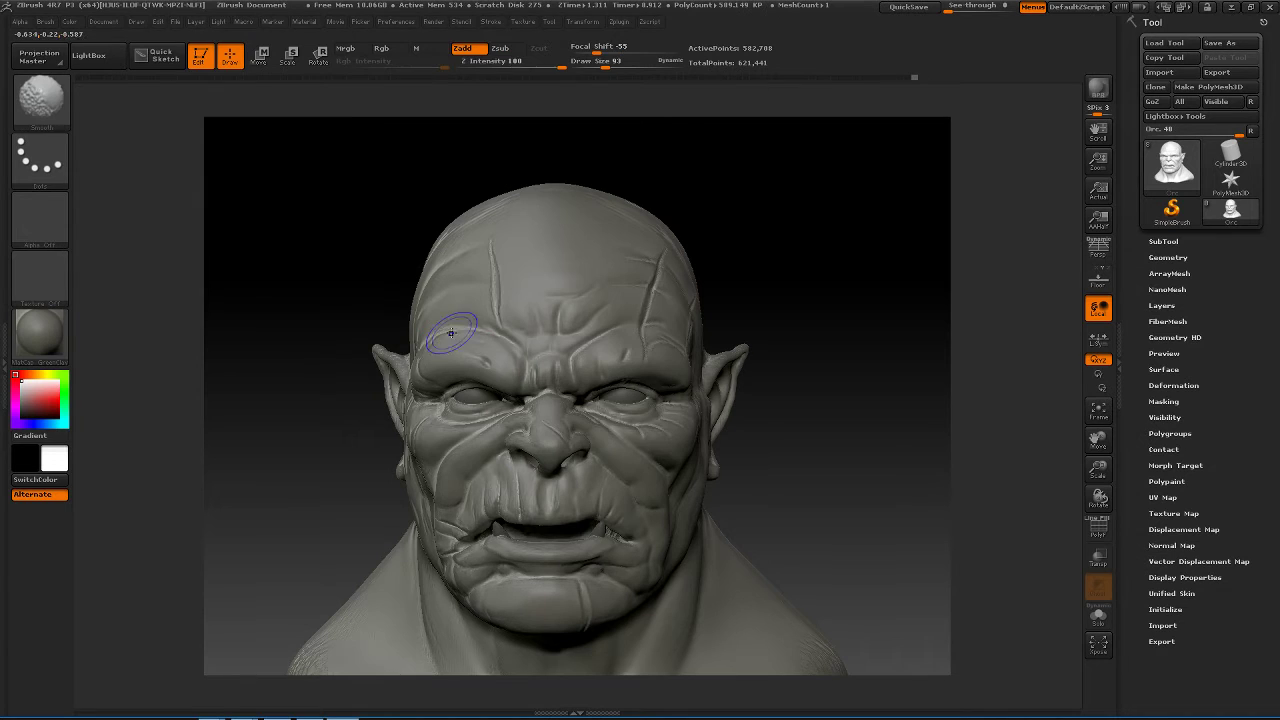
{"action": "left_click_drag", "start_coordinate": [729, 317], "coordinate": [801, 313]}
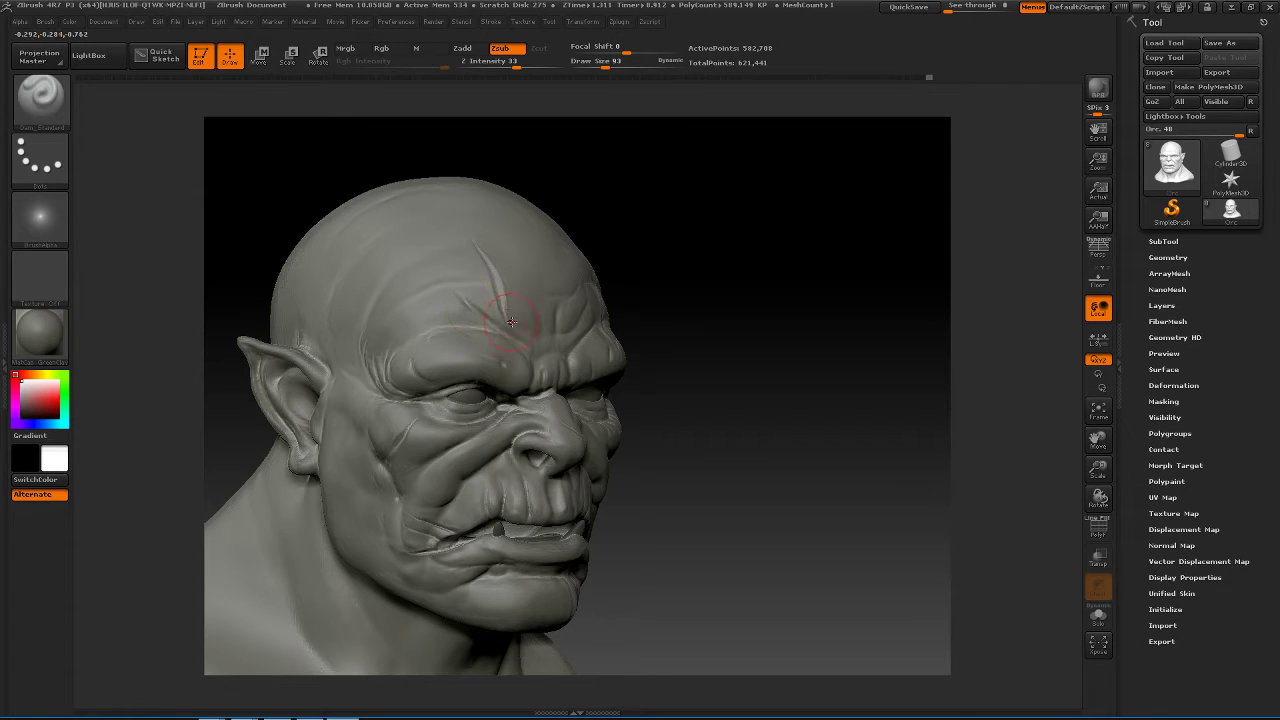
- Build up the forehead between the scar and the right brow with ClayBuildup, reducing the draw size to 72
{"action": "key", "text": "b"}
{"action": "key", "text": "c"}
{"action": "key", "text": "b"}
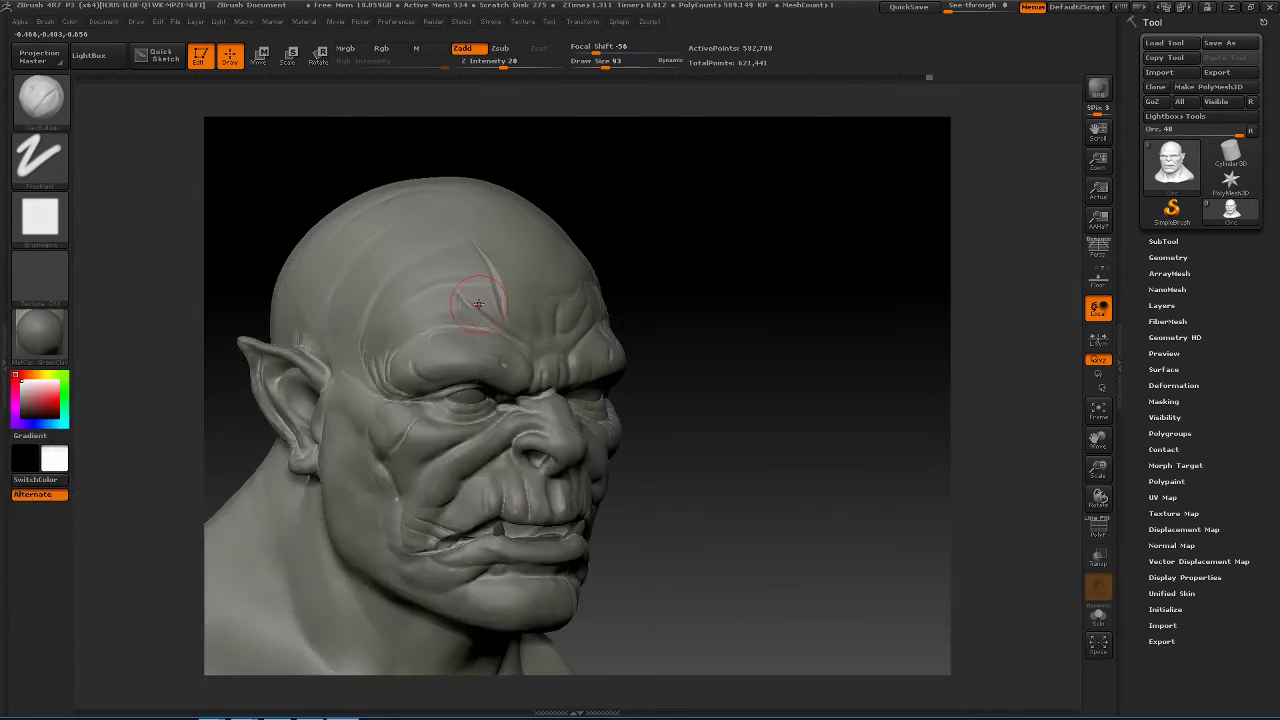
{"action": "left_click_drag", "start_coordinate": [694, 293], "coordinate": [706, 292]}
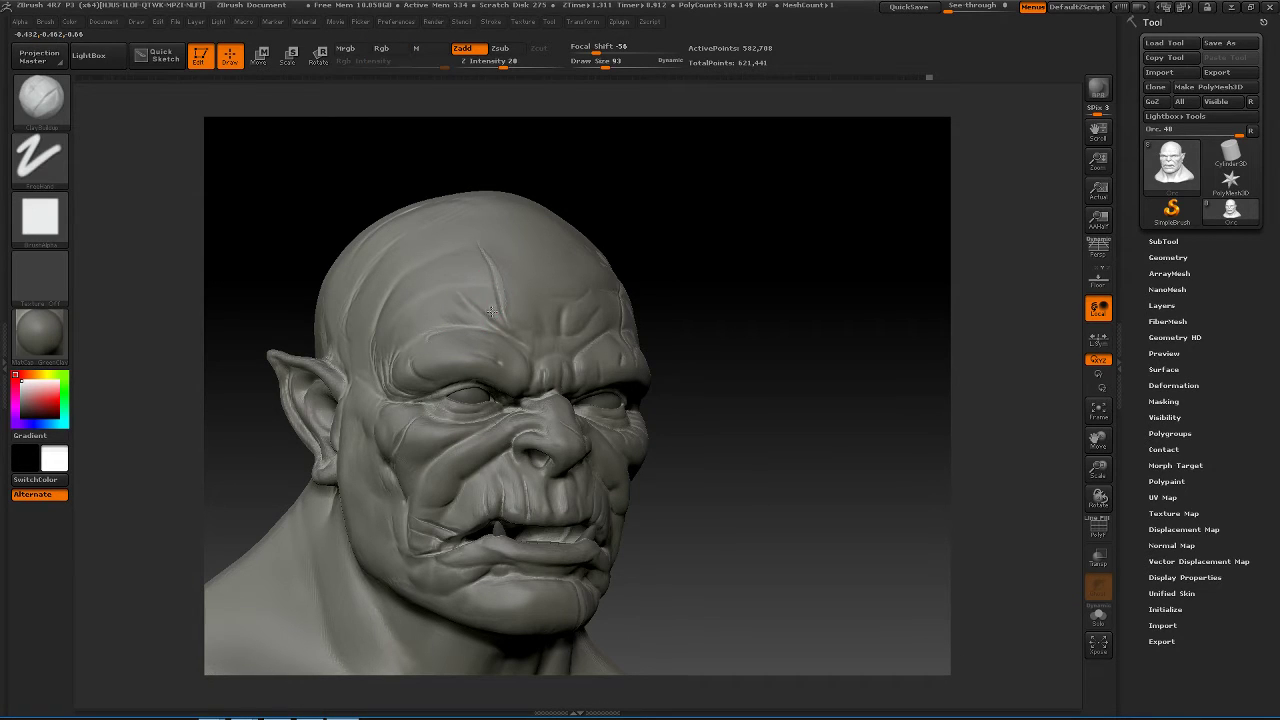
{"action": "mouse_move", "coordinate": [795, 280]}
{"action": "left_mouse_down"}
{"action": "mouse_move", "coordinate": [763, 277]}
{"action": "mouse_move", "coordinate": [826, 286]}
{"action": "left_mouse_up"}
{"action": "key", "text": "space"}
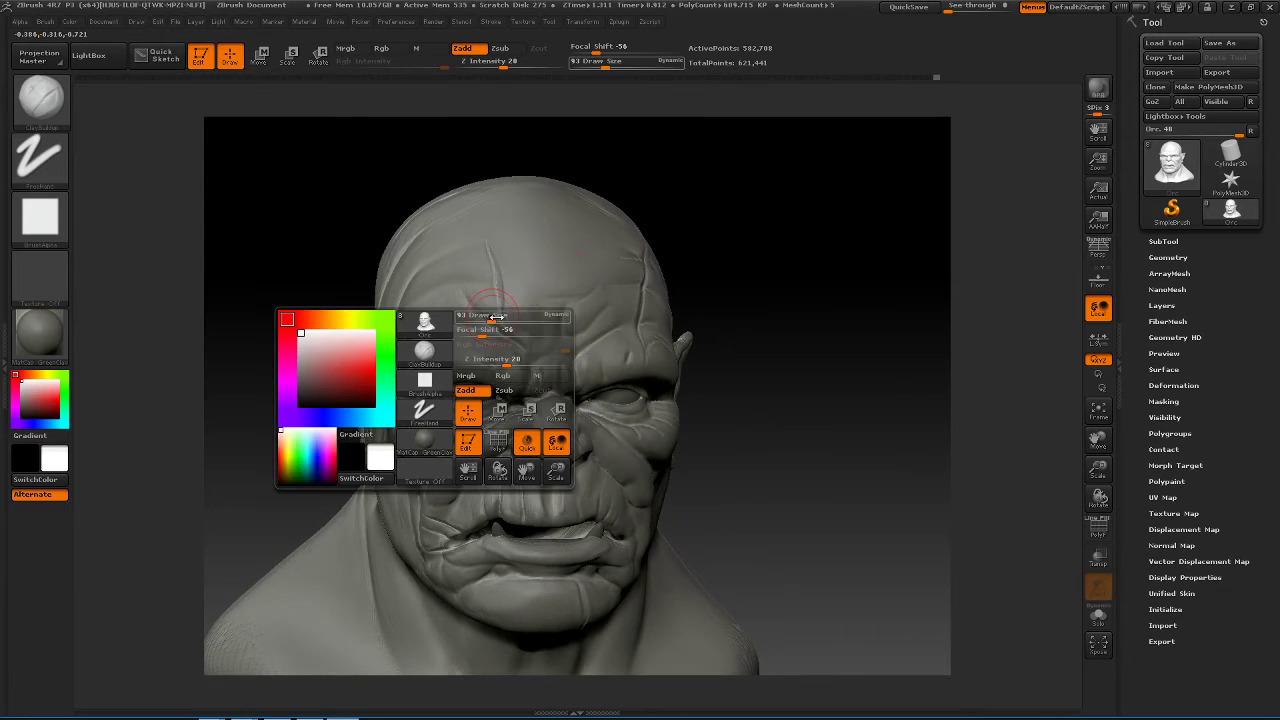
{"action": "left_click_drag", "start_coordinate": [495, 317], "coordinate": [490, 318]}
{"action": "key", "text": "space"}
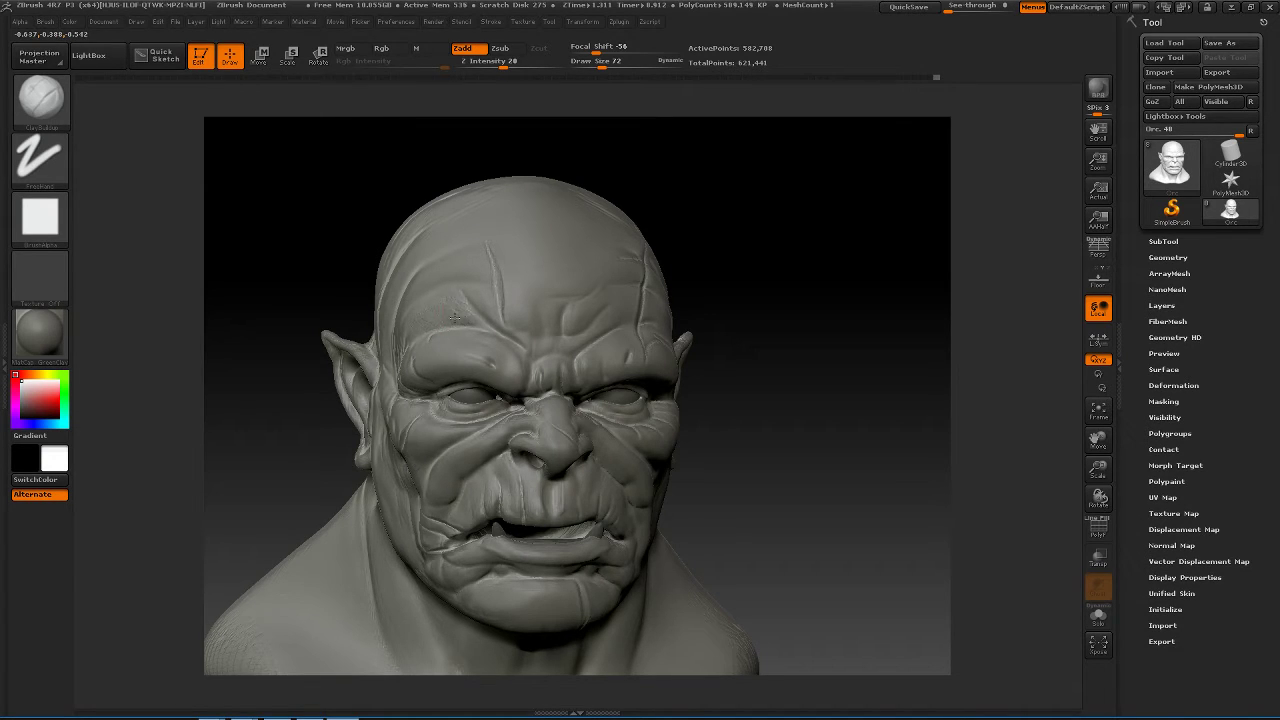
{"action": "left_click_drag", "start_coordinate": [763, 320], "coordinate": [651, 351]}
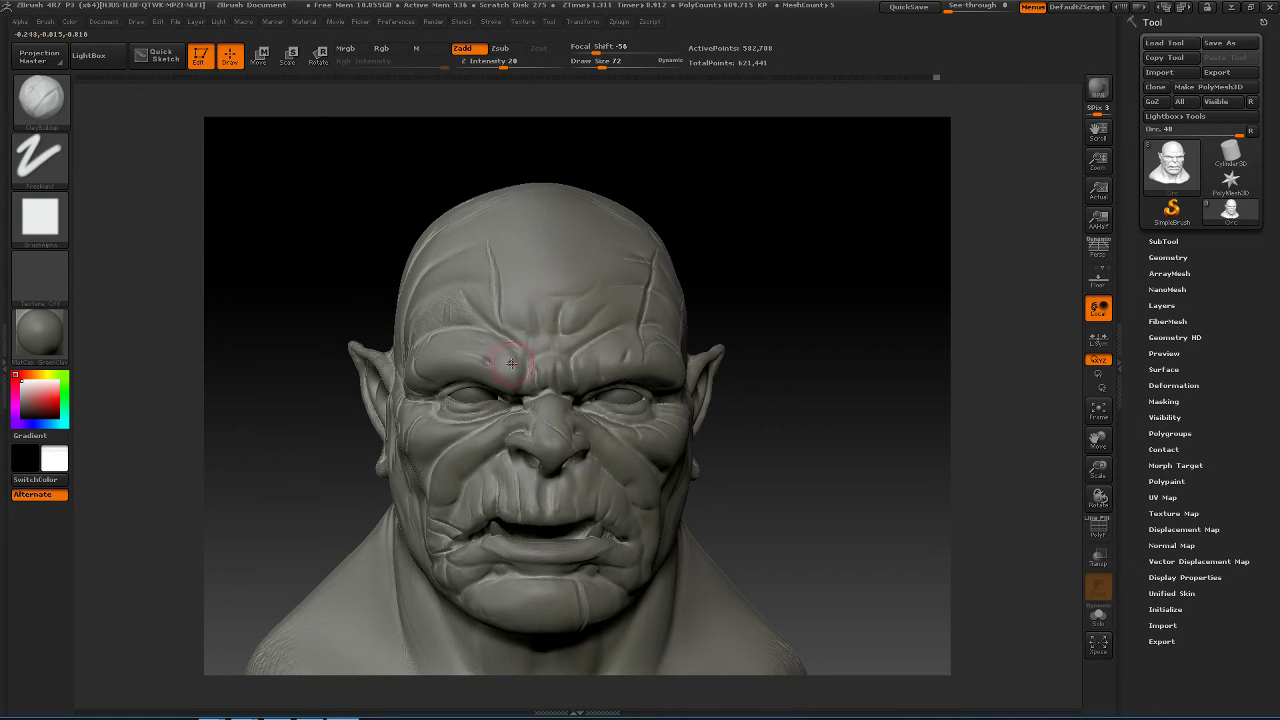
- Flatten the inner end of the right brow with the hPolish brush at draw size 47
{"action": "key", "text": "b"}
{"action": "key", "text": "h"}
{"action": "key", "text": "p"}
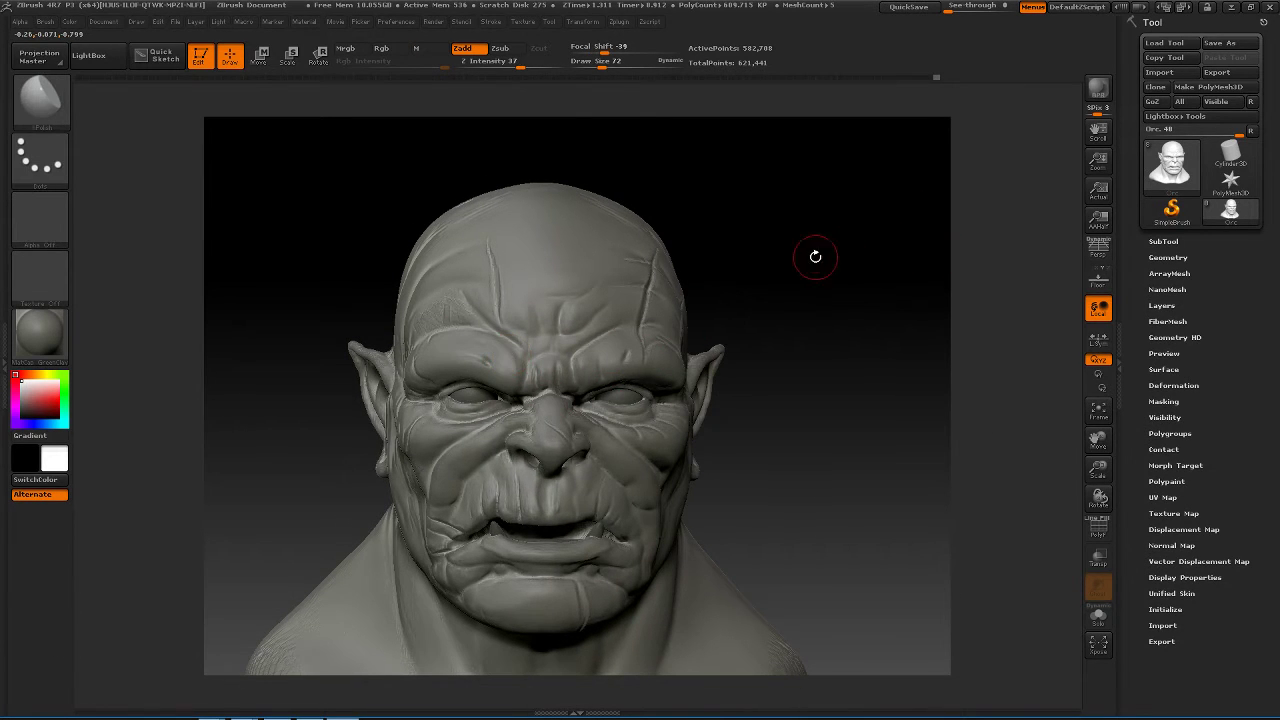
{"action": "left_click_drag", "start_coordinate": [815, 257], "coordinate": [700, 290]}
{"action": "key", "text": "space"}
{"action": "left_click_drag", "start_coordinate": [556, 360], "coordinate": [527, 365]}
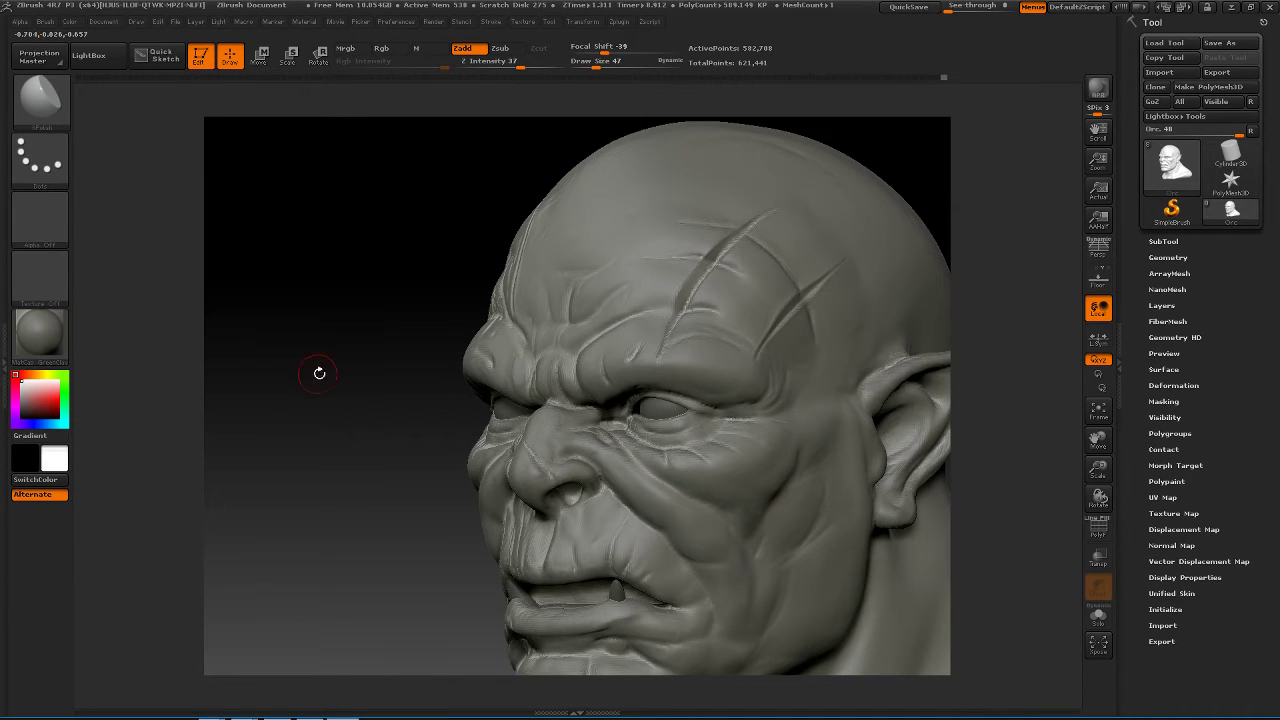
{"action": "mouse_move", "coordinate": [320, 371]}
{"action": "left_mouse_down"}
{"action": "mouse_move", "coordinate": [309, 374]}
{"action": "mouse_move", "coordinate": [345, 440]}
{"action": "left_mouse_up"}
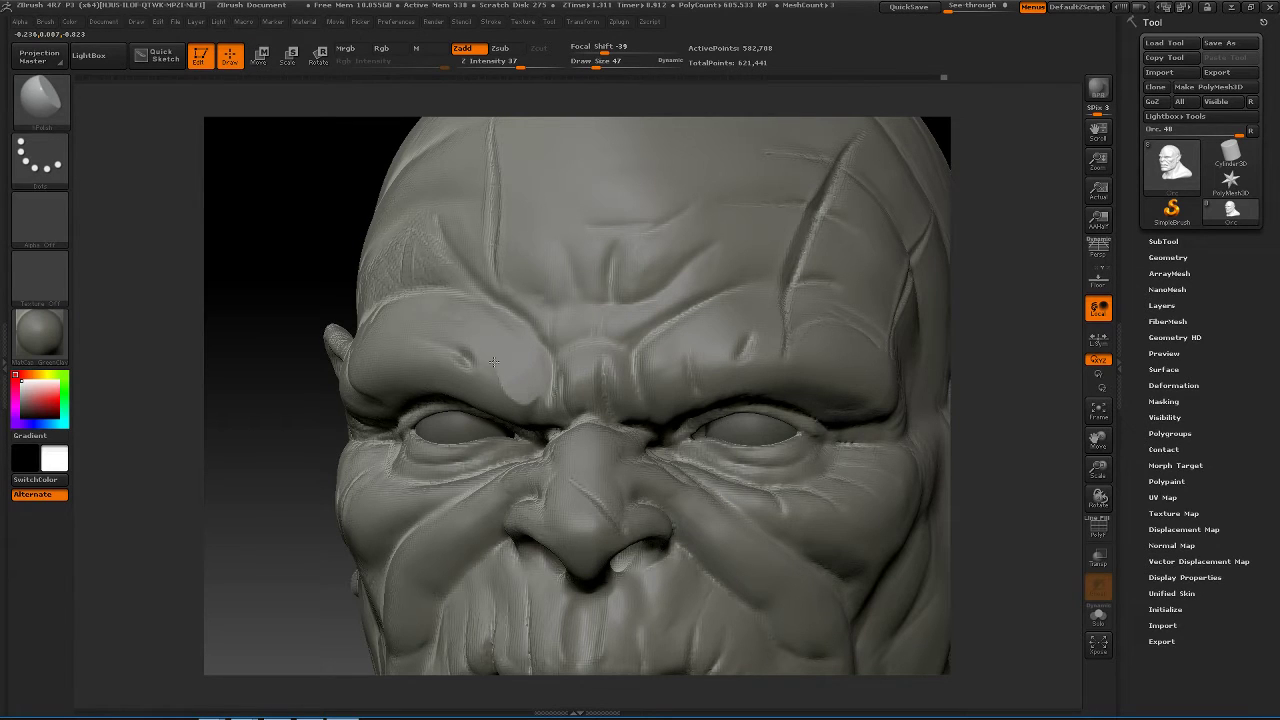
- Soften the inner end of the right brow and deepen the crease beside it with Dam_Standard at draw size 47
{"action": "left_click_drag", "start_coordinate": [493, 361], "coordinate": [528, 397], "text": "shift"}
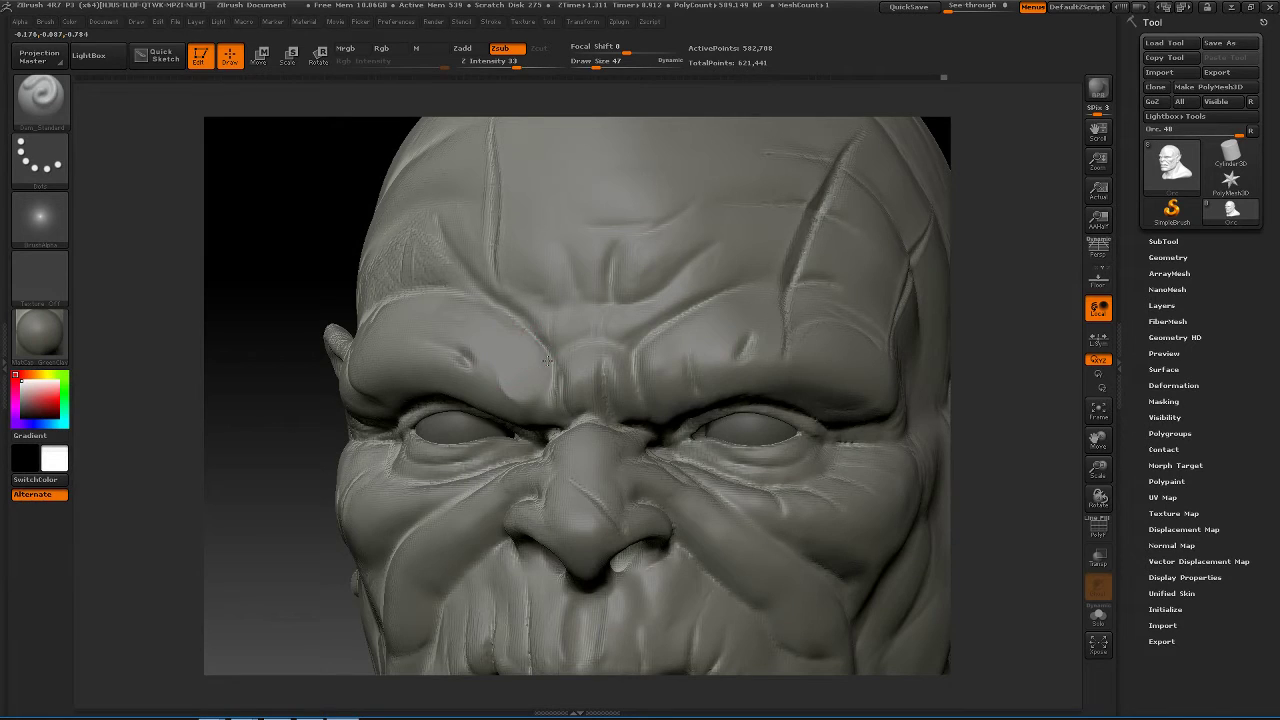
{"action": "left_click_drag", "start_coordinate": [223, 427], "coordinate": [256, 368]}
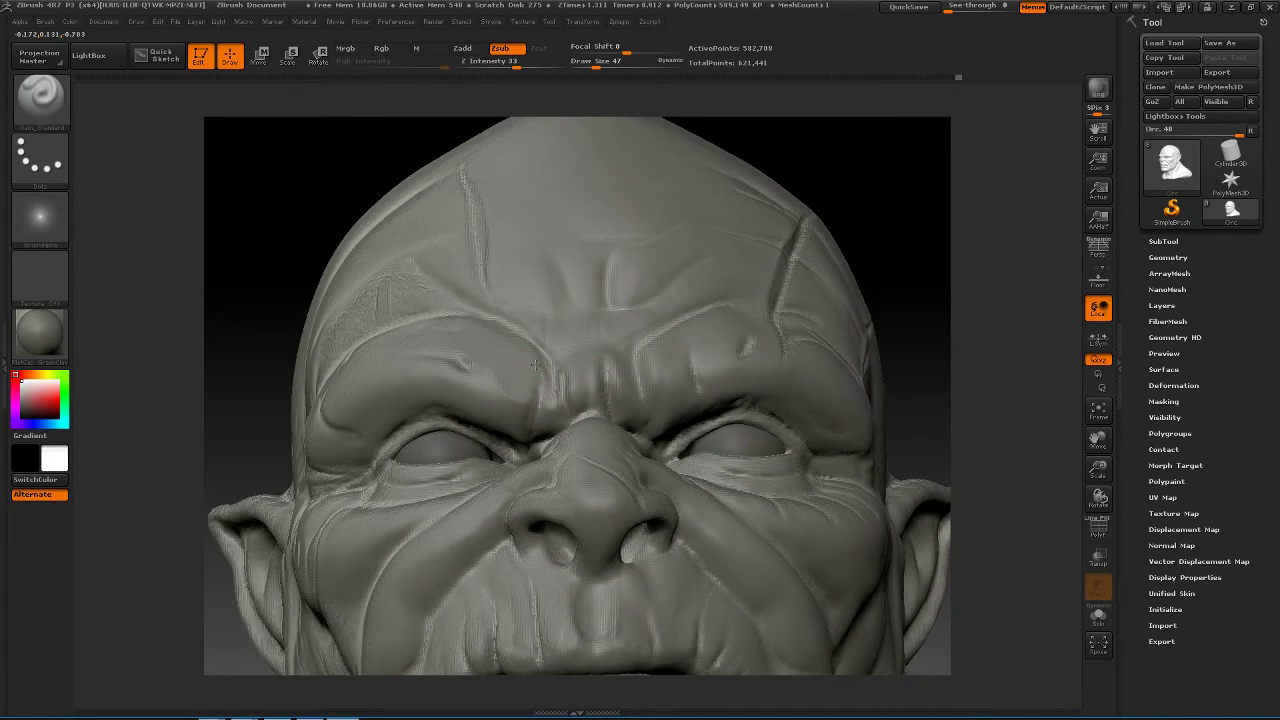
{"action": "left_click_drag", "start_coordinate": [286, 206], "coordinate": [413, 277]}
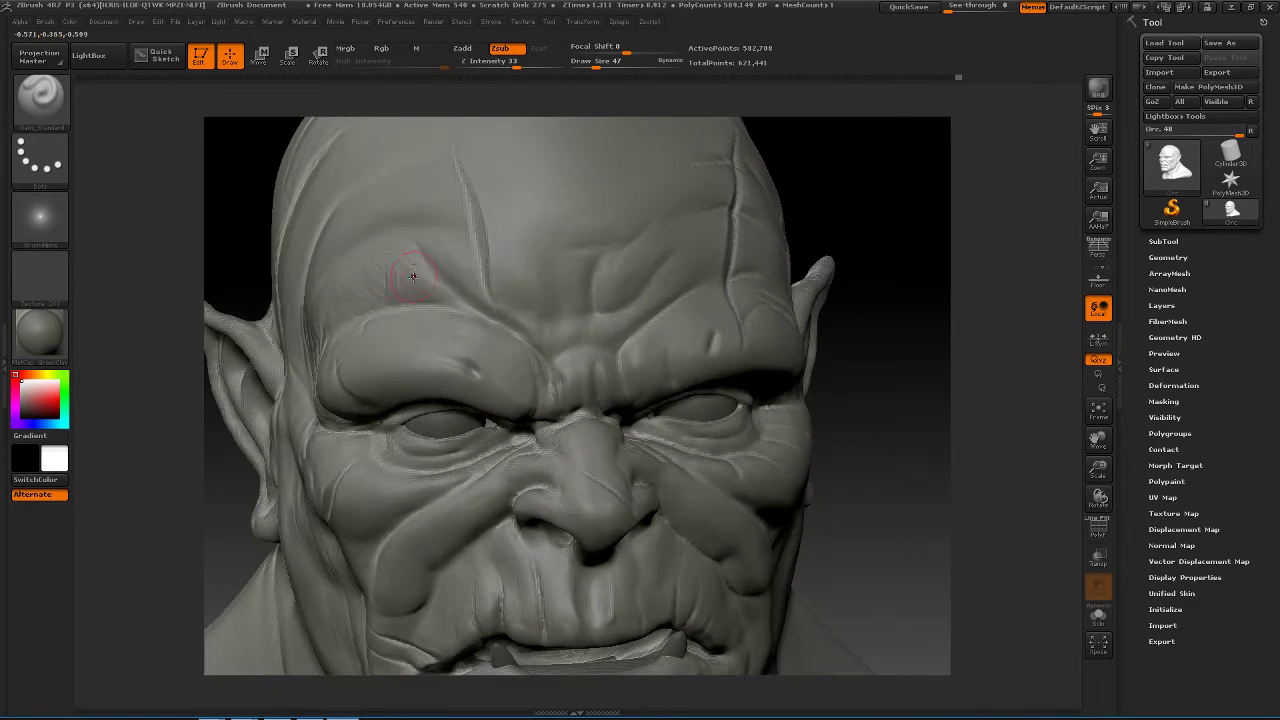
- Build up and smooth the skin fold above the right brow with ClayBuildup at draw size 47
{"action": "key", "text": "shift"}
{"action": "key", "text": "shift"}
{"action": "key", "text": "b"}
{"action": "key", "text": "c"}
{"action": "key", "text": "b"}
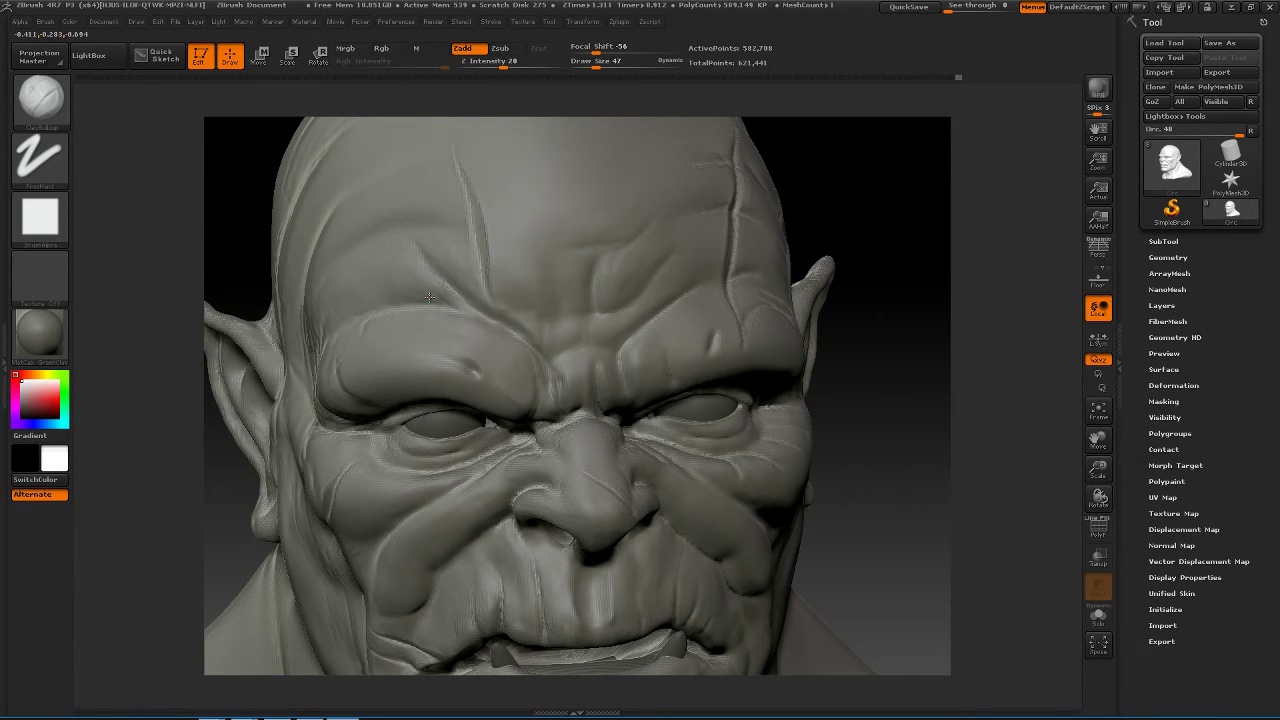
{"action": "key", "text": "shift"}
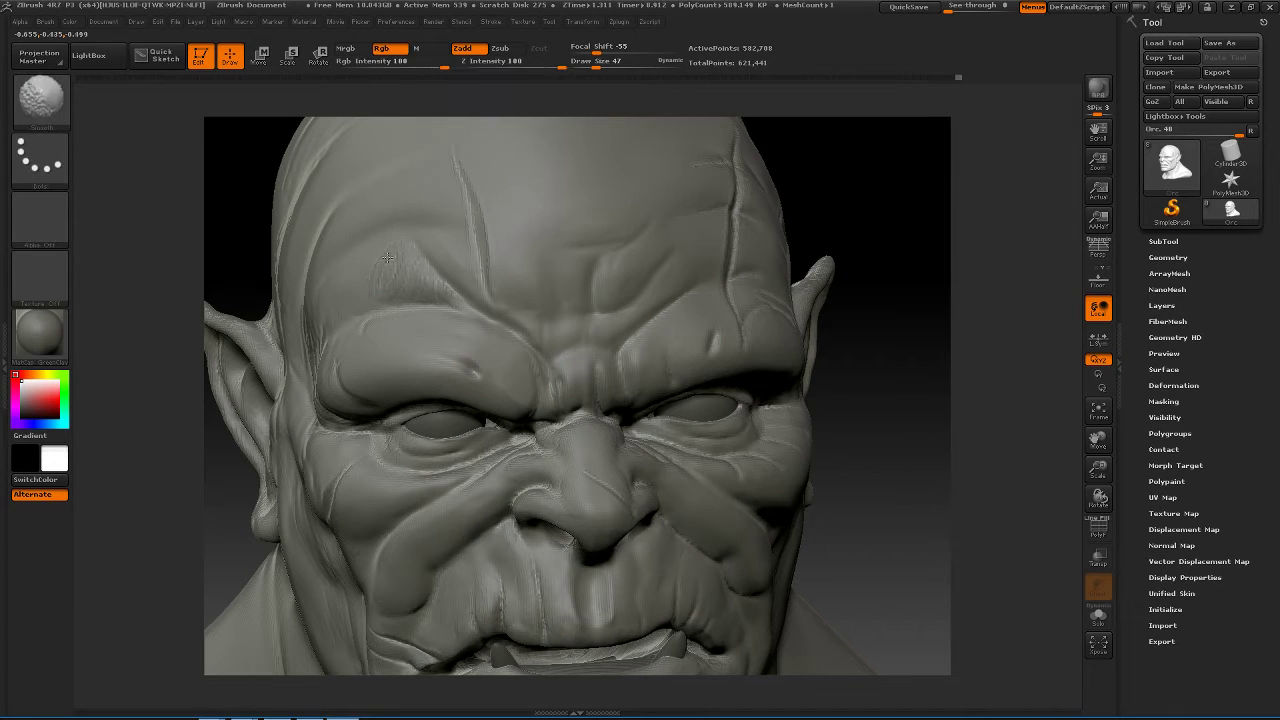
{"action": "key", "text": "shift"}
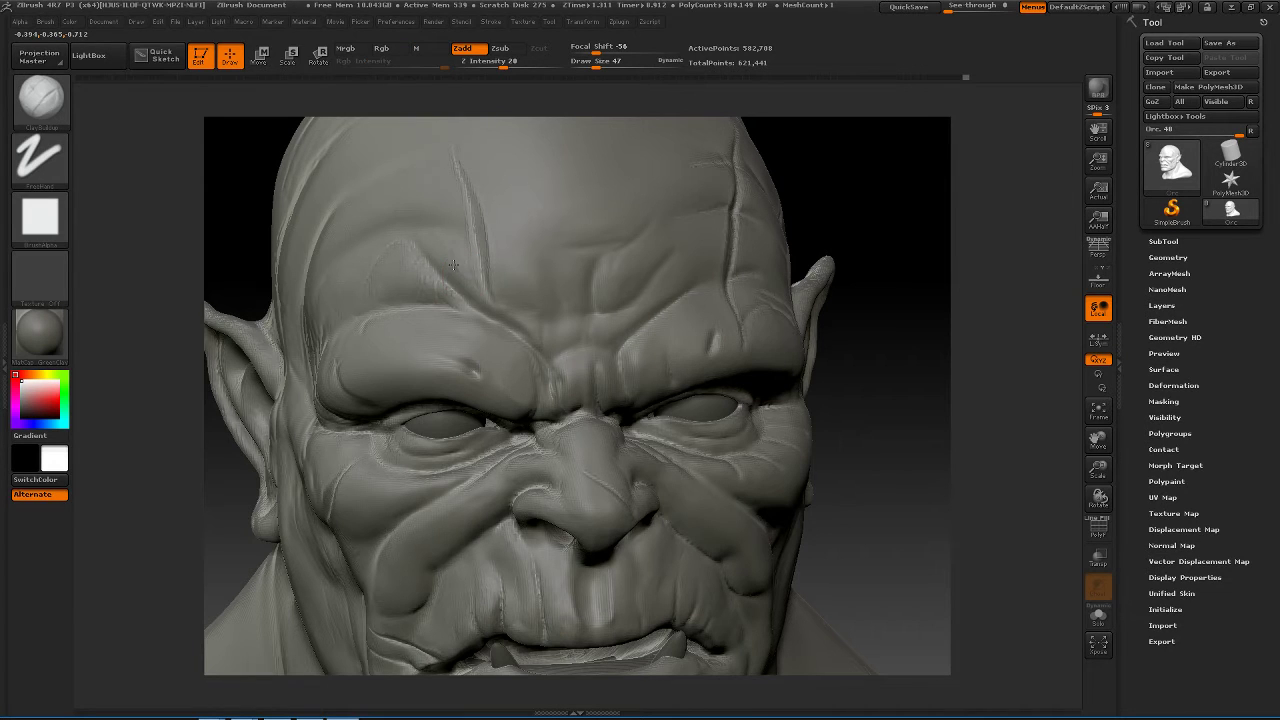
{"action": "key", "text": "shift"}
- Carve wrinkles around the right forehead scar and a horizontal wrinkle across the forehead with Dam_Standard at draw size 82
{"action": "key", "text": "b"}
{"action": "key", "text": "d"}
{"action": "key", "text": "s"}
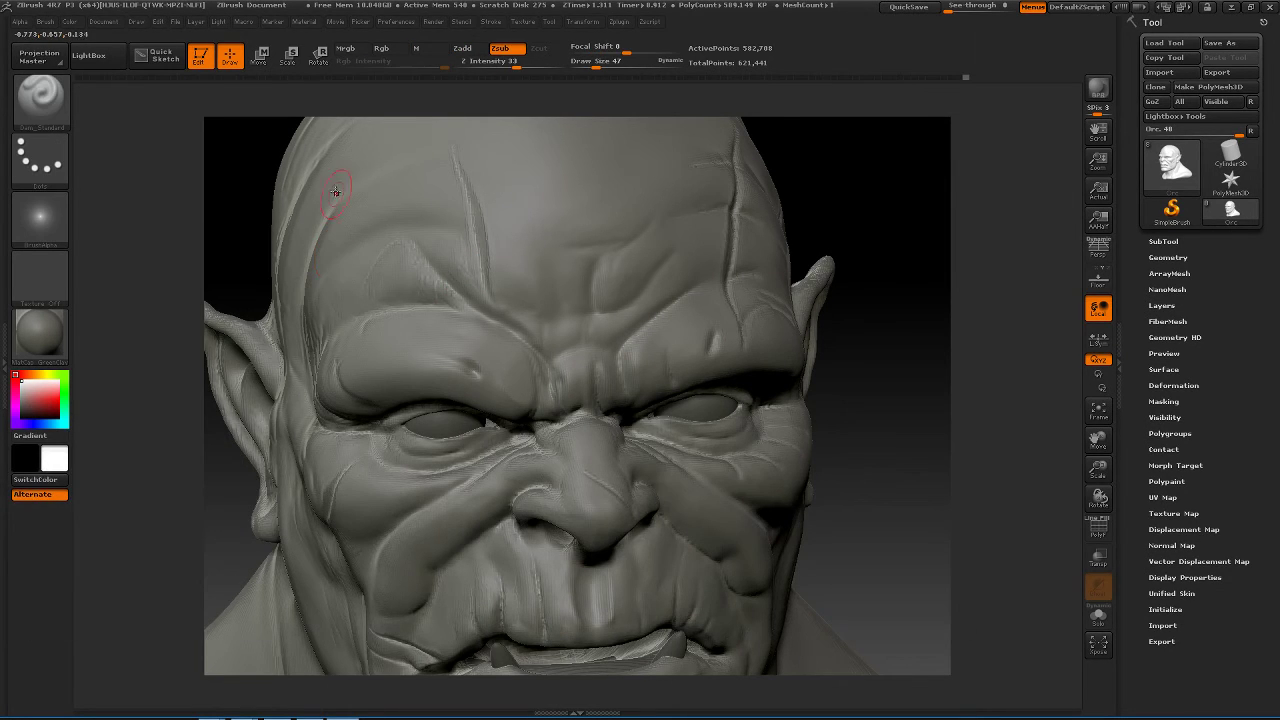
{"action": "mouse_move", "coordinate": [843, 206]}
{"action": "left_mouse_down"}
{"action": "mouse_move", "coordinate": [433, 235]}
{"action": "mouse_move", "coordinate": [480, 232]}
{"action": "left_mouse_up"}
{"action": "key", "text": "space"}
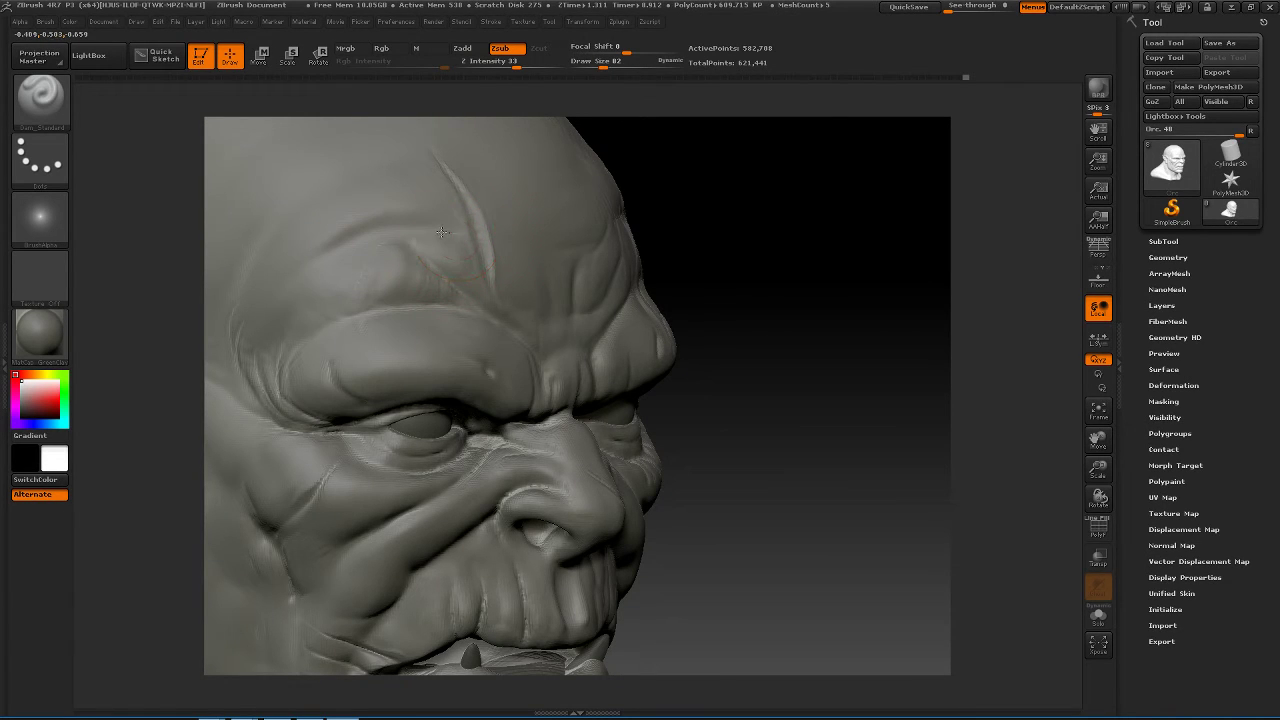
{"action": "left_click_drag", "start_coordinate": [752, 212], "coordinate": [497, 254]}
{"action": "mouse_move", "coordinate": [709, 229]}
{"action": "left_mouse_down"}
{"action": "mouse_move", "coordinate": [677, 209]}
{"action": "mouse_move", "coordinate": [536, 255]}
{"action": "left_mouse_up"}
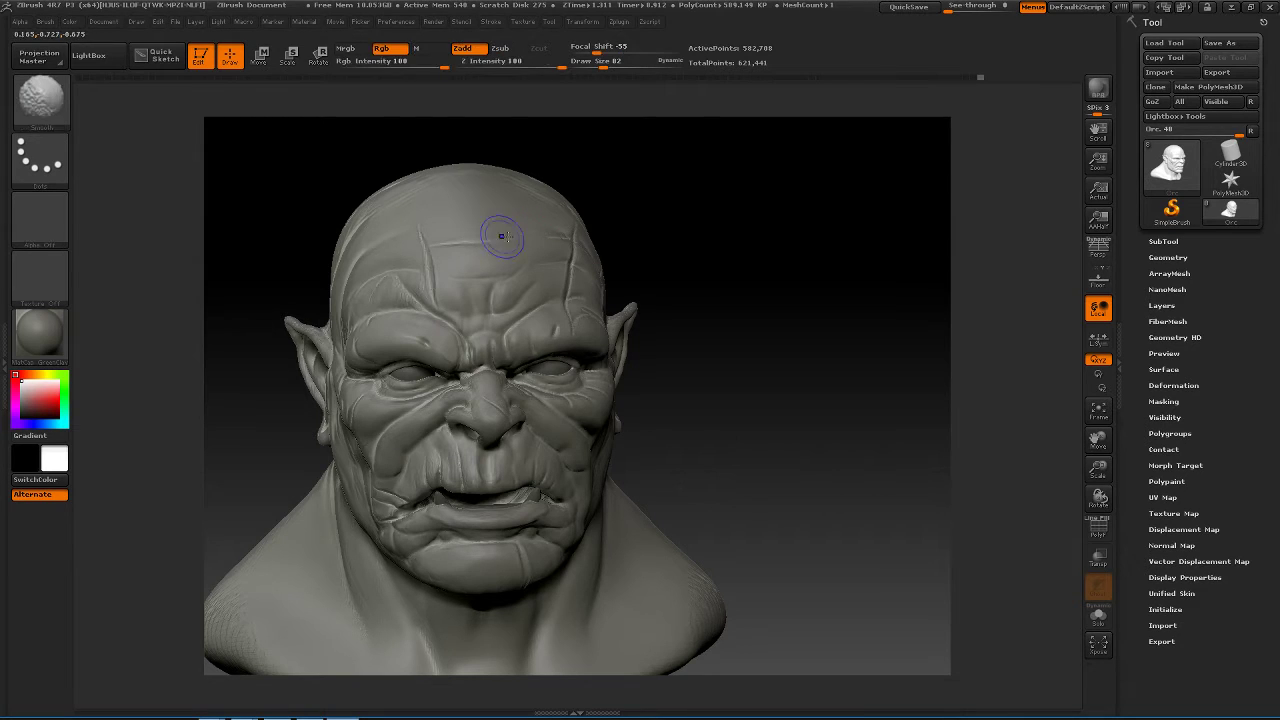
- Add volume below the horizontal forehead wrinkle between the two scars with ClayBuildup at draw size 82, and smooth the strokes
{"action": "key", "text": "b"}
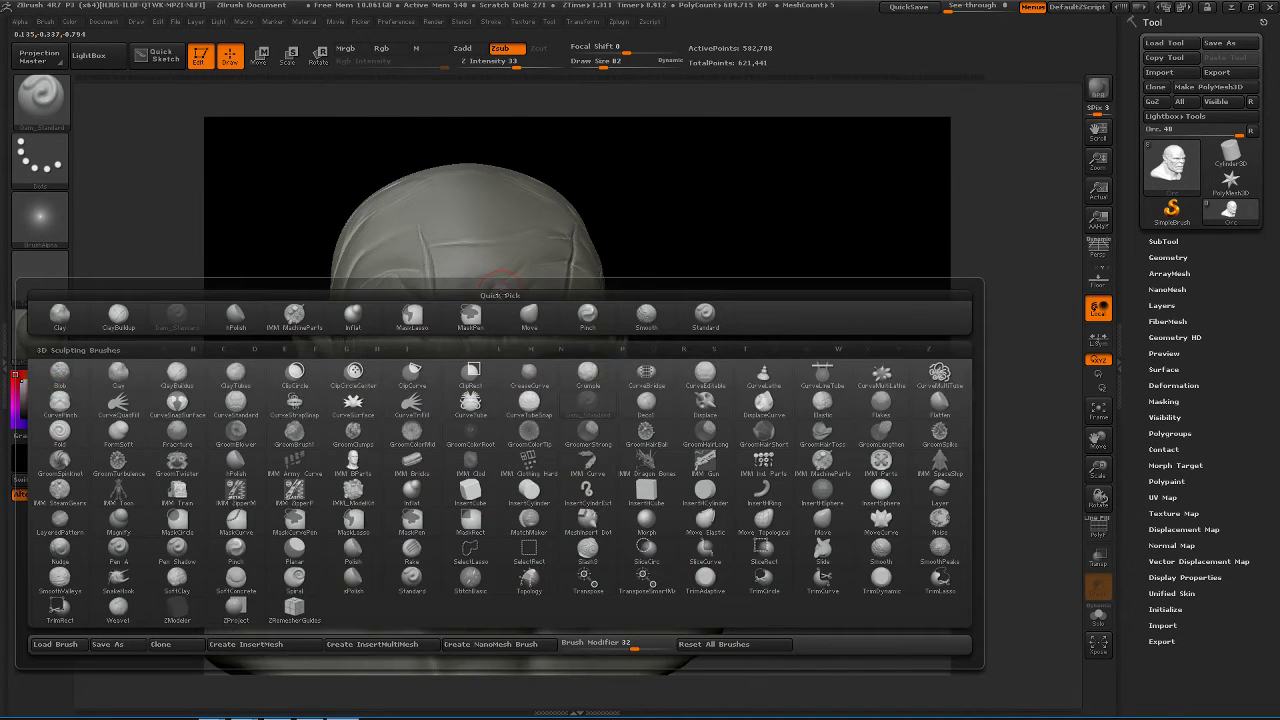
{"action": "key", "text": "c"}
{"action": "key", "text": "b"}
{"action": "mouse_move", "coordinate": [746, 203]}
{"action": "left_mouse_down"}
{"action": "mouse_move", "coordinate": [791, 209]}
{"action": "mouse_move", "coordinate": [600, 225]}
{"action": "left_mouse_up"}
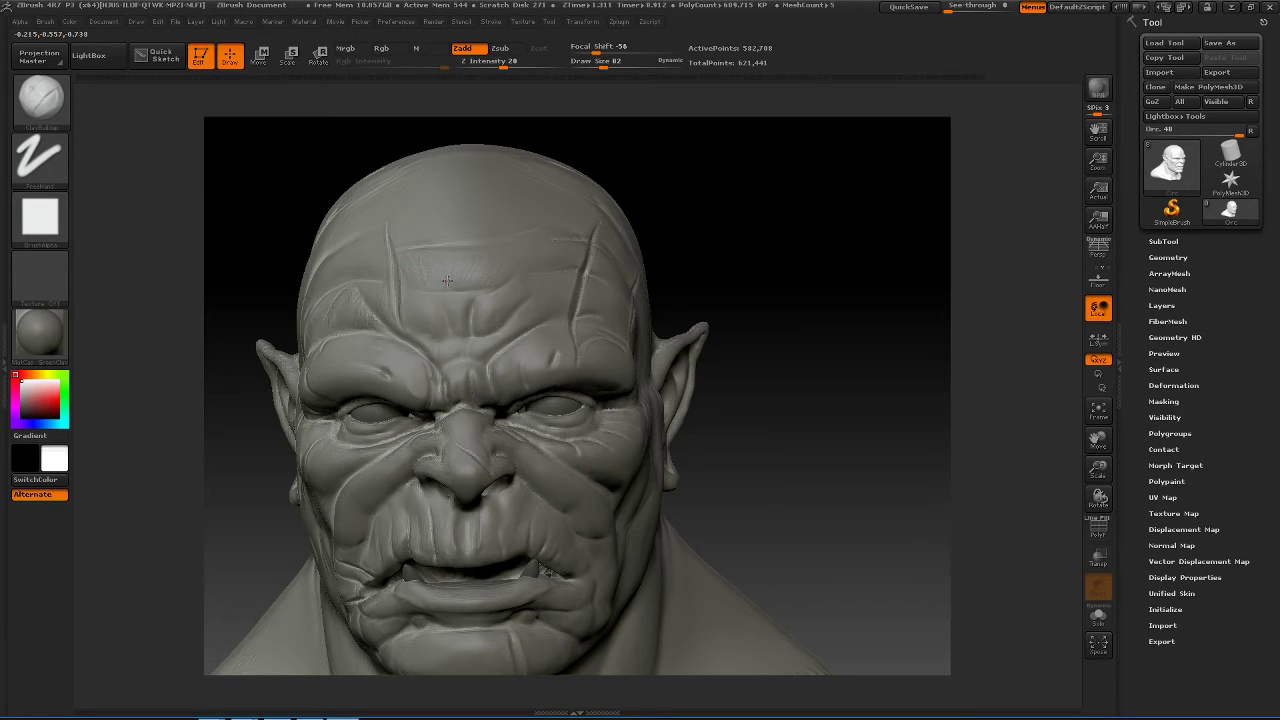
{"action": "key", "text": "shift"}
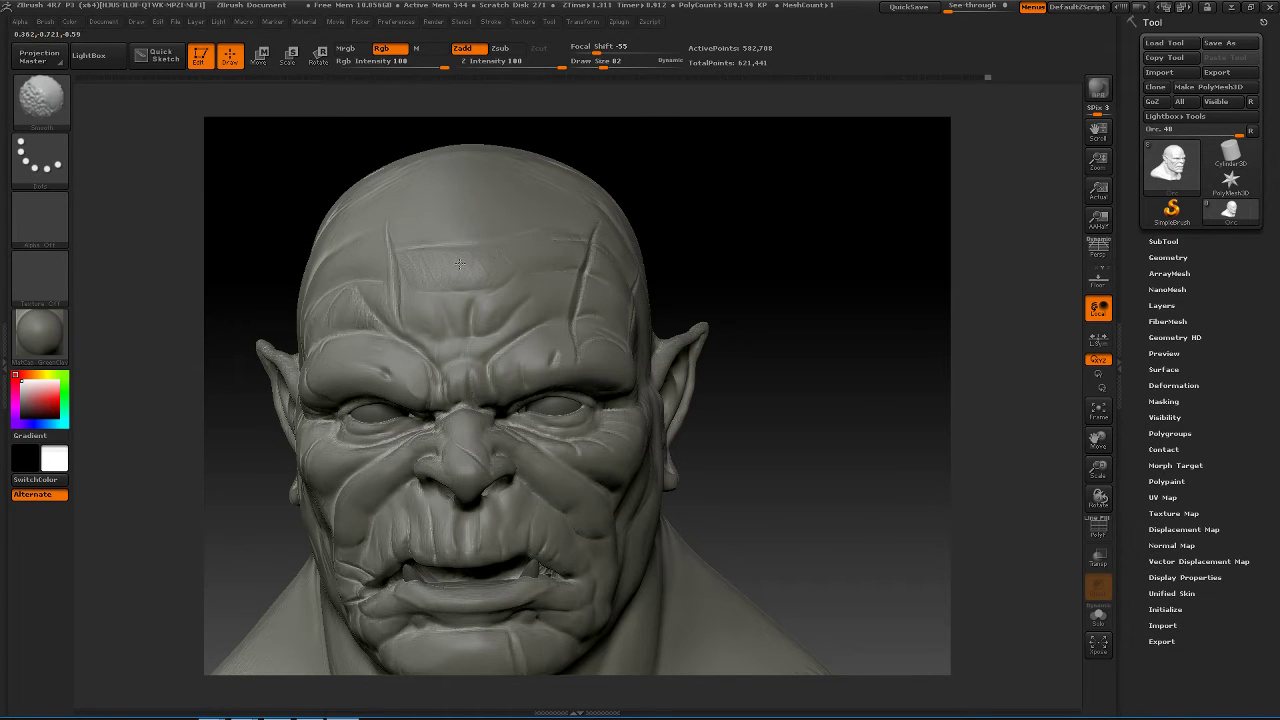
{"action": "mouse_move", "coordinate": [428, 261]}
{"action": "left_mouse_down", "text": "shift"}
{"action": "mouse_move", "coordinate": [438, 268]}
{"action": "mouse_move", "coordinate": [419, 261]}
{"action": "left_mouse_up", "text": "shift"}
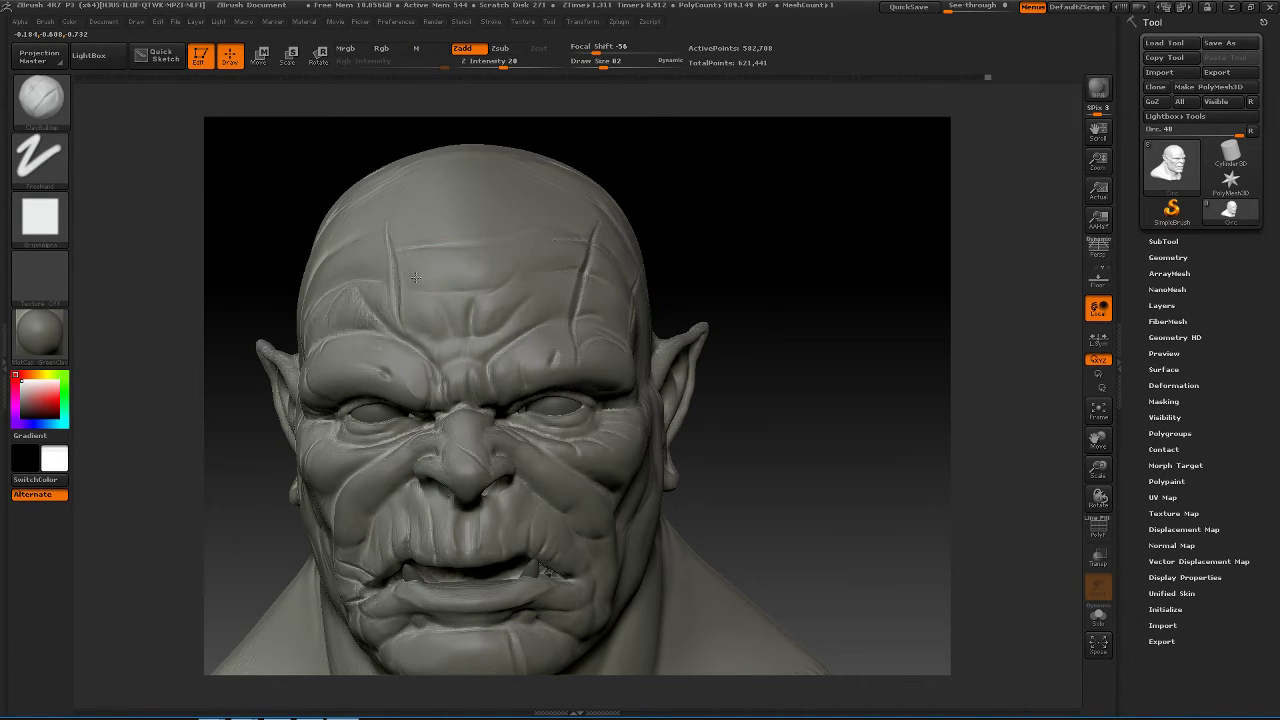
{"action": "left_click_drag", "start_coordinate": [511, 255], "coordinate": [519, 253]}
{"action": "key", "text": "shift"}
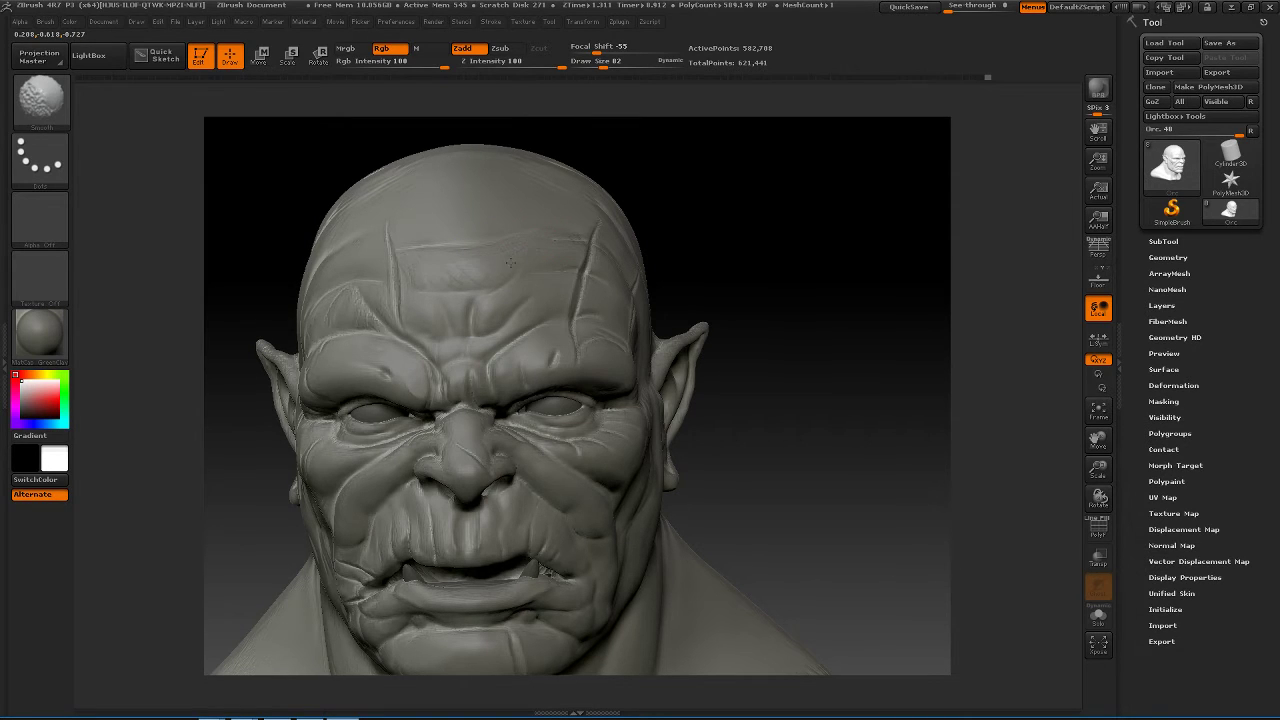
{"action": "left_click_drag", "start_coordinate": [714, 246], "coordinate": [718, 253]}
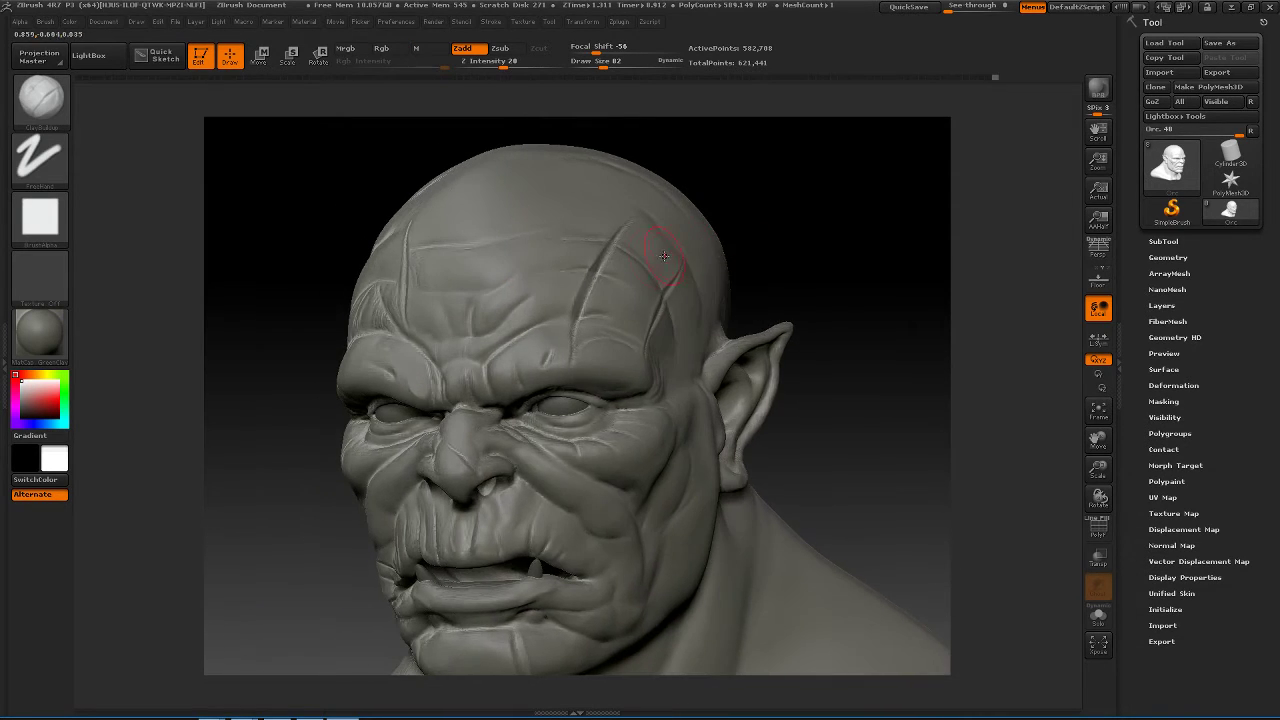
- Carve wrinkles around the left forehead scars with Dam_Standard at draw size 82
{"action": "key", "text": "b"}
{"action": "key", "text": "d"}
{"action": "key", "text": "s"}
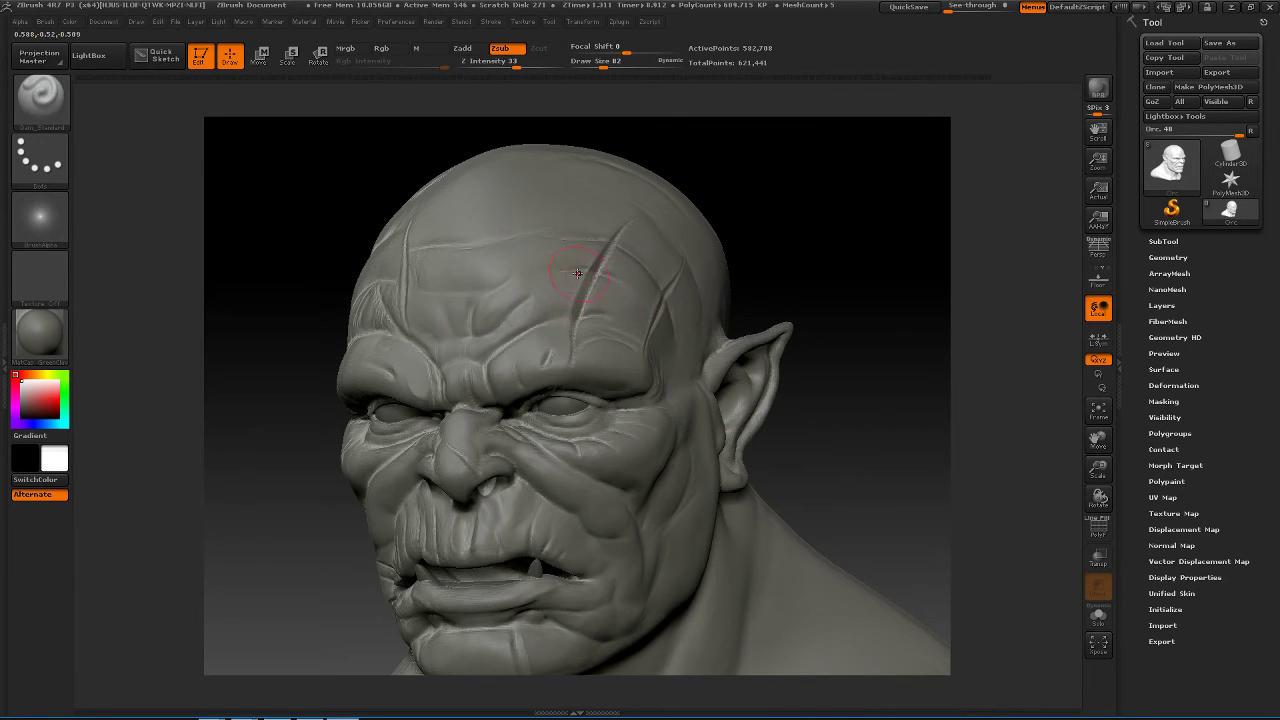
{"action": "mouse_move", "coordinate": [745, 240]}
{"action": "left_mouse_down"}
{"action": "mouse_move", "coordinate": [786, 237]}
{"action": "mouse_move", "coordinate": [776, 240]}
{"action": "mouse_move", "coordinate": [803, 220]}
{"action": "mouse_move", "coordinate": [570, 242]}
{"action": "mouse_move", "coordinate": [751, 243]}
{"action": "left_mouse_up"}
{"action": "left_click_drag", "start_coordinate": [660, 226], "coordinate": [839, 251]}
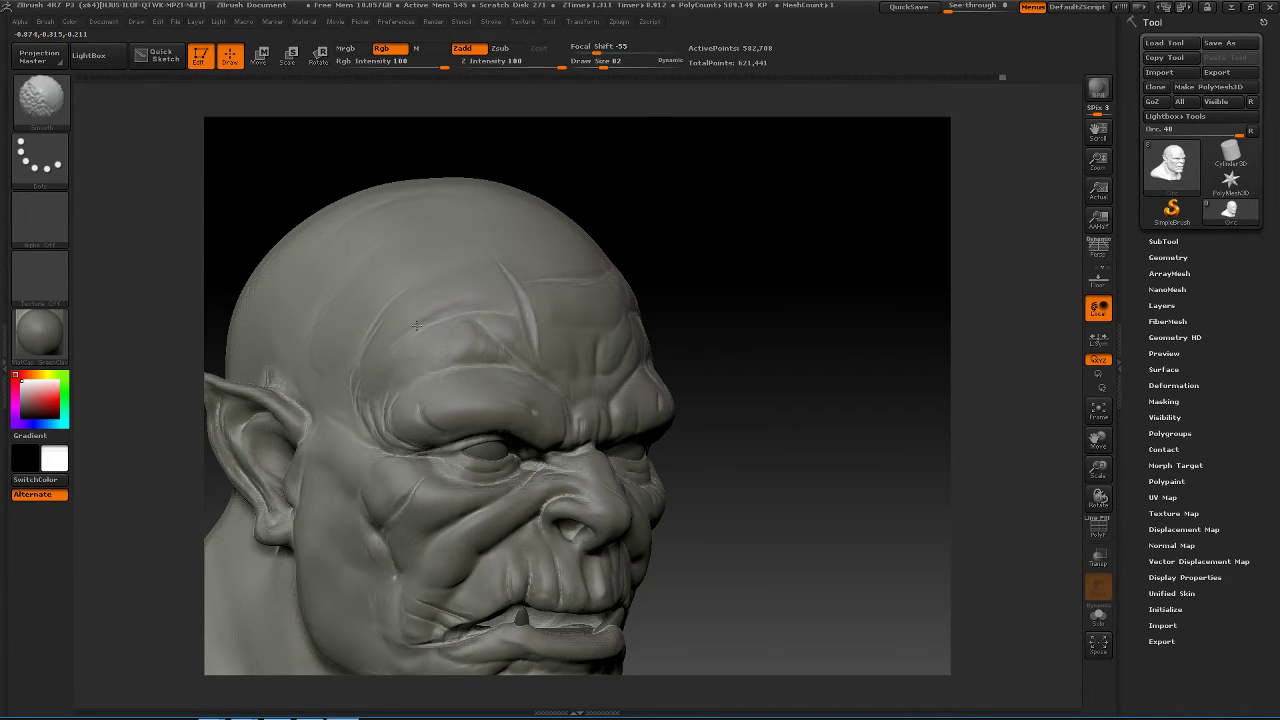
- Build up the right temple and the forehead folds above the right brow with ClayBuildup at draw size 82, smoothing the strokes
{"action": "mouse_move", "coordinate": [700, 286]}
{"action": "left_mouse_down"}
{"action": "mouse_move", "coordinate": [698, 274]}
{"action": "mouse_move", "coordinate": [790, 276]}
{"action": "left_mouse_up"}
{"action": "key", "text": "b"}
{"action": "key", "text": "c"}
{"action": "key", "text": "b"}
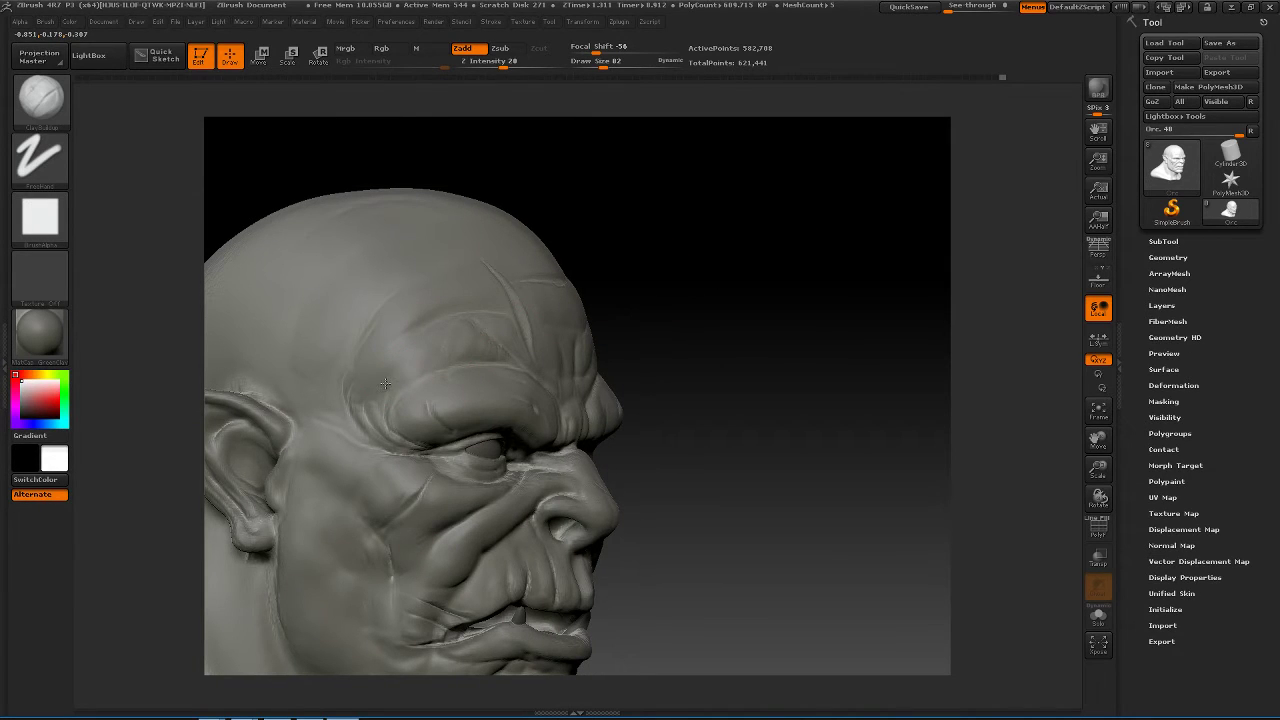
{"action": "left_click_drag", "start_coordinate": [411, 377], "coordinate": [430, 360]}
{"action": "left_click_drag", "start_coordinate": [434, 337], "coordinate": [403, 364], "text": "shift"}
{"action": "left_click_drag", "start_coordinate": [806, 214], "coordinate": [494, 314]}
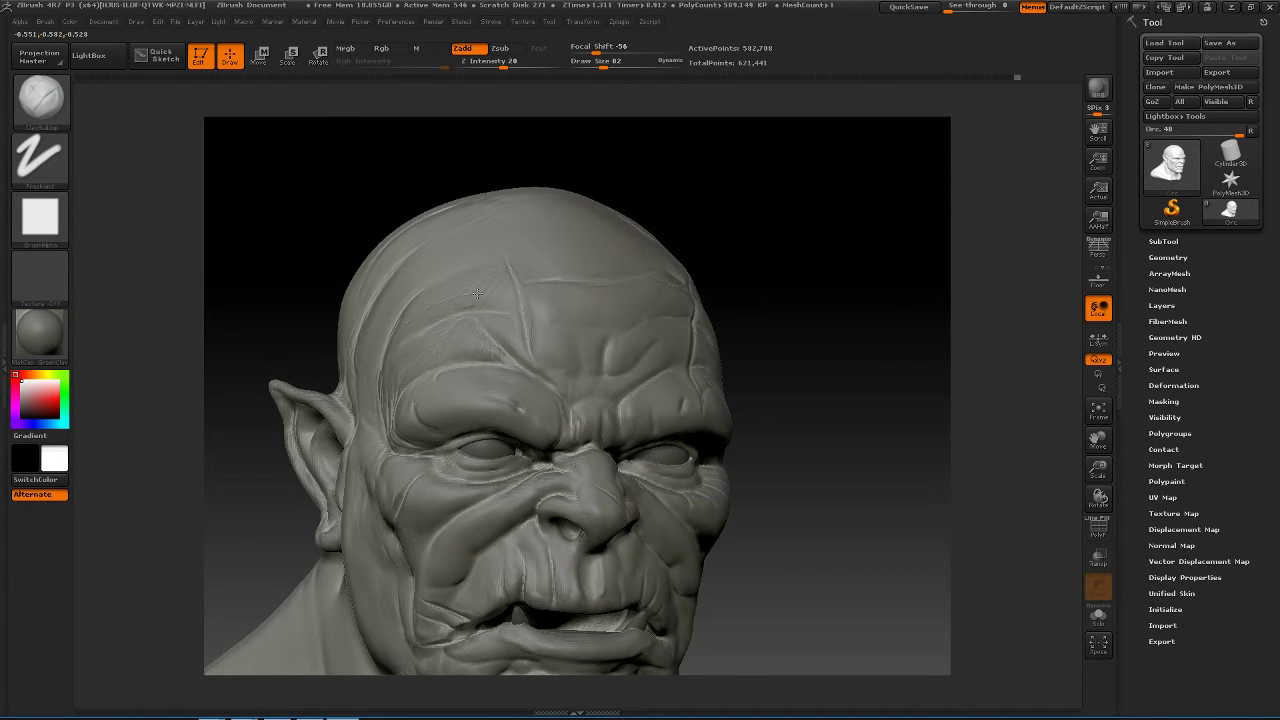
{"action": "key", "text": "shift"}
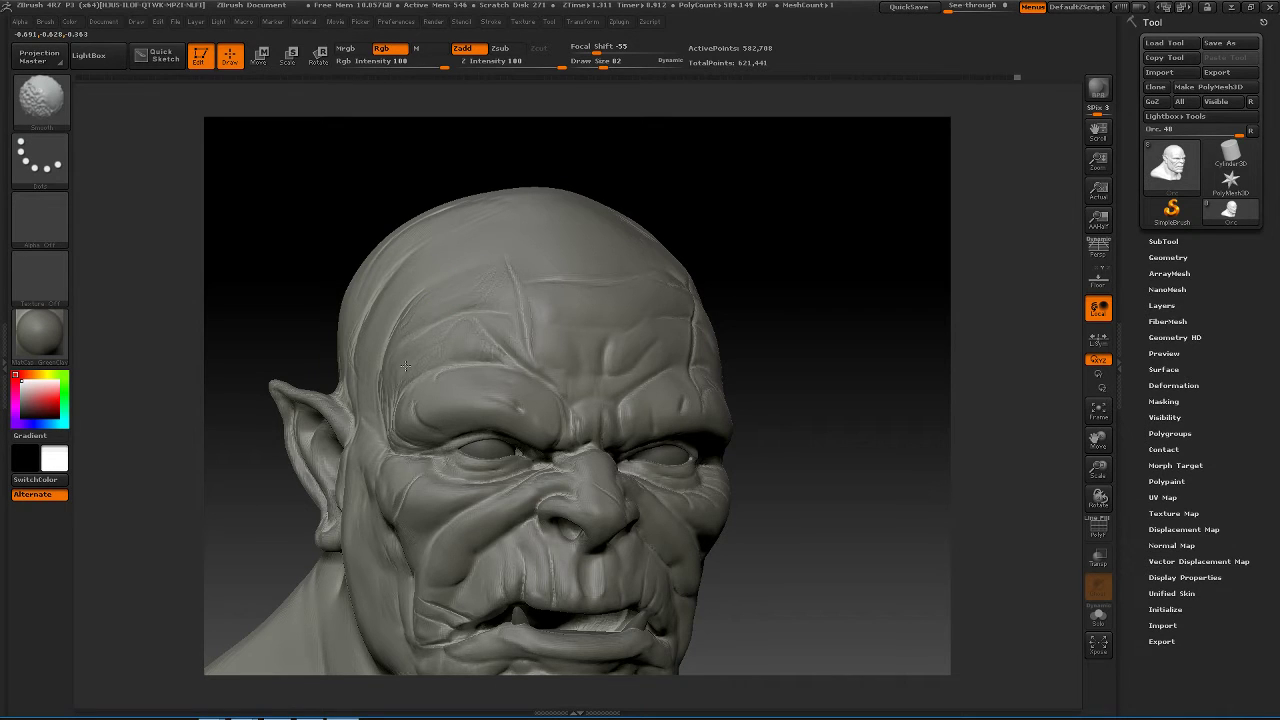
{"action": "mouse_move", "coordinate": [714, 277]}
{"action": "left_mouse_down"}
{"action": "mouse_move", "coordinate": [789, 234]}
{"action": "mouse_move", "coordinate": [774, 236]}
{"action": "mouse_move", "coordinate": [803, 246]}
{"action": "mouse_move", "coordinate": [766, 249]}
{"action": "mouse_move", "coordinate": [806, 242]}
{"action": "mouse_move", "coordinate": [843, 258]}
{"action": "left_mouse_up"}
- Carve a crease along the underside of the fold above the right brow with Dam_Standard at draw size 82
{"action": "key", "text": "b"}
{"action": "key", "text": "d"}
{"action": "key", "text": "s"}
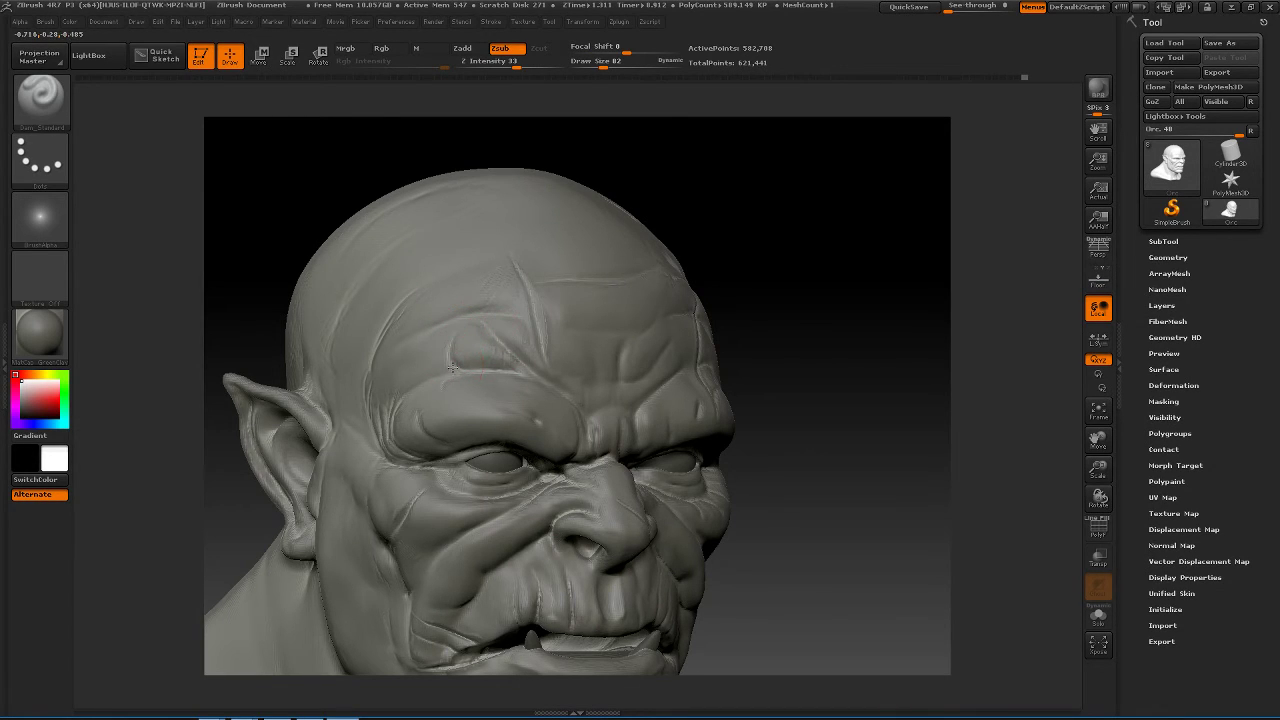
{"action": "left_click_drag", "start_coordinate": [438, 378], "coordinate": [503, 371]}
- Sharpen the creases above the right brow with the Pinch brush at draw size 59, and smooth the forehead beside the scar
{"action": "key", "text": "b"}
{"action": "key", "text": "p"}
{"action": "key", "text": "i"}
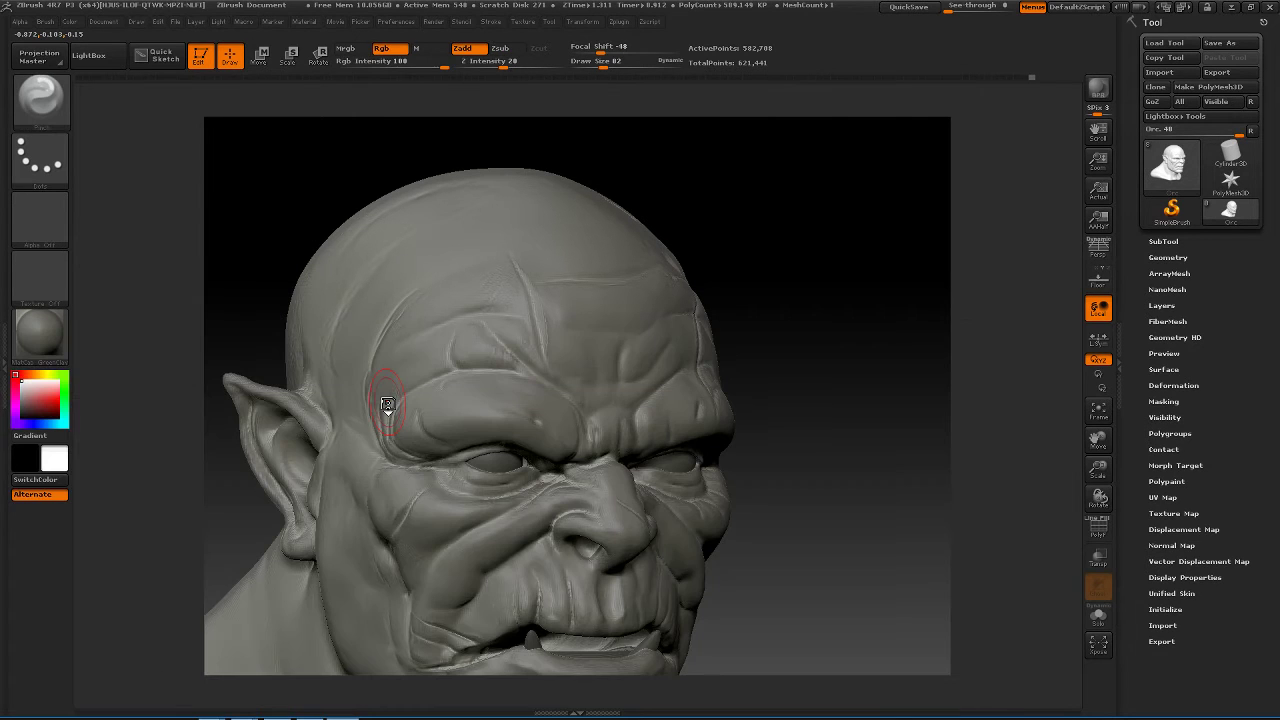
{"action": "key", "text": "space"}
{"action": "left_click_drag", "start_coordinate": [510, 323], "coordinate": [492, 324]}
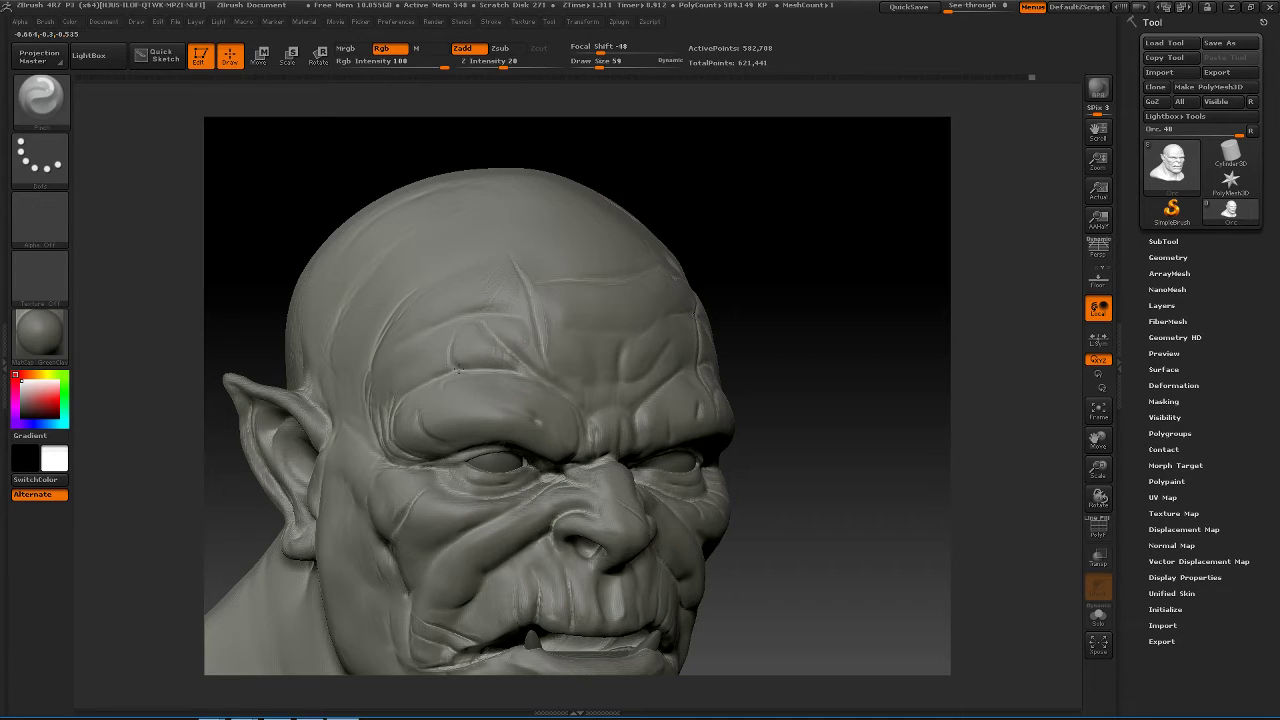
{"action": "mouse_move", "coordinate": [481, 366]}
{"action": "left_mouse_down"}
{"action": "mouse_move", "coordinate": [500, 367]}
{"action": "mouse_move", "coordinate": [478, 329]}
{"action": "mouse_move", "coordinate": [500, 315]}
{"action": "left_mouse_up"}
{"action": "key", "text": "shift"}
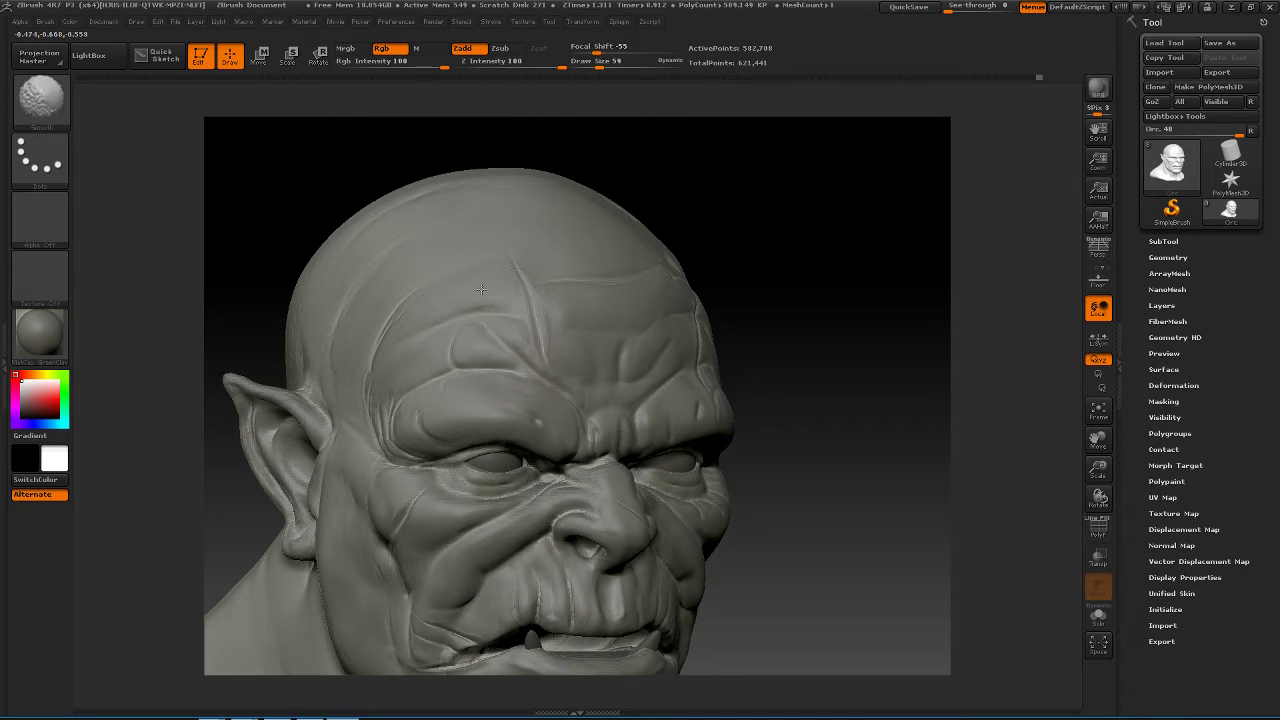
- Set the Dam_Standard brush's draw size to 47 and smooth the skin beneath the orc's right eye
{"action": "mouse_move", "coordinate": [863, 274]}
{"action": "left_mouse_down", "text": "alt"}
{"action": "mouse_move", "coordinate": [791, 257]}
{"action": "mouse_move", "coordinate": [800, 246]}
{"action": "mouse_move", "coordinate": [768, 254]}
{"action": "mouse_move", "coordinate": [820, 257]}
{"action": "mouse_move", "coordinate": [807, 254]}
{"action": "left_mouse_up", "text": "alt"}
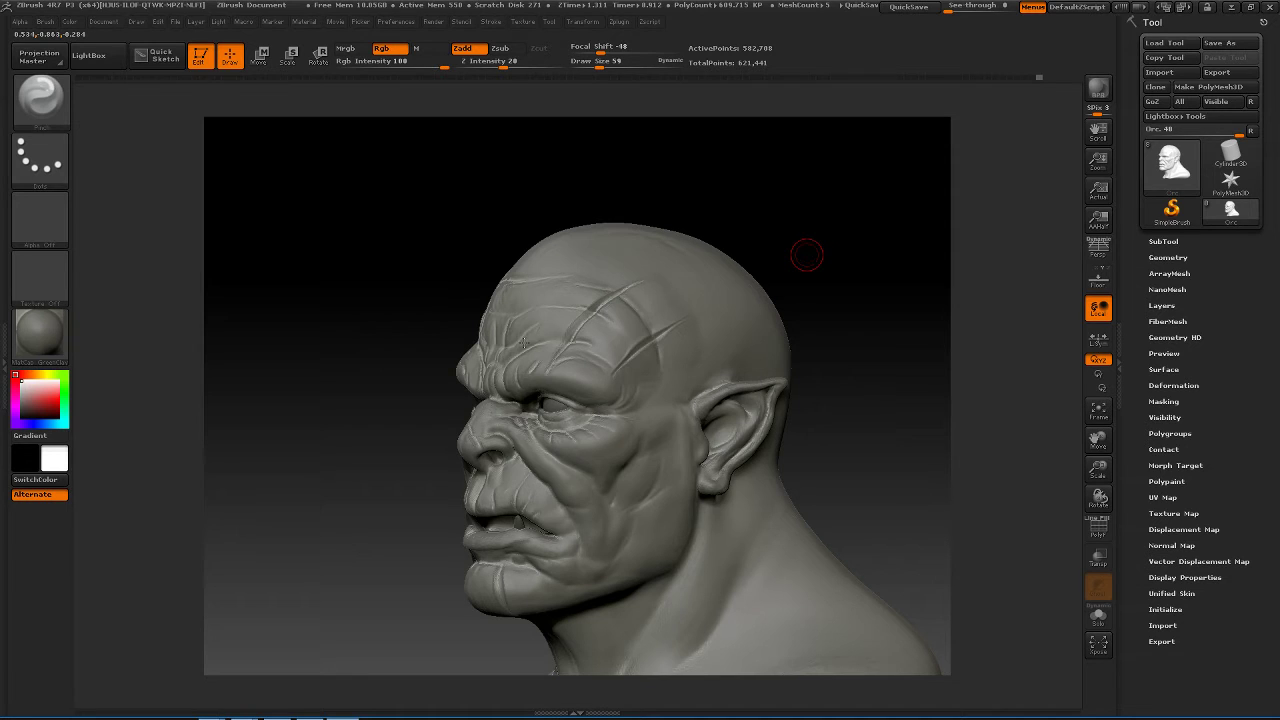
{"action": "left_click_drag", "start_coordinate": [351, 449], "coordinate": [821, 405]}
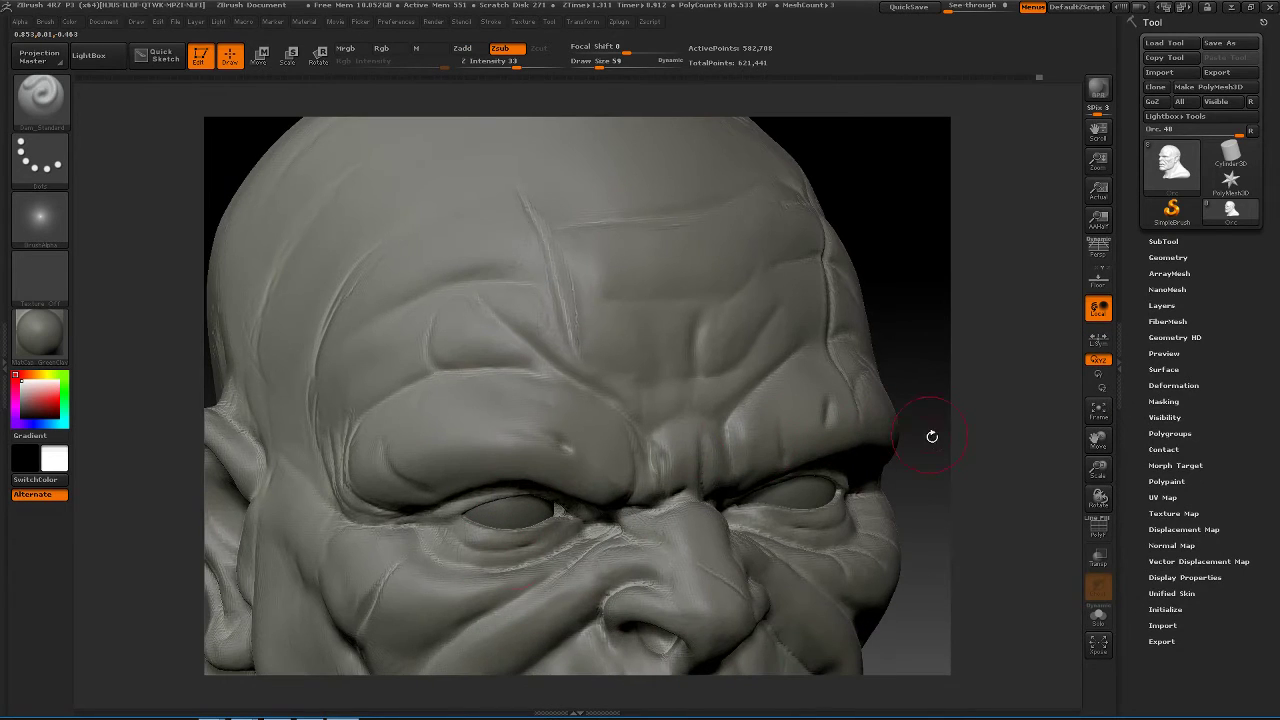
{"action": "left_click_drag", "start_coordinate": [931, 437], "coordinate": [991, 366], "text": "alt"}
{"action": "key", "text": "space"}
{"action": "mouse_move", "coordinate": [531, 500]}
{"action": "left_mouse_down"}
{"action": "mouse_move", "coordinate": [515, 502]}
{"action": "mouse_move", "coordinate": [548, 503]}
{"action": "left_mouse_up"}
{"action": "key", "text": "space"}
{"action": "left_click_drag", "start_coordinate": [1008, 416], "coordinate": [925, 470]}
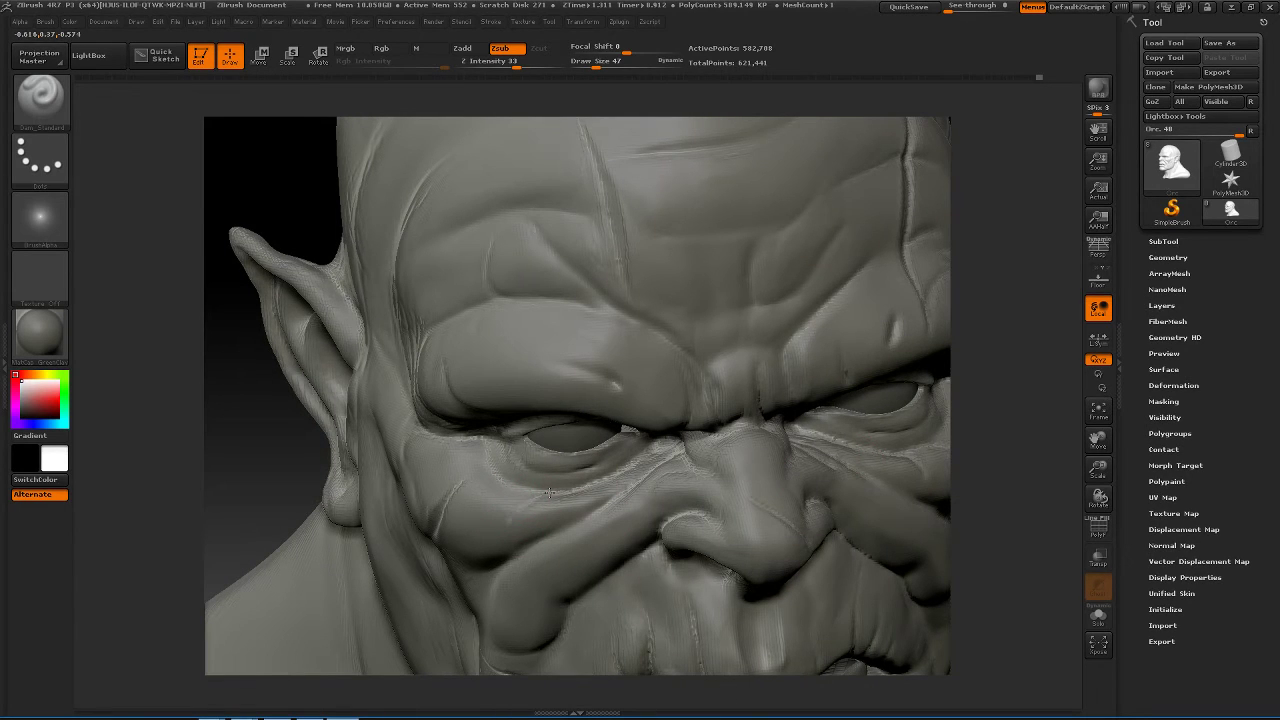
{"action": "mouse_move", "coordinate": [547, 493]}
{"action": "left_mouse_down", "text": "shift"}
{"action": "mouse_move", "coordinate": [557, 498]}
{"action": "mouse_move", "coordinate": [523, 501]}
{"action": "left_mouse_up", "text": "shift"}
- Carve fine wrinkles below and beside the outer corner of the right eye, smoothing them into the surrounding skin
{"action": "left_click_drag", "start_coordinate": [1019, 399], "coordinate": [912, 120]}
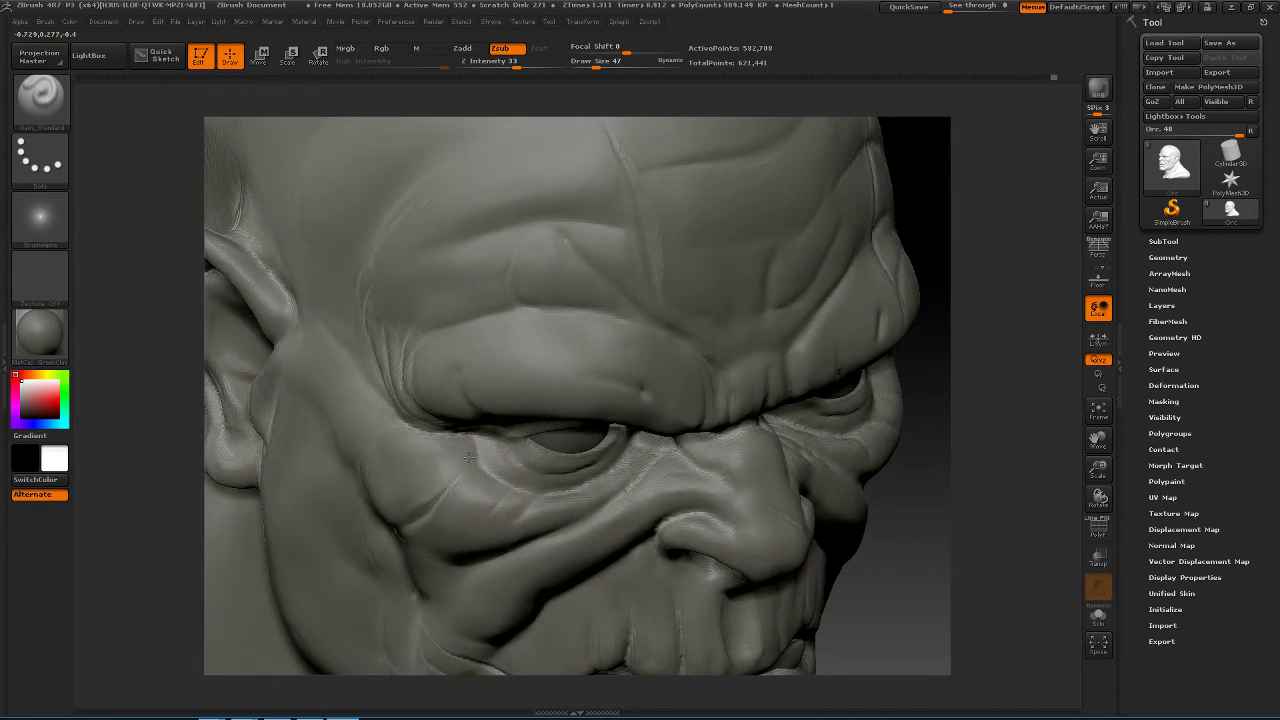
{"action": "mouse_move", "coordinate": [469, 457]}
{"action": "left_mouse_down"}
{"action": "mouse_move", "coordinate": [420, 468]}
{"action": "mouse_move", "coordinate": [476, 434]}
{"action": "mouse_move", "coordinate": [420, 430]}
{"action": "left_mouse_up"}
{"action": "mouse_move", "coordinate": [498, 491]}
{"action": "left_mouse_down", "text": "shift"}
{"action": "mouse_move", "coordinate": [471, 503]}
{"action": "mouse_move", "coordinate": [546, 494]}
{"action": "left_mouse_up", "text": "shift"}
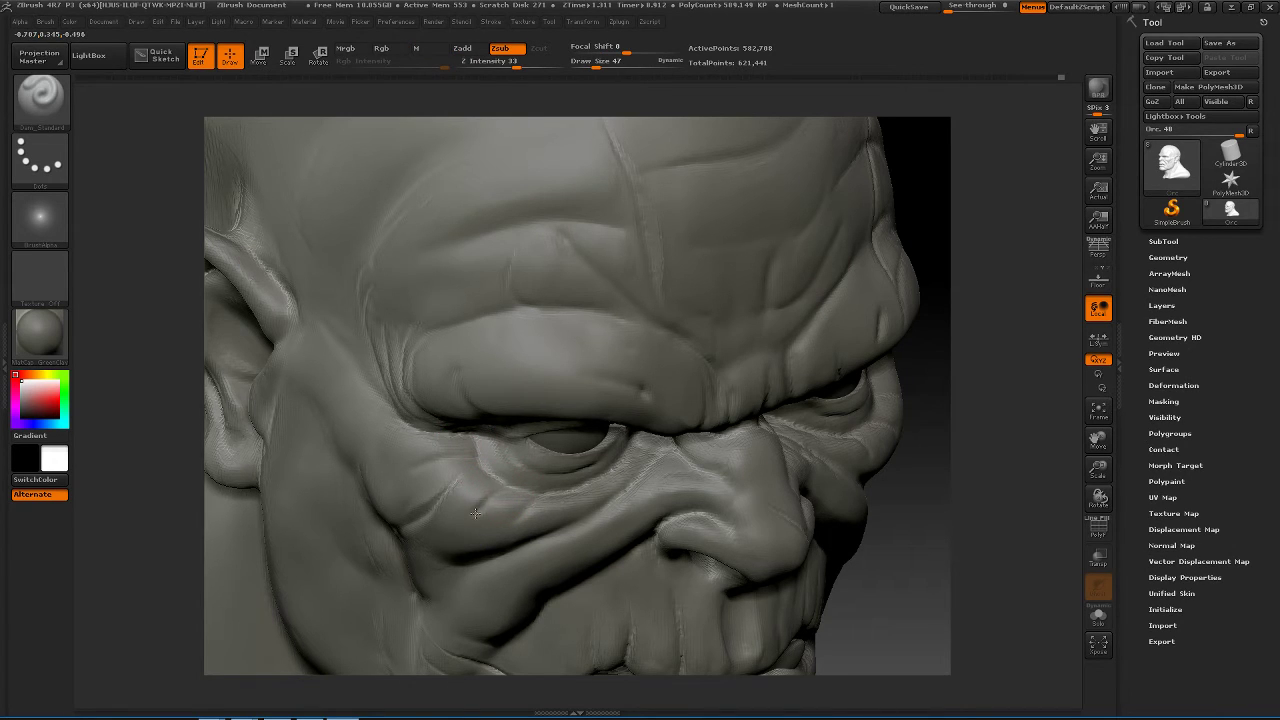
{"action": "left_click_drag", "start_coordinate": [475, 513], "coordinate": [506, 491]}
{"action": "mouse_move", "coordinate": [951, 449]}
{"action": "left_mouse_down"}
{"action": "mouse_move", "coordinate": [977, 391]}
{"action": "mouse_move", "coordinate": [929, 392]}
{"action": "mouse_move", "coordinate": [886, 428]}
{"action": "left_mouse_up"}
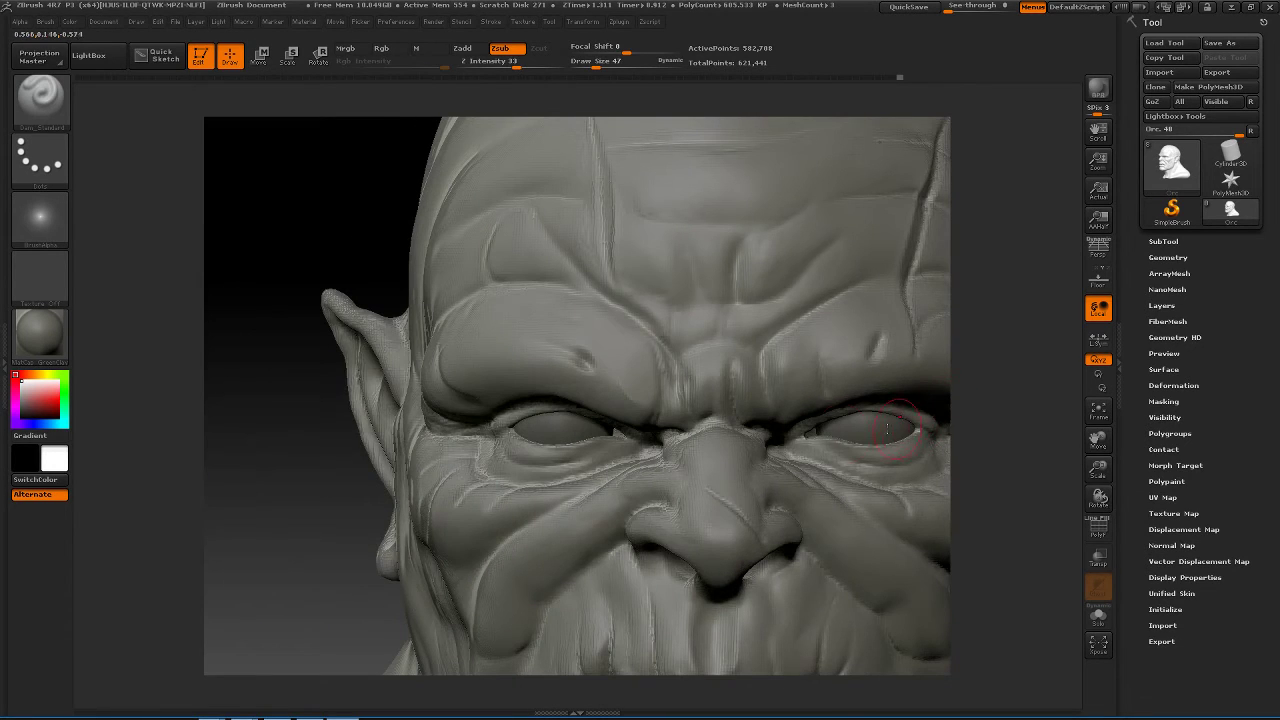
- Switch to the Move brush and mask the right eye socket and the lower part of its brow
{"action": "key", "text": "b"}
{"action": "key", "text": "m"}
{"action": "key", "text": "v"}
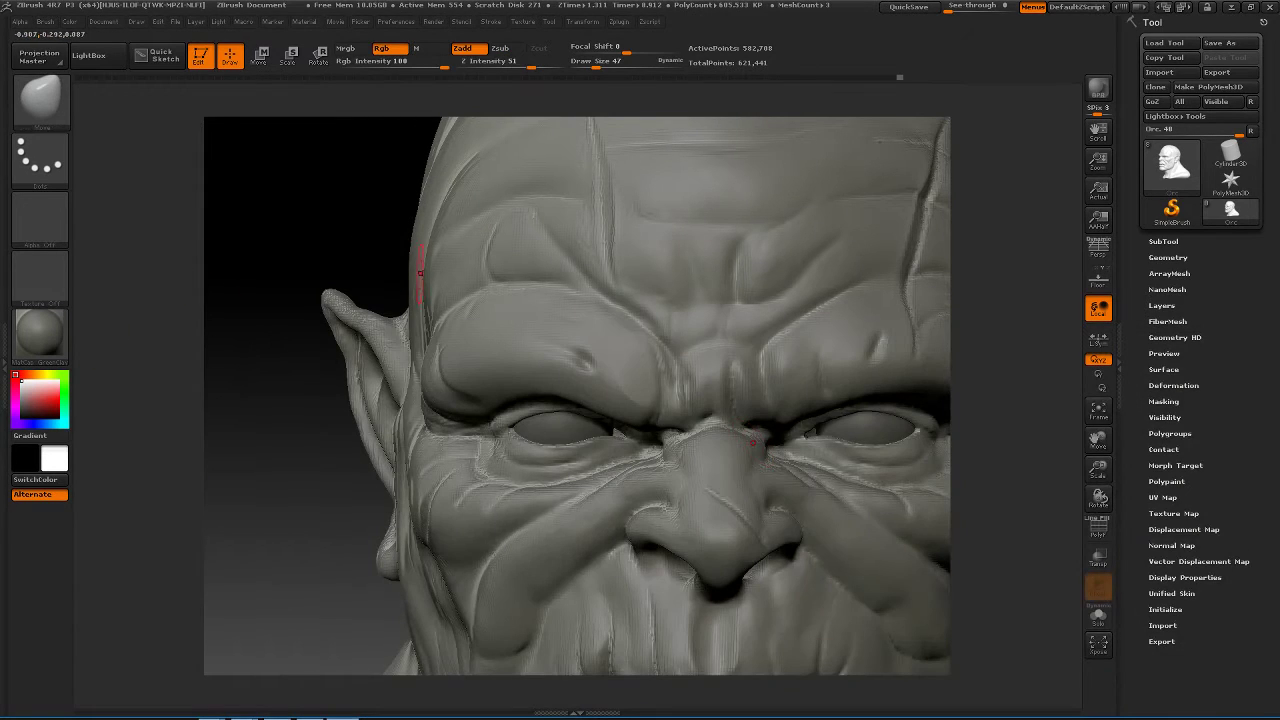
{"action": "mouse_move", "coordinate": [514, 366]}
{"action": "left_mouse_down", "text": "ctrl"}
{"action": "mouse_move", "coordinate": [478, 467]}
{"action": "mouse_move", "coordinate": [533, 478]}
{"action": "mouse_move", "coordinate": [698, 402]}
{"action": "mouse_move", "coordinate": [591, 337]}
{"action": "left_mouse_up", "text": "ctrl"}
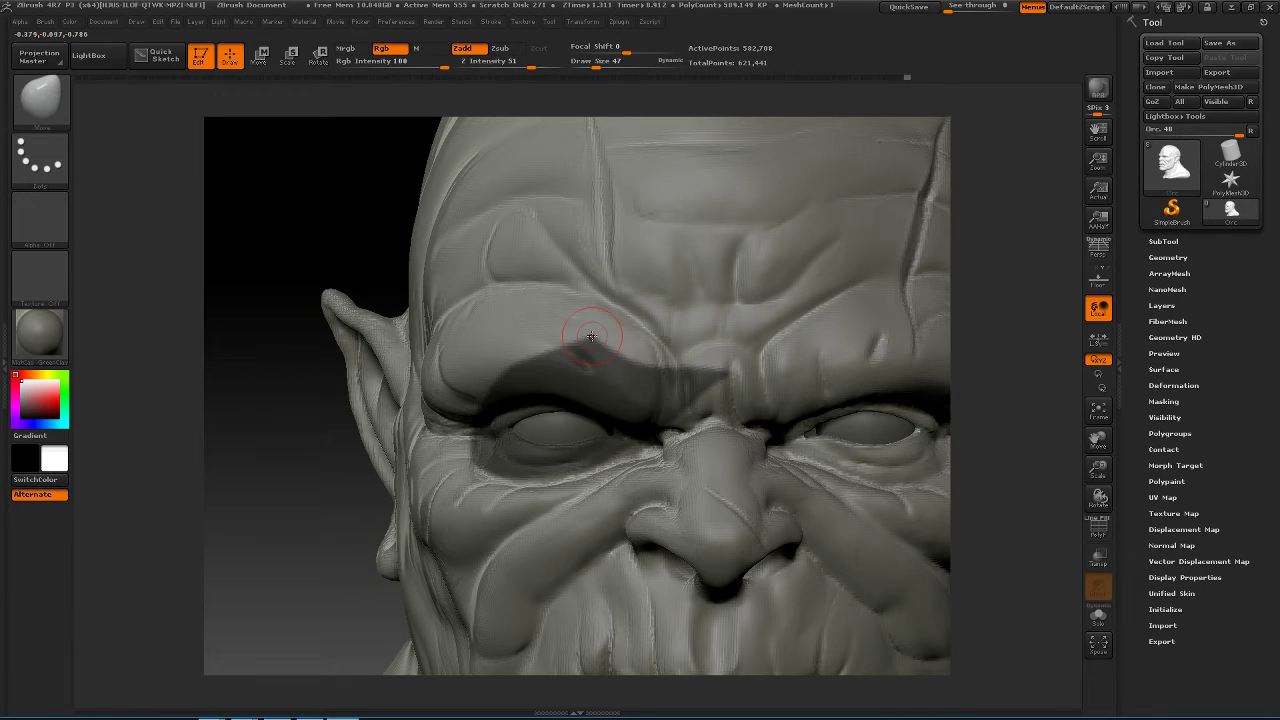
- Enlarge the Move brush and nudge the unmasked skin just below the right eye
{"action": "key", "text": "b"}
{"action": "key", "text": "m"}
{"action": "key", "text": "v"}
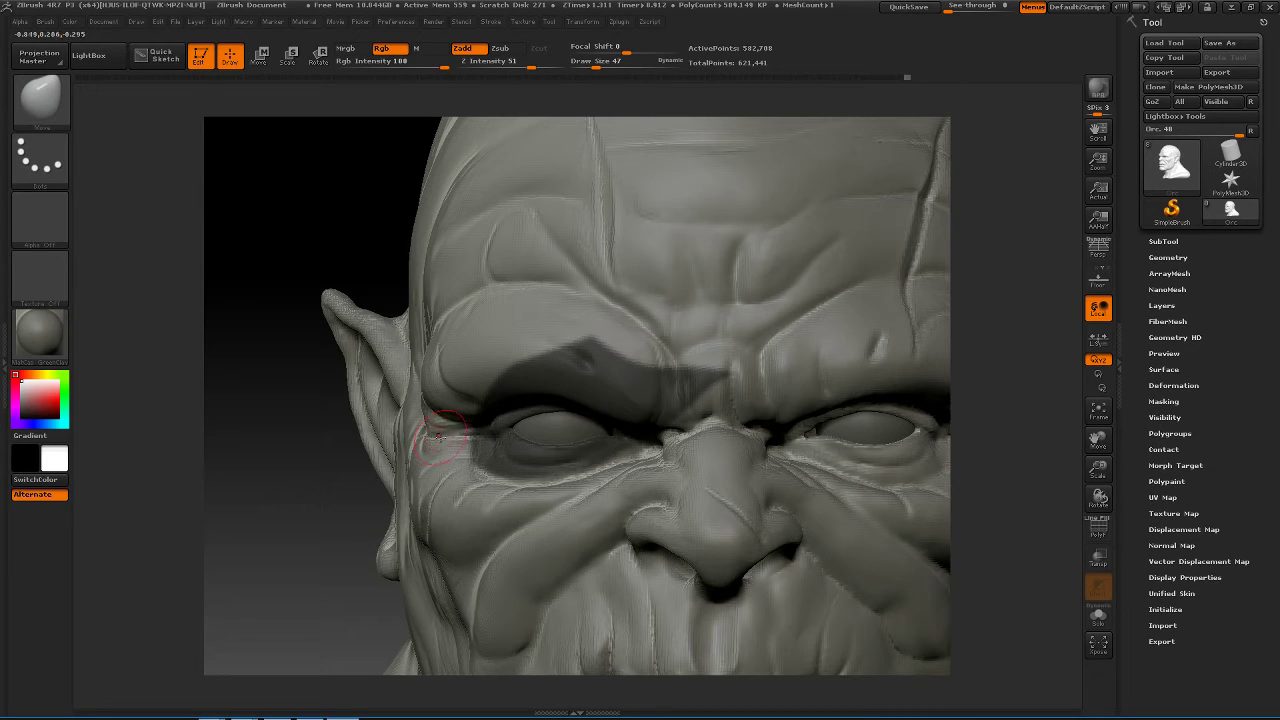
{"action": "key", "text": "ctrl"}
{"action": "key", "text": "space"}
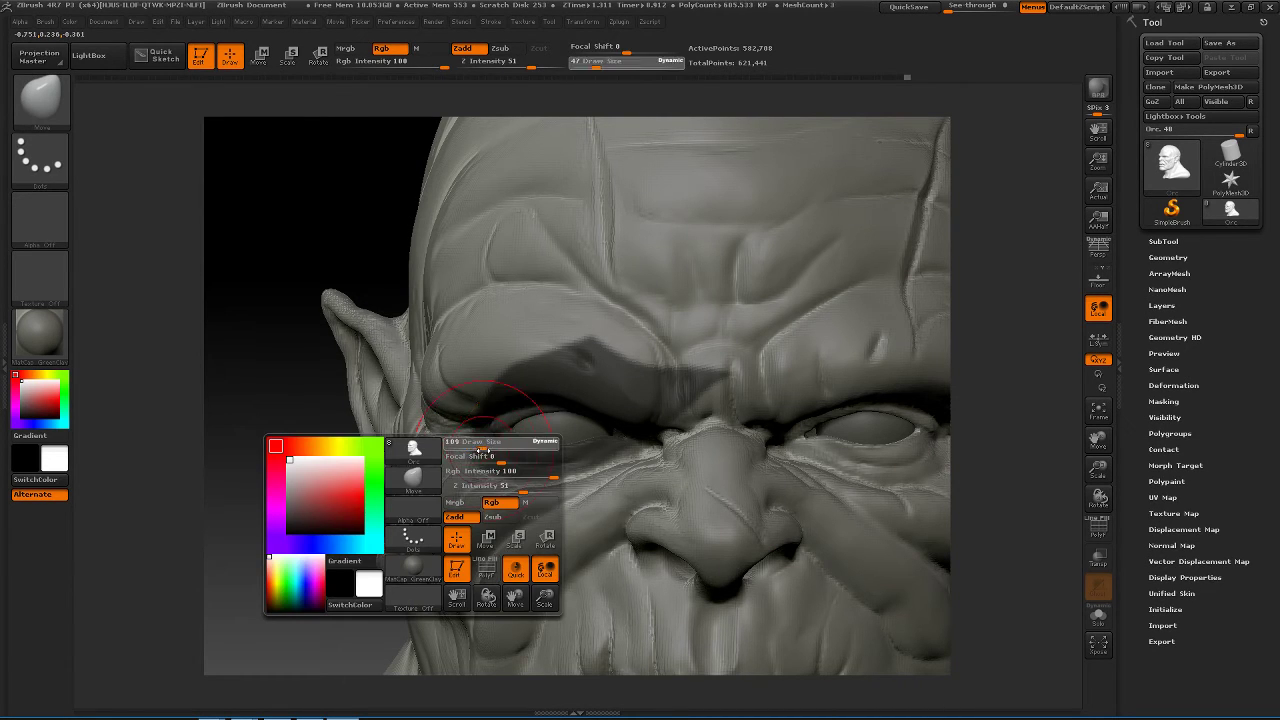
{"action": "left_click_drag", "start_coordinate": [478, 495], "coordinate": [463, 479]}
{"action": "left_click_drag", "start_coordinate": [569, 493], "coordinate": [570, 498]}
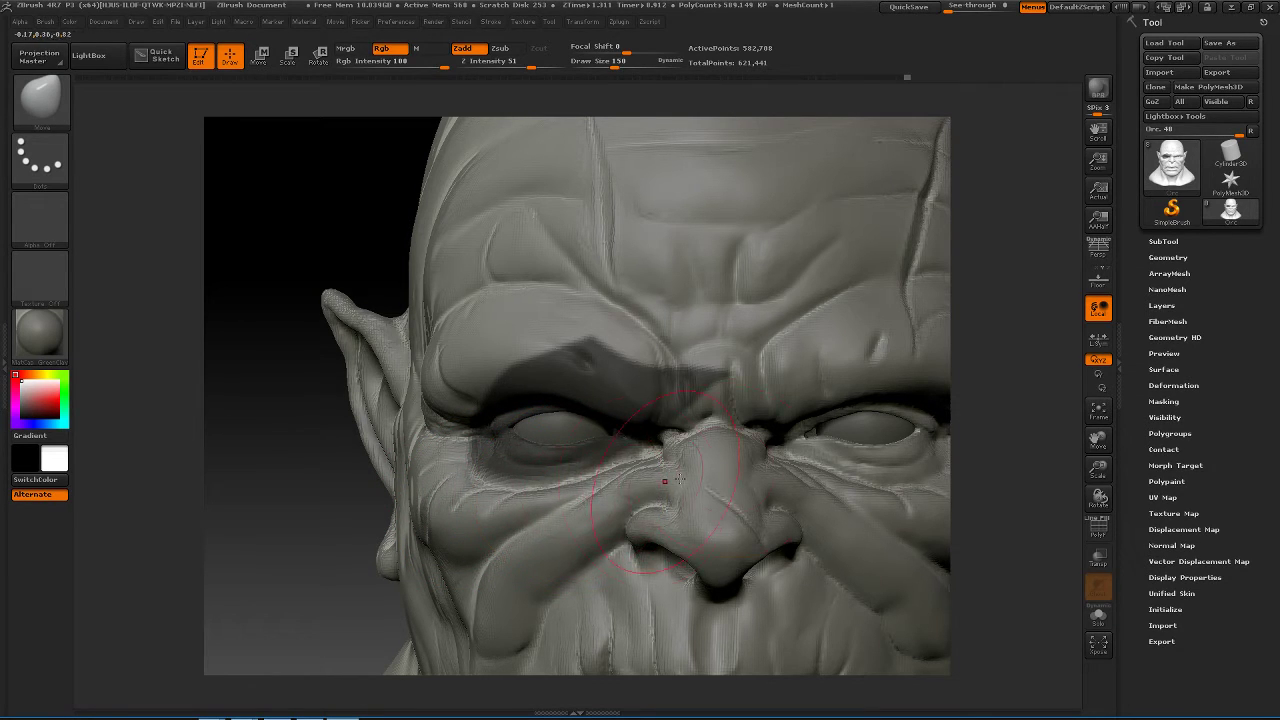
{"action": "left_click_drag", "start_coordinate": [960, 439], "coordinate": [857, 366]}
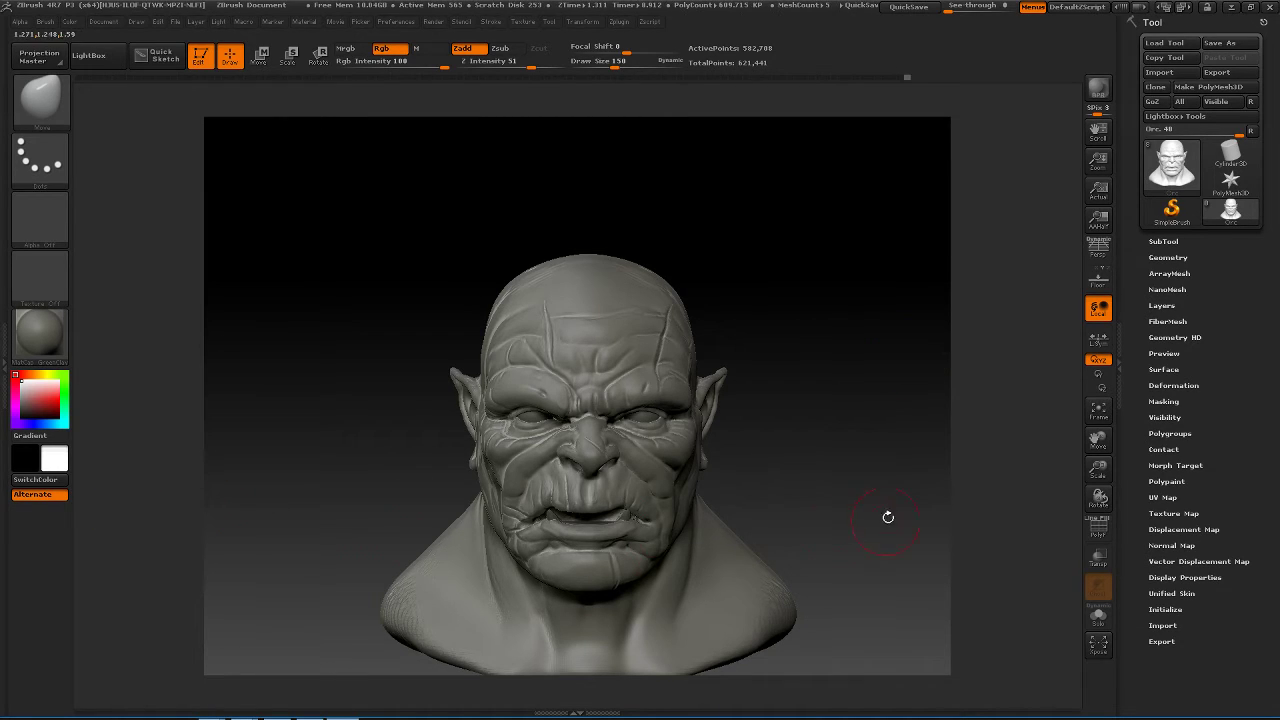
{"action": "left_click_drag", "start_coordinate": [877, 482], "coordinate": [882, 420]}
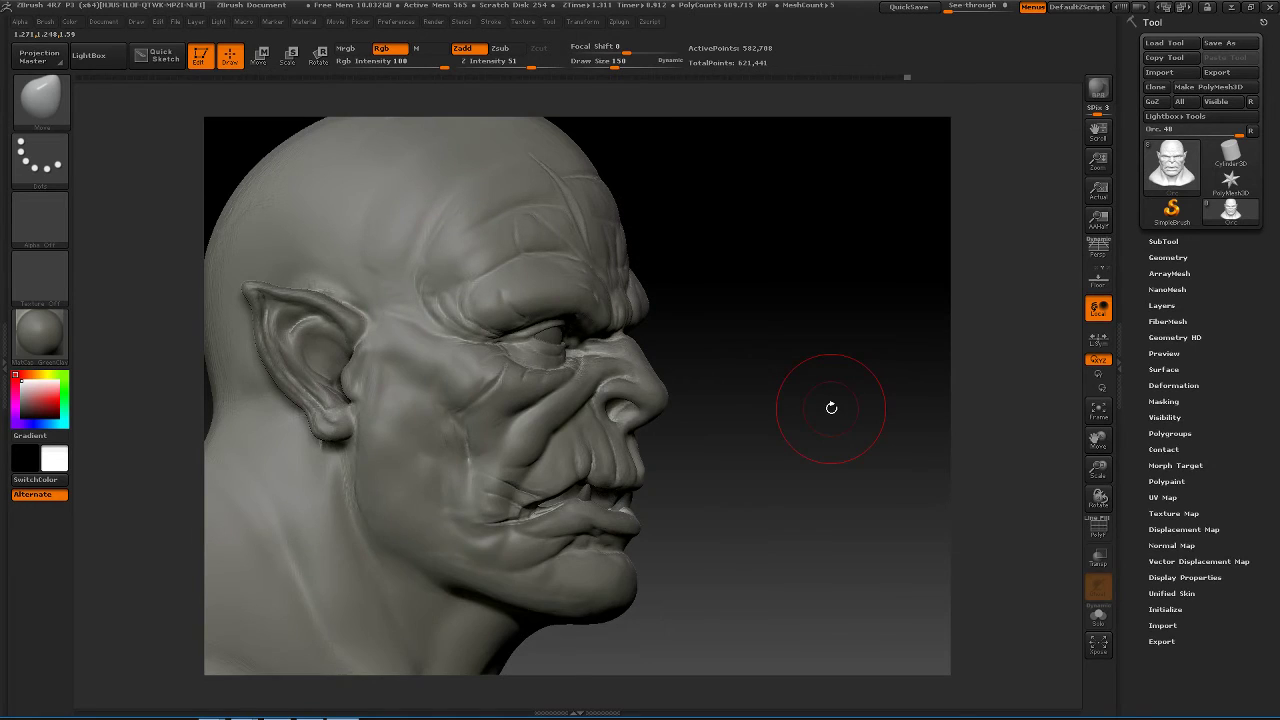
- Subdivide the head's mesh and switch to the Dam_Standard brush with a smaller draw size
{"action": "key", "text": "b"}
{"action": "key", "text": "m"}
{"action": "key", "text": "v"}
{"action": "key", "text": "shift+d"}
{"action": "key", "text": "b"}
{"action": "key", "text": "d"}
{"action": "key", "text": "s"}
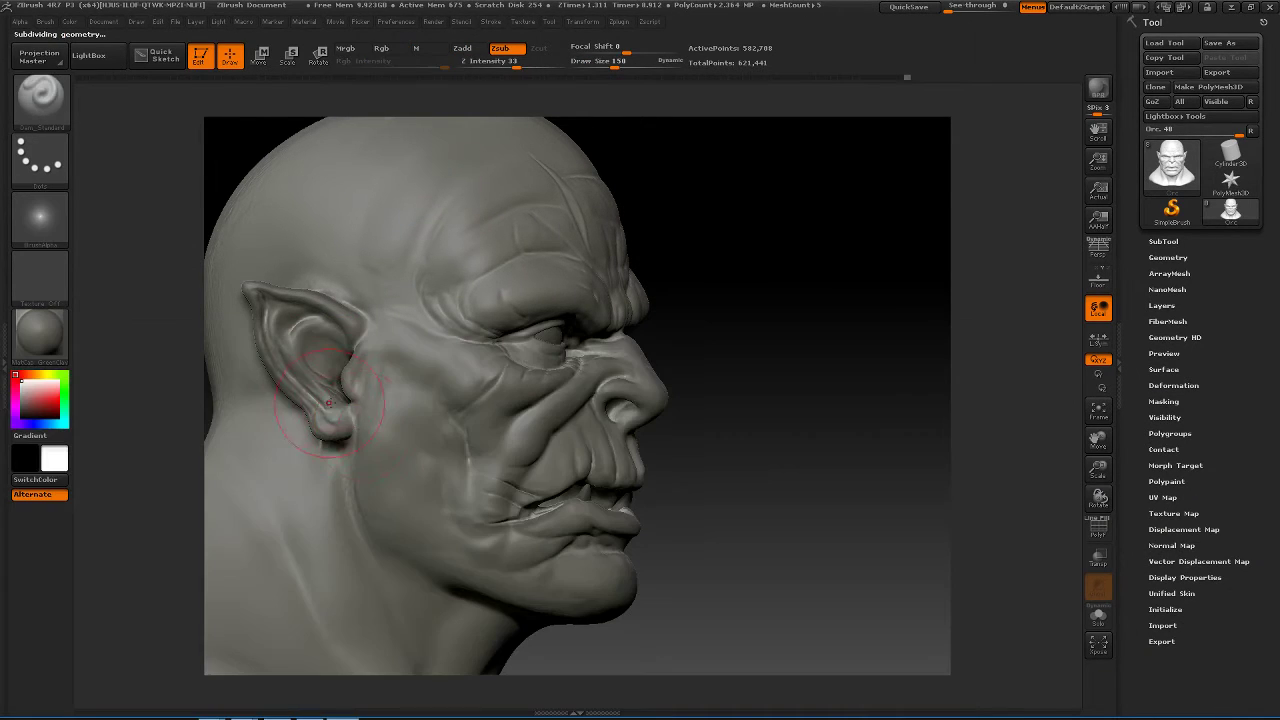
{"action": "key", "text": "space"}
{"action": "left_click_drag", "start_coordinate": [573, 411], "coordinate": [563, 411]}
- Return the head's mesh to its lower resolution level in the Geometry settings
{"action": "left_click", "coordinate": [1183, 259]}
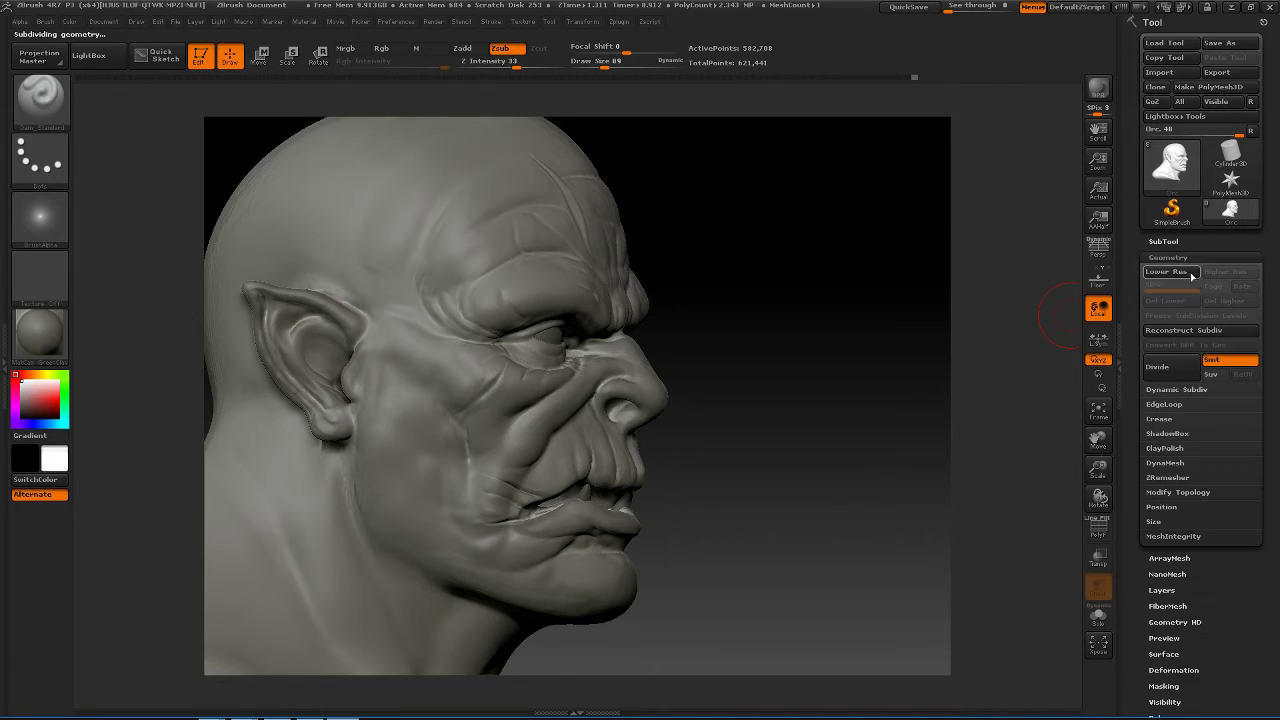
{"action": "left_click", "coordinate": [1155, 391]}
{"action": "left_click", "coordinate": [1165, 403]}
- Carve a long diagonal scar across the right cheek, from below the eye toward the back of the jaw
{"action": "left_click_drag", "start_coordinate": [817, 360], "coordinate": [843, 358], "text": "alt"}
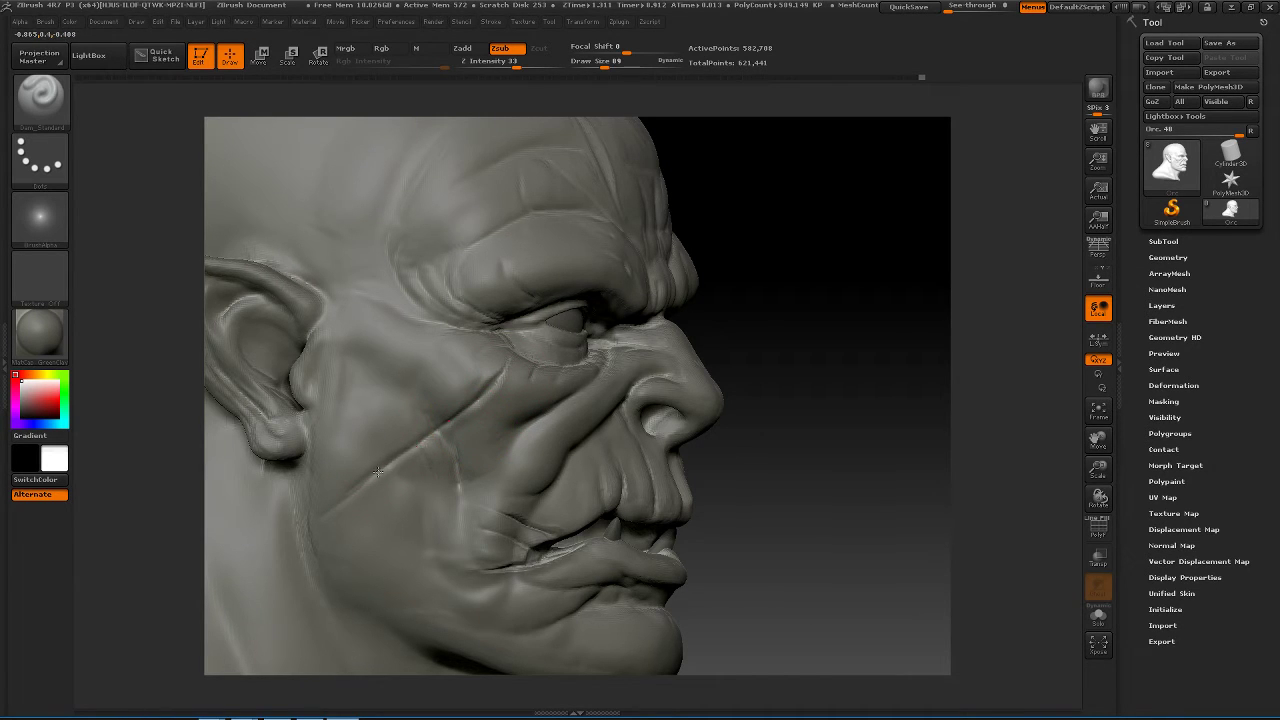
{"action": "mouse_move", "coordinate": [863, 374]}
{"action": "left_mouse_down"}
{"action": "mouse_move", "coordinate": [833, 361]}
{"action": "mouse_move", "coordinate": [903, 357]}
{"action": "mouse_move", "coordinate": [862, 366]}
{"action": "mouse_move", "coordinate": [857, 340]}
{"action": "mouse_move", "coordinate": [830, 348]}
{"action": "left_mouse_up"}
{"action": "key", "text": "shift"}
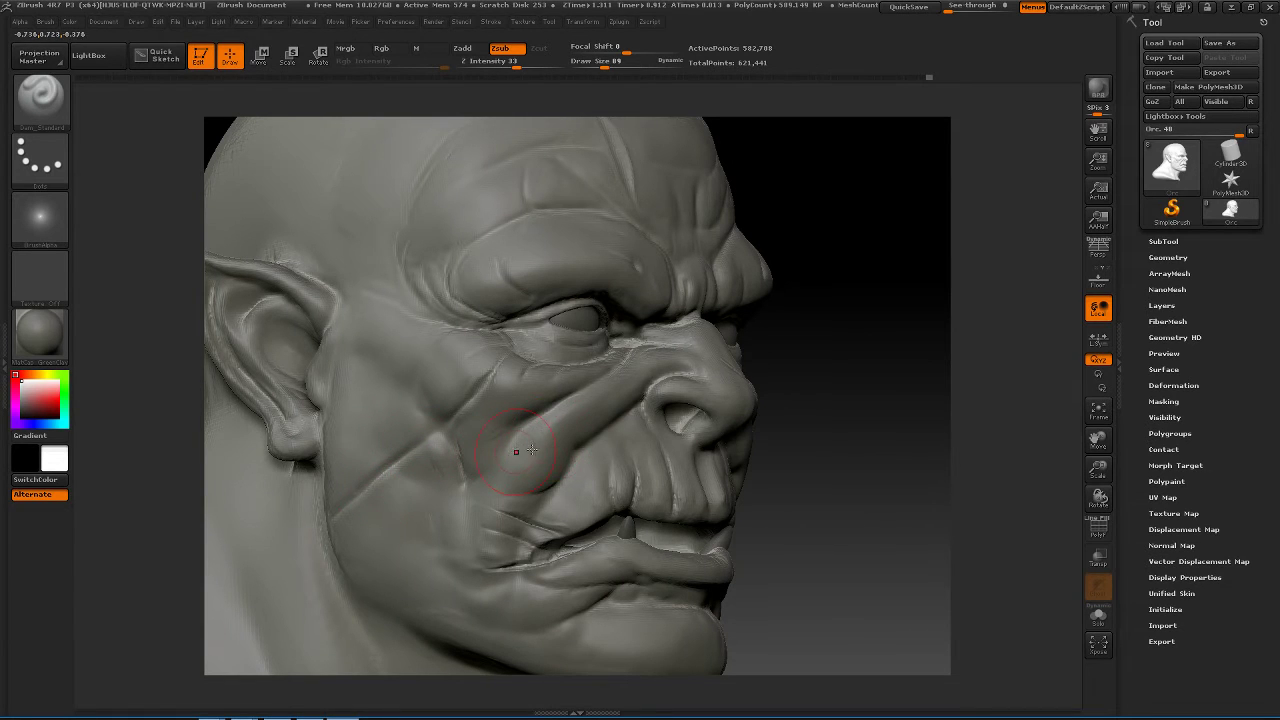
{"action": "left_click_drag", "start_coordinate": [792, 397], "coordinate": [850, 402]}
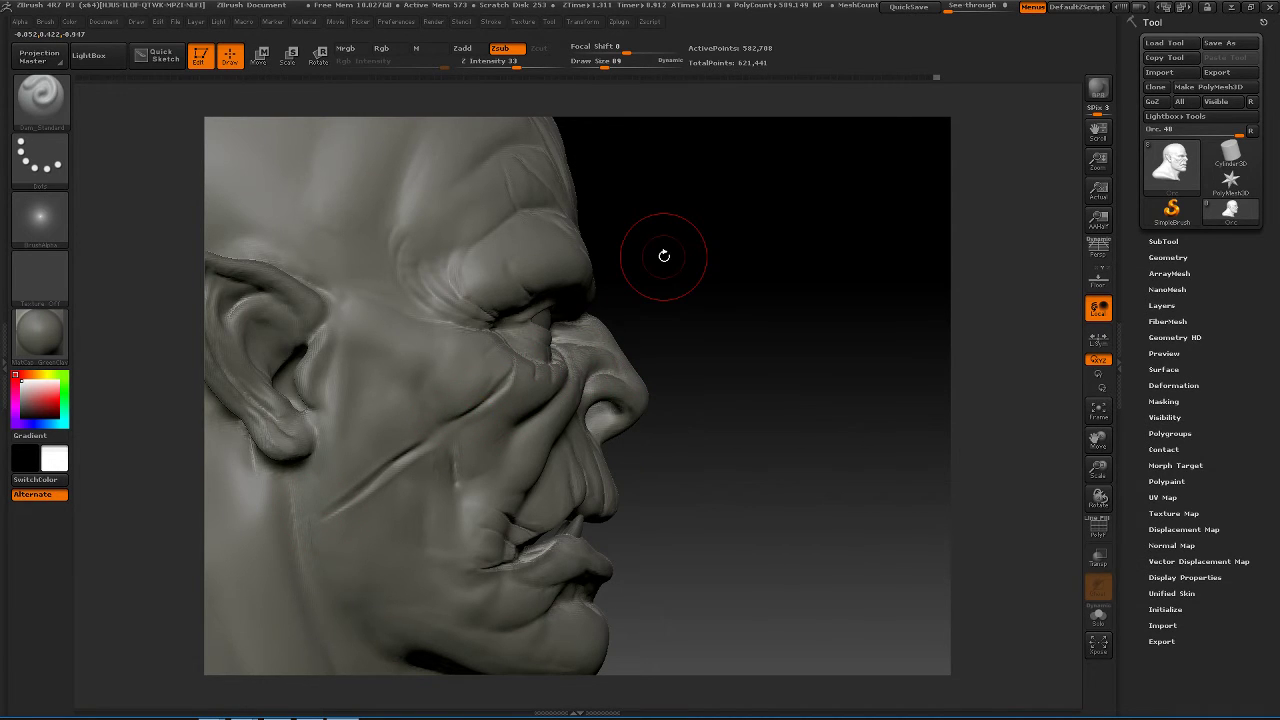
- Sharpen the long diagonal cheek scar with the Pinch brush
{"action": "key", "text": "b"}
{"action": "key", "text": "p"}
{"action": "key", "text": "a"}
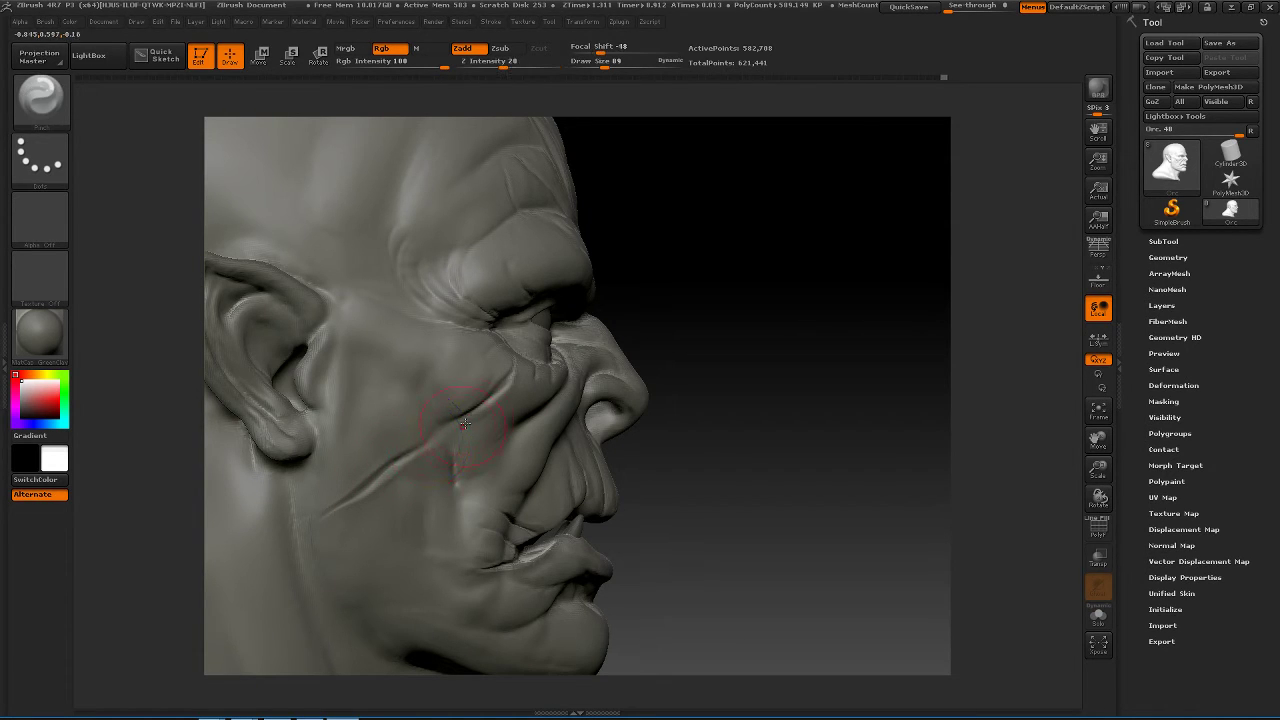
{"action": "left_click_drag", "start_coordinate": [750, 392], "coordinate": [620, 382]}
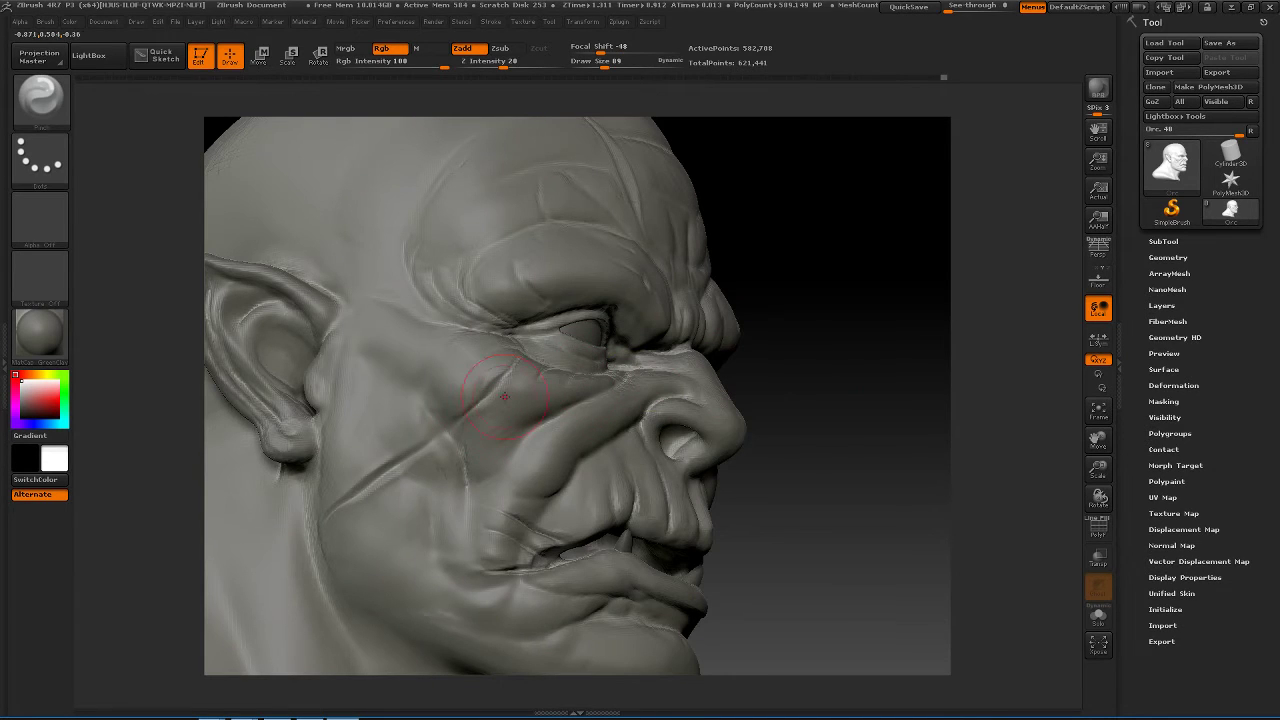
{"action": "key", "text": "b"}
{"action": "key", "text": "c"}
{"action": "key", "text": "b"}
{"action": "left_click_drag", "start_coordinate": [863, 401], "coordinate": [760, 395]}
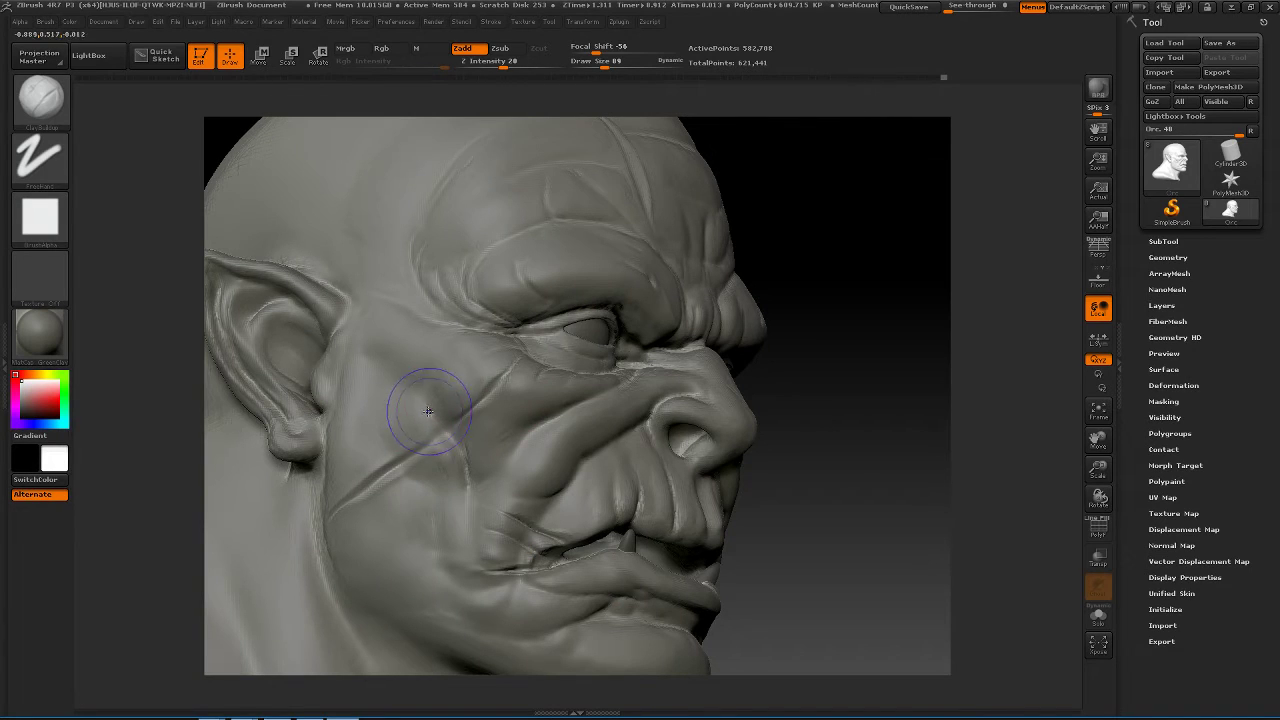
- Set the Dam_Standard brush's draw size to 39 and carve a short vertical cut above the cheek scar's middle, softening it
{"action": "key", "text": "b"}
{"action": "key", "text": "d"}
{"action": "key", "text": "s"}
{"action": "key", "text": "space"}
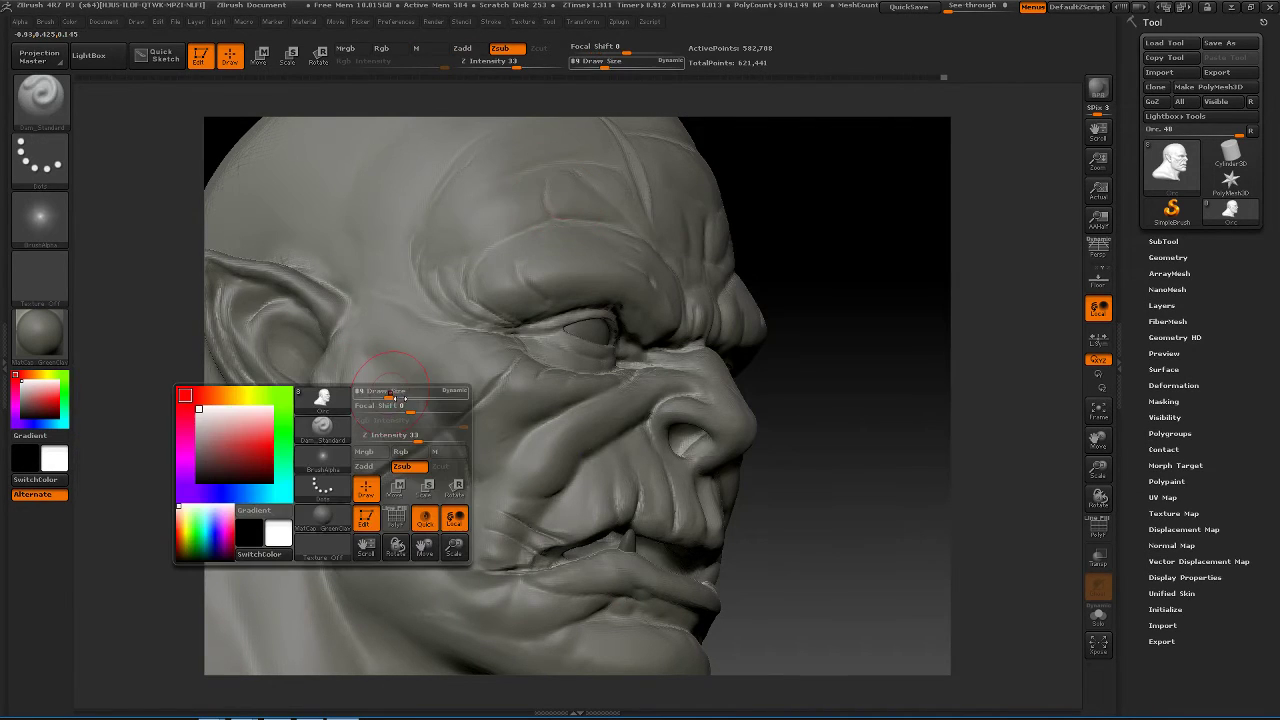
{"action": "left_click_drag", "start_coordinate": [387, 395], "coordinate": [378, 395]}
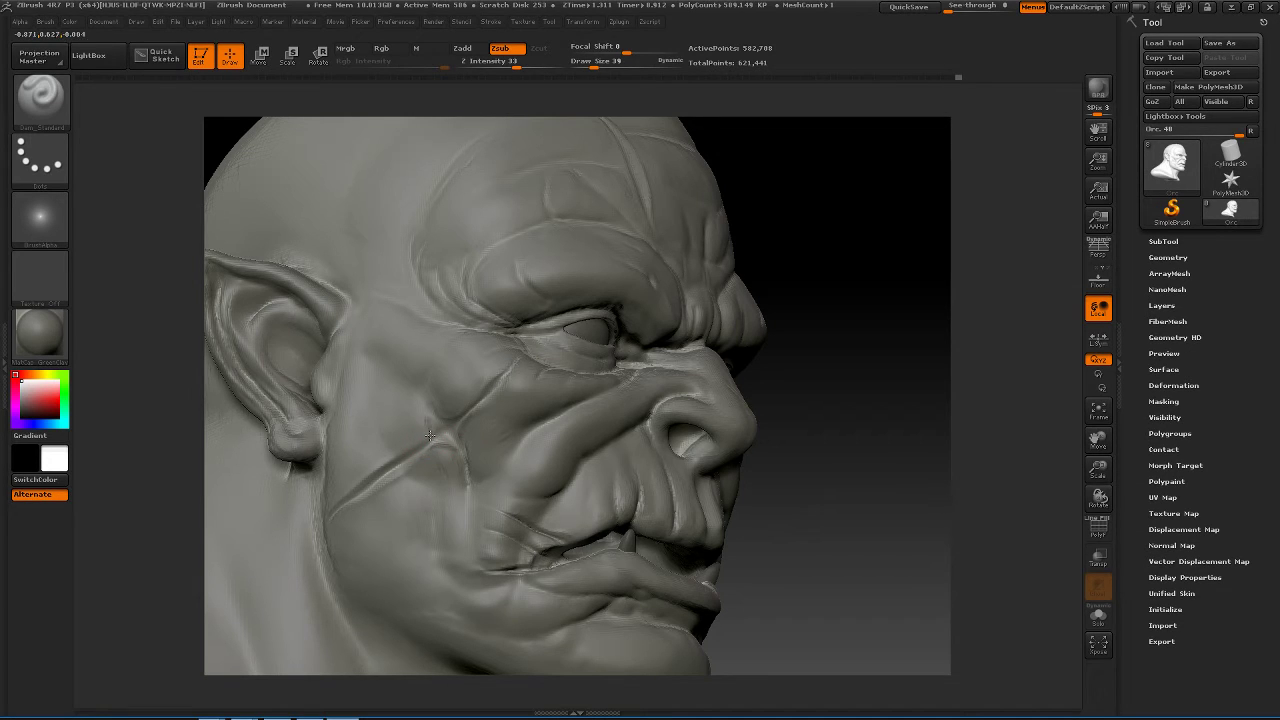
{"action": "mouse_move", "coordinate": [428, 434]}
{"action": "left_mouse_down", "text": "shift"}
{"action": "mouse_move", "coordinate": [438, 420]}
{"action": "mouse_move", "coordinate": [422, 453]}
{"action": "left_mouse_up", "text": "shift"}
{"action": "right_click_drag", "start_coordinate": [520, 405], "coordinate": [620, 363]}
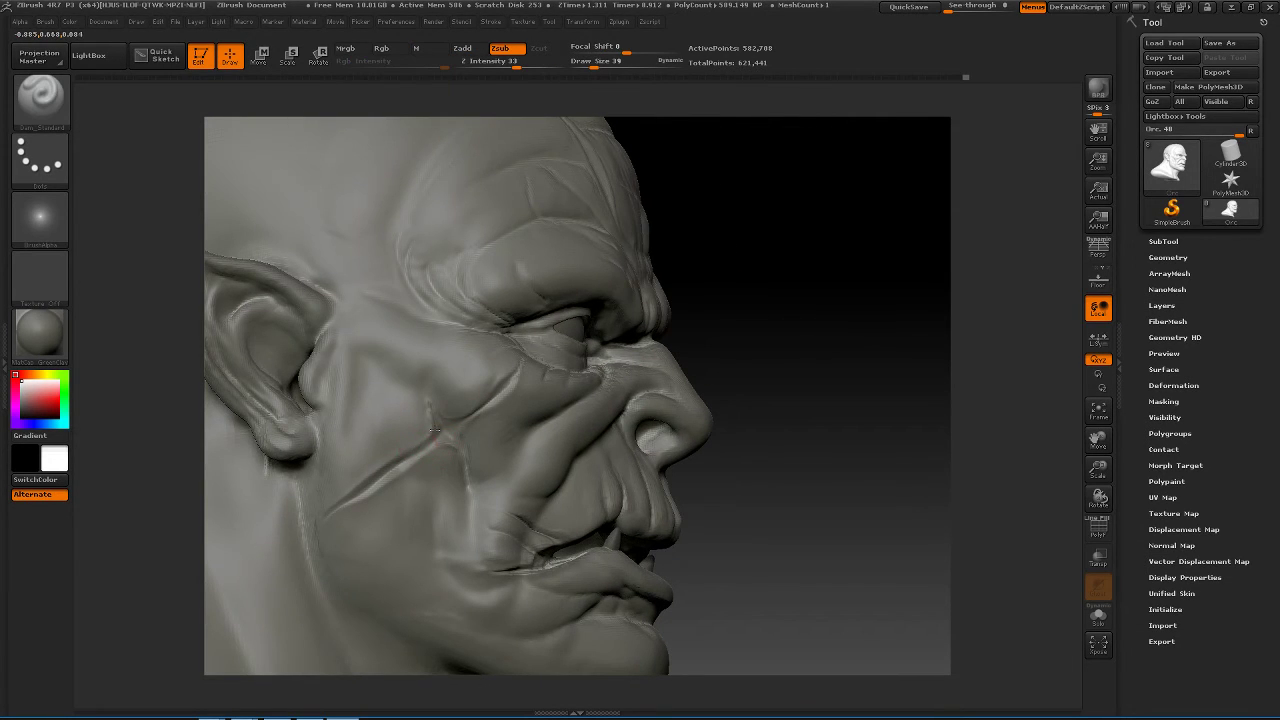
- Smooth around the upper cut and carve a short branch running down from the cheek scar
{"action": "left_click_drag", "start_coordinate": [428, 434], "coordinate": [448, 386], "text": "shift"}
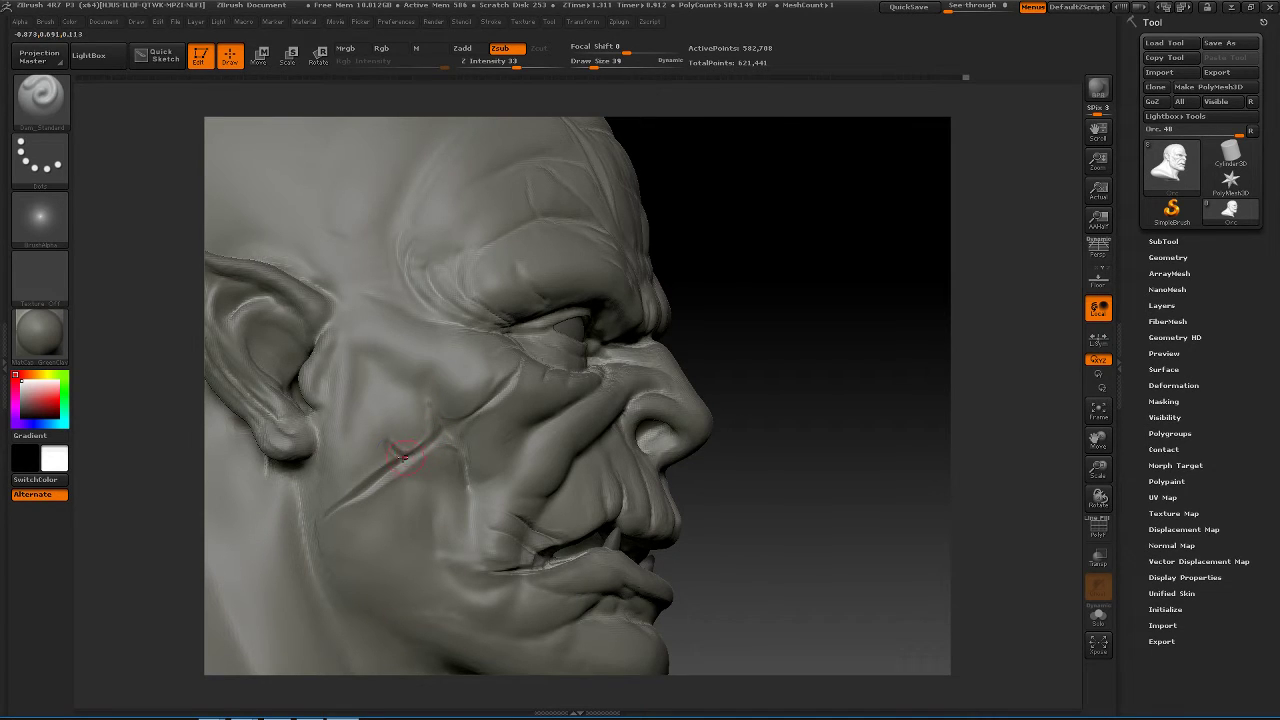
{"action": "left_click_drag", "start_coordinate": [403, 458], "coordinate": [371, 437], "text": "shift"}
{"action": "left_click_drag", "start_coordinate": [391, 475], "coordinate": [486, 551], "text": "shift"}
- Sharpen the cheek scar and its short branches with the Pinch brush, smoothing the ends of the cuts
{"action": "key", "text": "b"}
{"action": "key", "text": "p"}
{"action": "key", "text": "i"}
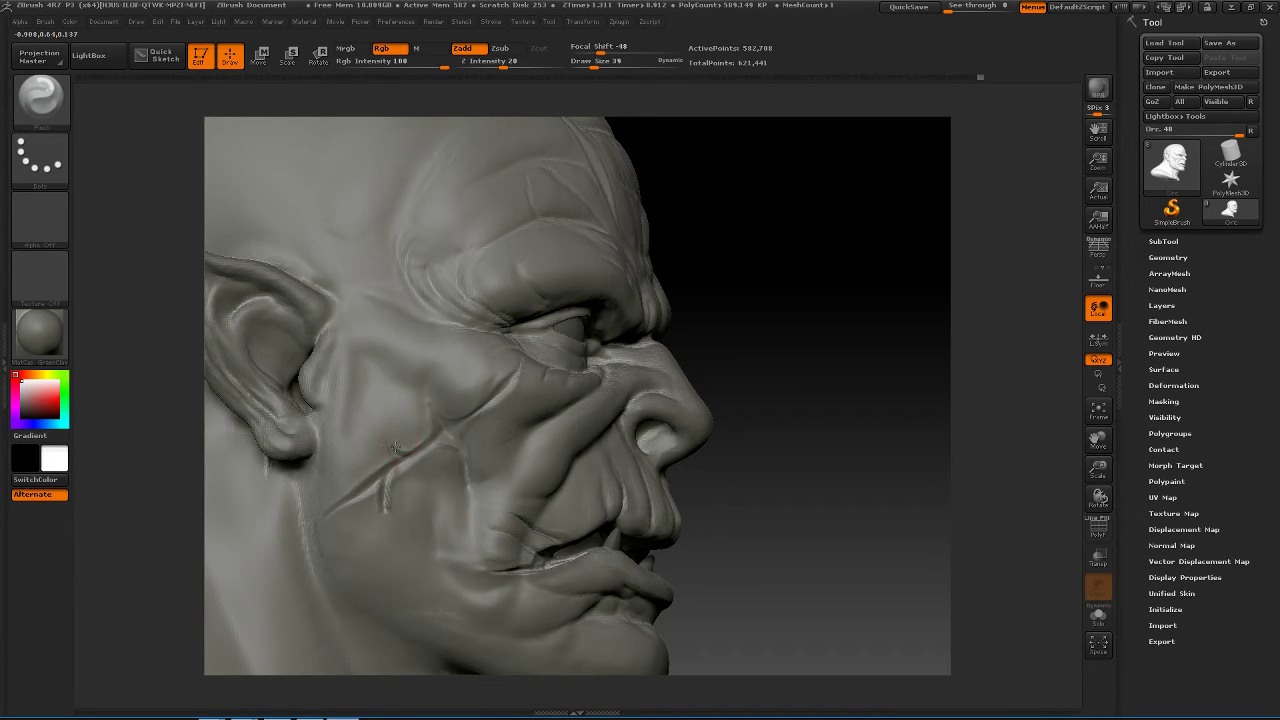
{"action": "left_click_drag", "start_coordinate": [430, 438], "coordinate": [400, 460]}
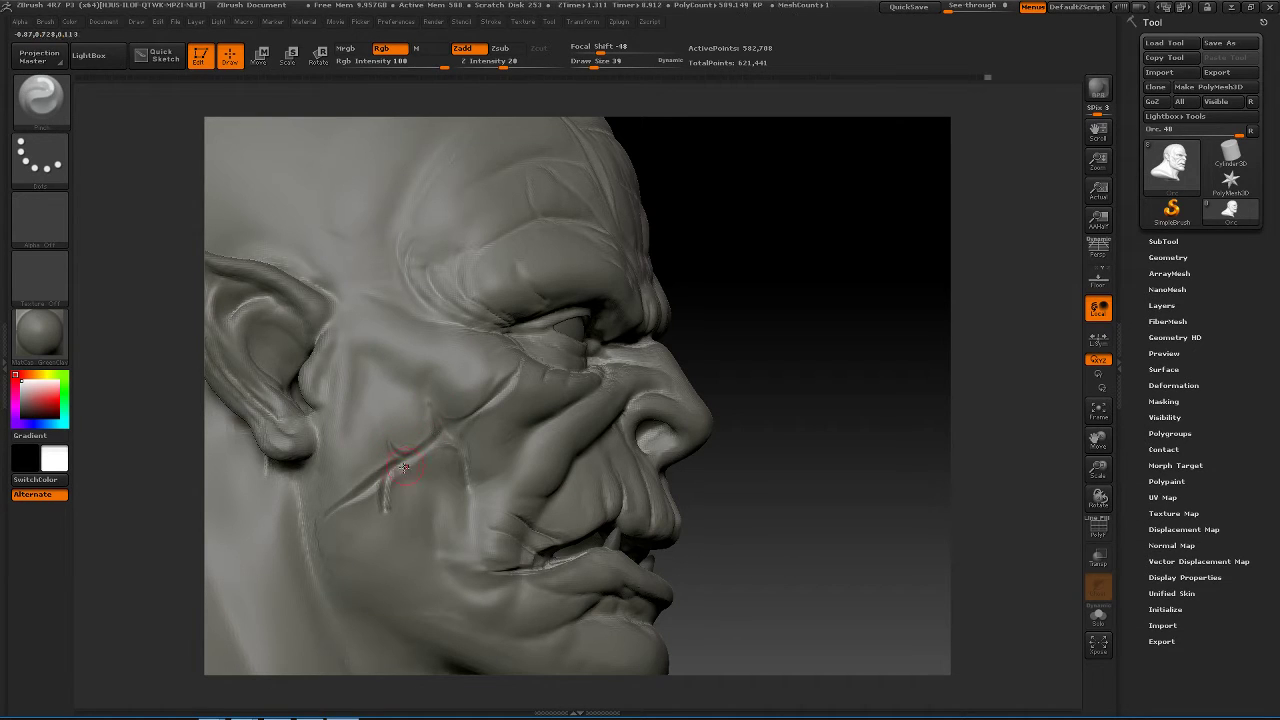
{"action": "mouse_move", "coordinate": [387, 508]}
{"action": "left_mouse_down", "text": "shift"}
{"action": "mouse_move", "coordinate": [389, 484]}
{"action": "mouse_move", "coordinate": [388, 510]}
{"action": "left_mouse_up", "text": "shift"}
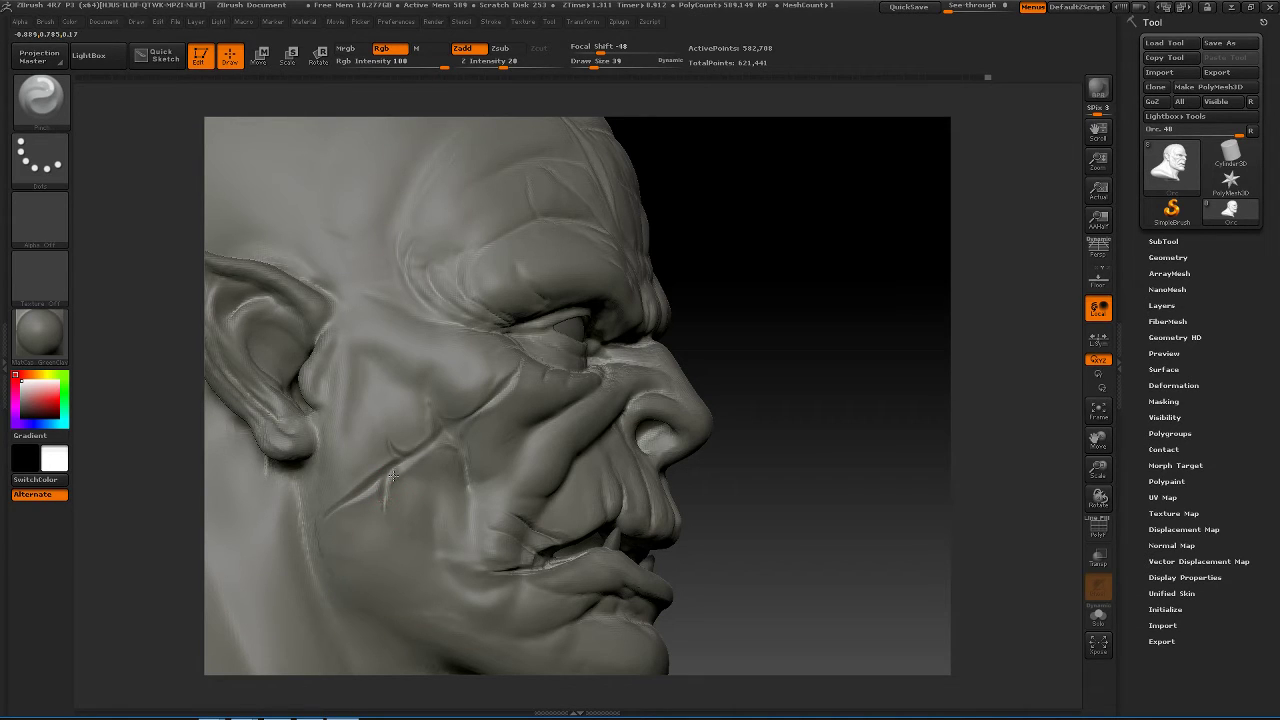
{"action": "mouse_move", "coordinate": [393, 476]}
{"action": "left_mouse_down"}
{"action": "mouse_move", "coordinate": [377, 509]}
{"action": "mouse_move", "coordinate": [390, 482]}
{"action": "left_mouse_up"}
{"action": "left_click_drag", "start_coordinate": [436, 421], "coordinate": [433, 412]}
{"action": "left_click_drag", "start_coordinate": [459, 458], "coordinate": [468, 484], "text": "shift"}
- Deepen the crease along the right cheek fold in front of the scar with Dam_Standard and smooth it
{"action": "mouse_move", "coordinate": [790, 400]}
{"action": "left_mouse_down"}
{"action": "mouse_move", "coordinate": [837, 308]}
{"action": "mouse_move", "coordinate": [778, 294]}
{"action": "mouse_move", "coordinate": [761, 349]}
{"action": "mouse_move", "coordinate": [828, 368]}
{"action": "mouse_move", "coordinate": [861, 401]}
{"action": "mouse_move", "coordinate": [829, 437]}
{"action": "mouse_move", "coordinate": [820, 366]}
{"action": "mouse_move", "coordinate": [754, 341]}
{"action": "mouse_move", "coordinate": [777, 354]}
{"action": "mouse_move", "coordinate": [722, 356]}
{"action": "mouse_move", "coordinate": [735, 362]}
{"action": "mouse_move", "coordinate": [666, 347]}
{"action": "mouse_move", "coordinate": [751, 357]}
{"action": "mouse_move", "coordinate": [769, 362]}
{"action": "mouse_move", "coordinate": [737, 360]}
{"action": "mouse_move", "coordinate": [846, 396]}
{"action": "left_mouse_up"}
{"action": "key", "text": "b"}
{"action": "key", "text": "d"}
{"action": "key", "text": "s"}
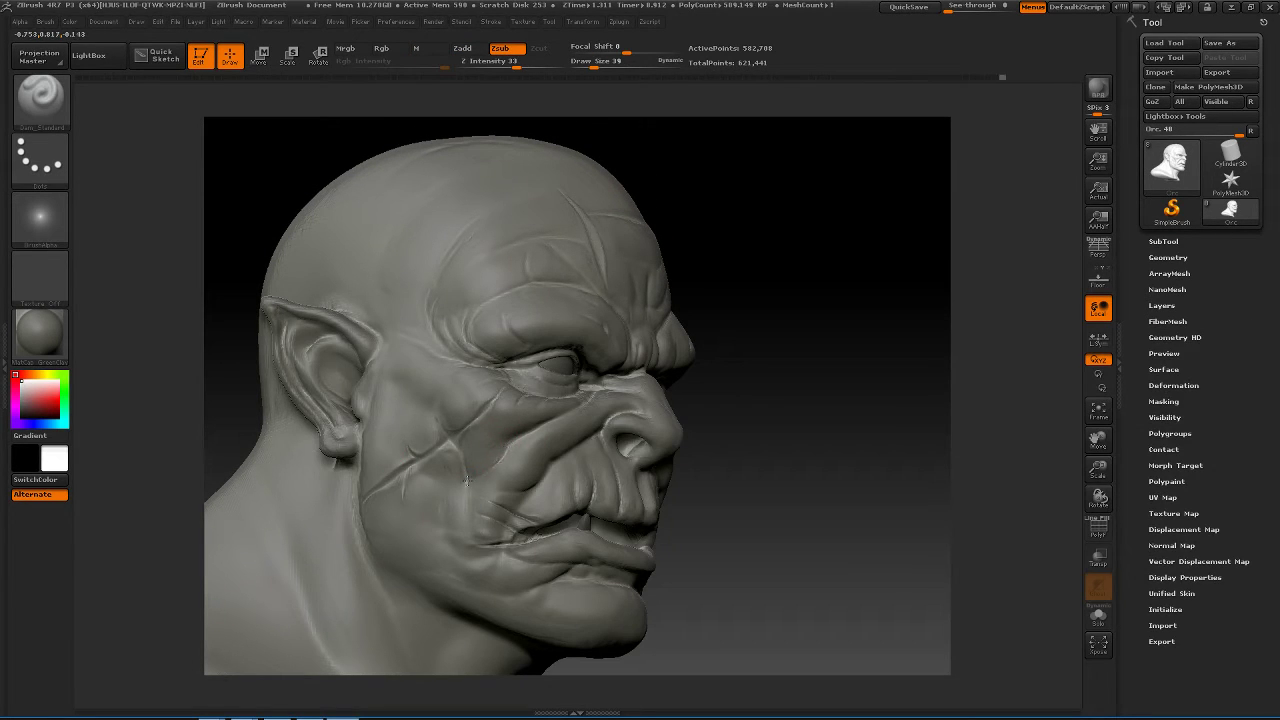
{"action": "key", "text": "shift"}
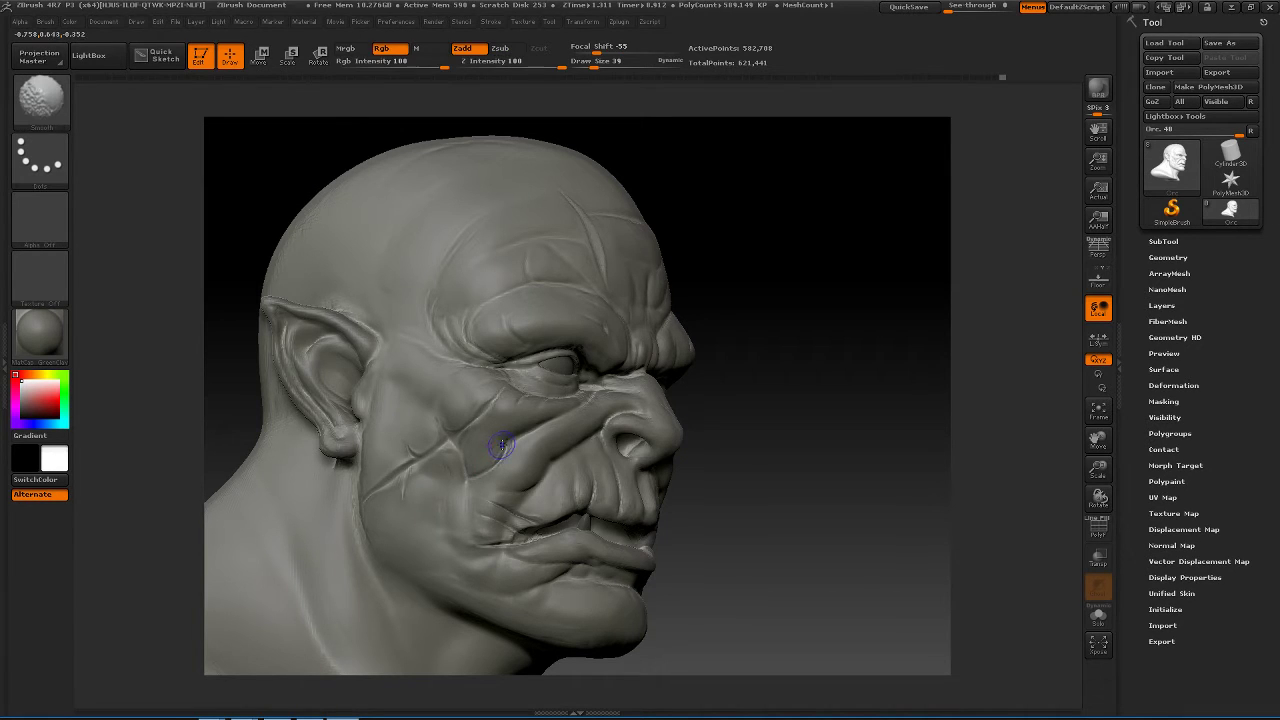
{"action": "left_click_drag", "start_coordinate": [499, 458], "coordinate": [509, 410], "text": "shift"}
- Build up the right cheek fold with the ClayBuildup brush and smooth the added volume
{"action": "key", "text": "b"}
{"action": "key", "text": "c"}
{"action": "key", "text": "b"}
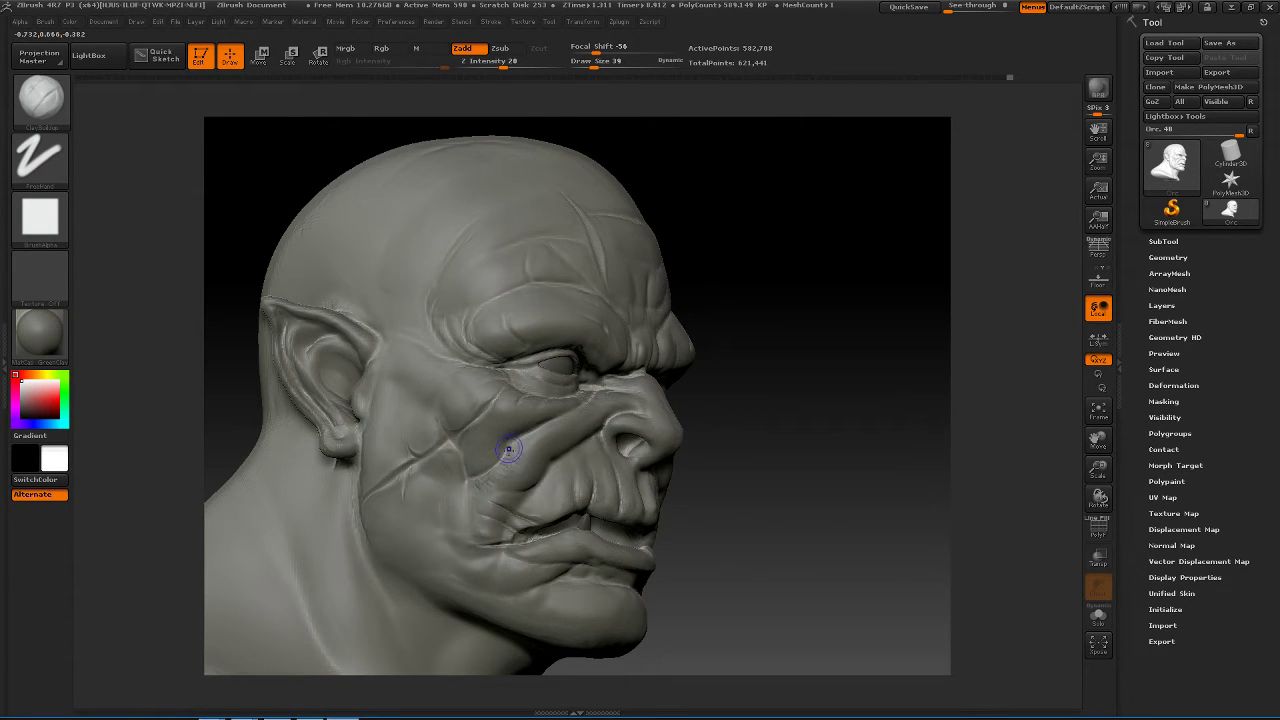
{"action": "key", "text": "shift"}
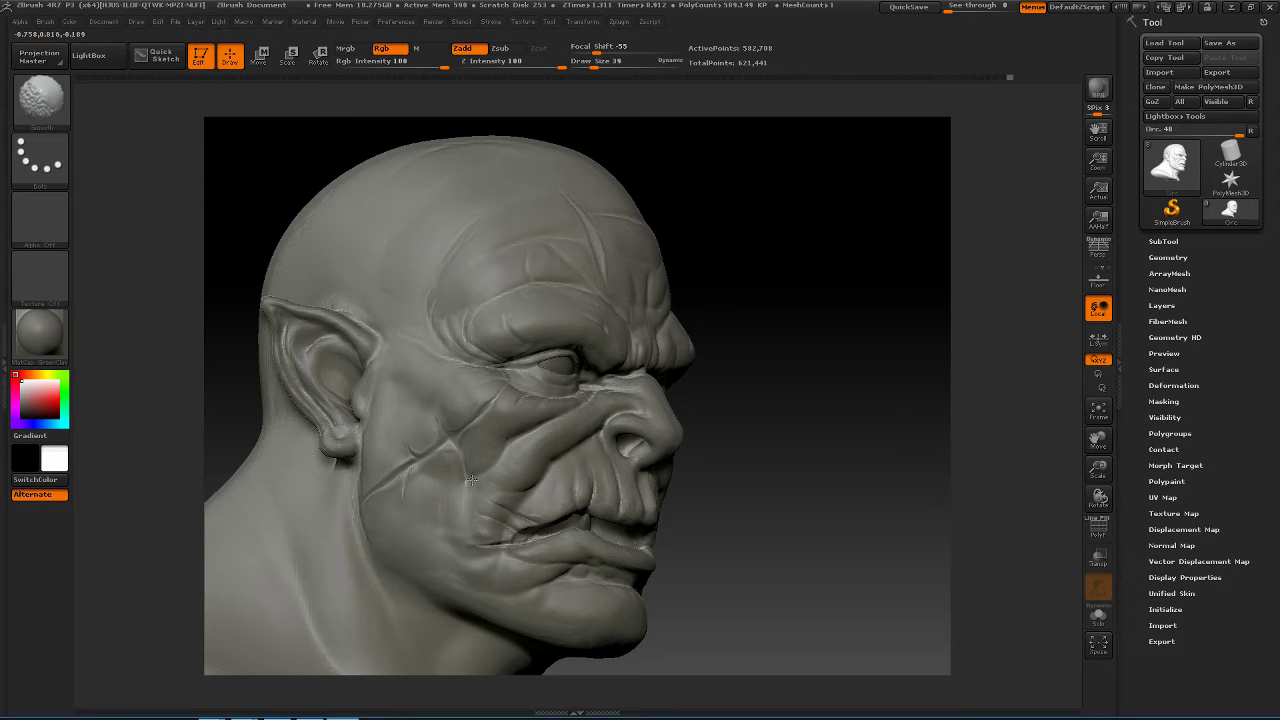
- Carve a deeper crease in the left ear's notch just above the lobe with the Dam_Standard brush
{"action": "mouse_move", "coordinate": [817, 429]}
{"action": "left_mouse_down"}
{"action": "mouse_move", "coordinate": [791, 414]}
{"action": "mouse_move", "coordinate": [826, 420]}
{"action": "mouse_move", "coordinate": [775, 411]}
{"action": "mouse_move", "coordinate": [826, 400]}
{"action": "mouse_move", "coordinate": [723, 309]}
{"action": "mouse_move", "coordinate": [800, 385]}
{"action": "mouse_move", "coordinate": [856, 403]}
{"action": "mouse_move", "coordinate": [753, 408]}
{"action": "mouse_move", "coordinate": [851, 403]}
{"action": "mouse_move", "coordinate": [766, 406]}
{"action": "mouse_move", "coordinate": [854, 410]}
{"action": "mouse_move", "coordinate": [836, 406]}
{"action": "mouse_move", "coordinate": [828, 462]}
{"action": "mouse_move", "coordinate": [800, 460]}
{"action": "mouse_move", "coordinate": [903, 511]}
{"action": "left_mouse_up"}
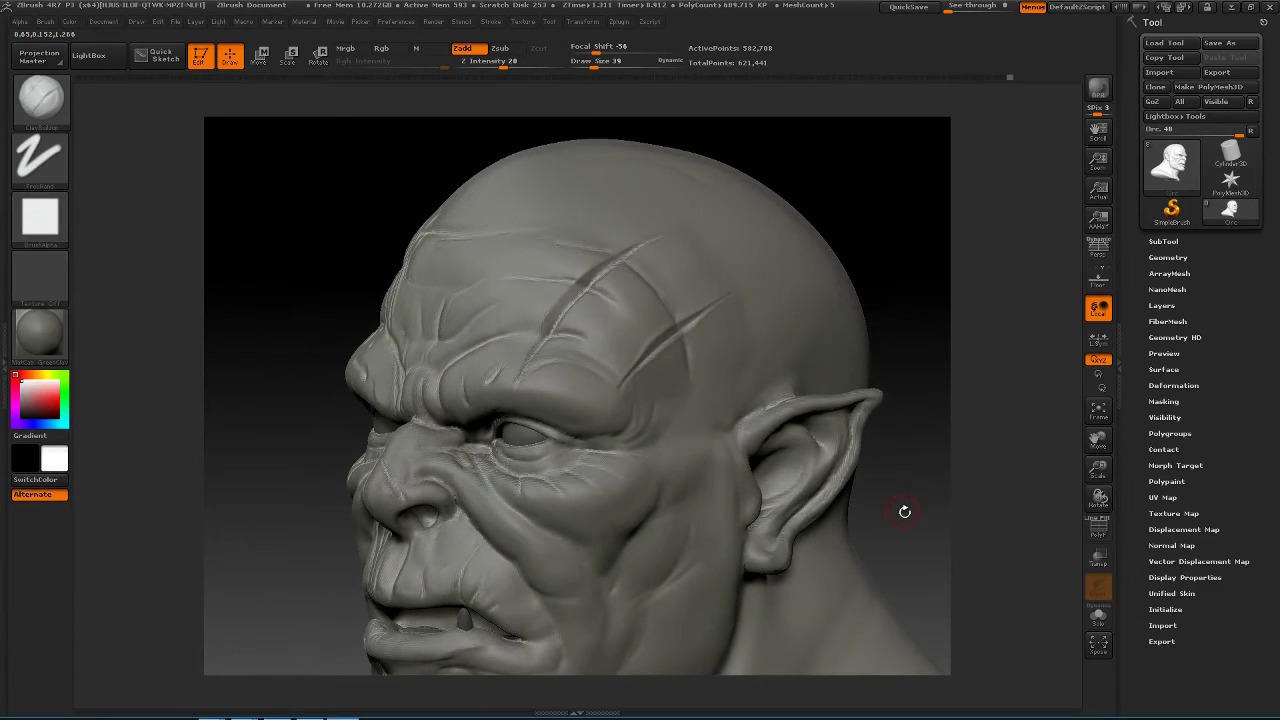
{"action": "left_click_drag", "start_coordinate": [871, 417], "coordinate": [876, 436]}
{"action": "key", "text": "b"}
{"action": "key", "text": "d"}
{"action": "key", "text": "s"}
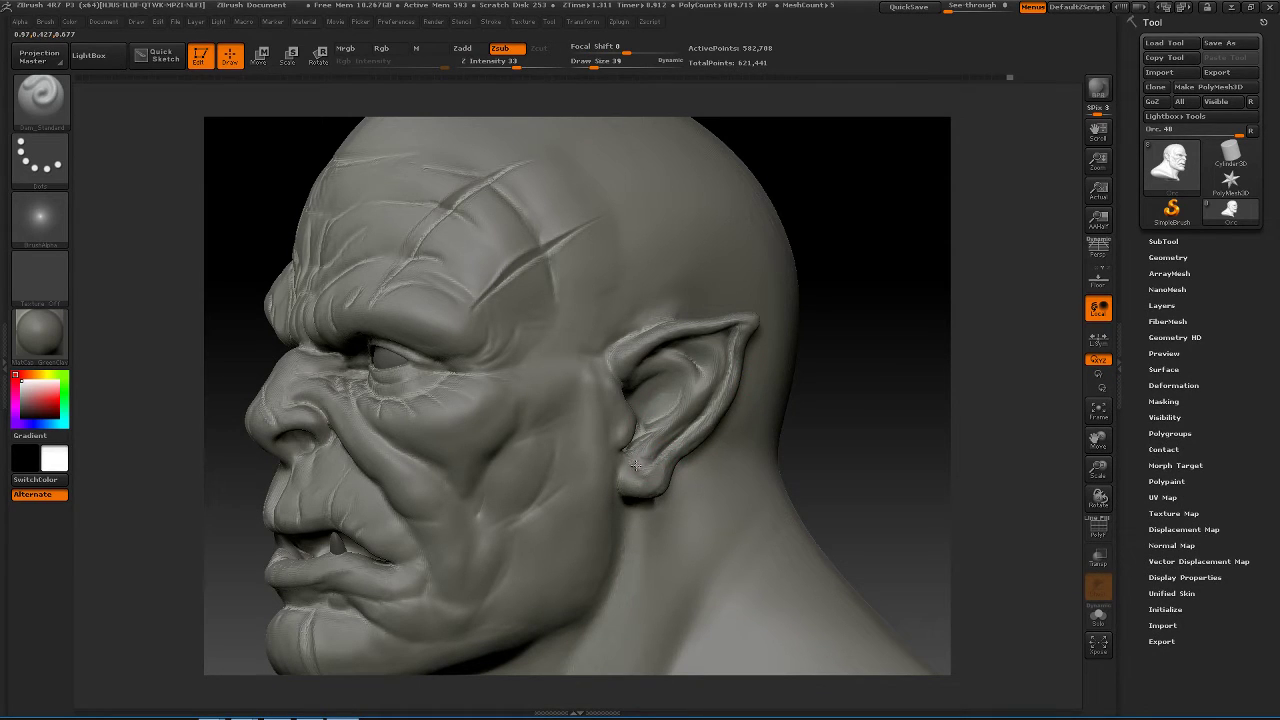
{"action": "left_click_drag", "start_coordinate": [960, 412], "coordinate": [796, 404]}
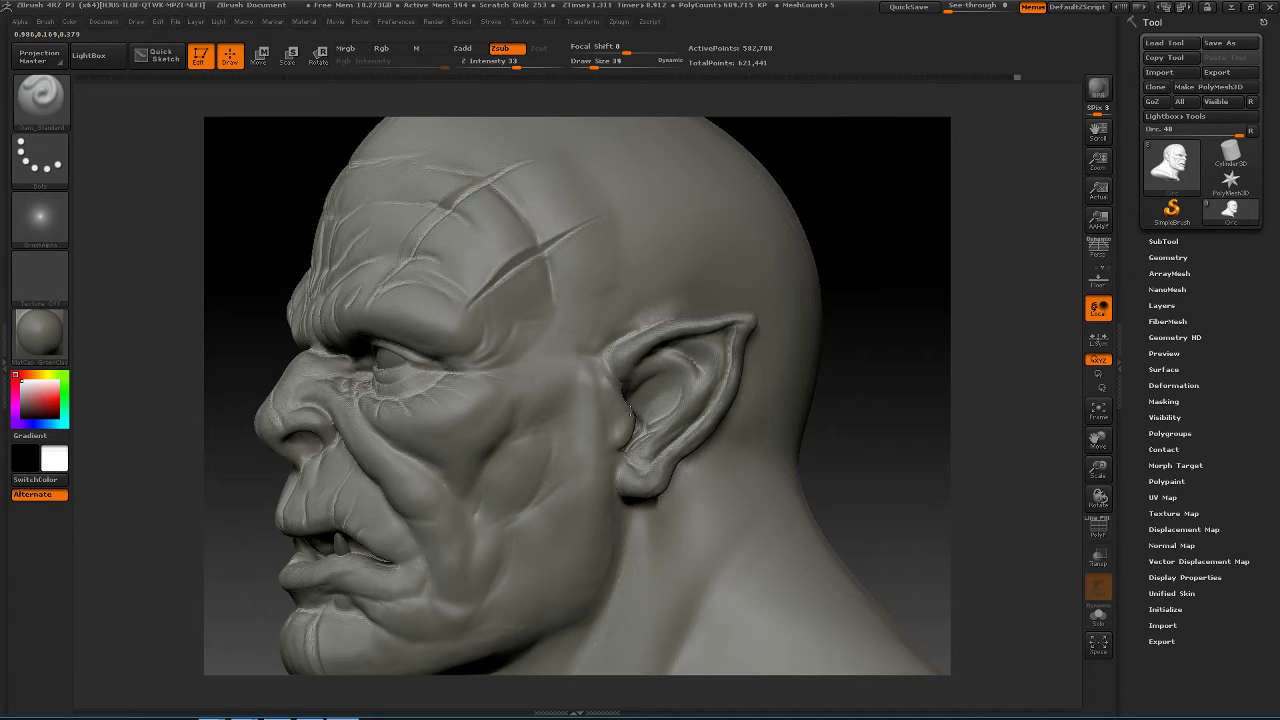
- Smooth the crease at the left ear's notch and soften the surface inside the ear
{"action": "key", "text": "shift"}
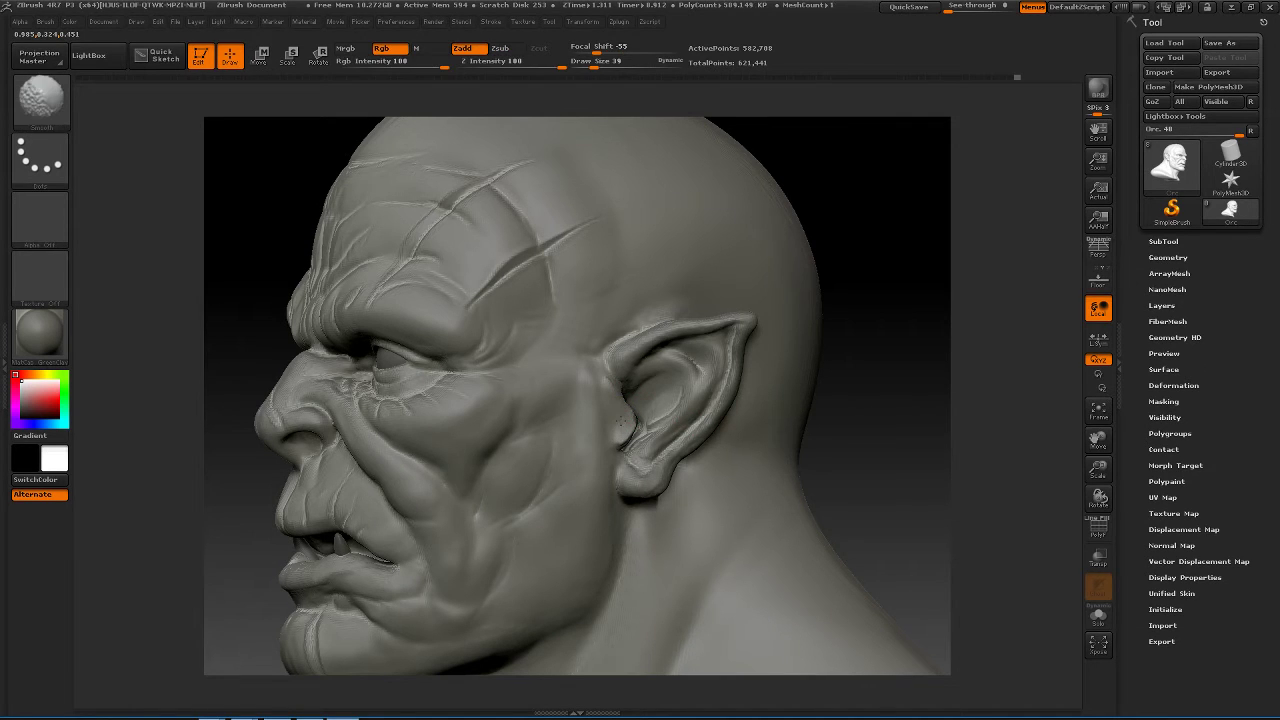
{"action": "left_click_drag", "start_coordinate": [951, 374], "coordinate": [867, 371]}
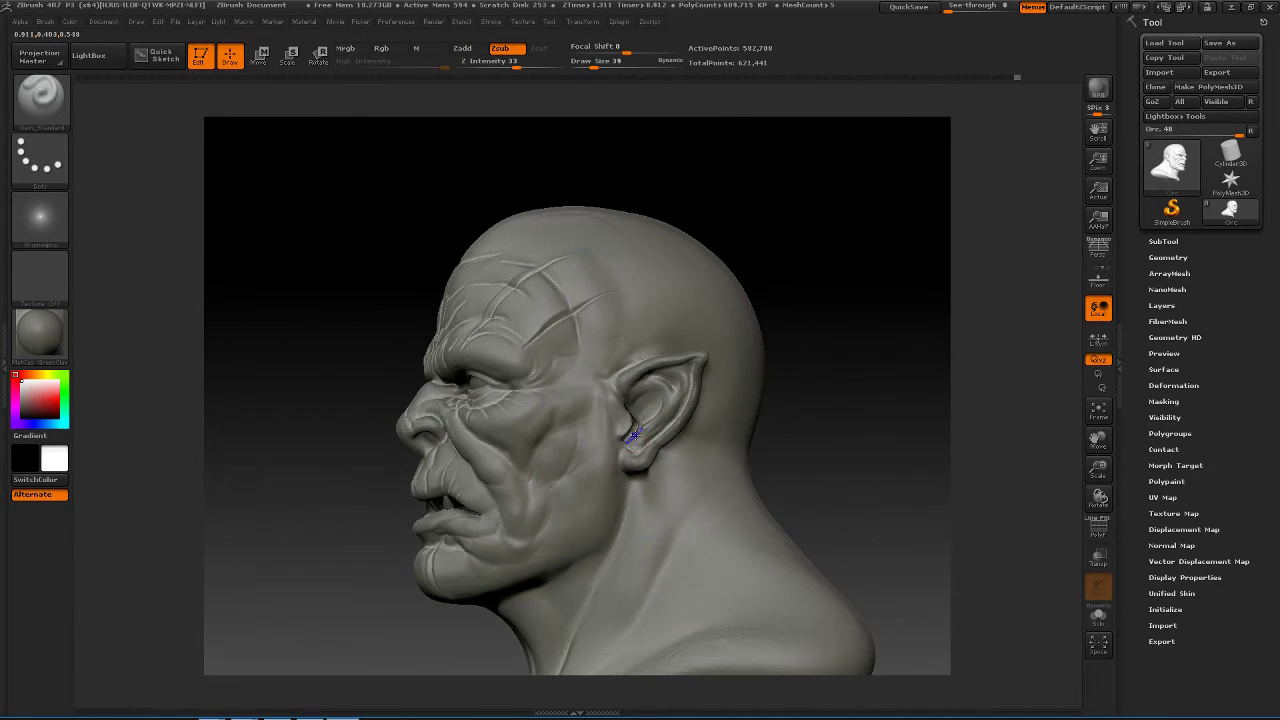
{"action": "left_click_drag", "start_coordinate": [614, 430], "coordinate": [630, 421], "text": "shift"}
{"action": "mouse_move", "coordinate": [815, 398]}
{"action": "left_mouse_down"}
{"action": "mouse_move", "coordinate": [897, 403]}
{"action": "mouse_move", "coordinate": [853, 407]}
{"action": "mouse_move", "coordinate": [845, 393]}
{"action": "mouse_move", "coordinate": [650, 418]}
{"action": "left_mouse_up"}
{"action": "key", "text": "space"}
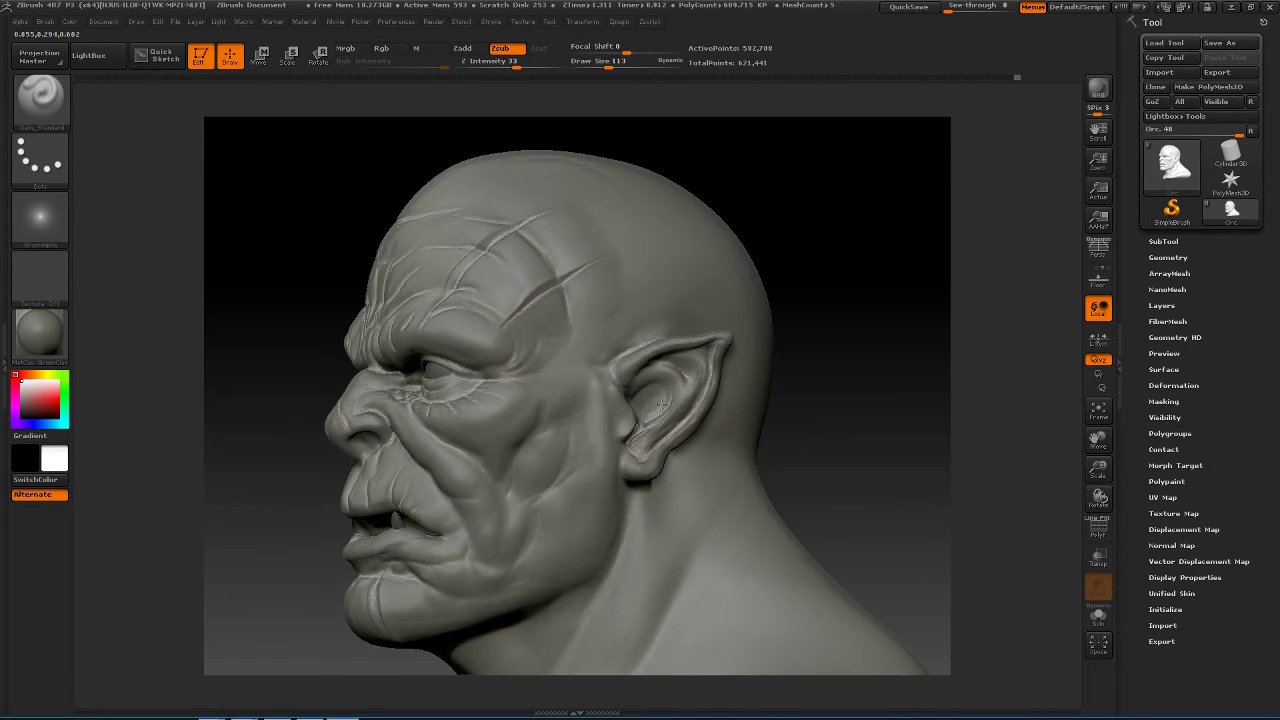
{"action": "mouse_move", "coordinate": [641, 405]}
{"action": "left_mouse_down", "text": "shift"}
{"action": "mouse_move", "coordinate": [652, 409]}
{"action": "mouse_move", "coordinate": [648, 398]}
{"action": "left_mouse_up", "text": "shift"}
- Polish the inner left ear and the right brow with the hPolish brush at draw size 89
{"action": "key", "text": "2"}
{"action": "key", "text": "space"}
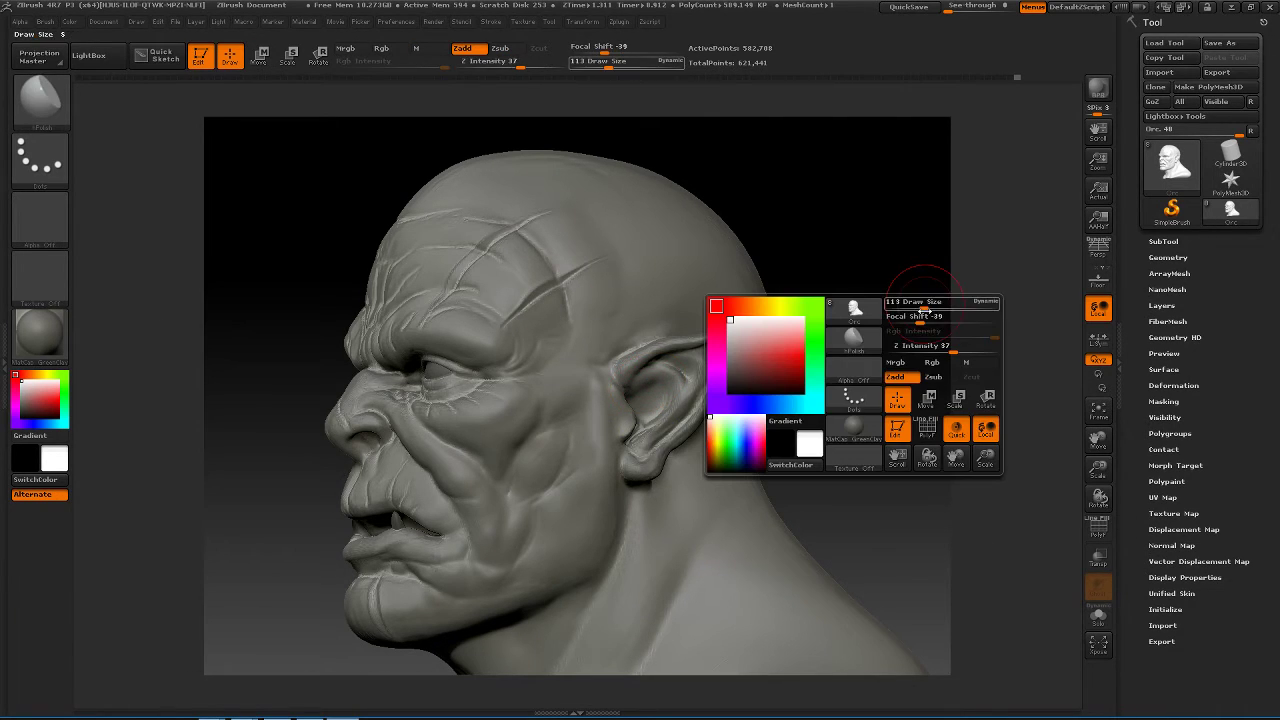
{"action": "left_click_drag", "start_coordinate": [925, 302], "coordinate": [919, 302]}
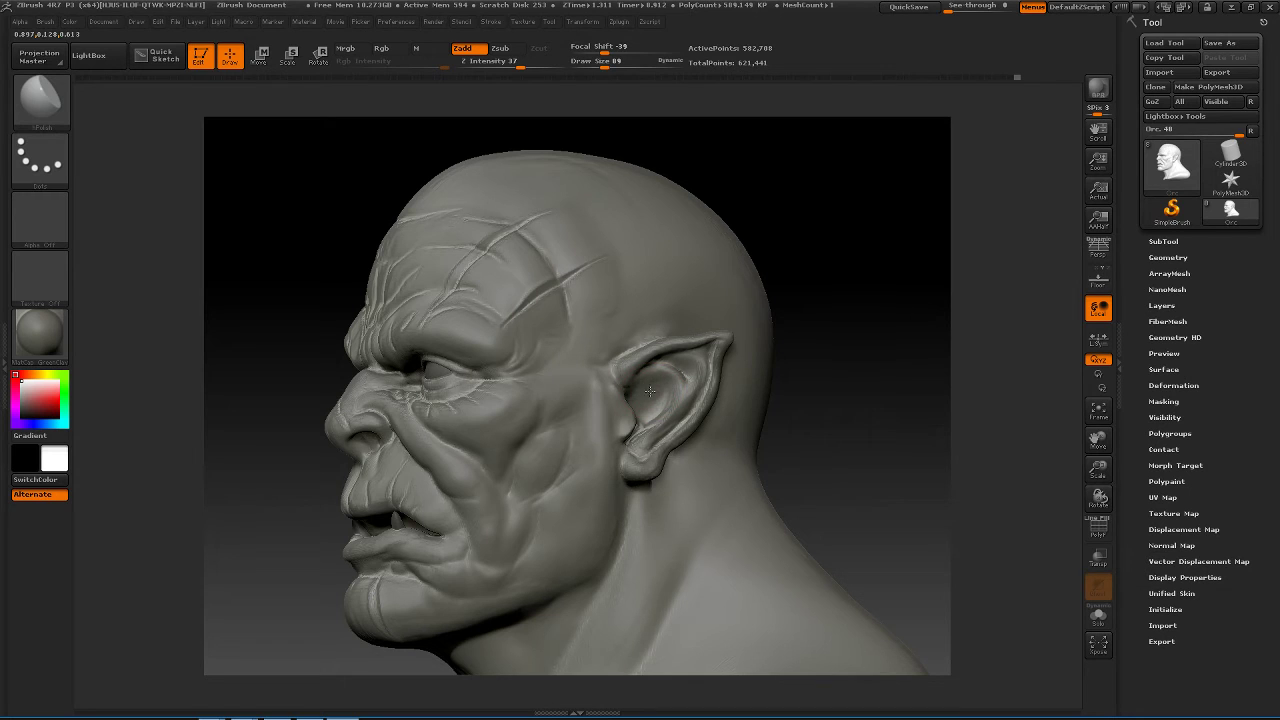
{"action": "mouse_move", "coordinate": [891, 349]}
{"action": "left_mouse_down"}
{"action": "mouse_move", "coordinate": [830, 350]}
{"action": "mouse_move", "coordinate": [890, 350]}
{"action": "mouse_move", "coordinate": [651, 396]}
{"action": "mouse_move", "coordinate": [923, 369]}
{"action": "mouse_move", "coordinate": [849, 357]}
{"action": "mouse_move", "coordinate": [903, 374]}
{"action": "mouse_move", "coordinate": [831, 371]}
{"action": "mouse_move", "coordinate": [850, 365]}
{"action": "left_mouse_up"}
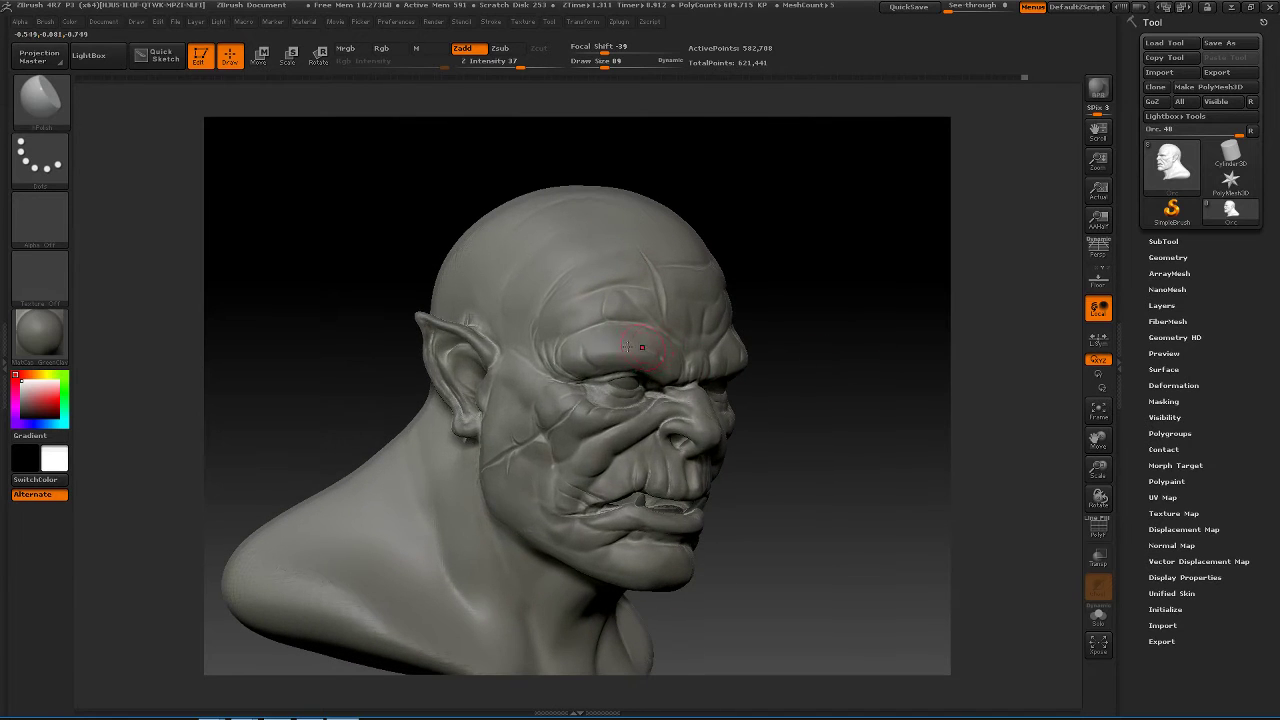
{"action": "key", "text": "space"}
{"action": "left_click_drag", "start_coordinate": [636, 345], "coordinate": [629, 344]}
{"action": "key", "text": "space"}
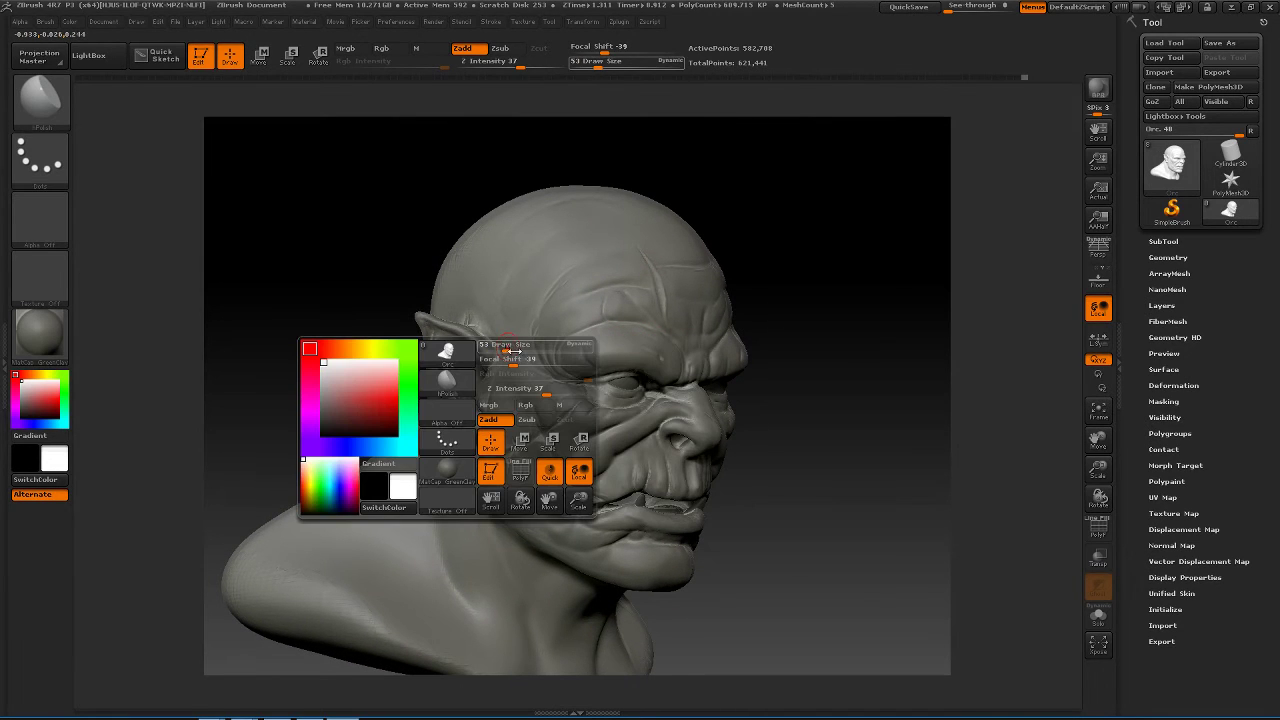
{"action": "left_click_drag", "start_coordinate": [505, 348], "coordinate": [515, 349]}
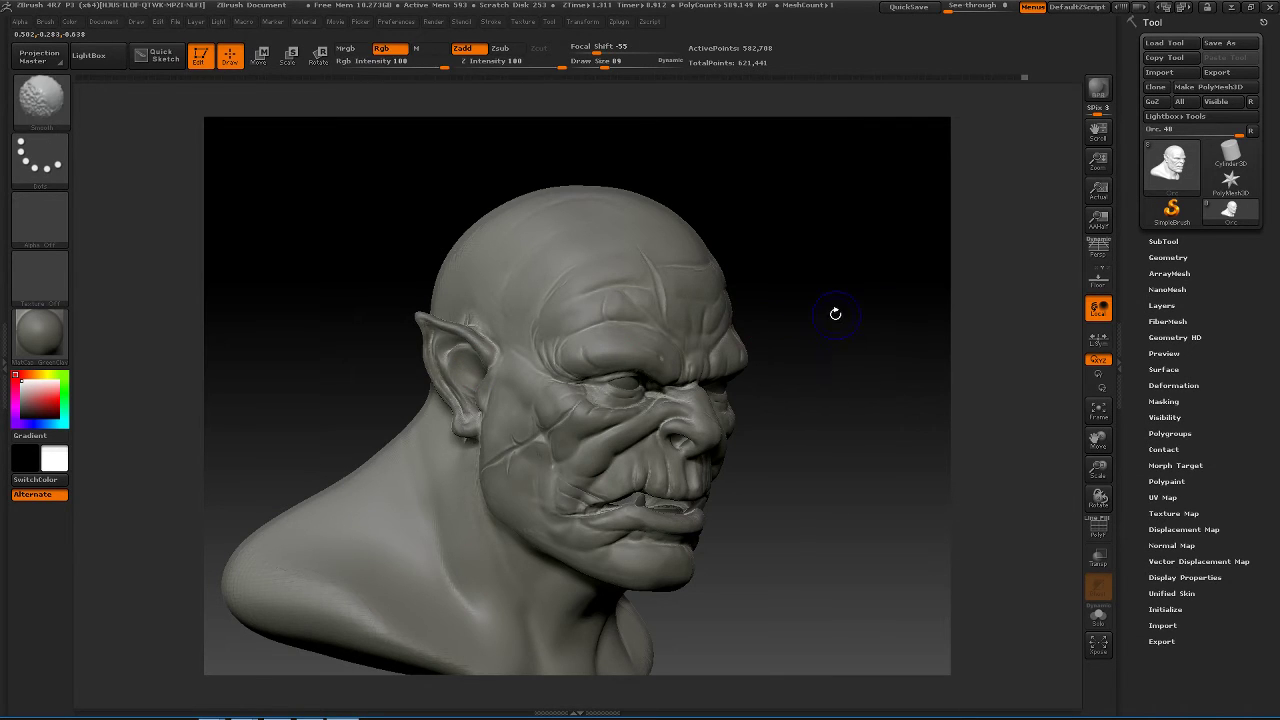
{"action": "mouse_move", "coordinate": [834, 309]}
{"action": "left_mouse_down"}
{"action": "mouse_move", "coordinate": [786, 306]}
{"action": "mouse_move", "coordinate": [825, 325]}
{"action": "mouse_move", "coordinate": [769, 300]}
{"action": "mouse_move", "coordinate": [800, 322]}
{"action": "mouse_move", "coordinate": [771, 274]}
{"action": "mouse_move", "coordinate": [800, 326]}
{"action": "mouse_move", "coordinate": [786, 354]}
{"action": "mouse_move", "coordinate": [771, 343]}
{"action": "left_mouse_up"}
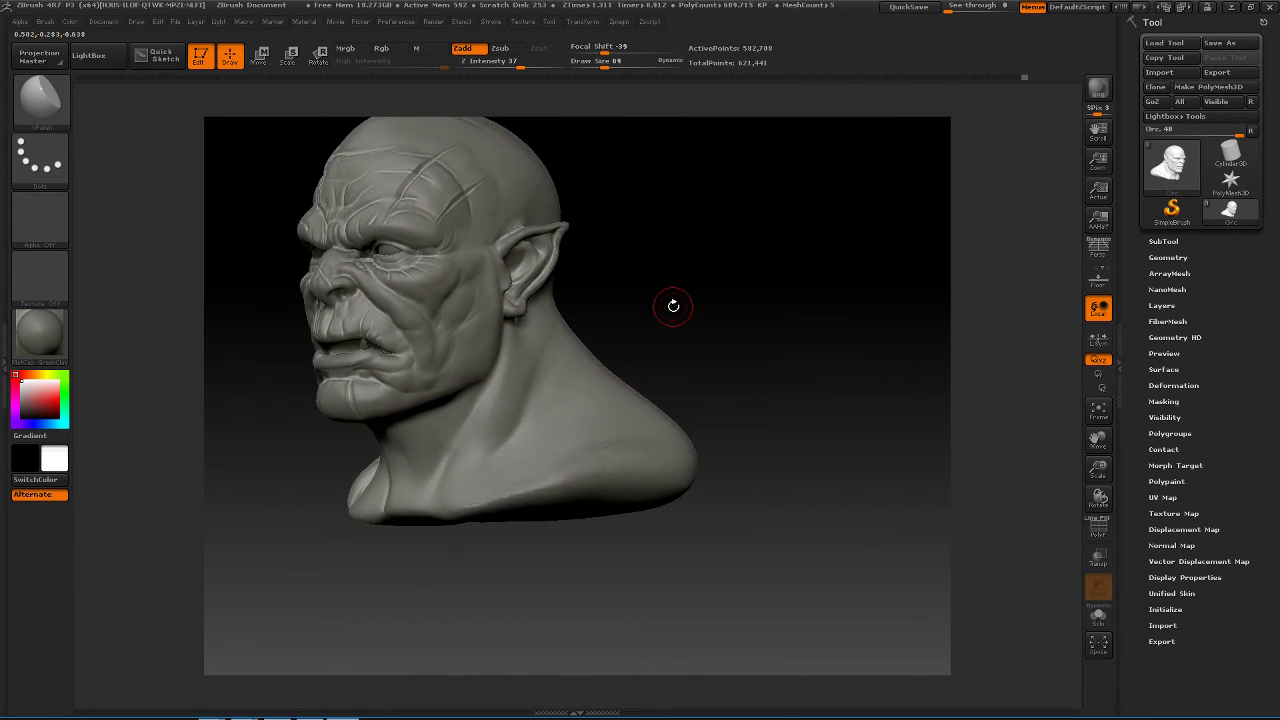
- Define the left neck muscle down to the collarbone with the Dam_Standard brush at draw size 192
{"action": "key", "text": "b"}
{"action": "key", "text": "d"}
{"action": "key", "text": "s"}
{"action": "key", "text": "space"}
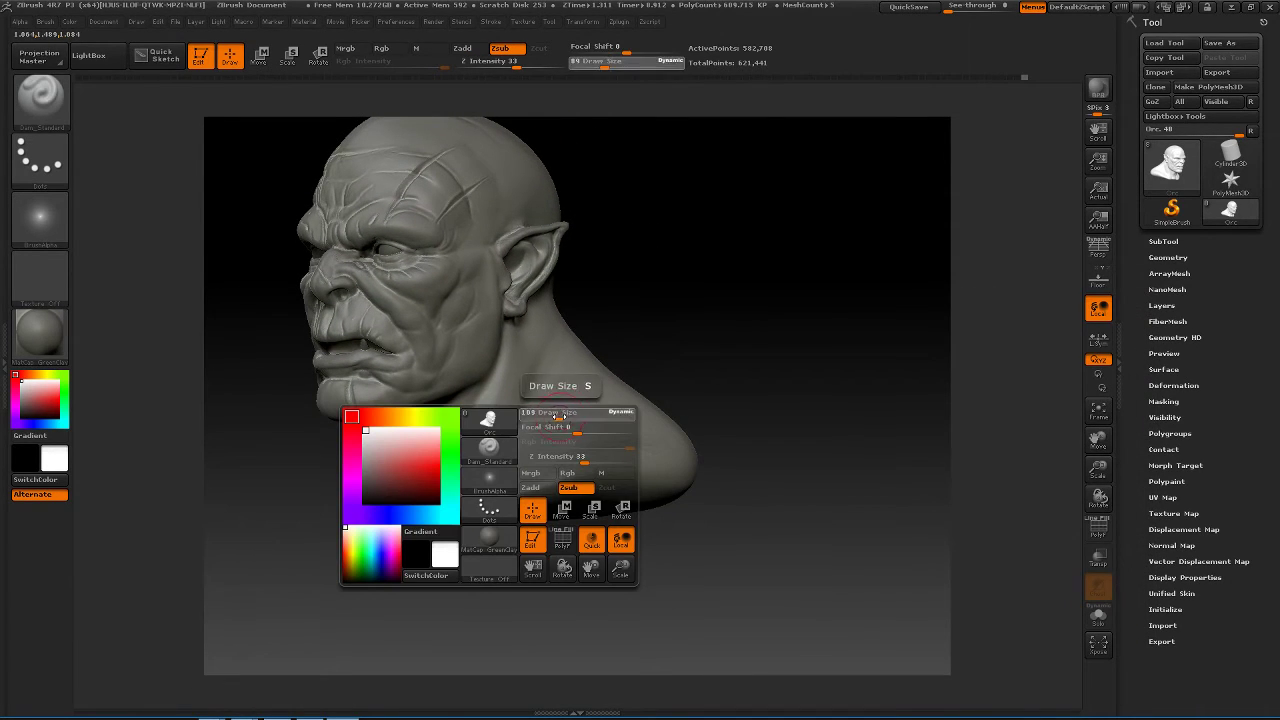
{"action": "left_click_drag", "start_coordinate": [560, 413], "coordinate": [576, 413]}
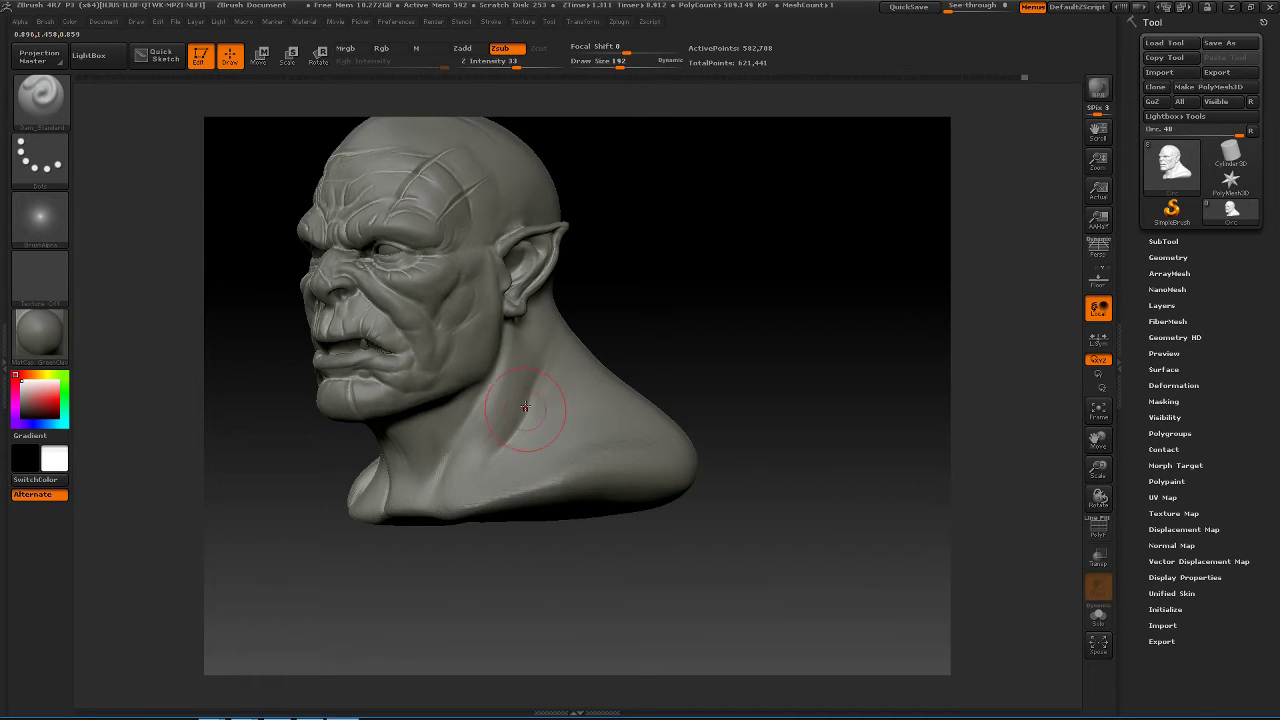
{"action": "key", "text": "shift"}
{"action": "left_click_drag", "start_coordinate": [493, 451], "coordinate": [428, 474]}
- Carve creases along the right neck muscle and behind the right ear, smoothing the strokes
{"action": "left_click_drag", "start_coordinate": [681, 311], "coordinate": [791, 309]}
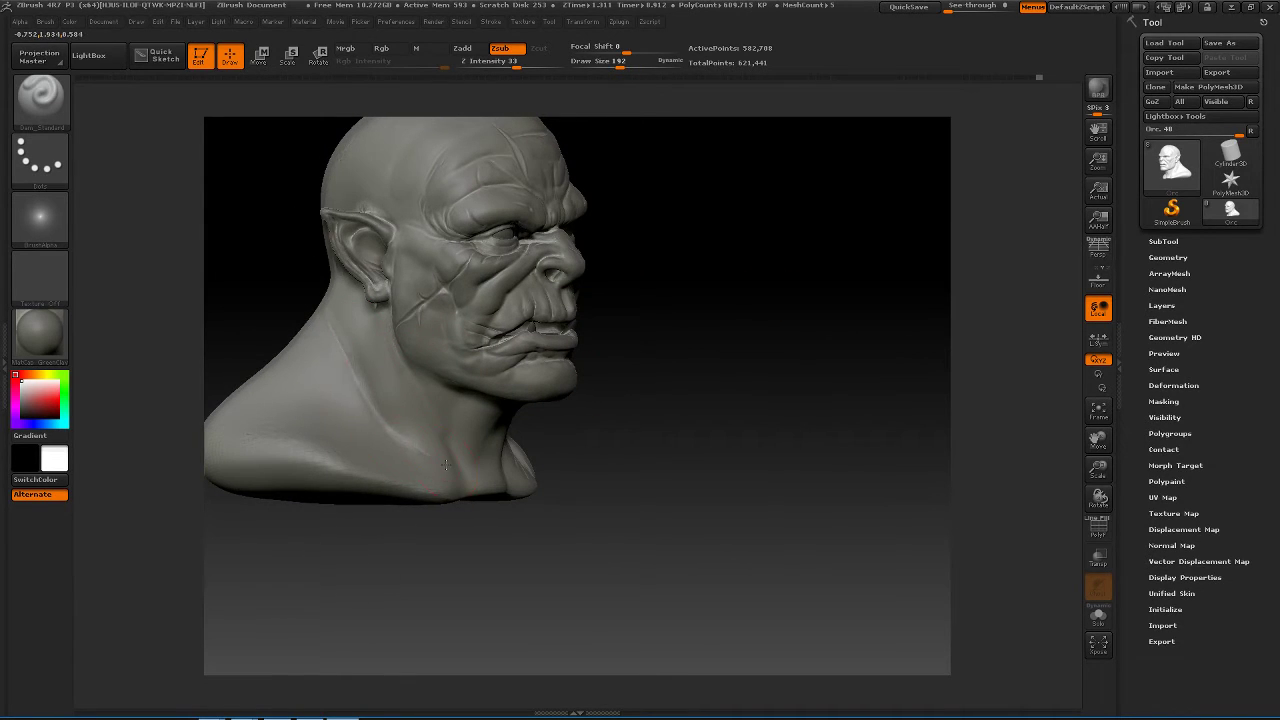
{"action": "left_click_drag", "start_coordinate": [368, 370], "coordinate": [425, 428]}
{"action": "mouse_move", "coordinate": [723, 273]}
{"action": "left_mouse_down"}
{"action": "mouse_move", "coordinate": [731, 263]}
{"action": "mouse_move", "coordinate": [414, 382]}
{"action": "mouse_move", "coordinate": [428, 408]}
{"action": "left_mouse_up"}
{"action": "mouse_move", "coordinate": [380, 374]}
{"action": "left_mouse_down", "text": "shift"}
{"action": "mouse_move", "coordinate": [391, 394]}
{"action": "mouse_move", "coordinate": [333, 377]}
{"action": "mouse_move", "coordinate": [409, 405]}
{"action": "left_mouse_up", "text": "shift"}
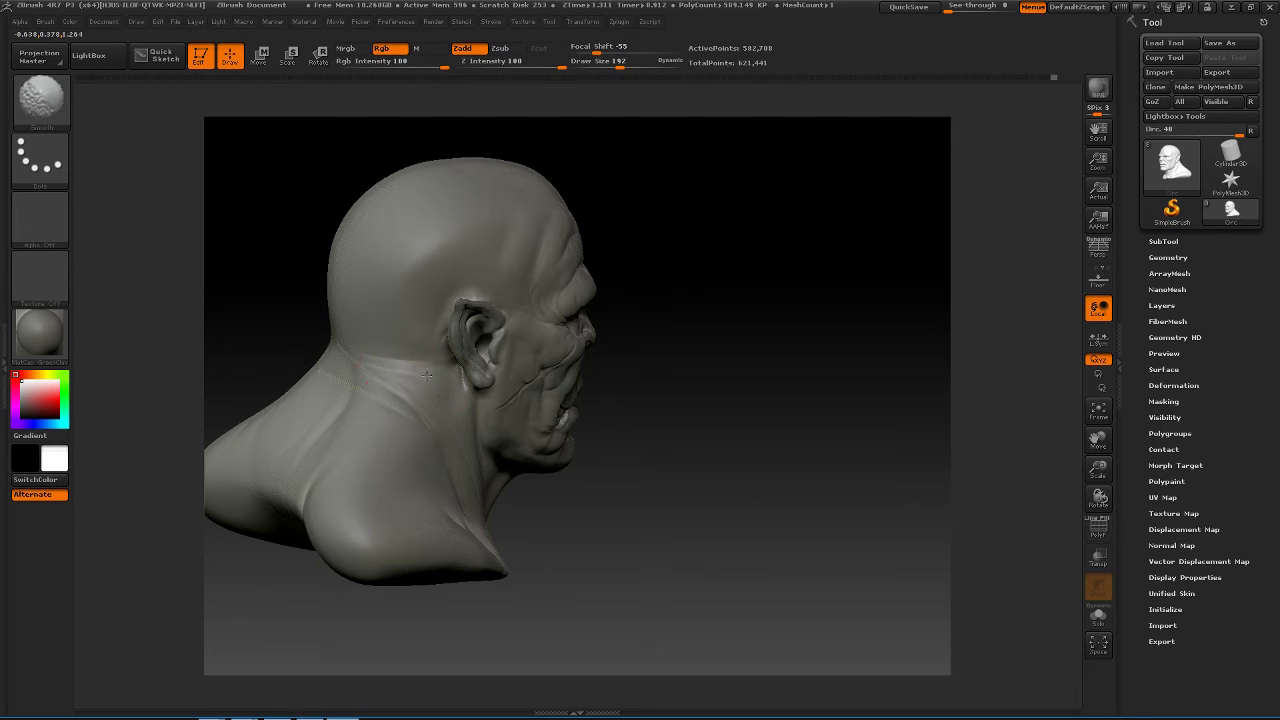
{"action": "left_click_drag", "start_coordinate": [723, 380], "coordinate": [443, 397]}
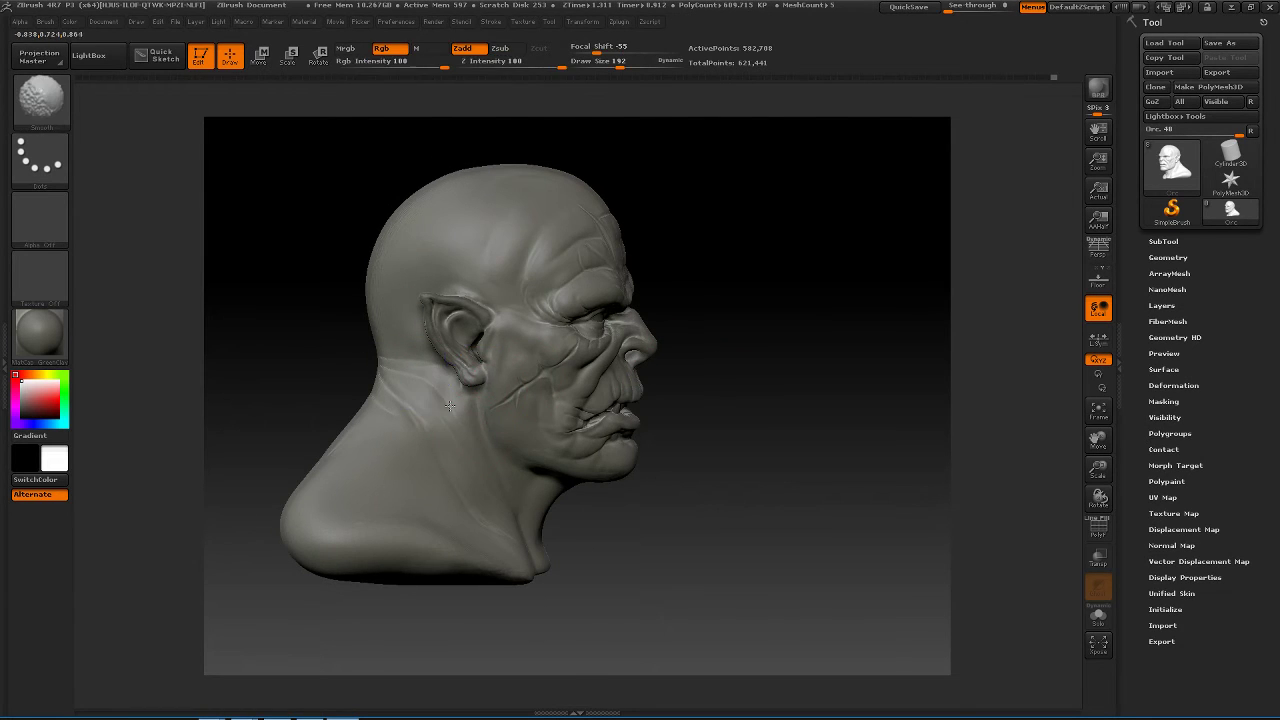
{"action": "mouse_move", "coordinate": [746, 349]}
{"action": "left_mouse_down"}
{"action": "mouse_move", "coordinate": [720, 371]}
{"action": "mouse_move", "coordinate": [724, 429]}
{"action": "mouse_move", "coordinate": [600, 420]}
{"action": "mouse_move", "coordinate": [534, 380]}
{"action": "left_mouse_up"}
- Carve a long crease down the right side of the neck towards the collarbone and soften its upper part
{"action": "key", "text": "shift"}
{"action": "mouse_move", "coordinate": [530, 440]}
{"action": "left_mouse_down"}
{"action": "mouse_move", "coordinate": [660, 421]}
{"action": "mouse_move", "coordinate": [641, 481]}
{"action": "mouse_move", "coordinate": [458, 568]}
{"action": "left_mouse_up"}
{"action": "key", "text": "shift"}
{"action": "key", "text": "shift"}
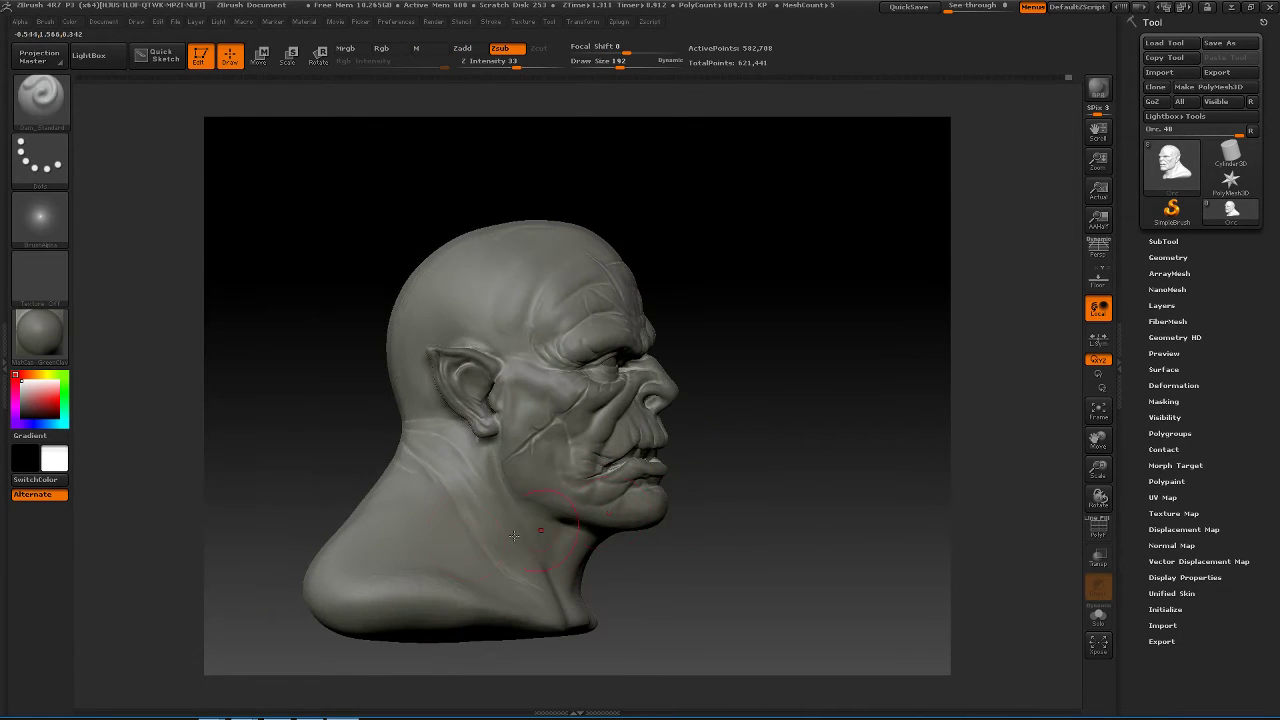
{"action": "key", "text": "shift"}
{"action": "left_click_drag", "start_coordinate": [433, 457], "coordinate": [452, 528], "text": "shift"}
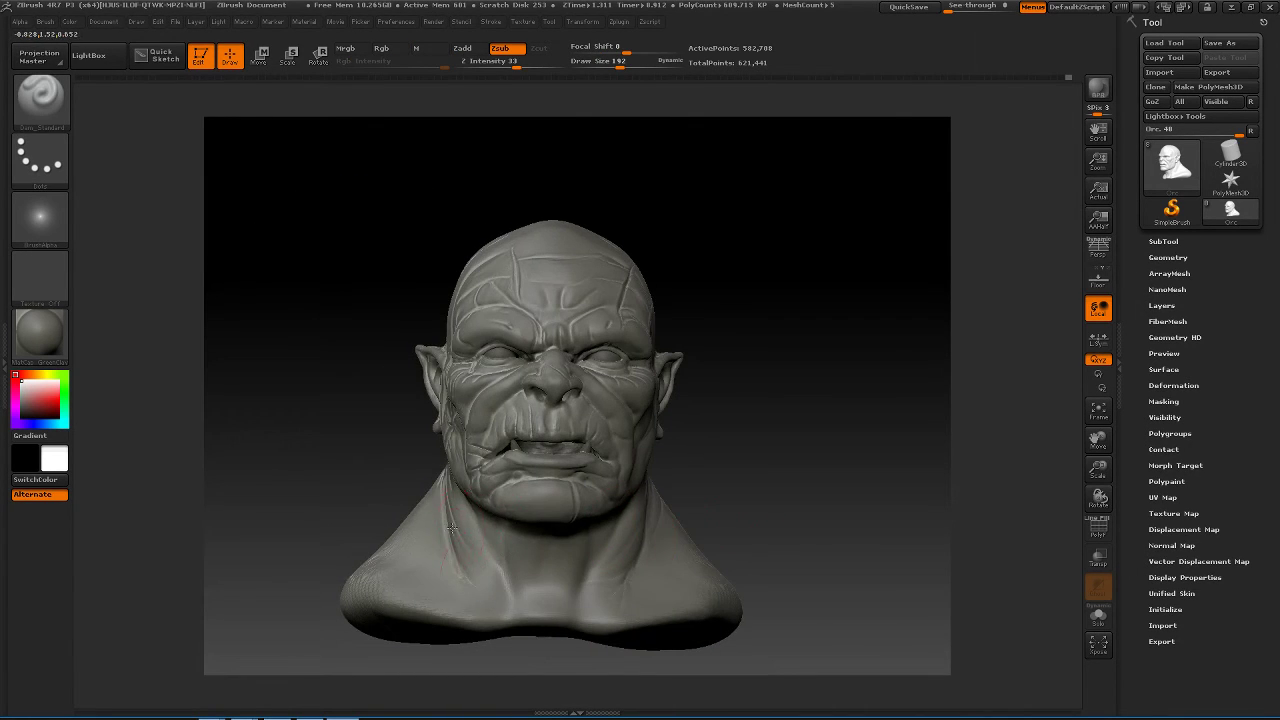
{"action": "left_click_drag", "start_coordinate": [521, 594], "coordinate": [682, 505]}
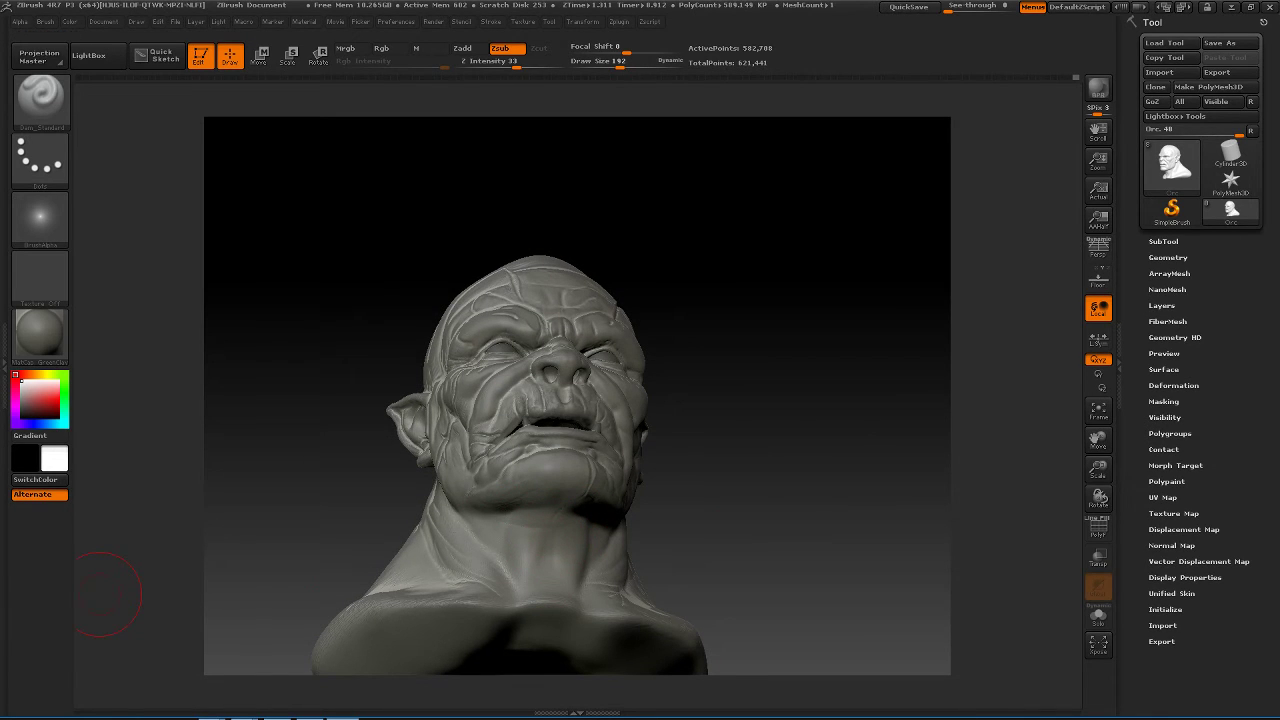
- Build up the front of the throat with the ClayBuildup brush at draw size 155 and smooth the added volume
{"action": "mouse_move", "coordinate": [740, 489]}
{"action": "left_mouse_down"}
{"action": "mouse_move", "coordinate": [734, 466]}
{"action": "mouse_move", "coordinate": [800, 457]}
{"action": "left_mouse_up"}
{"action": "key", "text": "b"}
{"action": "key", "text": "c"}
{"action": "key", "text": "b"}
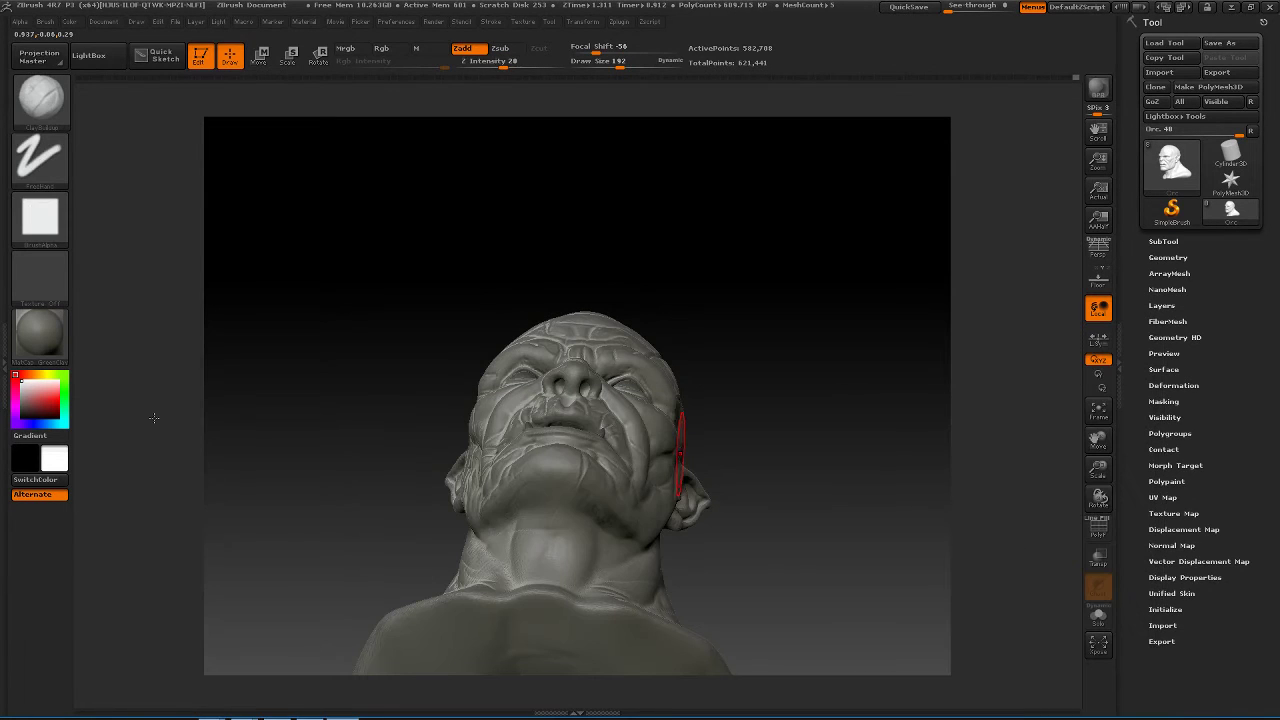
{"action": "key", "text": "space"}
{"action": "left_click_drag", "start_coordinate": [678, 481], "coordinate": [668, 481]}
{"action": "mouse_move", "coordinate": [580, 512]}
{"action": "left_mouse_down", "text": "shift"}
{"action": "mouse_move", "coordinate": [573, 504]}
{"action": "mouse_move", "coordinate": [580, 568]}
{"action": "mouse_move", "coordinate": [583, 515]}
{"action": "mouse_move", "coordinate": [577, 546]}
{"action": "left_mouse_up", "text": "shift"}
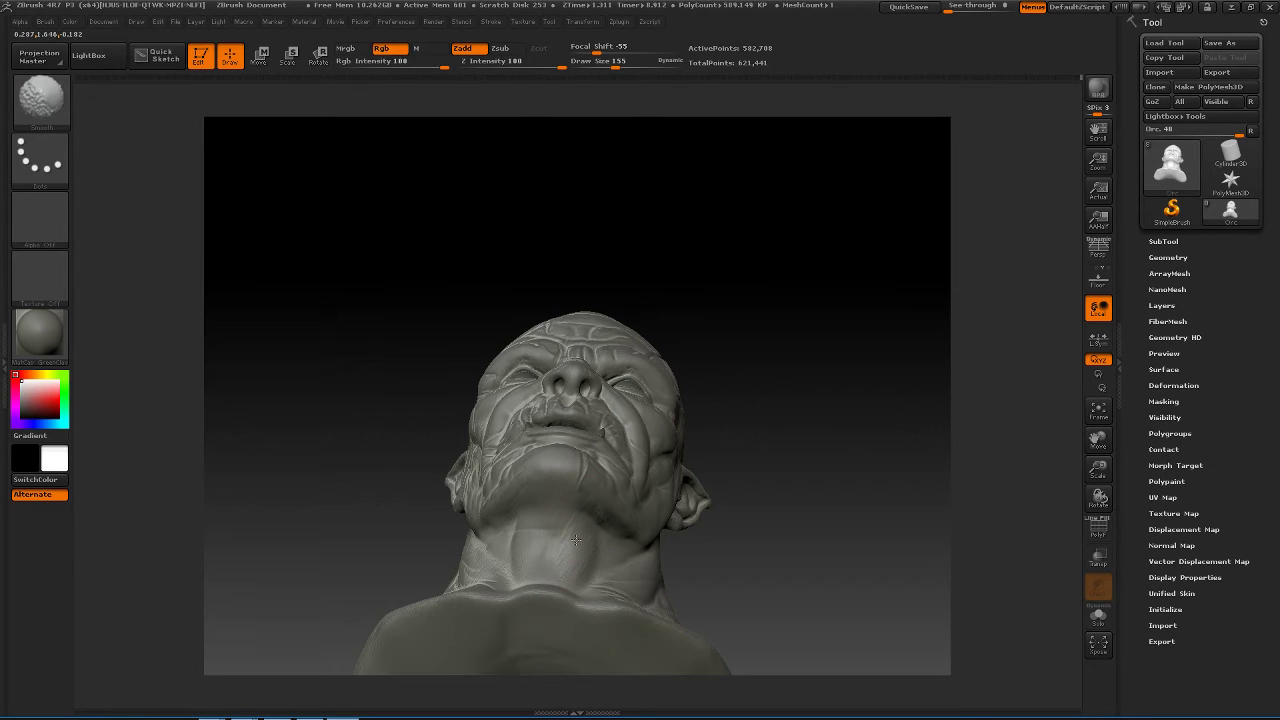
{"action": "left_click_drag", "start_coordinate": [850, 528], "coordinate": [708, 524]}
{"action": "left_click_drag", "start_coordinate": [584, 562], "coordinate": [609, 554]}
{"action": "mouse_move", "coordinate": [609, 554]}
{"action": "left_mouse_down", "text": "shift"}
{"action": "mouse_move", "coordinate": [613, 537]}
{"action": "mouse_move", "coordinate": [586, 540]}
{"action": "mouse_move", "coordinate": [592, 510]}
{"action": "left_mouse_up", "text": "shift"}
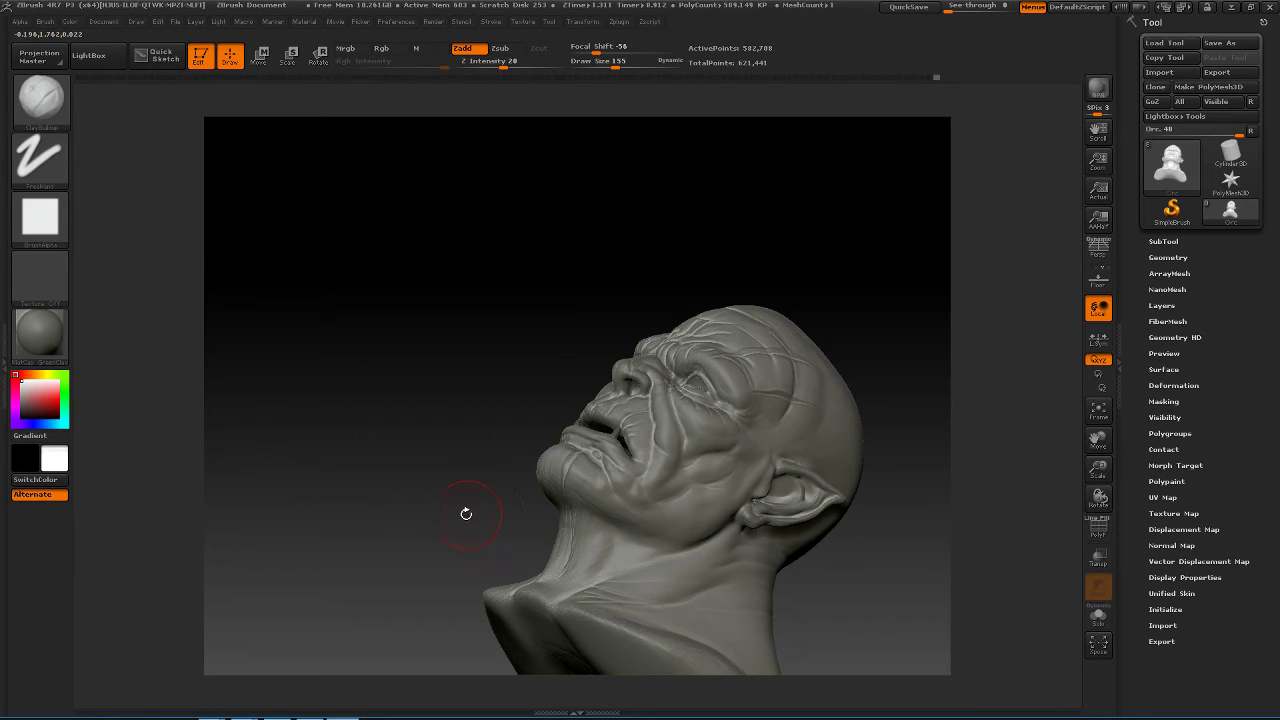
- Build up the right side of the neck below the jaw with ClayBuildup at draw size 131 and smooth it
{"action": "left_click_drag", "start_coordinate": [466, 514], "coordinate": [606, 516]}
{"action": "mouse_move", "coordinate": [534, 538]}
{"action": "left_mouse_down"}
{"action": "mouse_move", "coordinate": [540, 552]}
{"action": "mouse_move", "coordinate": [508, 540]}
{"action": "left_mouse_up"}
{"action": "key", "text": "b"}
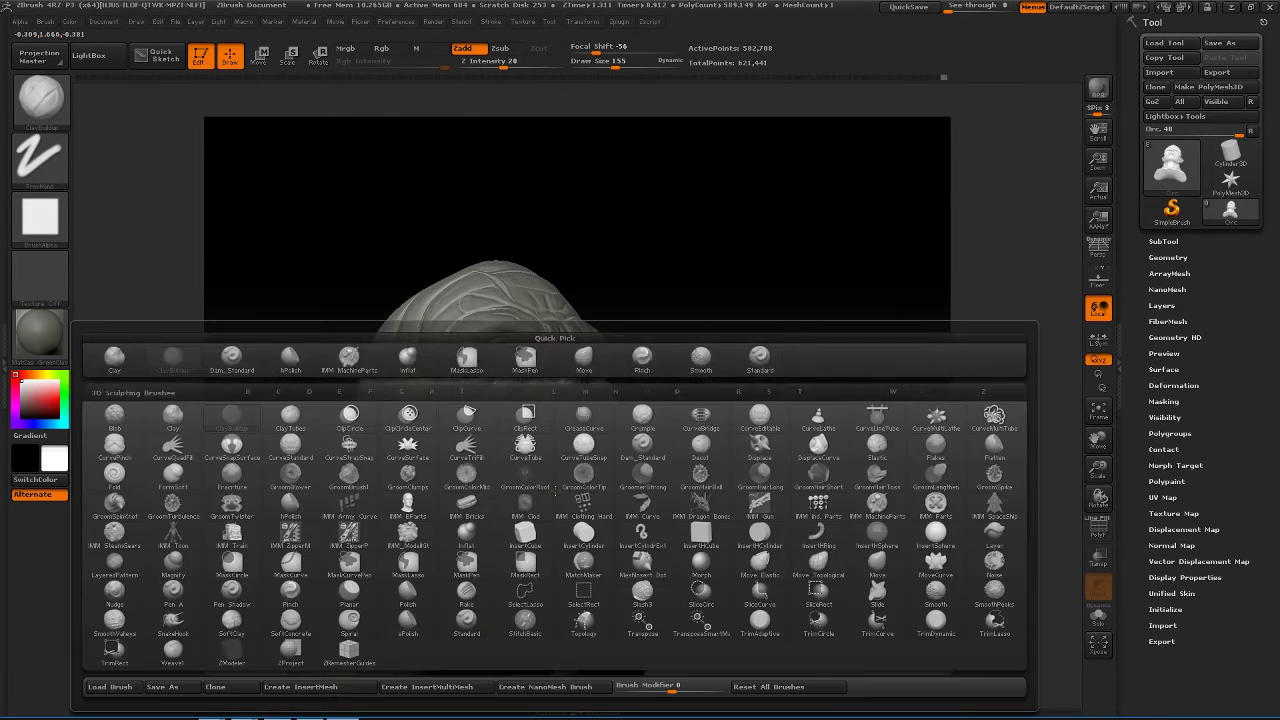
{"action": "key", "text": "c"}
{"action": "key", "text": "b"}
{"action": "key", "text": "space"}
{"action": "left_click_drag", "start_coordinate": [538, 473], "coordinate": [526, 474]}
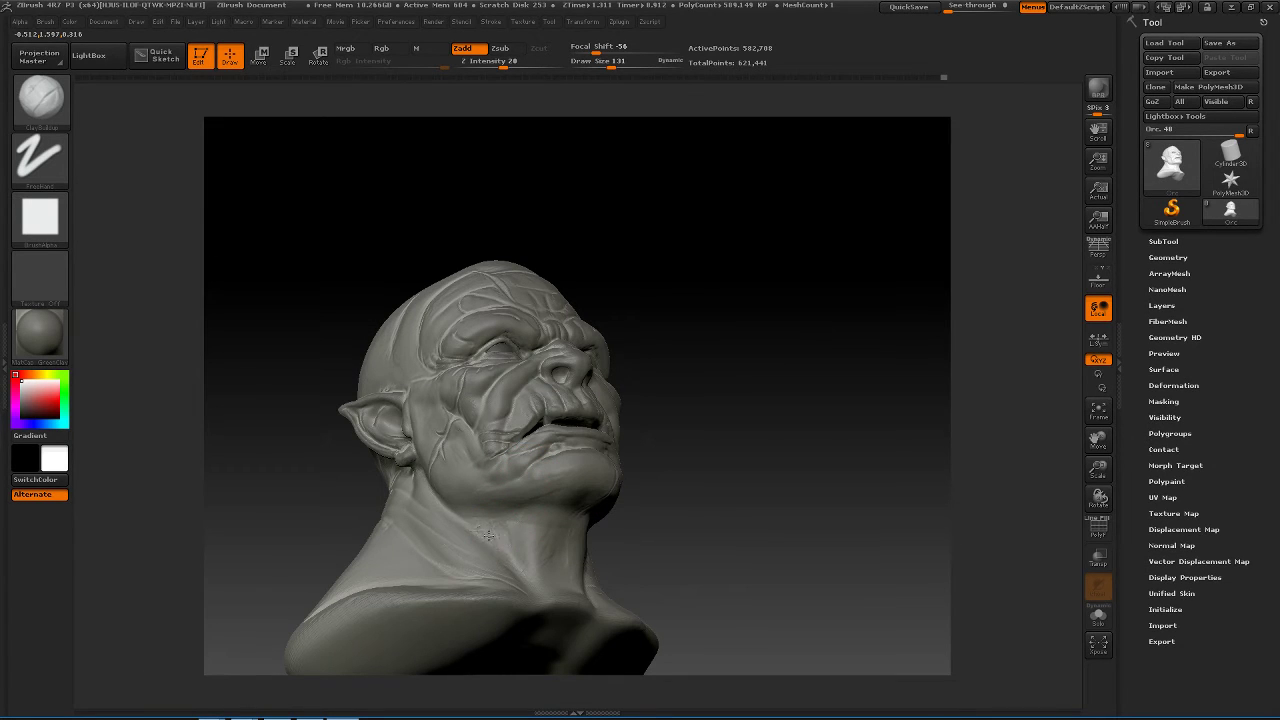
{"action": "key", "text": "shift"}
{"action": "left_click_drag", "start_coordinate": [501, 545], "coordinate": [498, 530], "text": "shift"}
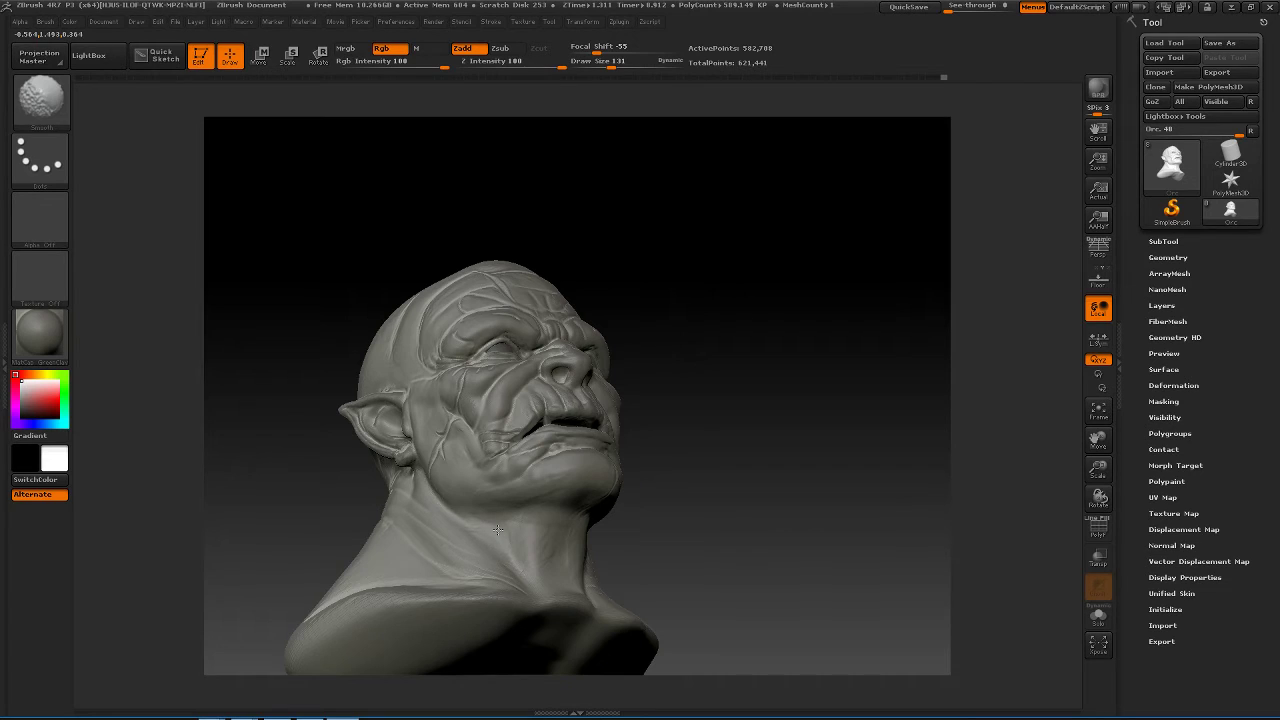
{"action": "left_click_drag", "start_coordinate": [724, 499], "coordinate": [686, 500]}
{"action": "left_click_drag", "start_coordinate": [526, 560], "coordinate": [512, 524], "text": "shift"}
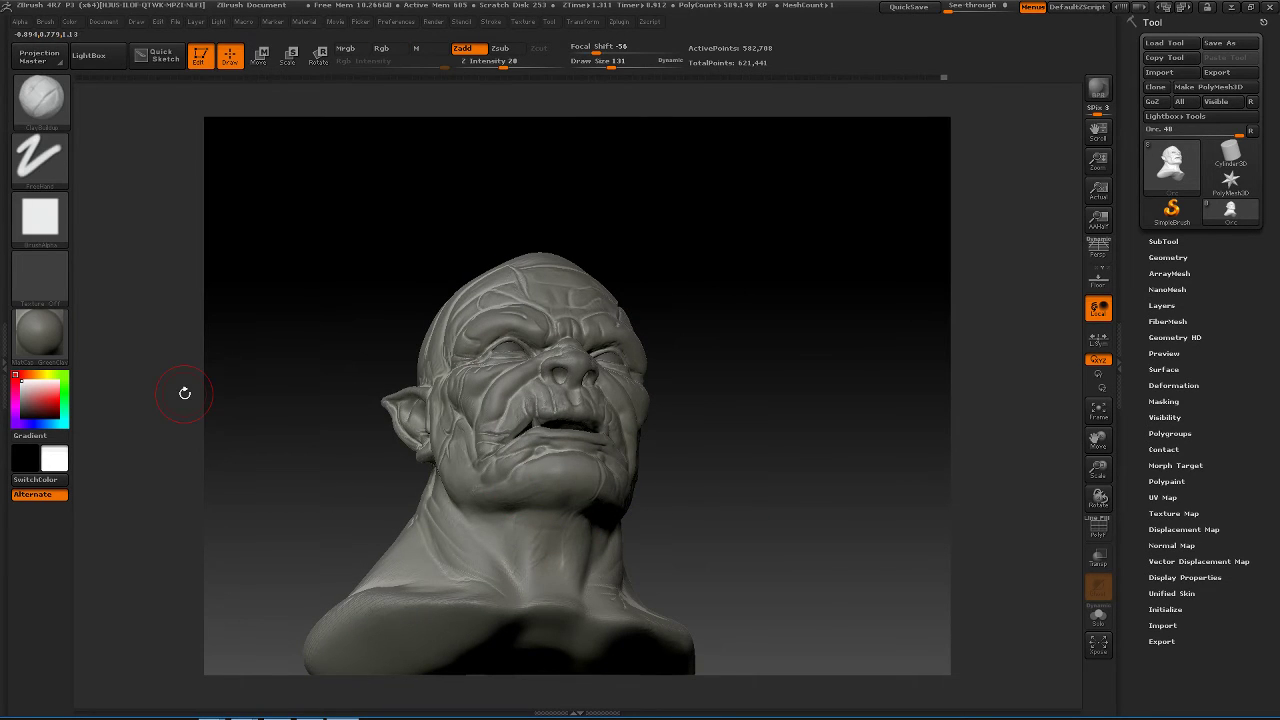
- Carve a vertical groove down the right side of the throat with the Dam_Standard brush and smooth it
{"action": "key", "text": "b"}
{"action": "key", "text": "d"}
{"action": "key", "text": "s"}
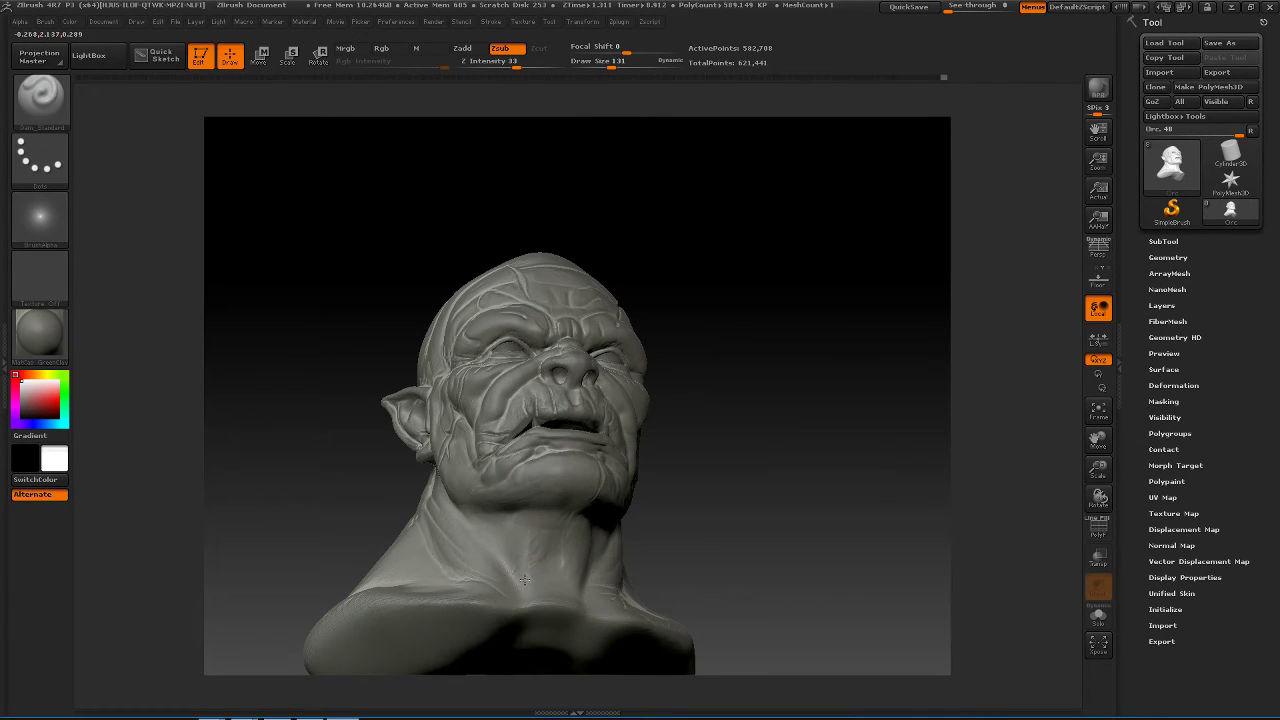
{"action": "left_click_drag", "start_coordinate": [528, 524], "coordinate": [522, 580]}
{"action": "key", "text": "shift"}
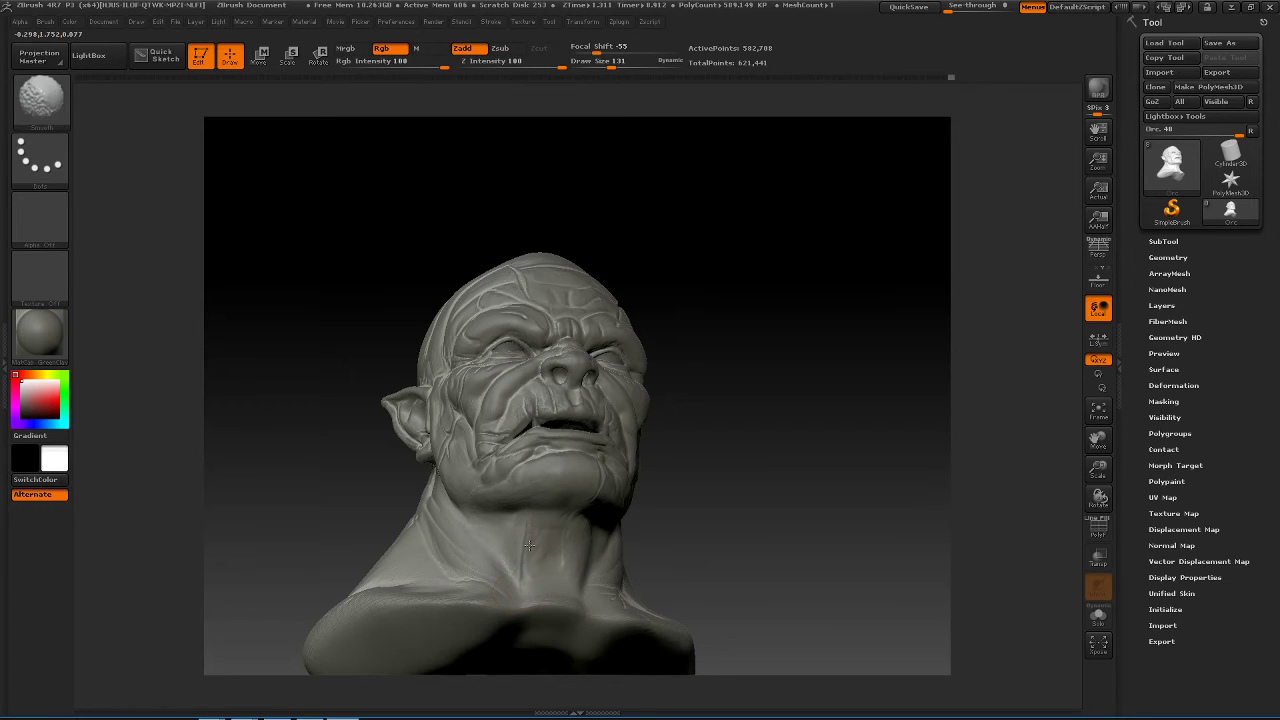
{"action": "mouse_move", "coordinate": [680, 470]}
{"action": "left_mouse_down"}
{"action": "mouse_move", "coordinate": [803, 525]}
{"action": "mouse_move", "coordinate": [668, 507]}
{"action": "left_mouse_up"}
{"action": "mouse_move", "coordinate": [519, 537]}
{"action": "left_mouse_down"}
{"action": "mouse_move", "coordinate": [514, 571]}
{"action": "mouse_move", "coordinate": [510, 521]}
{"action": "left_mouse_up"}
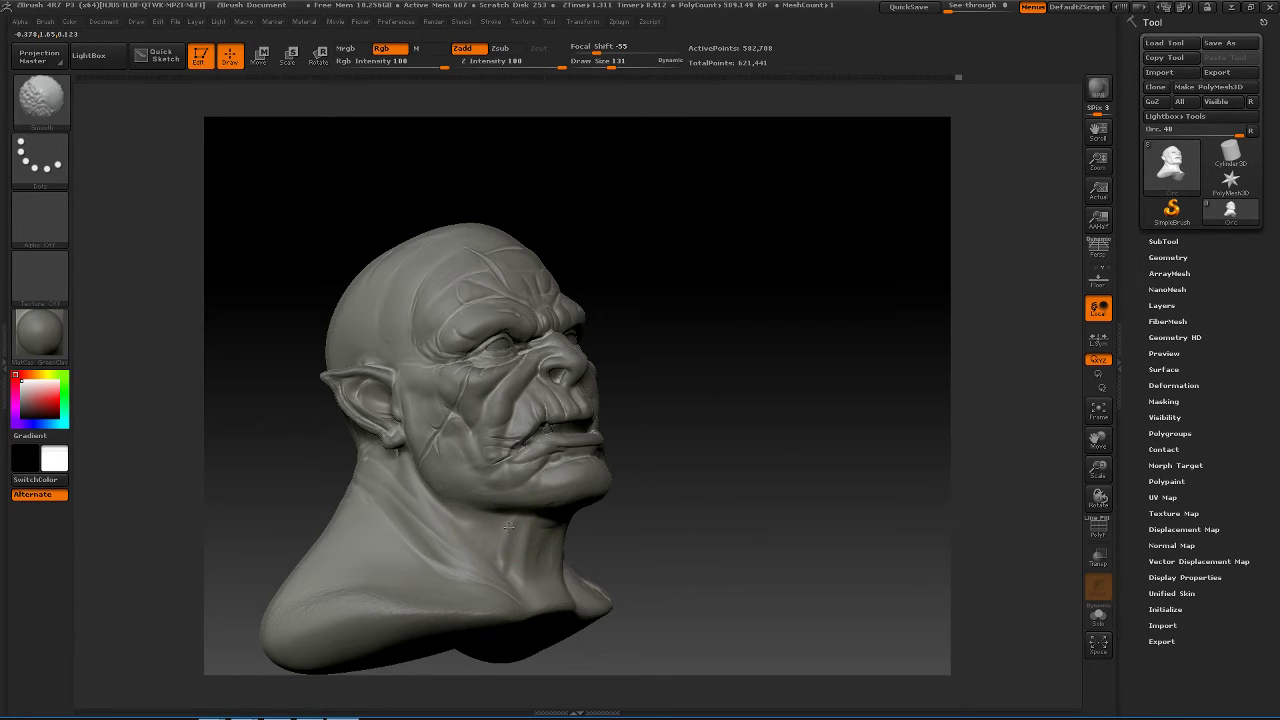
{"action": "mouse_move", "coordinate": [714, 514]}
{"action": "left_mouse_down"}
{"action": "mouse_move", "coordinate": [572, 512]}
{"action": "mouse_move", "coordinate": [640, 512]}
{"action": "left_mouse_up"}
{"action": "left_click_drag", "start_coordinate": [540, 530], "coordinate": [545, 570], "text": "shift"}
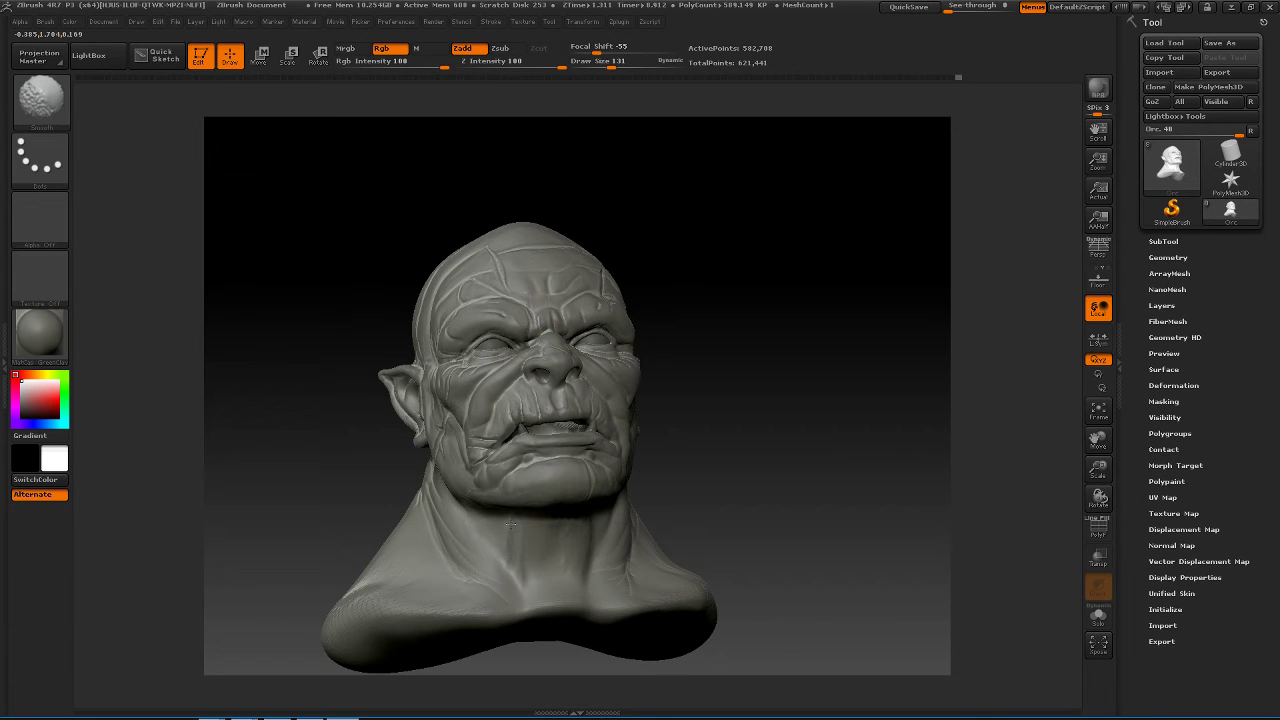
- Carve skin creases on the left side of the throat and smooth the neck below the jaw
{"action": "left_click_drag", "start_coordinate": [762, 482], "coordinate": [572, 490]}
{"action": "mouse_move", "coordinate": [536, 577]}
{"action": "left_mouse_down"}
{"action": "mouse_move", "coordinate": [536, 550]}
{"action": "mouse_move", "coordinate": [564, 556]}
{"action": "mouse_move", "coordinate": [558, 540]}
{"action": "mouse_move", "coordinate": [559, 565]}
{"action": "left_mouse_up"}
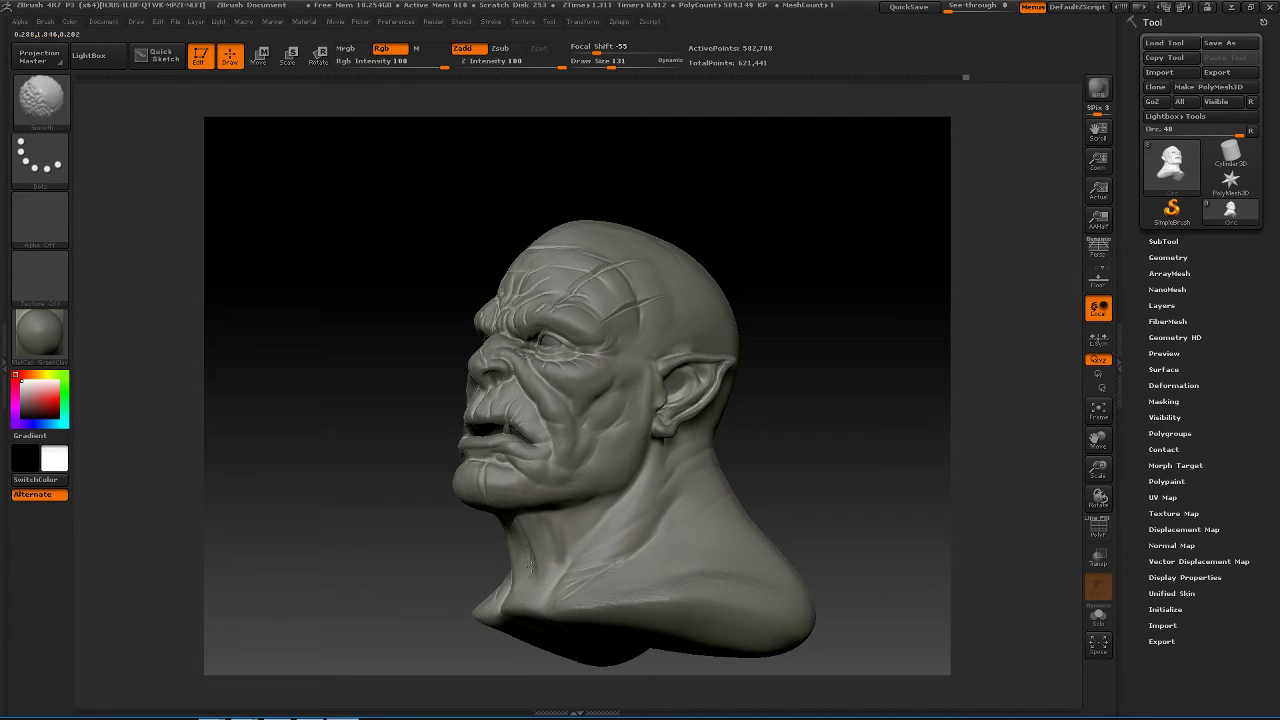
{"action": "mouse_move", "coordinate": [806, 457]}
{"action": "left_mouse_down"}
{"action": "mouse_move", "coordinate": [794, 466]}
{"action": "mouse_move", "coordinate": [829, 494]}
{"action": "mouse_move", "coordinate": [797, 449]}
{"action": "mouse_move", "coordinate": [616, 508]}
{"action": "left_mouse_up"}
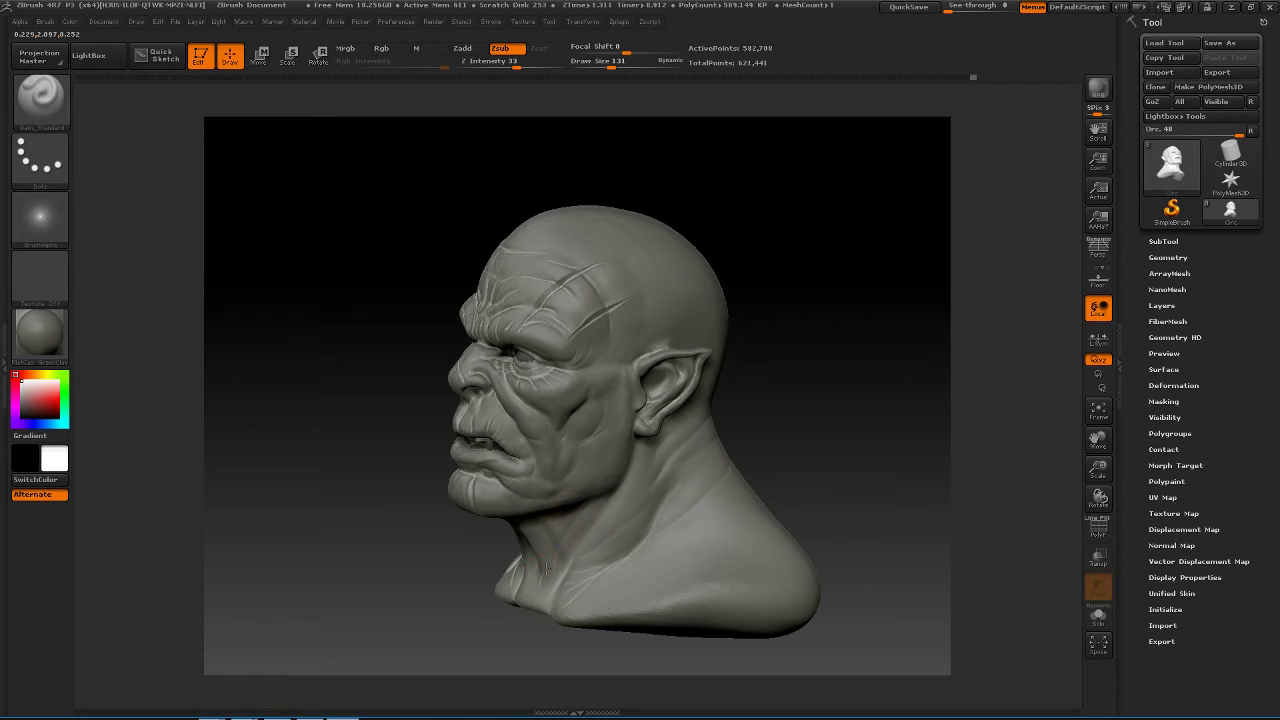
{"action": "left_click_drag", "start_coordinate": [590, 510], "coordinate": [600, 534], "text": "shift"}
{"action": "mouse_move", "coordinate": [490, 543]}
{"action": "left_mouse_down"}
{"action": "mouse_move", "coordinate": [570, 542]}
{"action": "mouse_move", "coordinate": [512, 572]}
{"action": "mouse_move", "coordinate": [486, 568]}
{"action": "mouse_move", "coordinate": [546, 550]}
{"action": "left_mouse_up"}
- Deepen the crease beside the right neck muscle from the jaw to the base of the throat
{"action": "mouse_move", "coordinate": [708, 494]}
{"action": "left_mouse_down"}
{"action": "mouse_move", "coordinate": [790, 502]}
{"action": "mouse_move", "coordinate": [706, 500]}
{"action": "left_mouse_up"}
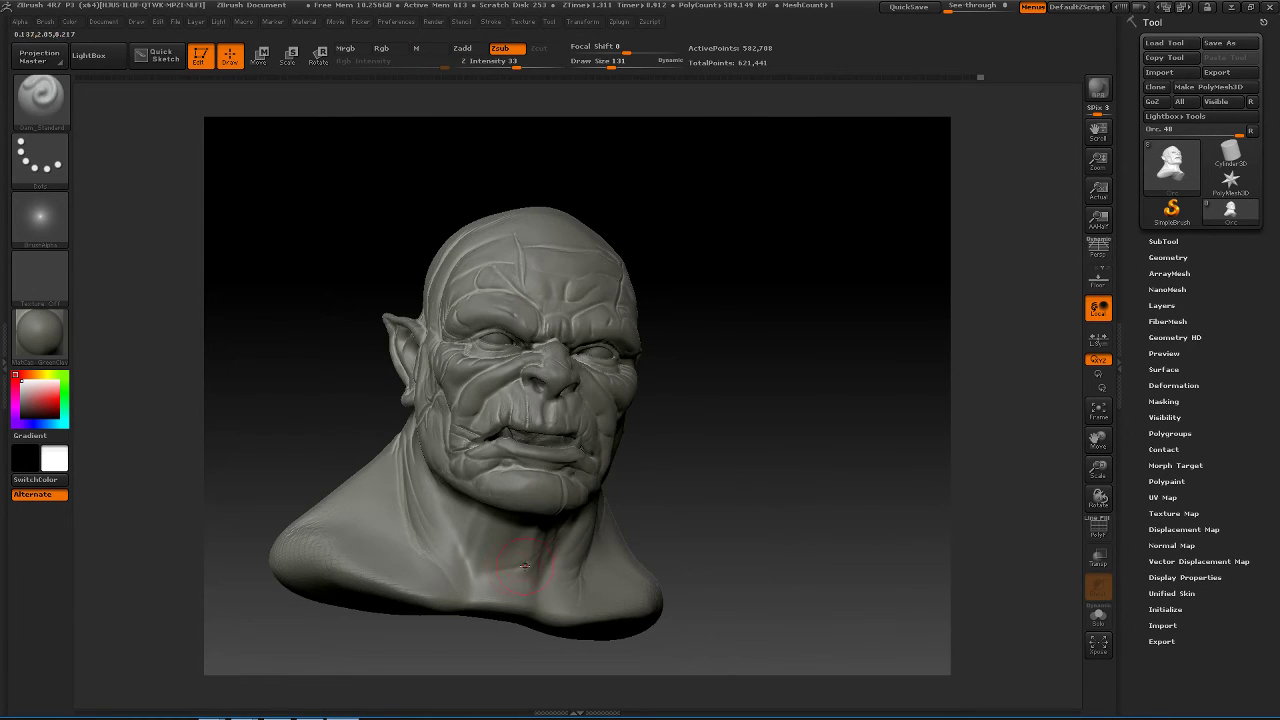
{"action": "mouse_move", "coordinate": [438, 499]}
{"action": "left_mouse_down"}
{"action": "mouse_move", "coordinate": [448, 532]}
{"action": "mouse_move", "coordinate": [468, 520]}
{"action": "mouse_move", "coordinate": [496, 546]}
{"action": "left_mouse_up"}
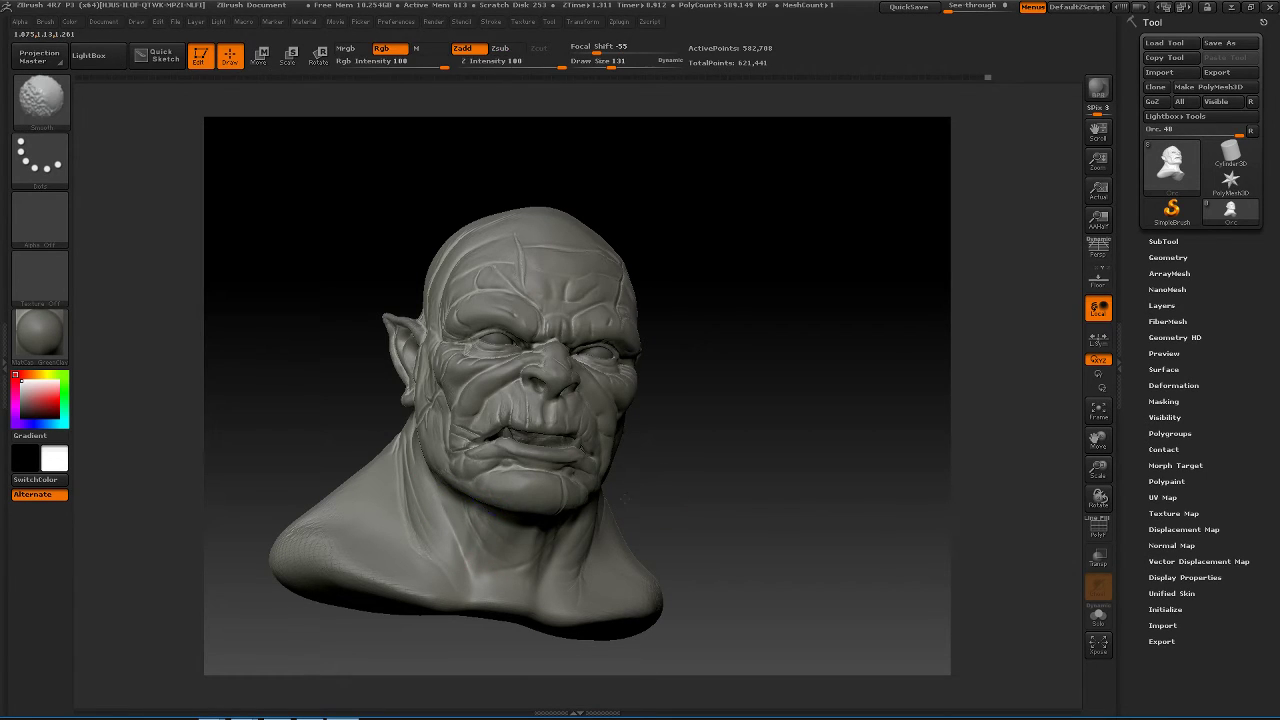
{"action": "left_click_drag", "start_coordinate": [624, 498], "coordinate": [700, 502]}
{"action": "left_click_drag", "start_coordinate": [482, 565], "coordinate": [428, 492]}
- Soften the creases across the front and left side of the throat under the chin
{"action": "left_click_drag", "start_coordinate": [674, 517], "coordinate": [629, 526]}
{"action": "left_click_drag", "start_coordinate": [764, 508], "coordinate": [708, 505]}
{"action": "left_click_drag", "start_coordinate": [769, 411], "coordinate": [778, 385]}
{"action": "mouse_move", "coordinate": [577, 494]}
{"action": "left_mouse_down", "text": "shift"}
{"action": "mouse_move", "coordinate": [500, 512]}
{"action": "mouse_move", "coordinate": [496, 502]}
{"action": "left_mouse_up", "text": "shift"}
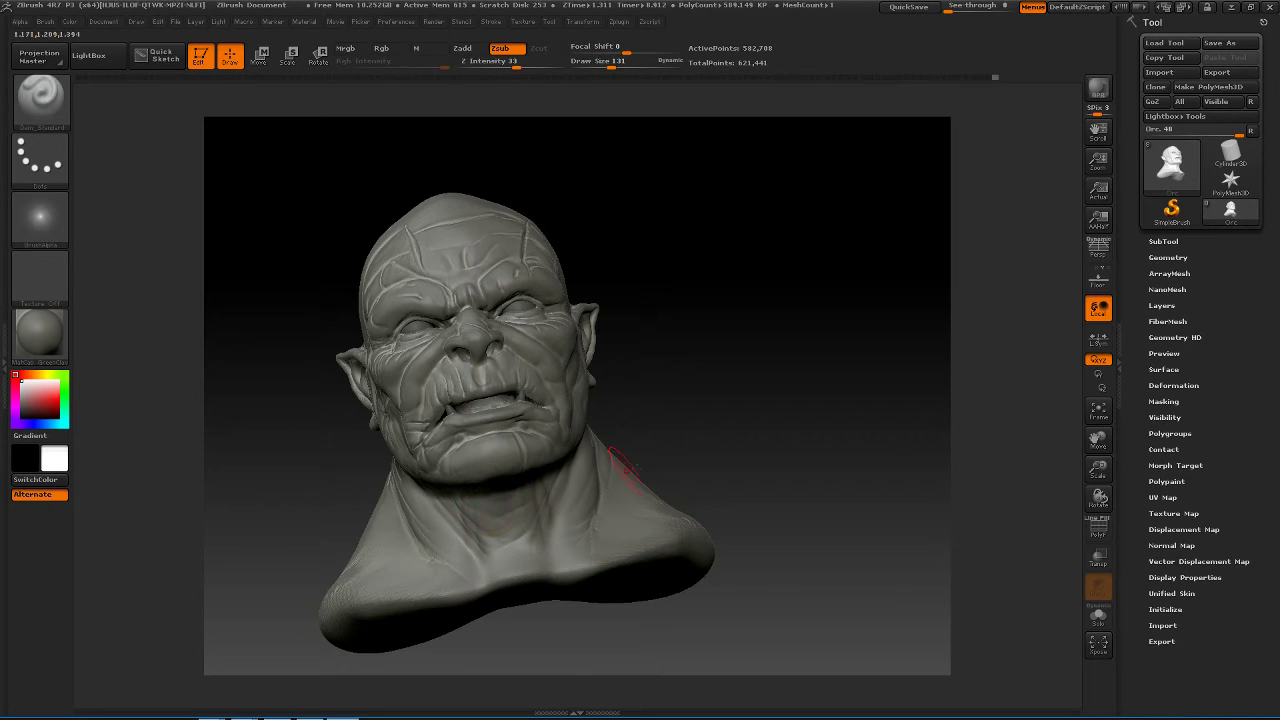
{"action": "left_click_drag", "start_coordinate": [736, 450], "coordinate": [690, 462]}
{"action": "left_click_drag", "start_coordinate": [572, 464], "coordinate": [556, 490], "text": "shift"}
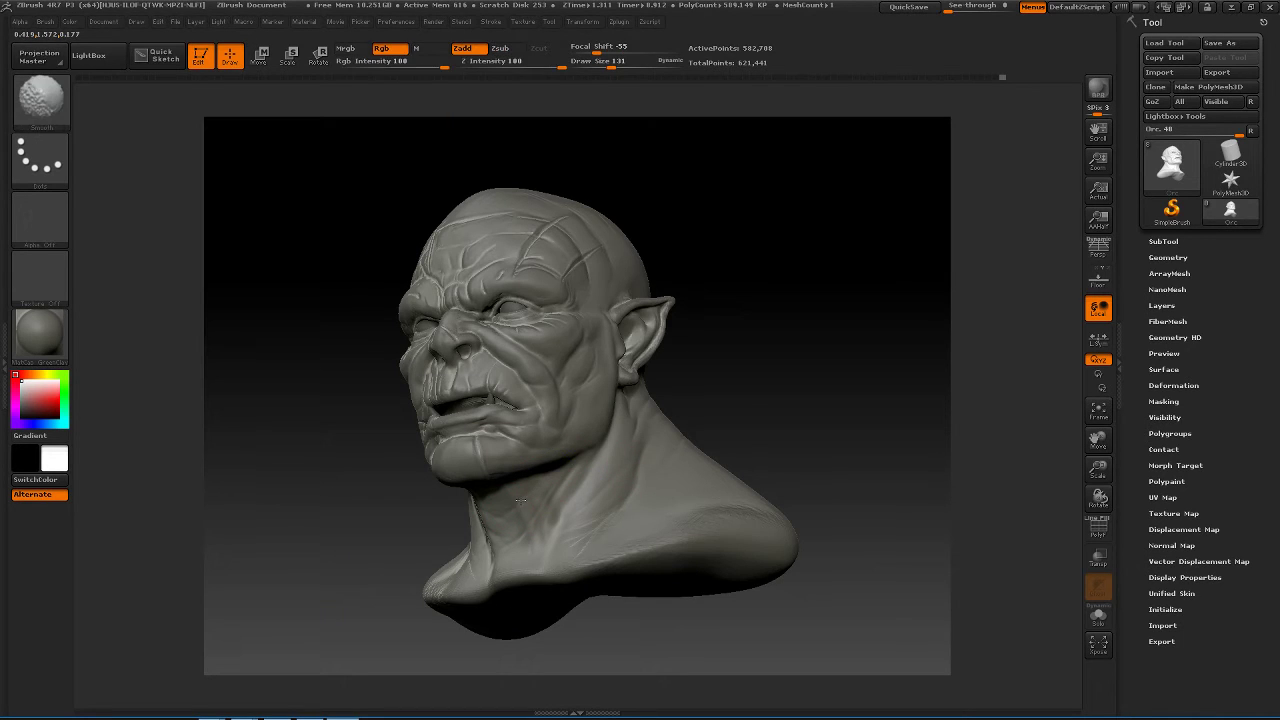
{"action": "mouse_move", "coordinate": [796, 428]}
{"action": "left_mouse_down"}
{"action": "mouse_move", "coordinate": [739, 451]}
{"action": "mouse_move", "coordinate": [828, 415]}
{"action": "mouse_move", "coordinate": [792, 425]}
{"action": "left_mouse_up"}
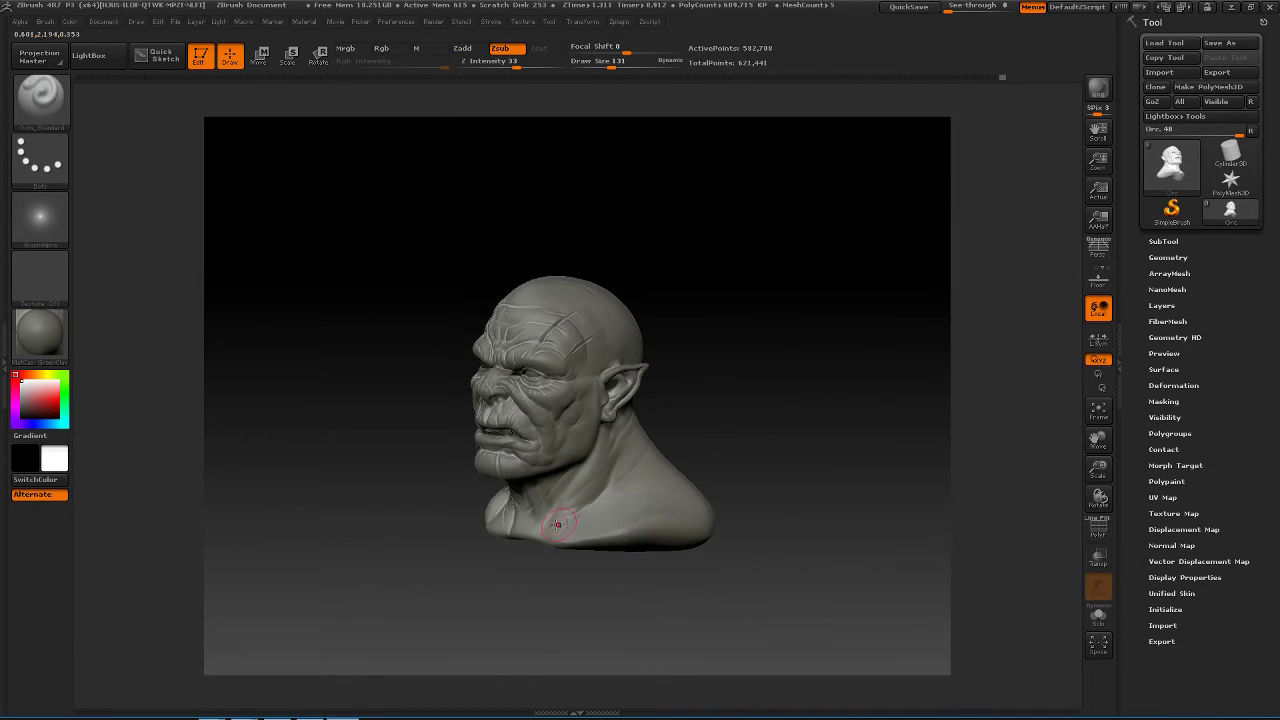
- Smooth the base of the neck and check the bust's overall forms from several angles
{"action": "left_click_drag", "start_coordinate": [557, 524], "coordinate": [555, 522], "text": "shift"}
{"action": "left_click_drag", "start_coordinate": [771, 429], "coordinate": [766, 451]}
{"action": "key", "text": "space"}
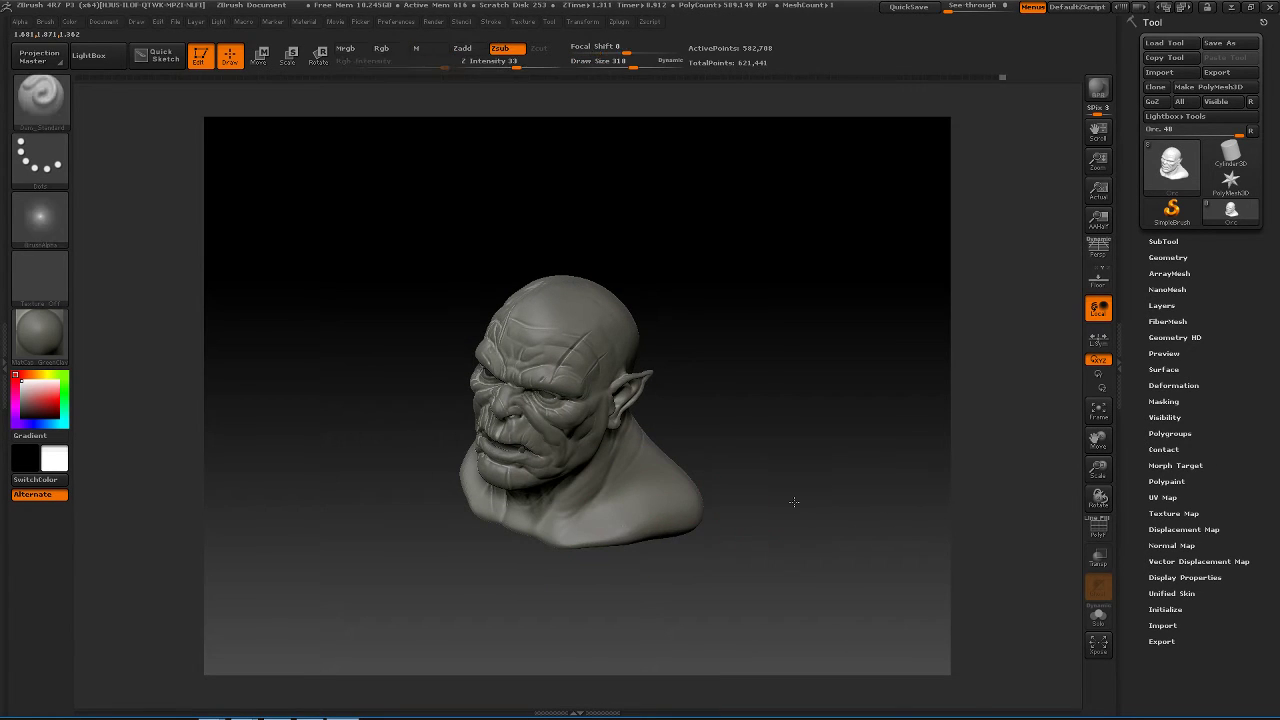
{"action": "left_click_drag", "start_coordinate": [794, 502], "coordinate": [484, 463]}
{"action": "mouse_move", "coordinate": [863, 437]}
{"action": "left_mouse_down"}
{"action": "mouse_move", "coordinate": [771, 406]}
{"action": "mouse_move", "coordinate": [746, 463]}
{"action": "mouse_move", "coordinate": [782, 447]}
{"action": "mouse_move", "coordinate": [735, 488]}
{"action": "left_mouse_up"}
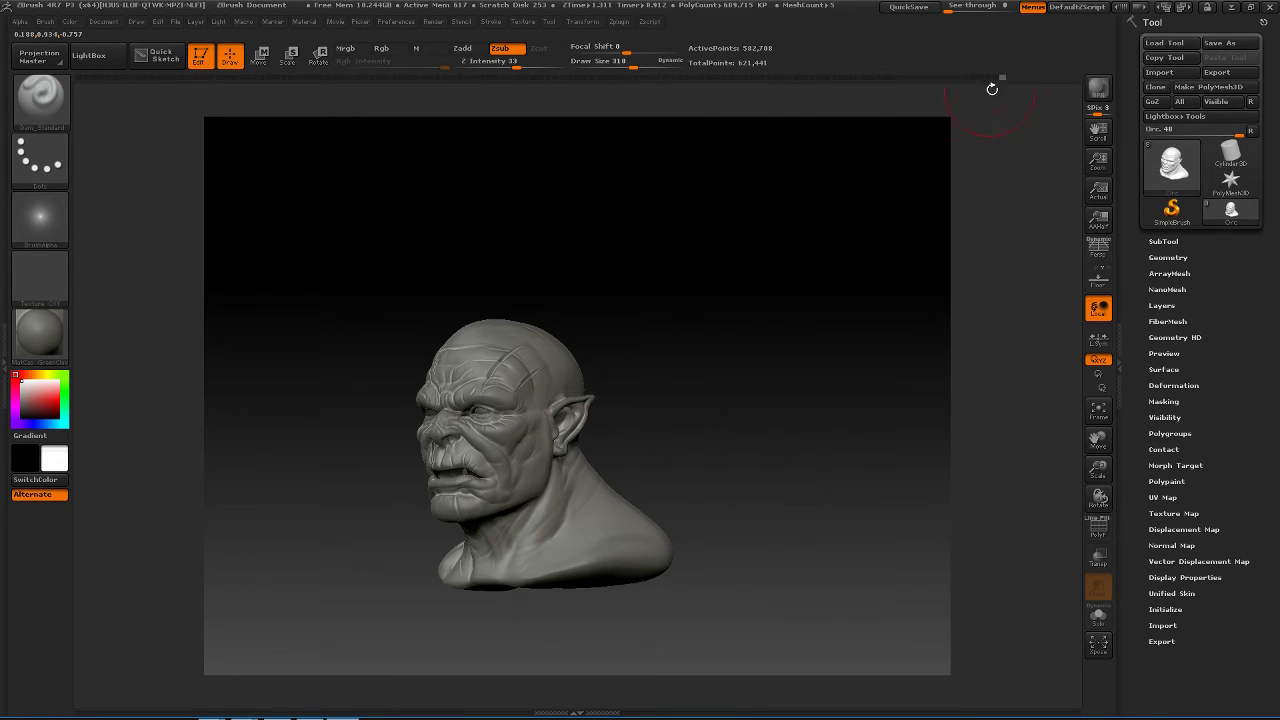
{"action": "mouse_move", "coordinate": [956, 84]}
{"action": "left_mouse_down"}
{"action": "mouse_move", "coordinate": [862, 90]}
{"action": "mouse_move", "coordinate": [1043, 94]}
{"action": "left_mouse_up"}
{"action": "mouse_move", "coordinate": [786, 403]}
{"action": "left_mouse_down", "text": "alt"}
{"action": "mouse_move", "coordinate": [744, 372]}
{"action": "mouse_move", "coordinate": [769, 417]}
{"action": "mouse_move", "coordinate": [771, 403]}
{"action": "mouse_move", "coordinate": [860, 374]}
{"action": "mouse_move", "coordinate": [815, 285]}
{"action": "left_mouse_up", "text": "alt"}
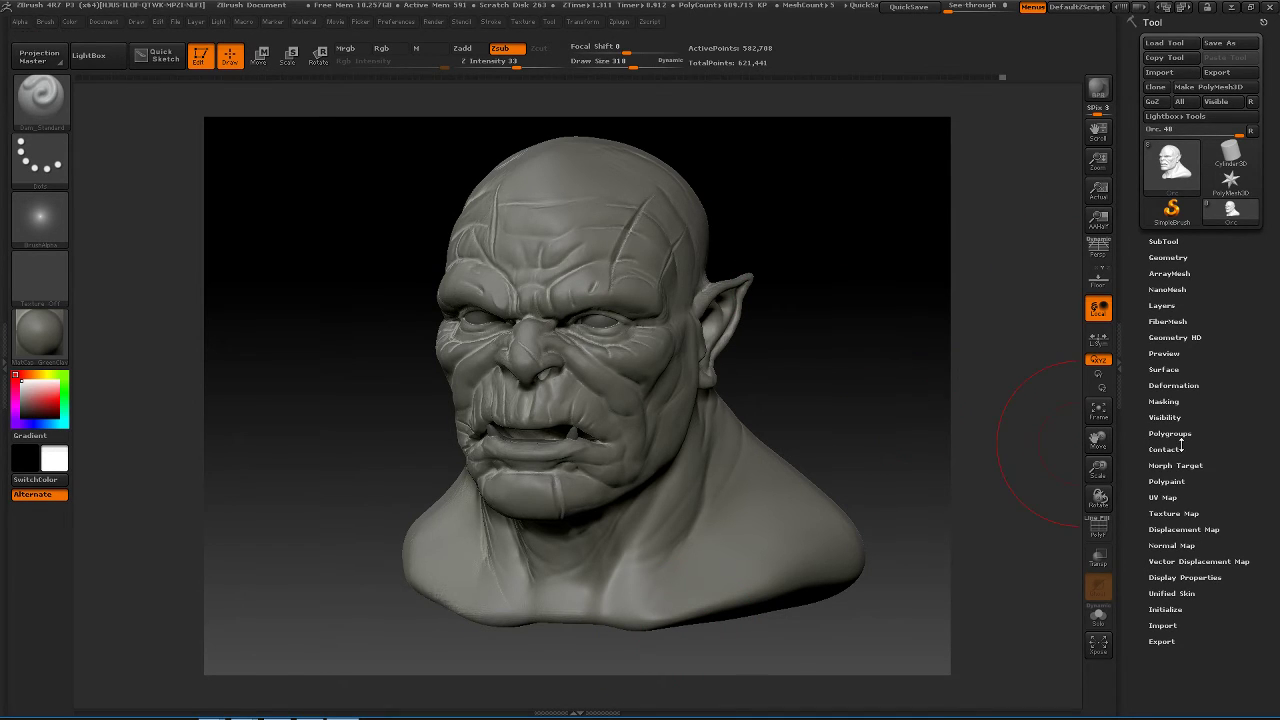
- Set the DynaMesh resolution to 400 and remesh the orc bust
{"action": "left_click", "coordinate": [1166, 257]}
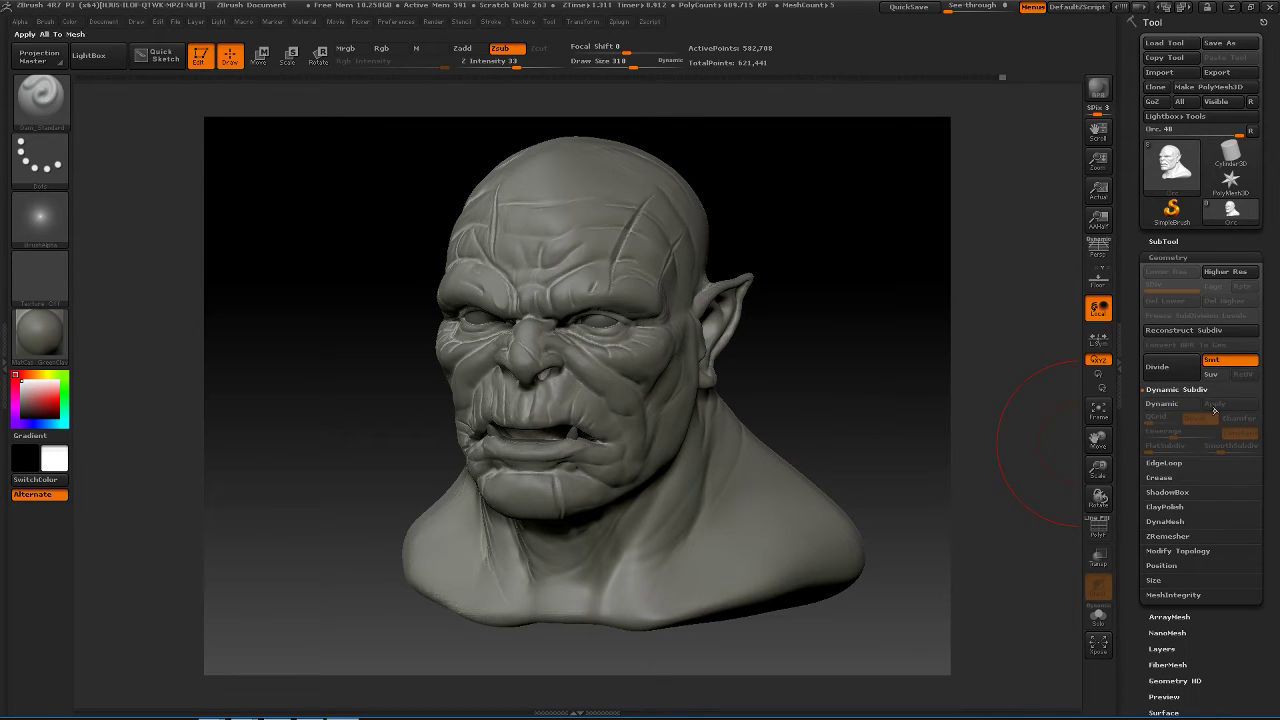
{"action": "left_click", "coordinate": [1164, 521]}
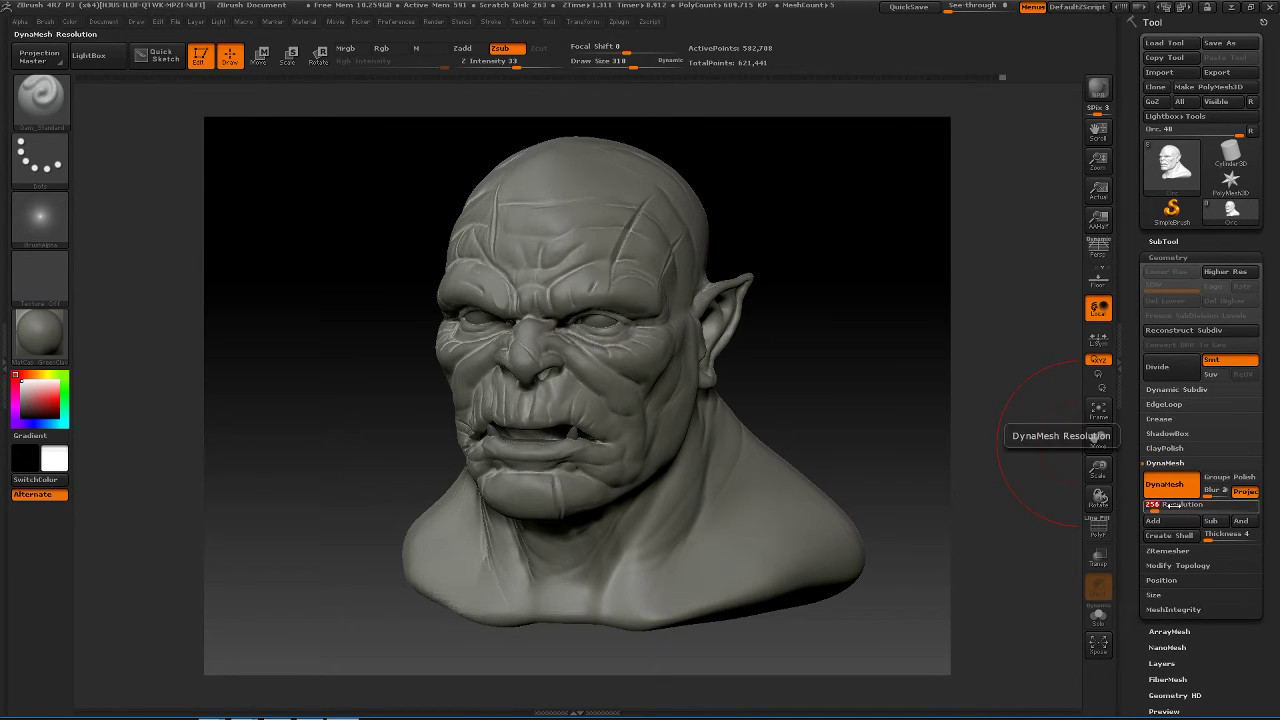
{"action": "type", "text": "4"}
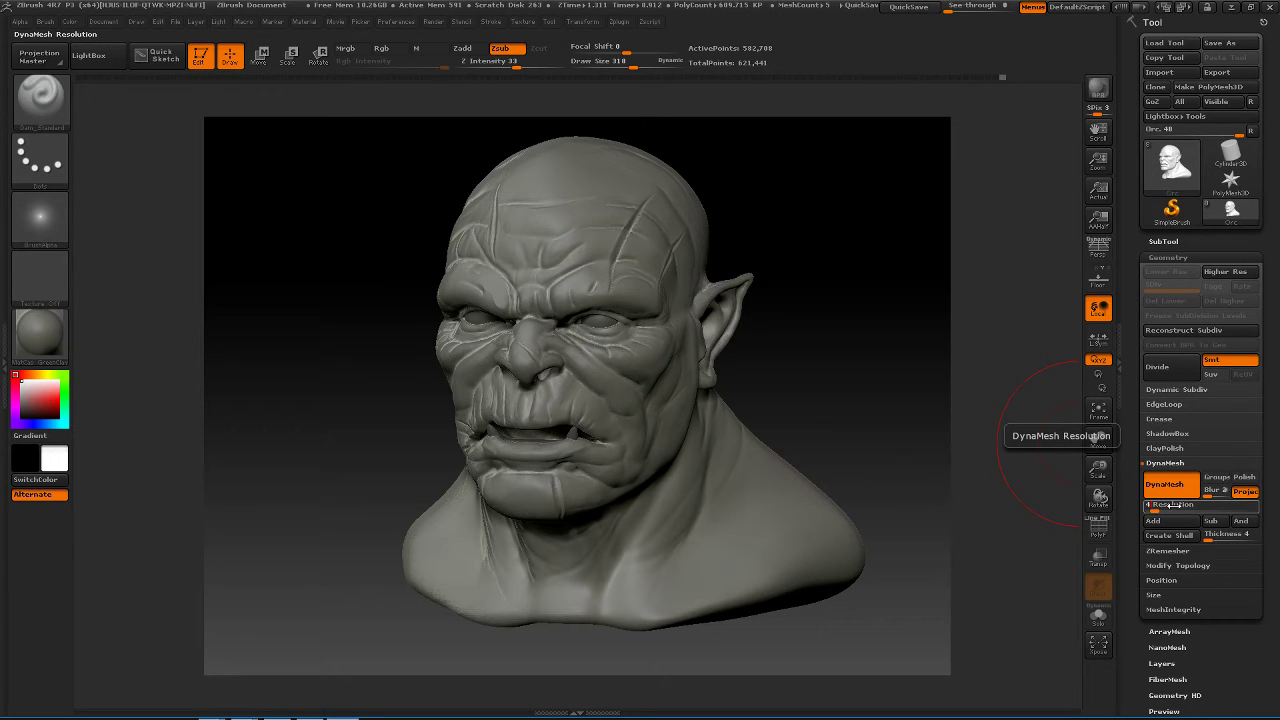
{"action": "key", "text": "Return"}
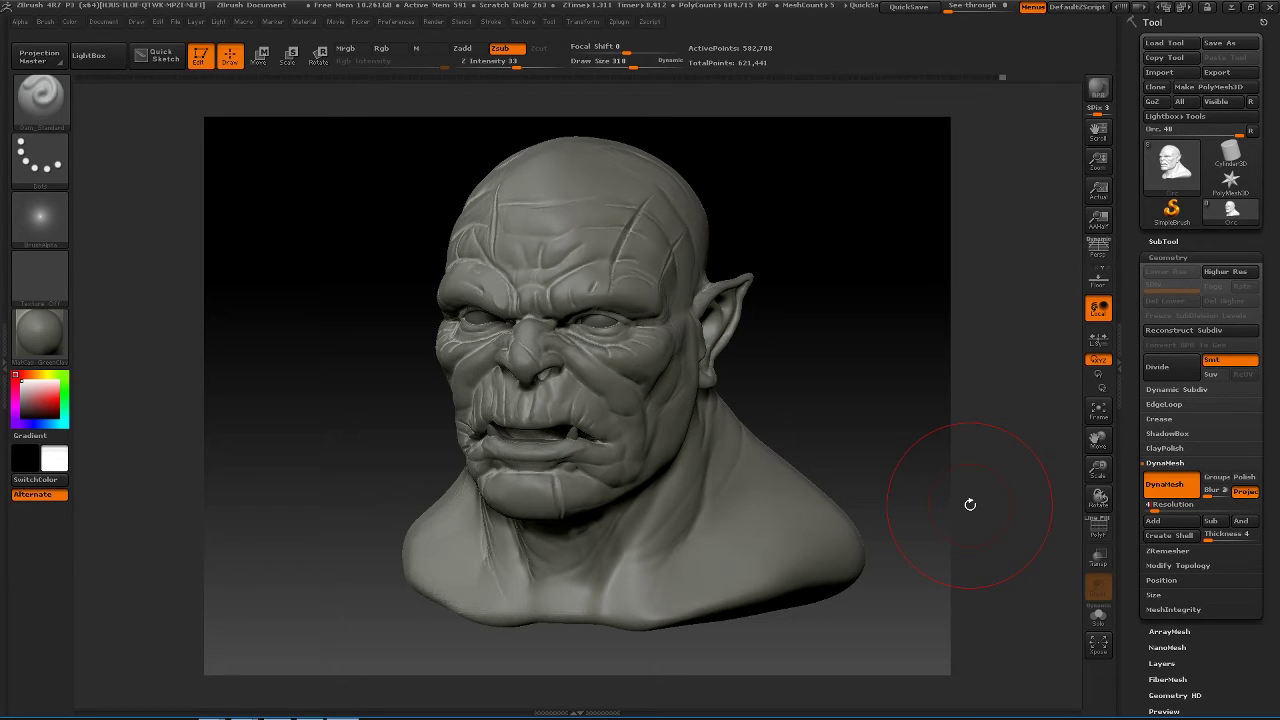
{"action": "type", "text": "4"}
{"action": "key", "text": "BackSpace"}
{"action": "type", "text": "00"}
{"action": "key", "text": "Return"}
{"action": "key", "text": "ctrl"}
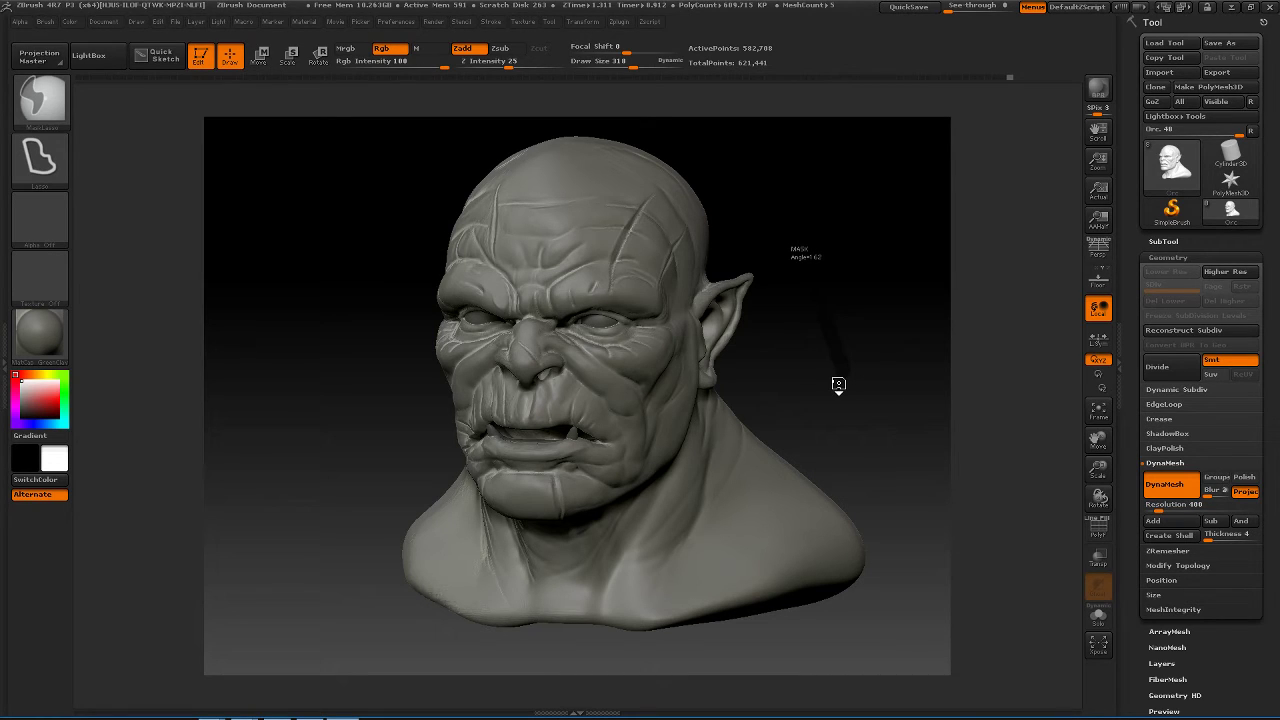
{"action": "left_click", "coordinate": [838, 385], "text": "ctrl"}
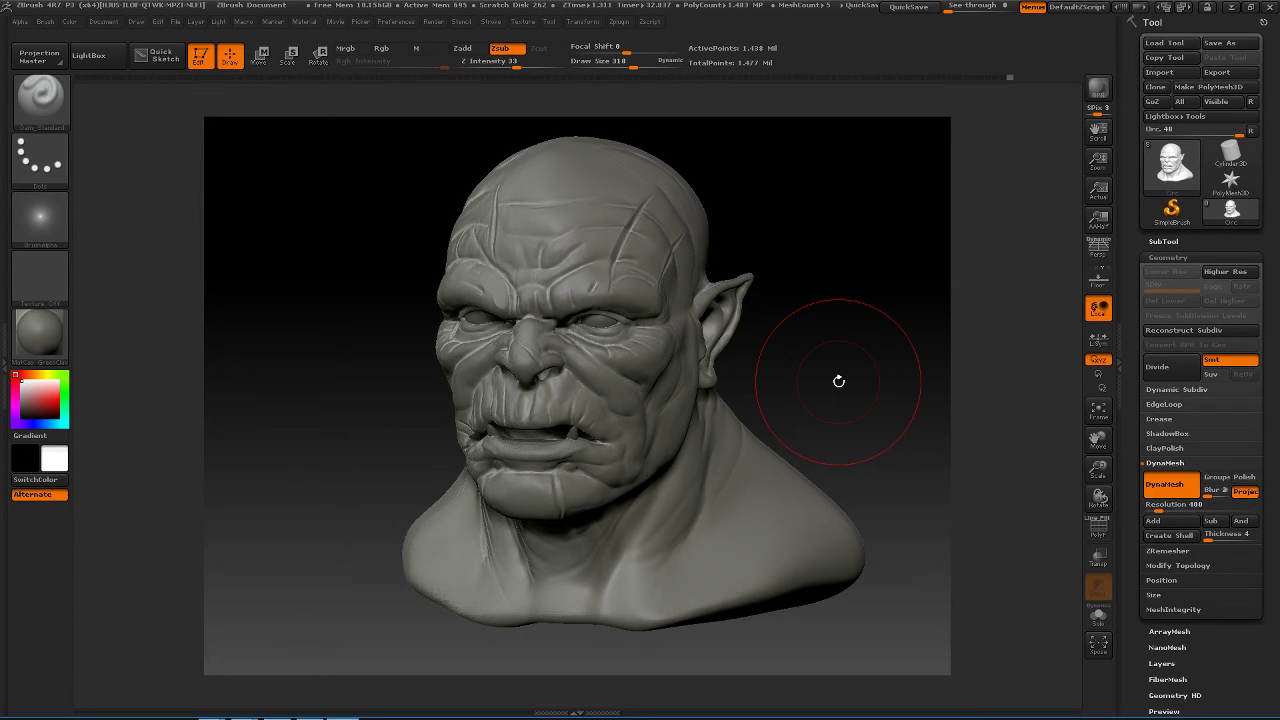
- Smooth the remeshed surface around the nose and upper cheek with a draw size of 175
{"action": "mouse_move", "coordinate": [877, 388]}
{"action": "left_mouse_down", "text": "alt"}
{"action": "mouse_move", "coordinate": [823, 409]}
{"action": "mouse_move", "coordinate": [938, 438]}
{"action": "left_mouse_up", "text": "alt"}
{"action": "left_click_drag", "start_coordinate": [249, 331], "coordinate": [232, 392], "text": "alt"}
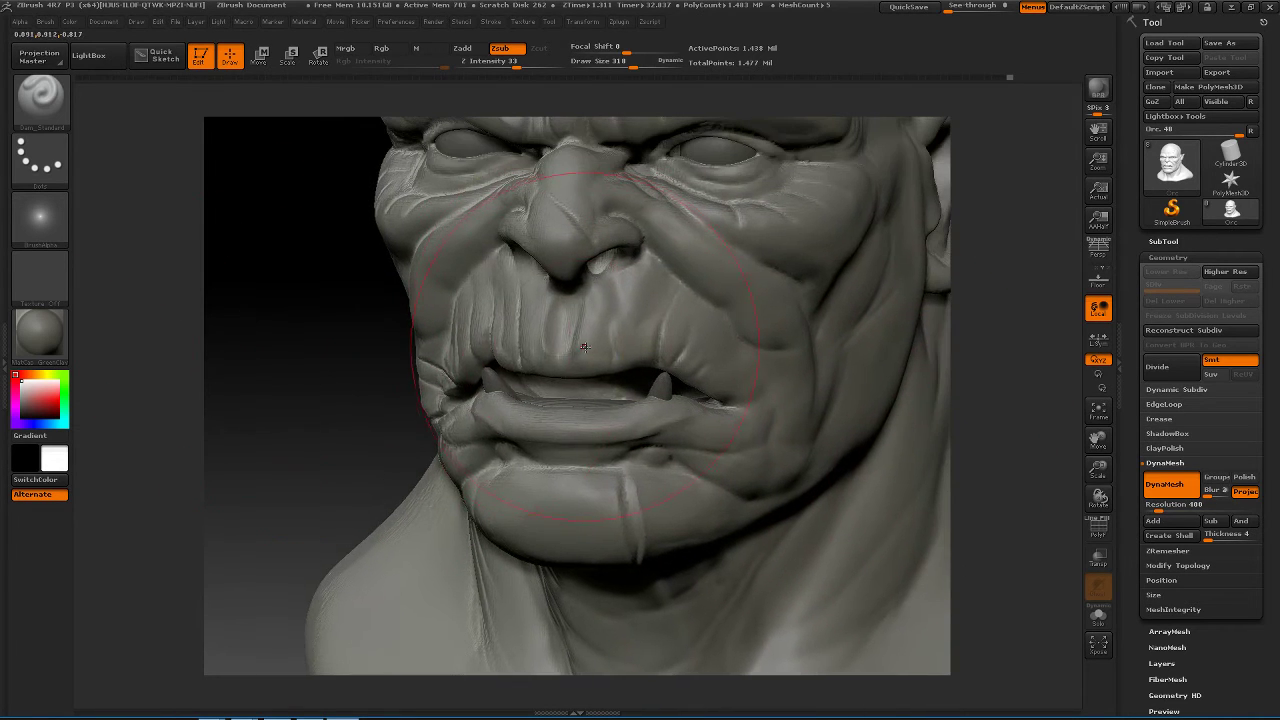
{"action": "key", "text": "space"}
{"action": "mouse_move", "coordinate": [589, 344]}
{"action": "left_mouse_down"}
{"action": "mouse_move", "coordinate": [480, 315]}
{"action": "mouse_move", "coordinate": [503, 270]}
{"action": "left_mouse_up"}
{"action": "left_click_drag", "start_coordinate": [274, 419], "coordinate": [230, 477]}
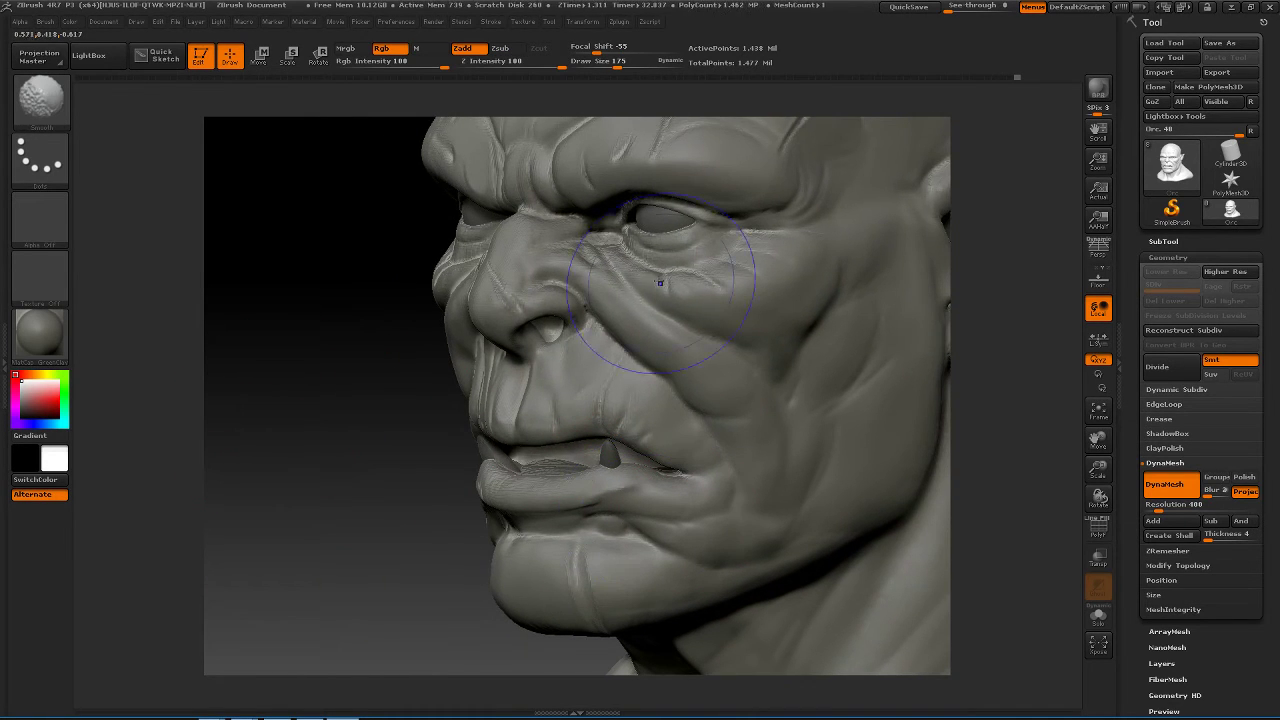
{"action": "mouse_move", "coordinate": [550, 224]}
{"action": "left_mouse_down", "text": "shift"}
{"action": "mouse_move", "coordinate": [536, 217]}
{"action": "mouse_move", "coordinate": [531, 250]}
{"action": "left_mouse_up", "text": "shift"}
- Smooth the skin around the orc's left eye, brow and forehead scars
{"action": "left_click_drag", "start_coordinate": [319, 415], "coordinate": [291, 647], "text": "alt"}
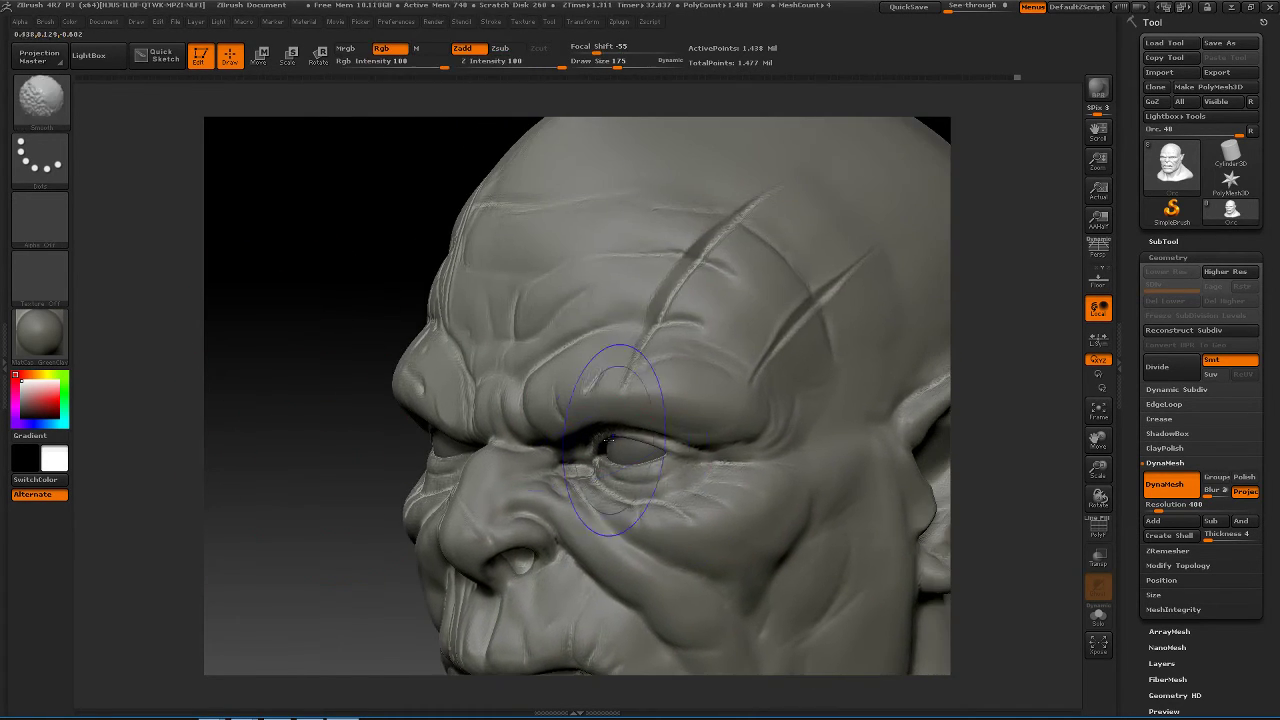
{"action": "left_click_drag", "start_coordinate": [618, 441], "coordinate": [591, 418], "text": "shift"}
{"action": "left_click_drag", "start_coordinate": [725, 262], "coordinate": [742, 338], "text": "shift"}
{"action": "left_click_drag", "start_coordinate": [268, 484], "coordinate": [749, 243]}
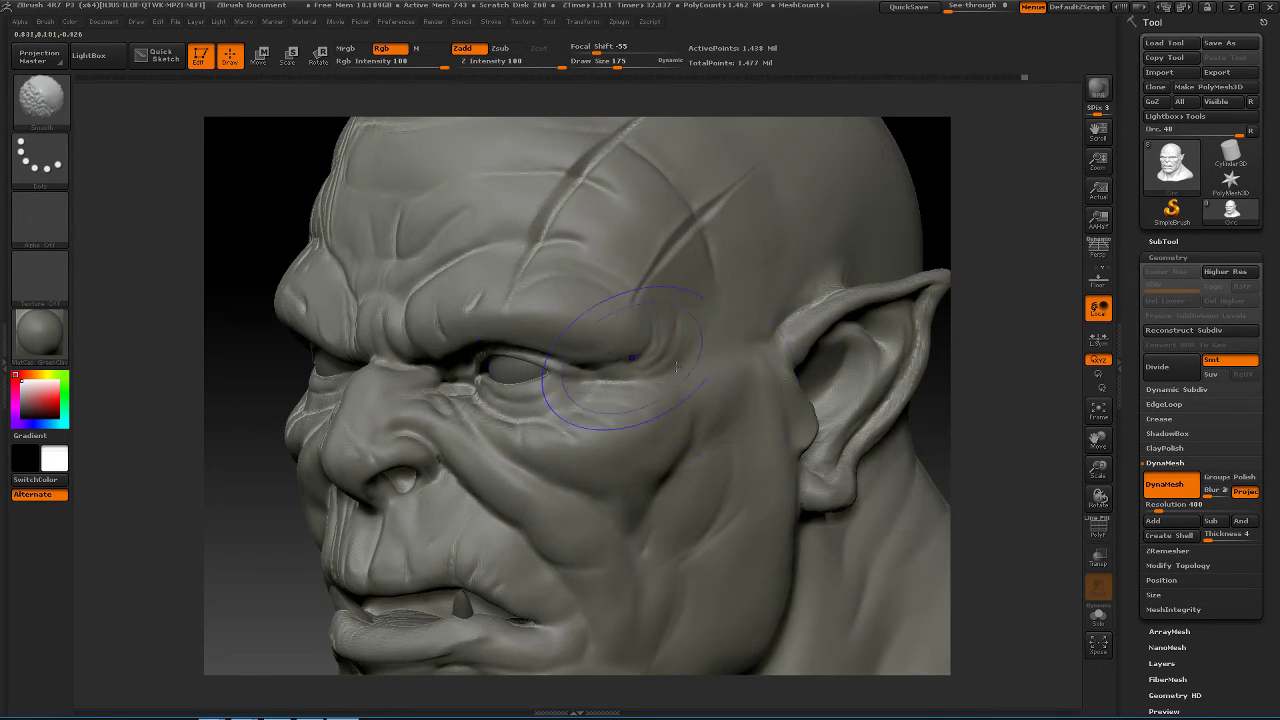
- Smooth the neck below the jaw and the creases at the back of the neck
{"action": "mouse_move", "coordinate": [831, 361]}
{"action": "left_mouse_down"}
{"action": "mouse_move", "coordinate": [920, 460]}
{"action": "mouse_move", "coordinate": [616, 497]}
{"action": "left_mouse_up"}
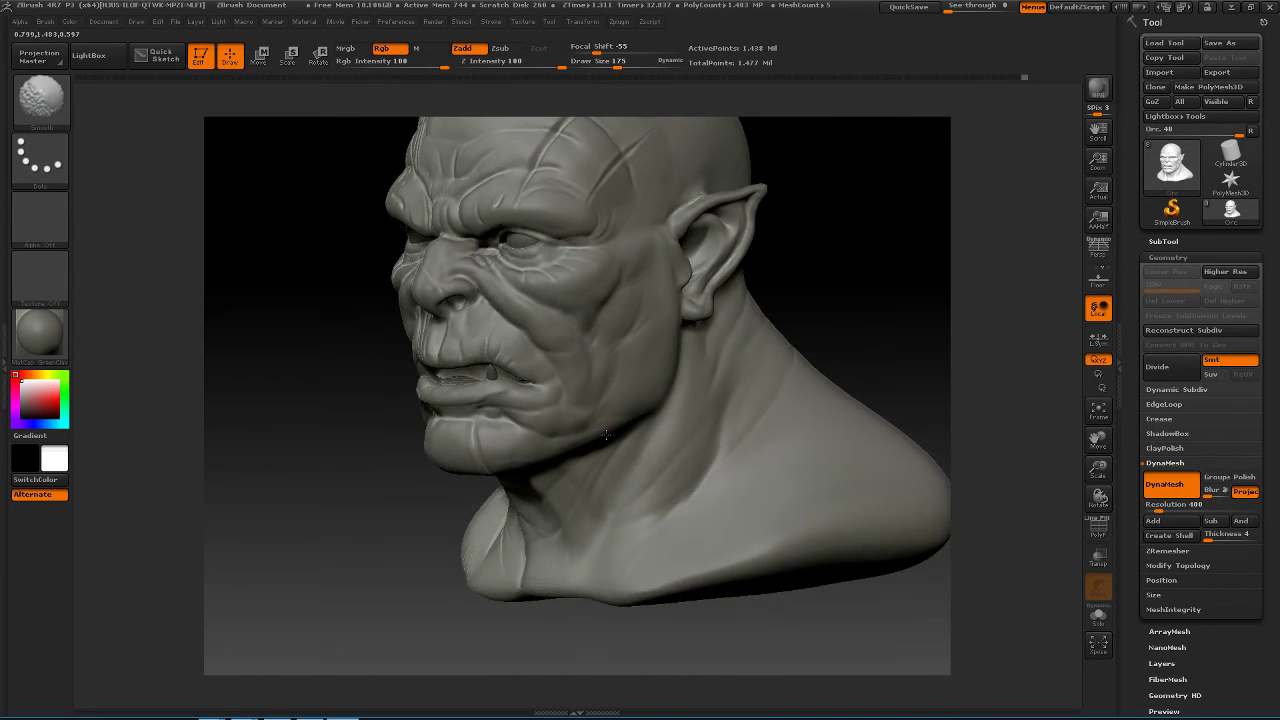
{"action": "left_click_drag", "start_coordinate": [605, 434], "coordinate": [536, 460]}
{"action": "mouse_move", "coordinate": [374, 526]}
{"action": "left_mouse_down"}
{"action": "mouse_move", "coordinate": [476, 541]}
{"action": "mouse_move", "coordinate": [423, 429]}
{"action": "mouse_move", "coordinate": [496, 399]}
{"action": "left_mouse_up"}
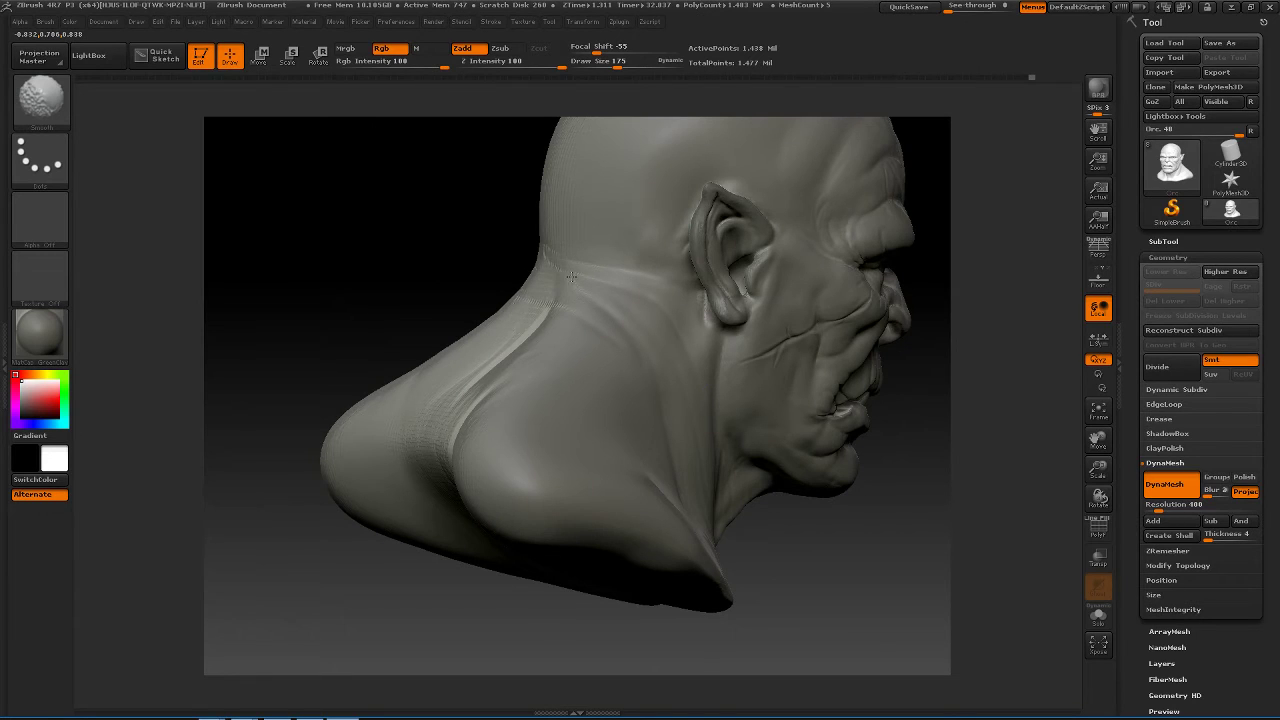
{"action": "left_click_drag", "start_coordinate": [820, 558], "coordinate": [441, 411]}
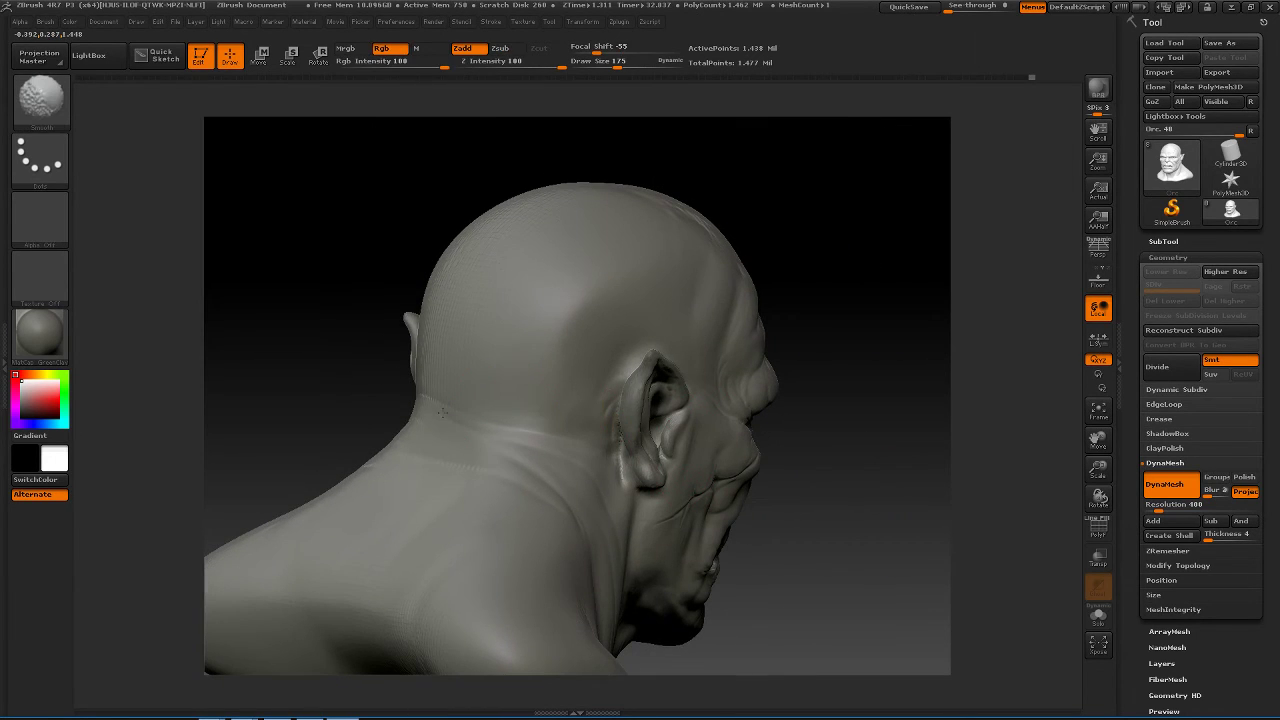
- Smooth the skull, forehead and face with the Smooth brush at draw size 318
{"action": "key", "text": "space"}
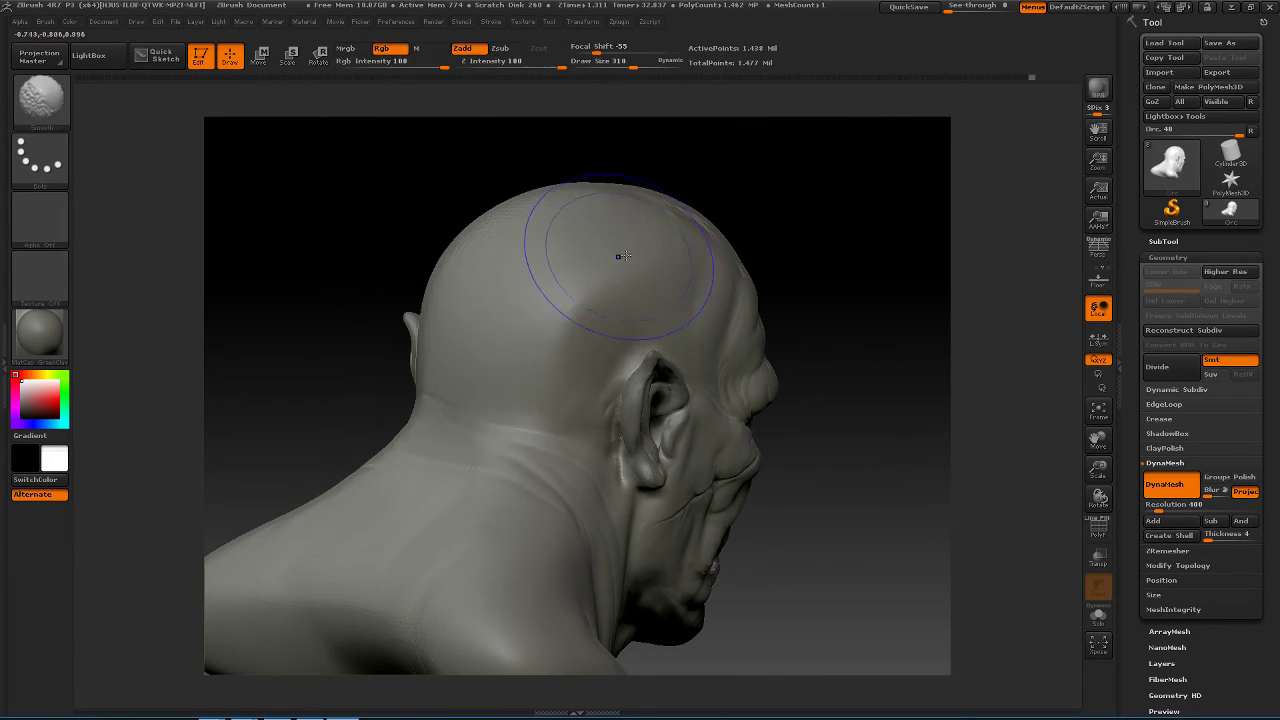
{"action": "left_click_drag", "start_coordinate": [497, 225], "coordinate": [700, 240]}
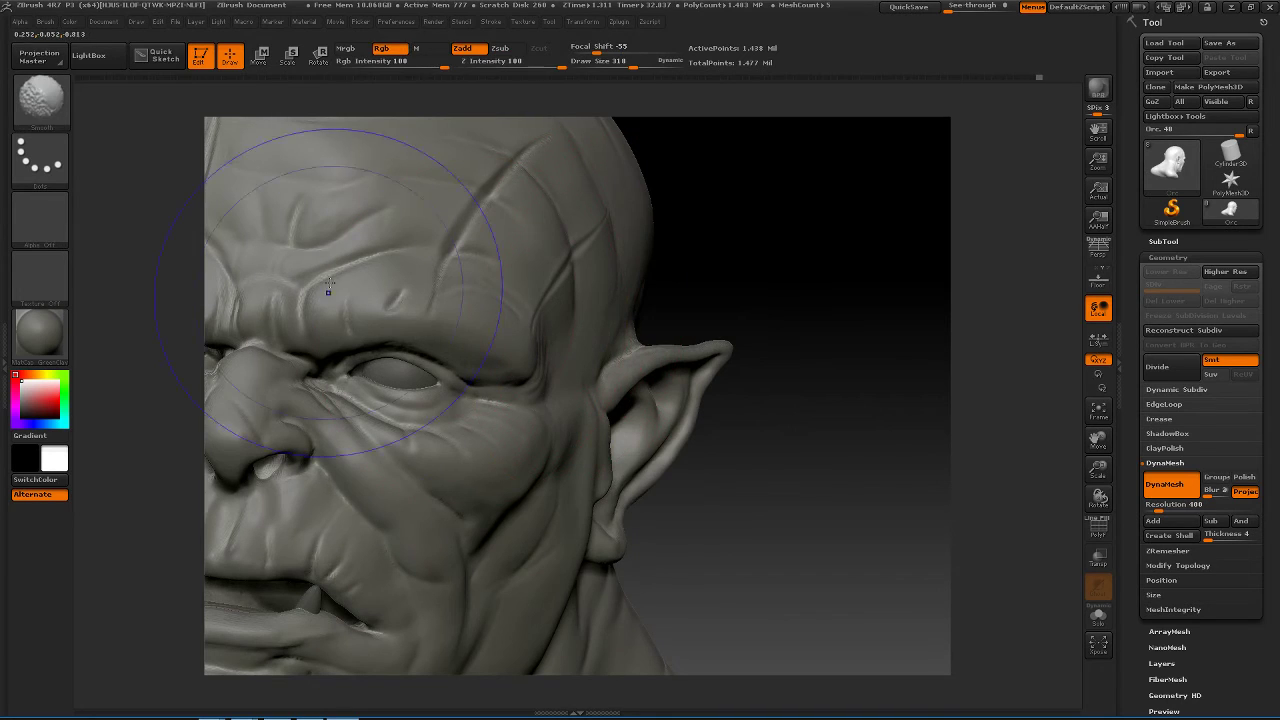
{"action": "mouse_move", "coordinate": [849, 247]}
{"action": "left_mouse_down", "text": "alt"}
{"action": "mouse_move", "coordinate": [933, 279]}
{"action": "mouse_move", "coordinate": [903, 286]}
{"action": "mouse_move", "coordinate": [951, 294]}
{"action": "mouse_move", "coordinate": [820, 290]}
{"action": "left_mouse_up", "text": "alt"}
{"action": "key", "text": "shift"}
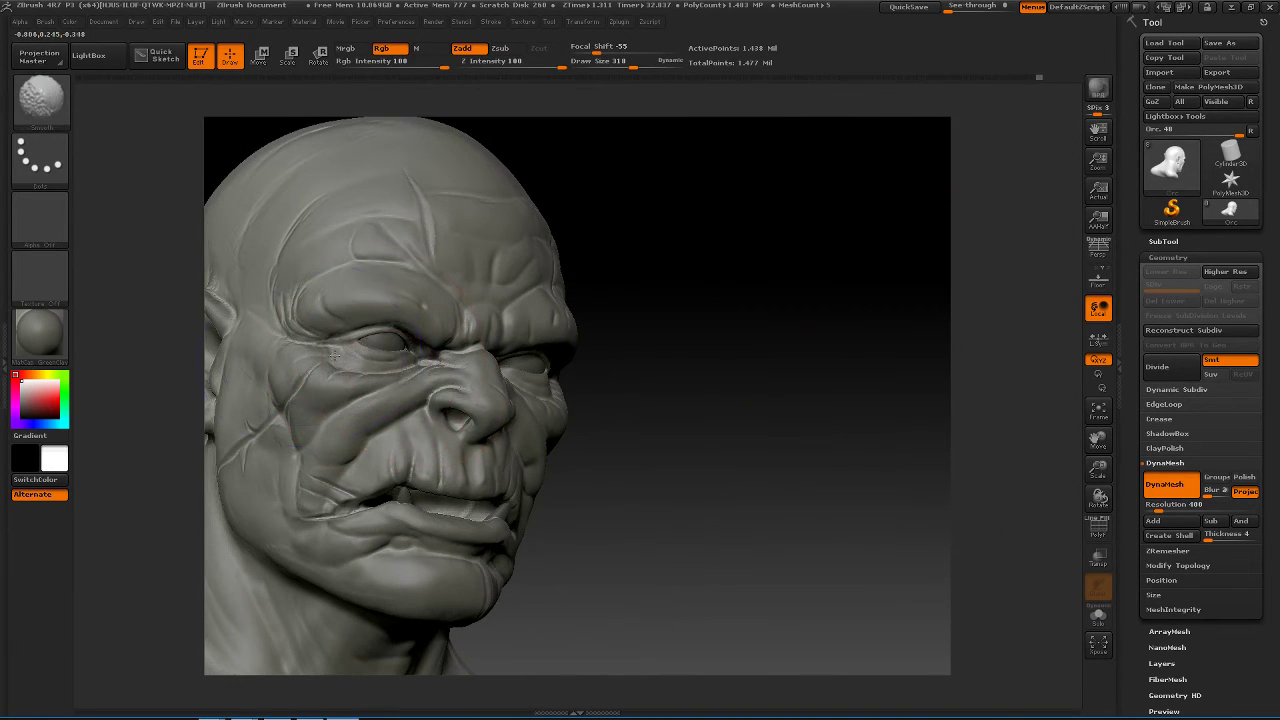
{"action": "left_click_drag", "start_coordinate": [814, 386], "coordinate": [734, 387]}
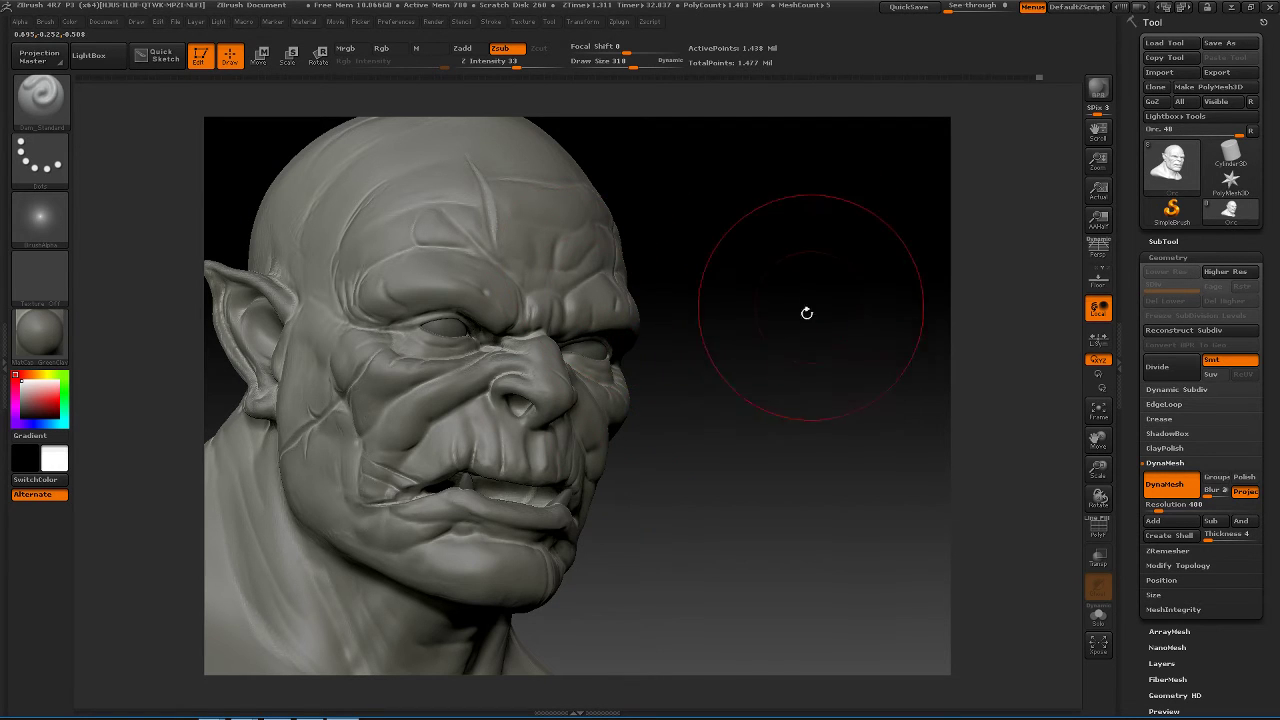
{"action": "mouse_move", "coordinate": [806, 311]}
{"action": "left_mouse_down", "text": "alt"}
{"action": "mouse_move", "coordinate": [922, 352]}
{"action": "mouse_move", "coordinate": [735, 337]}
{"action": "left_mouse_up", "text": "alt"}
- Sharpen the long diagonal scar on the orc's left forehead with Dam_Standard at draw size 62 and soften its edge
{"action": "key", "text": "space"}
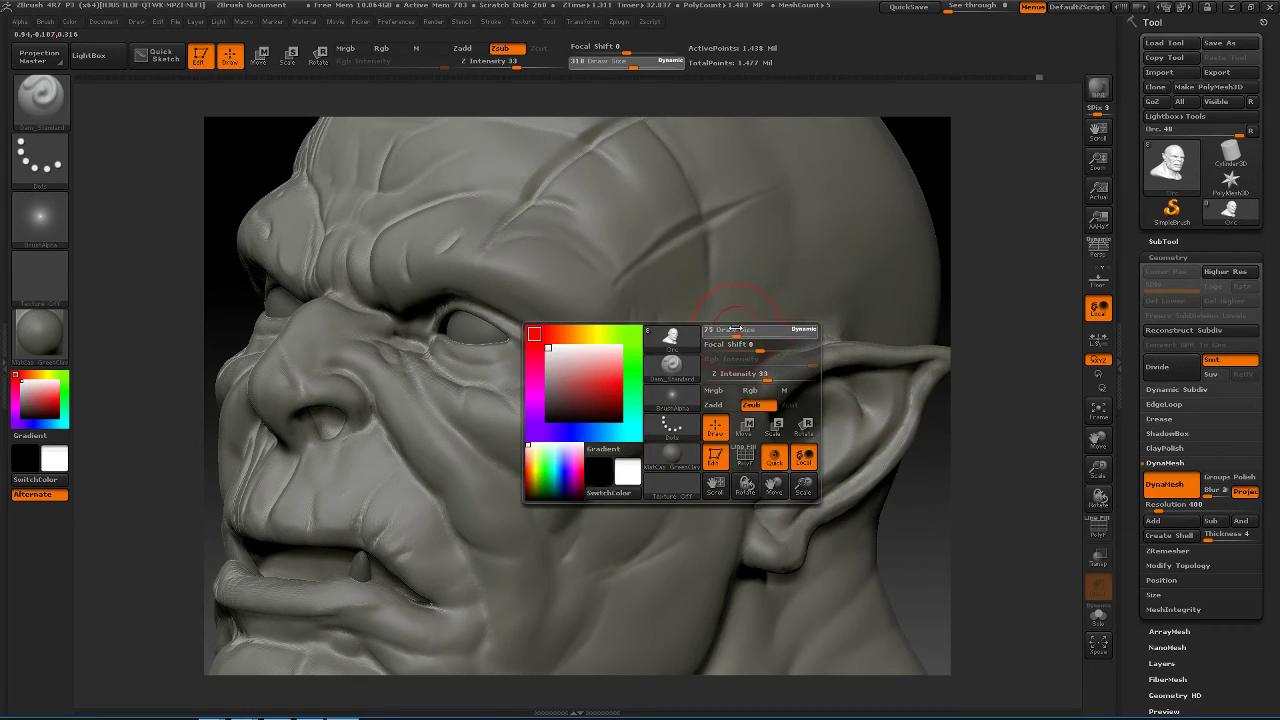
{"action": "left_click_drag", "start_coordinate": [991, 325], "coordinate": [966, 297]}
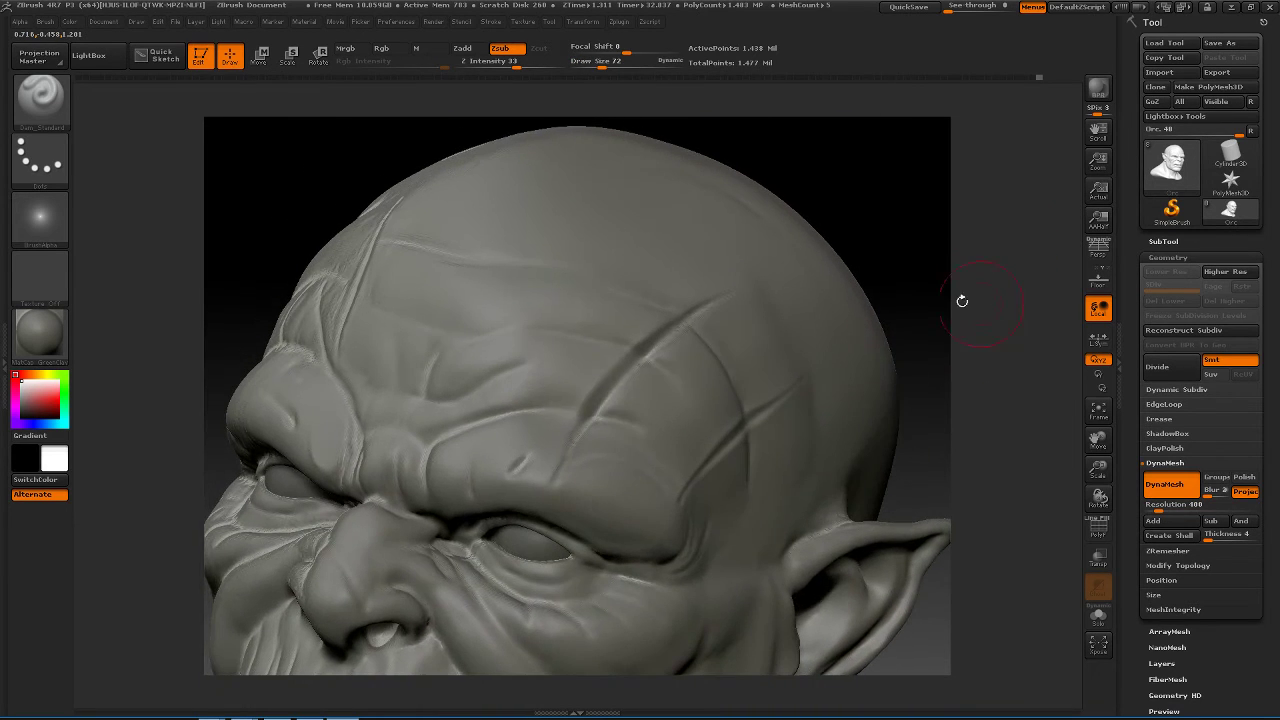
{"action": "key", "text": "space"}
{"action": "left_click_drag", "start_coordinate": [597, 421], "coordinate": [592, 421]}
{"action": "left_click_drag", "start_coordinate": [922, 331], "coordinate": [906, 289], "text": "alt"}
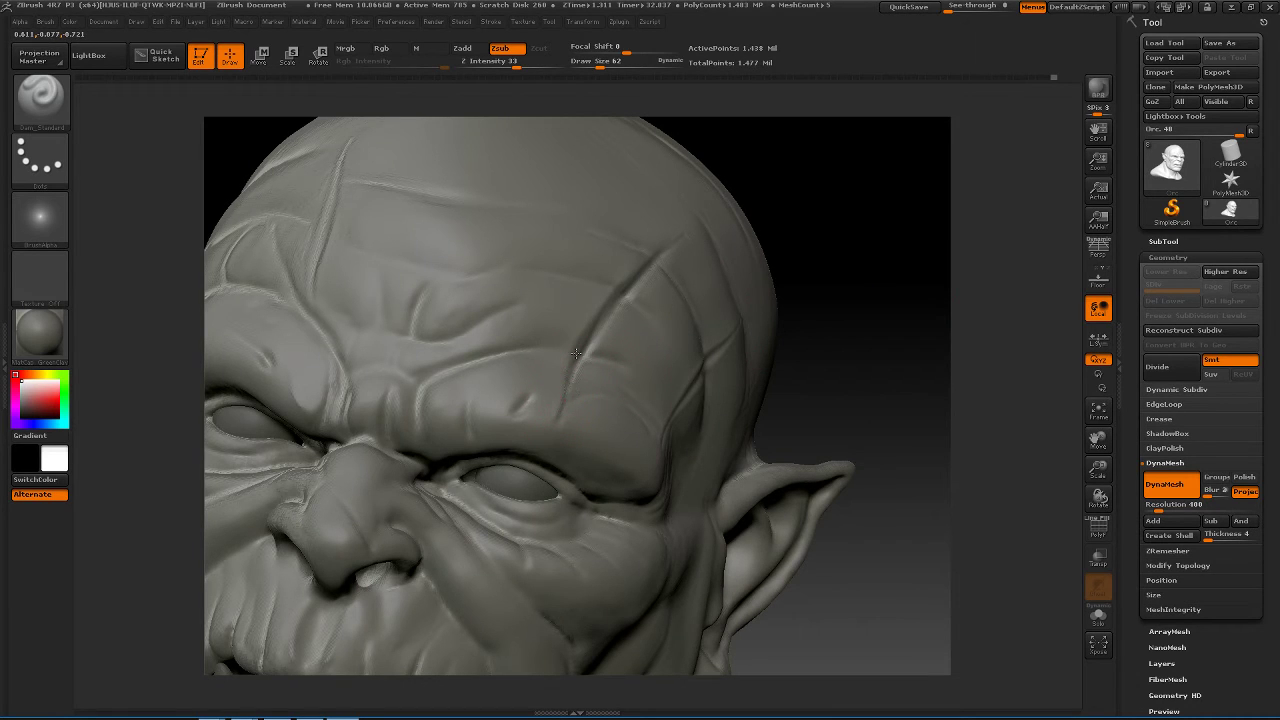
{"action": "left_click_drag", "start_coordinate": [808, 291], "coordinate": [735, 308]}
{"action": "left_click_drag", "start_coordinate": [596, 353], "coordinate": [587, 370], "text": "shift"}
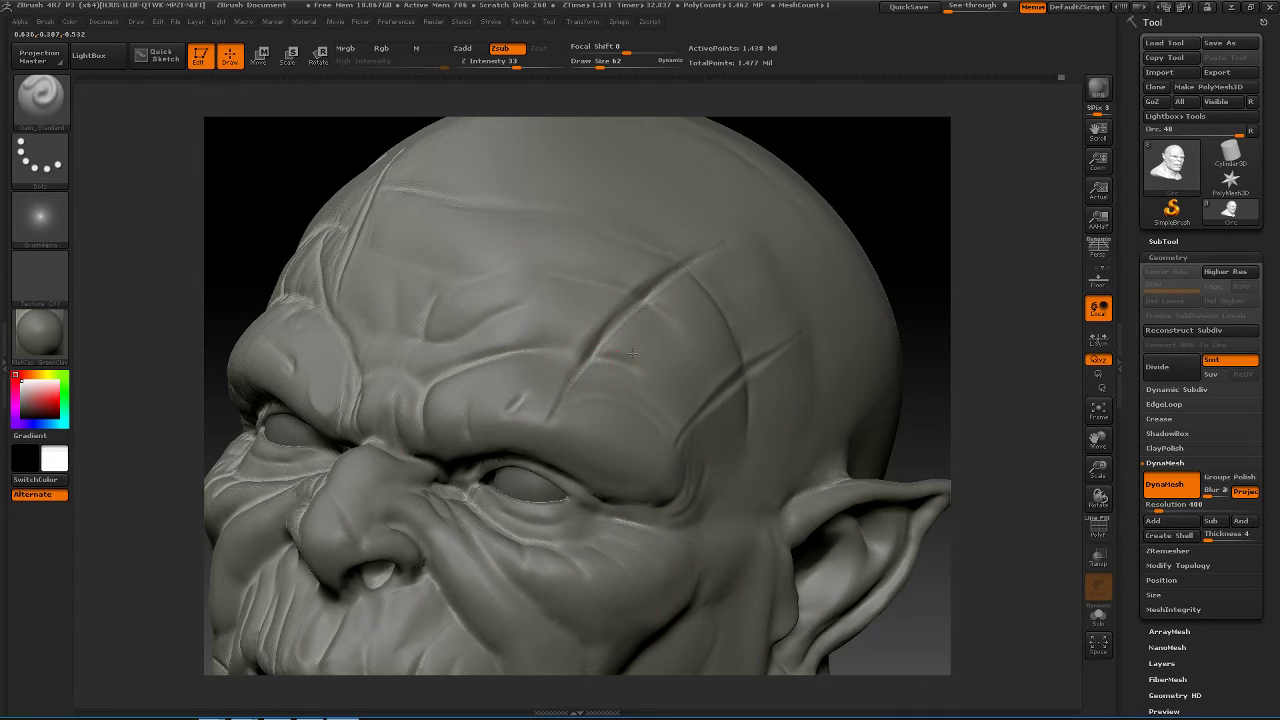
- Recut the vertical scar on the orc's right forehead with Dam_Standard and smooth its edges
{"action": "left_click_drag", "start_coordinate": [906, 290], "coordinate": [920, 187]}
{"action": "left_click_drag", "start_coordinate": [866, 283], "coordinate": [806, 262]}
{"action": "key", "text": "shift"}
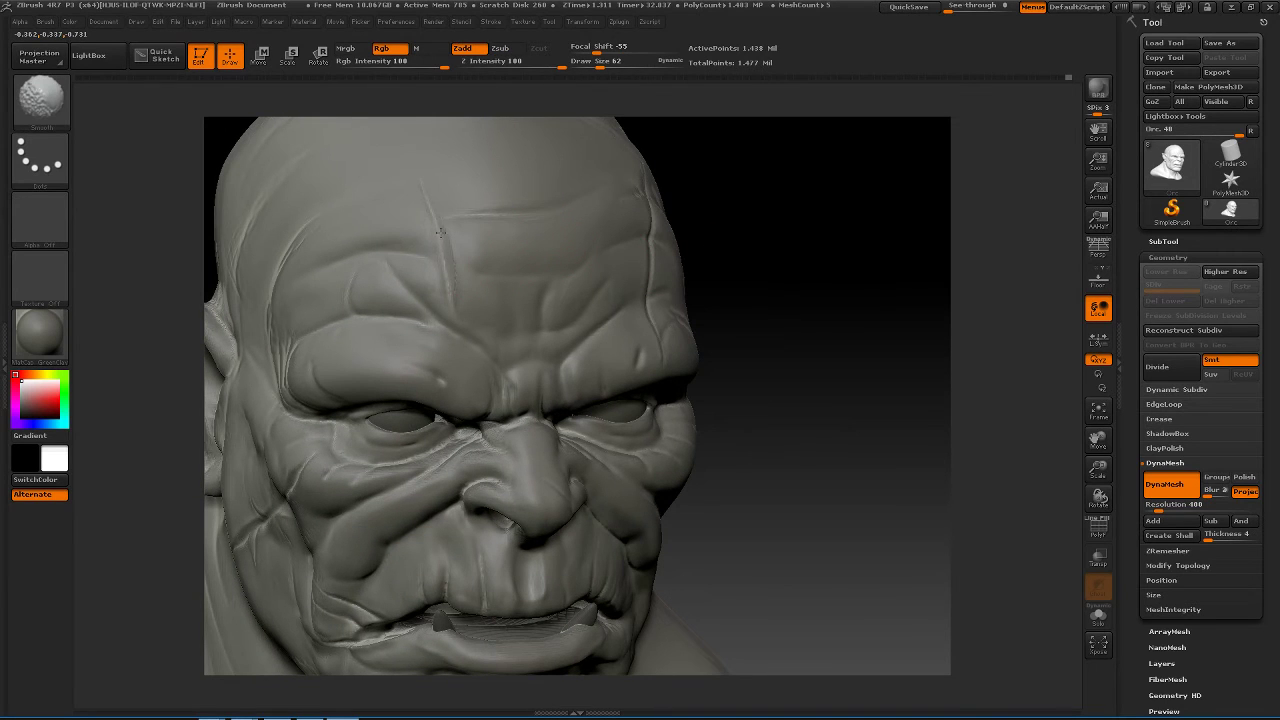
{"action": "mouse_move", "coordinate": [440, 232]}
{"action": "left_mouse_down", "text": "shift"}
{"action": "mouse_move", "coordinate": [432, 200]}
{"action": "mouse_move", "coordinate": [460, 298]}
{"action": "left_mouse_up", "text": "shift"}
{"action": "mouse_move", "coordinate": [777, 206]}
{"action": "left_mouse_down", "text": "alt"}
{"action": "mouse_move", "coordinate": [848, 203]}
{"action": "mouse_move", "coordinate": [828, 200]}
{"action": "left_mouse_up", "text": "alt"}
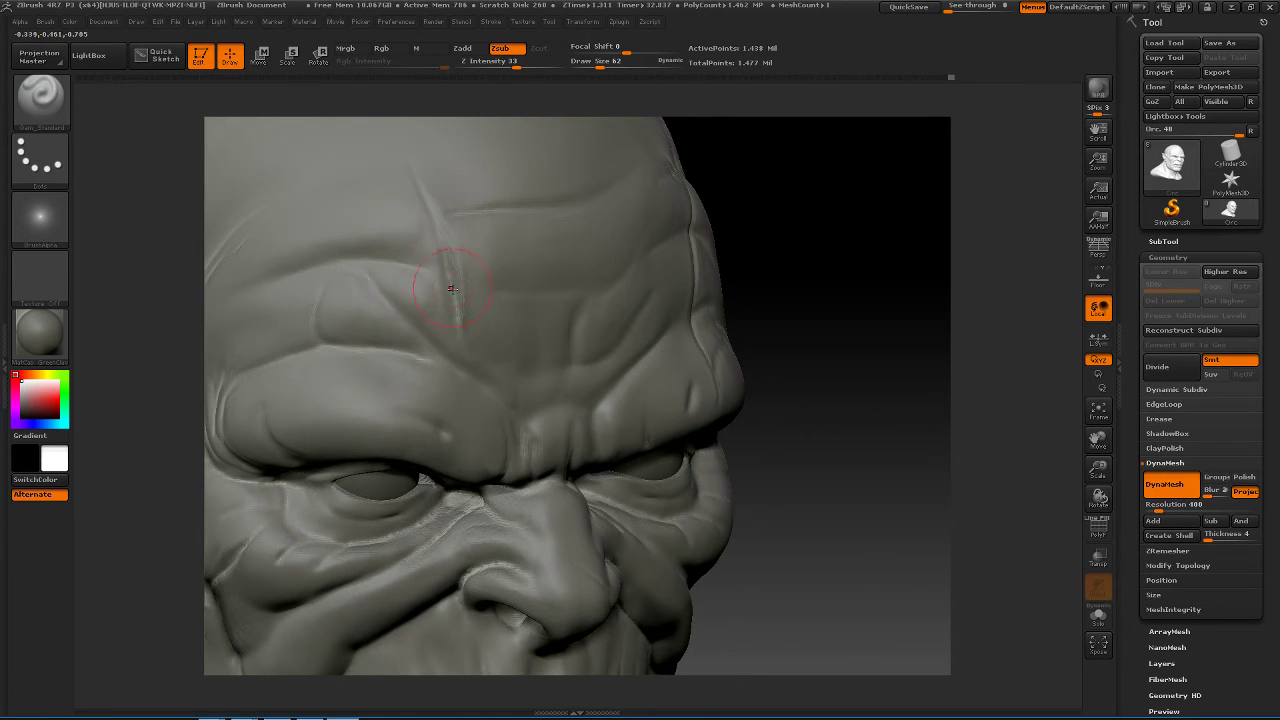
{"action": "left_click_drag", "start_coordinate": [424, 195], "coordinate": [453, 323]}
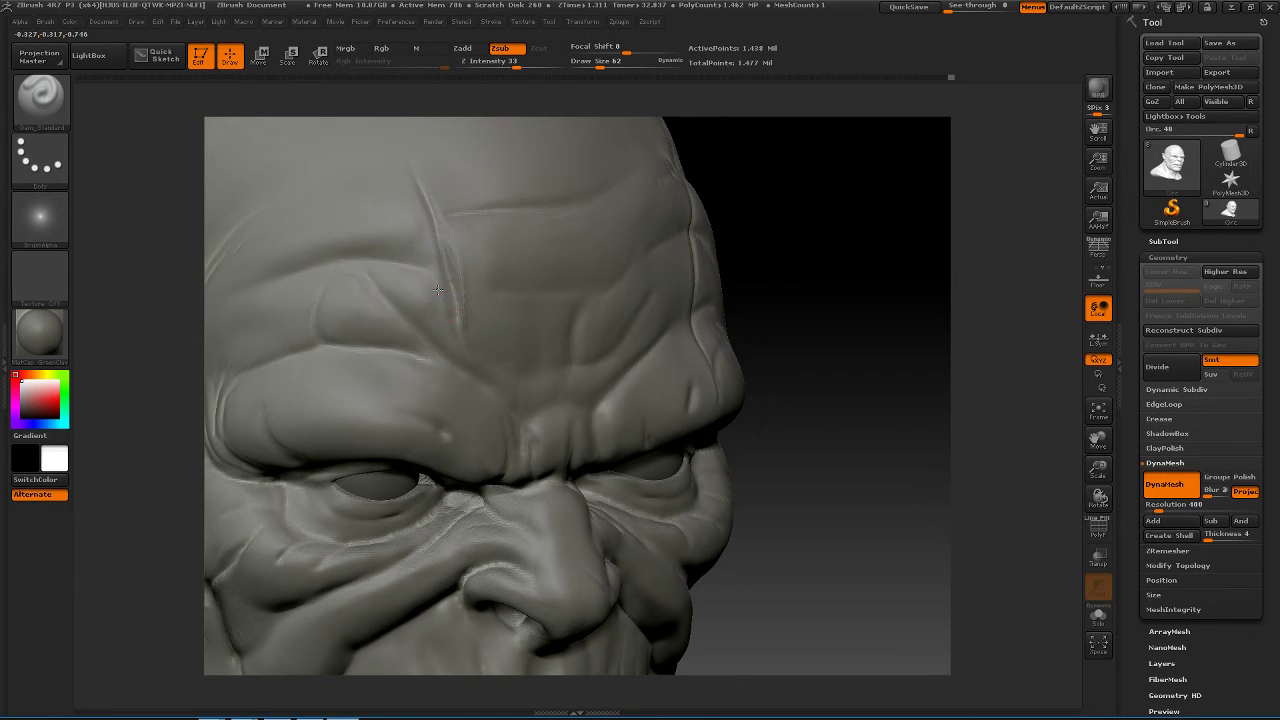
{"action": "mouse_move", "coordinate": [432, 229]}
{"action": "left_mouse_down", "text": "shift"}
{"action": "mouse_move", "coordinate": [440, 208]}
{"action": "mouse_move", "coordinate": [454, 240]}
{"action": "left_mouse_up", "text": "shift"}
- Build up the frown folds and inner right brow with the ClayBuildup brush at draw size 50 and smooth them
{"action": "mouse_move", "coordinate": [790, 260]}
{"action": "left_mouse_down", "text": "alt"}
{"action": "mouse_move", "coordinate": [880, 284]}
{"action": "mouse_move", "coordinate": [940, 329]}
{"action": "mouse_move", "coordinate": [860, 289]}
{"action": "mouse_move", "coordinate": [857, 321]}
{"action": "mouse_move", "coordinate": [938, 368]}
{"action": "left_mouse_up", "text": "alt"}
{"action": "key", "text": "space"}
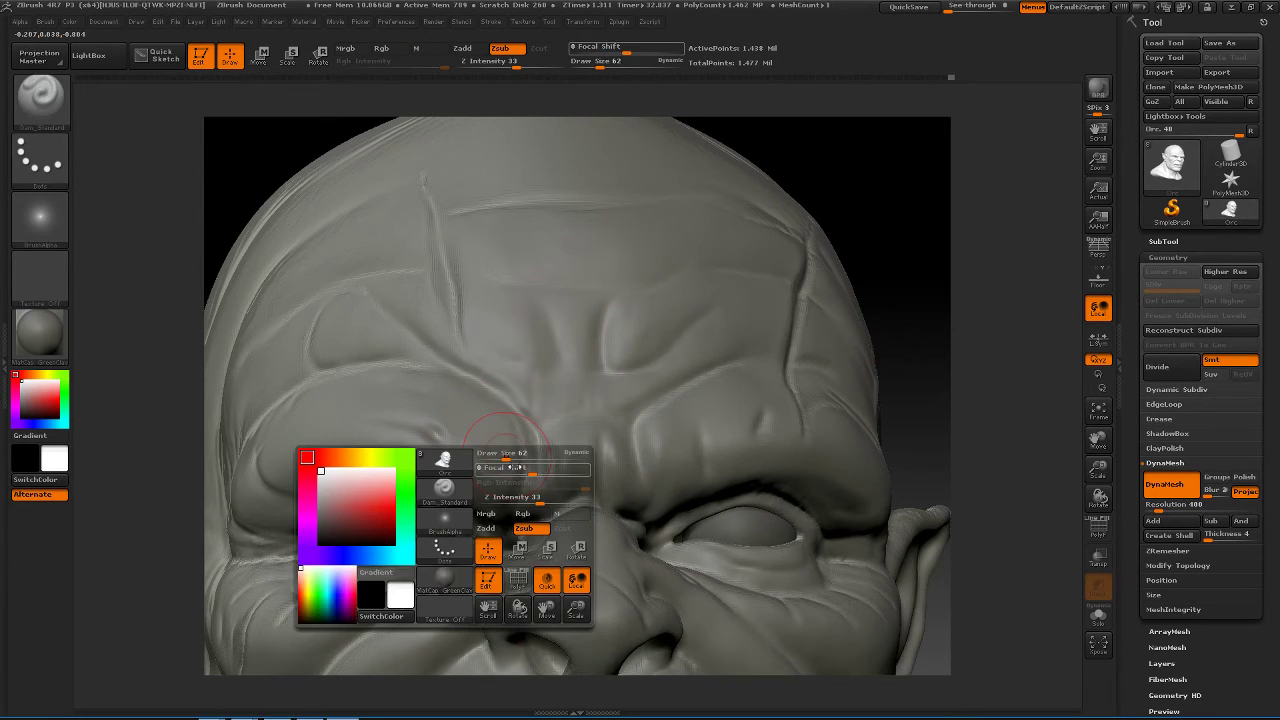
{"action": "left_click_drag", "start_coordinate": [510, 467], "coordinate": [496, 467]}
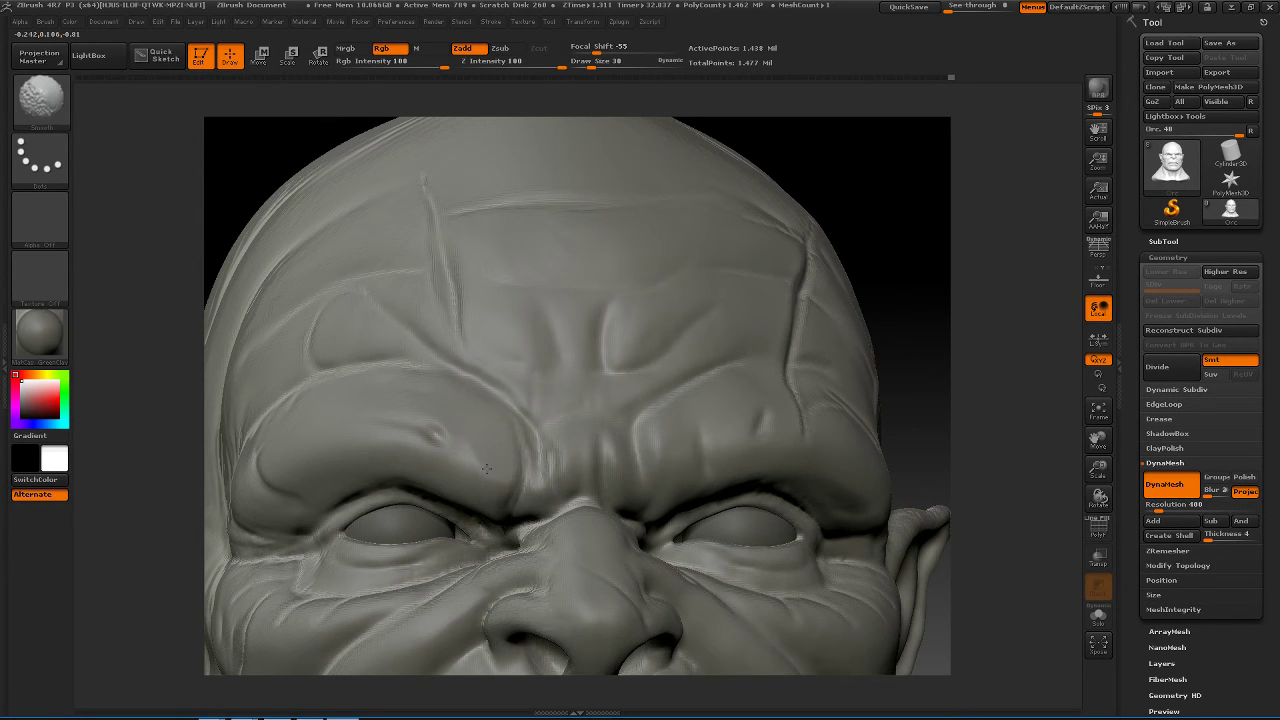
{"action": "key", "text": "b"}
{"action": "key", "text": "c"}
{"action": "key", "text": "b"}
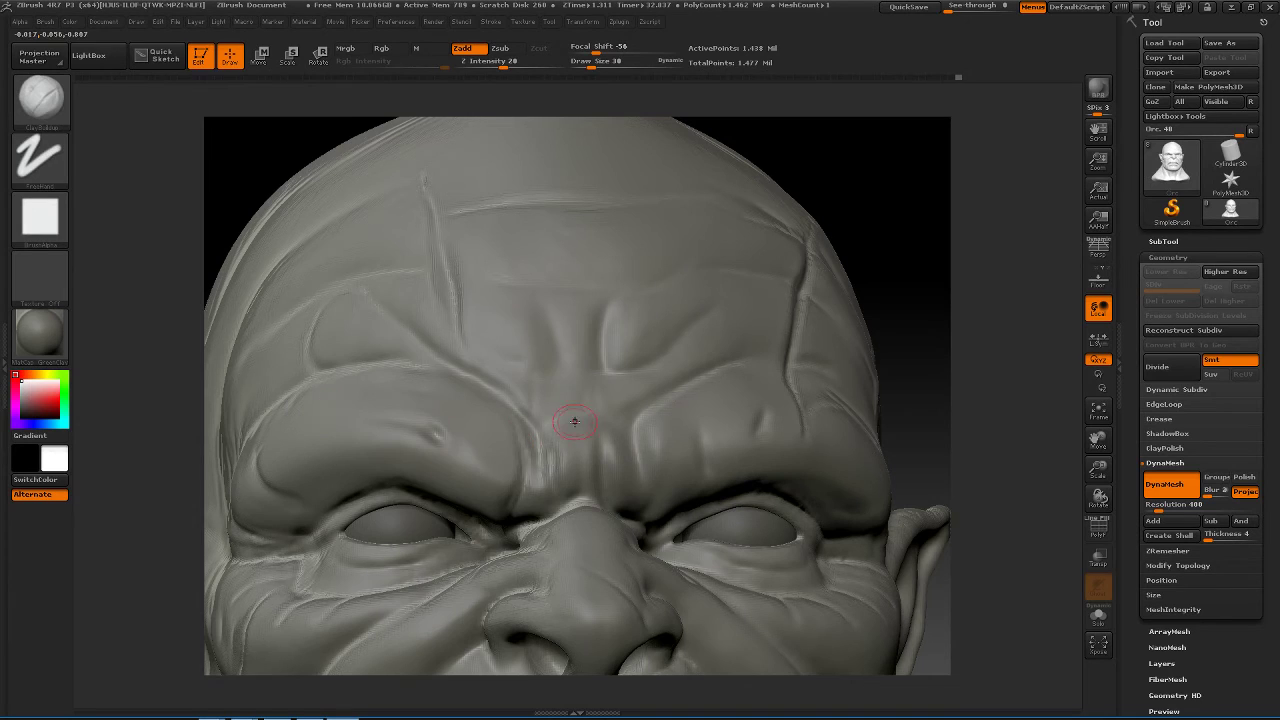
{"action": "key", "text": "space"}
{"action": "key", "text": "shift"}
{"action": "key", "text": "space"}
{"action": "key", "text": "shift"}
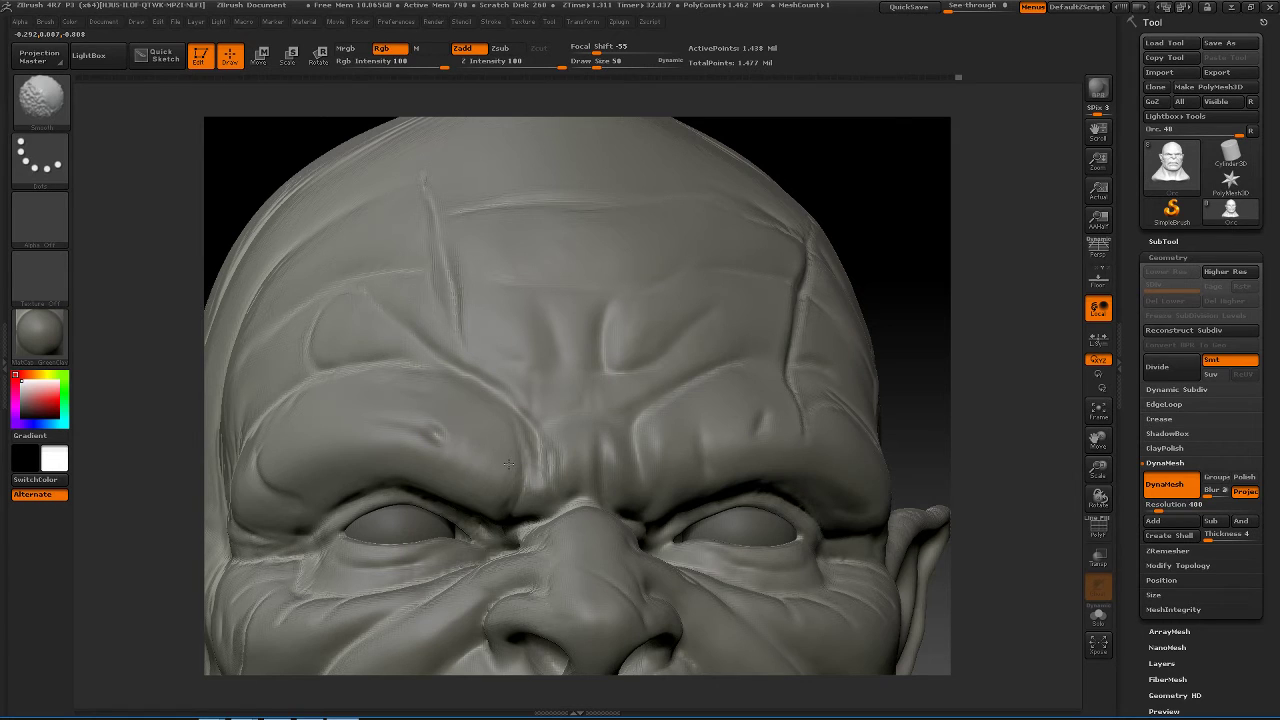
- Build up the edges of the small scar on the orc's left brow with ClayBuildup at draw size 32
{"action": "mouse_move", "coordinate": [907, 353]}
{"action": "left_mouse_down", "text": "alt"}
{"action": "mouse_move", "coordinate": [923, 314]}
{"action": "mouse_move", "coordinate": [917, 337]}
{"action": "left_mouse_up", "text": "alt"}
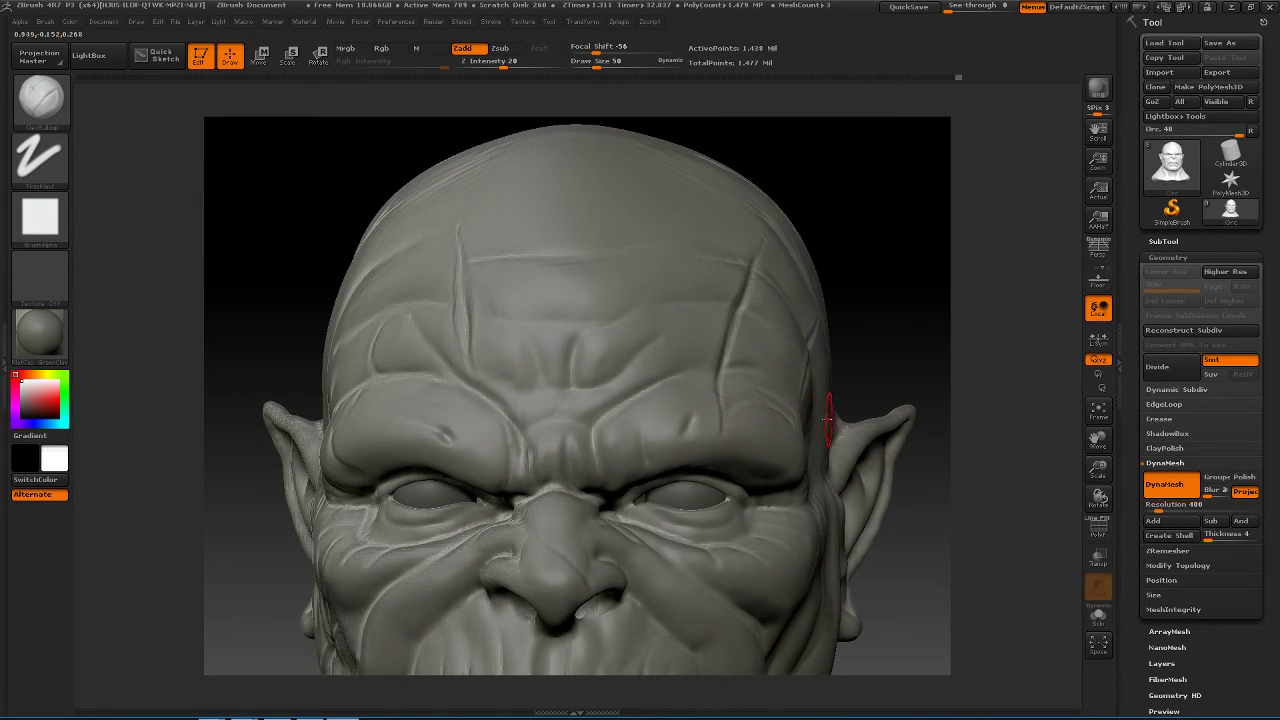
{"action": "left_click_drag", "start_coordinate": [926, 274], "coordinate": [932, 302], "text": "alt"}
{"action": "key", "text": "space"}
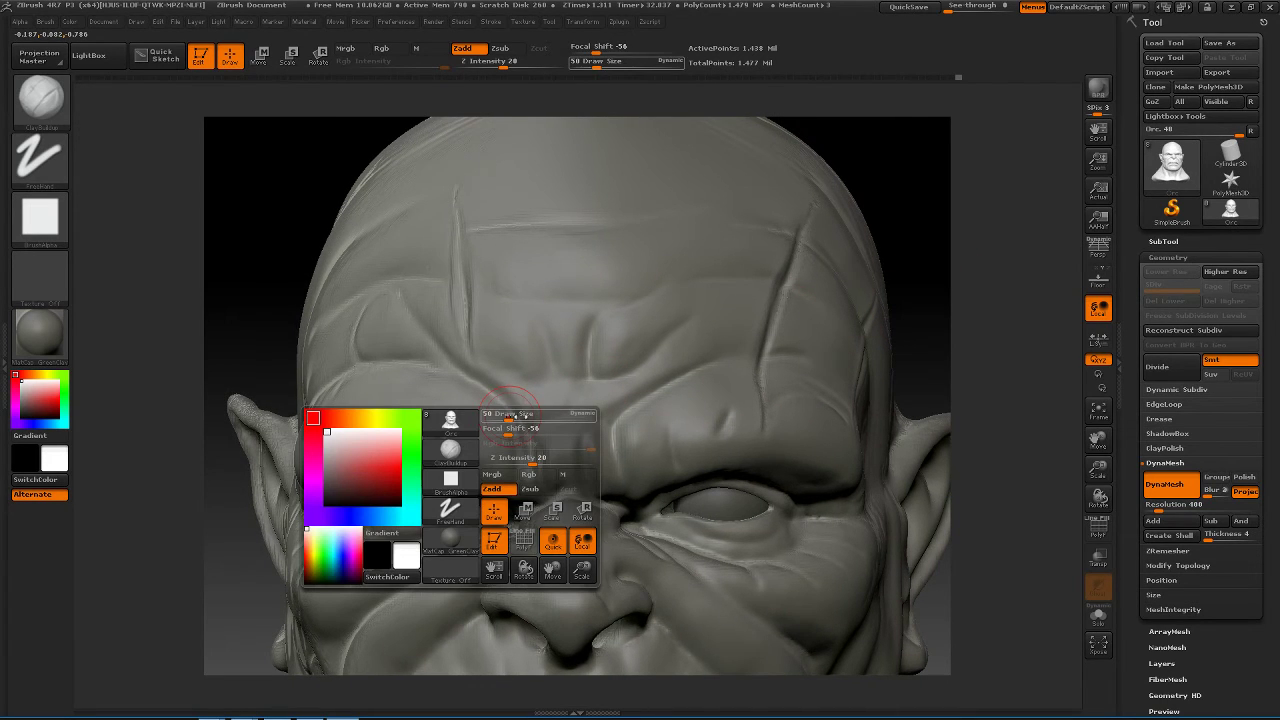
{"action": "left_click_drag", "start_coordinate": [558, 418], "coordinate": [500, 418]}
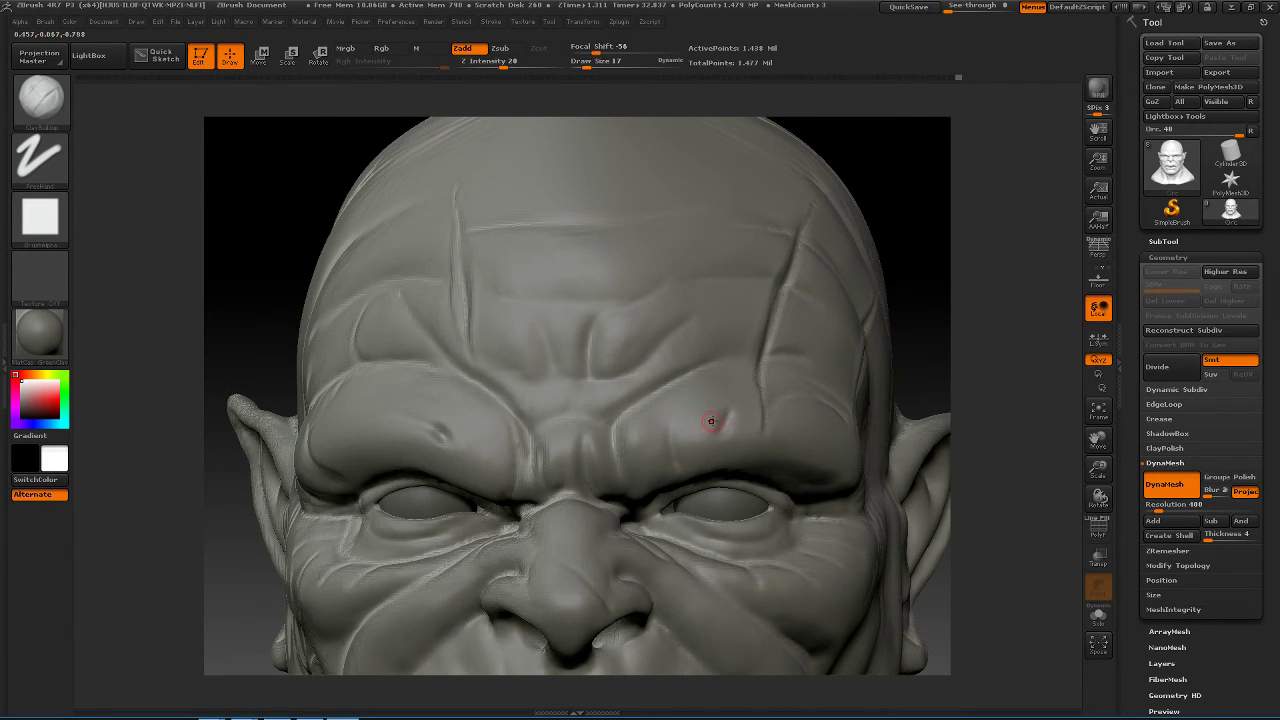
{"action": "key", "text": "space"}
{"action": "left_click_drag", "start_coordinate": [724, 420], "coordinate": [734, 421]}
- Flatten the edges of the small scar on the orc's left brow with the sPolish brush at draw size 30
{"action": "key", "text": "b"}
{"action": "key", "text": "s"}
{"action": "key", "text": "p"}
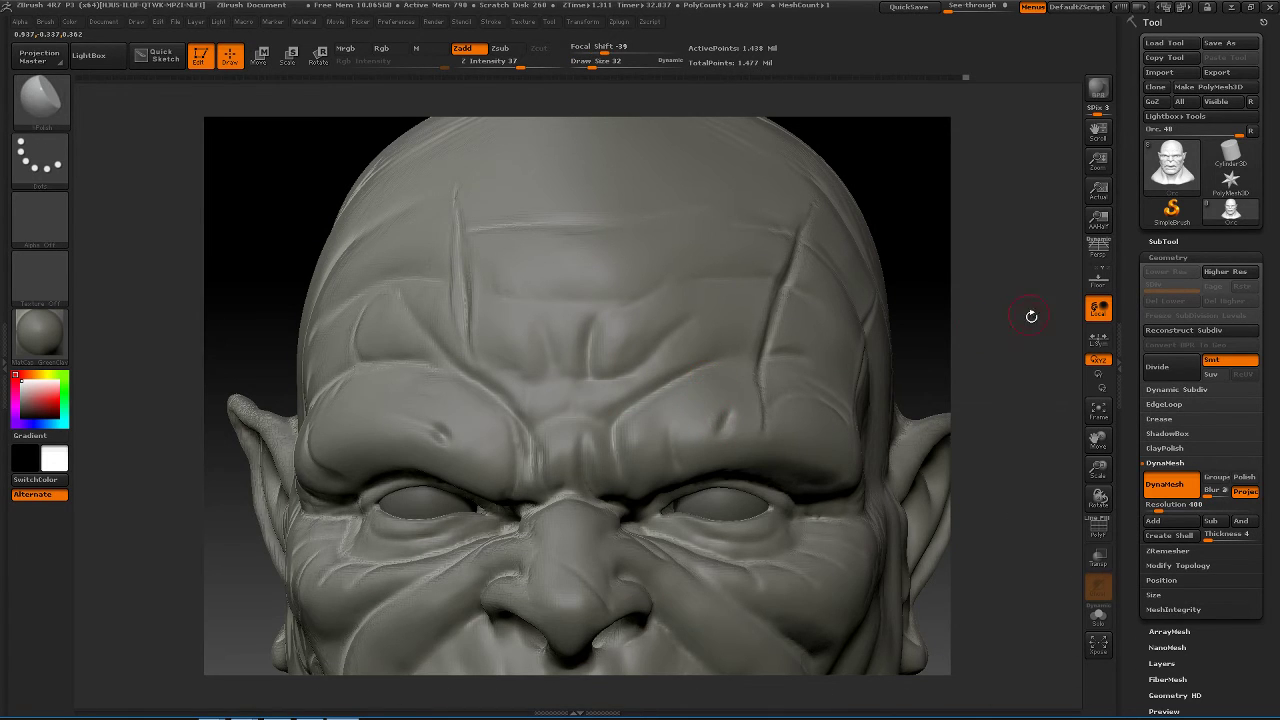
{"action": "left_click_drag", "start_coordinate": [1031, 315], "coordinate": [971, 314]}
{"action": "key", "text": "space"}
{"action": "left_click_drag", "start_coordinate": [783, 397], "coordinate": [780, 397]}
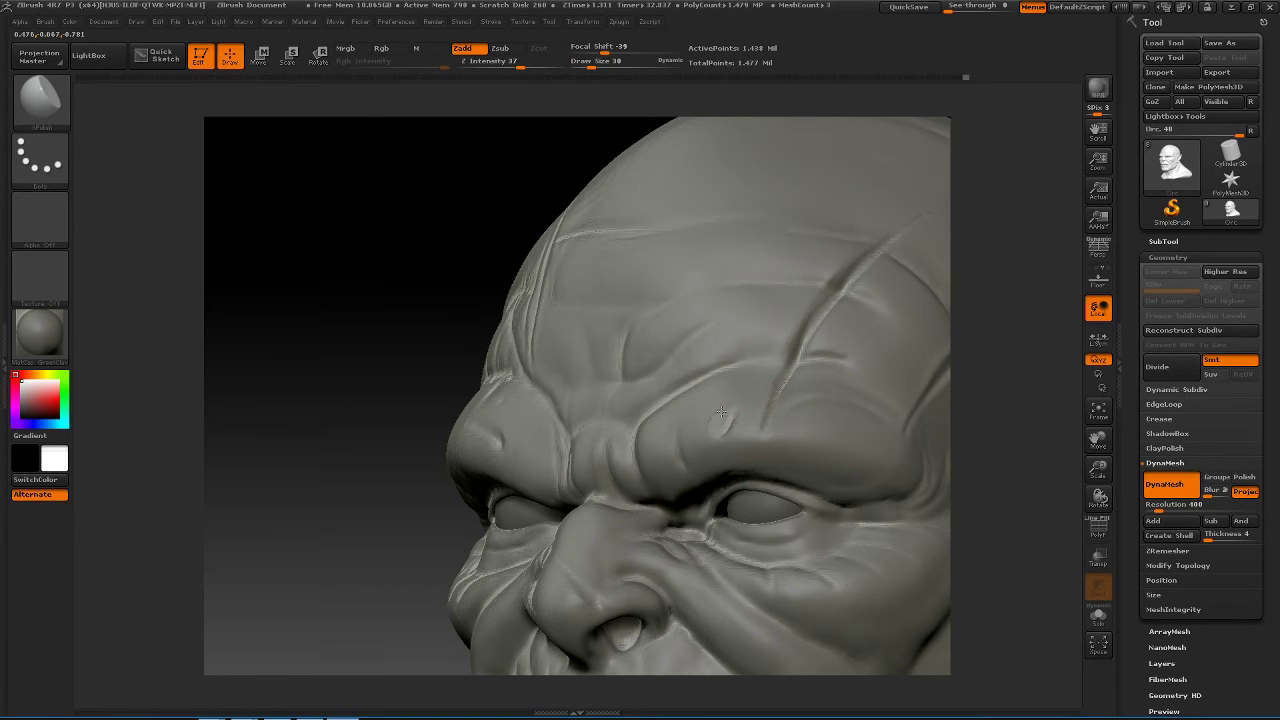
{"action": "left_click_drag", "start_coordinate": [1028, 360], "coordinate": [1090, 360]}
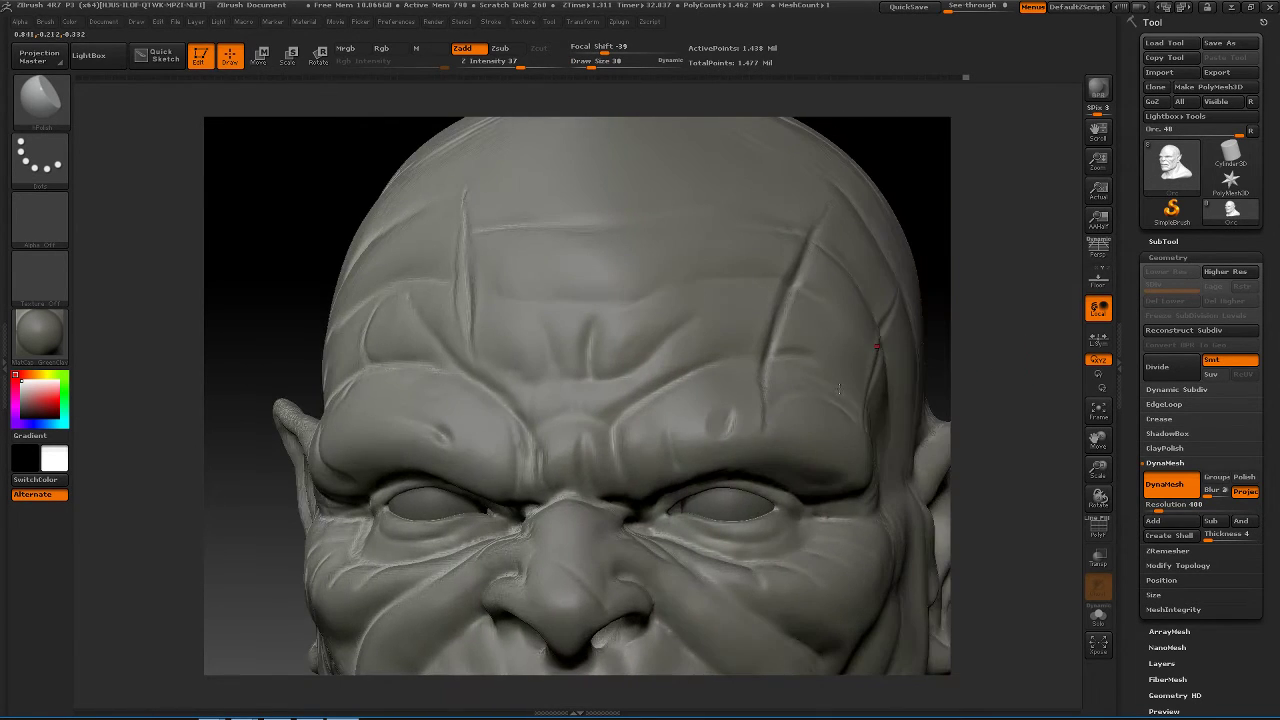
- Deepen the small left-brow scar with Dam_Standard at draw size 30 and tighten it with the Pinch brush at draw size 72
{"action": "key", "text": "b"}
{"action": "key", "text": "d"}
{"action": "key", "text": "s"}
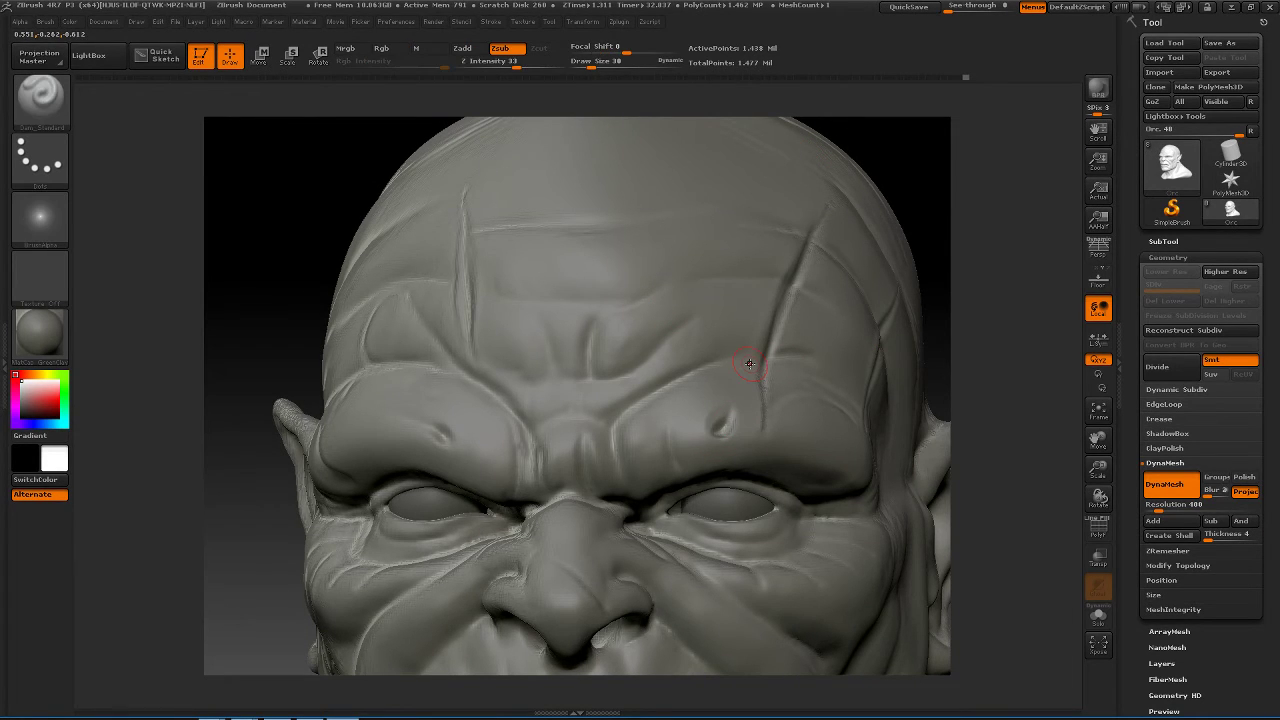
{"action": "key", "text": "b"}
{"action": "key", "text": "p"}
{"action": "key", "text": "i"}
{"action": "key", "text": "space"}
{"action": "left_click_drag", "start_coordinate": [729, 341], "coordinate": [748, 340]}
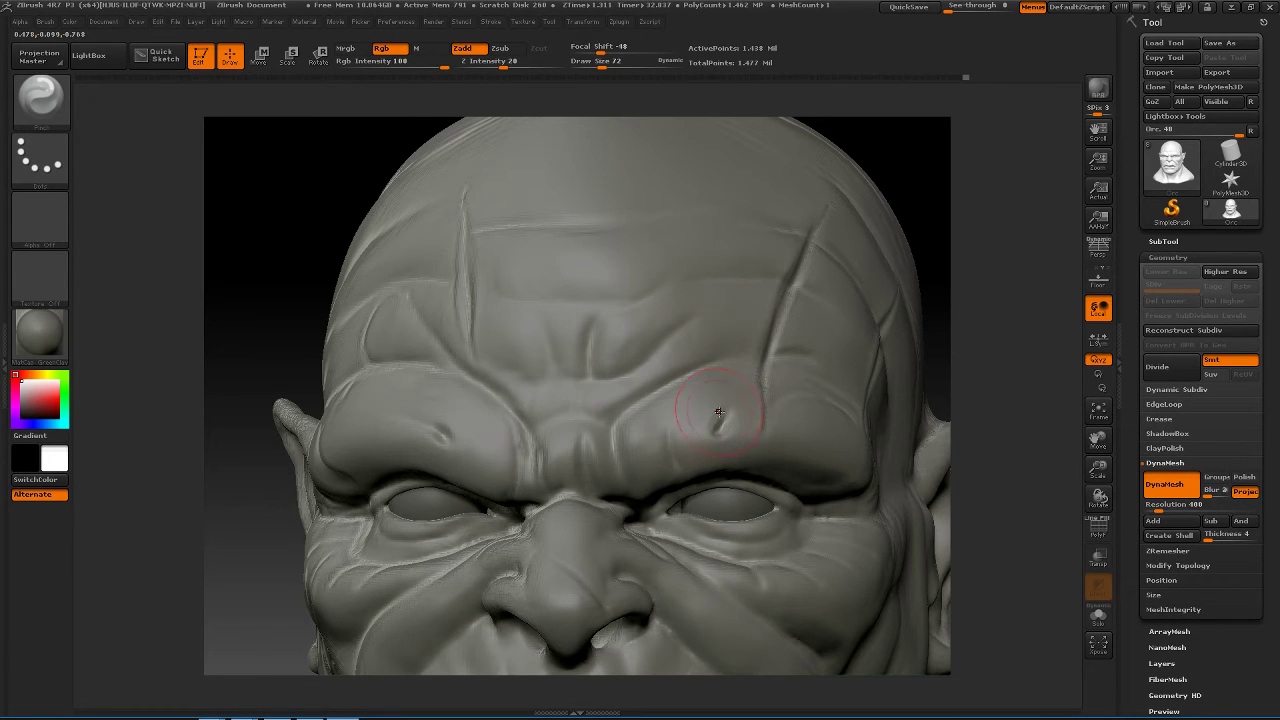
- Add volume around the small left-brow scar with ClayBuildup at draw size 59 and smooth its surroundings
{"action": "key", "text": "b"}
{"action": "key", "text": "c"}
{"action": "key", "text": "b"}
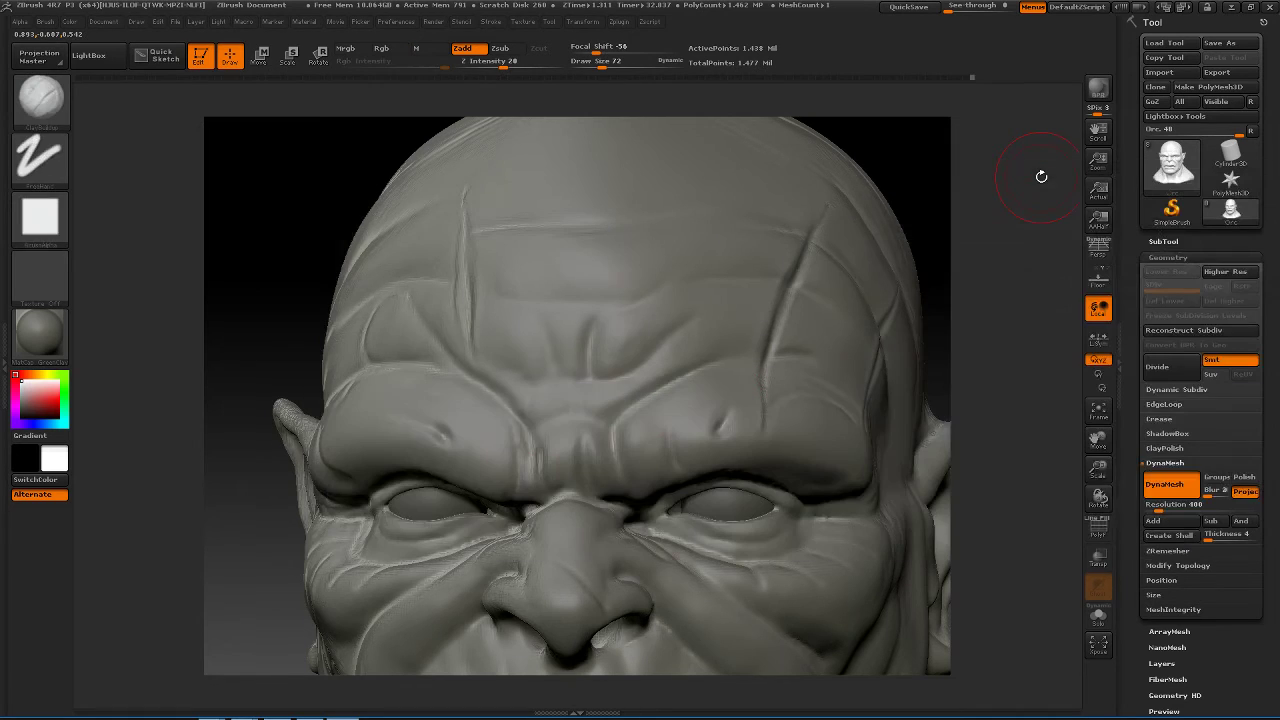
{"action": "left_click_drag", "start_coordinate": [1007, 358], "coordinate": [974, 347]}
{"action": "key", "text": "space"}
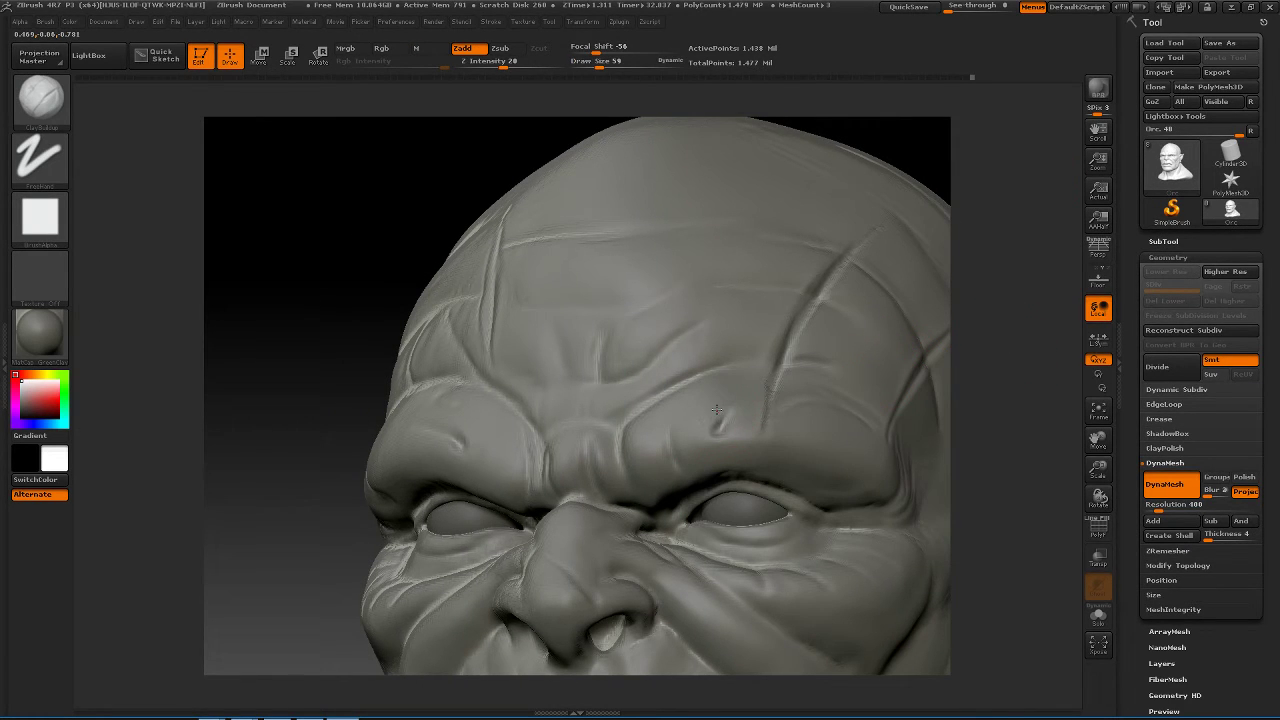
{"action": "key", "text": "shift"}
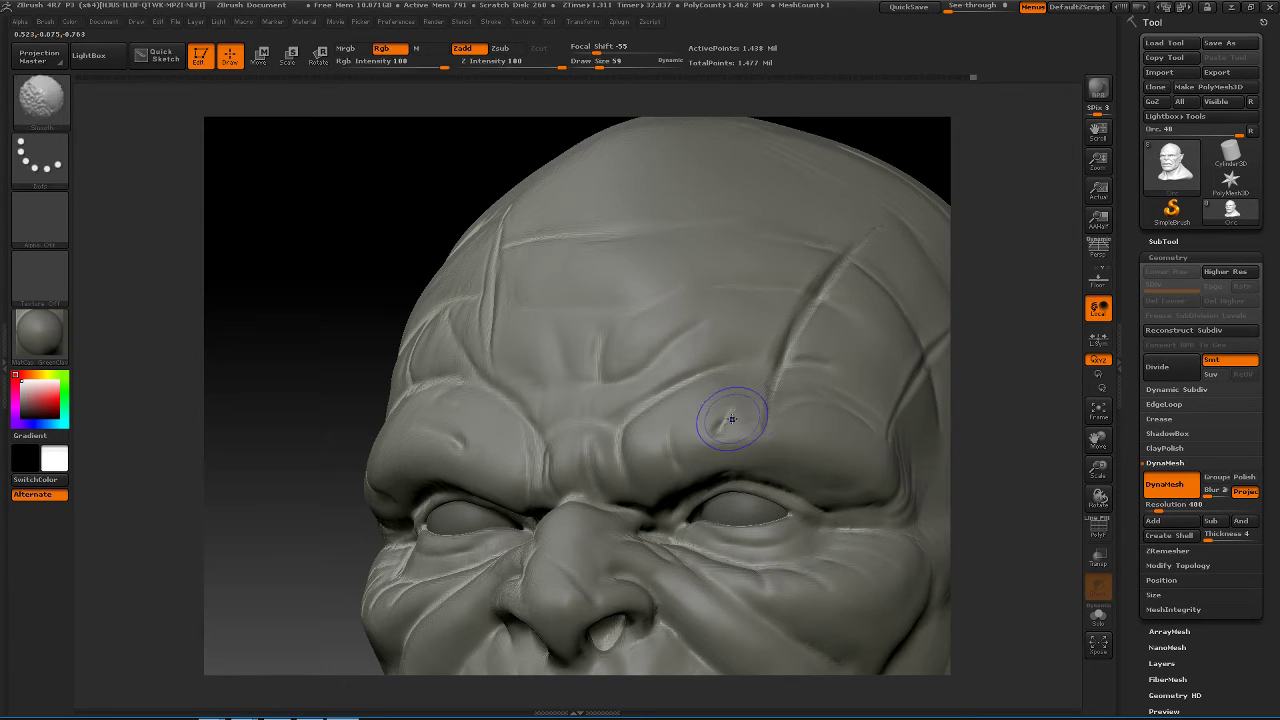
{"action": "left_click_drag", "start_coordinate": [964, 402], "coordinate": [1000, 436]}
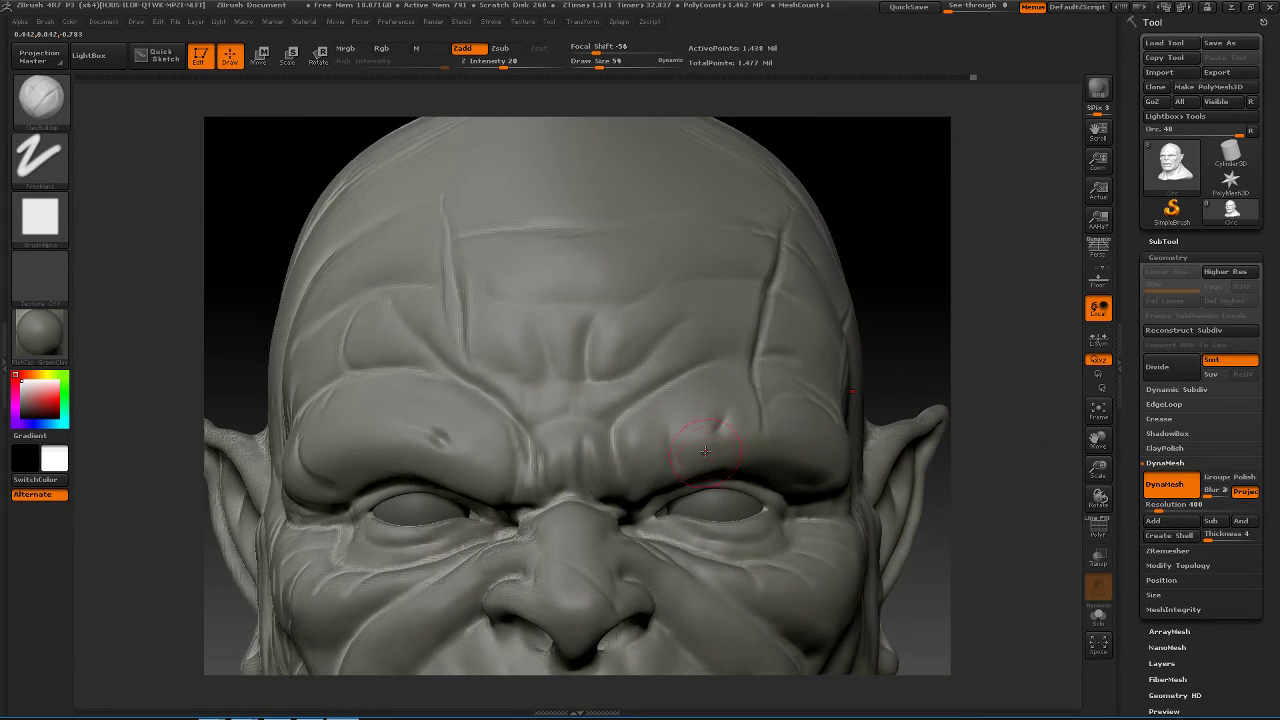
- Smooth the left brow beneath the small scar and build up its subtle folds with ClayBuildup at draw size 39
{"action": "left_click_drag", "start_coordinate": [710, 451], "coordinate": [814, 417], "text": "shift"}
{"action": "key", "text": "space"}
{"action": "left_click_drag", "start_coordinate": [797, 376], "coordinate": [785, 377]}
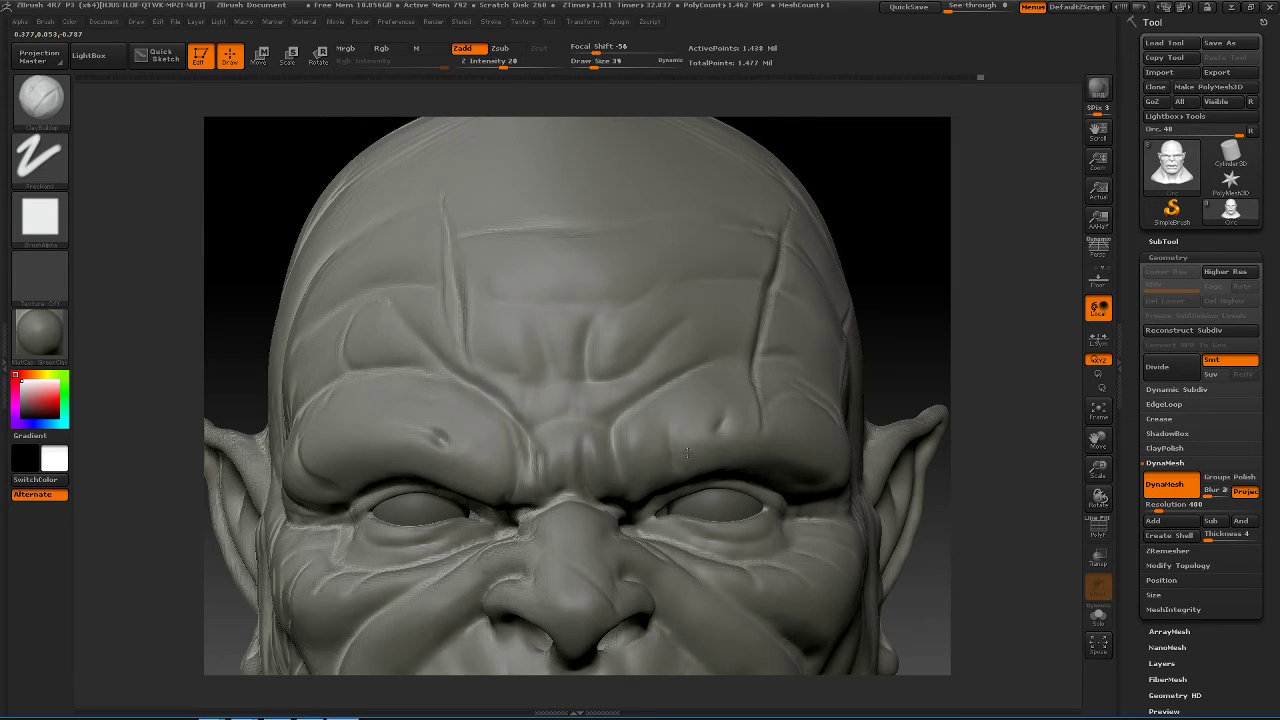
{"action": "left_click_drag", "start_coordinate": [689, 426], "coordinate": [684, 455], "text": "shift"}
{"action": "key", "text": "shift"}
- Refine and smooth the inner part of the orc's left brow above the eye
{"action": "mouse_move", "coordinate": [1031, 350]}
{"action": "left_mouse_down"}
{"action": "mouse_move", "coordinate": [947, 330]}
{"action": "mouse_move", "coordinate": [900, 345]}
{"action": "left_mouse_up"}
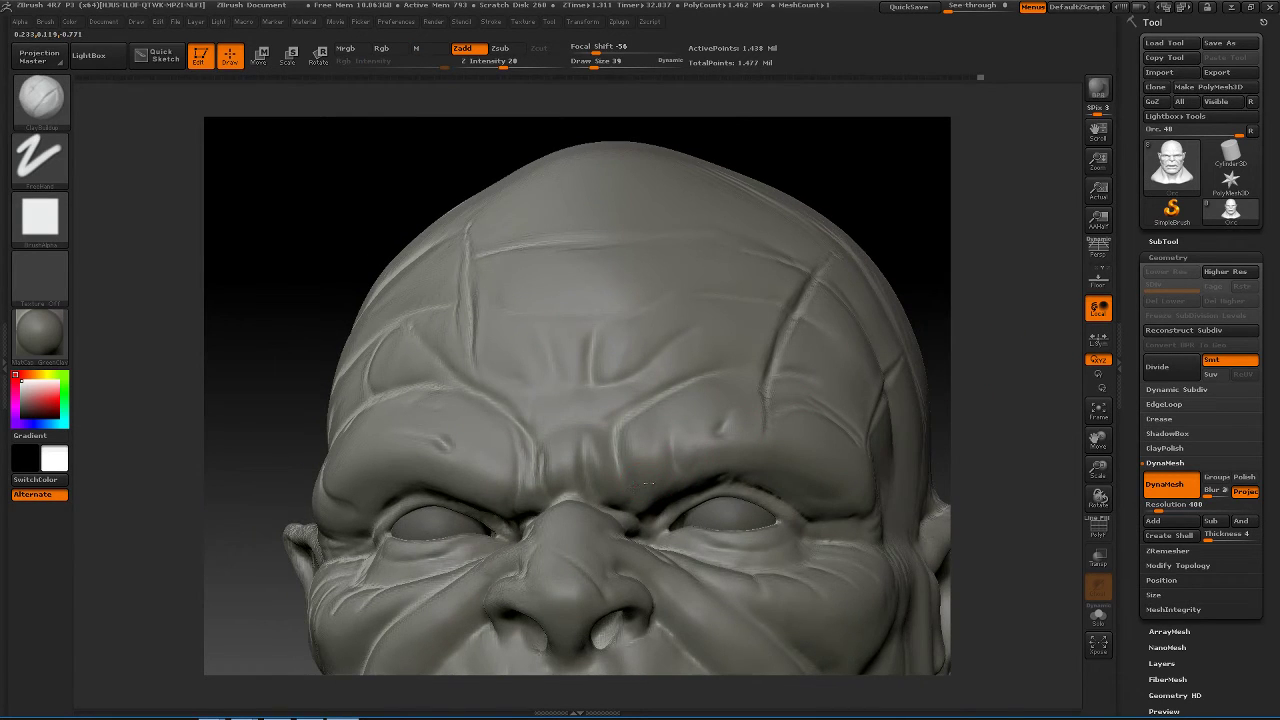
{"action": "key", "text": "shift"}
{"action": "key", "text": "shift"}
{"action": "key", "text": "shift"}
{"action": "key", "text": "shift"}
{"action": "left_click_drag", "start_coordinate": [937, 300], "coordinate": [787, 407], "text": "alt"}
{"action": "left_click_drag", "start_coordinate": [662, 436], "coordinate": [647, 452], "text": "shift"}
{"action": "mouse_move", "coordinate": [897, 374]}
{"action": "left_mouse_down"}
{"action": "mouse_move", "coordinate": [929, 426]}
{"action": "mouse_move", "coordinate": [880, 400]}
{"action": "left_mouse_up"}
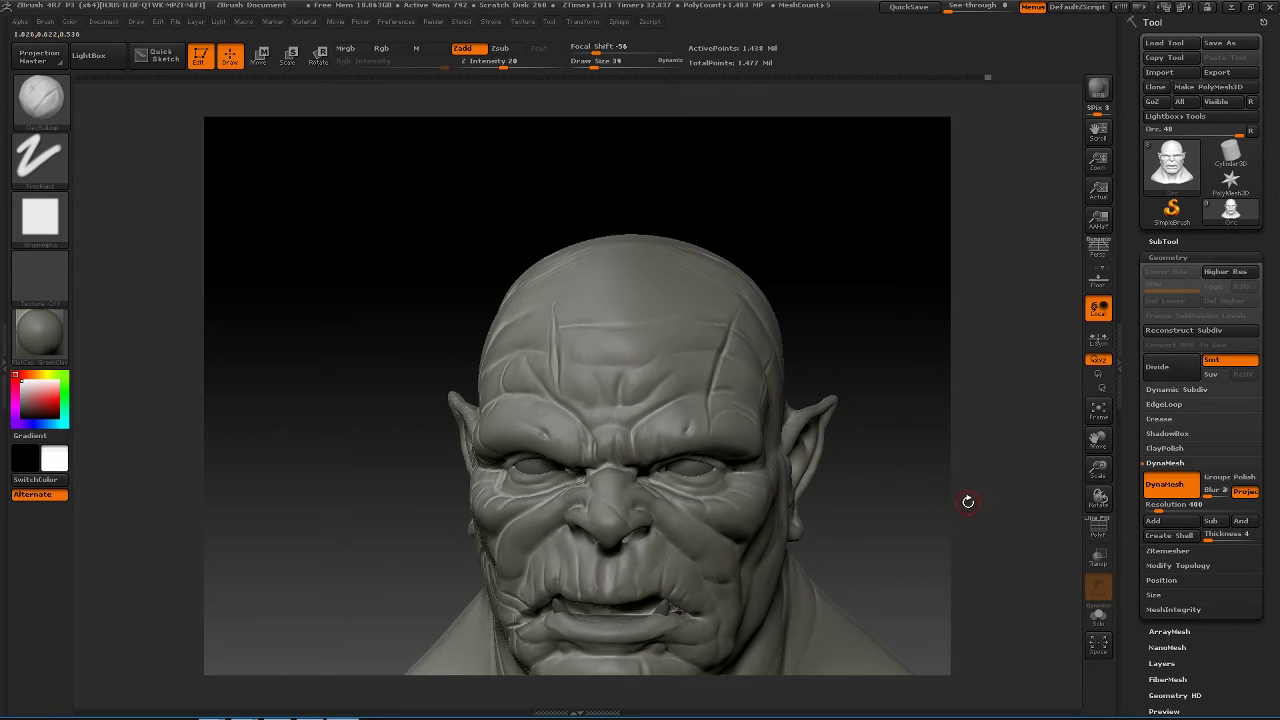
- Build up the large fold across the orc's right cheek with ClayBuildup at draw size 97
{"action": "mouse_move", "coordinate": [912, 505]}
{"action": "left_mouse_down", "text": "alt"}
{"action": "mouse_move", "coordinate": [897, 431]}
{"action": "mouse_move", "coordinate": [912, 464]}
{"action": "mouse_move", "coordinate": [976, 462]}
{"action": "left_mouse_up", "text": "alt"}
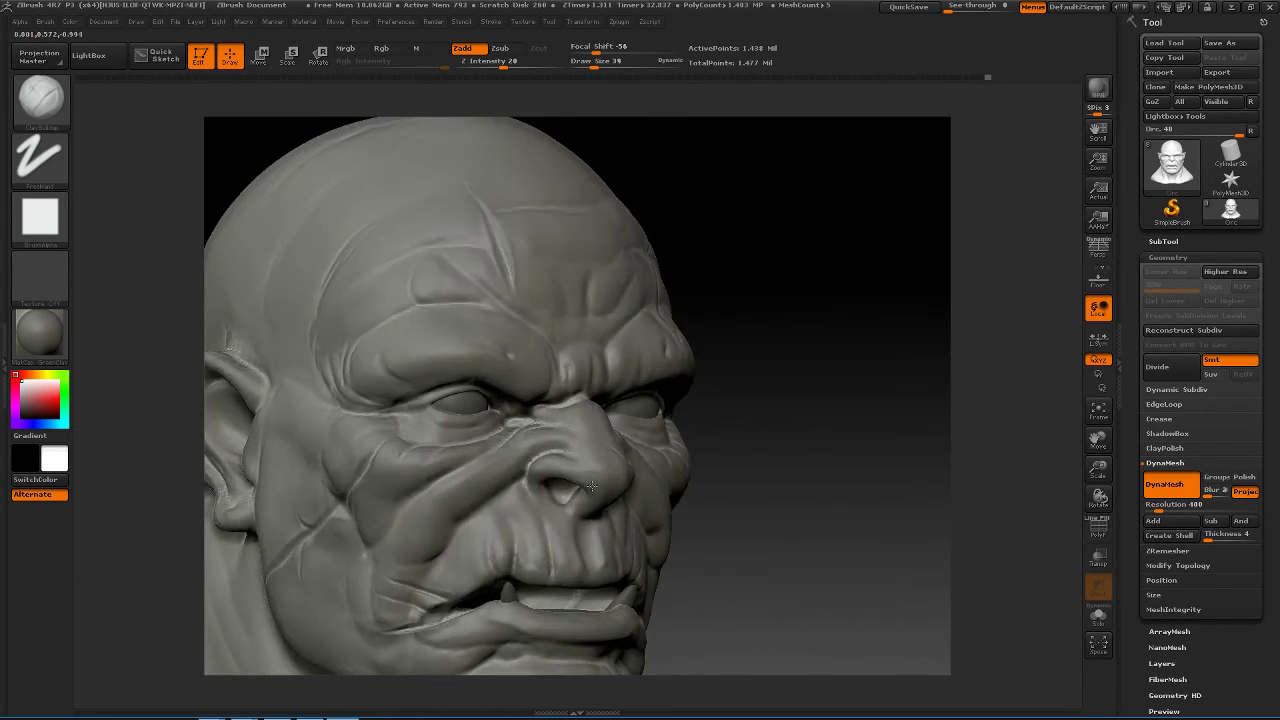
{"action": "key", "text": "space"}
{"action": "left_click_drag", "start_coordinate": [541, 490], "coordinate": [553, 490]}
{"action": "left_click_drag", "start_coordinate": [820, 410], "coordinate": [423, 520]}
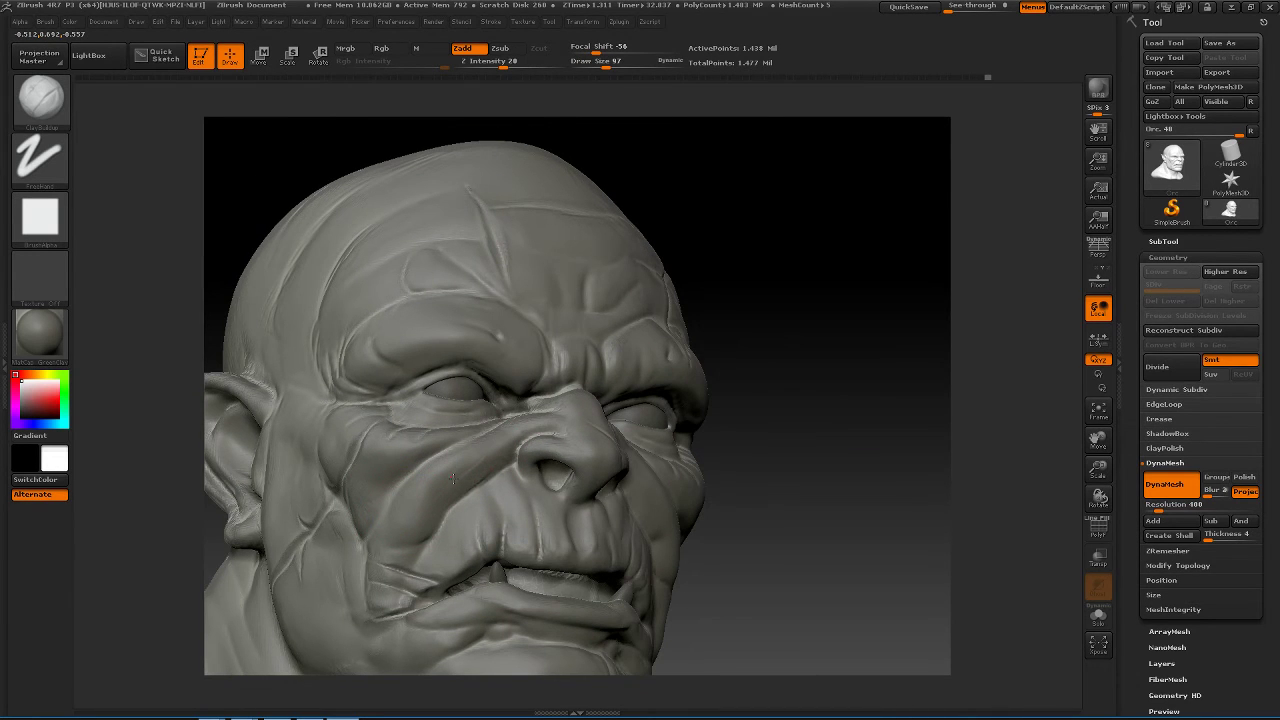
{"action": "mouse_move", "coordinate": [465, 486]}
{"action": "left_mouse_down"}
{"action": "mouse_move", "coordinate": [476, 492]}
{"action": "mouse_move", "coordinate": [420, 491]}
{"action": "mouse_move", "coordinate": [410, 508]}
{"action": "left_mouse_up"}
{"action": "mouse_move", "coordinate": [762, 458]}
{"action": "left_mouse_down"}
{"action": "mouse_move", "coordinate": [831, 446]}
{"action": "mouse_move", "coordinate": [761, 443]}
{"action": "mouse_move", "coordinate": [834, 423]}
{"action": "mouse_move", "coordinate": [663, 451]}
{"action": "mouse_move", "coordinate": [796, 412]}
{"action": "left_mouse_up"}
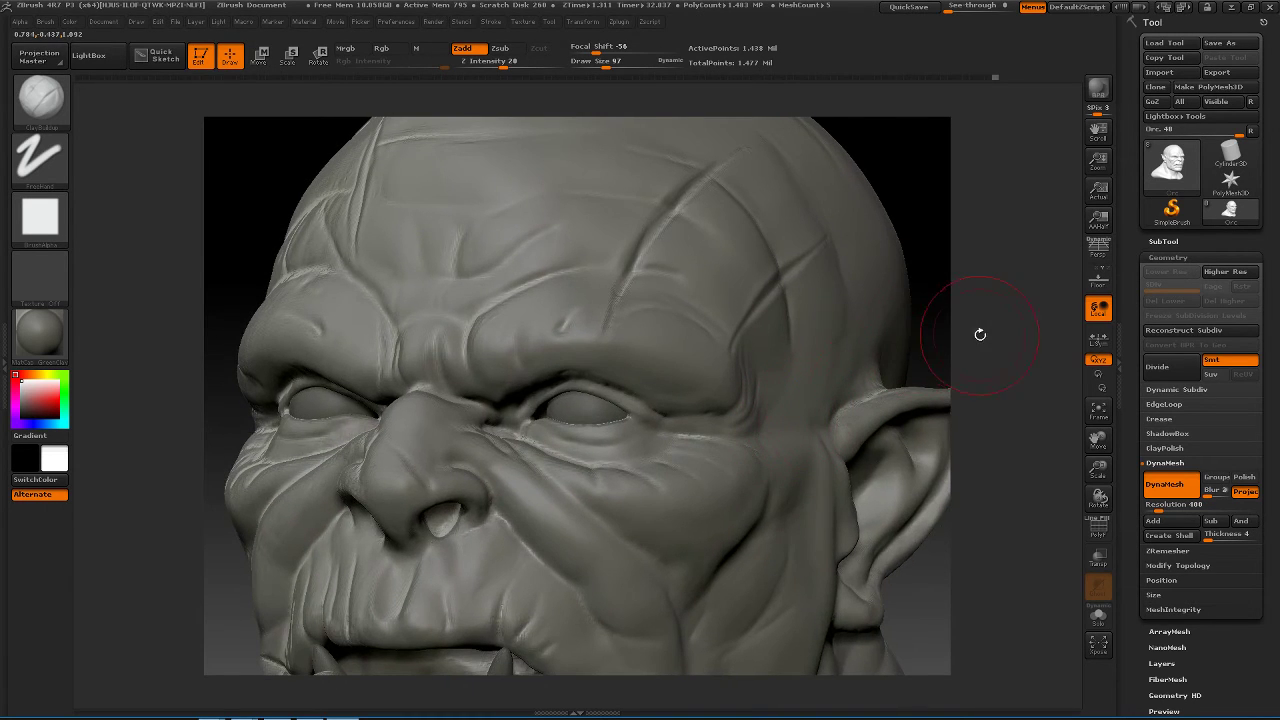
- Carve a deep crease along the top of the orc's left upper eyelid with Dam_Standard at draw size 72
{"action": "mouse_move", "coordinate": [980, 334]}
{"action": "left_mouse_down"}
{"action": "mouse_move", "coordinate": [978, 272]}
{"action": "mouse_move", "coordinate": [1014, 312]}
{"action": "mouse_move", "coordinate": [976, 330]}
{"action": "mouse_move", "coordinate": [968, 320]}
{"action": "left_mouse_up"}
{"action": "key", "text": "b"}
{"action": "key", "text": "d"}
{"action": "key", "text": "s"}
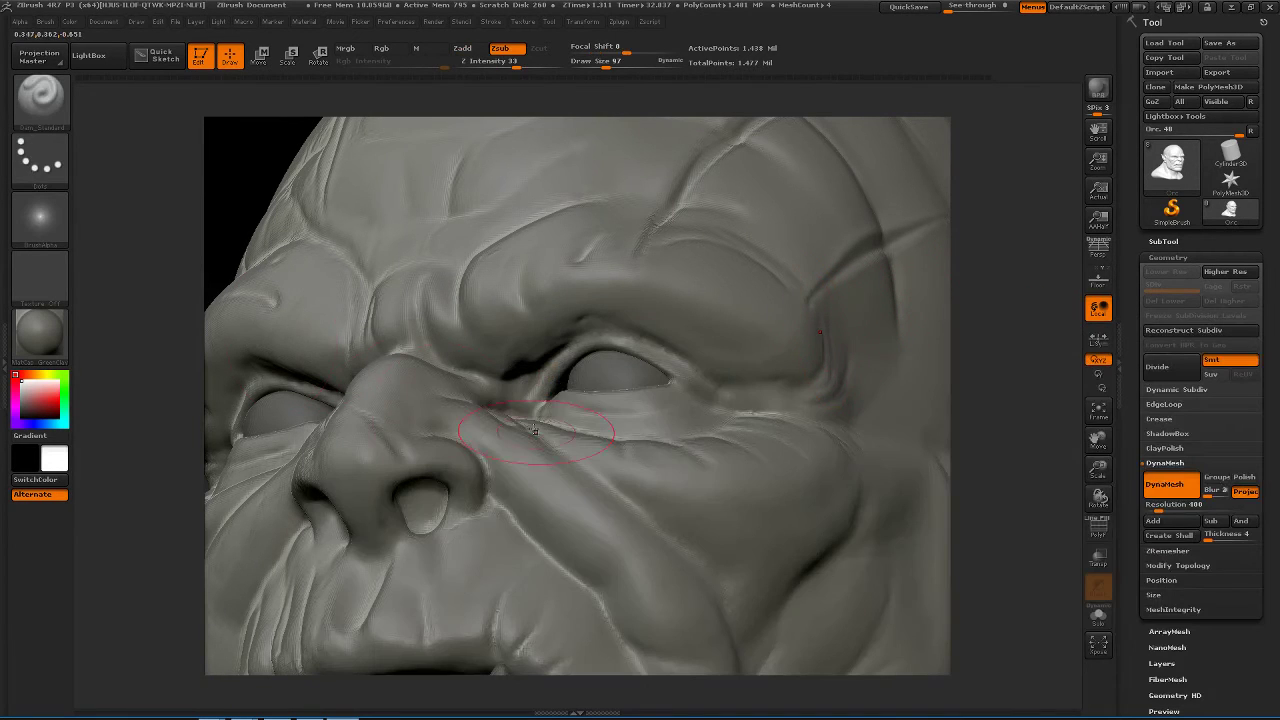
{"action": "key", "text": "space"}
{"action": "left_click_drag", "start_coordinate": [654, 328], "coordinate": [633, 332]}
{"action": "key", "text": "space"}
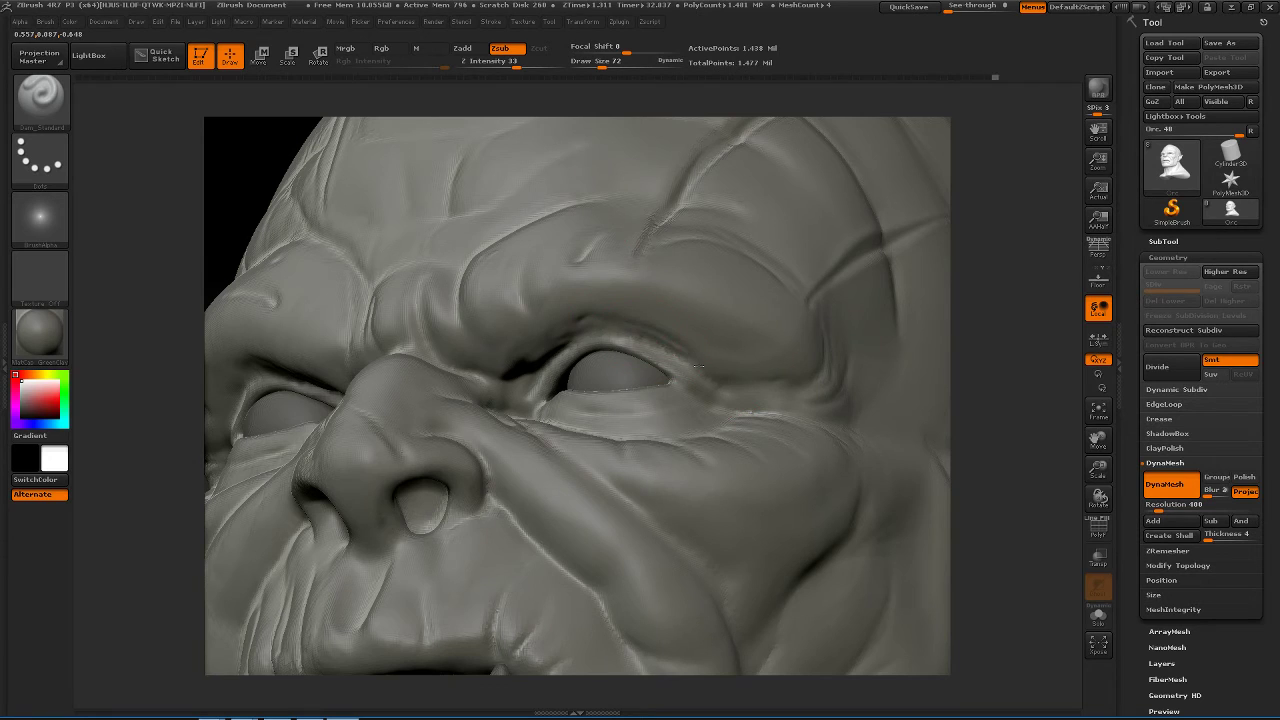
{"action": "left_click_drag", "start_coordinate": [694, 374], "coordinate": [624, 327]}
{"action": "left_click_drag", "start_coordinate": [694, 372], "coordinate": [590, 326]}
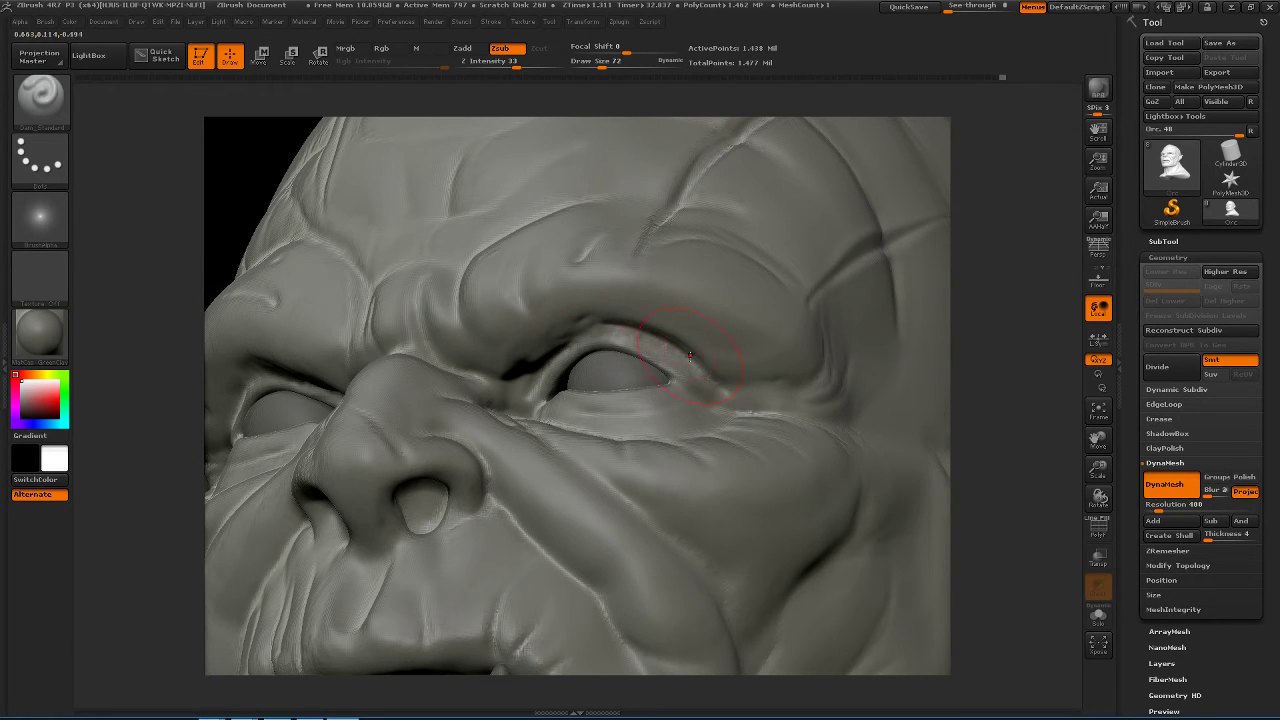
{"action": "left_click_drag", "start_coordinate": [688, 358], "coordinate": [606, 318]}
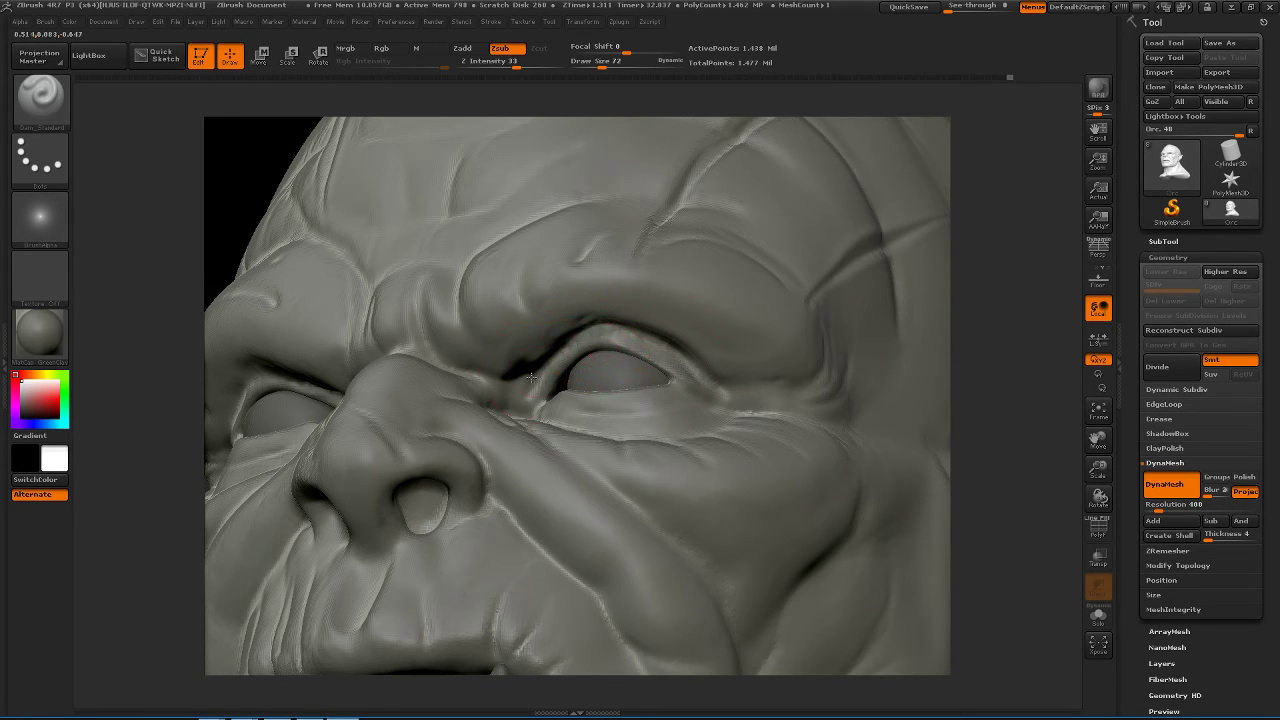
{"action": "left_click_drag", "start_coordinate": [531, 376], "coordinate": [570, 345]}
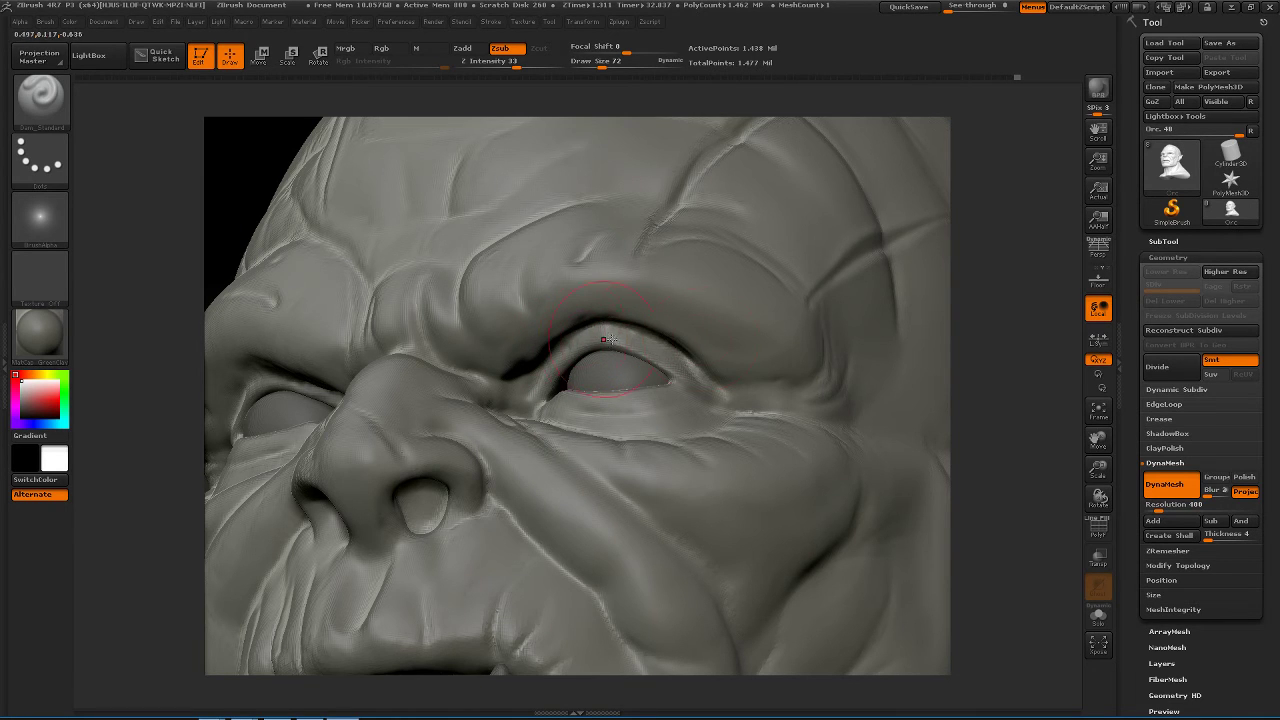
- Sharpen the left upper eyelid's fold from the inner to the outer corner with Dam_Standard at draw size 53
{"action": "mouse_move", "coordinate": [986, 340]}
{"action": "left_mouse_down"}
{"action": "mouse_move", "coordinate": [1014, 330]}
{"action": "mouse_move", "coordinate": [764, 220]}
{"action": "left_mouse_up"}
{"action": "key", "text": "space"}
{"action": "mouse_move", "coordinate": [843, 308]}
{"action": "left_mouse_down"}
{"action": "mouse_move", "coordinate": [843, 294]}
{"action": "mouse_move", "coordinate": [917, 286]}
{"action": "left_mouse_up"}
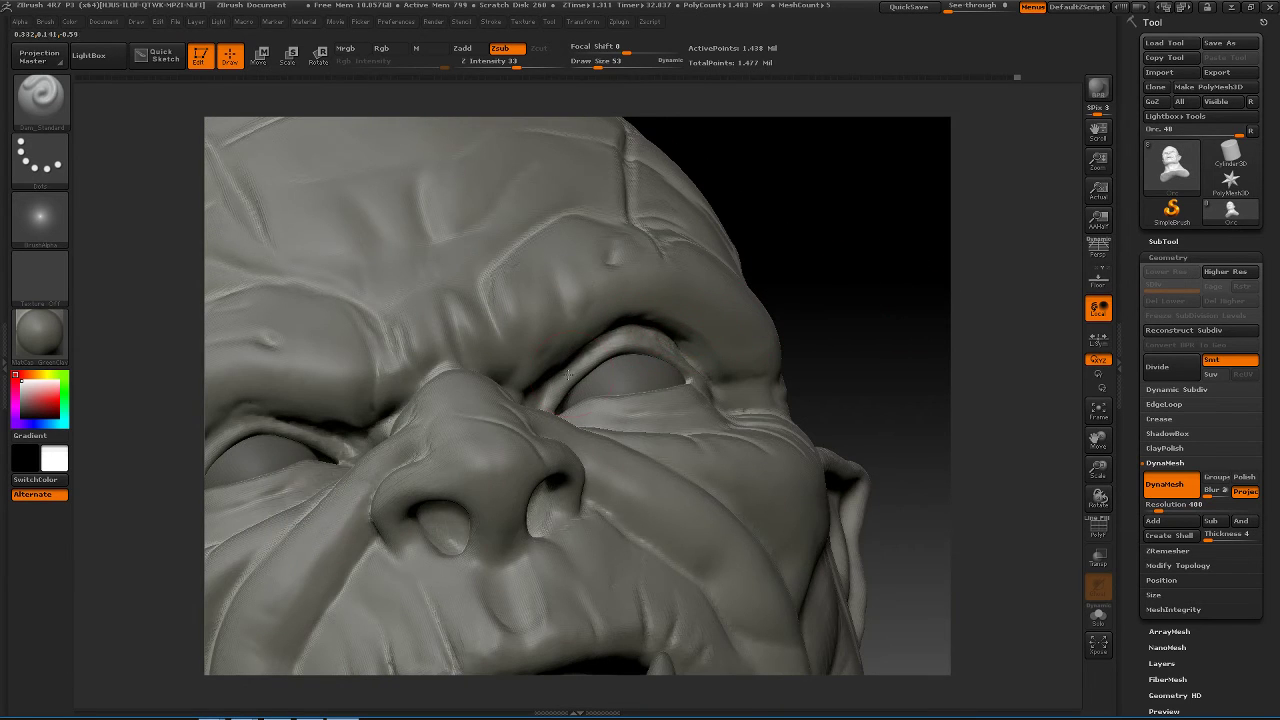
{"action": "left_click_drag", "start_coordinate": [641, 333], "coordinate": [598, 342]}
{"action": "mouse_move", "coordinate": [911, 337]}
{"action": "left_mouse_down"}
{"action": "mouse_move", "coordinate": [636, 343]}
{"action": "mouse_move", "coordinate": [690, 351]}
{"action": "left_mouse_up"}
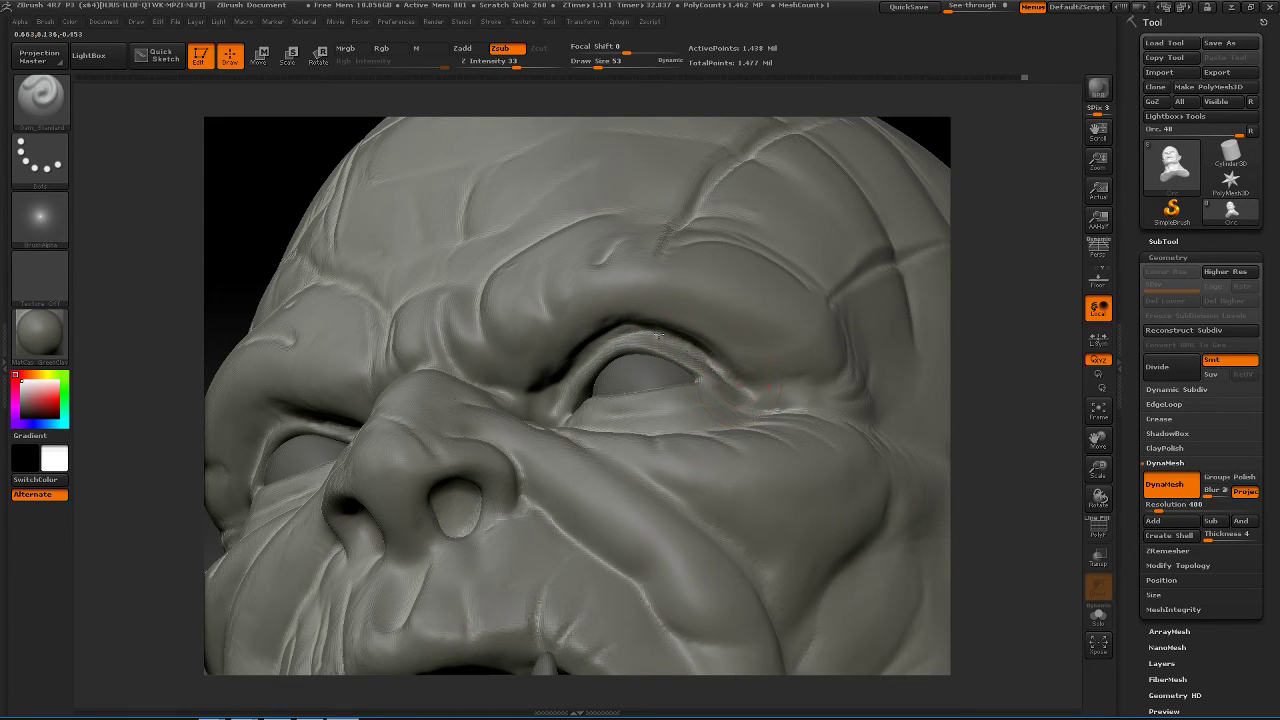
{"action": "left_click_drag", "start_coordinate": [581, 372], "coordinate": [728, 331]}
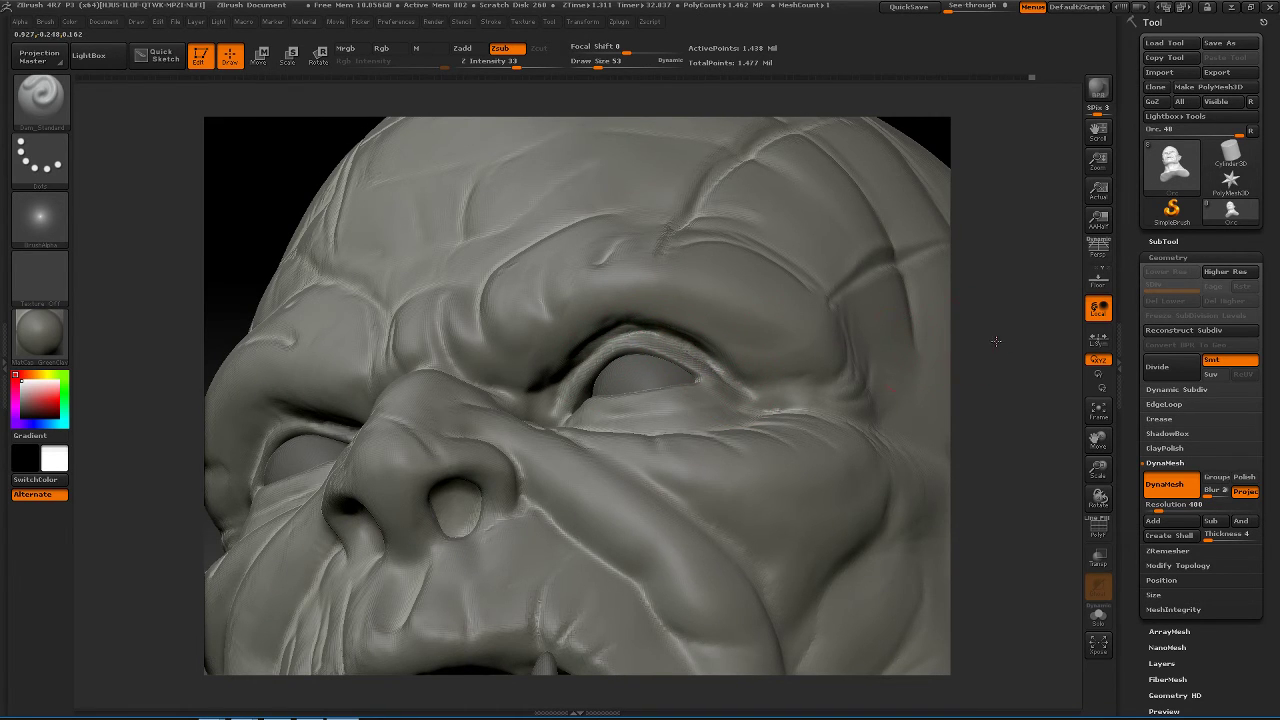
- Mask the area below the left eye, reshape the upper eyelid with the Move brush at draw size 89, and clear the mask
{"action": "mouse_move", "coordinate": [996, 341]}
{"action": "left_mouse_down"}
{"action": "mouse_move", "coordinate": [931, 373]}
{"action": "mouse_move", "coordinate": [893, 365]}
{"action": "left_mouse_up"}
{"action": "key", "text": "b"}
{"action": "key", "text": "m"}
{"action": "key", "text": "v"}
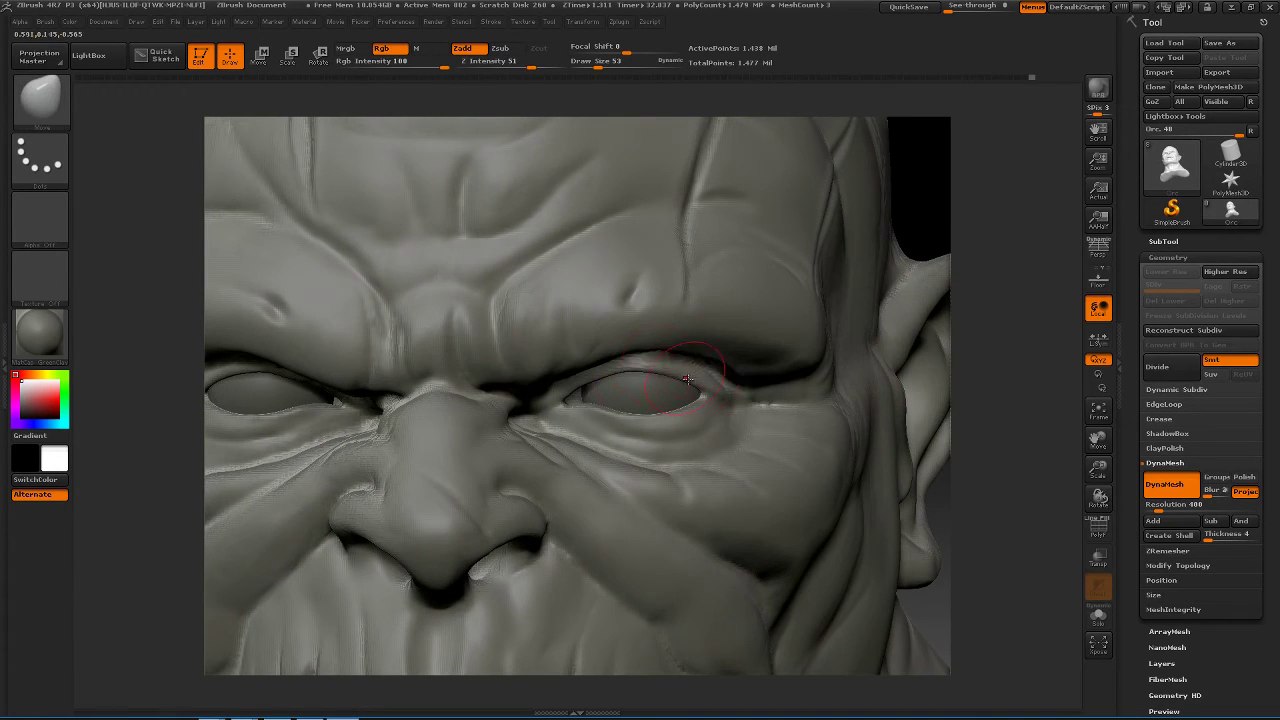
{"action": "key", "text": "space"}
{"action": "left_click_drag", "start_coordinate": [688, 383], "coordinate": [697, 384]}
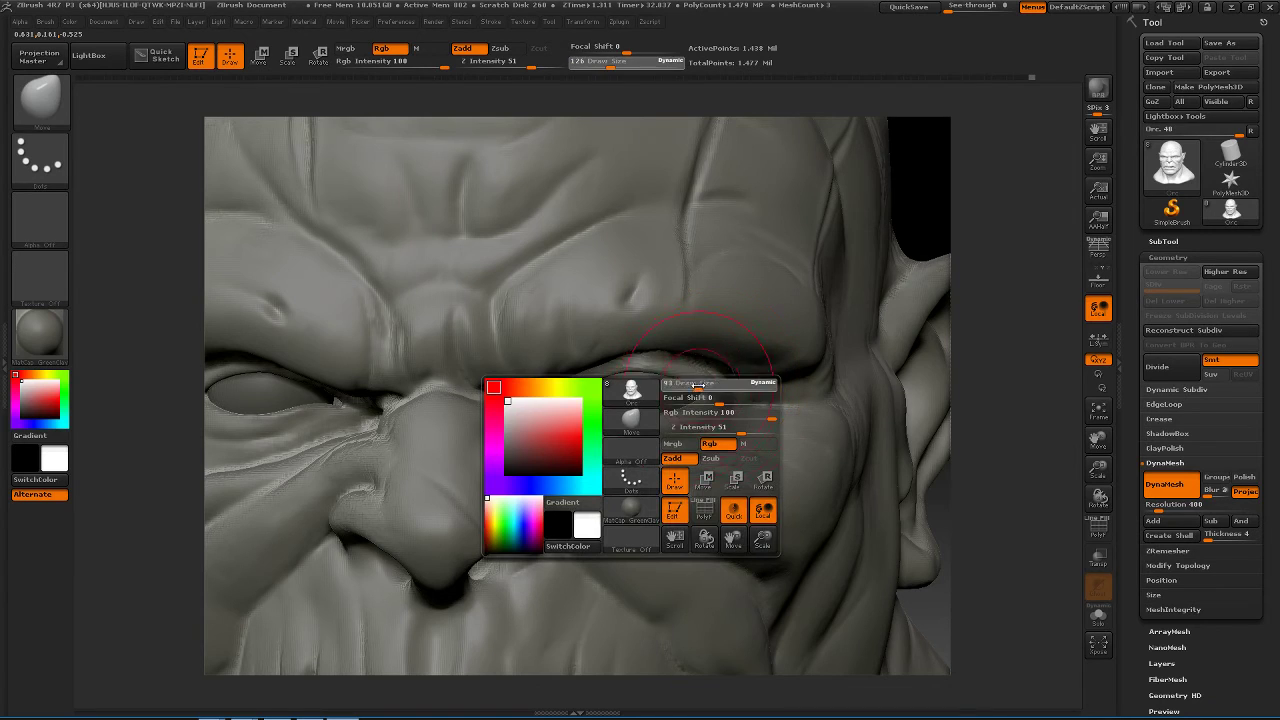
{"action": "mouse_move", "coordinate": [540, 420]}
{"action": "left_mouse_down", "text": "ctrl"}
{"action": "mouse_move", "coordinate": [705, 397]}
{"action": "mouse_move", "coordinate": [543, 405]}
{"action": "left_mouse_up", "text": "ctrl"}
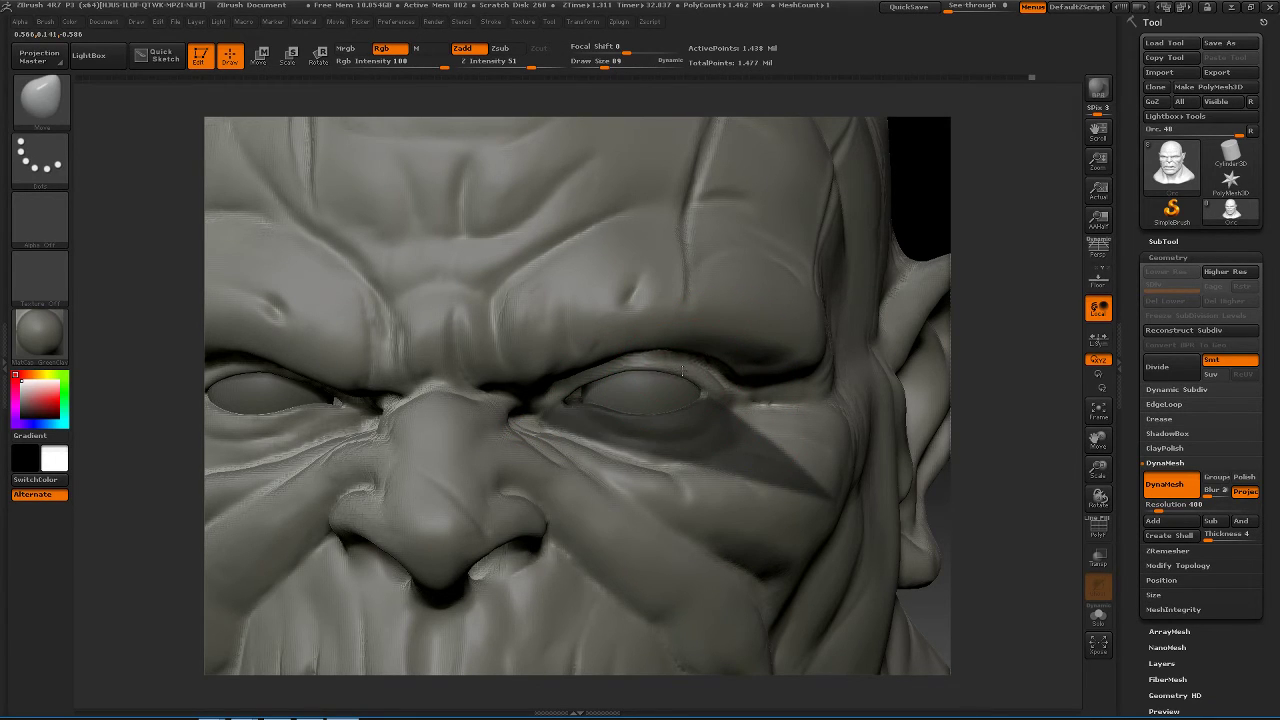
{"action": "mouse_move", "coordinate": [610, 376]}
{"action": "left_mouse_down"}
{"action": "mouse_move", "coordinate": [594, 384]}
{"action": "mouse_move", "coordinate": [658, 367]}
{"action": "mouse_move", "coordinate": [745, 396]}
{"action": "left_mouse_up"}
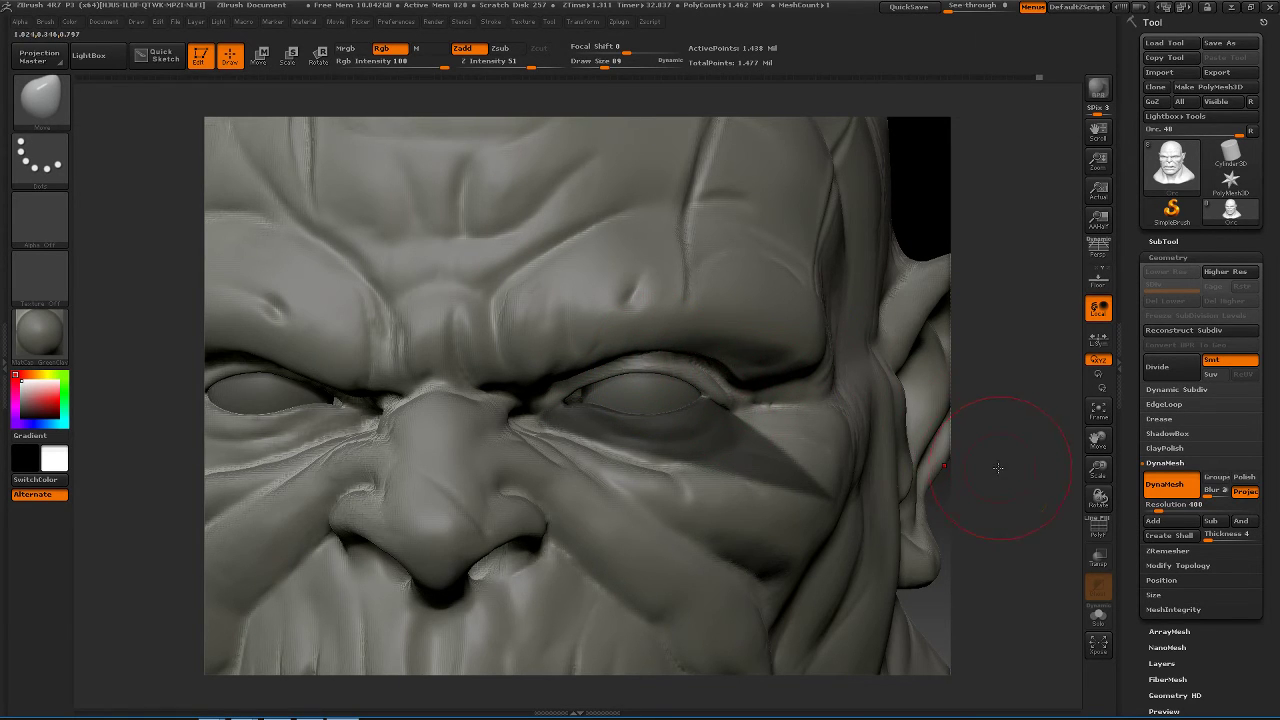
{"action": "left_click_drag", "start_coordinate": [1000, 470], "coordinate": [897, 457]}
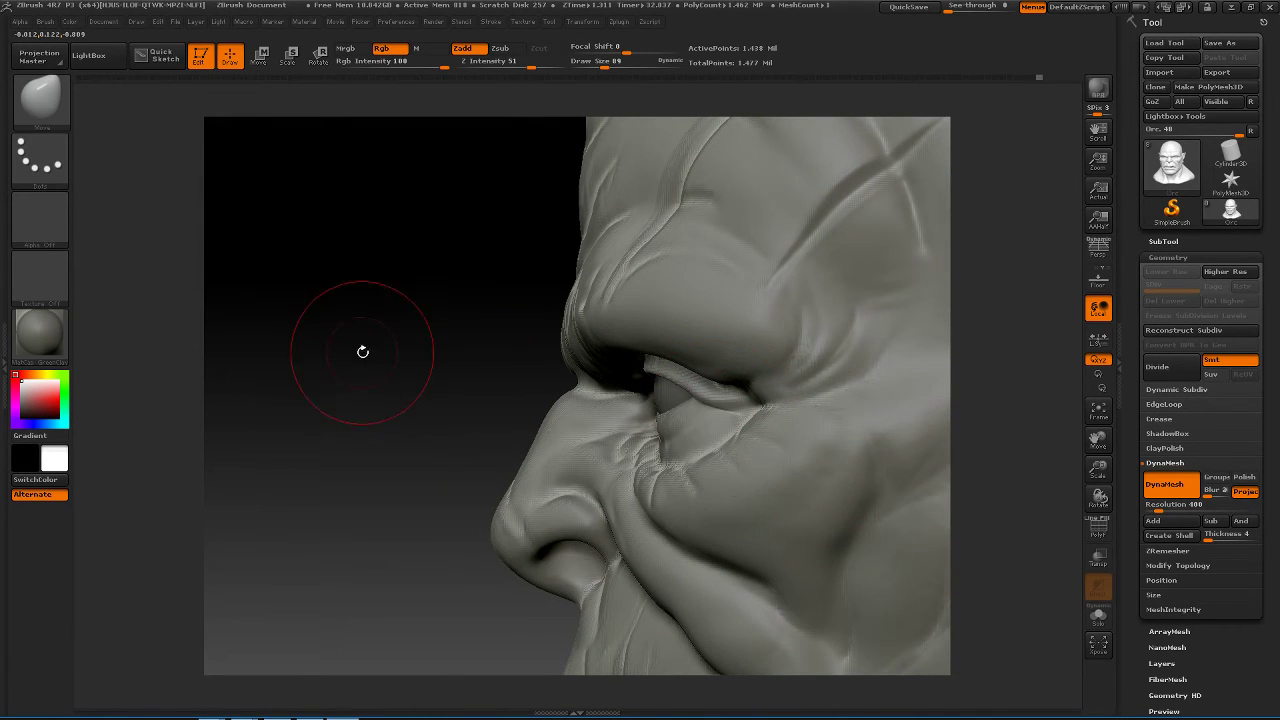
{"action": "left_click_drag", "start_coordinate": [360, 354], "coordinate": [378, 365]}
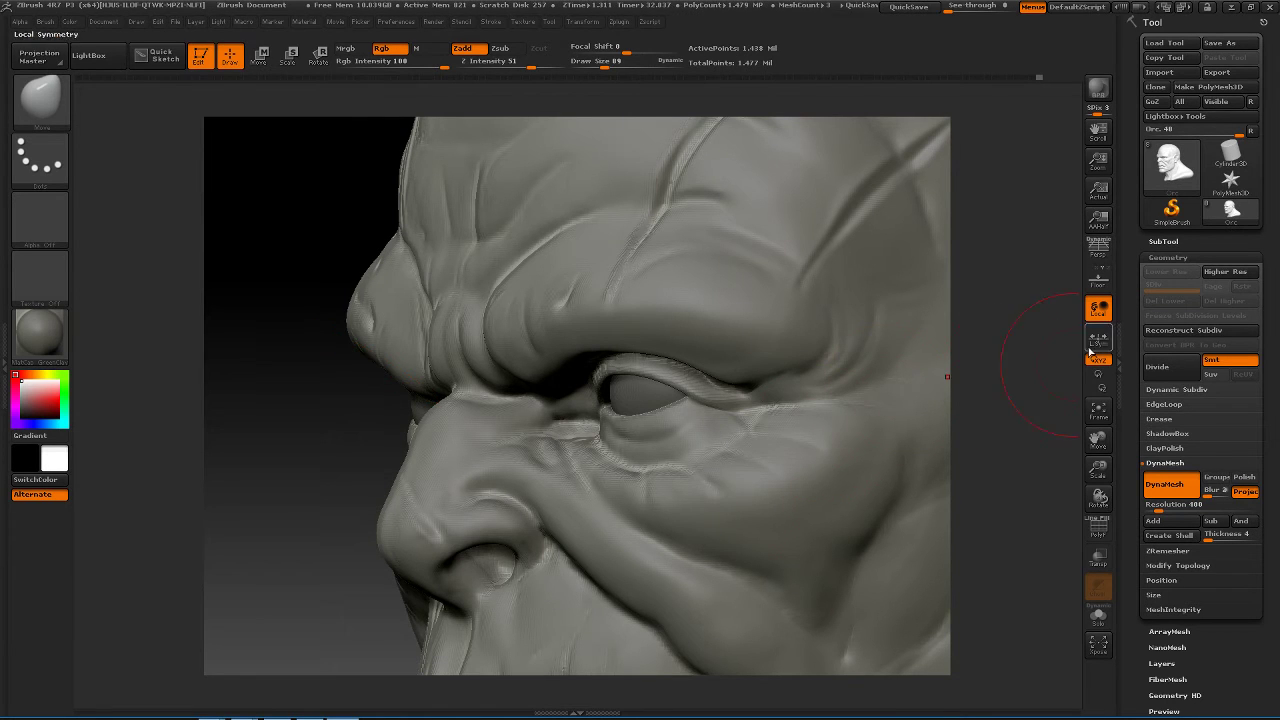
{"action": "left_click_drag", "start_coordinate": [1034, 350], "coordinate": [1014, 278]}
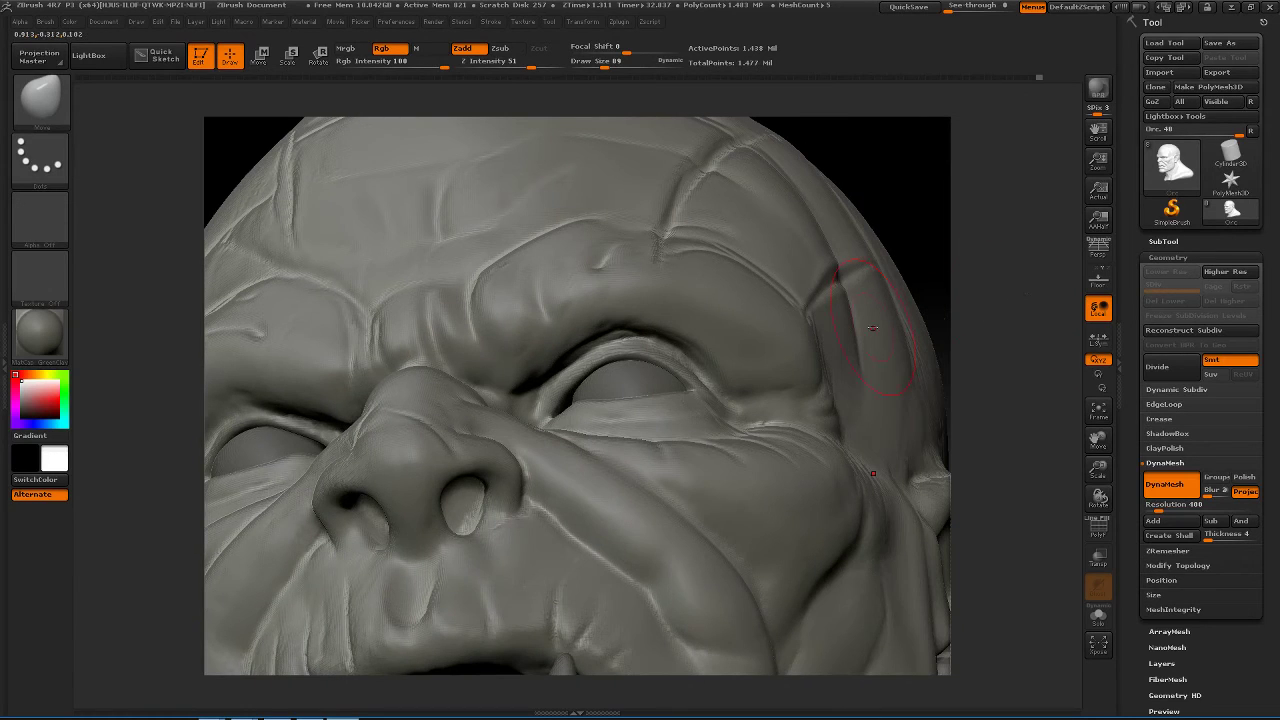
- Build up the outer part of the orc's left upper eyelid with ClayBuildup at draw size 30
{"action": "key", "text": "b"}
{"action": "key", "text": "c"}
{"action": "key", "text": "b"}
{"action": "key", "text": "space"}
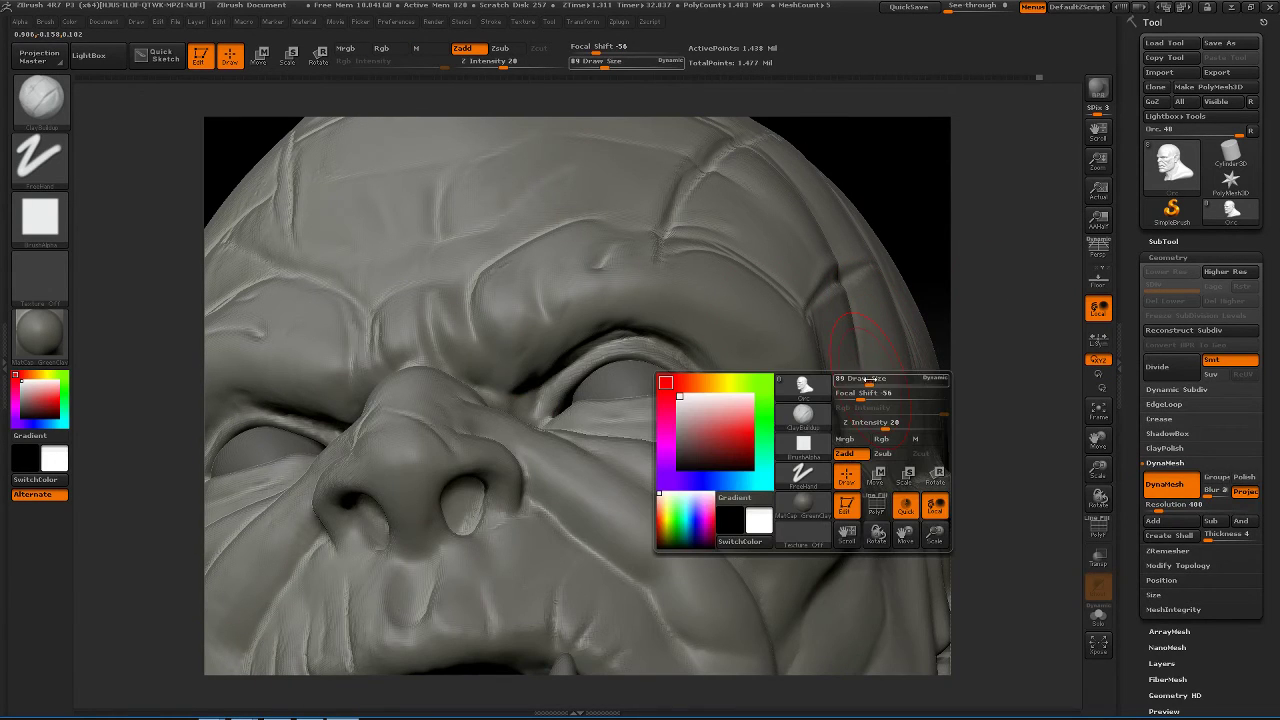
{"action": "left_click_drag", "start_coordinate": [866, 382], "coordinate": [855, 382]}
{"action": "left_click_drag", "start_coordinate": [975, 345], "coordinate": [850, 373]}
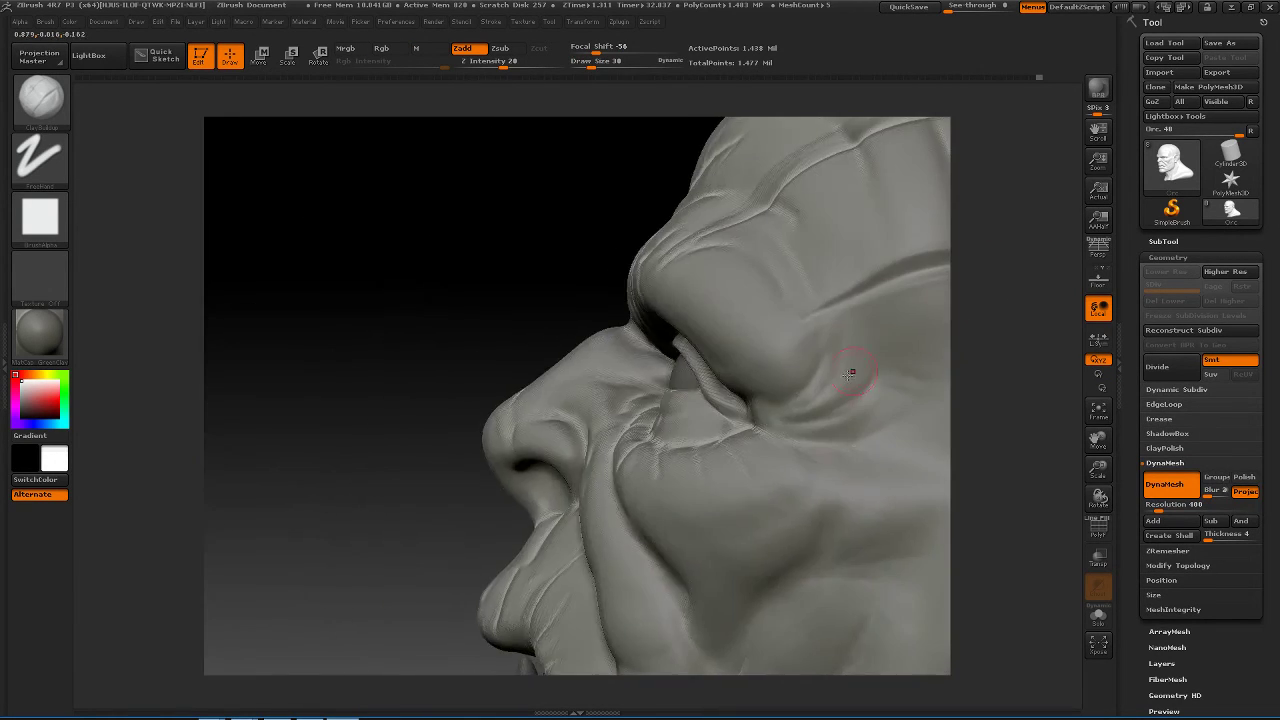
{"action": "left_click_drag", "start_coordinate": [336, 326], "coordinate": [714, 393]}
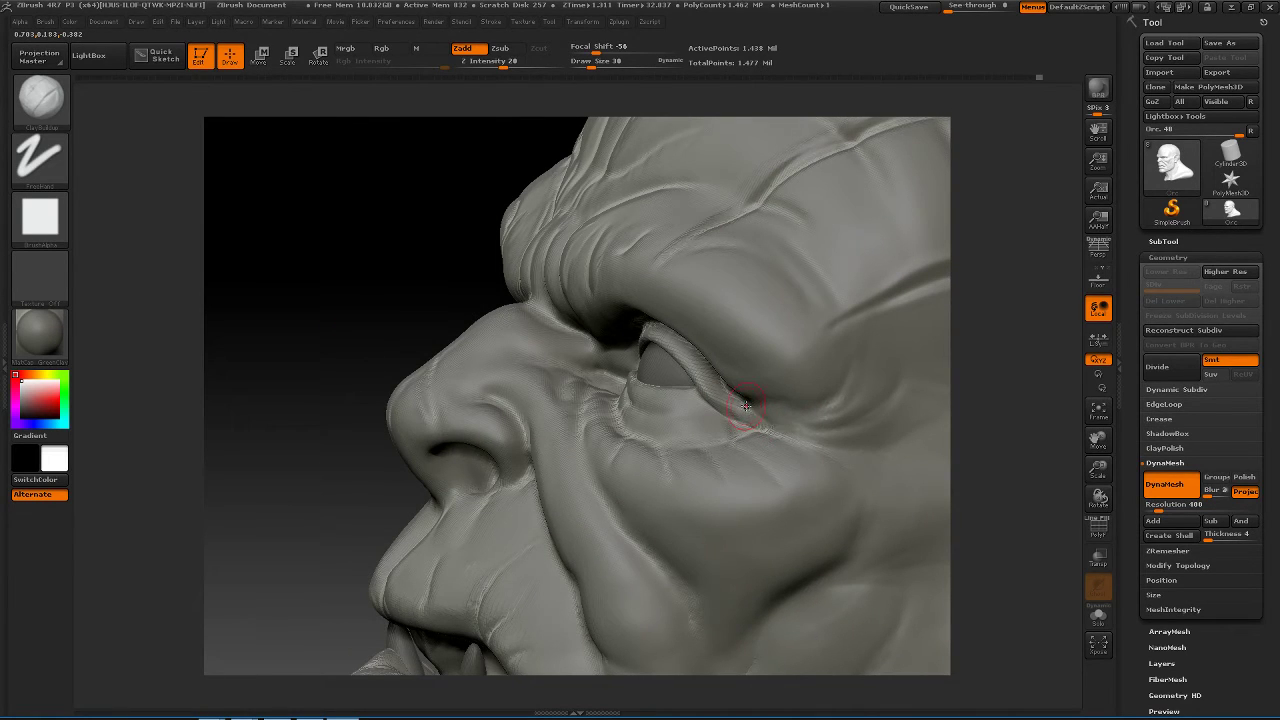
- Carve creases outward from the outer corner of the orc's left eye with Dam_Standard at draw size 30
{"action": "key", "text": "b"}
{"action": "key", "text": "d"}
{"action": "key", "text": "s"}
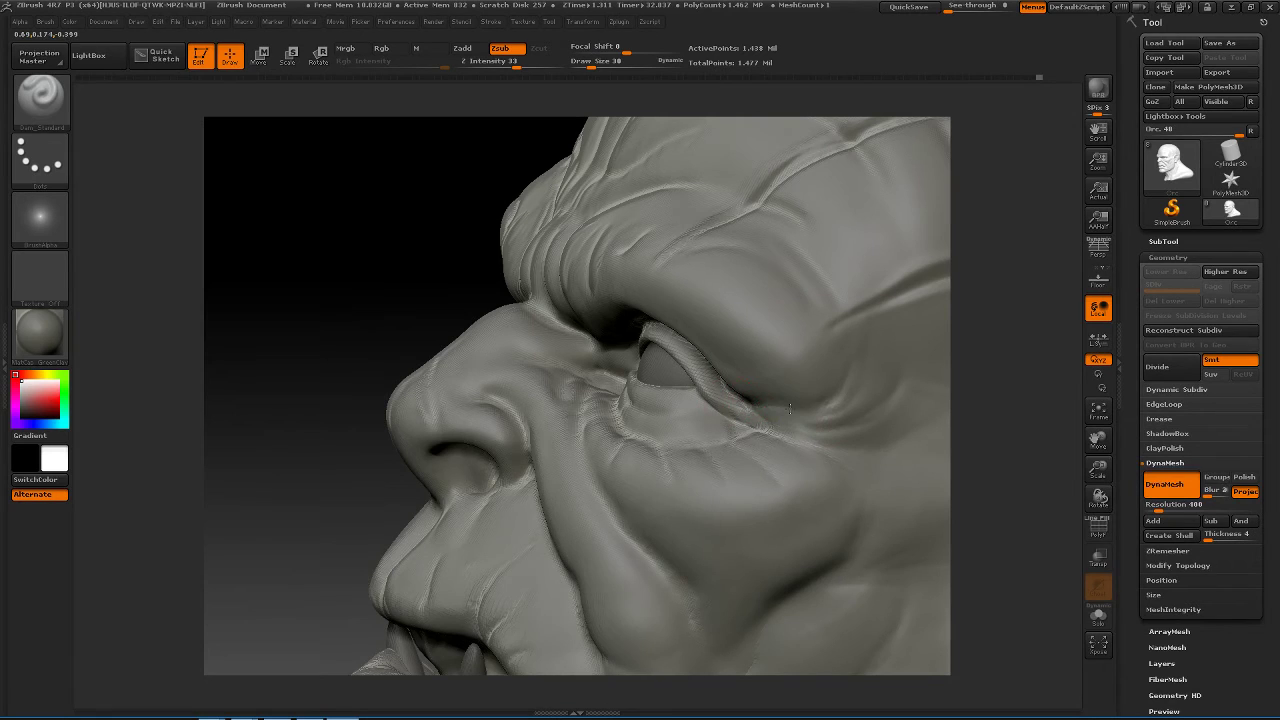
{"action": "left_click_drag", "start_coordinate": [747, 401], "coordinate": [832, 391]}
{"action": "left_click_drag", "start_coordinate": [750, 411], "coordinate": [832, 416]}
- Build up the outer part of the fold above the orc's left eye with ClayBuildup at draw size 72 and smooth it
{"action": "mouse_move", "coordinate": [250, 270]}
{"action": "left_mouse_down"}
{"action": "mouse_move", "coordinate": [270, 284]}
{"action": "mouse_move", "coordinate": [229, 306]}
{"action": "mouse_move", "coordinate": [275, 330]}
{"action": "mouse_move", "coordinate": [270, 269]}
{"action": "mouse_move", "coordinate": [246, 243]}
{"action": "left_mouse_up"}
{"action": "key", "text": "b"}
{"action": "key", "text": "c"}
{"action": "key", "text": "b"}
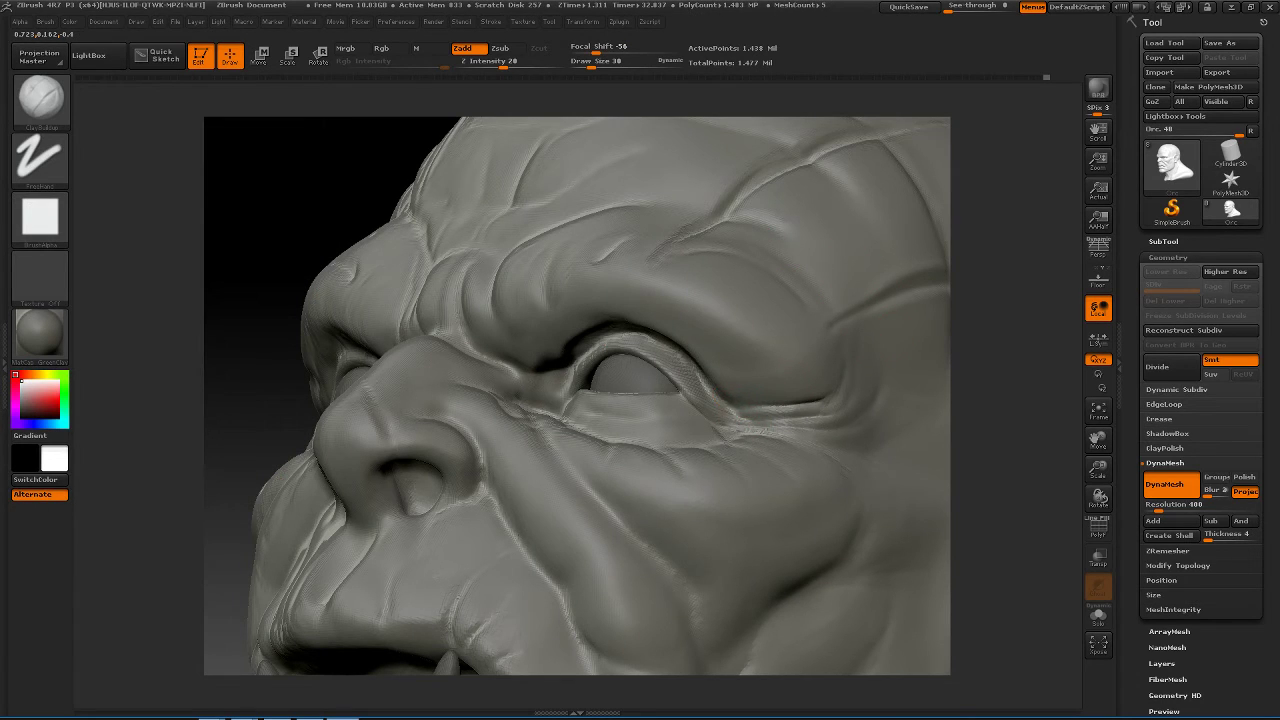
{"action": "key", "text": "space"}
{"action": "left_click_drag", "start_coordinate": [746, 389], "coordinate": [757, 388]}
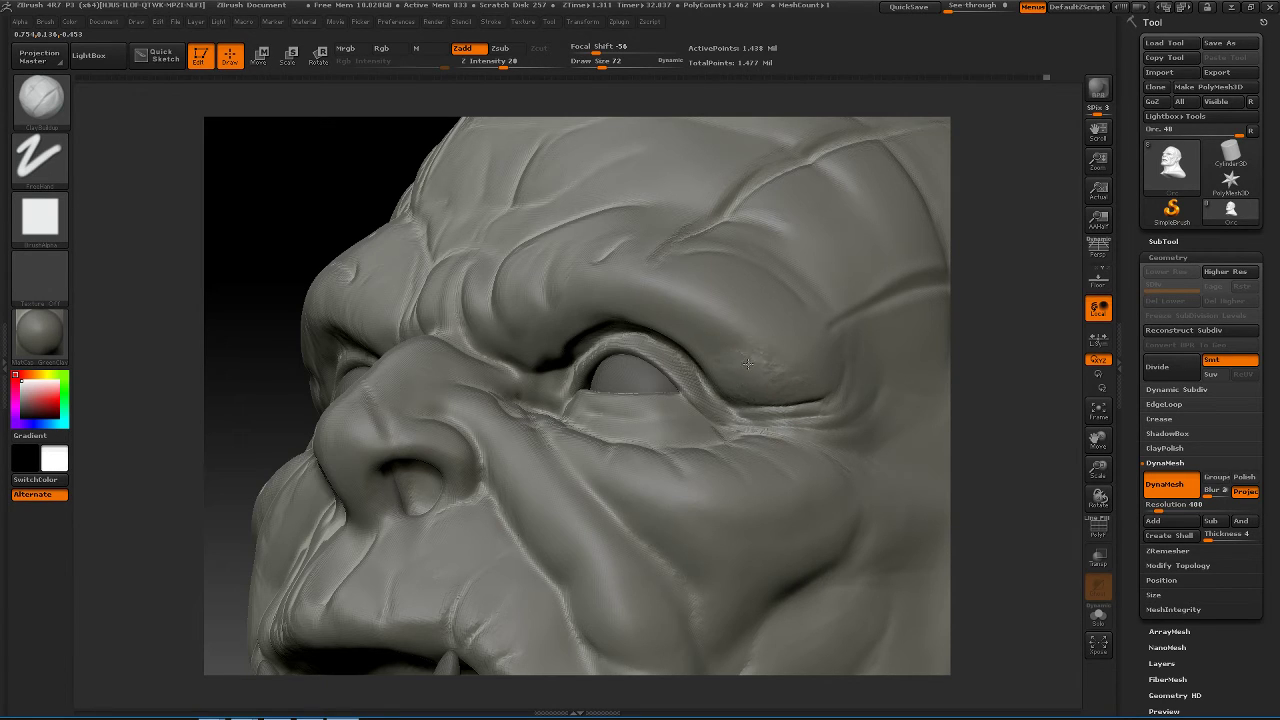
{"action": "key", "text": "shift"}
- Carve a short crease into the brow fold above the left eye's outer half with Dam_Standard at draw size 37 and soften it
{"action": "left_click_drag", "start_coordinate": [995, 333], "coordinate": [876, 316]}
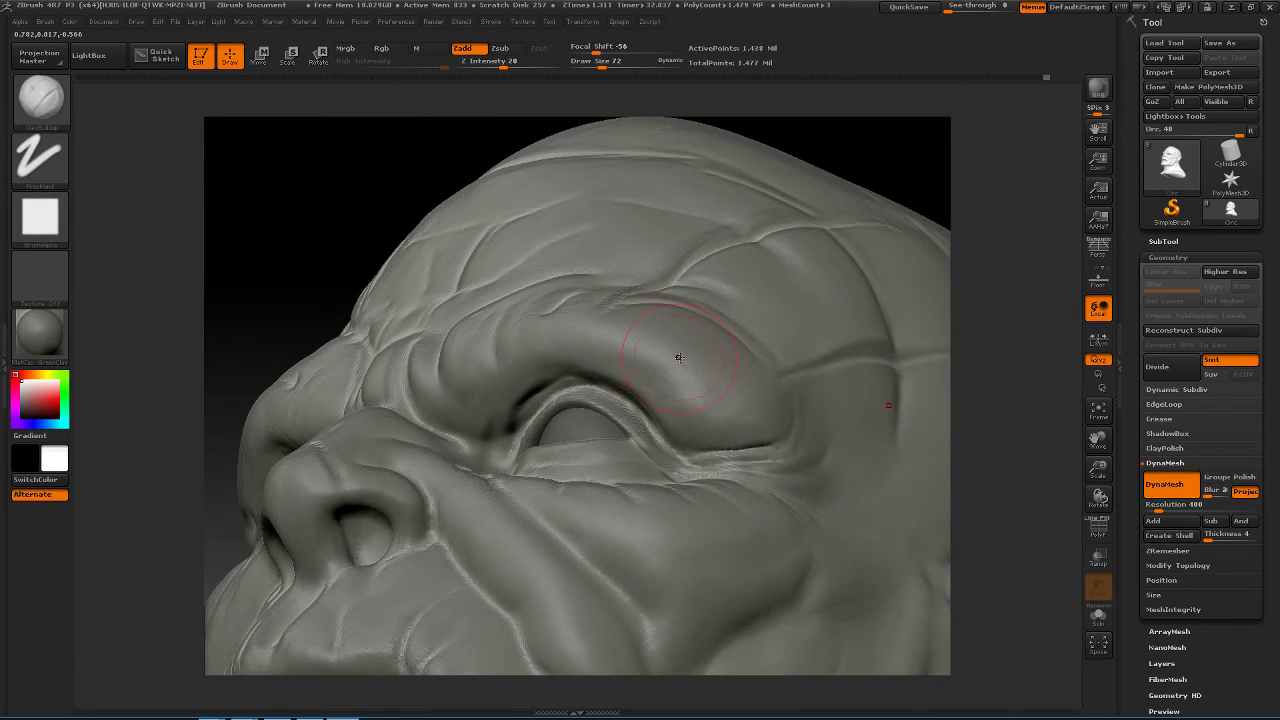
{"action": "key", "text": "space"}
{"action": "left_click_drag", "start_coordinate": [731, 349], "coordinate": [706, 349]}
{"action": "mouse_move", "coordinate": [994, 315]}
{"action": "left_mouse_down"}
{"action": "mouse_move", "coordinate": [1039, 360]}
{"action": "mouse_move", "coordinate": [938, 330]}
{"action": "mouse_move", "coordinate": [919, 277]}
{"action": "left_mouse_up"}
{"action": "key", "text": "b"}
{"action": "key", "text": "d"}
{"action": "key", "text": "s"}
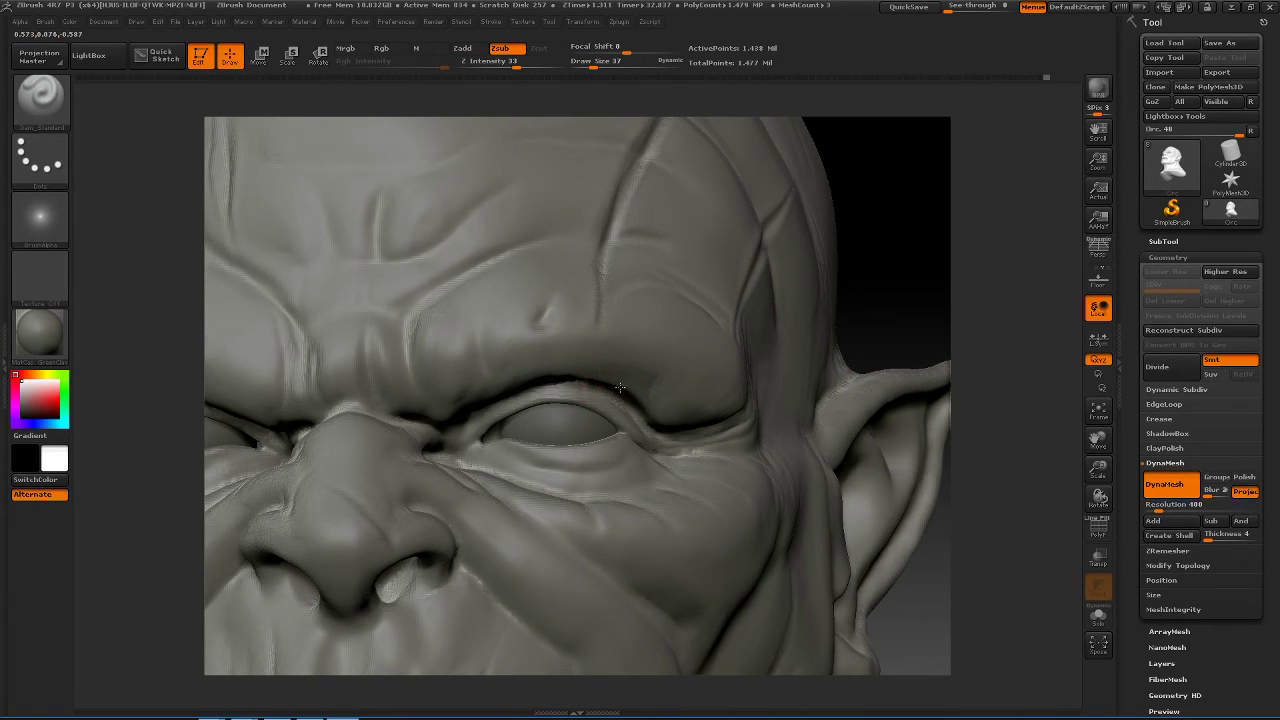
{"action": "mouse_move", "coordinate": [674, 380]}
{"action": "left_mouse_down"}
{"action": "mouse_move", "coordinate": [637, 388]}
{"action": "mouse_move", "coordinate": [645, 400]}
{"action": "left_mouse_up"}
{"action": "key", "text": "shift"}
- Add volume around the new crease in the left brow fold with ClayBuildup at draw size 47 and smooth the fold
{"action": "key", "text": "b"}
{"action": "key", "text": "c"}
{"action": "key", "text": "b"}
{"action": "left_click_drag", "start_coordinate": [1020, 277], "coordinate": [852, 318]}
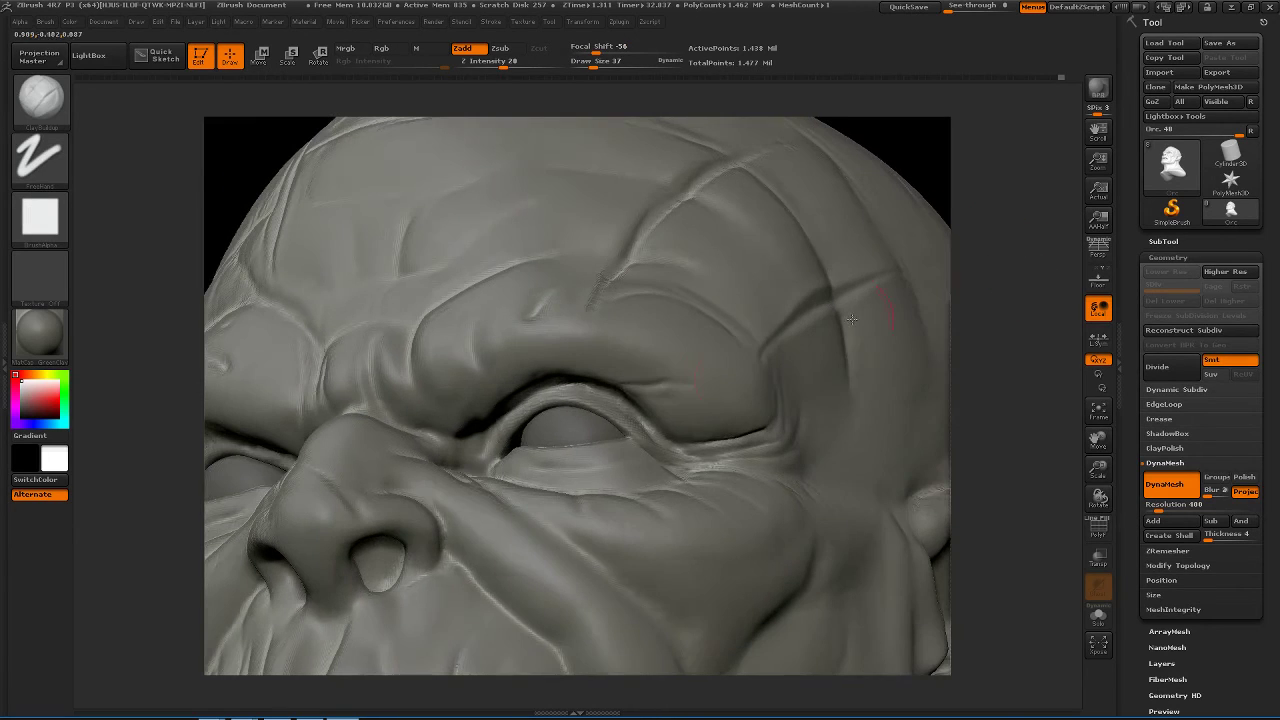
{"action": "key", "text": "space"}
{"action": "left_click_drag", "start_coordinate": [685, 408], "coordinate": [620, 375]}
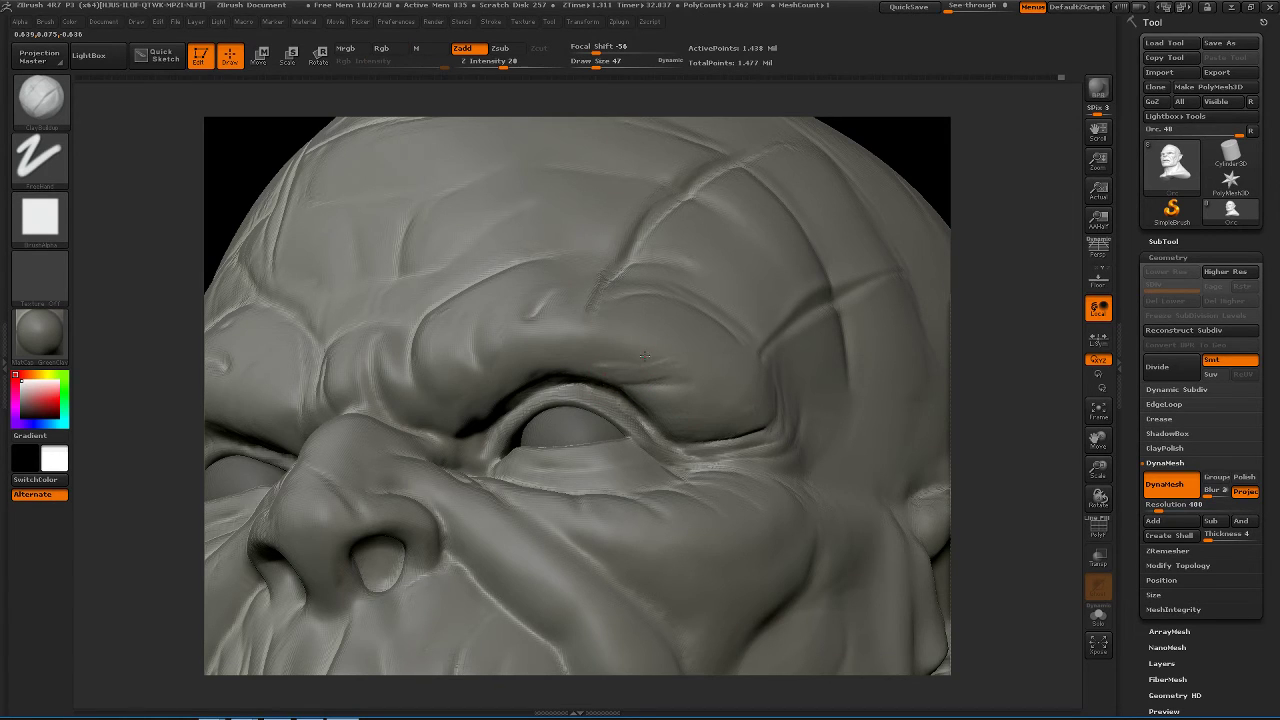
{"action": "left_click_drag", "start_coordinate": [629, 346], "coordinate": [742, 400], "text": "shift"}
{"action": "mouse_move", "coordinate": [990, 412]}
{"action": "left_mouse_down"}
{"action": "mouse_move", "coordinate": [1023, 428]}
{"action": "mouse_move", "coordinate": [927, 362]}
{"action": "left_mouse_up"}
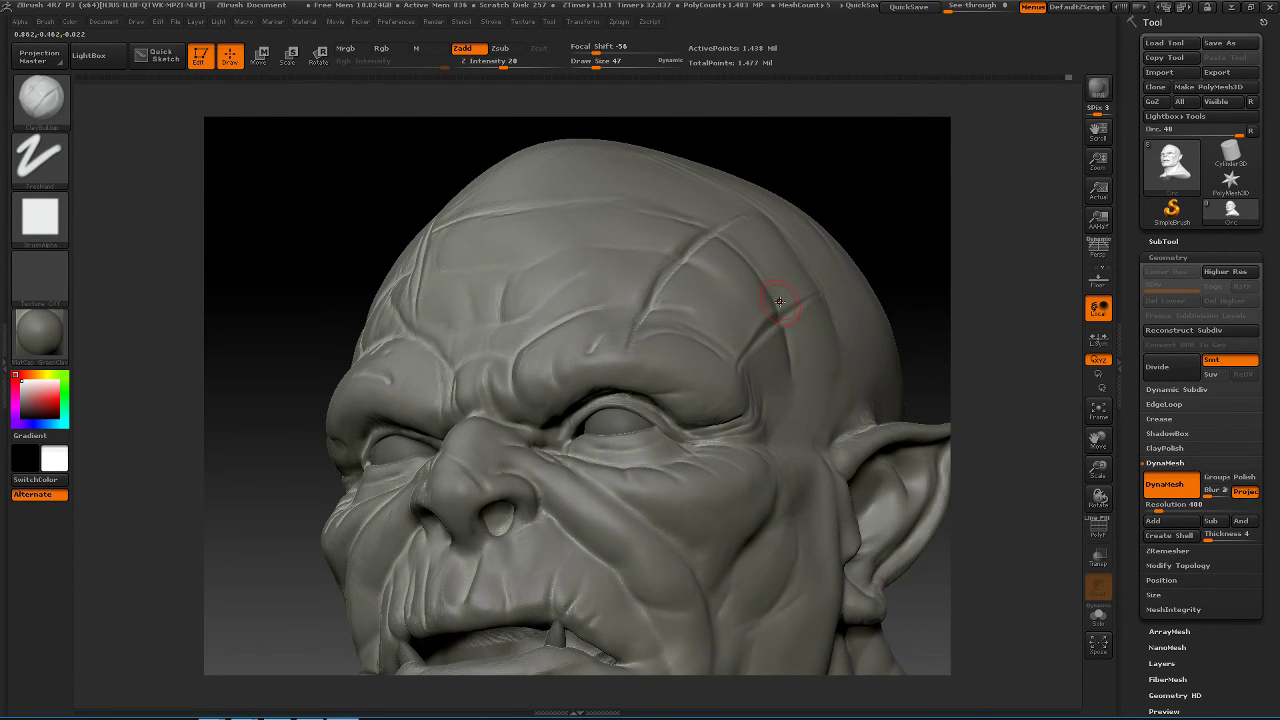
- Carve a second crease across the hooded fold beyond the left eye's outer corner with Dam_Standard at draw size 47, smoothing its inner end
{"action": "key", "text": "b"}
{"action": "key", "text": "d"}
{"action": "key", "text": "s"}
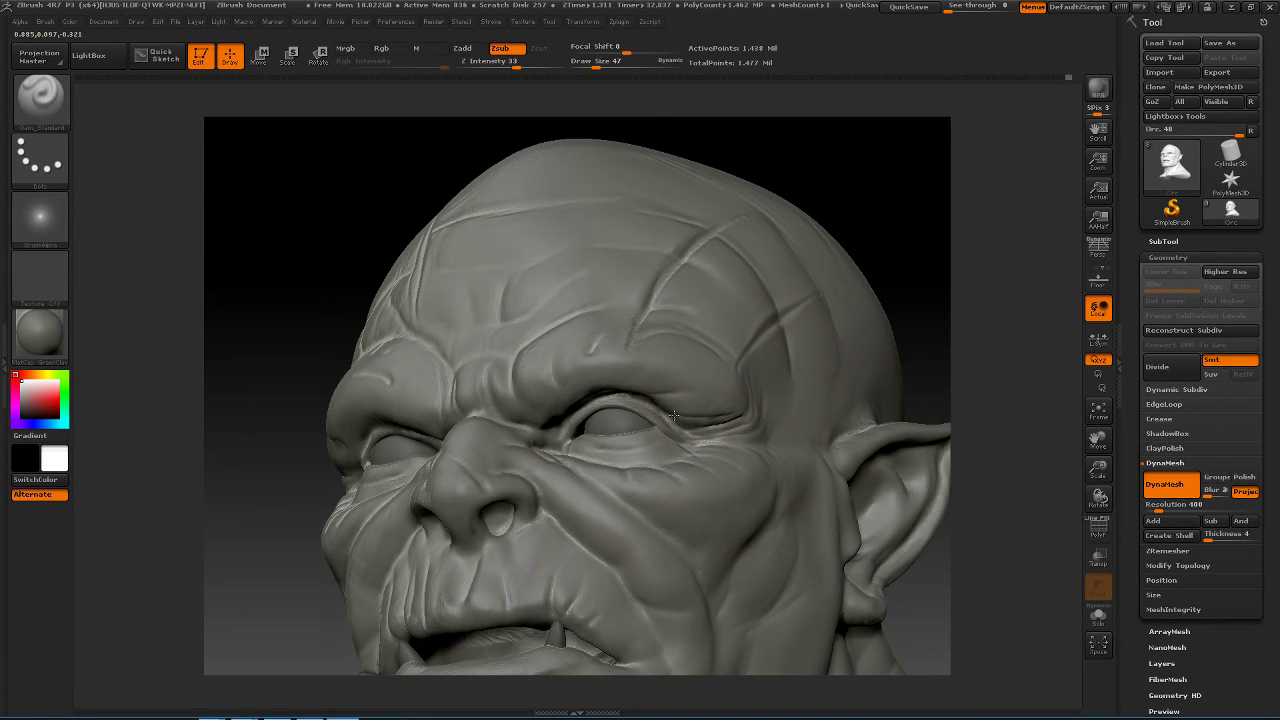
{"action": "key", "text": "shift"}
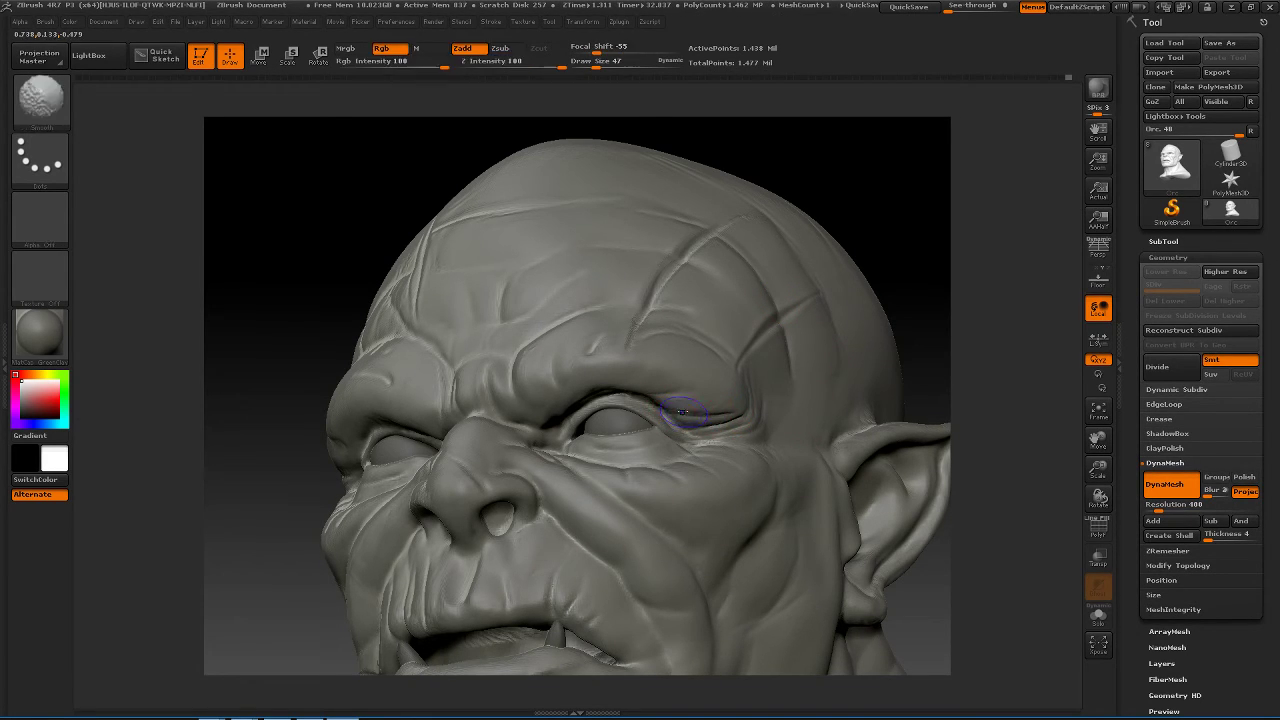
{"action": "mouse_move", "coordinate": [905, 372]}
{"action": "left_mouse_down"}
{"action": "mouse_move", "coordinate": [992, 391]}
{"action": "mouse_move", "coordinate": [853, 398]}
{"action": "mouse_move", "coordinate": [940, 303]}
{"action": "mouse_move", "coordinate": [959, 300]}
{"action": "left_mouse_up"}
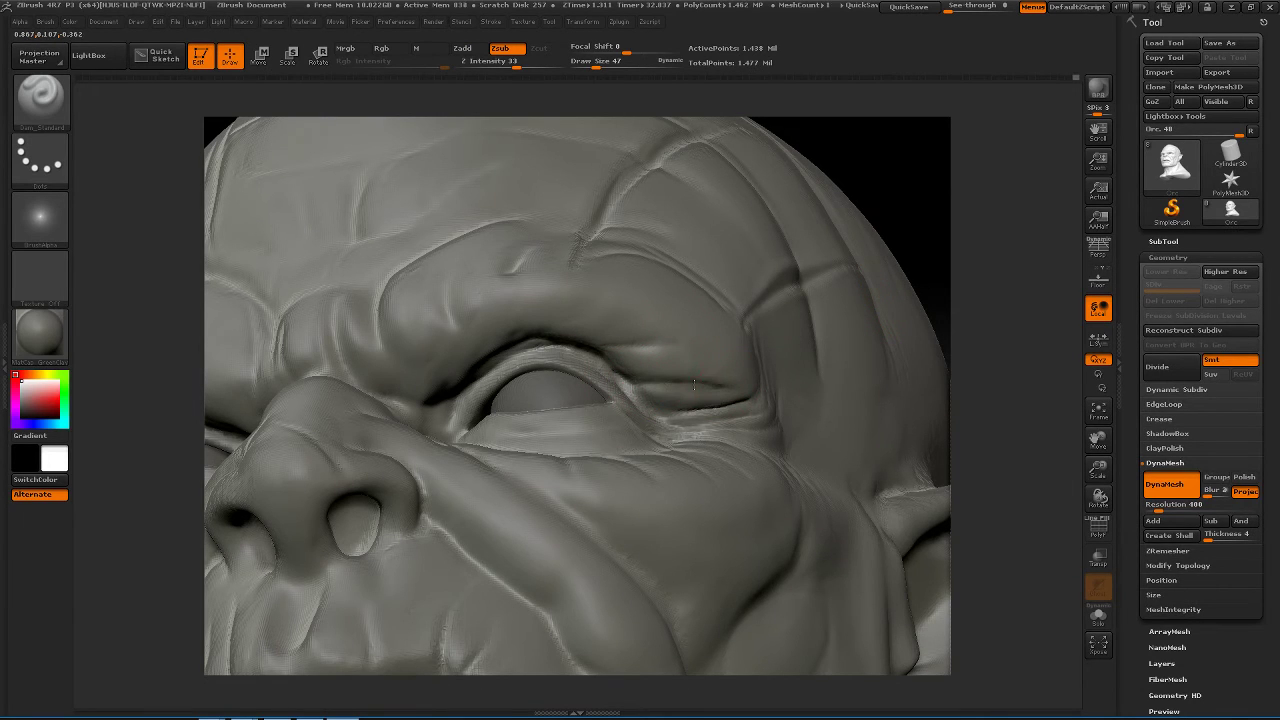
{"action": "mouse_move", "coordinate": [612, 366]}
{"action": "left_mouse_down", "text": "shift"}
{"action": "mouse_move", "coordinate": [598, 351]}
{"action": "mouse_move", "coordinate": [630, 350]}
{"action": "mouse_move", "coordinate": [627, 383]}
{"action": "mouse_move", "coordinate": [662, 389]}
{"action": "left_mouse_up", "text": "shift"}
- Build up the skin between the left upper eyelid's outer end and the hooded fold with ClayBuildup at draw size 26
{"action": "key", "text": "b"}
{"action": "key", "text": "c"}
{"action": "key", "text": "b"}
{"action": "key", "text": "space"}
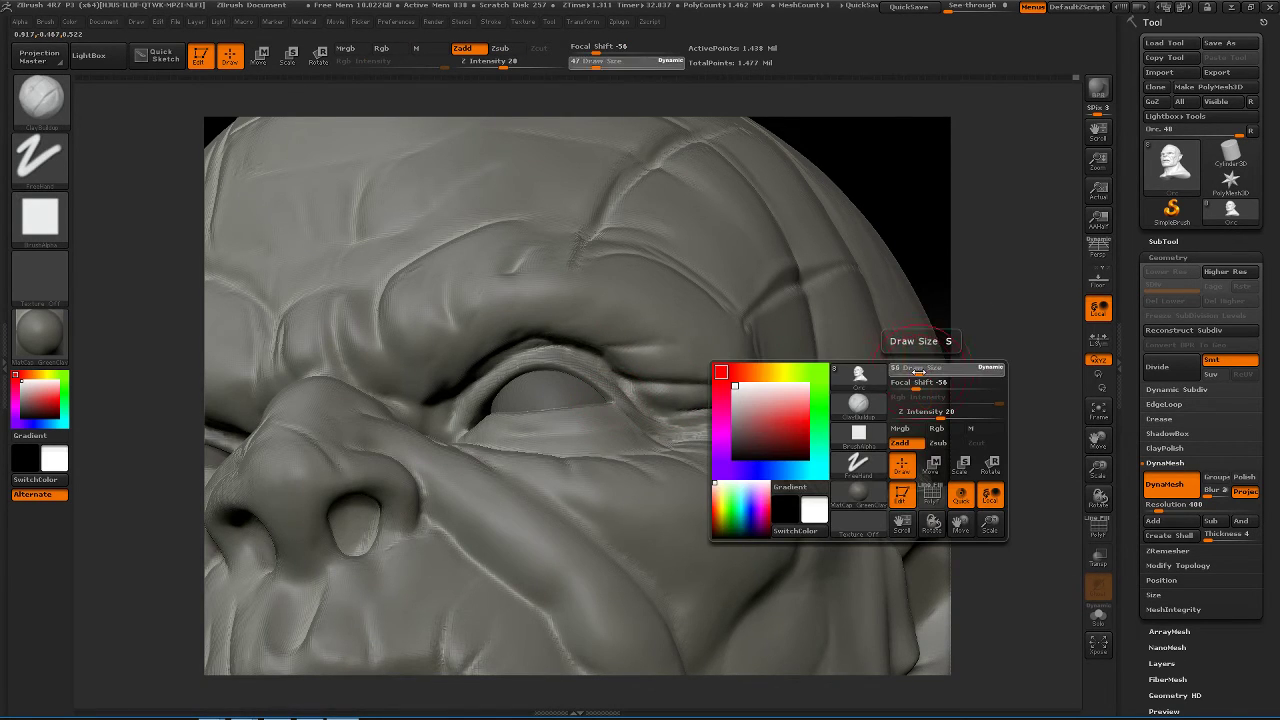
{"action": "left_click_drag", "start_coordinate": [917, 370], "coordinate": [814, 372]}
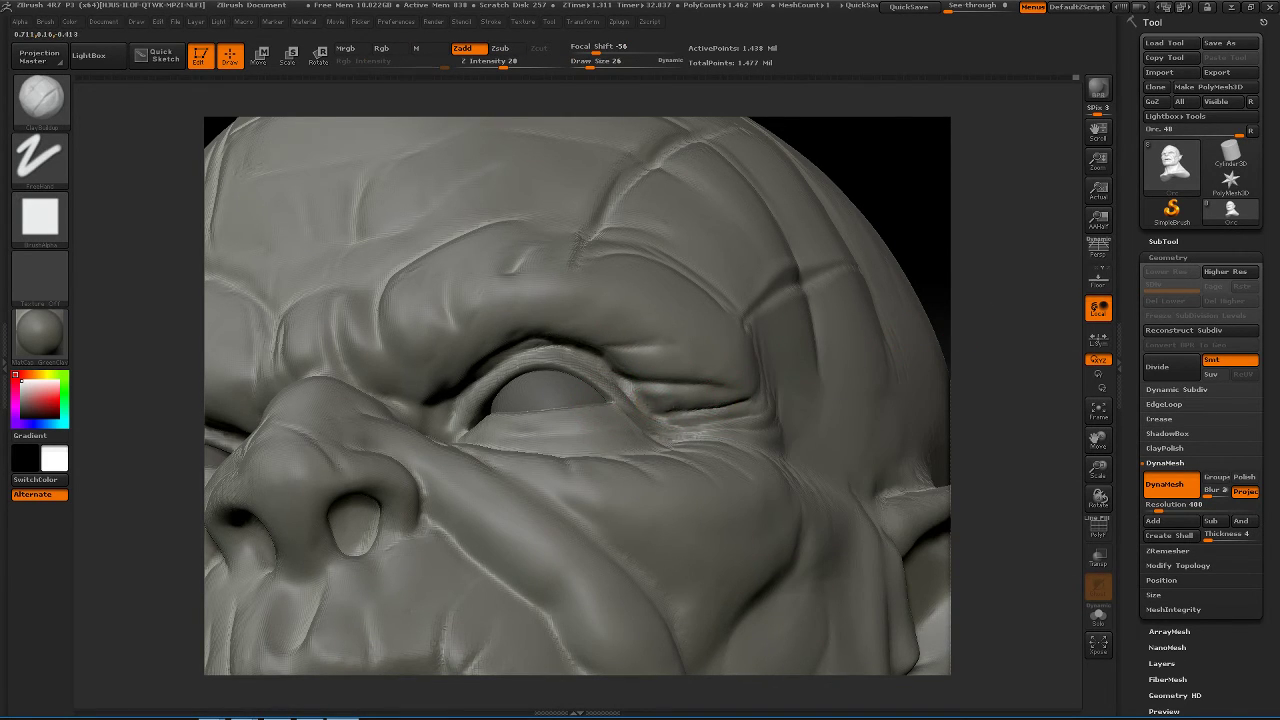
{"action": "mouse_move", "coordinate": [644, 407]}
{"action": "left_mouse_down"}
{"action": "mouse_move", "coordinate": [672, 402]}
{"action": "mouse_move", "coordinate": [655, 374]}
{"action": "left_mouse_up"}
- Tighten the creases of the hooded fold at the left eye's outer corner with the Pinch brush at draw size 37
{"action": "key", "text": "b"}
{"action": "key", "text": "p"}
{"action": "key", "text": "i"}
{"action": "key", "text": "space"}
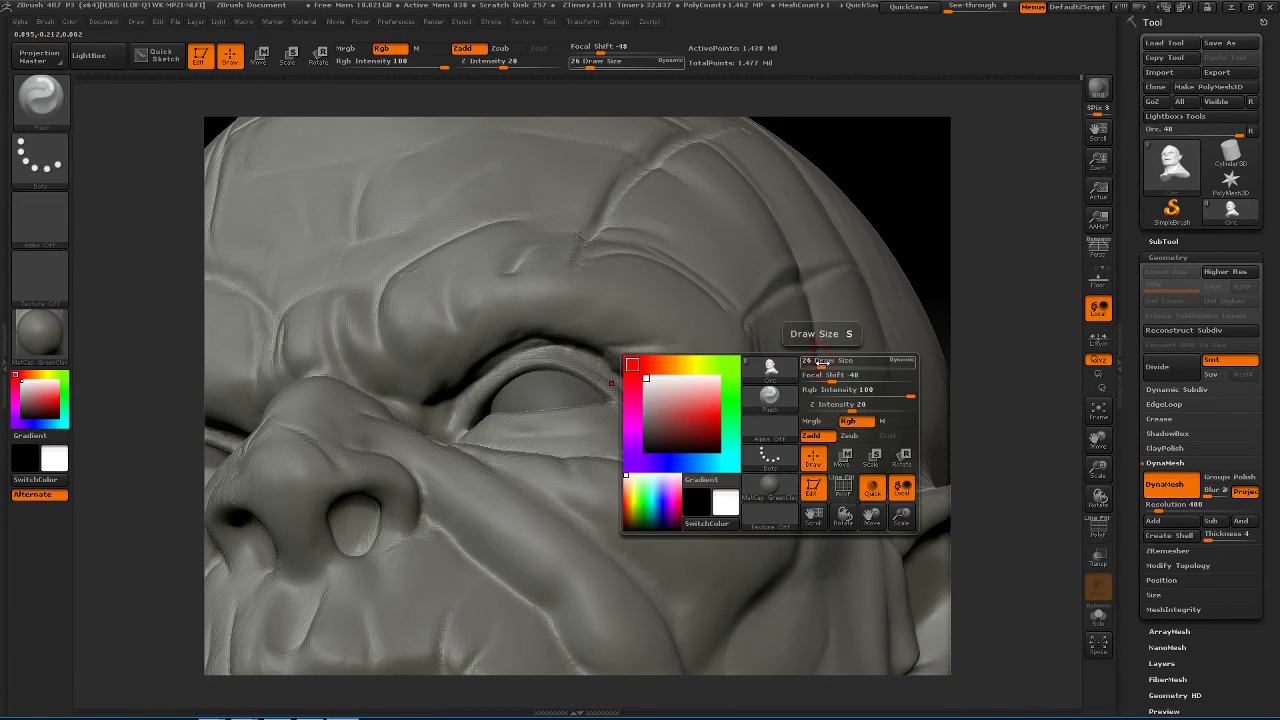
{"action": "left_click_drag", "start_coordinate": [818, 362], "coordinate": [827, 362]}
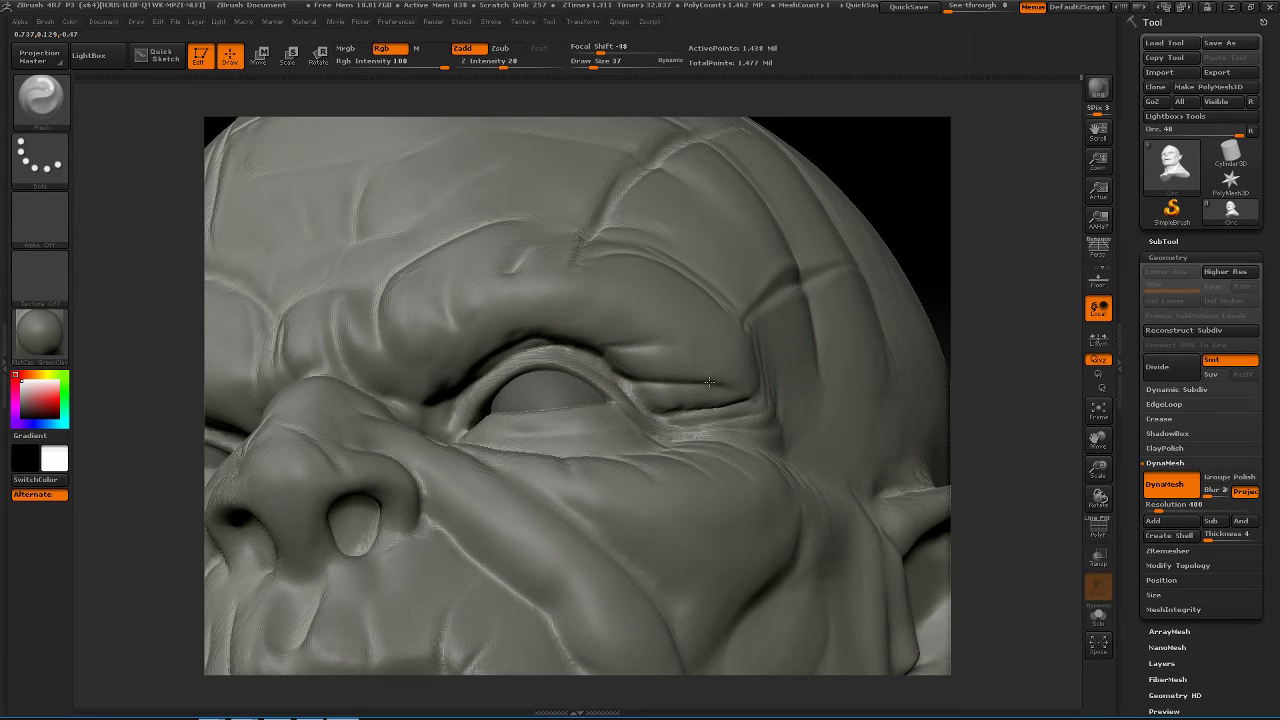
{"action": "left_click_drag", "start_coordinate": [960, 380], "coordinate": [928, 397]}
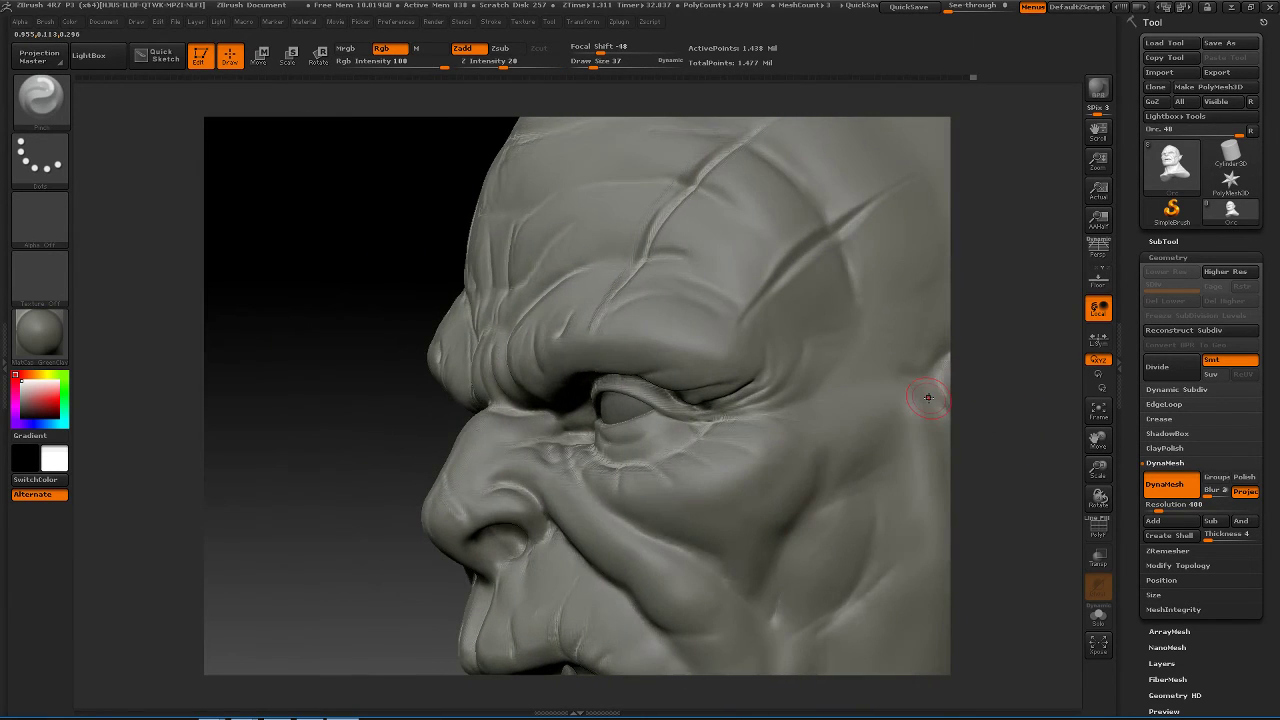
- Reshape the outer end of the left eye's hooded fold with the Move brush at draw size 65
{"action": "key", "text": "b"}
{"action": "key", "text": "m"}
{"action": "key", "text": "v"}
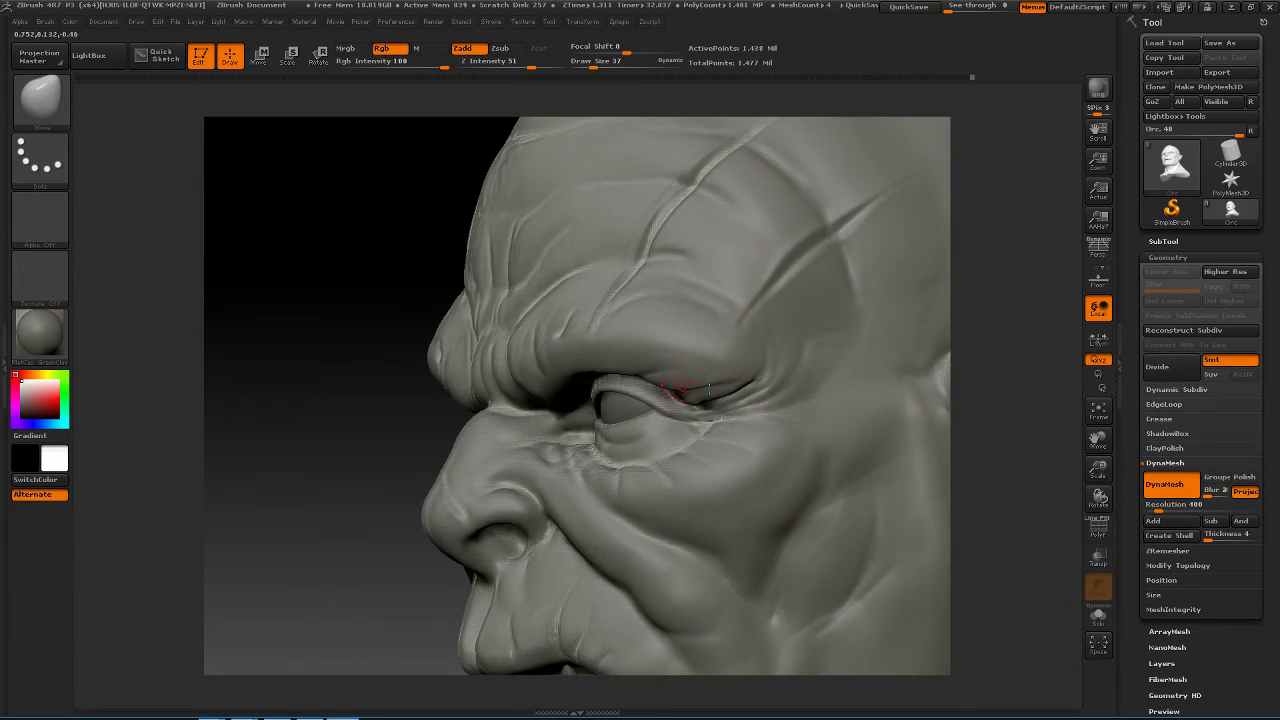
{"action": "key", "text": "space"}
{"action": "left_click", "coordinate": [789, 387]}
{"action": "left_click_drag", "start_coordinate": [736, 376], "coordinate": [750, 366]}
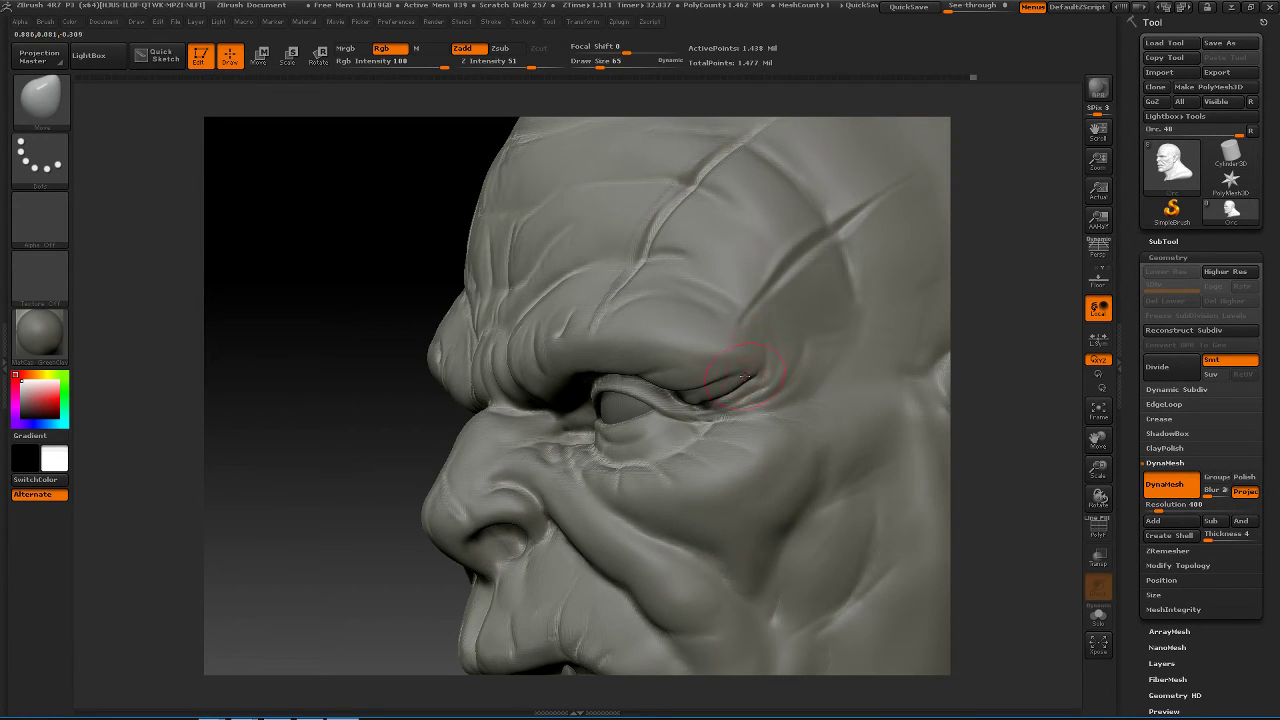
{"action": "left_click_drag", "start_coordinate": [986, 372], "coordinate": [988, 346], "text": "shift"}
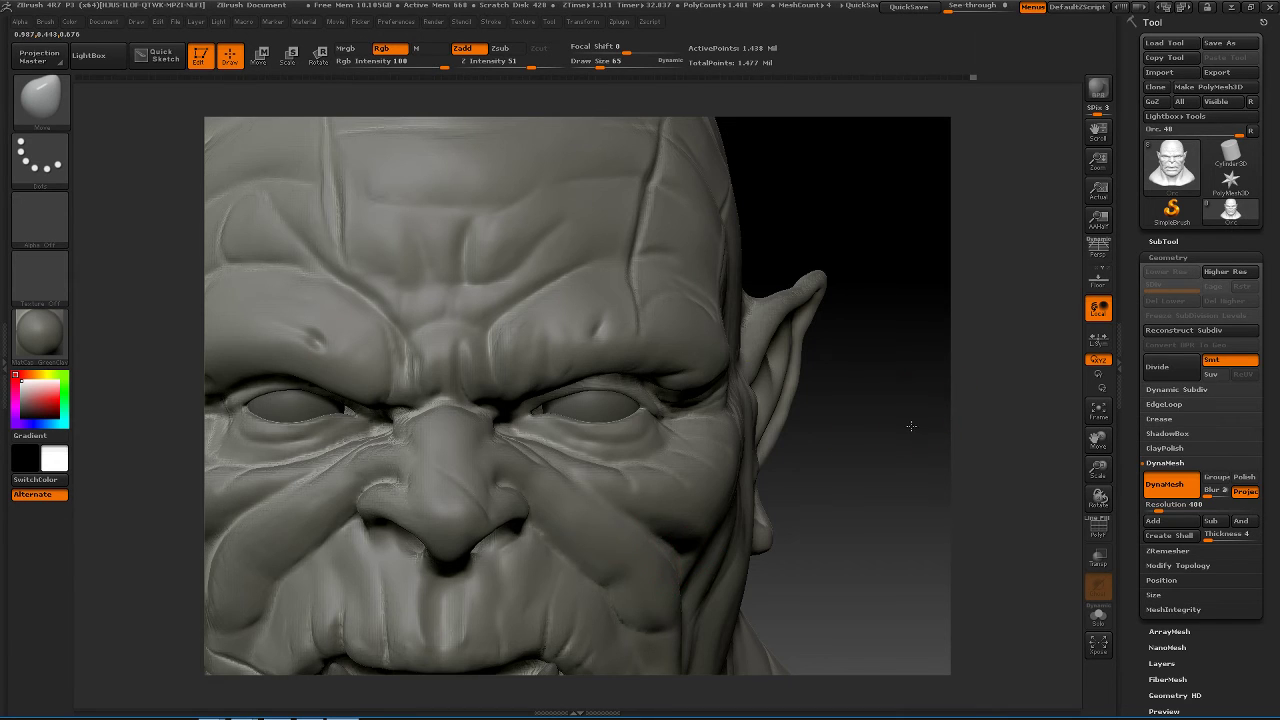
- Build up the left brow ridge with ClayBuildup at draw size 42 and smooth the added clay
{"action": "left_click_drag", "start_coordinate": [911, 426], "coordinate": [940, 490]}
{"action": "key", "text": "space"}
{"action": "left_click_drag", "start_coordinate": [600, 340], "coordinate": [560, 340]}
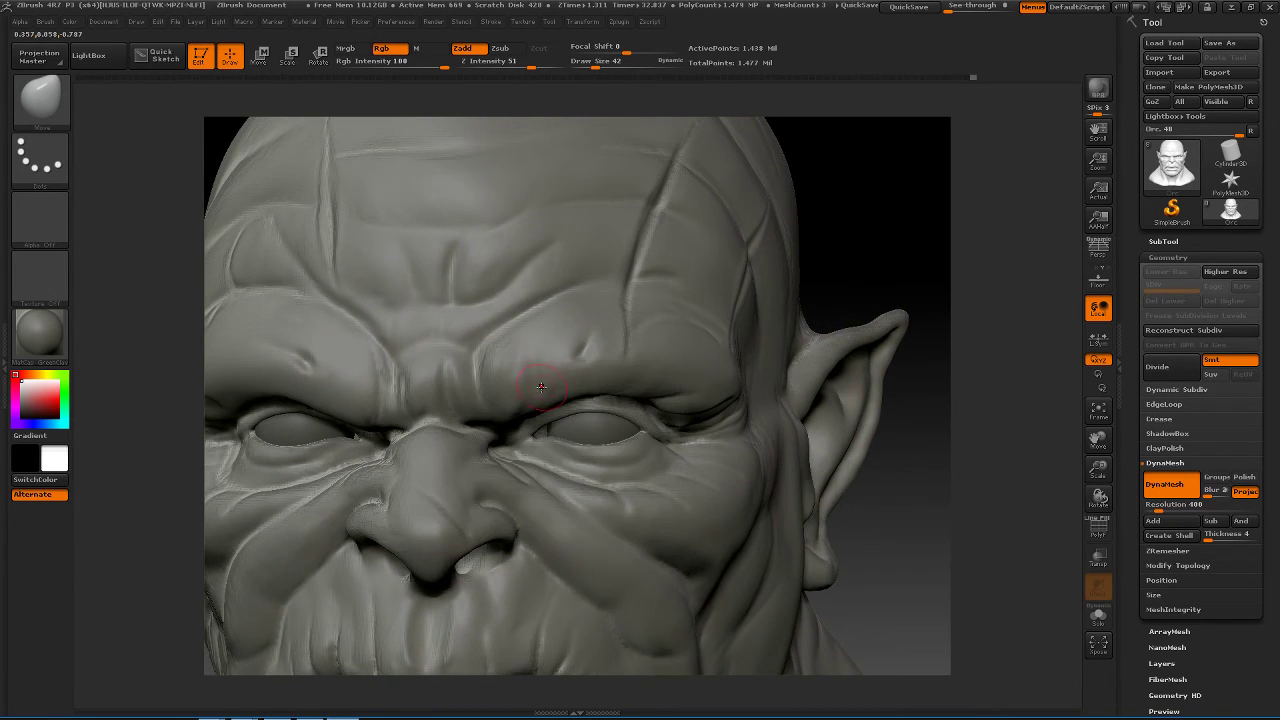
{"action": "key", "text": "shift"}
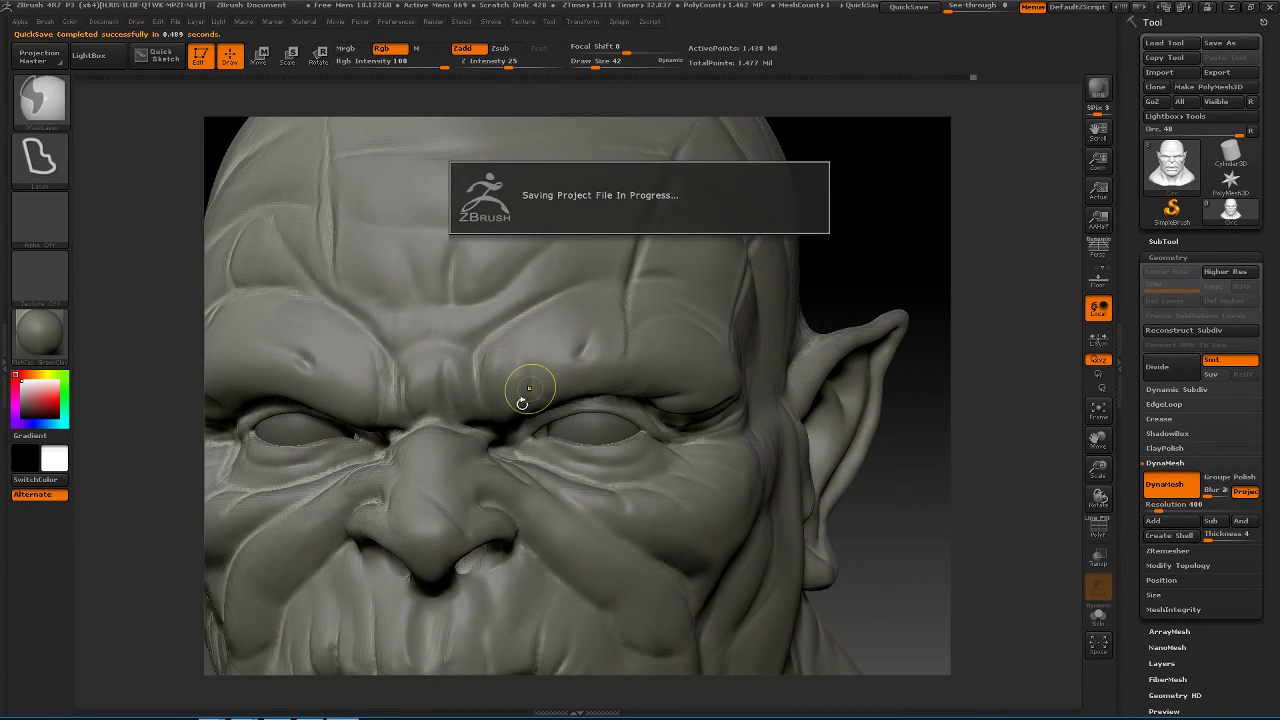
{"action": "key", "text": "b"}
{"action": "key", "text": "c"}
{"action": "key", "text": "b"}
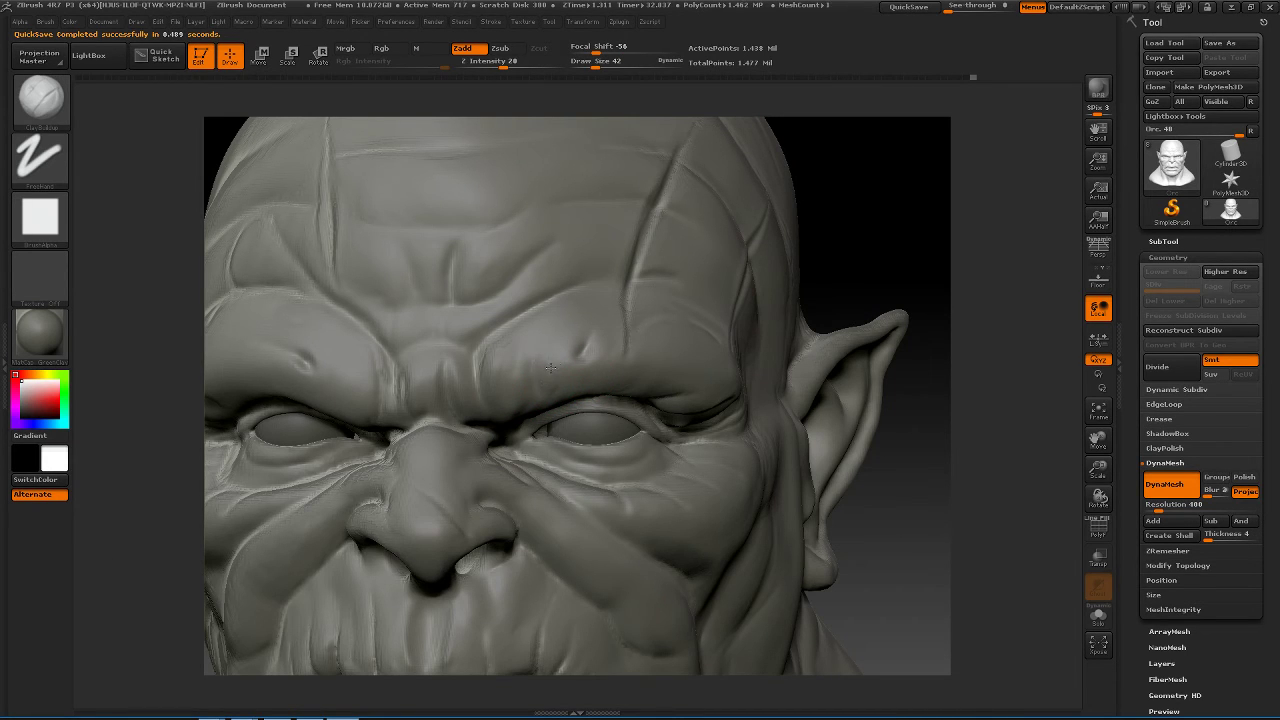
{"action": "key", "text": "shift"}
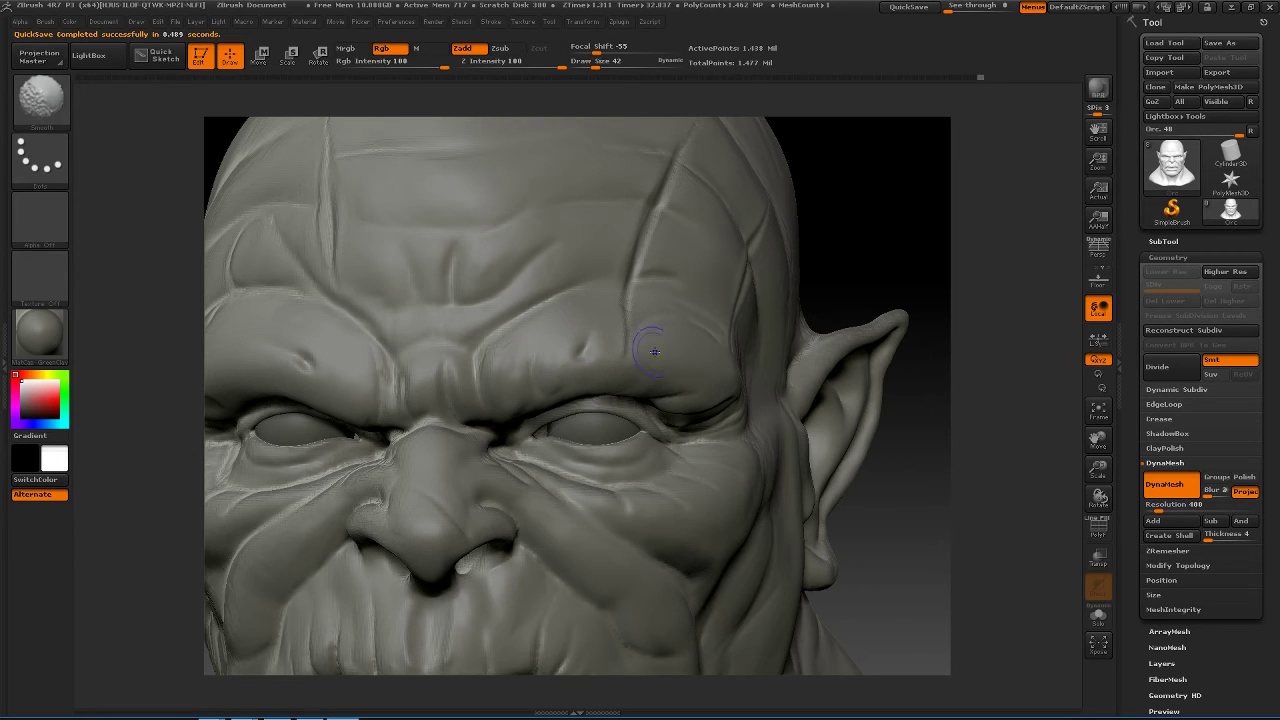
{"action": "key", "text": "shift"}
{"action": "mouse_move", "coordinate": [958, 300]}
{"action": "left_mouse_down"}
{"action": "mouse_move", "coordinate": [869, 274]}
{"action": "mouse_move", "coordinate": [962, 275]}
{"action": "mouse_move", "coordinate": [980, 300]}
{"action": "left_mouse_up"}
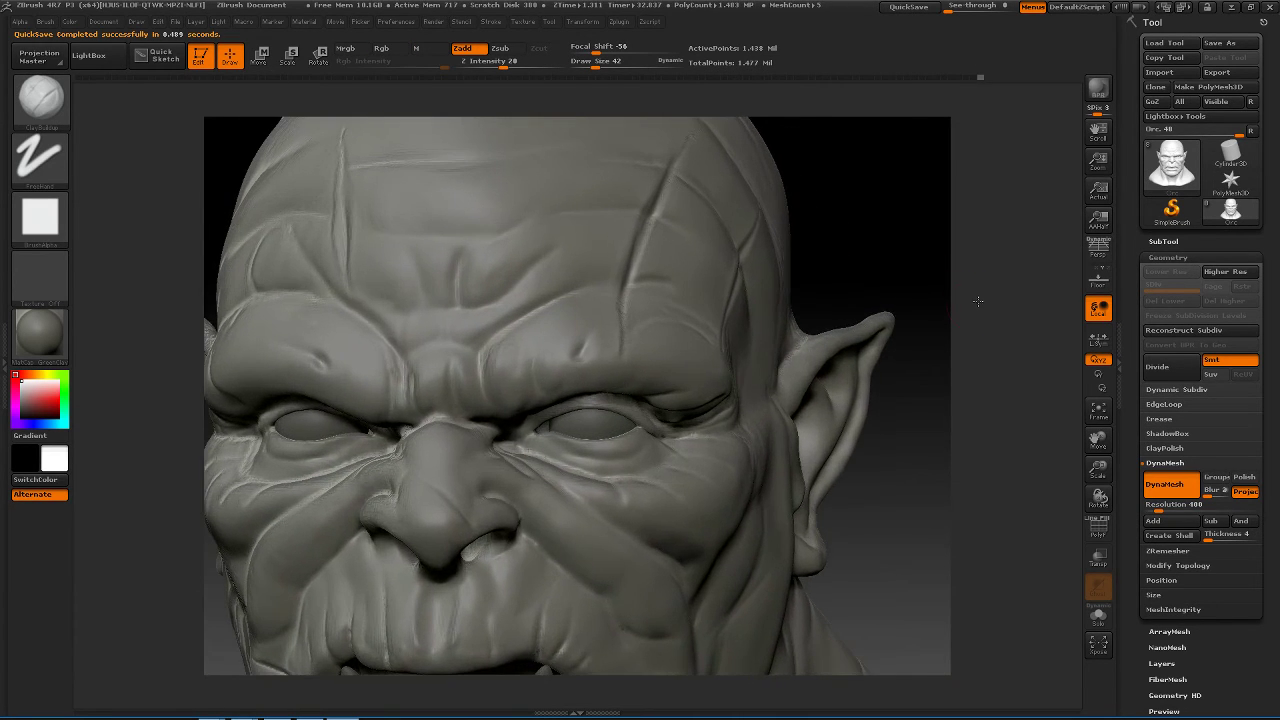
{"action": "key", "text": "n"}
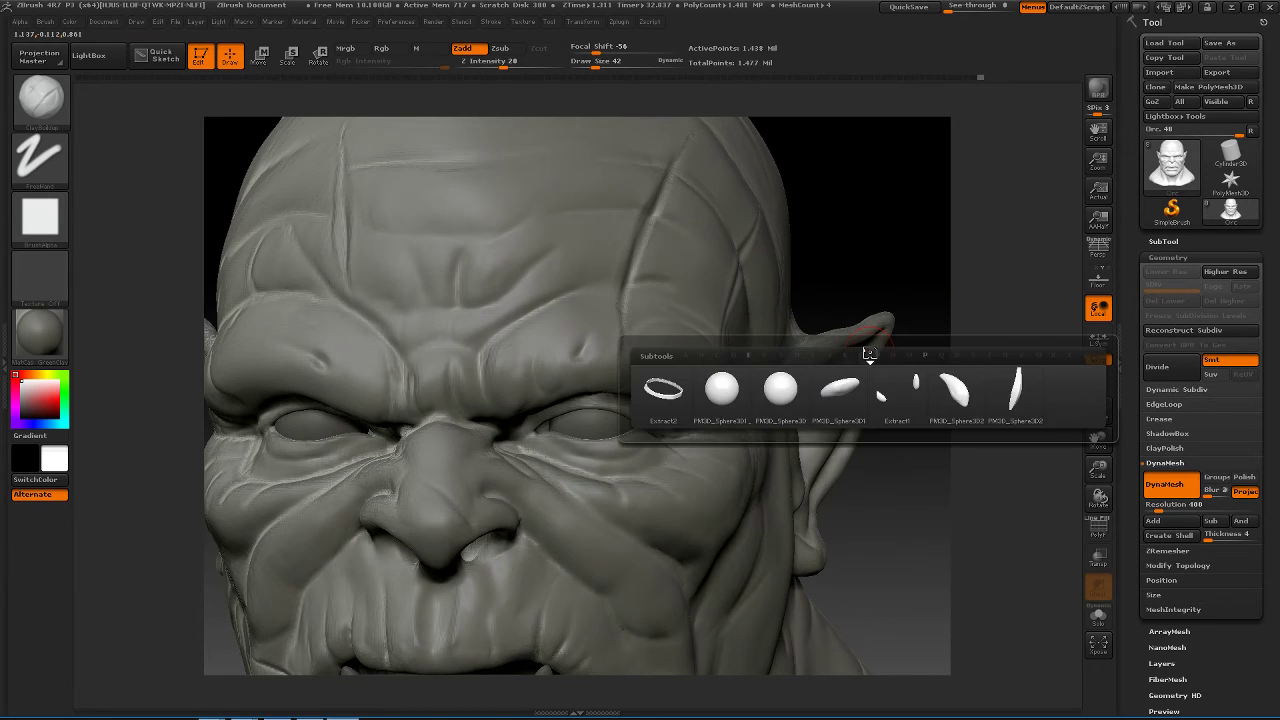
{"action": "left_click_drag", "start_coordinate": [835, 243], "coordinate": [786, 220]}
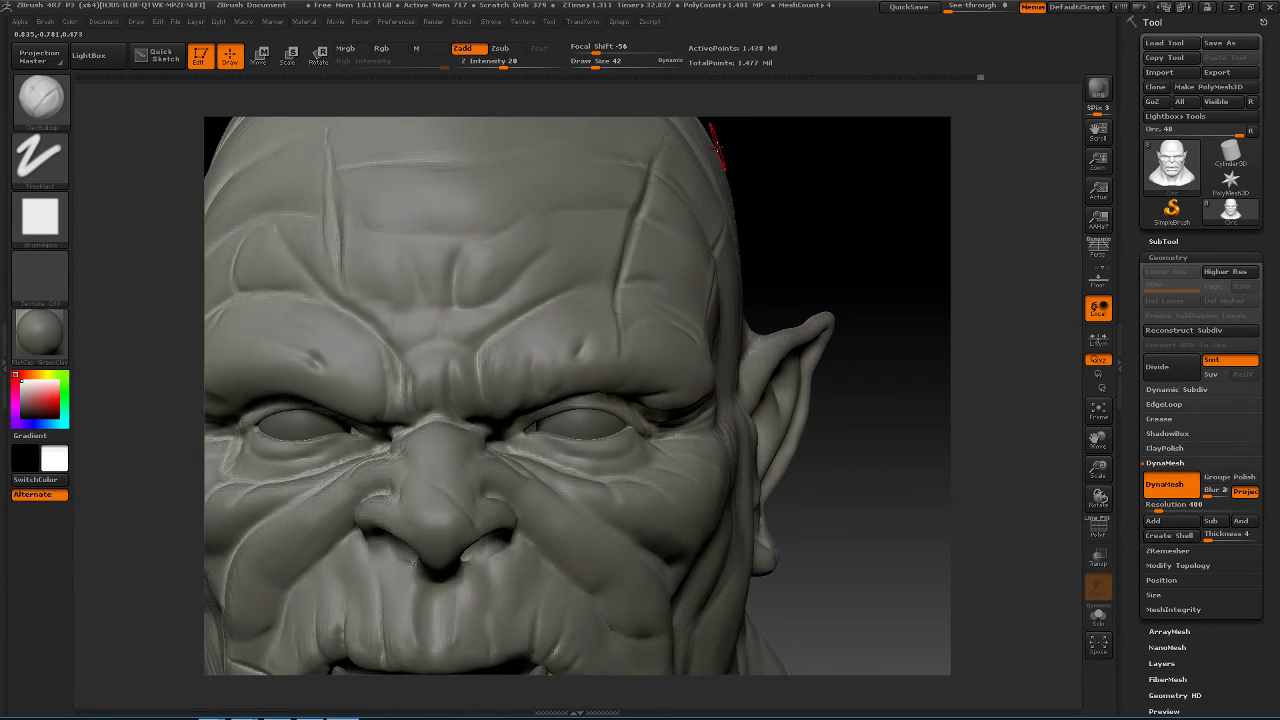
- Carve a crease along the left lower eyelid from the inner to the outer corner with Dam_Standard at draw size 42
{"action": "key", "text": "b"}
{"action": "key", "text": "d"}
{"action": "key", "text": "s"}
{"action": "left_click_drag", "start_coordinate": [964, 410], "coordinate": [952, 380]}
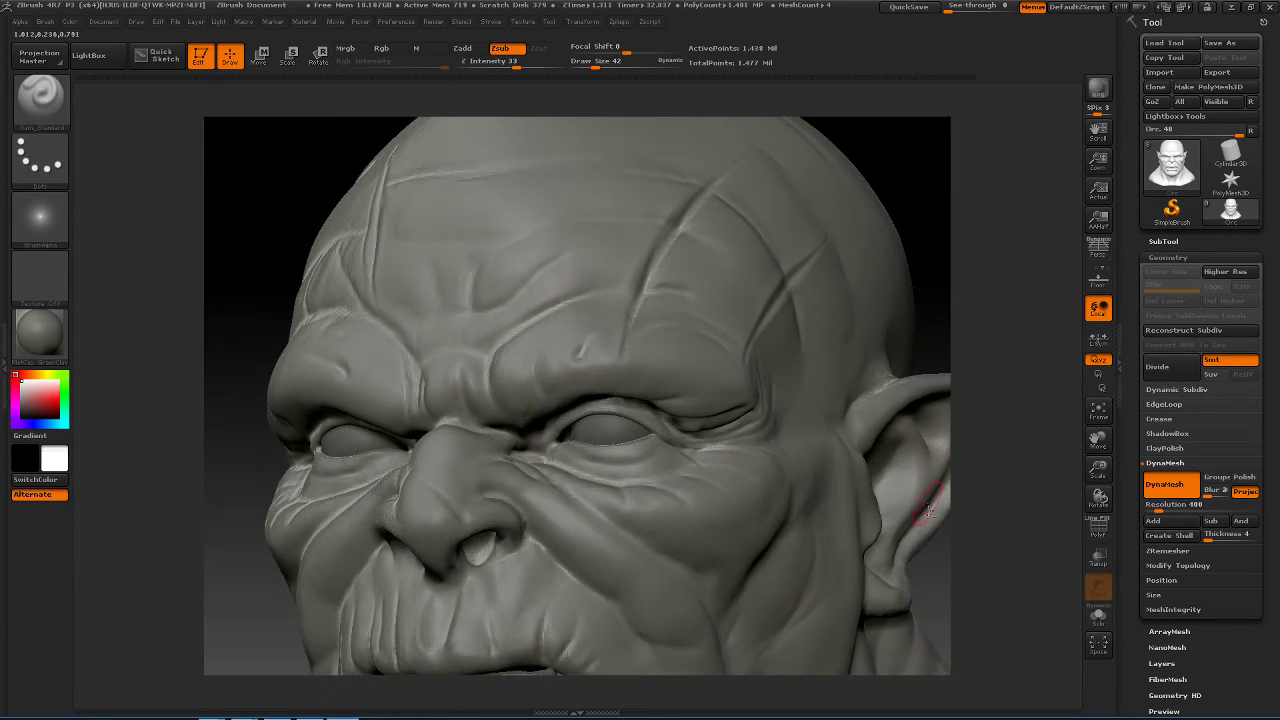
{"action": "left_click_drag", "start_coordinate": [1012, 290], "coordinate": [968, 300], "text": "alt"}
{"action": "left_click_drag", "start_coordinate": [1008, 388], "coordinate": [985, 392]}
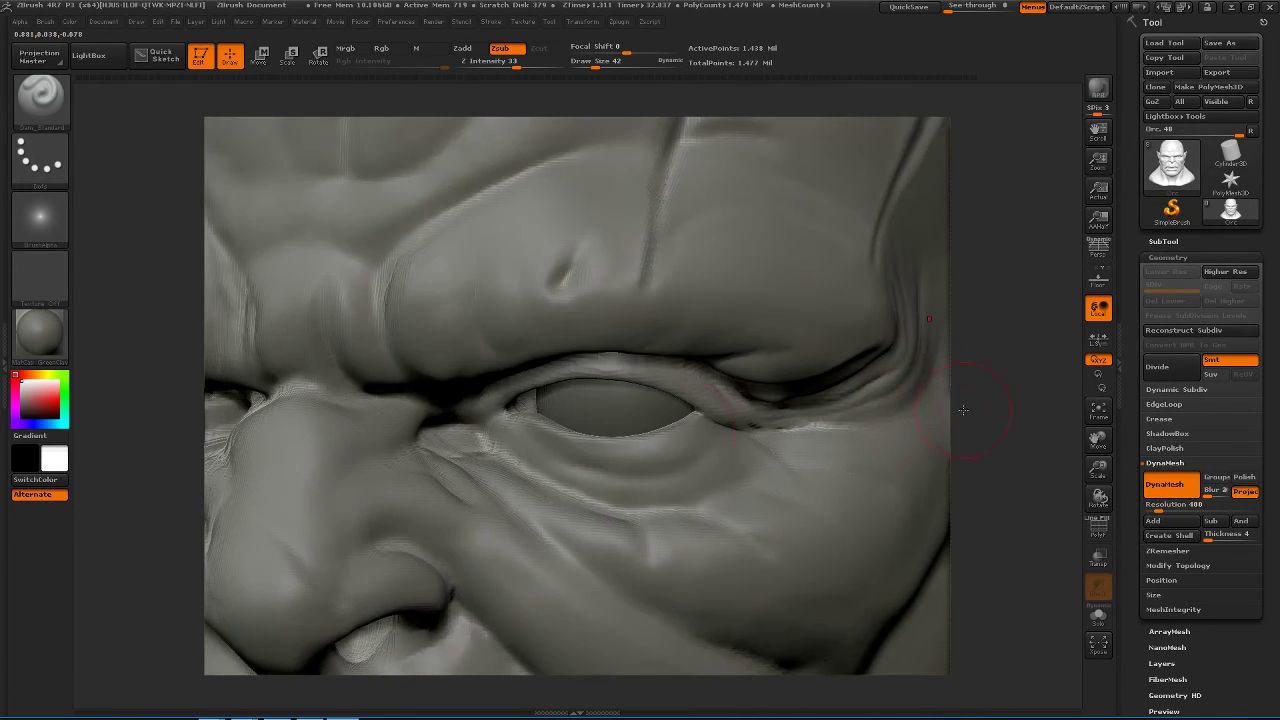
{"action": "mouse_move", "coordinate": [562, 432]}
{"action": "left_mouse_down"}
{"action": "mouse_move", "coordinate": [620, 441]}
{"action": "mouse_move", "coordinate": [713, 415]}
{"action": "mouse_move", "coordinate": [547, 431]}
{"action": "left_mouse_up"}
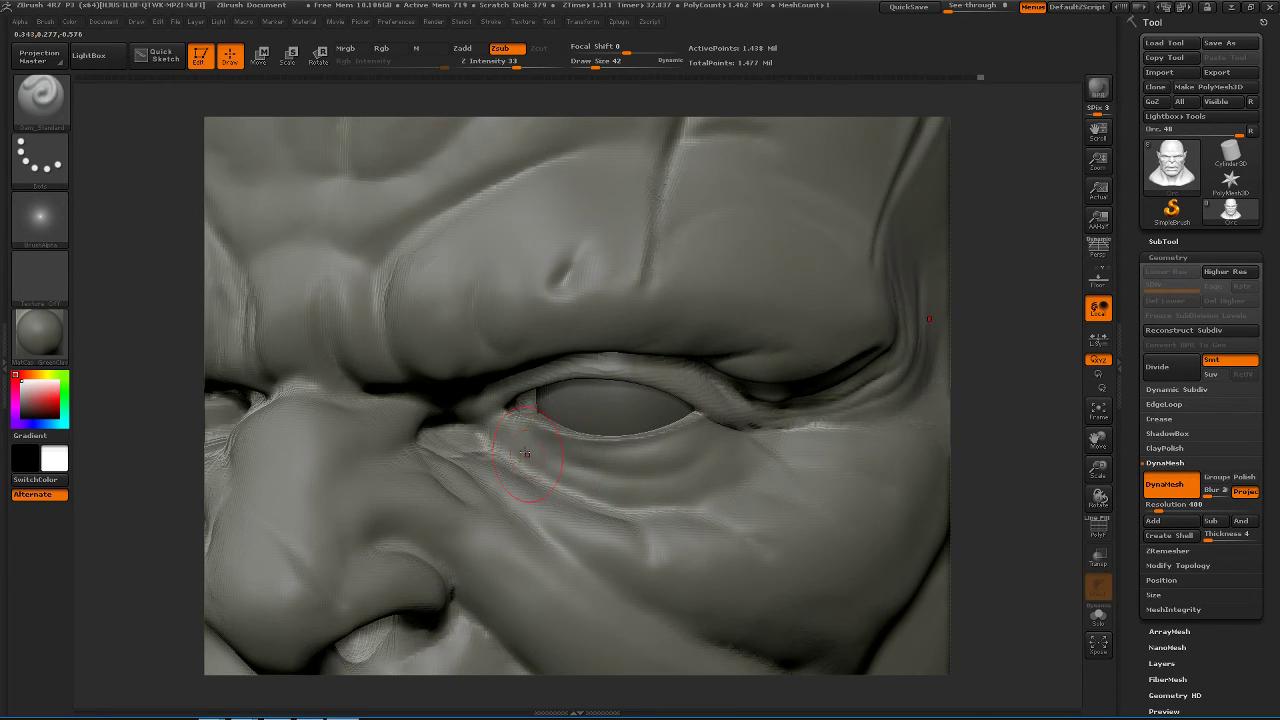
{"action": "mouse_move", "coordinate": [523, 445]}
{"action": "left_mouse_down"}
{"action": "mouse_move", "coordinate": [636, 463]}
{"action": "mouse_move", "coordinate": [712, 431]}
{"action": "left_mouse_up"}
{"action": "left_click_drag", "start_coordinate": [628, 468], "coordinate": [726, 424]}
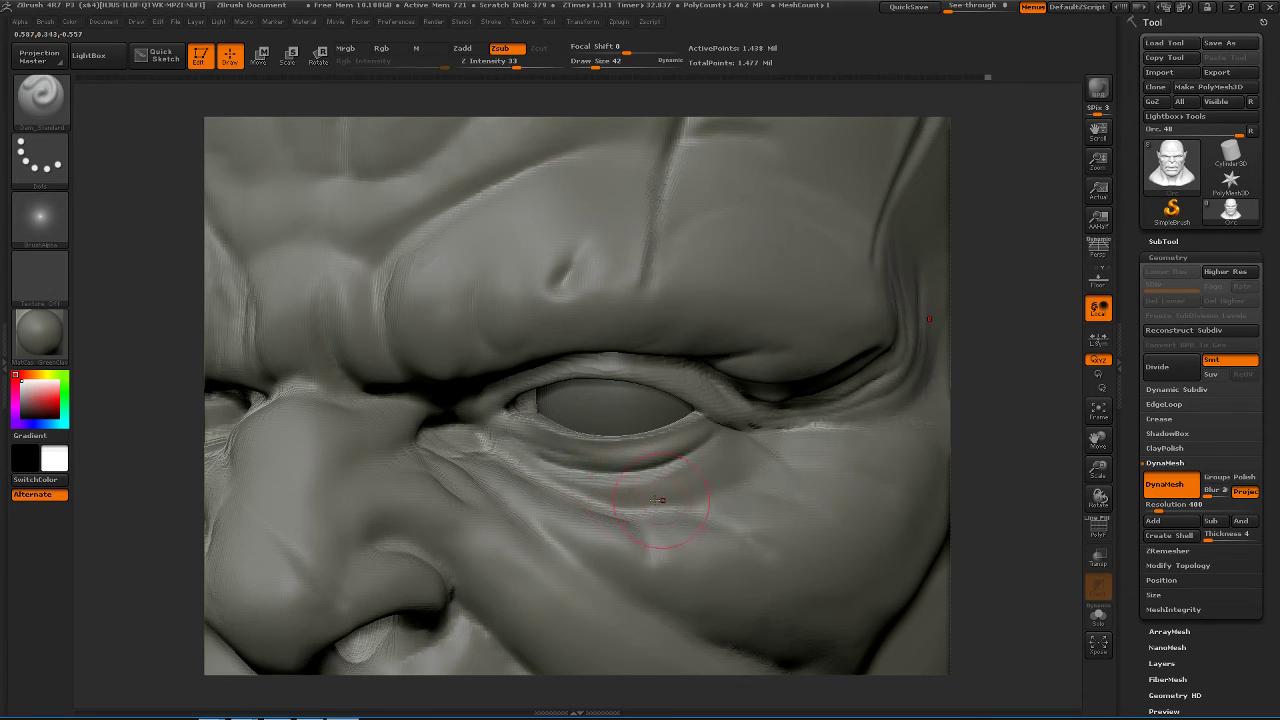
- Deepen the lower eye-bag crease beneath the left eye with Dam_Standard, and remesh the head with DynaMesh
{"action": "mouse_move", "coordinate": [473, 439]}
{"action": "left_mouse_down"}
{"action": "mouse_move", "coordinate": [566, 491]}
{"action": "mouse_move", "coordinate": [670, 516]}
{"action": "mouse_move", "coordinate": [717, 498]}
{"action": "left_mouse_up"}
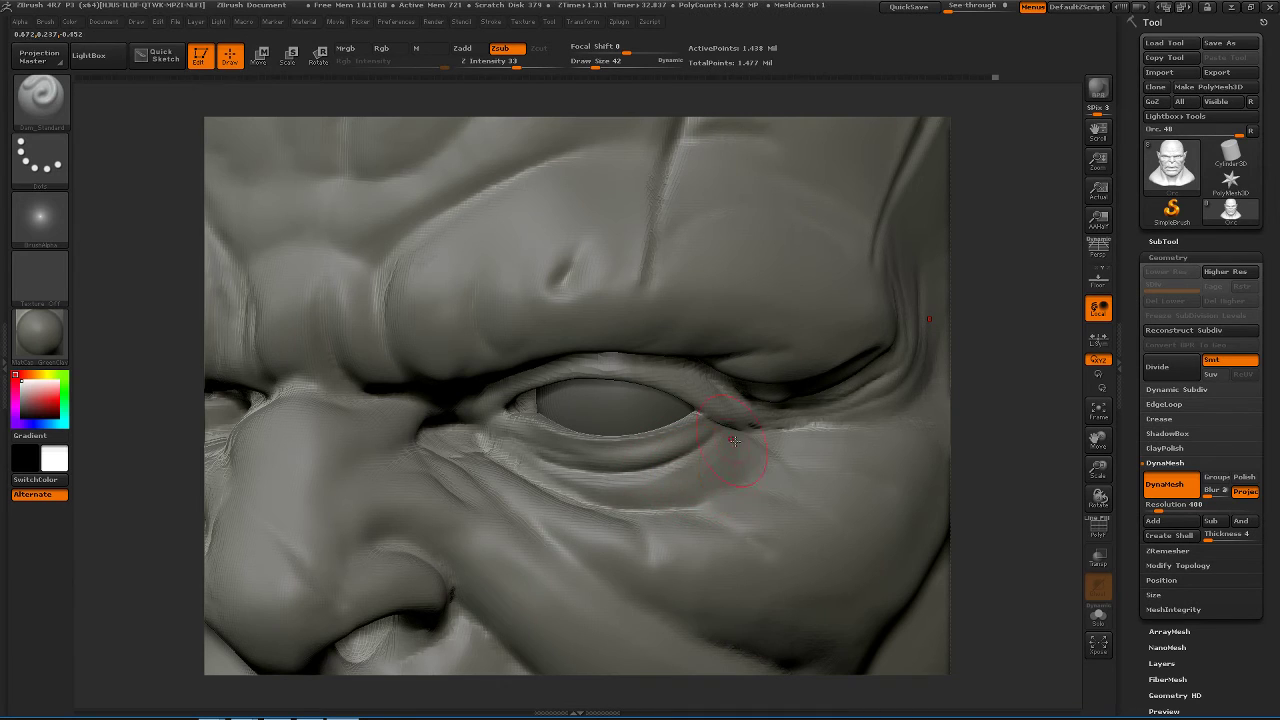
{"action": "mouse_move", "coordinate": [676, 490]}
{"action": "left_mouse_down"}
{"action": "mouse_move", "coordinate": [644, 491]}
{"action": "mouse_move", "coordinate": [706, 487]}
{"action": "mouse_move", "coordinate": [530, 465]}
{"action": "left_mouse_up"}
{"action": "left_click_drag", "start_coordinate": [988, 464], "coordinate": [949, 378], "text": "alt"}
{"action": "left_click_drag", "start_coordinate": [1002, 308], "coordinate": [880, 429], "text": "ctrl"}
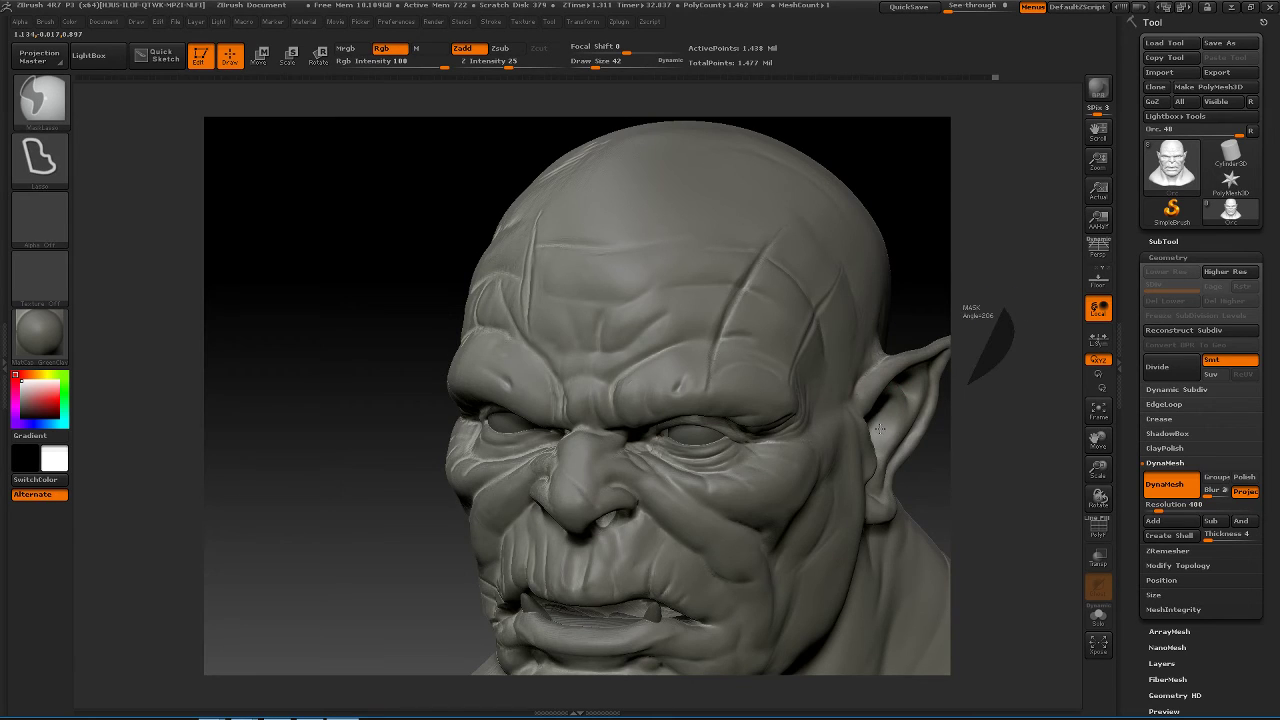
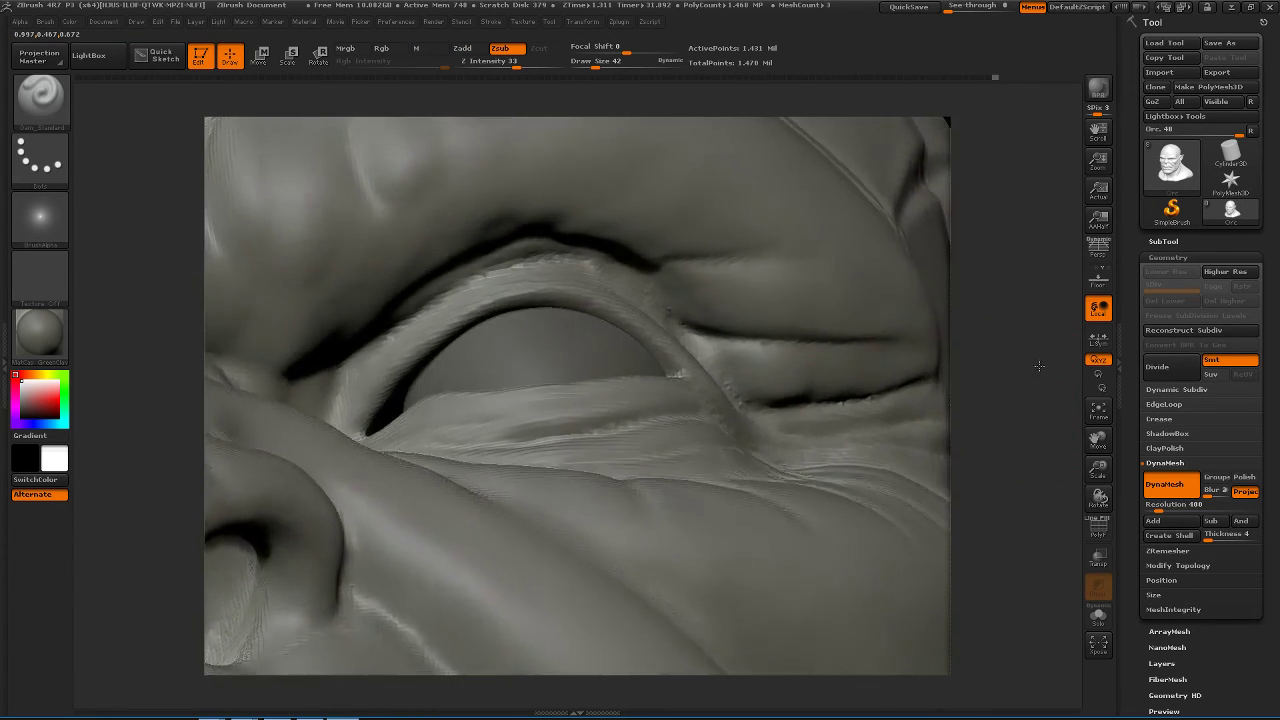
- Carve fine creases around the inner corner of the left upper eyelid with Dam_Standard at draw size 20, smoothing between strokes
{"action": "left_click_drag", "start_coordinate": [1028, 371], "coordinate": [1018, 381]}
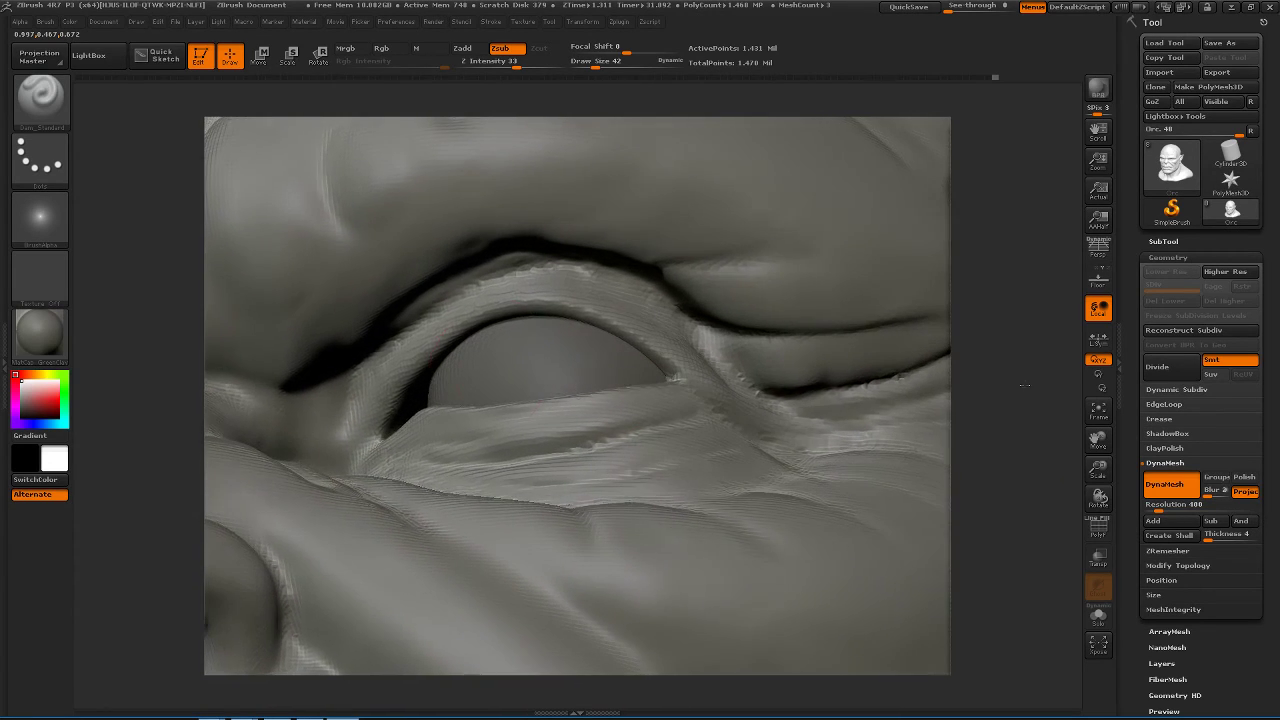
{"action": "key", "text": "space"}
{"action": "mouse_move", "coordinate": [386, 374]}
{"action": "left_mouse_down"}
{"action": "mouse_move", "coordinate": [375, 376]}
{"action": "mouse_move", "coordinate": [414, 322]}
{"action": "left_mouse_up"}
{"action": "left_click_drag", "start_coordinate": [360, 397], "coordinate": [412, 324]}
{"action": "mouse_move", "coordinate": [356, 446]}
{"action": "left_mouse_down", "text": "shift"}
{"action": "mouse_move", "coordinate": [349, 428]}
{"action": "mouse_move", "coordinate": [400, 338]}
{"action": "left_mouse_up", "text": "shift"}
{"action": "mouse_move", "coordinate": [350, 422]}
{"action": "left_mouse_down"}
{"action": "mouse_move", "coordinate": [363, 384]}
{"action": "mouse_move", "coordinate": [346, 430]}
{"action": "mouse_move", "coordinate": [311, 448]}
{"action": "mouse_move", "coordinate": [340, 357]}
{"action": "mouse_move", "coordinate": [312, 392]}
{"action": "mouse_move", "coordinate": [270, 396]}
{"action": "left_mouse_up"}
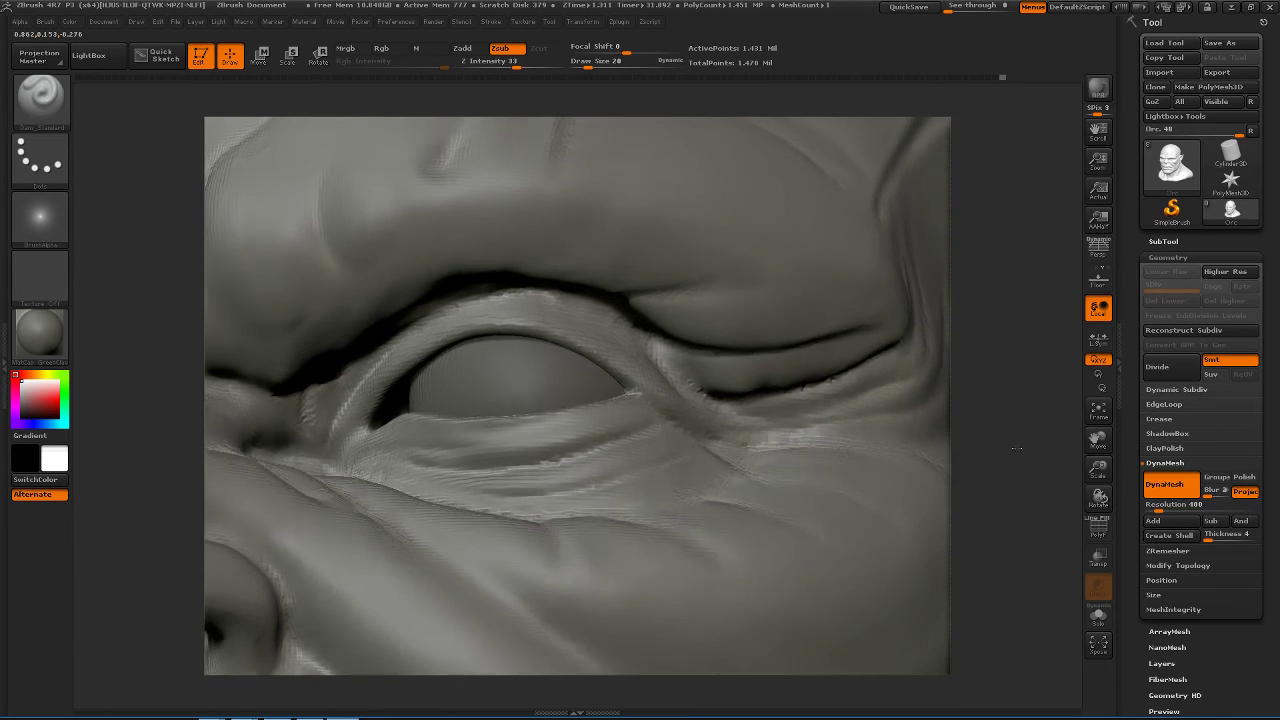
{"action": "left_click_drag", "start_coordinate": [325, 385], "coordinate": [318, 408], "text": "shift"}
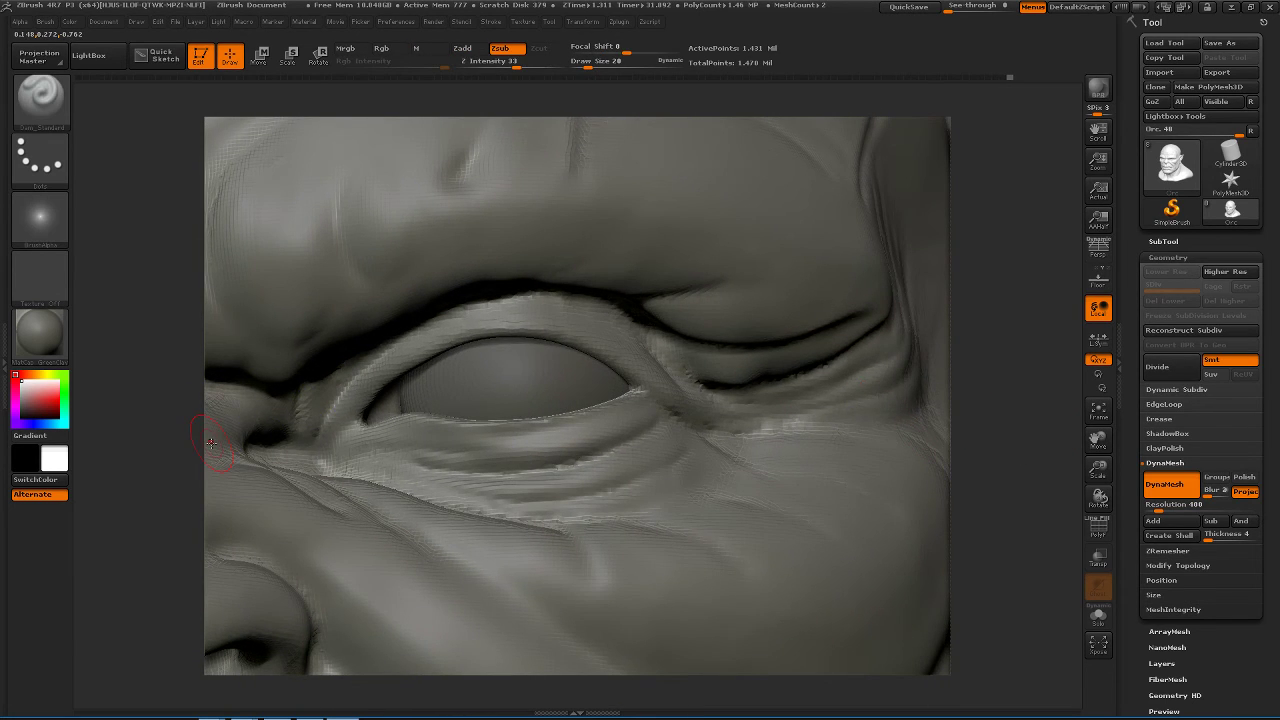
- Build up clay around the left eye's inner corner with ClayBuildup at draw size 20, and smooth it into the lower lid
{"action": "key", "text": "b"}
{"action": "key", "text": "c"}
{"action": "key", "text": "b"}
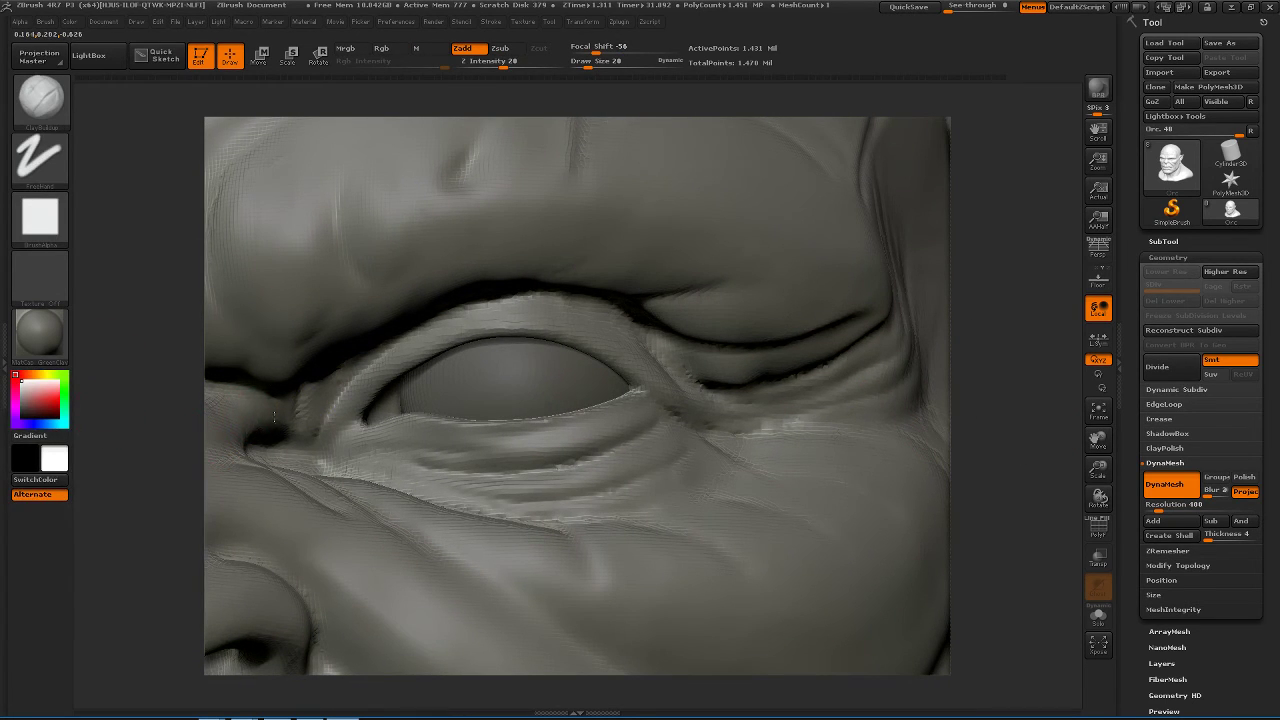
{"action": "mouse_move", "coordinate": [303, 394]}
{"action": "left_mouse_down"}
{"action": "mouse_move", "coordinate": [298, 432]}
{"action": "mouse_move", "coordinate": [284, 410]}
{"action": "left_mouse_up"}
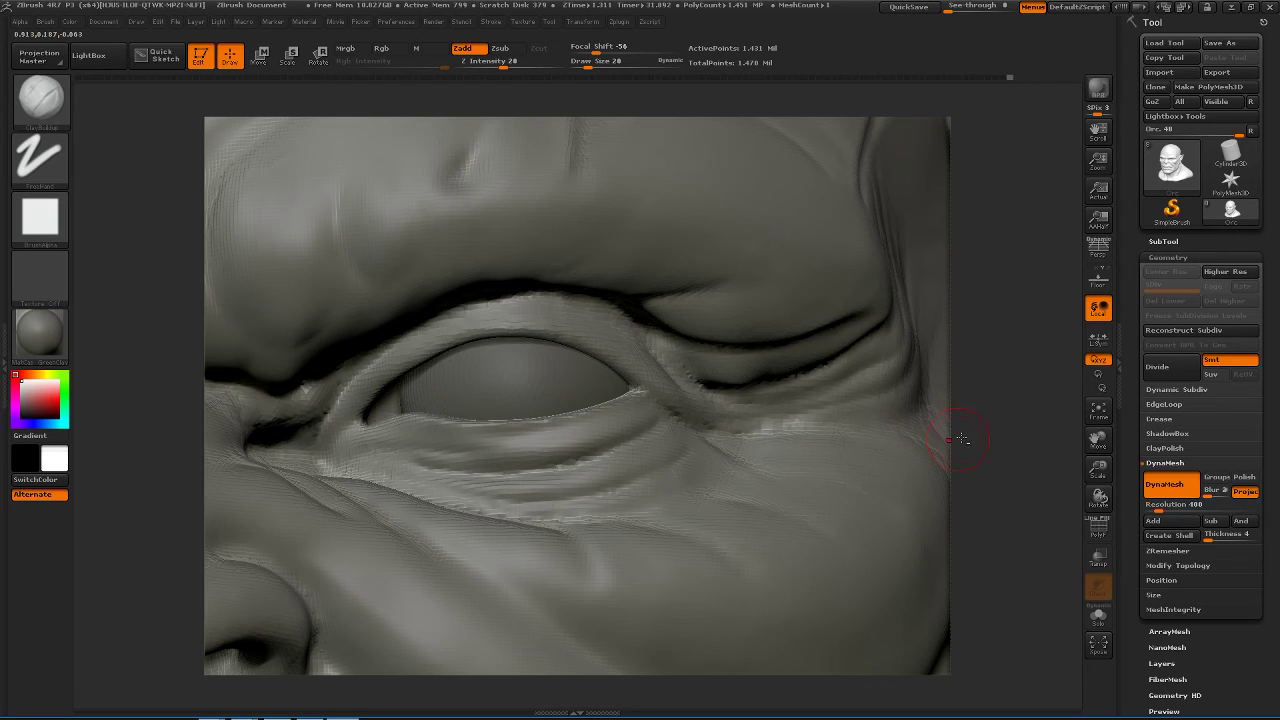
{"action": "mouse_move", "coordinate": [962, 438]}
{"action": "left_mouse_down"}
{"action": "mouse_move", "coordinate": [1010, 397]}
{"action": "mouse_move", "coordinate": [1006, 430]}
{"action": "left_mouse_up"}
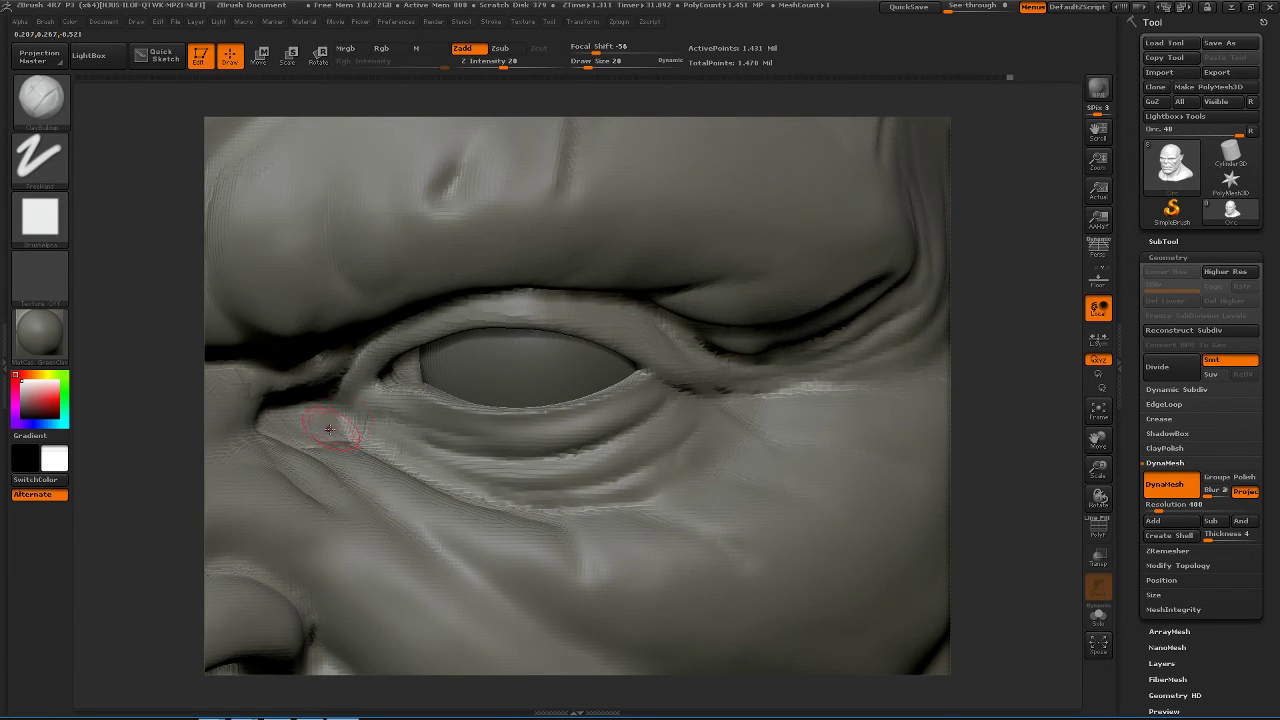
{"action": "mouse_move", "coordinate": [338, 434]}
{"action": "left_mouse_down"}
{"action": "mouse_move", "coordinate": [371, 433]}
{"action": "mouse_move", "coordinate": [318, 414]}
{"action": "mouse_move", "coordinate": [377, 427]}
{"action": "mouse_move", "coordinate": [350, 430]}
{"action": "mouse_move", "coordinate": [322, 416]}
{"action": "mouse_move", "coordinate": [366, 424]}
{"action": "mouse_move", "coordinate": [313, 405]}
{"action": "mouse_move", "coordinate": [316, 422]}
{"action": "mouse_move", "coordinate": [362, 430]}
{"action": "mouse_move", "coordinate": [325, 422]}
{"action": "mouse_move", "coordinate": [343, 422]}
{"action": "left_mouse_up"}
{"action": "mouse_move", "coordinate": [996, 478]}
{"action": "left_mouse_down"}
{"action": "mouse_move", "coordinate": [984, 472]}
{"action": "mouse_move", "coordinate": [1002, 463]}
{"action": "mouse_move", "coordinate": [1022, 474]}
{"action": "left_mouse_up"}
{"action": "left_click_drag", "start_coordinate": [420, 436], "coordinate": [305, 417], "text": "shift"}
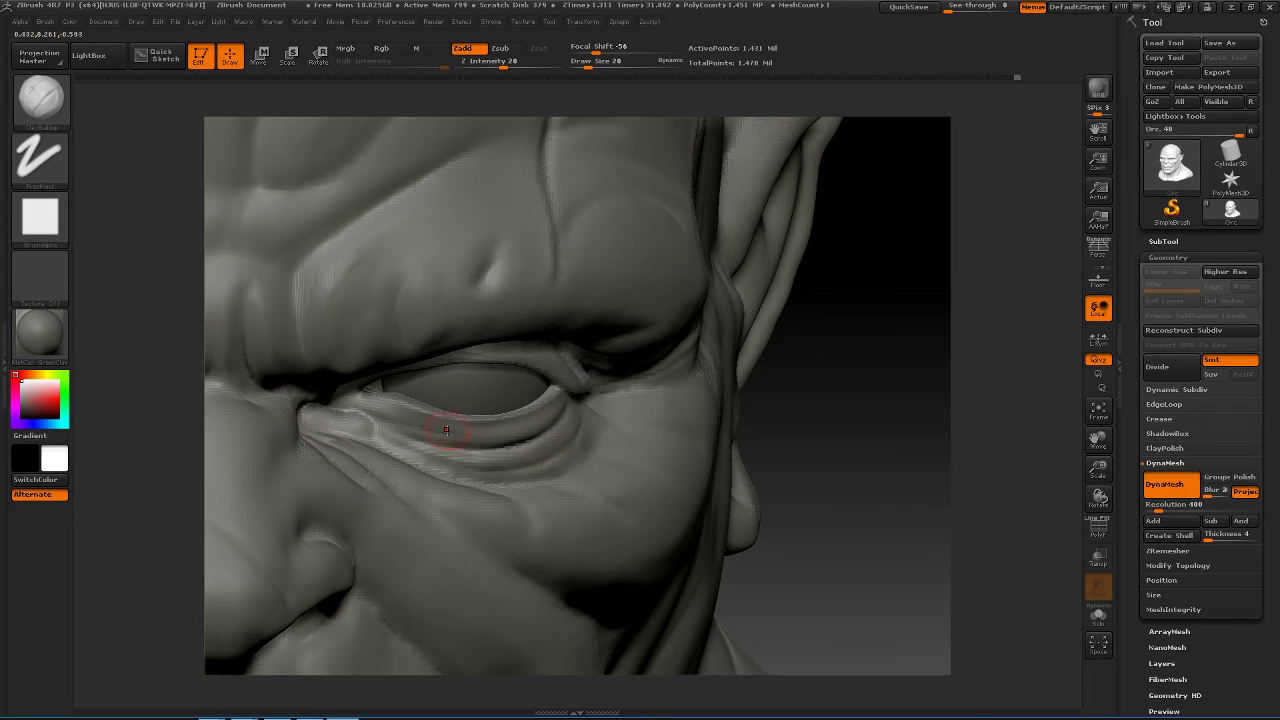
- Mask the outer part of the left upper eyelid and brow, and reshape the lower lid and eye bag with the Move brush at draw size 47
{"action": "key", "text": "b"}
{"action": "key", "text": "m"}
{"action": "key", "text": "v"}
{"action": "key", "text": "space"}
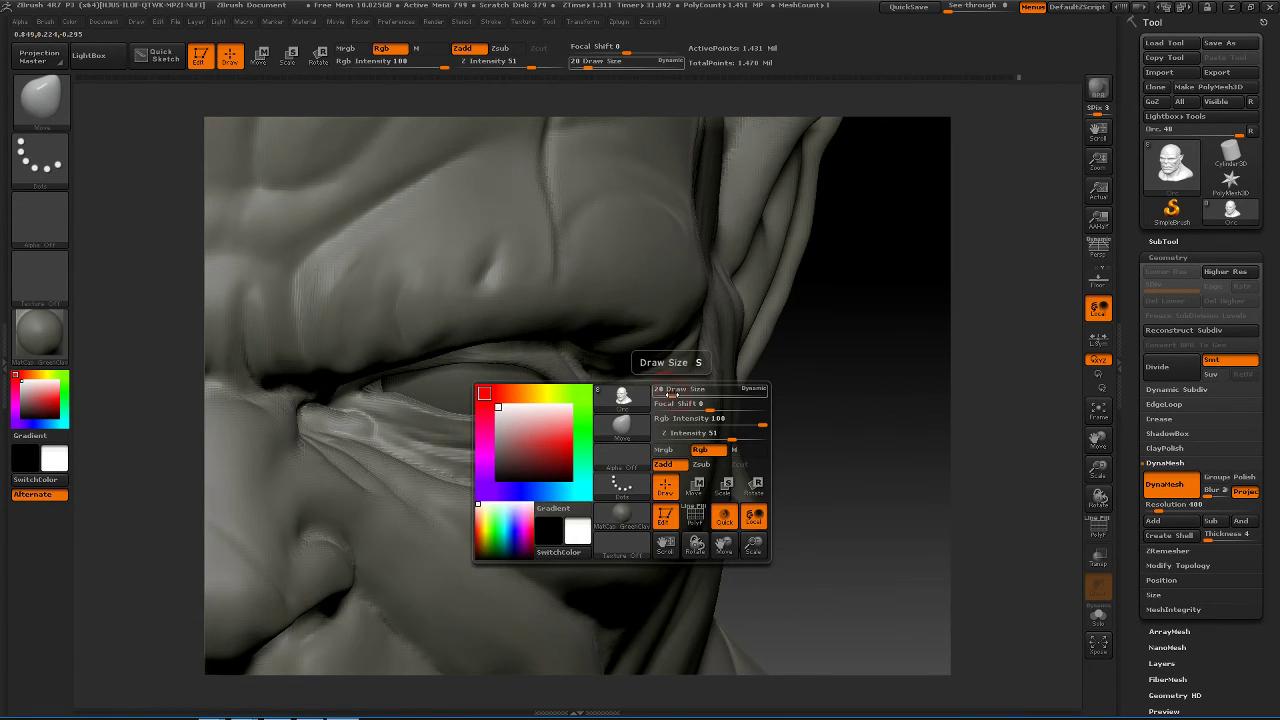
{"action": "left_click_drag", "start_coordinate": [672, 394], "coordinate": [680, 394]}
{"action": "mouse_move", "coordinate": [557, 394]}
{"action": "left_mouse_down", "text": "ctrl"}
{"action": "mouse_move", "coordinate": [525, 417]}
{"action": "mouse_move", "coordinate": [436, 410]}
{"action": "mouse_move", "coordinate": [540, 365]}
{"action": "mouse_move", "coordinate": [567, 433]}
{"action": "mouse_move", "coordinate": [550, 386]}
{"action": "mouse_move", "coordinate": [480, 295]}
{"action": "mouse_move", "coordinate": [572, 291]}
{"action": "left_mouse_up", "text": "ctrl"}
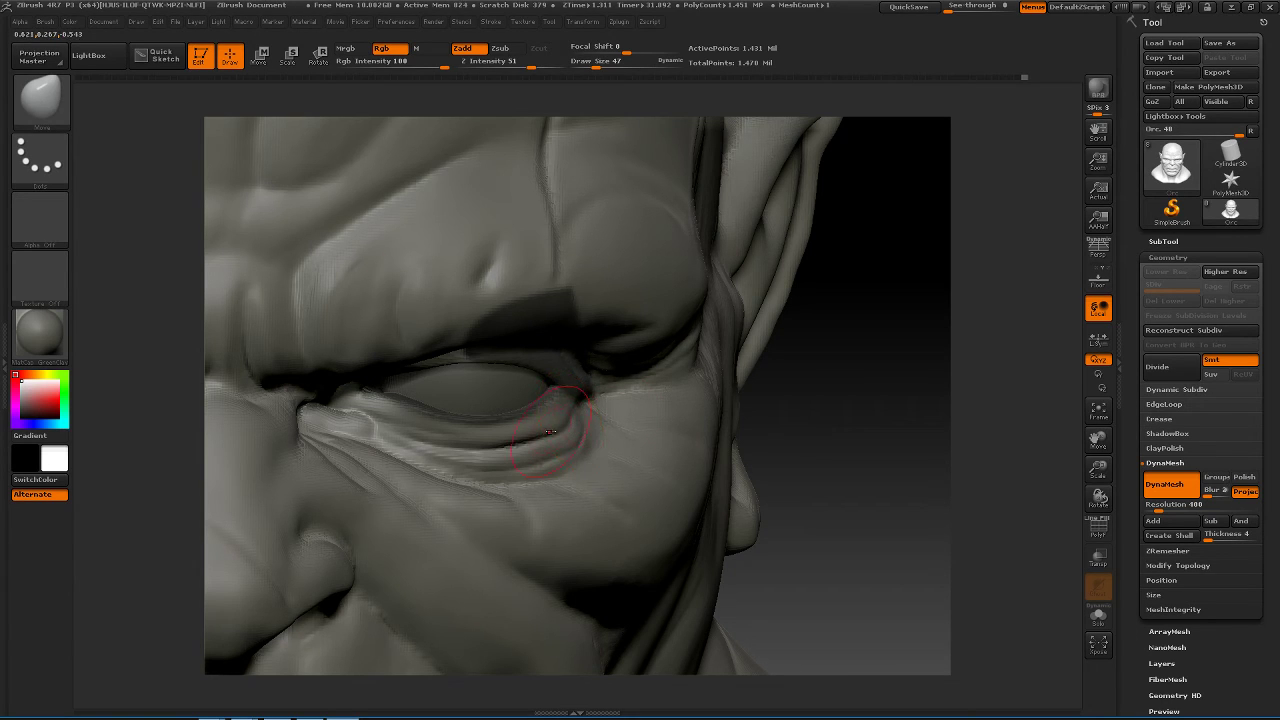
{"action": "mouse_move", "coordinate": [550, 431]}
{"action": "left_mouse_down"}
{"action": "mouse_move", "coordinate": [497, 458]}
{"action": "mouse_move", "coordinate": [443, 447]}
{"action": "left_mouse_up"}
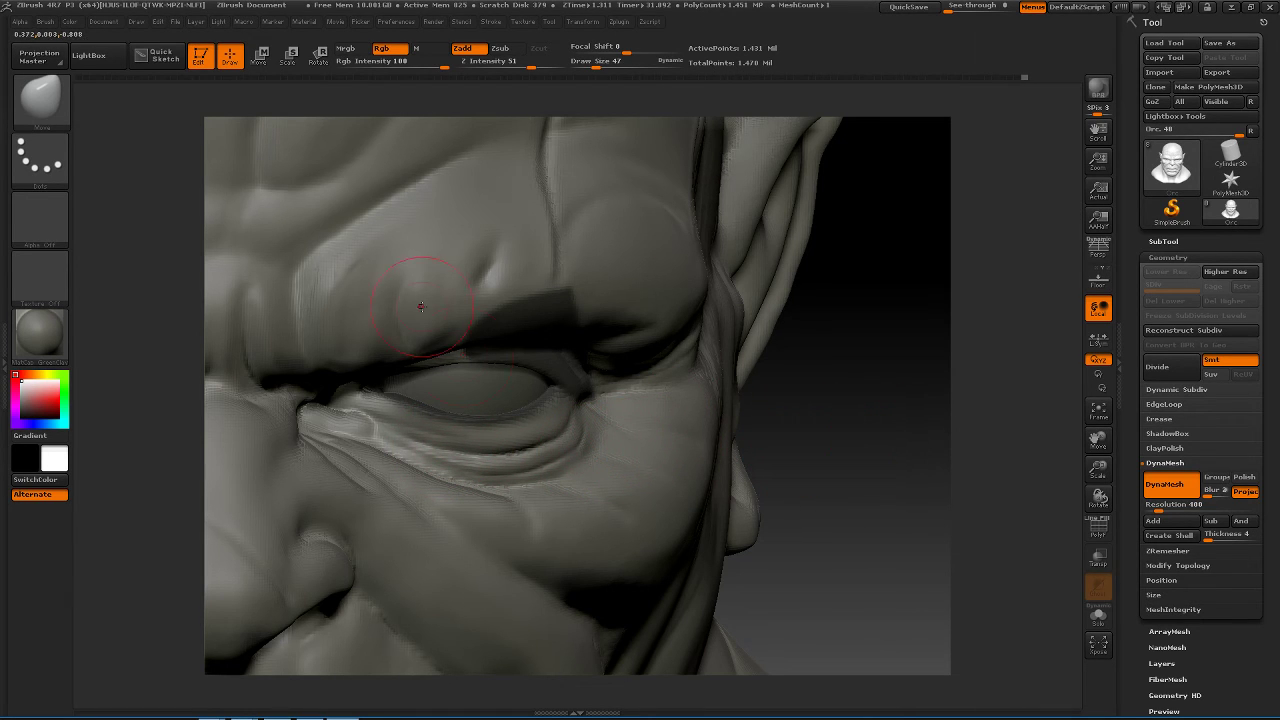
- Polish and smooth the left lower eyelid toward the inner corner with the hPolish brush at draw size 14
{"action": "key", "text": "b"}
{"action": "key", "text": "h"}
{"action": "key", "text": "p"}
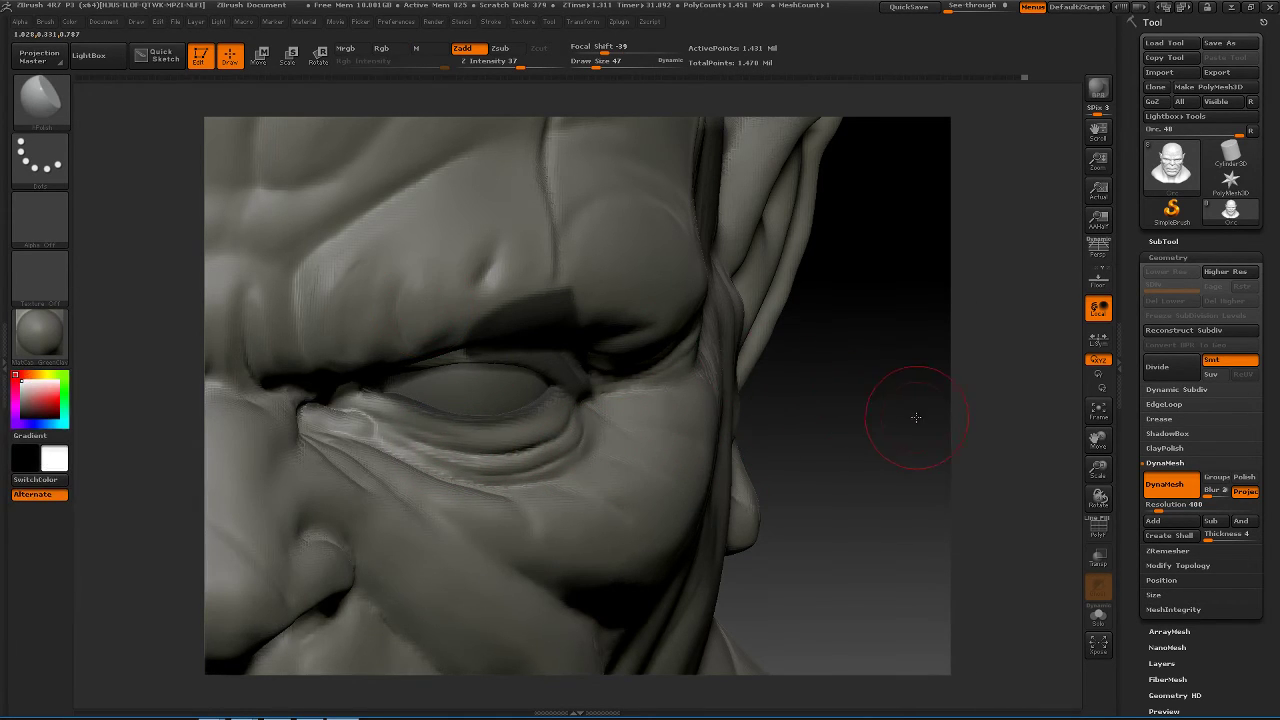
{"action": "left_click_drag", "start_coordinate": [914, 414], "coordinate": [770, 413]}
{"action": "key", "text": "space"}
{"action": "left_click_drag", "start_coordinate": [604, 440], "coordinate": [591, 440]}
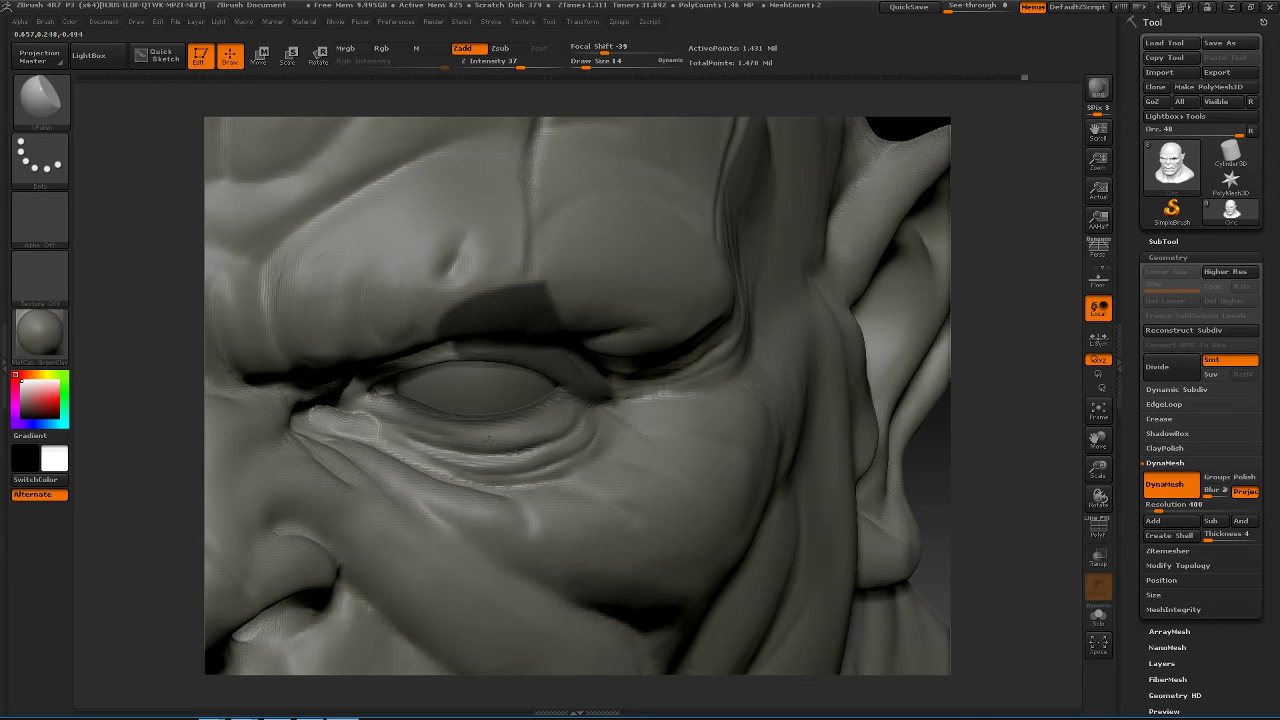
{"action": "key", "text": "shift"}
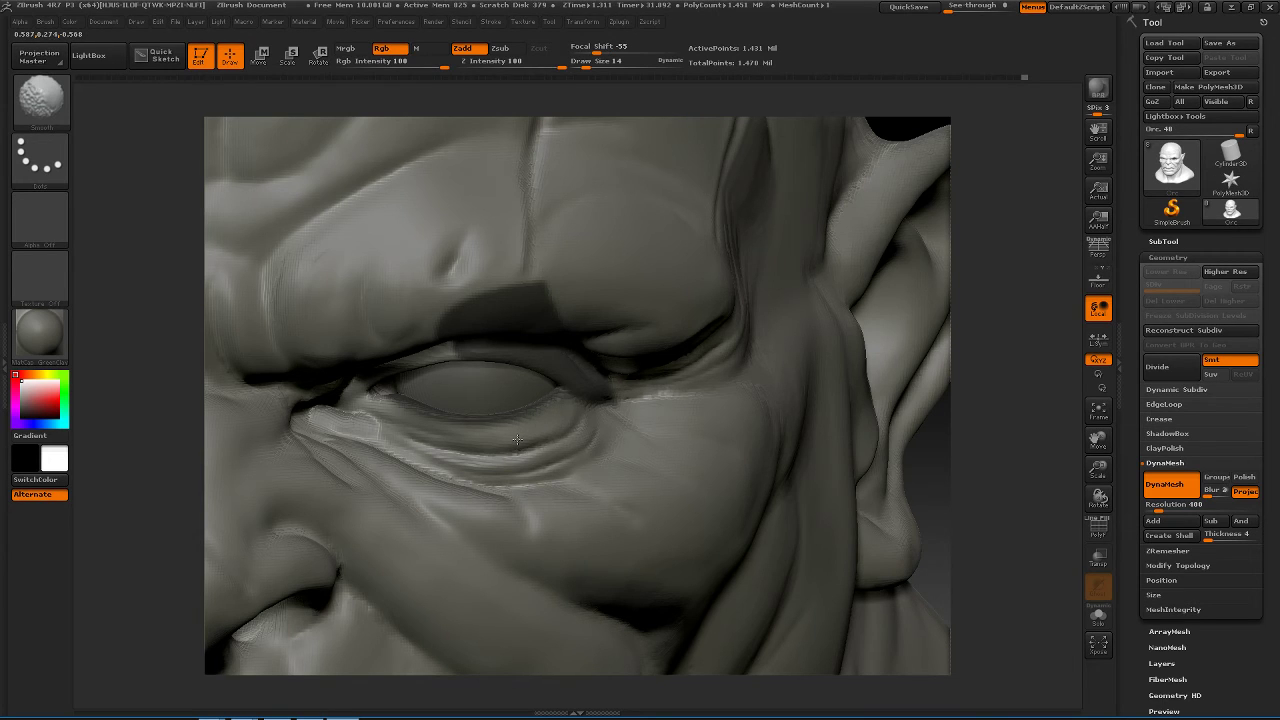
{"action": "left_click_drag", "start_coordinate": [458, 432], "coordinate": [400, 412], "text": "shift"}
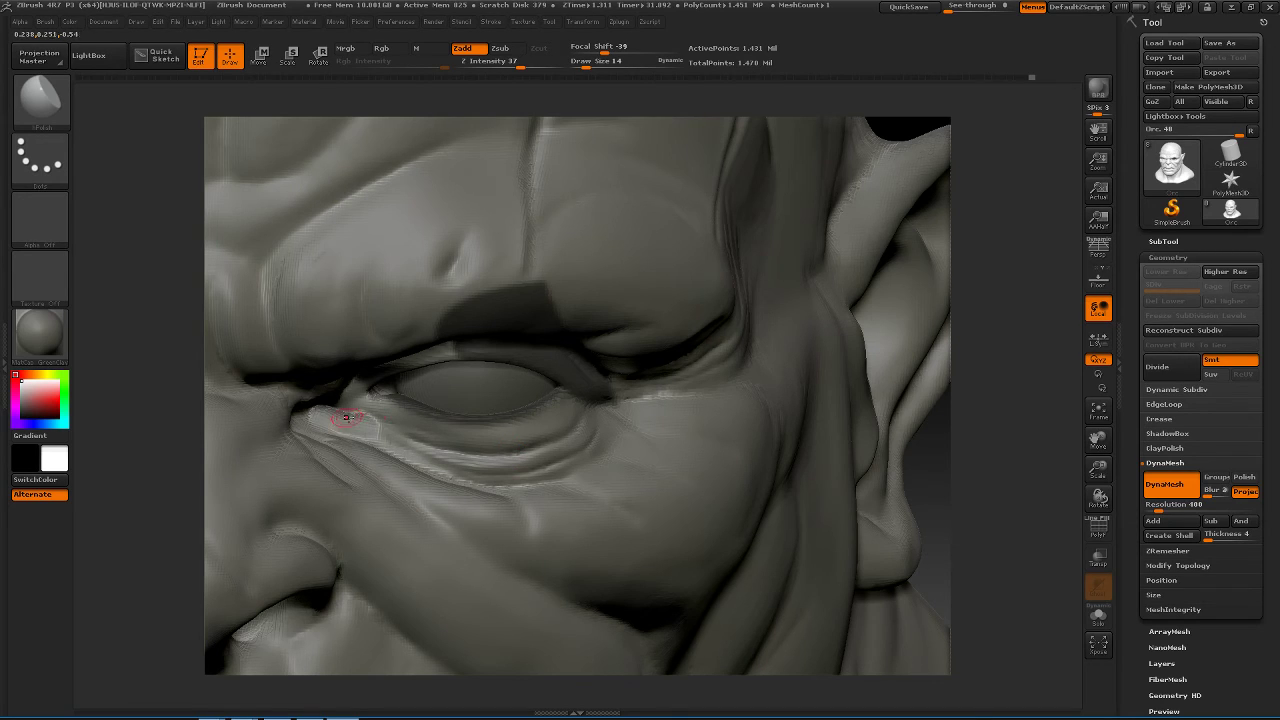
{"action": "left_click_drag", "start_coordinate": [363, 420], "coordinate": [341, 426], "text": "shift"}
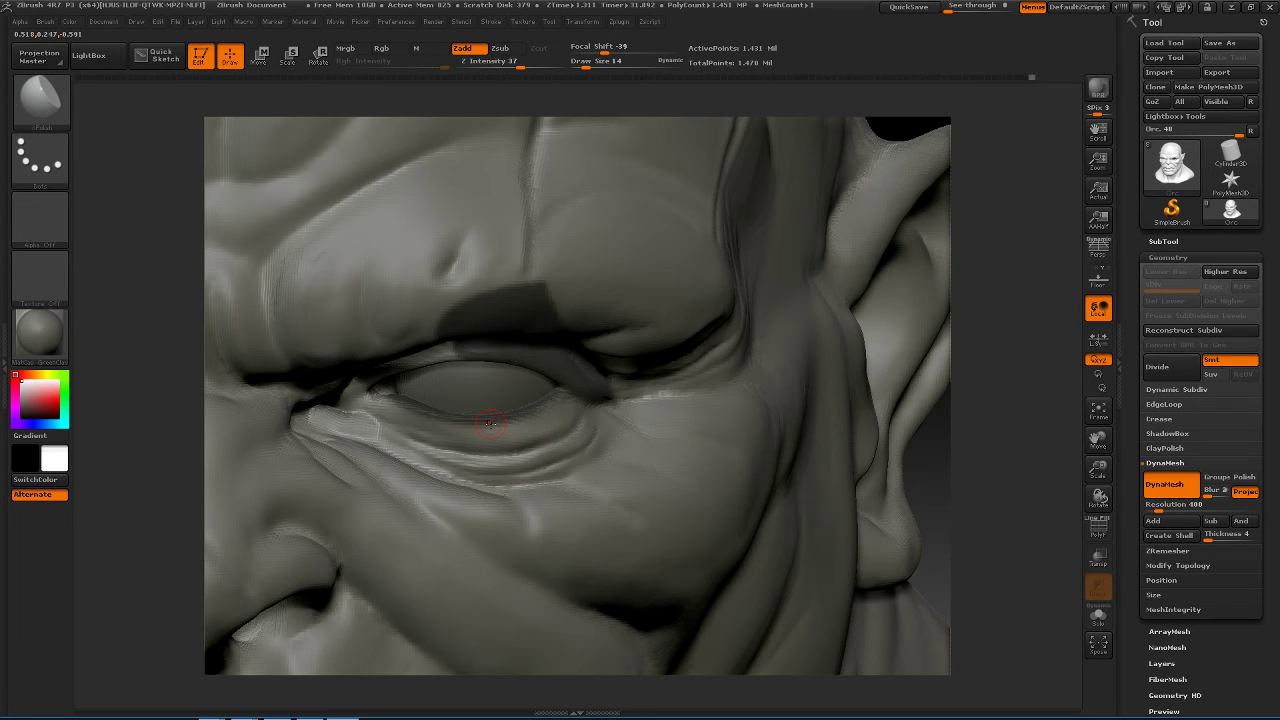
- Carve fine creases along the outer part of the left eye bag with Dam_Standard at draw size 14
{"action": "key", "text": "b"}
{"action": "key", "text": "d"}
{"action": "key", "text": "s"}
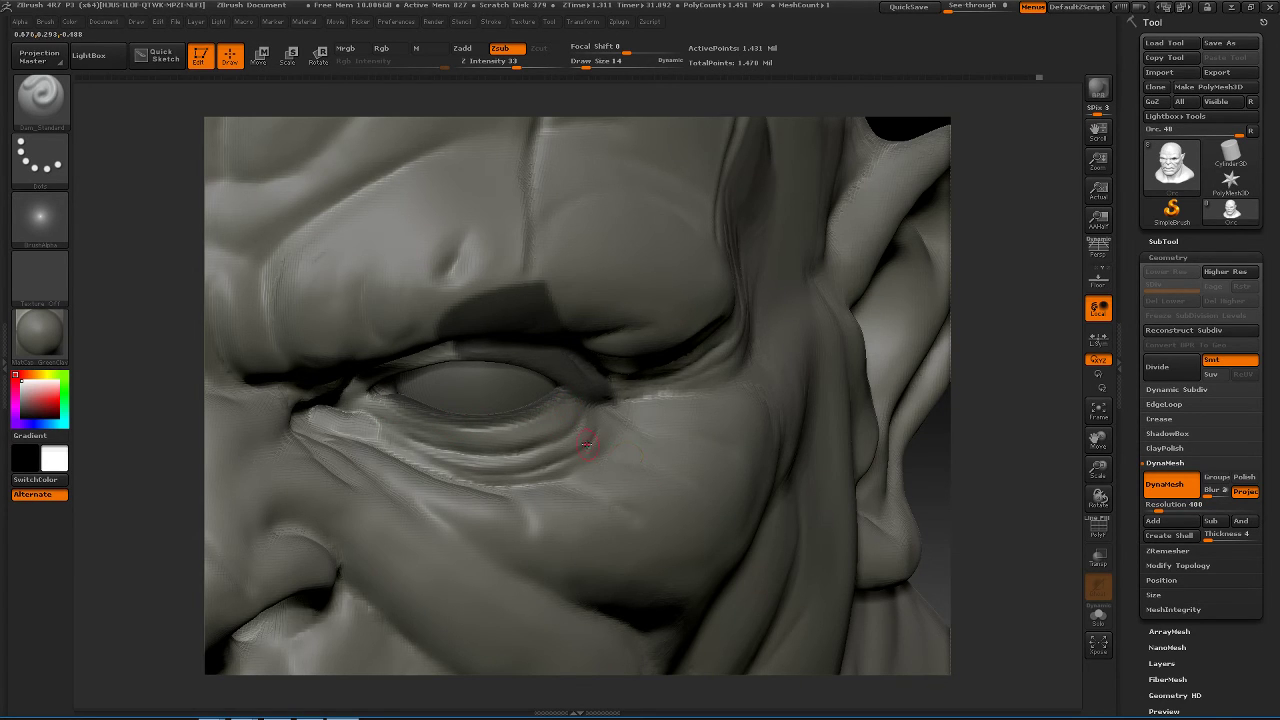
- Build up small folds at the outer end of the left eye bag with ClayBuildup at draw size 13, smoothing the added clay
{"action": "key", "text": "b"}
{"action": "key", "text": "c"}
{"action": "key", "text": "b"}
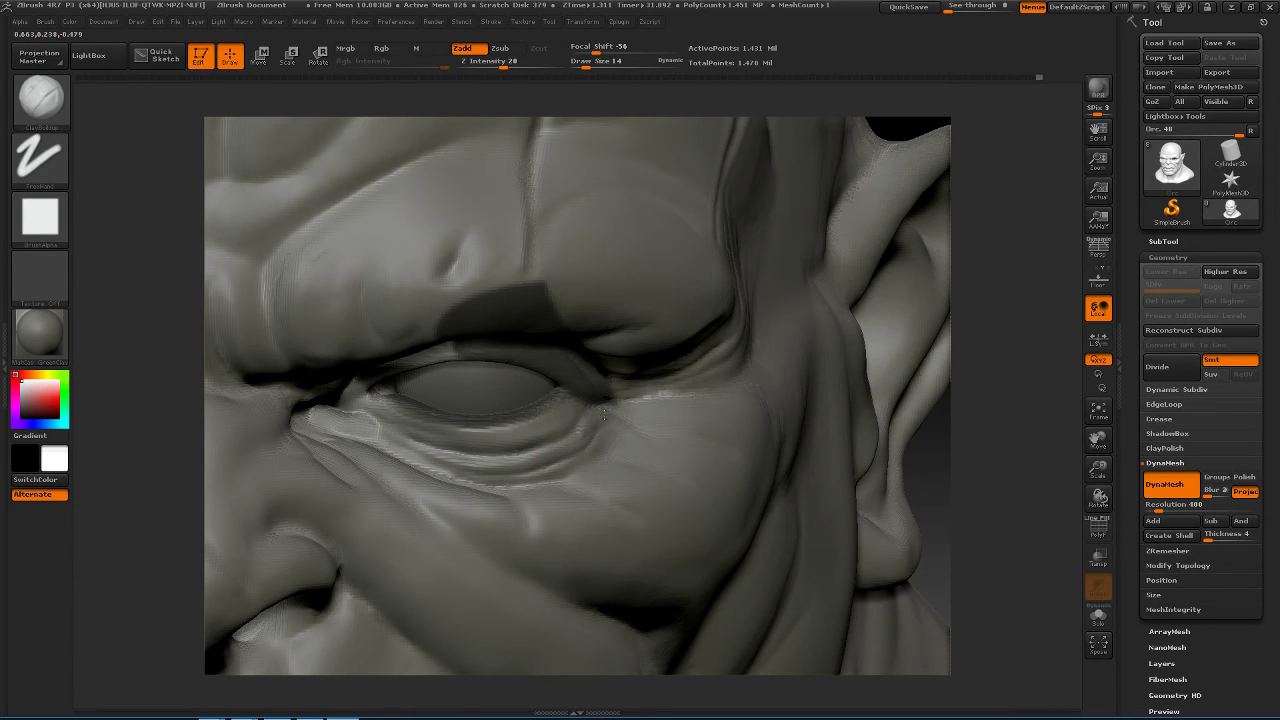
{"action": "mouse_move", "coordinate": [572, 440]}
{"action": "left_mouse_down", "text": "shift"}
{"action": "mouse_move", "coordinate": [612, 408]}
{"action": "mouse_move", "coordinate": [575, 442]}
{"action": "mouse_move", "coordinate": [598, 412]}
{"action": "mouse_move", "coordinate": [577, 428]}
{"action": "mouse_move", "coordinate": [571, 405]}
{"action": "mouse_move", "coordinate": [582, 429]}
{"action": "left_mouse_up", "text": "shift"}
{"action": "key", "text": "space"}
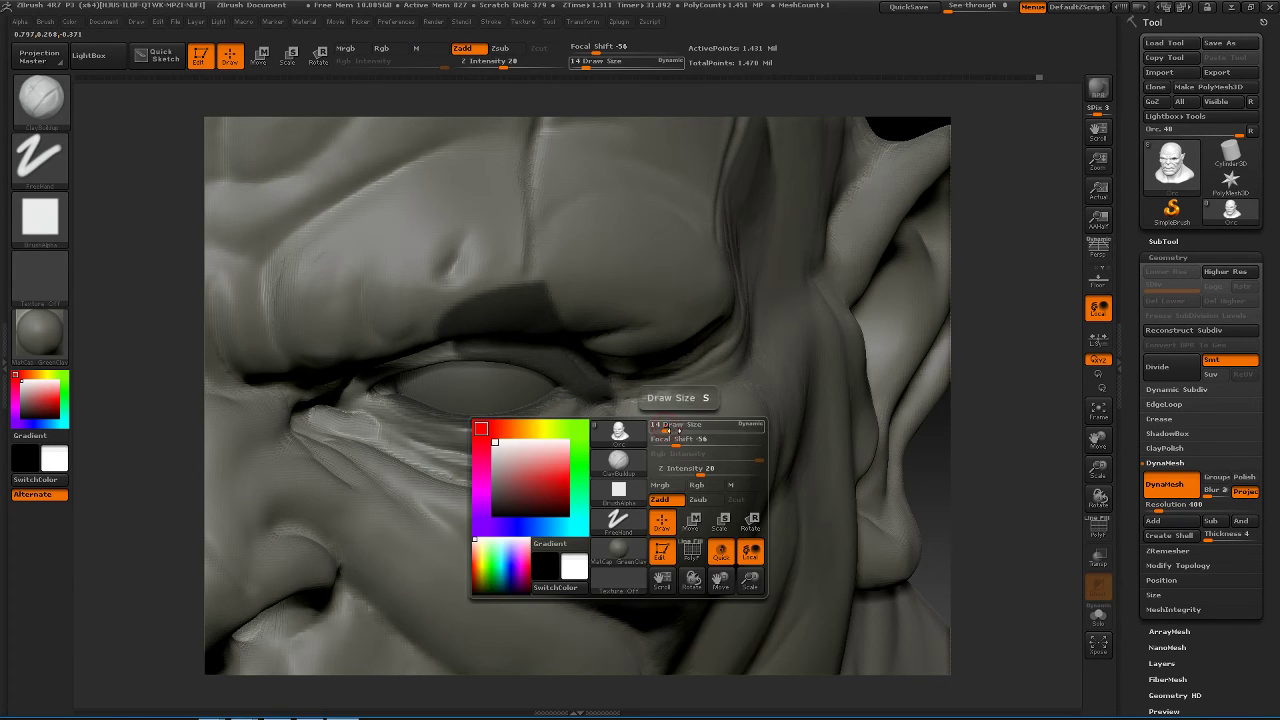
{"action": "left_click", "coordinate": [677, 430]}
{"action": "key", "text": "space"}
{"action": "left_click", "coordinate": [620, 457]}
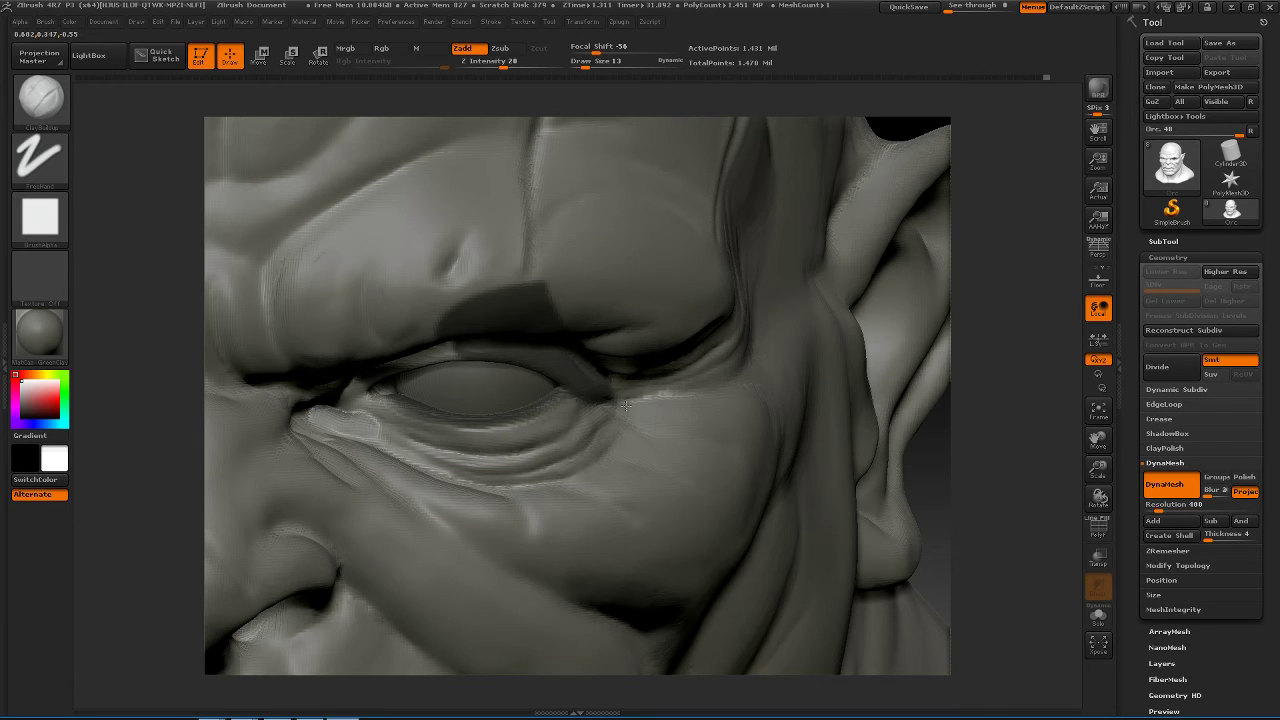
{"action": "left_click_drag", "start_coordinate": [991, 418], "coordinate": [930, 404]}
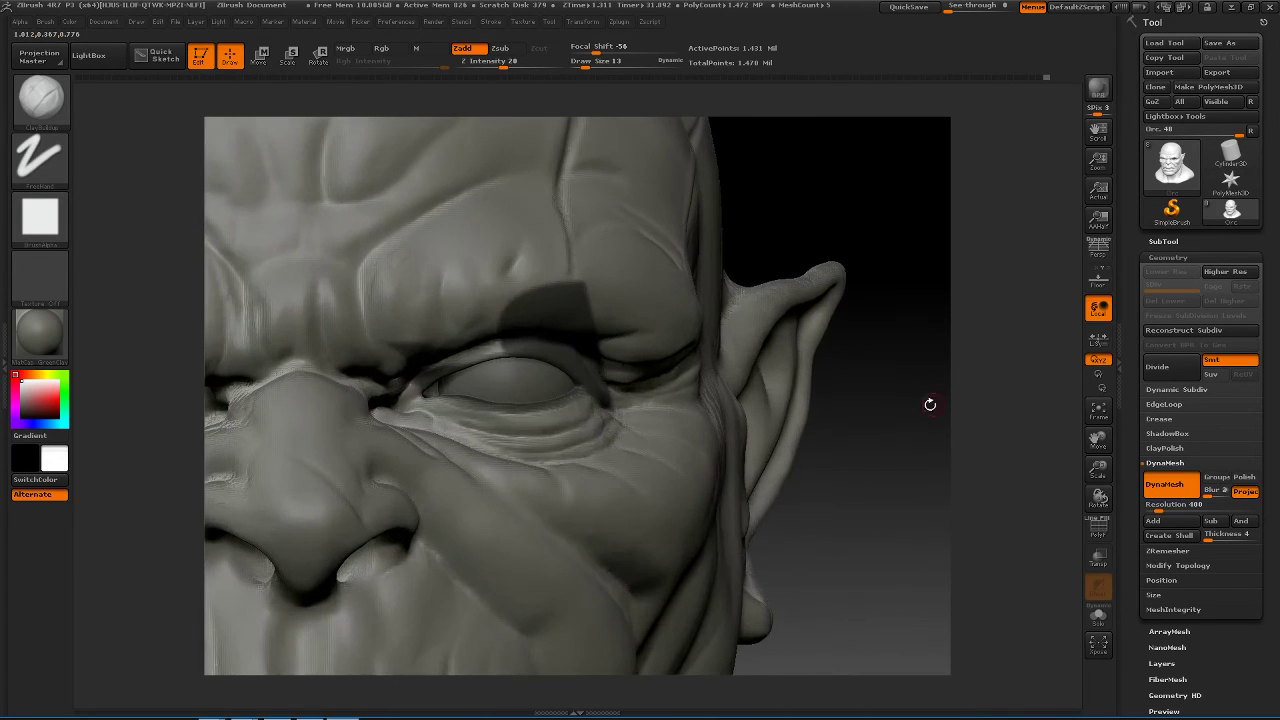
- Polish the outer part of the left lower eyelid with the hPolish brush at draw size 13
{"action": "key", "text": "b"}
{"action": "key", "text": "h"}
{"action": "key", "text": "p"}
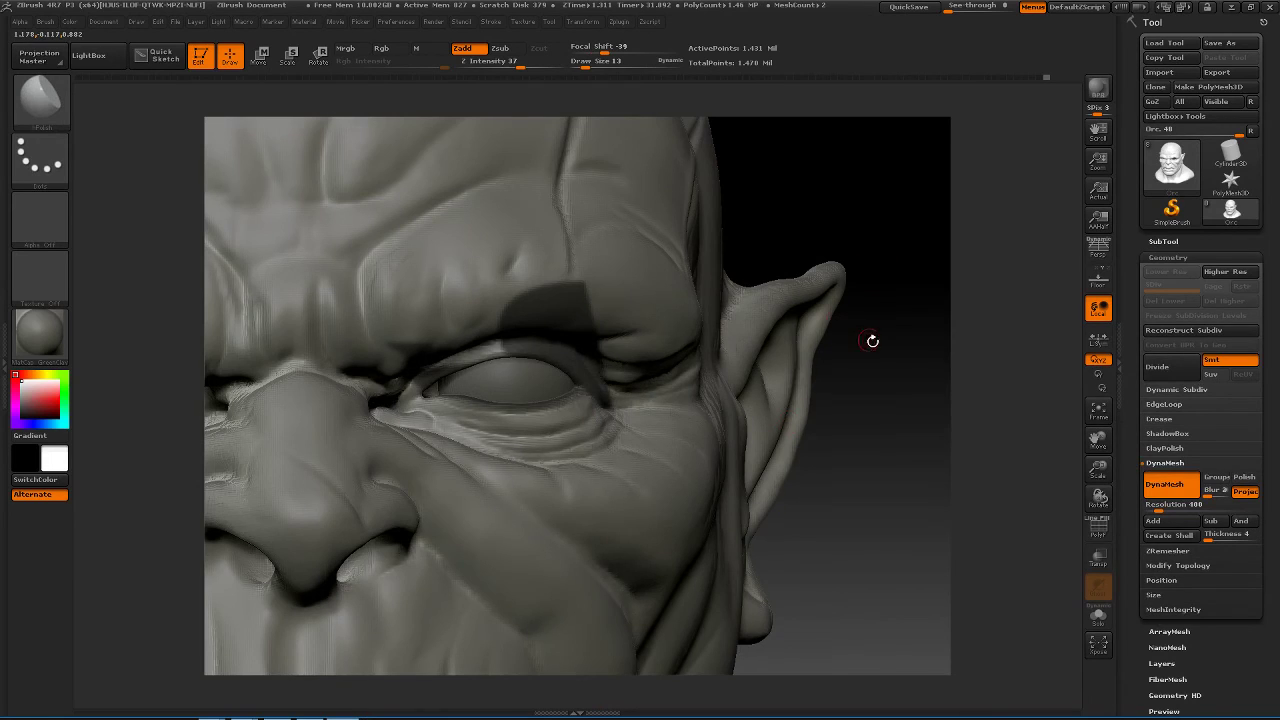
{"action": "left_click_drag", "start_coordinate": [872, 341], "coordinate": [570, 408]}
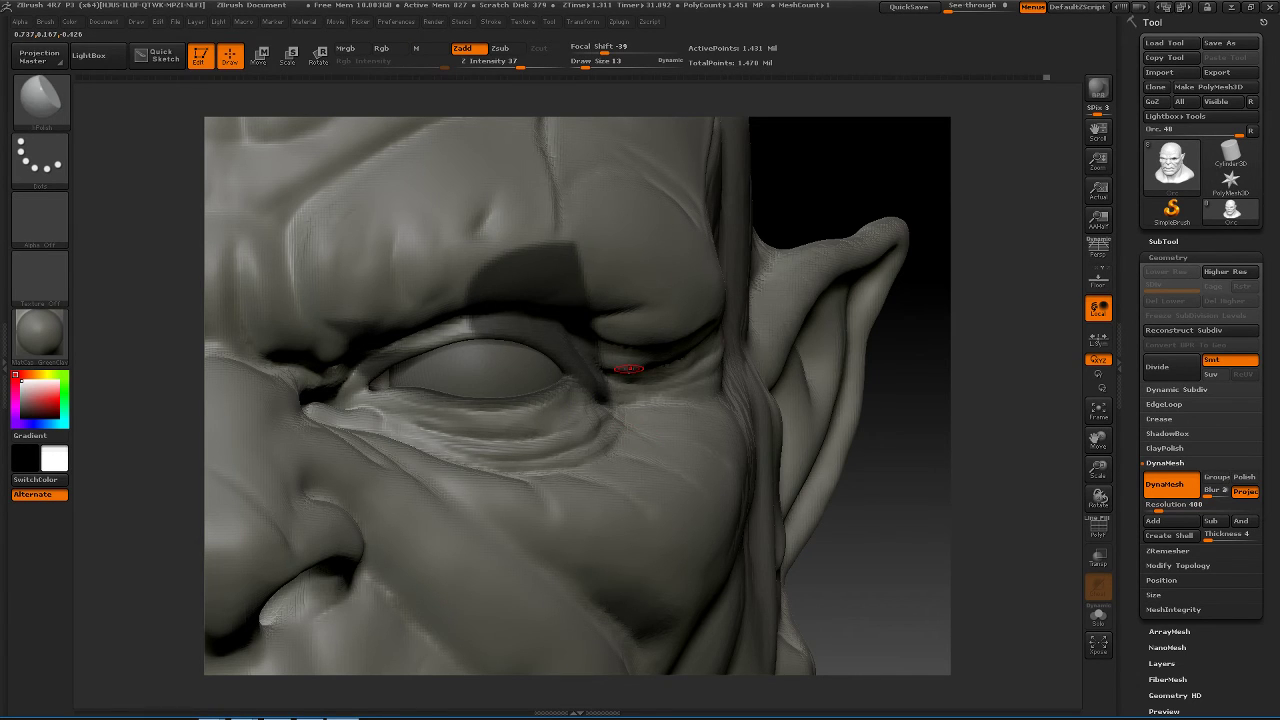
- Reshape the outer end of the left eye bag with the Move brush at draw size 60, and clear the mask
{"action": "key", "text": "b"}
{"action": "key", "text": "m"}
{"action": "key", "text": "v"}
{"action": "key", "text": "space"}
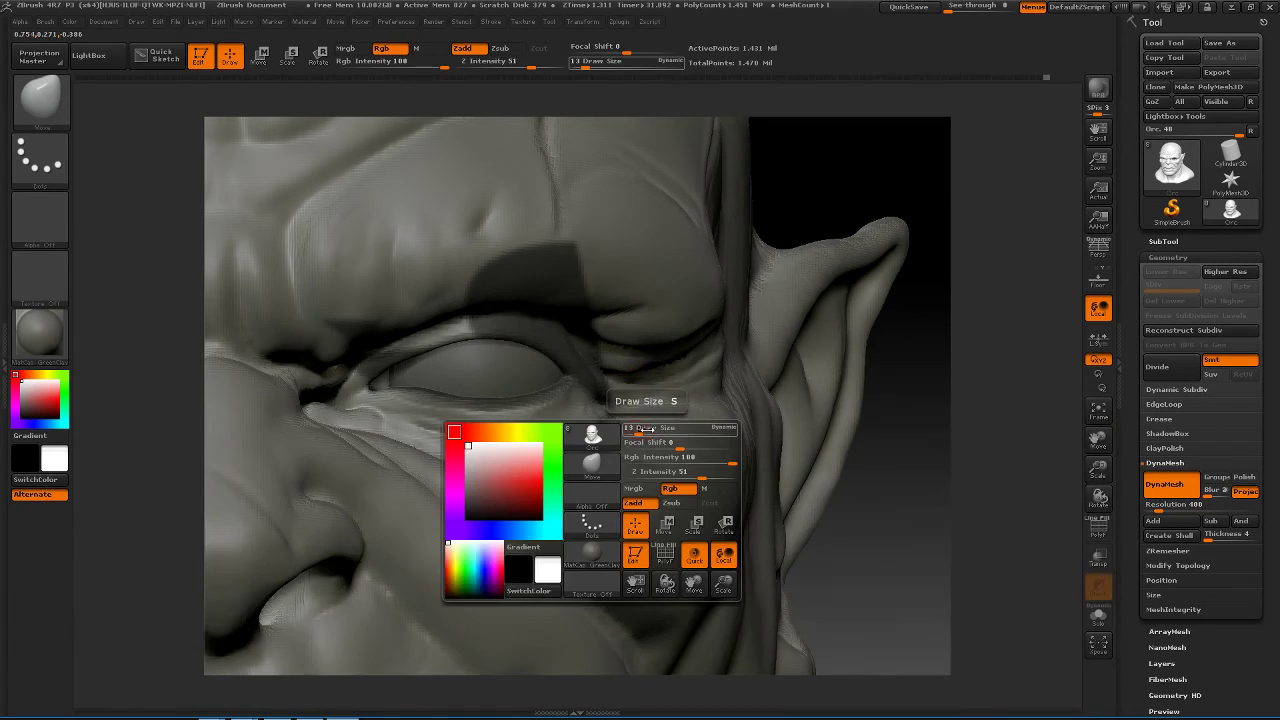
{"action": "left_click_drag", "start_coordinate": [655, 431], "coordinate": [574, 441]}
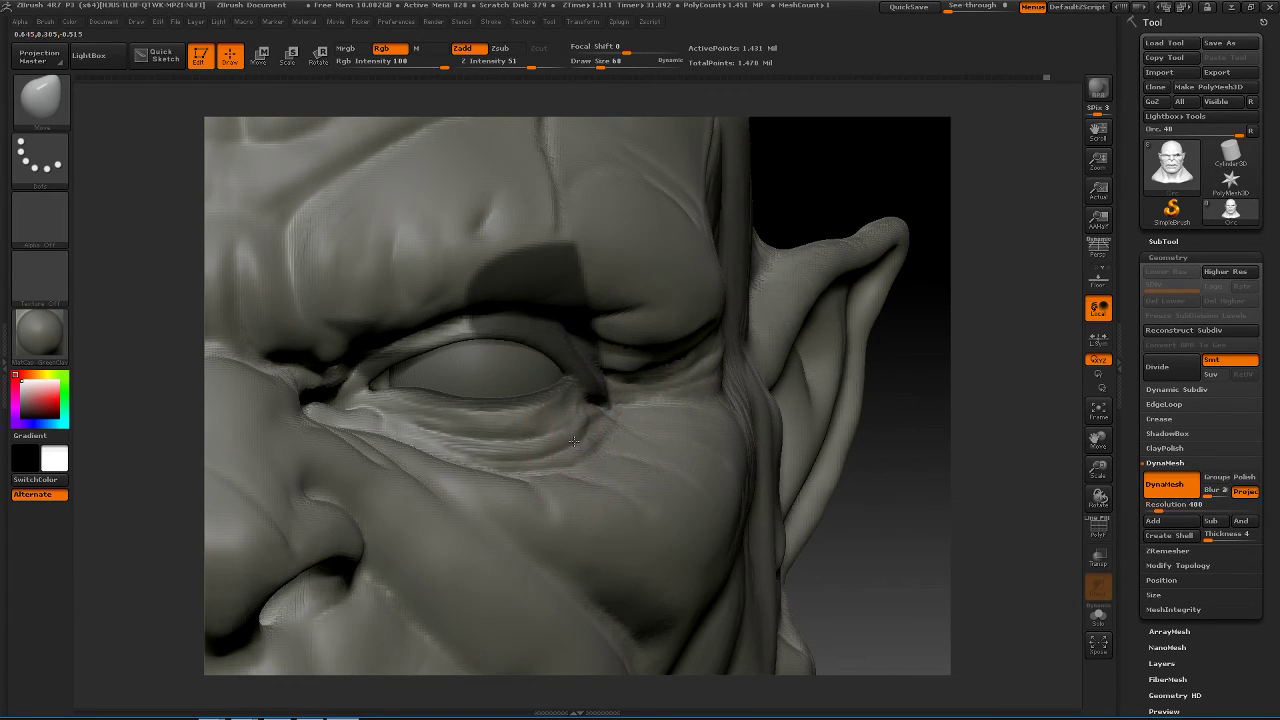
{"action": "key", "text": "shift"}
{"action": "mouse_move", "coordinate": [914, 422]}
{"action": "left_mouse_down"}
{"action": "mouse_move", "coordinate": [856, 441]}
{"action": "mouse_move", "coordinate": [745, 440]}
{"action": "mouse_move", "coordinate": [817, 429]}
{"action": "mouse_move", "coordinate": [800, 420]}
{"action": "mouse_move", "coordinate": [814, 417]}
{"action": "mouse_move", "coordinate": [828, 444]}
{"action": "mouse_move", "coordinate": [817, 437]}
{"action": "mouse_move", "coordinate": [866, 443]}
{"action": "mouse_move", "coordinate": [831, 443]}
{"action": "mouse_move", "coordinate": [964, 506]}
{"action": "left_mouse_up"}
{"action": "key", "text": "shift"}
{"action": "key", "text": "ctrl+shift"}
- Add clay along the outer left lower eyelid with ClayBuildup at draw size 19, and smooth it into the eye bag
{"action": "key", "text": "b"}
{"action": "key", "text": "c"}
{"action": "key", "text": "b"}
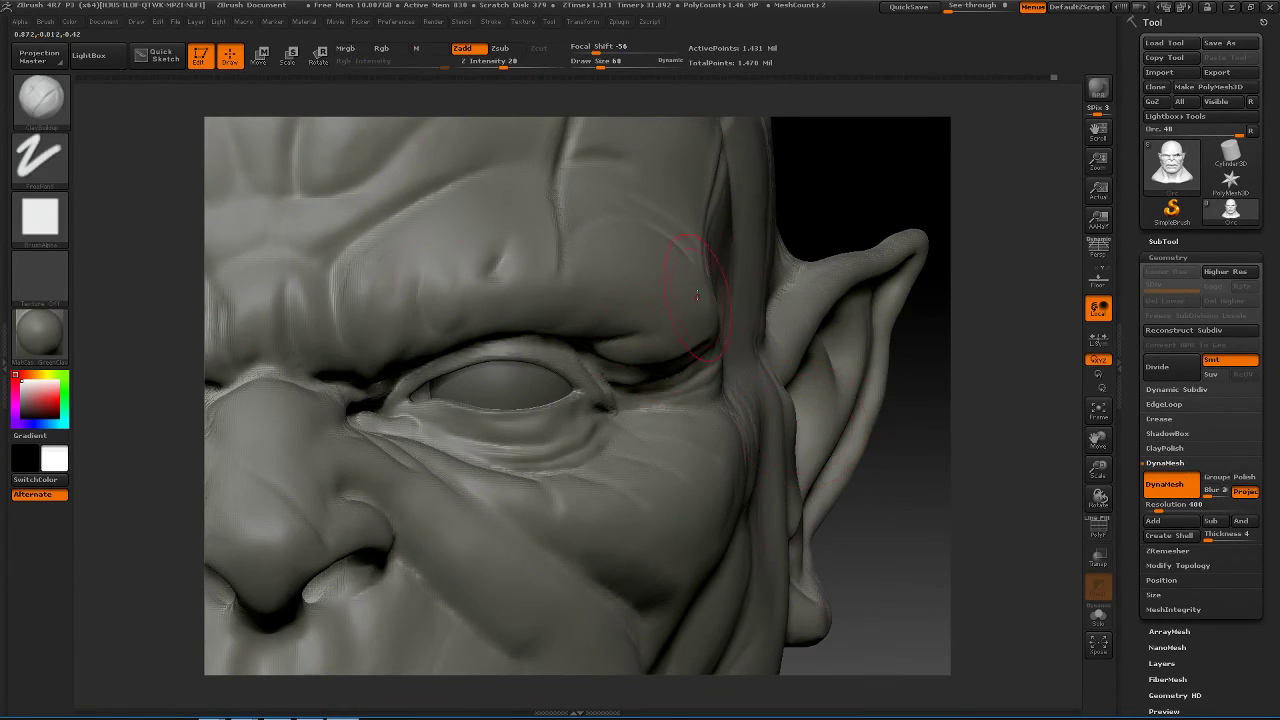
{"action": "key", "text": "space"}
{"action": "left_click_drag", "start_coordinate": [767, 313], "coordinate": [760, 313]}
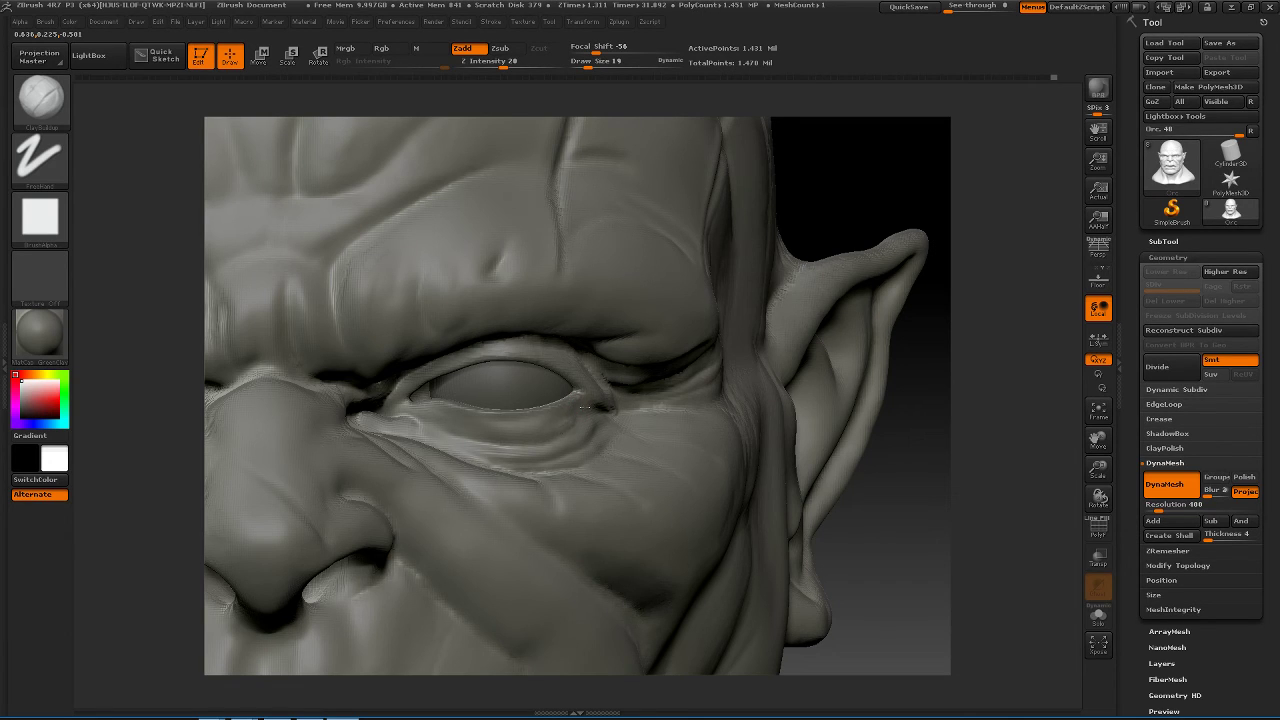
{"action": "left_click_drag", "start_coordinate": [574, 409], "coordinate": [543, 434], "text": "shift"}
{"action": "key", "text": "shift"}
{"action": "key", "text": "shift"}
{"action": "key", "text": "shift"}
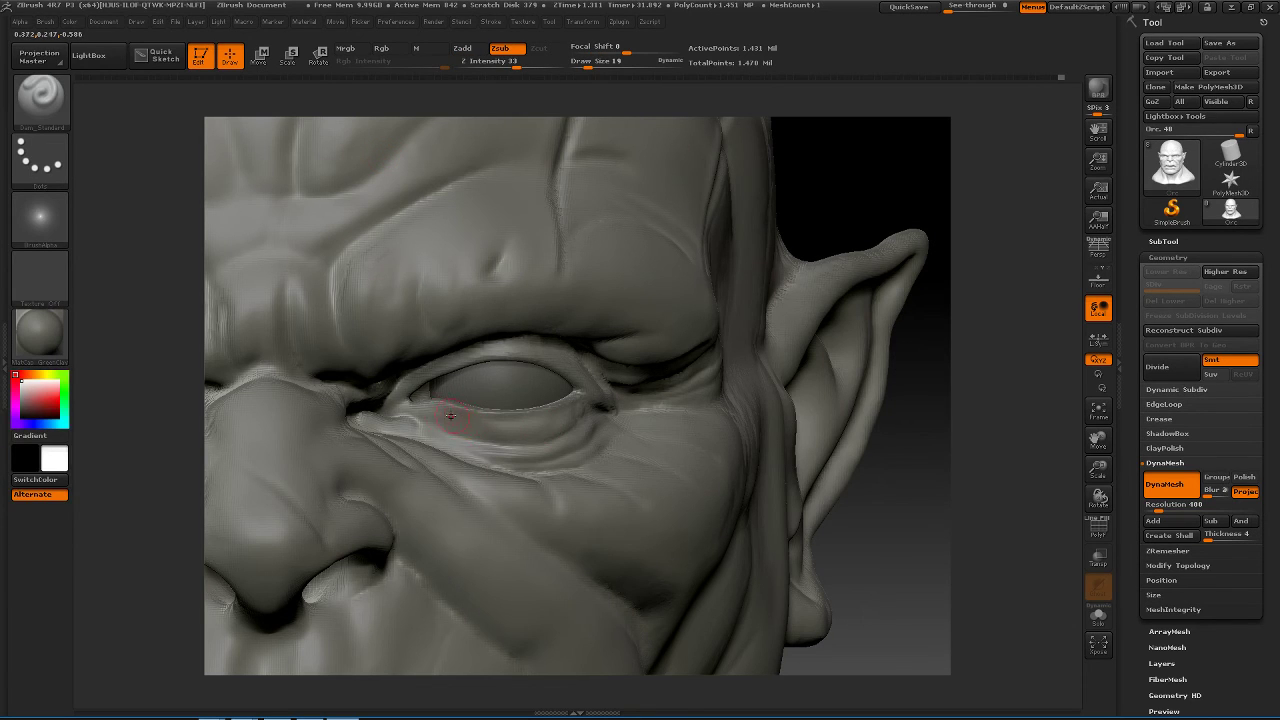
- Carve the crease beneath the left lower eyelid with Dam_Standard at draw size 19, smoothing the lid edge
{"action": "mouse_move", "coordinate": [456, 414]}
{"action": "left_mouse_down", "text": "shift"}
{"action": "mouse_move", "coordinate": [534, 422]}
{"action": "mouse_move", "coordinate": [571, 406]}
{"action": "left_mouse_up", "text": "shift"}
{"action": "left_click_drag", "start_coordinate": [494, 423], "coordinate": [446, 414]}
{"action": "mouse_move", "coordinate": [953, 431]}
{"action": "left_mouse_down"}
{"action": "mouse_move", "coordinate": [903, 443]}
{"action": "mouse_move", "coordinate": [840, 433]}
{"action": "mouse_move", "coordinate": [871, 434]}
{"action": "mouse_move", "coordinate": [831, 457]}
{"action": "mouse_move", "coordinate": [808, 434]}
{"action": "mouse_move", "coordinate": [786, 462]}
{"action": "mouse_move", "coordinate": [790, 505]}
{"action": "left_mouse_up"}
- Carve wrinkles beneath the left eye bag with Dam_Standard at draw size 39, undoing the first stroke beside the nose
{"action": "key", "text": "space"}
{"action": "left_click_drag", "start_coordinate": [480, 449], "coordinate": [487, 449]}
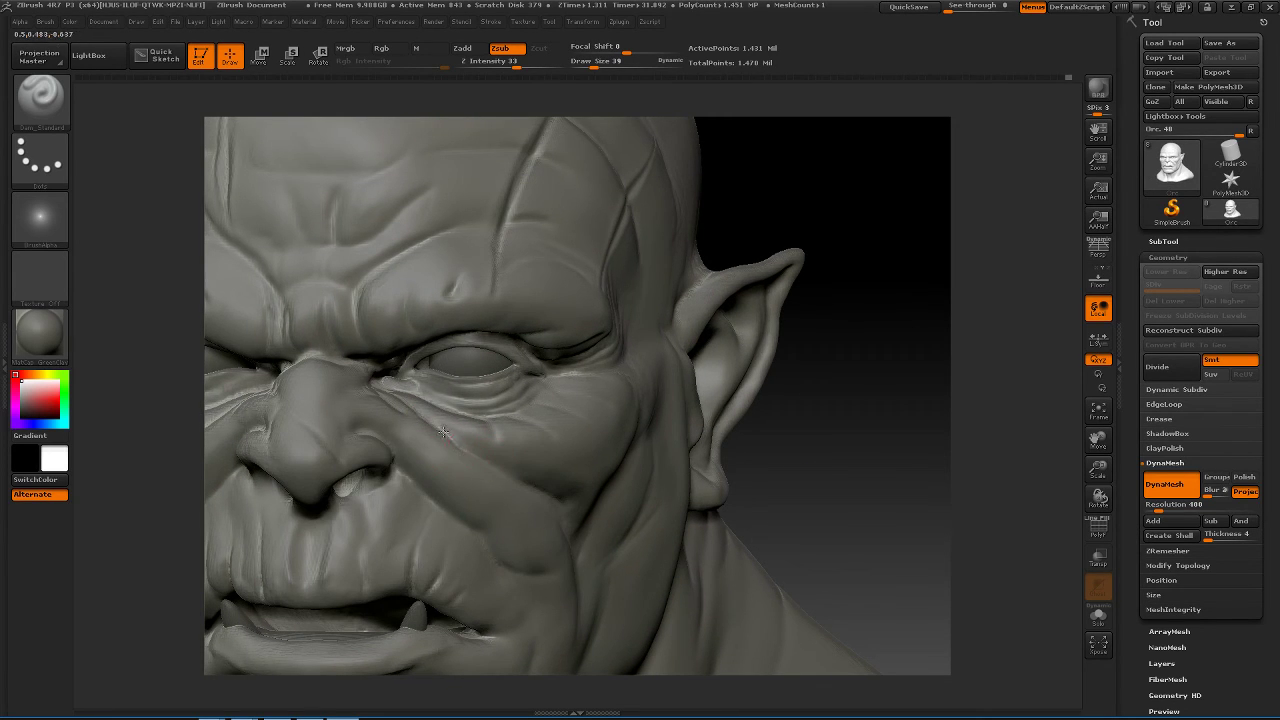
{"action": "left_click_drag", "start_coordinate": [446, 432], "coordinate": [414, 404]}
{"action": "key", "text": "ctrl+z"}
{"action": "mouse_move", "coordinate": [840, 437]}
{"action": "left_mouse_down"}
{"action": "mouse_move", "coordinate": [836, 470]}
{"action": "mouse_move", "coordinate": [790, 466]}
{"action": "left_mouse_up"}
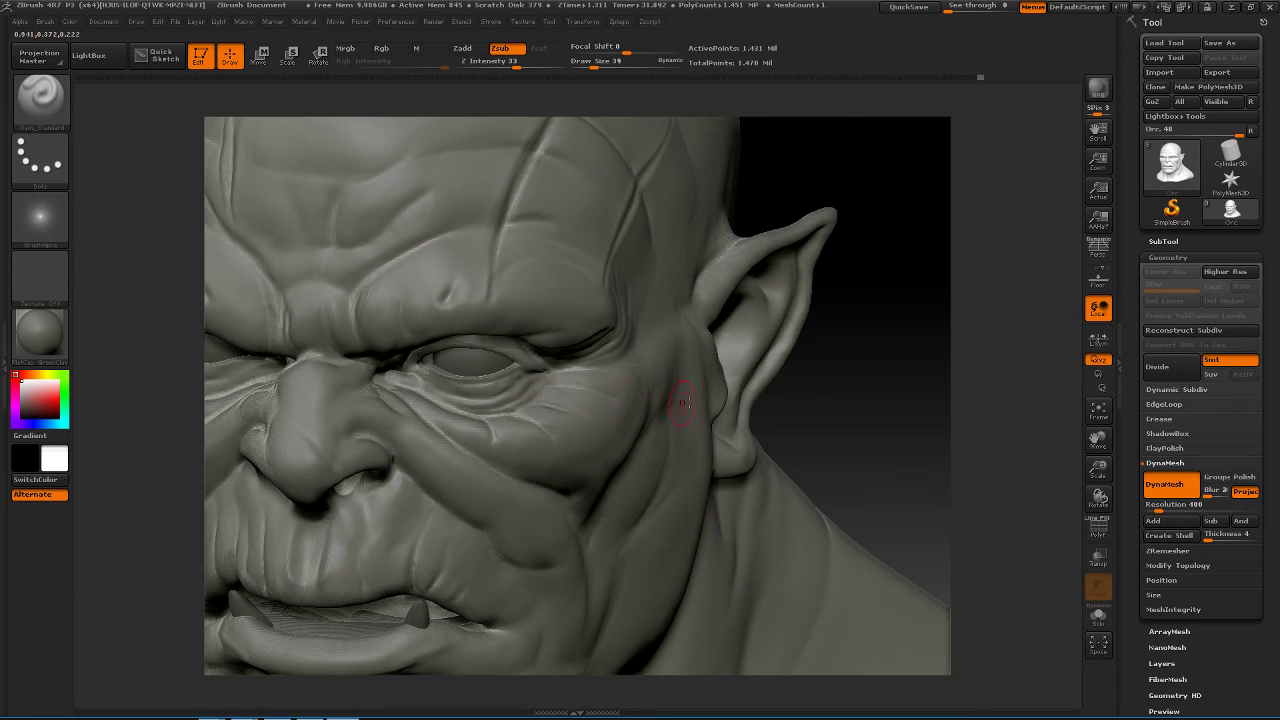
{"action": "left_click_drag", "start_coordinate": [850, 388], "coordinate": [625, 388]}
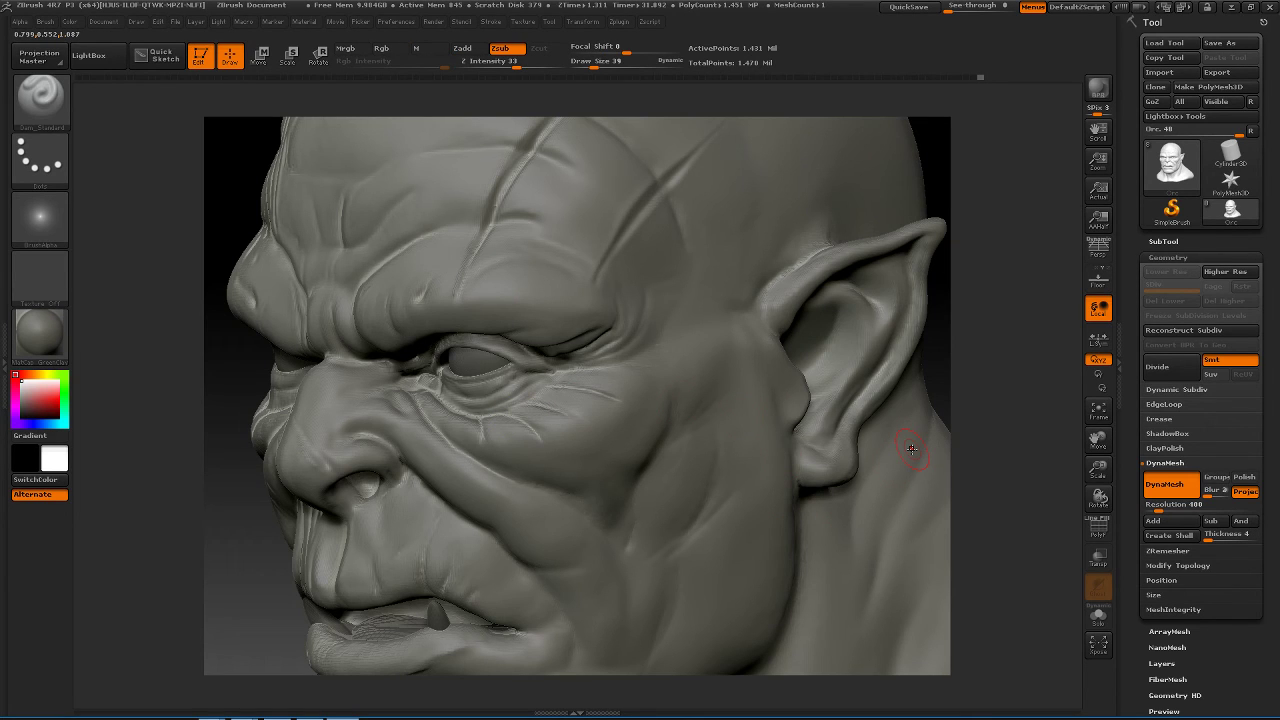
{"action": "left_click_drag", "start_coordinate": [1036, 499], "coordinate": [455, 436]}
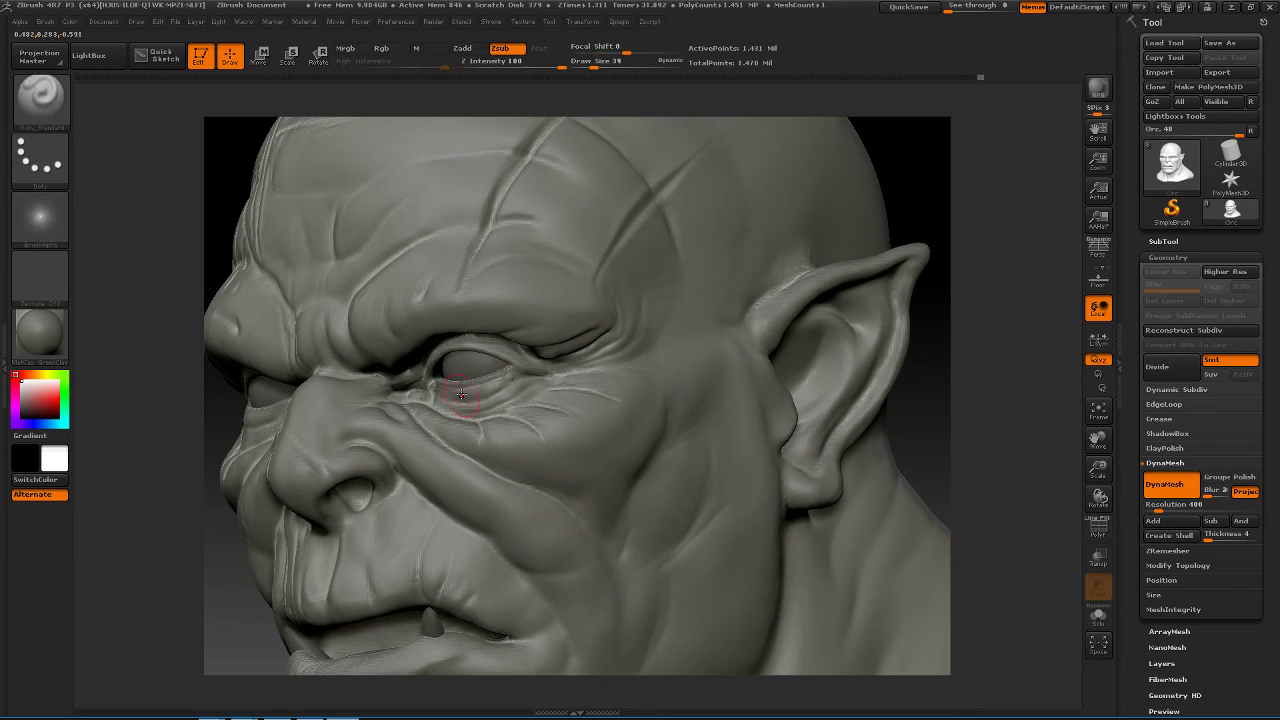
- Sharpen the wrinkles beneath and beside the left eye with the Pinch brush at draw size 60
{"action": "key", "text": "b"}
{"action": "key", "text": "p"}
{"action": "key", "text": "i"}
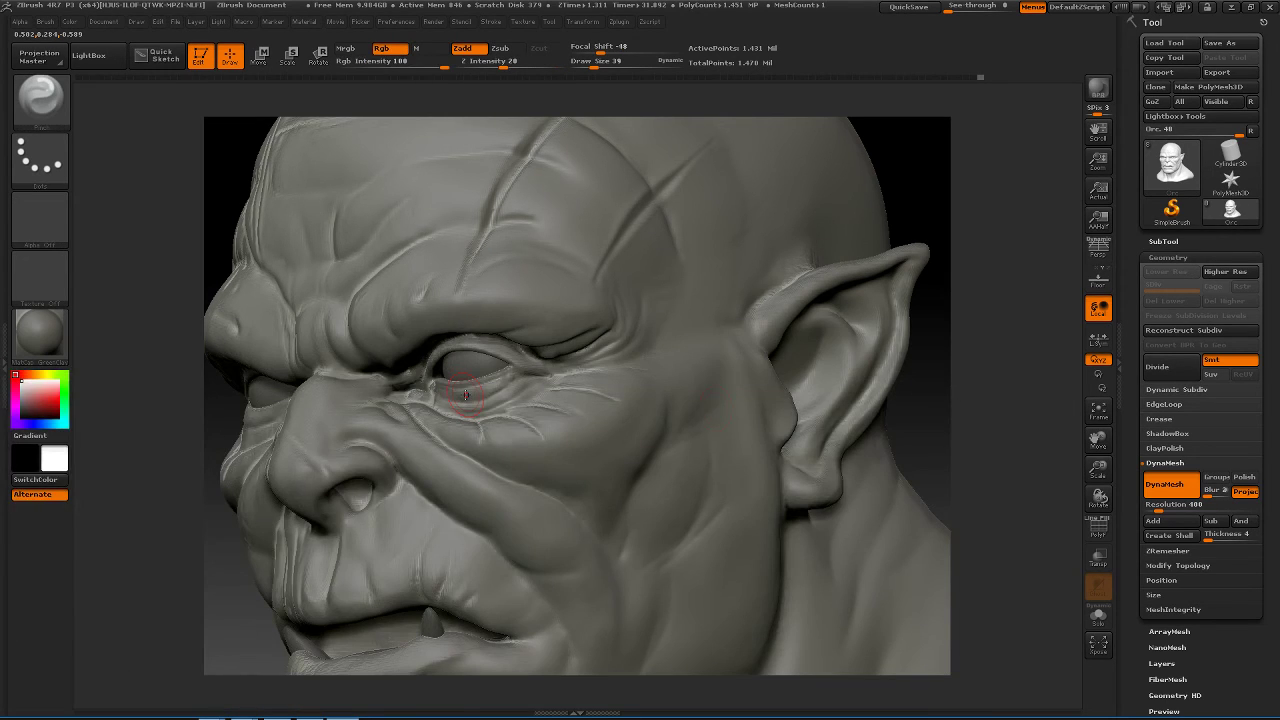
{"action": "key", "text": "space"}
{"action": "left_click_drag", "start_coordinate": [770, 388], "coordinate": [777, 388]}
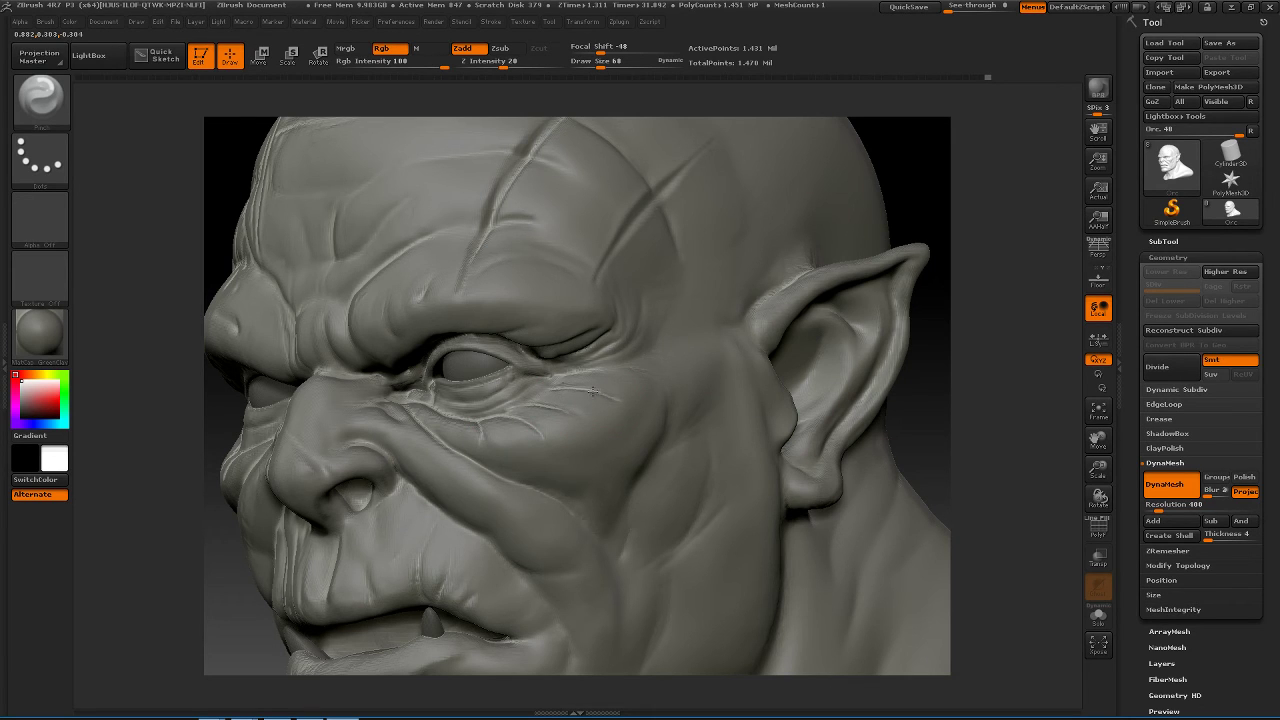
- Inflate the skin folds beside and beneath the left eye with the Inflat brush at draw size 47, smoothing the crow's-feet area
{"action": "key", "text": "b"}
{"action": "key", "text": "i"}
{"action": "key", "text": "n"}
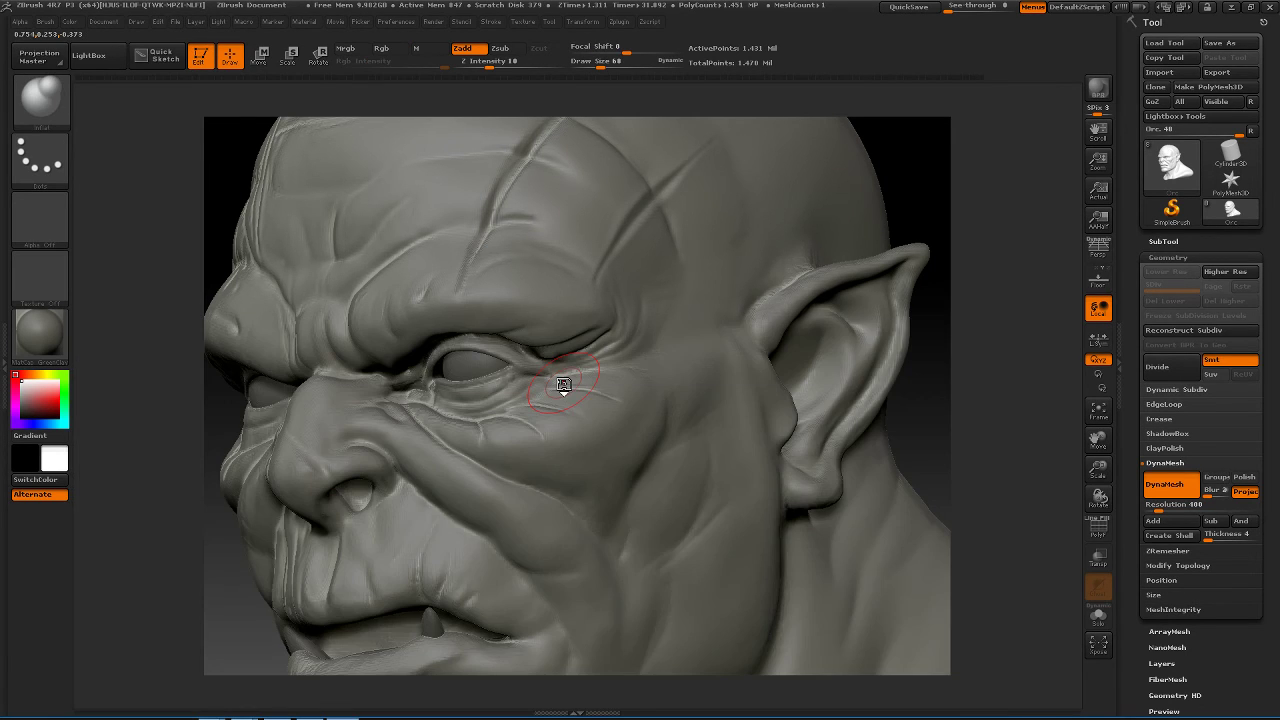
{"action": "left_click_drag", "start_coordinate": [931, 351], "coordinate": [924, 418]}
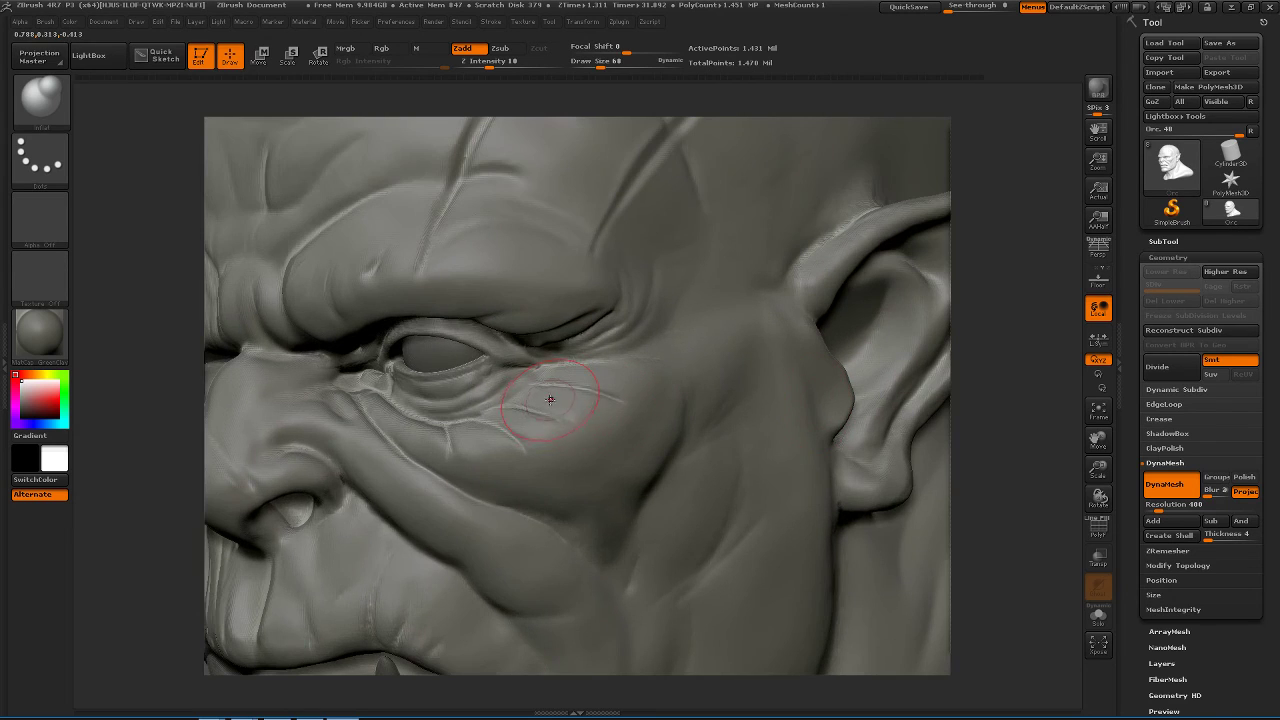
{"action": "key", "text": "space"}
{"action": "left_click_drag", "start_coordinate": [549, 400], "coordinate": [537, 398]}
{"action": "left_click_drag", "start_coordinate": [552, 390], "coordinate": [584, 379], "text": "shift"}
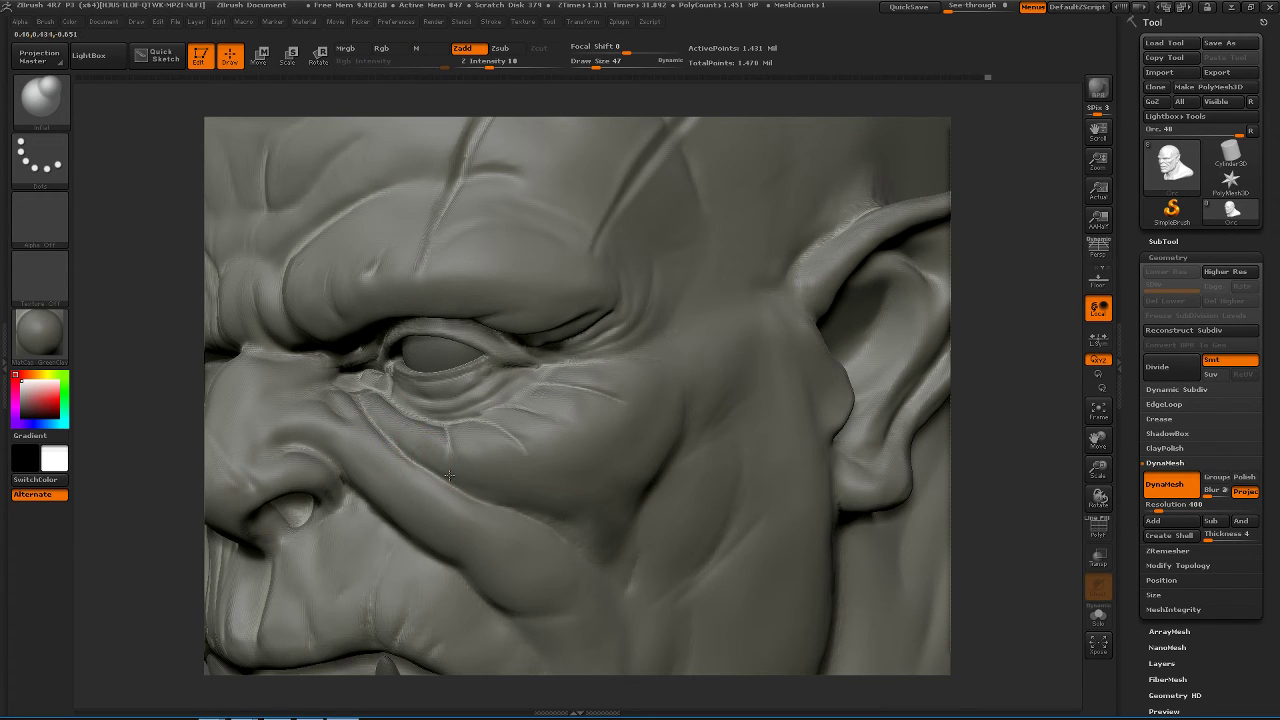
{"action": "left_click_drag", "start_coordinate": [490, 497], "coordinate": [416, 451]}
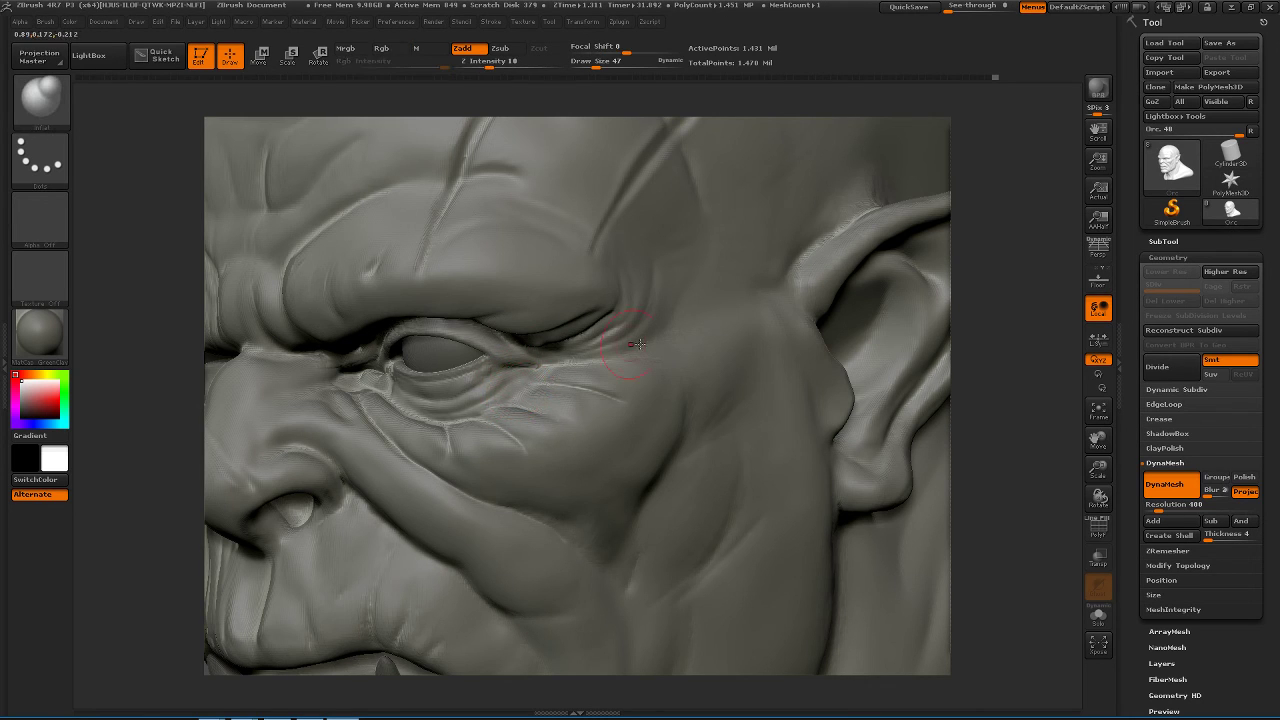
{"action": "mouse_move", "coordinate": [1063, 457]}
{"action": "left_mouse_down", "text": "alt"}
{"action": "mouse_move", "coordinate": [1003, 417]}
{"action": "mouse_move", "coordinate": [1023, 383]}
{"action": "mouse_move", "coordinate": [953, 363]}
{"action": "left_mouse_up", "text": "alt"}
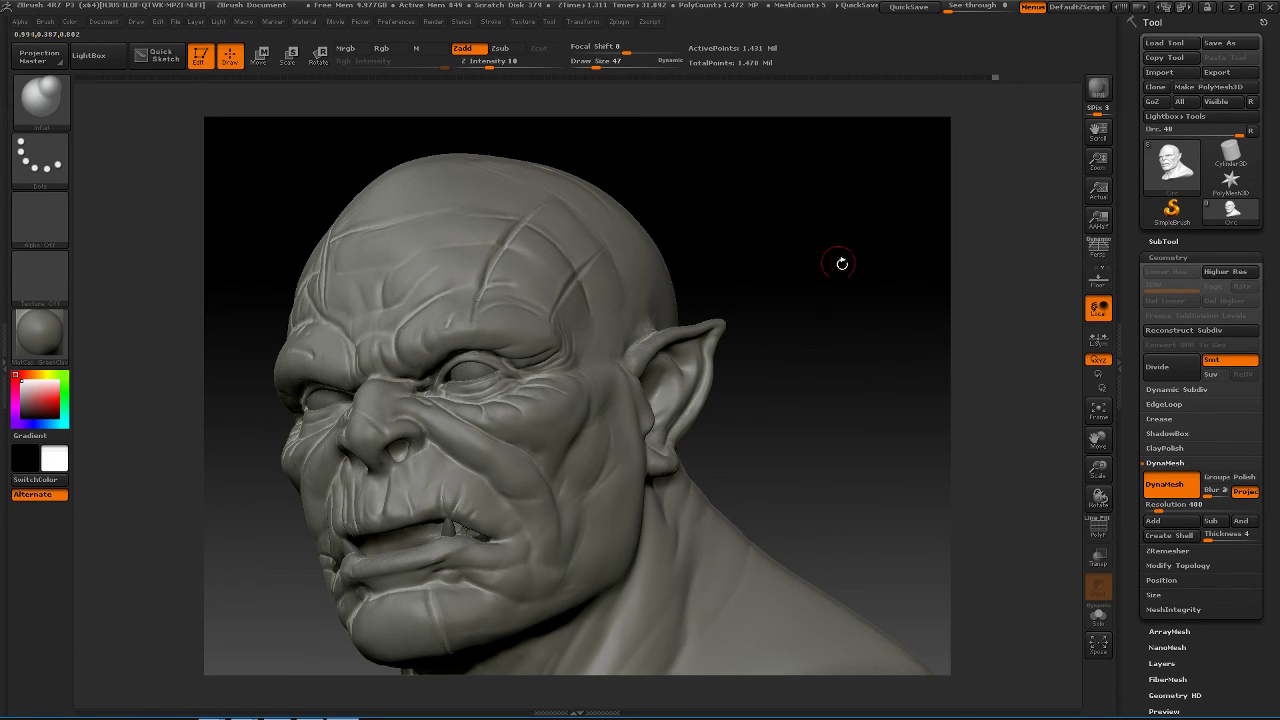
- Reshape the outer end of the left brow with the Move brush at draw size 131
{"action": "mouse_move", "coordinate": [874, 275]}
{"action": "left_mouse_down", "text": "alt"}
{"action": "mouse_move", "coordinate": [914, 278]}
{"action": "mouse_move", "coordinate": [868, 308]}
{"action": "left_mouse_up", "text": "alt"}
{"action": "key", "text": "space"}
{"action": "mouse_move", "coordinate": [572, 358]}
{"action": "left_mouse_down"}
{"action": "mouse_move", "coordinate": [585, 358]}
{"action": "mouse_move", "coordinate": [512, 358]}
{"action": "mouse_move", "coordinate": [522, 362]}
{"action": "left_mouse_up"}
{"action": "mouse_move", "coordinate": [909, 327]}
{"action": "left_mouse_down"}
{"action": "mouse_move", "coordinate": [939, 341]}
{"action": "mouse_move", "coordinate": [835, 361]}
{"action": "mouse_move", "coordinate": [774, 347]}
{"action": "left_mouse_up"}
{"action": "key", "text": "space"}
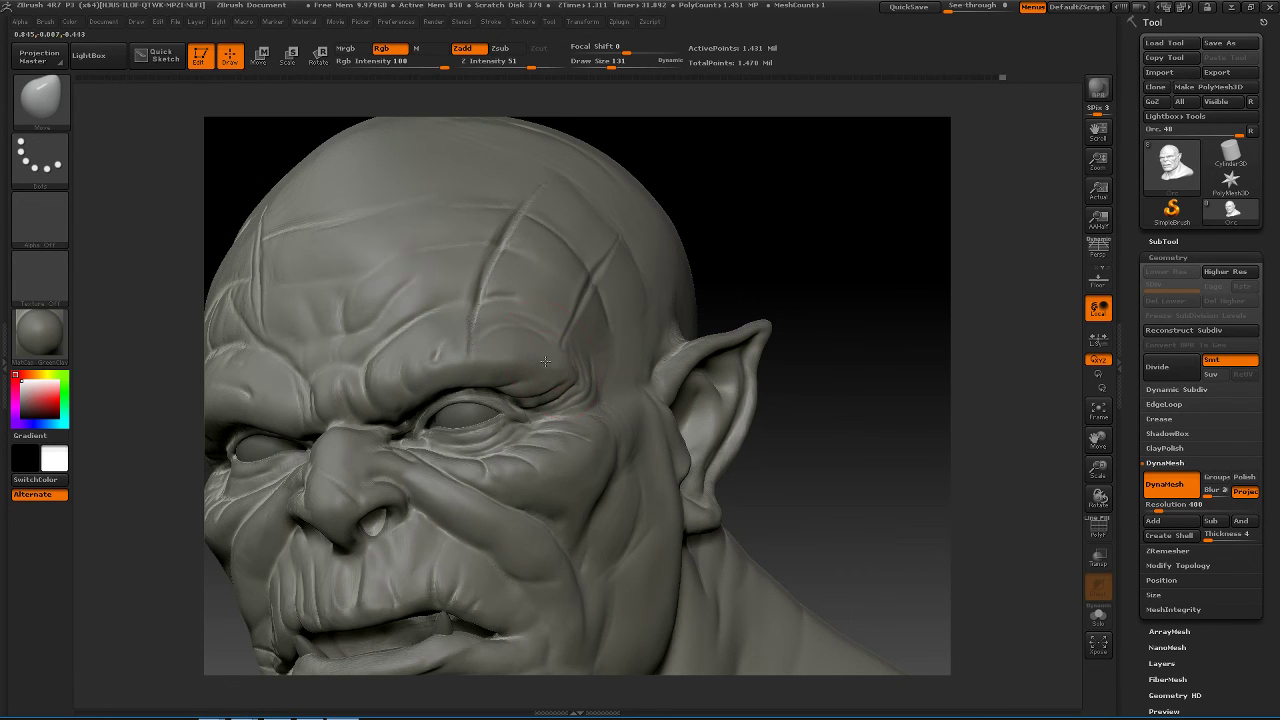
{"action": "left_click_drag", "start_coordinate": [812, 322], "coordinate": [860, 372]}
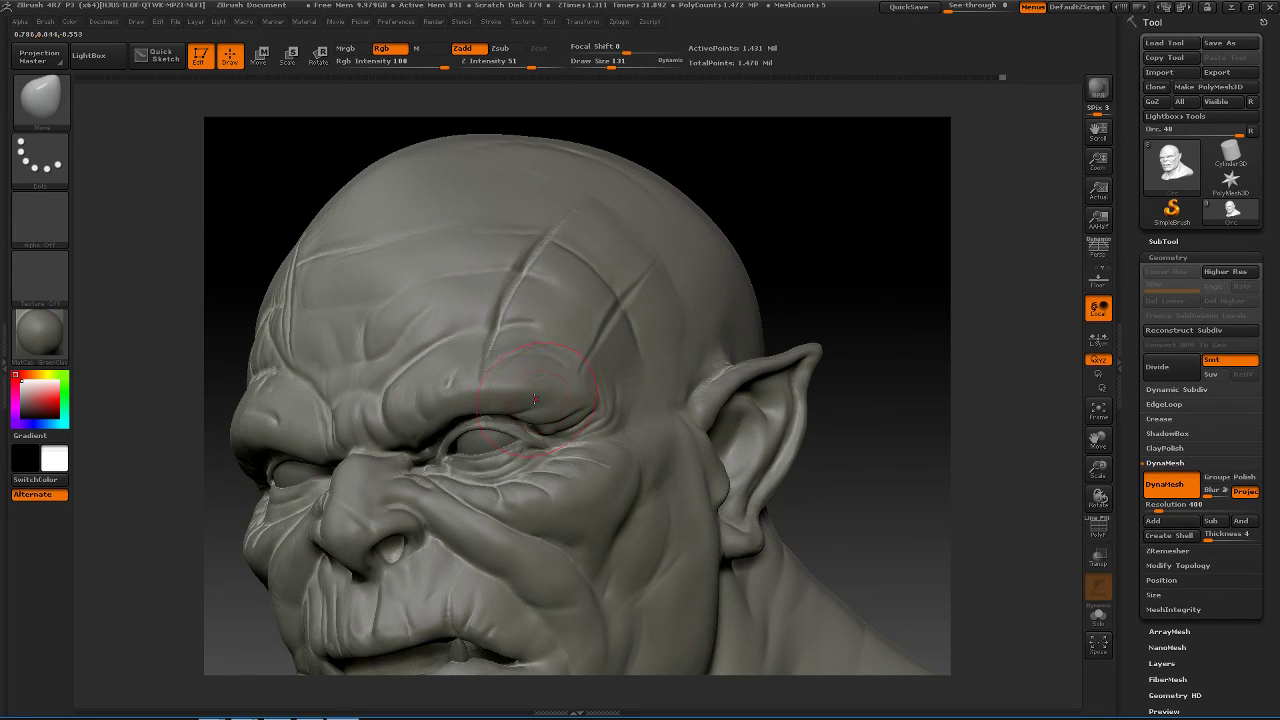
{"action": "key", "text": "space"}
{"action": "left_click", "coordinate": [42, 100]}
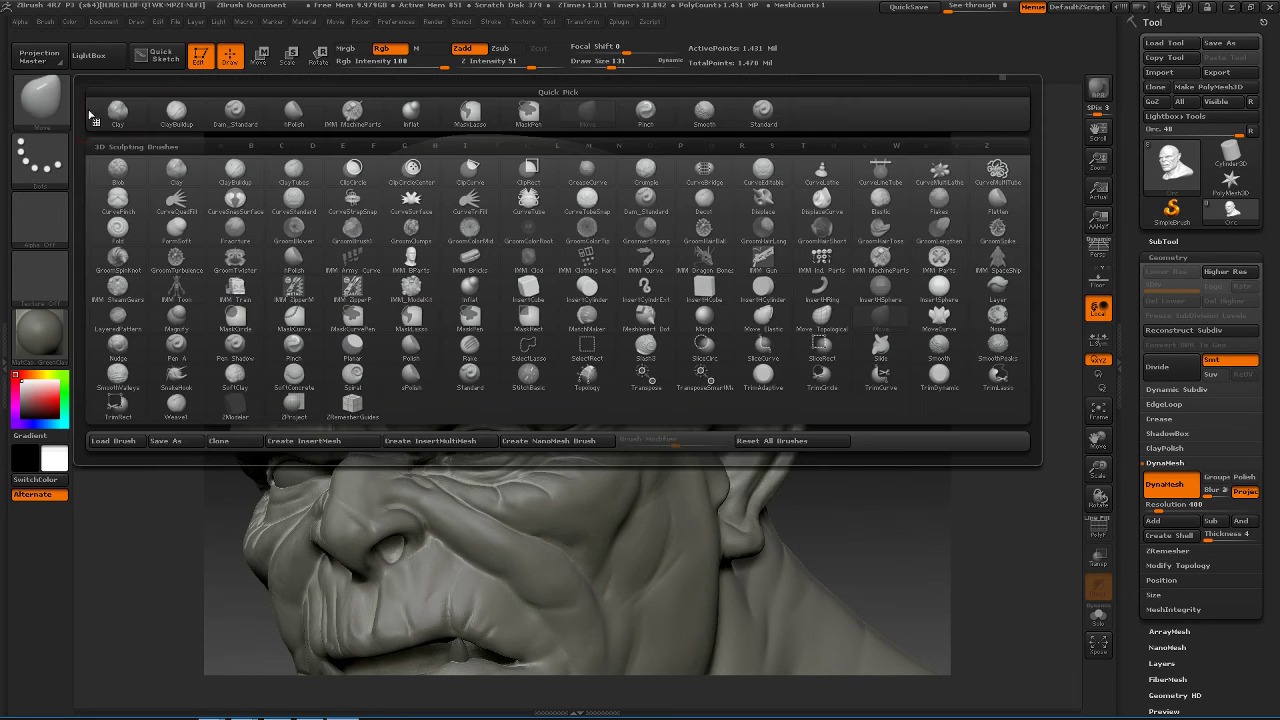
{"action": "left_click", "coordinate": [244, 116]}
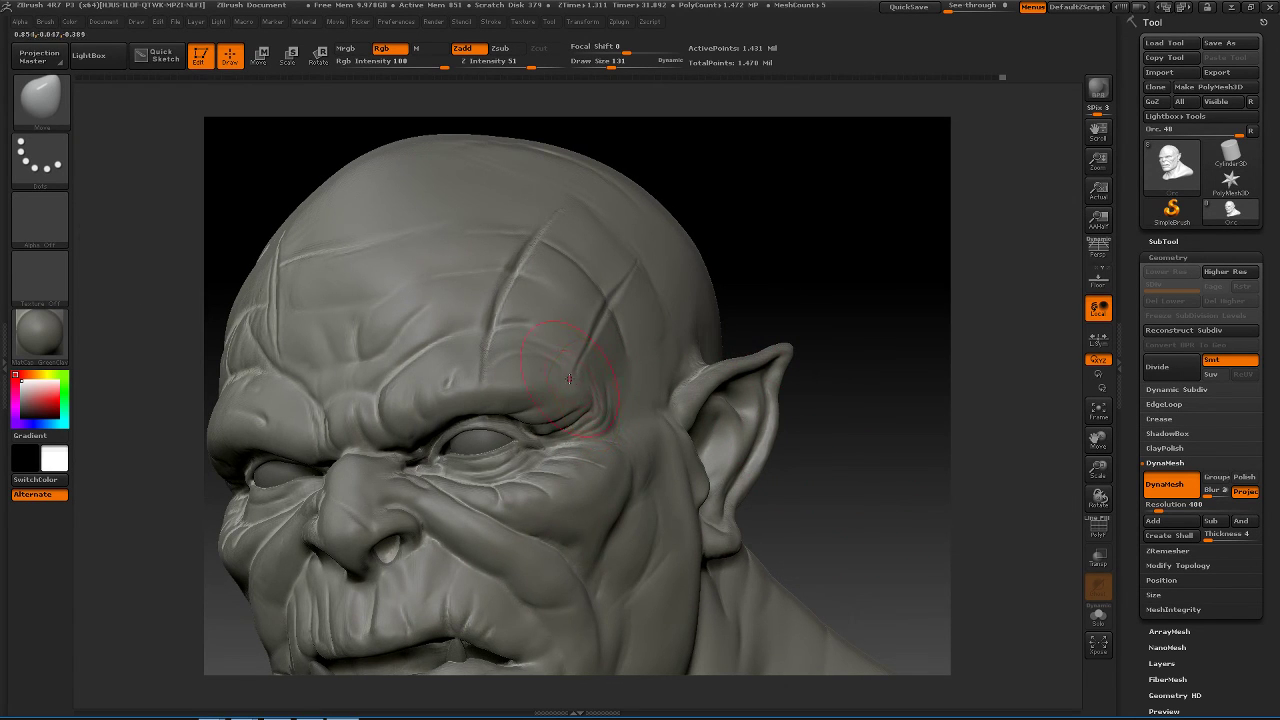
- Build up the outer left brow and temple with ClayBuildup at draw size 45, smoothing the forms above the brow
{"action": "key", "text": "b"}
{"action": "key", "text": "c"}
{"action": "key", "text": "b"}
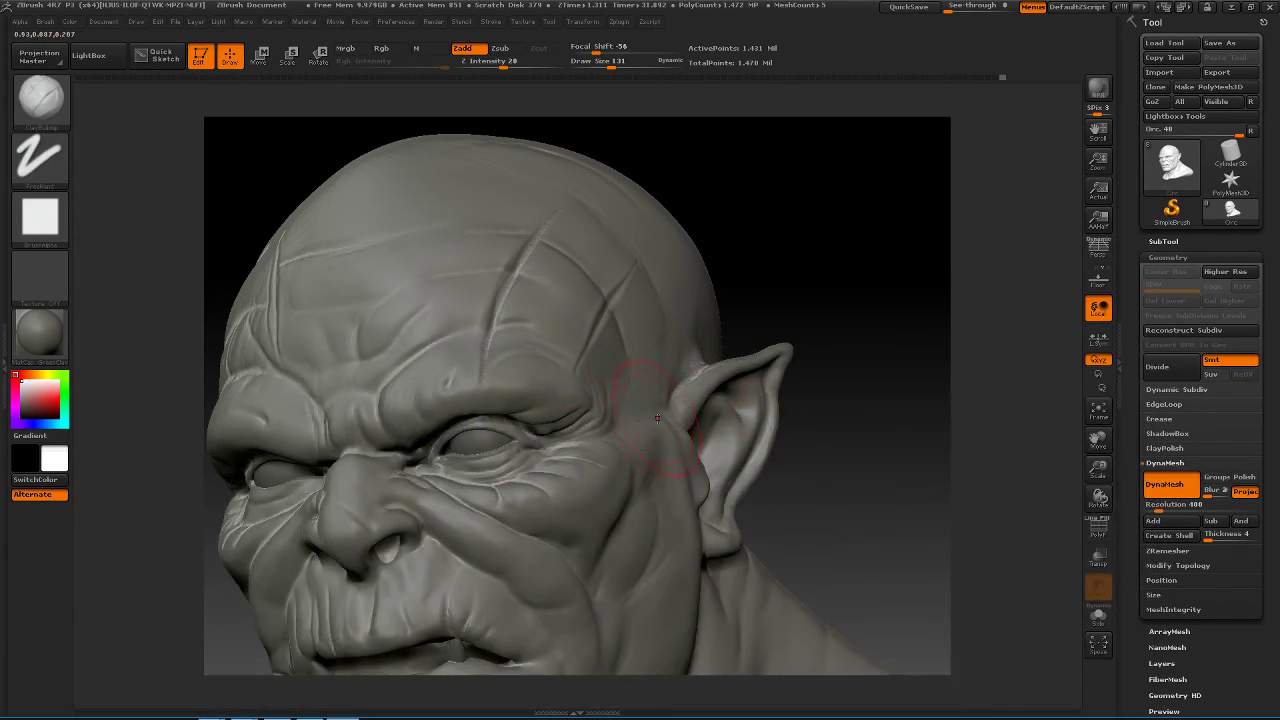
{"action": "key", "text": "space"}
{"action": "left_click_drag", "start_coordinate": [627, 411], "coordinate": [562, 379]}
{"action": "key", "text": "space"}
{"action": "mouse_move", "coordinate": [522, 366]}
{"action": "left_mouse_down", "text": "shift"}
{"action": "mouse_move", "coordinate": [550, 380]}
{"action": "mouse_move", "coordinate": [558, 357]}
{"action": "left_mouse_up", "text": "shift"}
{"action": "key", "text": "space"}
{"action": "left_click_drag", "start_coordinate": [639, 368], "coordinate": [608, 350]}
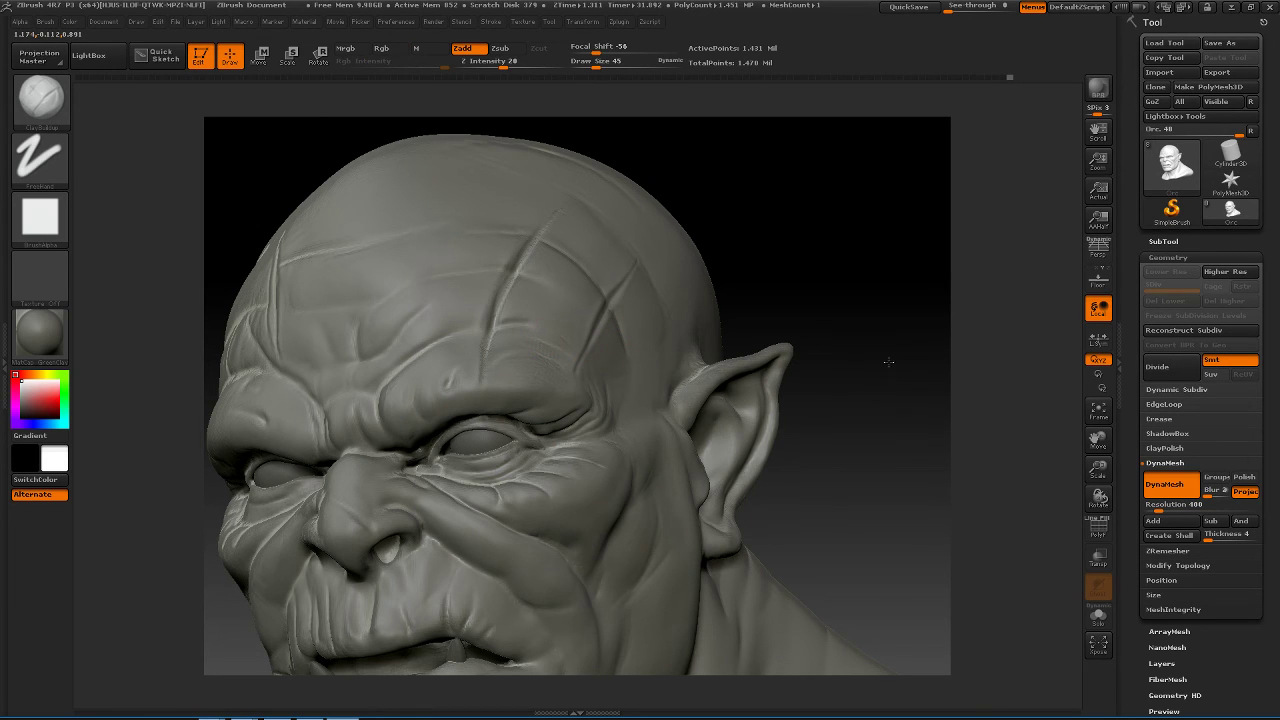
- Reshape the left nostril wing with the Move brush at draw size 72
{"action": "mouse_move", "coordinate": [895, 378]}
{"action": "left_mouse_down"}
{"action": "mouse_move", "coordinate": [910, 363]}
{"action": "mouse_move", "coordinate": [766, 343]}
{"action": "mouse_move", "coordinate": [914, 400]}
{"action": "mouse_move", "coordinate": [880, 328]}
{"action": "left_mouse_up"}
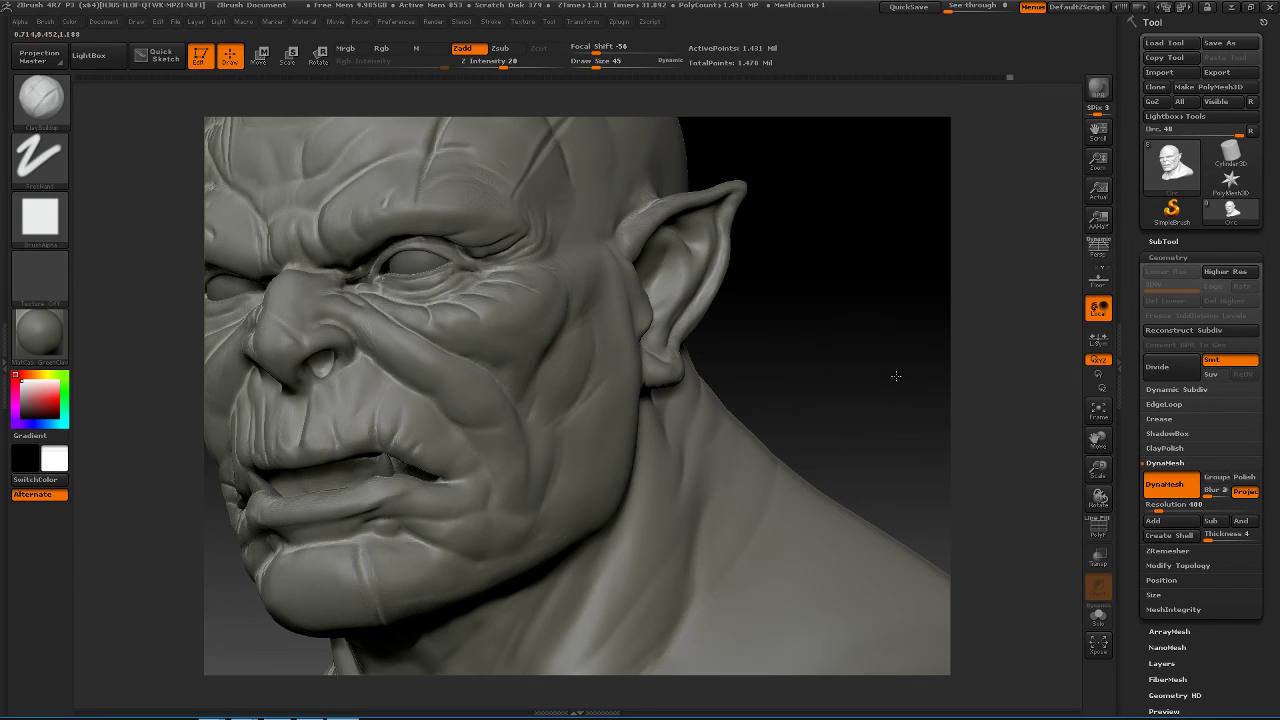
{"action": "mouse_move", "coordinate": [894, 374]}
{"action": "left_mouse_down", "text": "alt"}
{"action": "mouse_move", "coordinate": [936, 362]}
{"action": "mouse_move", "coordinate": [868, 362]}
{"action": "left_mouse_up", "text": "alt"}
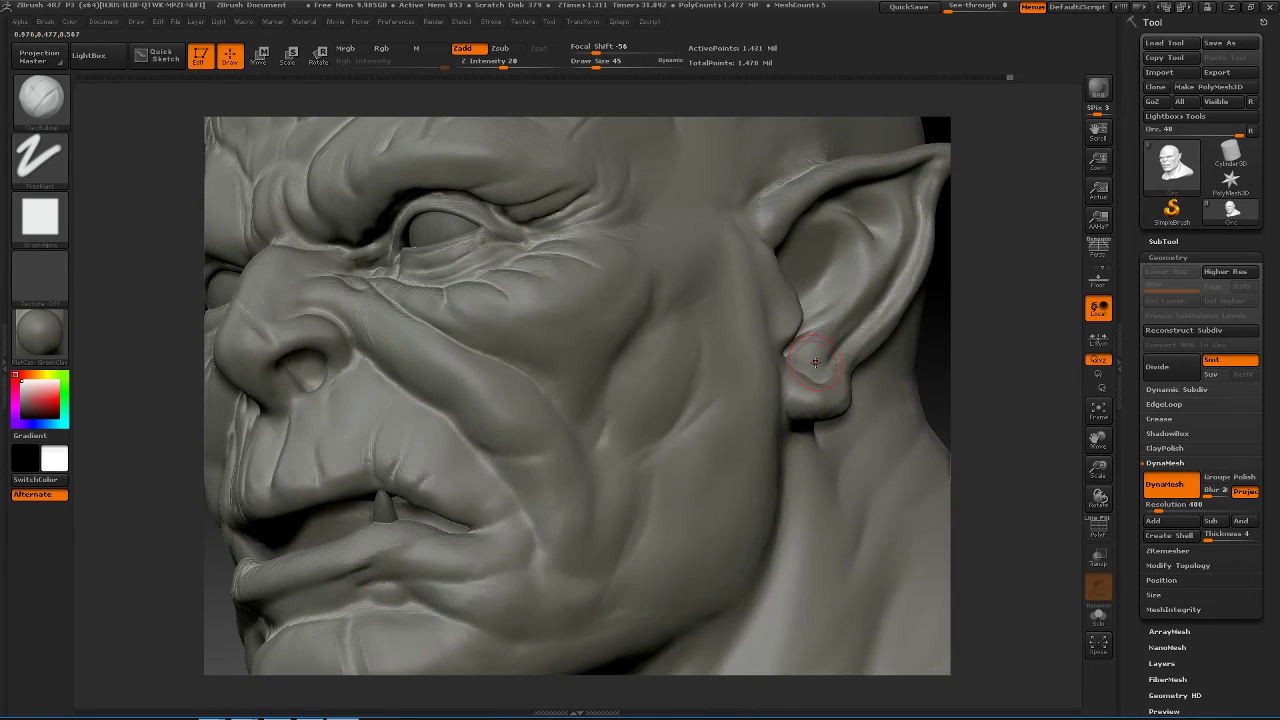
{"action": "key", "text": "b"}
{"action": "key", "text": "m"}
{"action": "key", "text": "v"}
{"action": "key", "text": "space"}
{"action": "left_click_drag", "start_coordinate": [340, 346], "coordinate": [349, 346]}
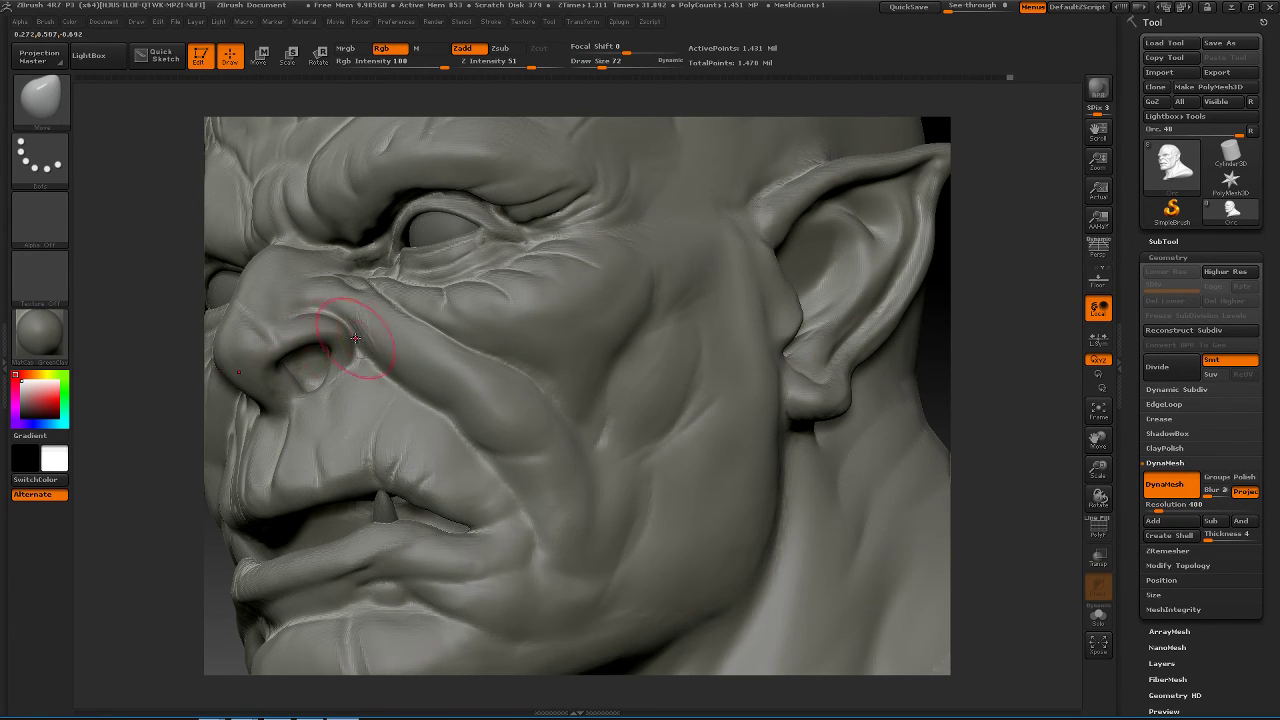
{"action": "left_click_drag", "start_coordinate": [989, 406], "coordinate": [1004, 404]}
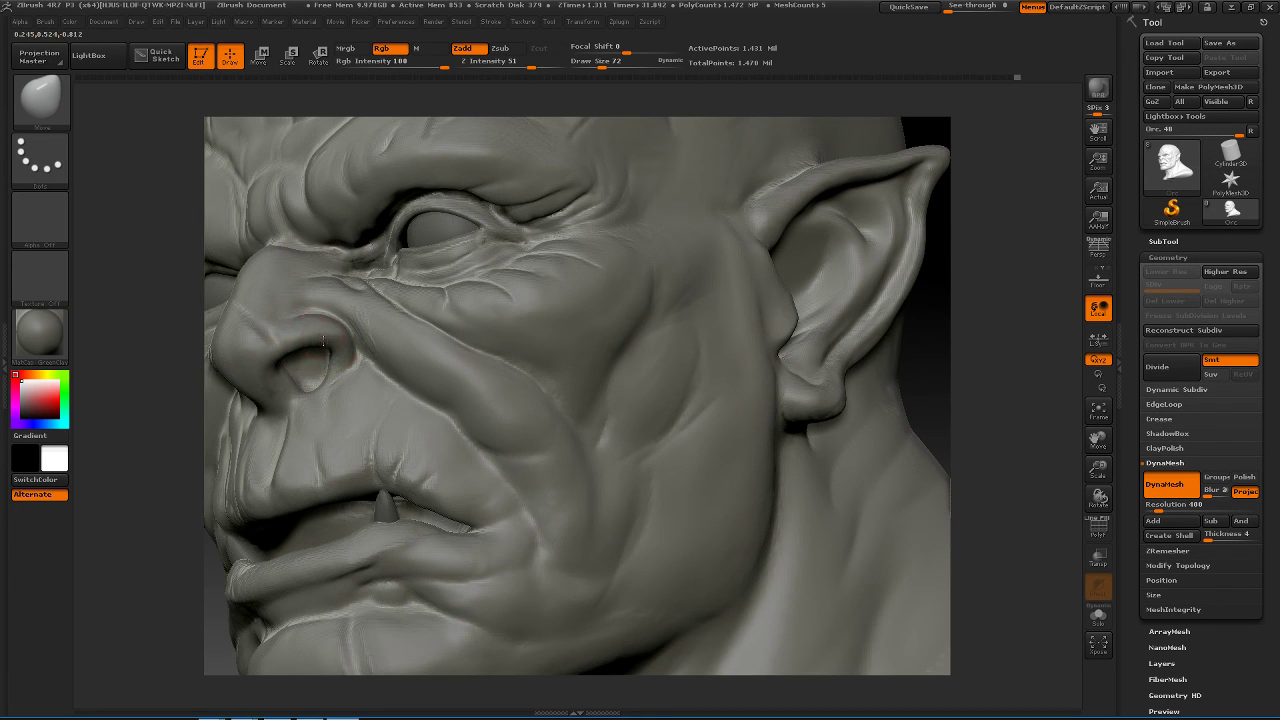
- Build up the nostril rims with ClayBuildup at draw size 37 and smooth the underside of the nose
{"action": "mouse_move", "coordinate": [990, 425]}
{"action": "left_mouse_down"}
{"action": "mouse_move", "coordinate": [936, 428]}
{"action": "mouse_move", "coordinate": [1000, 420]}
{"action": "mouse_move", "coordinate": [937, 406]}
{"action": "mouse_move", "coordinate": [955, 397]}
{"action": "mouse_move", "coordinate": [883, 397]}
{"action": "left_mouse_up"}
{"action": "key", "text": "shift"}
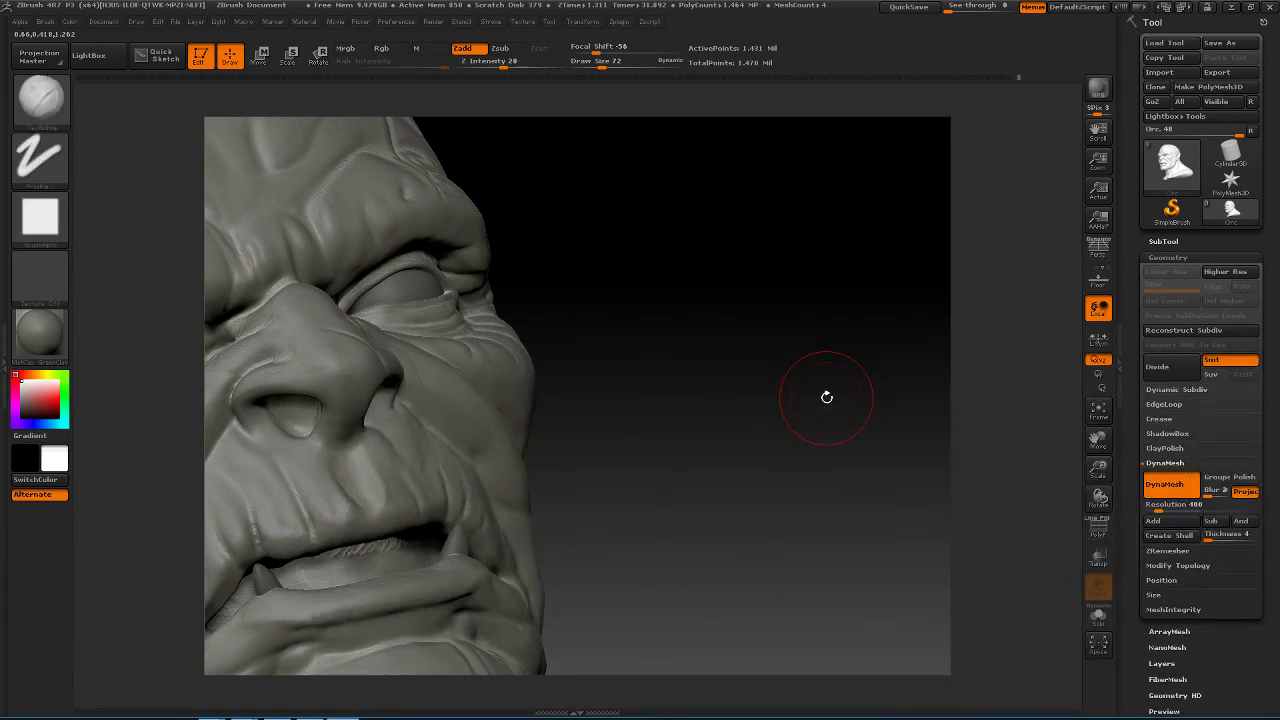
{"action": "key", "text": "space"}
{"action": "left_click_drag", "start_coordinate": [811, 378], "coordinate": [801, 378]}
{"action": "mouse_move", "coordinate": [822, 391]}
{"action": "left_mouse_down"}
{"action": "mouse_move", "coordinate": [791, 394]}
{"action": "mouse_move", "coordinate": [748, 372]}
{"action": "left_mouse_up"}
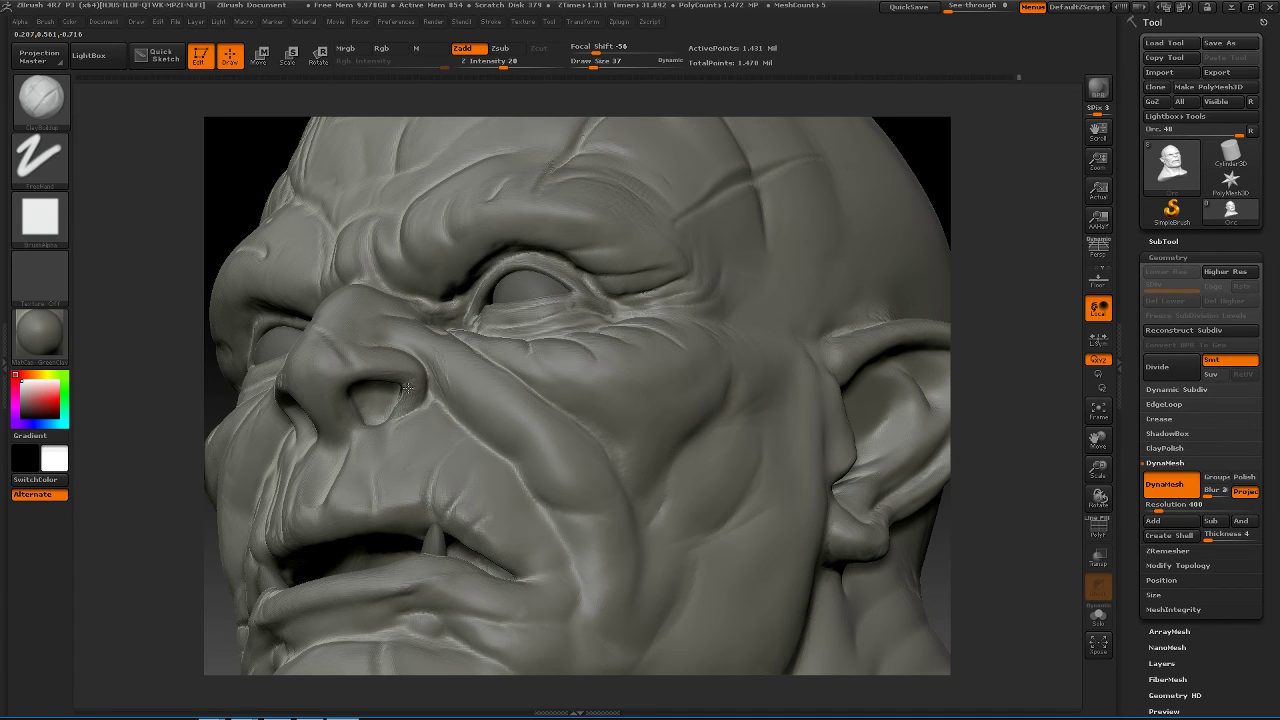
{"action": "mouse_move", "coordinate": [397, 378]}
{"action": "left_mouse_down"}
{"action": "mouse_move", "coordinate": [382, 378]}
{"action": "mouse_move", "coordinate": [402, 388]}
{"action": "left_mouse_up"}
{"action": "mouse_move", "coordinate": [972, 382]}
{"action": "left_mouse_down"}
{"action": "mouse_move", "coordinate": [980, 411]}
{"action": "mouse_move", "coordinate": [969, 407]}
{"action": "left_mouse_up"}
{"action": "left_click_drag", "start_coordinate": [329, 505], "coordinate": [337, 457]}
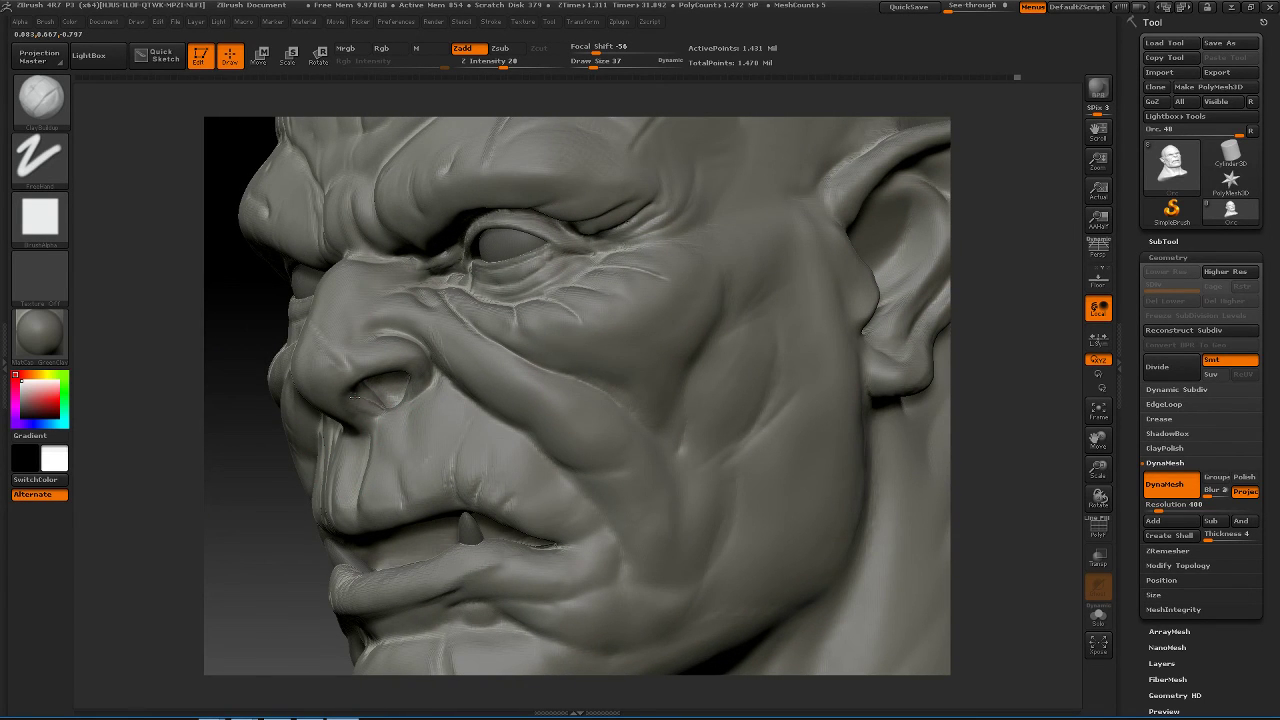
{"action": "left_click_drag", "start_coordinate": [372, 408], "coordinate": [354, 400], "text": "shift"}
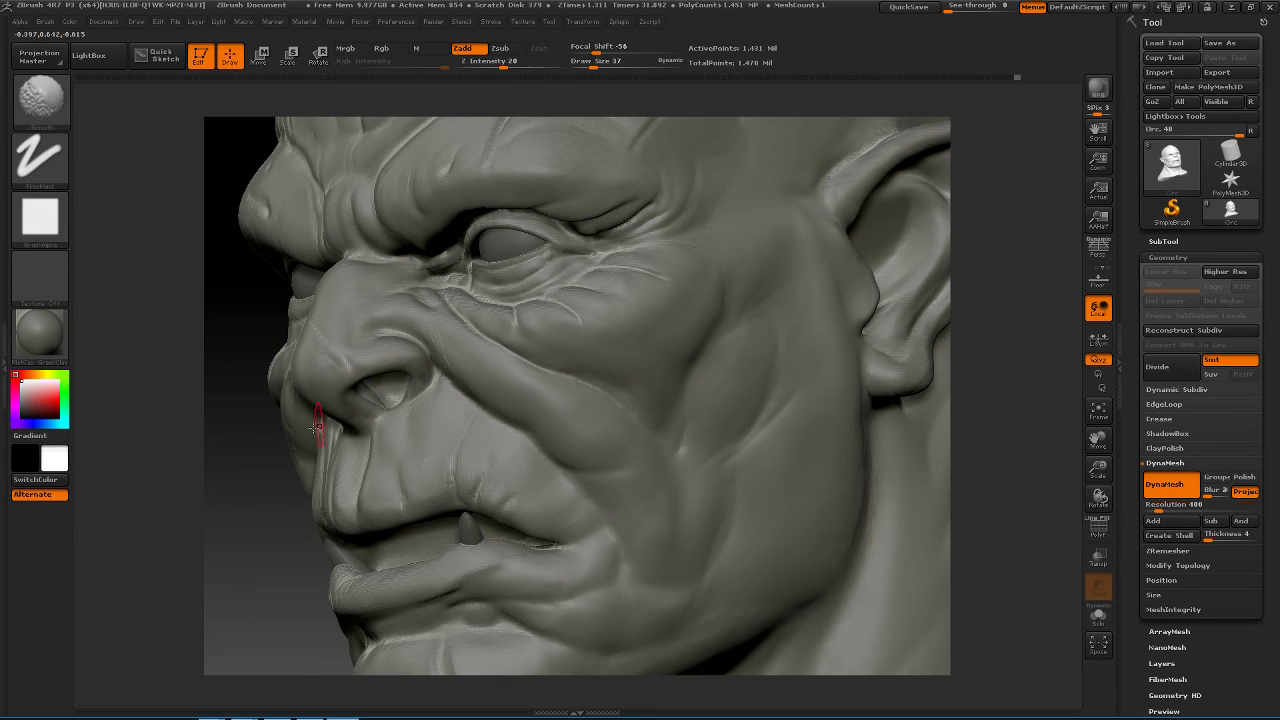
{"action": "mouse_move", "coordinate": [280, 437]}
{"action": "left_mouse_down"}
{"action": "mouse_move", "coordinate": [235, 451]}
{"action": "mouse_move", "coordinate": [264, 450]}
{"action": "mouse_move", "coordinate": [284, 415]}
{"action": "left_mouse_up"}
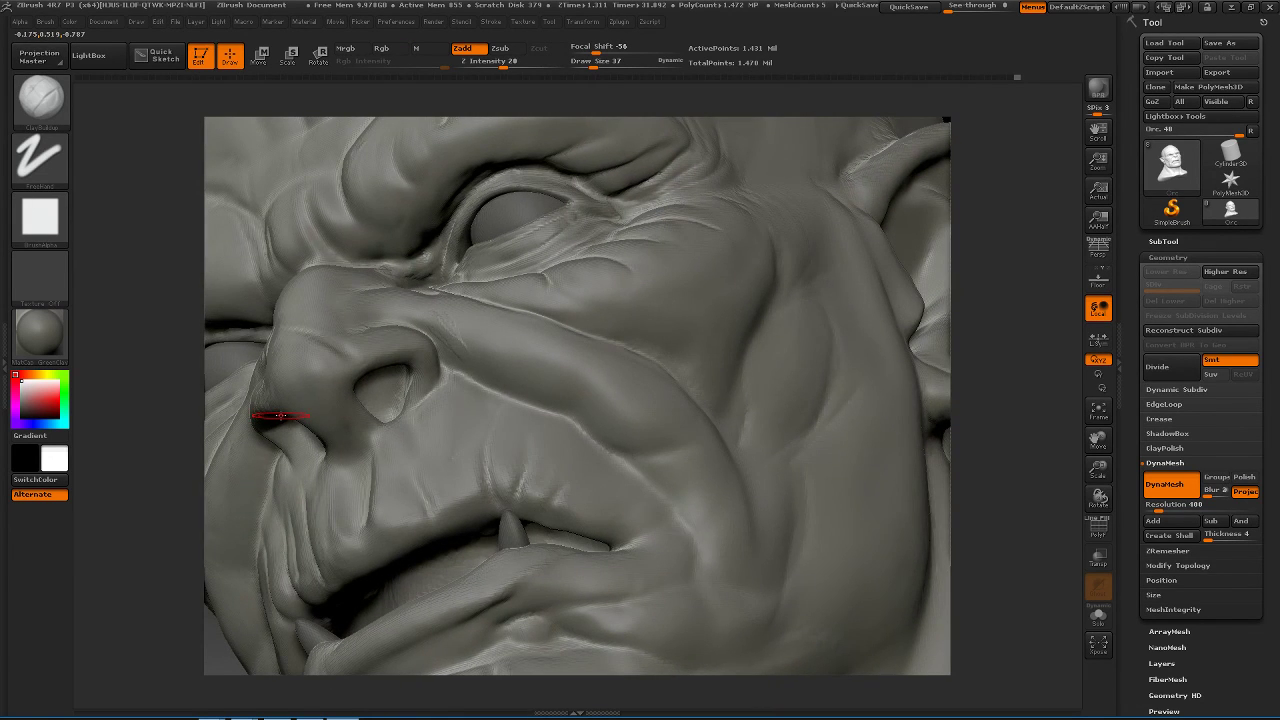
- Carve the area beneath the left nostril with Dam_Standard at draw size 65
{"action": "key", "text": "b"}
{"action": "key", "text": "d"}
{"action": "key", "text": "s"}
{"action": "key", "text": "space"}
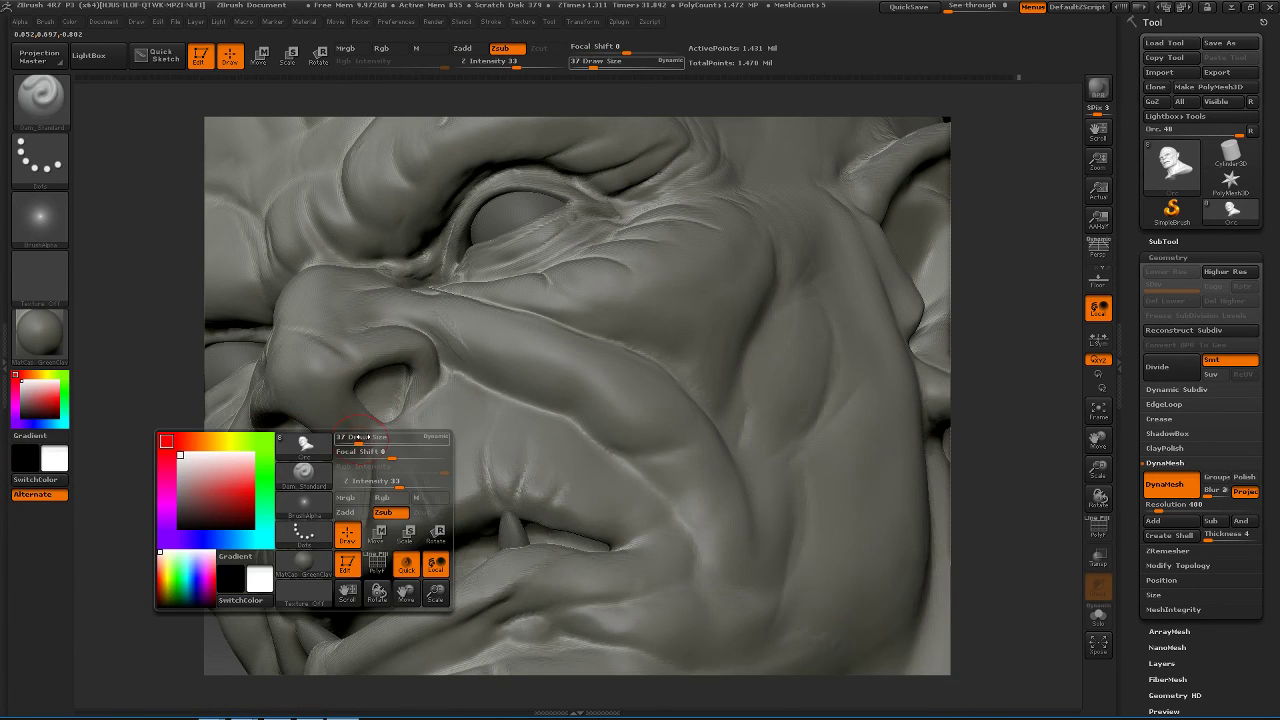
{"action": "left_click_drag", "start_coordinate": [361, 437], "coordinate": [380, 437]}
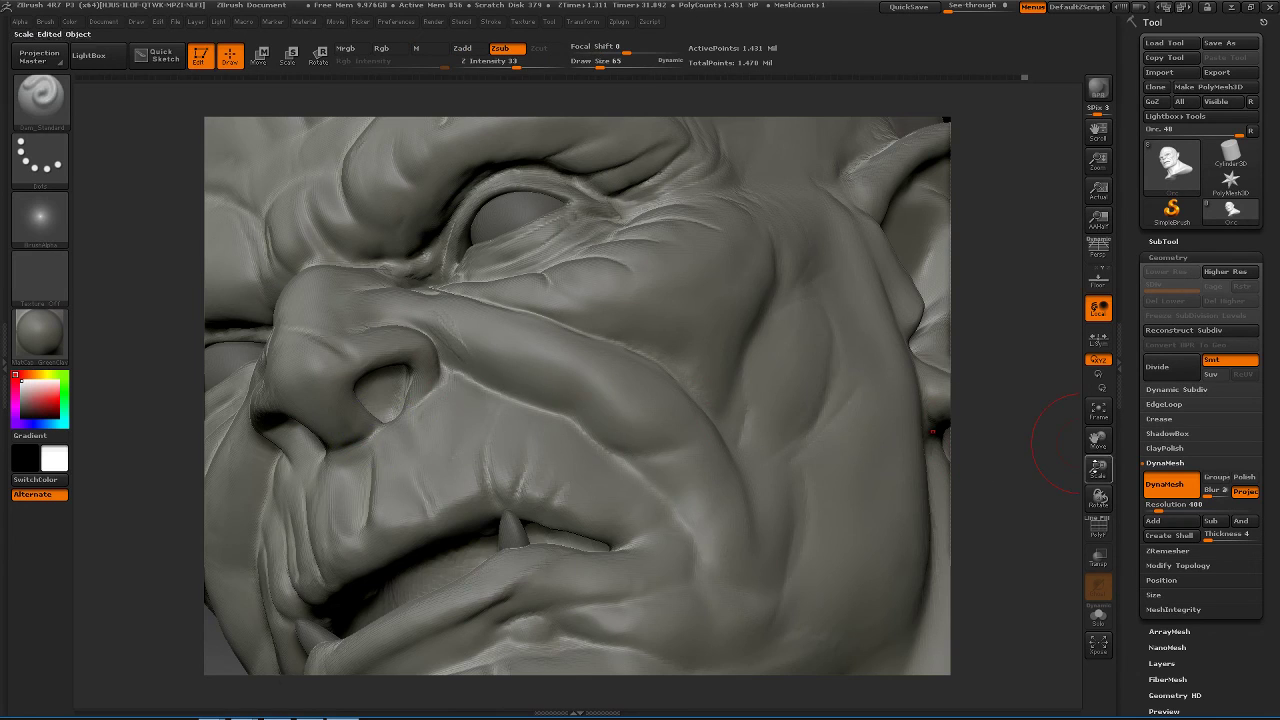
{"action": "left_click_drag", "start_coordinate": [1098, 497], "coordinate": [935, 479]}
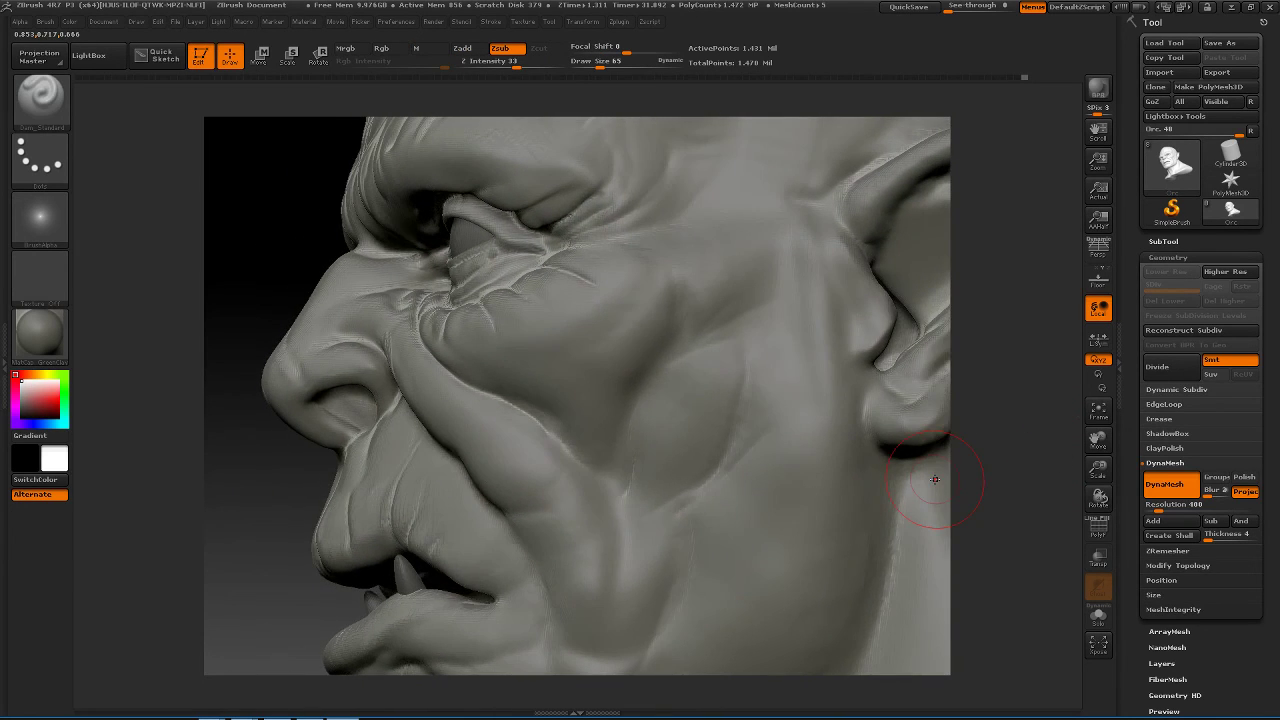
- Adjust the base of the nose beneath the nostril in side view with the Move brush at draw size 65
{"action": "key", "text": "b"}
{"action": "key", "text": "m"}
{"action": "key", "text": "v"}
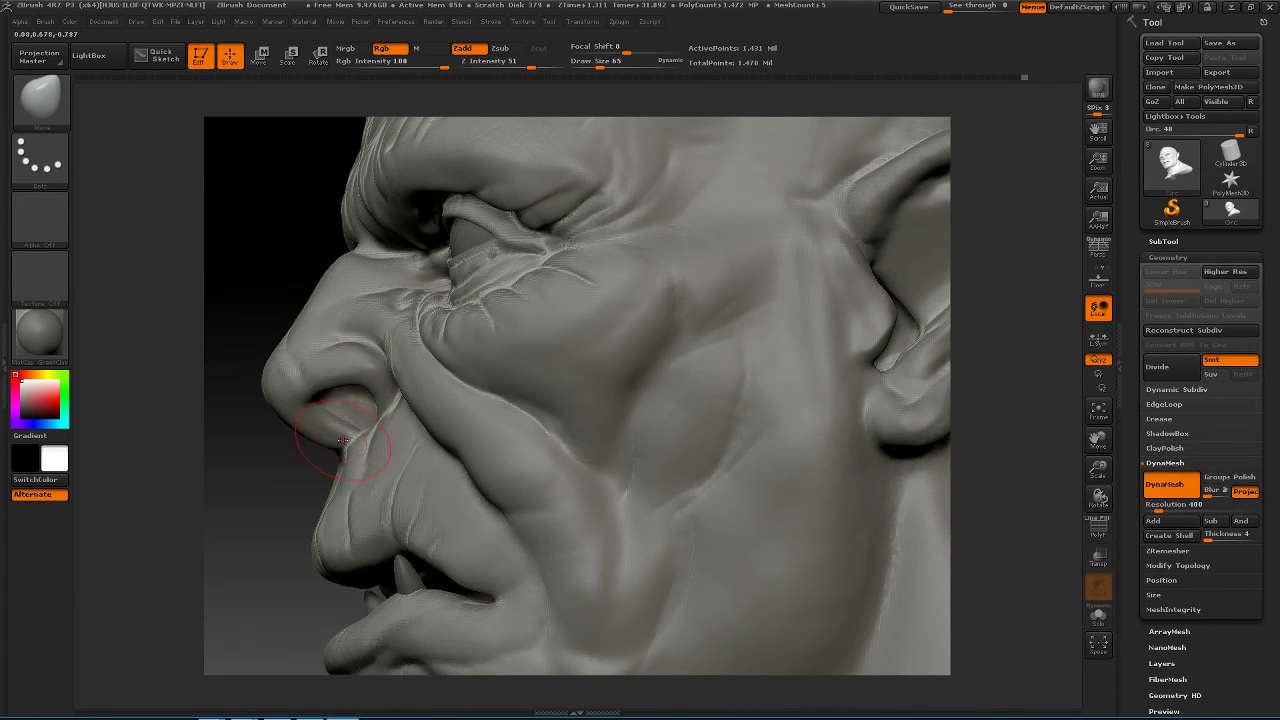
{"action": "key", "text": "space"}
{"action": "left_click_drag", "start_coordinate": [343, 440], "coordinate": [337, 442]}
{"action": "key", "text": "space"}
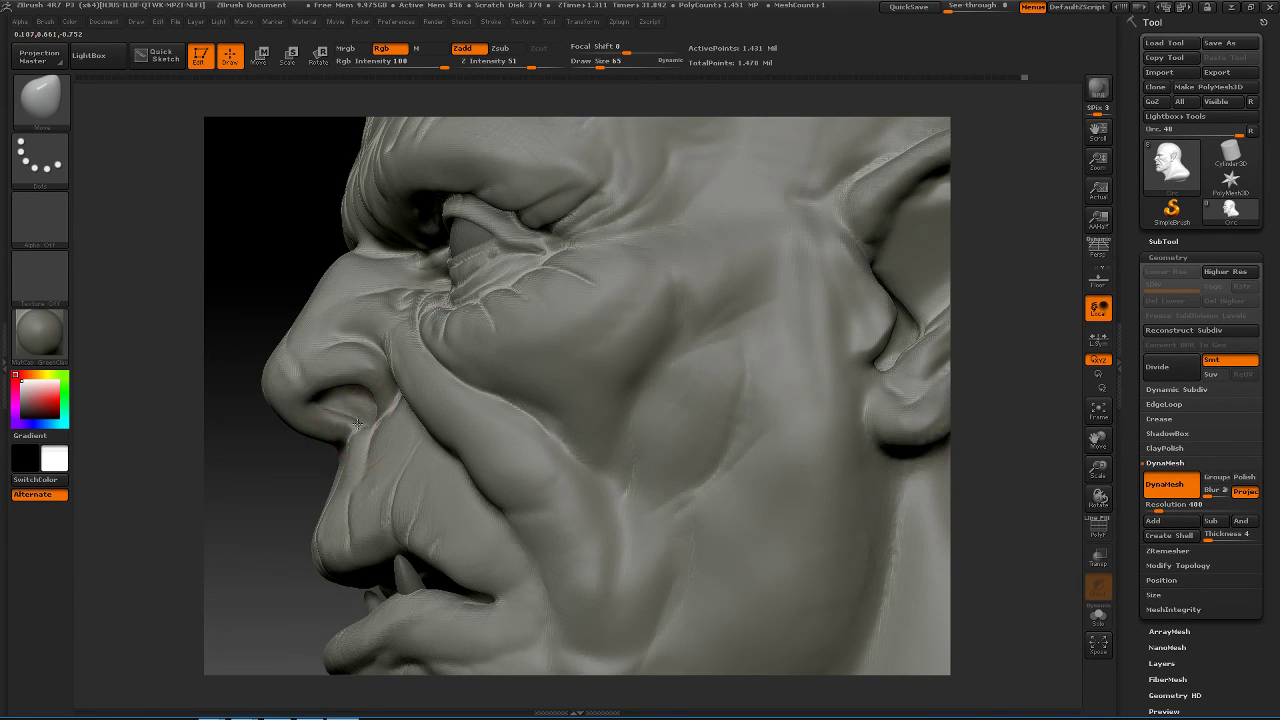
- Pull the nose tip down with the Move brush at draw size 118 and adjust the left nostril opening at draw size 39
{"action": "left_click_drag", "start_coordinate": [282, 472], "coordinate": [390, 452]}
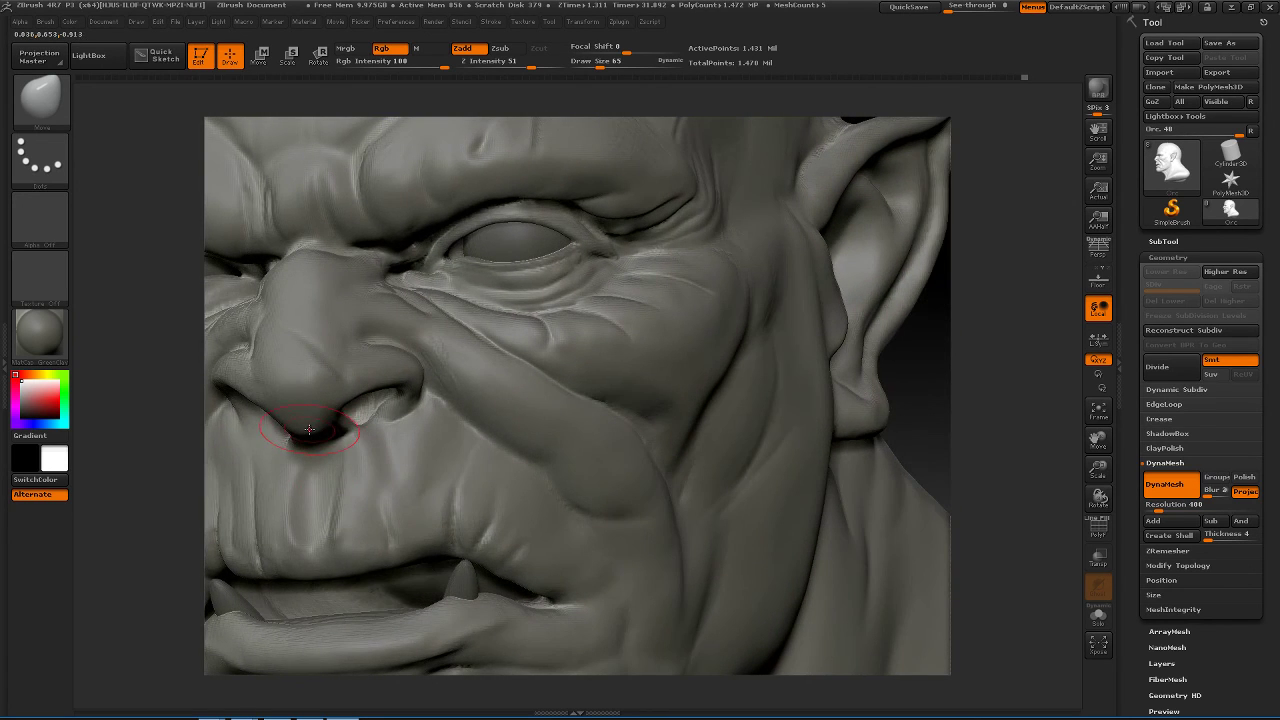
{"action": "key", "text": "space"}
{"action": "left_click_drag", "start_coordinate": [309, 429], "coordinate": [312, 427]}
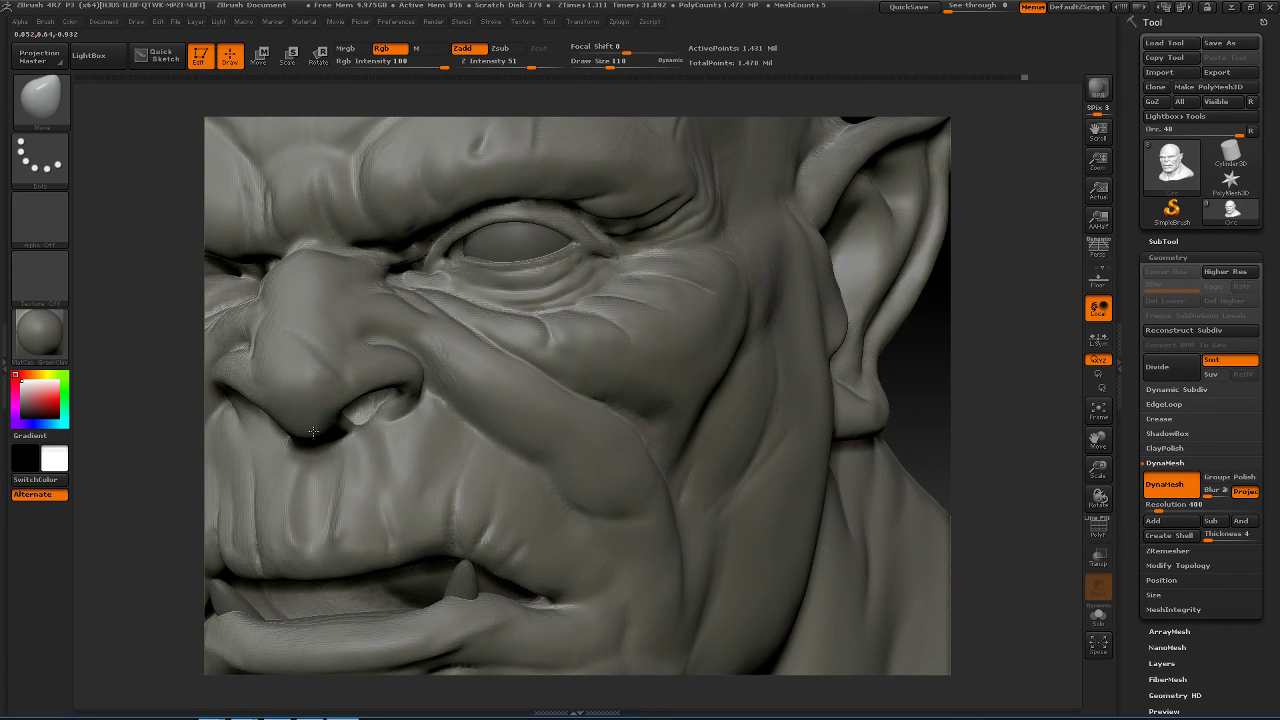
{"action": "key", "text": "space"}
{"action": "left_click_drag", "start_coordinate": [380, 408], "coordinate": [366, 414]}
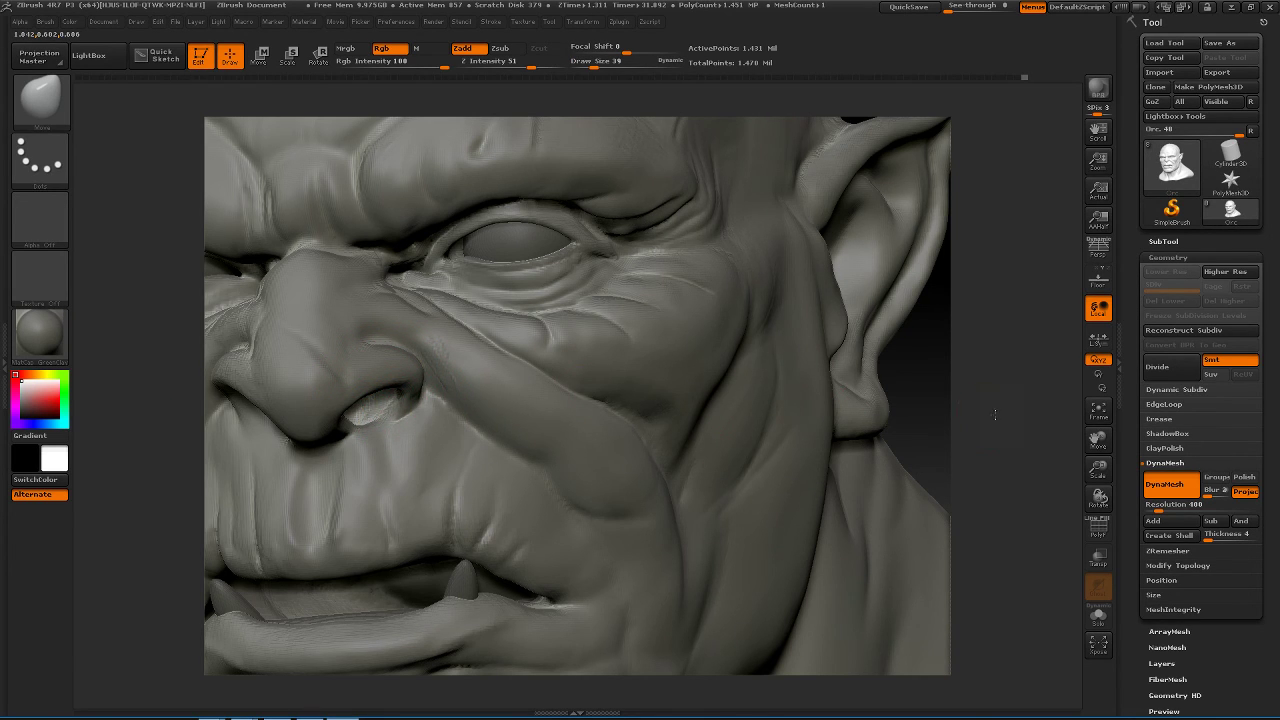
- Build up the rim and inside of the right nostril with ClayBuildup at draw size 39
{"action": "mouse_move", "coordinate": [935, 417]}
{"action": "left_mouse_down"}
{"action": "mouse_move", "coordinate": [984, 428]}
{"action": "mouse_move", "coordinate": [963, 420]}
{"action": "mouse_move", "coordinate": [951, 437]}
{"action": "mouse_move", "coordinate": [886, 385]}
{"action": "left_mouse_up"}
{"action": "key", "text": "b"}
{"action": "key", "text": "c"}
{"action": "key", "text": "b"}
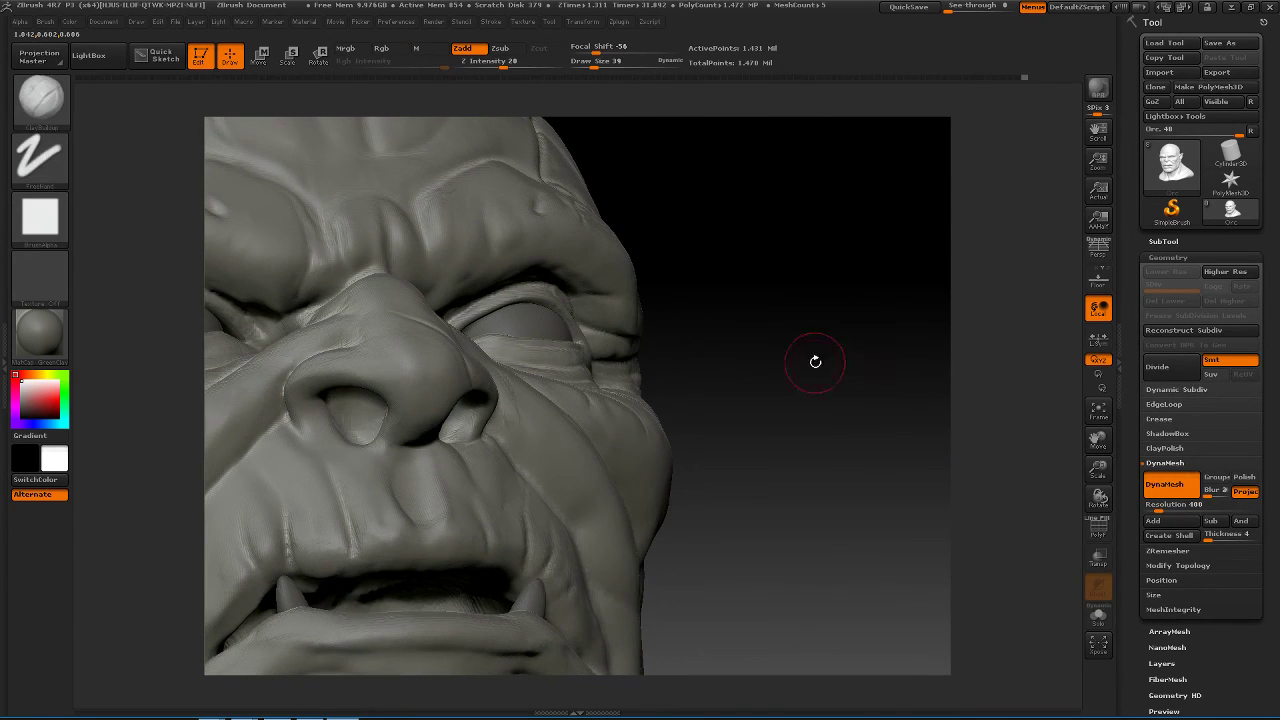
{"action": "left_click_drag", "start_coordinate": [814, 363], "coordinate": [720, 334]}
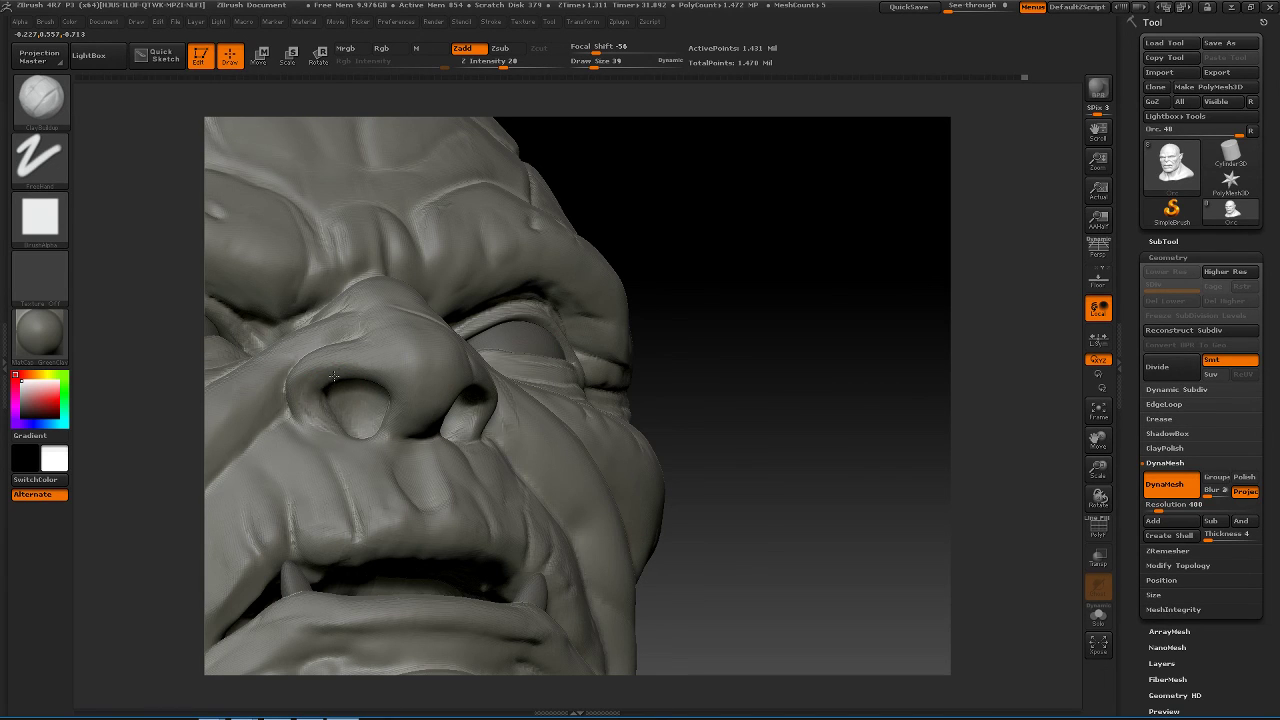
{"action": "left_click_drag", "start_coordinate": [334, 376], "coordinate": [378, 377]}
{"action": "left_click_drag", "start_coordinate": [746, 420], "coordinate": [480, 437]}
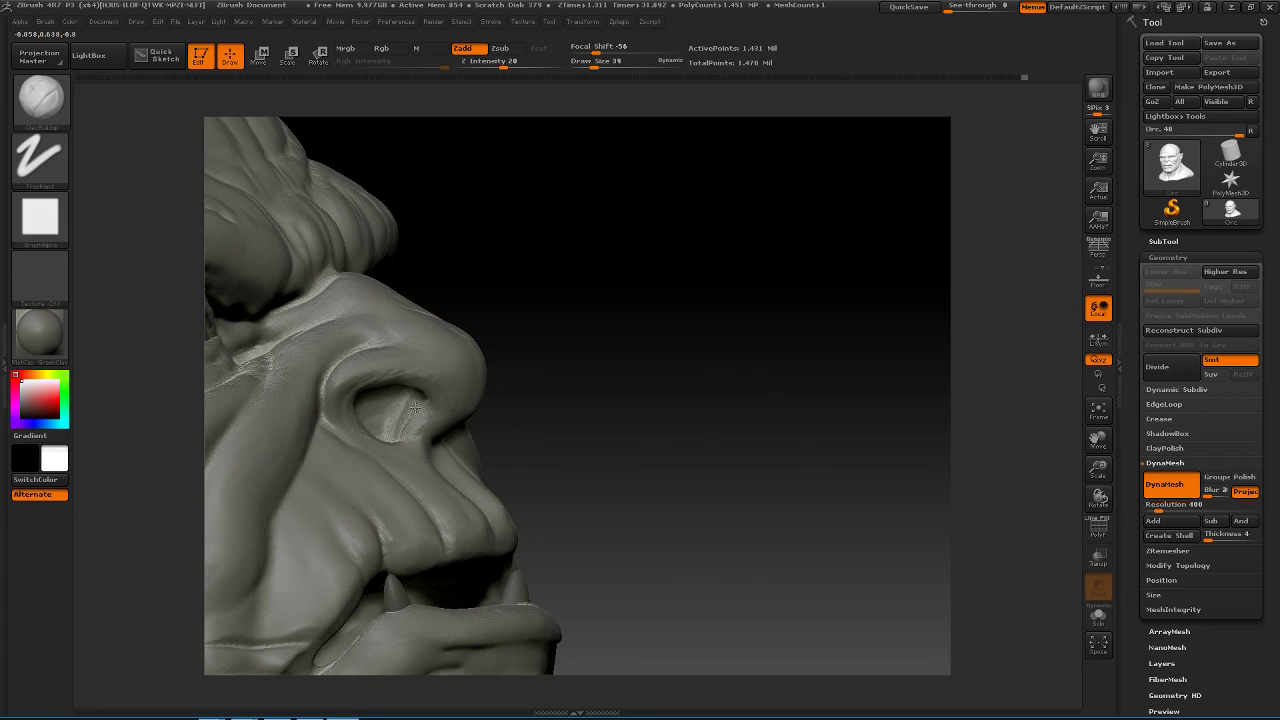
{"action": "mouse_move", "coordinate": [543, 400]}
{"action": "left_mouse_down"}
{"action": "mouse_move", "coordinate": [303, 408]}
{"action": "mouse_move", "coordinate": [342, 428]}
{"action": "mouse_move", "coordinate": [356, 384]}
{"action": "mouse_move", "coordinate": [391, 381]}
{"action": "mouse_move", "coordinate": [350, 368]}
{"action": "mouse_move", "coordinate": [345, 430]}
{"action": "mouse_move", "coordinate": [357, 430]}
{"action": "left_mouse_up"}
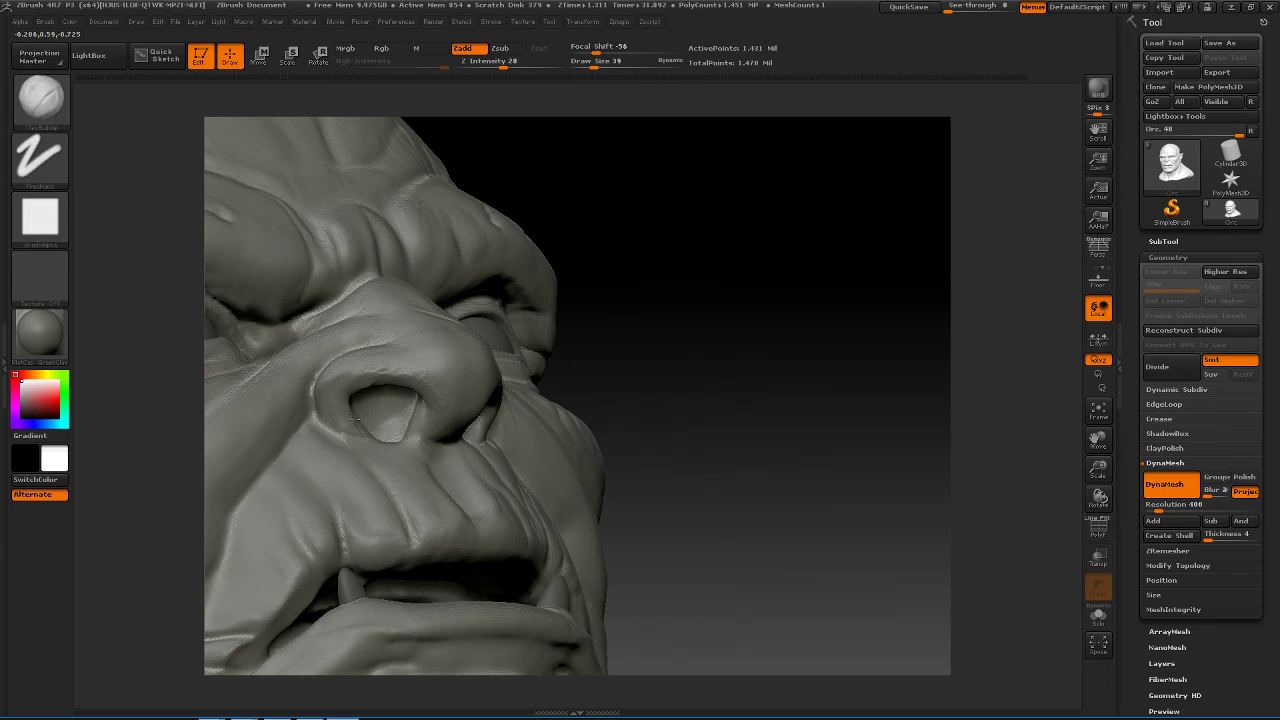
- Set the Move brush to draw size 86 and lasso-mask the nose bridge and upper cheeks above the nostrils
{"action": "mouse_move", "coordinate": [712, 392]}
{"action": "left_mouse_down"}
{"action": "mouse_move", "coordinate": [737, 380]}
{"action": "mouse_move", "coordinate": [718, 386]}
{"action": "left_mouse_up"}
{"action": "key", "text": "b"}
{"action": "key", "text": "m"}
{"action": "key", "text": "v"}
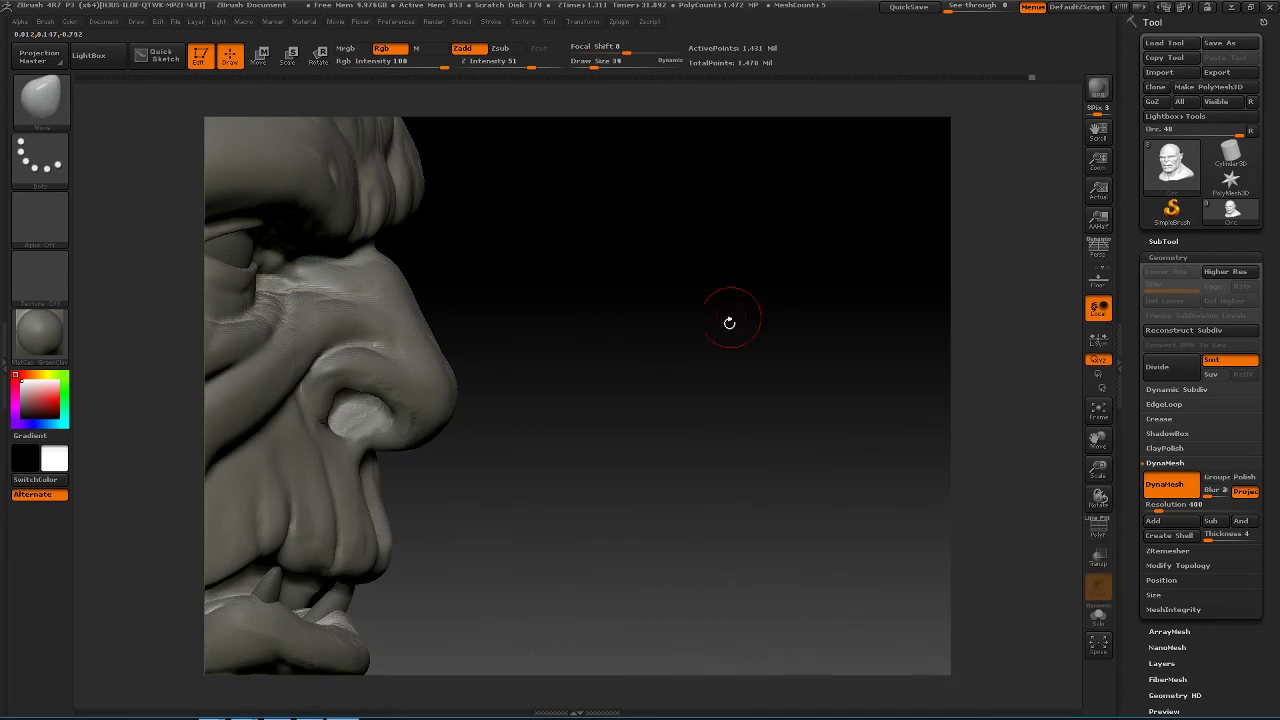
{"action": "key", "text": "space"}
{"action": "left_click", "coordinate": [718, 333]}
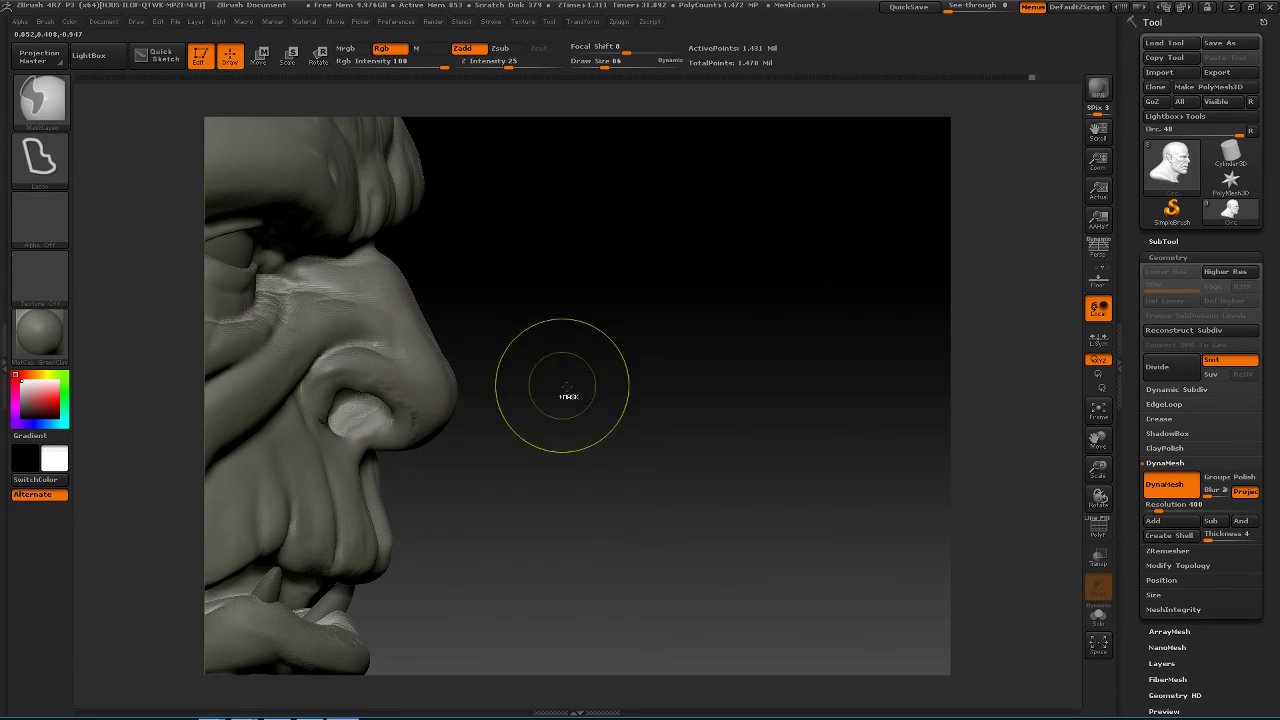
{"action": "mouse_move", "coordinate": [555, 388]}
{"action": "left_mouse_down", "text": "ctrl"}
{"action": "mouse_move", "coordinate": [350, 341]}
{"action": "mouse_move", "coordinate": [312, 352]}
{"action": "mouse_move", "coordinate": [286, 413]}
{"action": "mouse_move", "coordinate": [240, 412]}
{"action": "left_mouse_up", "text": "ctrl"}
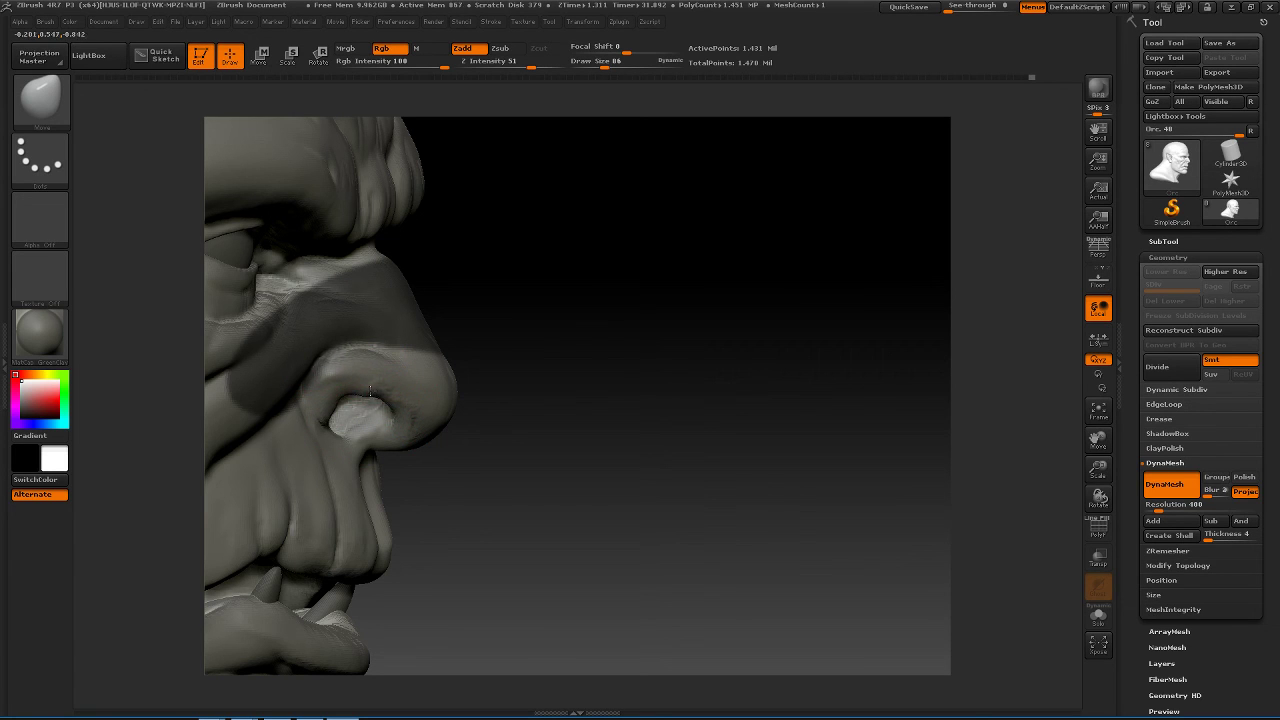
- Reshape the unmasked right nostril wing with the Move brush, reducing the draw size to 50 for the nostril edge
{"action": "mouse_move", "coordinate": [380, 390]}
{"action": "left_mouse_down"}
{"action": "mouse_move", "coordinate": [606, 371]}
{"action": "mouse_move", "coordinate": [518, 364]}
{"action": "left_mouse_up"}
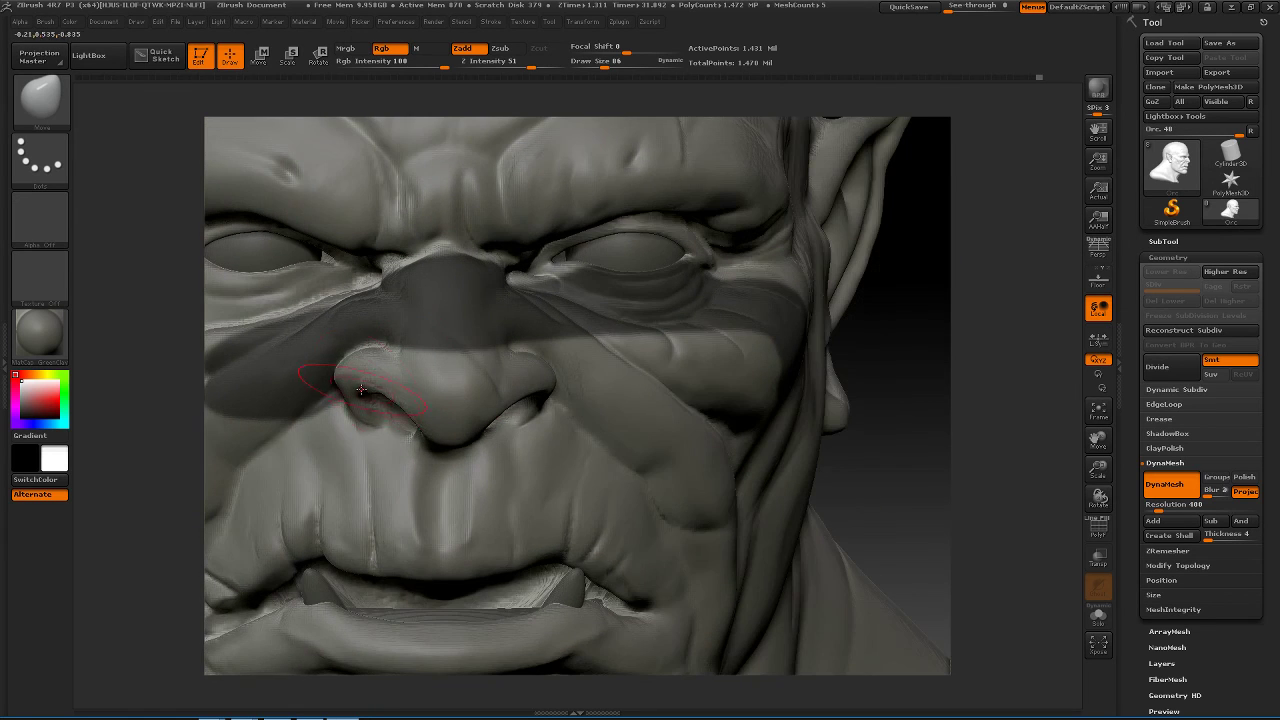
{"action": "mouse_move", "coordinate": [361, 394]}
{"action": "left_mouse_down"}
{"action": "mouse_move", "coordinate": [346, 380]}
{"action": "mouse_move", "coordinate": [420, 415]}
{"action": "mouse_move", "coordinate": [357, 429]}
{"action": "mouse_move", "coordinate": [360, 414]}
{"action": "left_mouse_up"}
{"action": "key", "text": "space"}
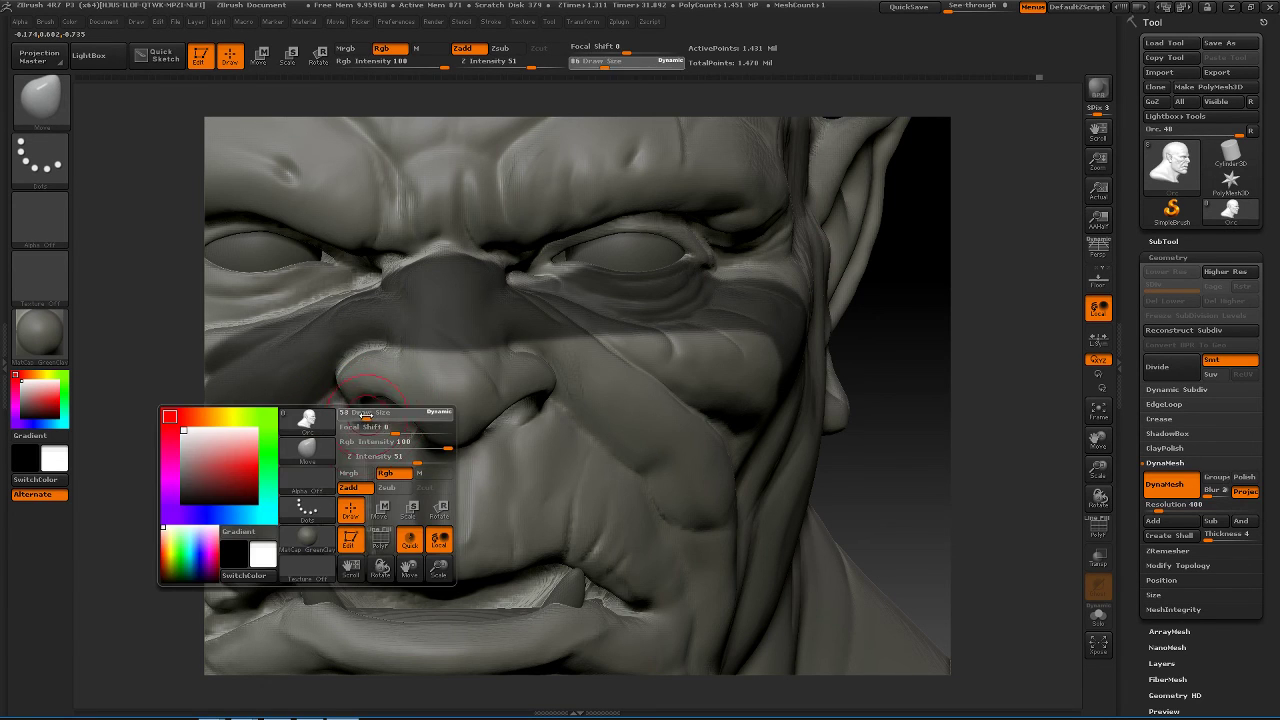
{"action": "mouse_move", "coordinate": [908, 366]}
{"action": "left_mouse_down"}
{"action": "mouse_move", "coordinate": [860, 383]}
{"action": "mouse_move", "coordinate": [715, 376]}
{"action": "left_mouse_up"}
{"action": "key", "text": "shift"}
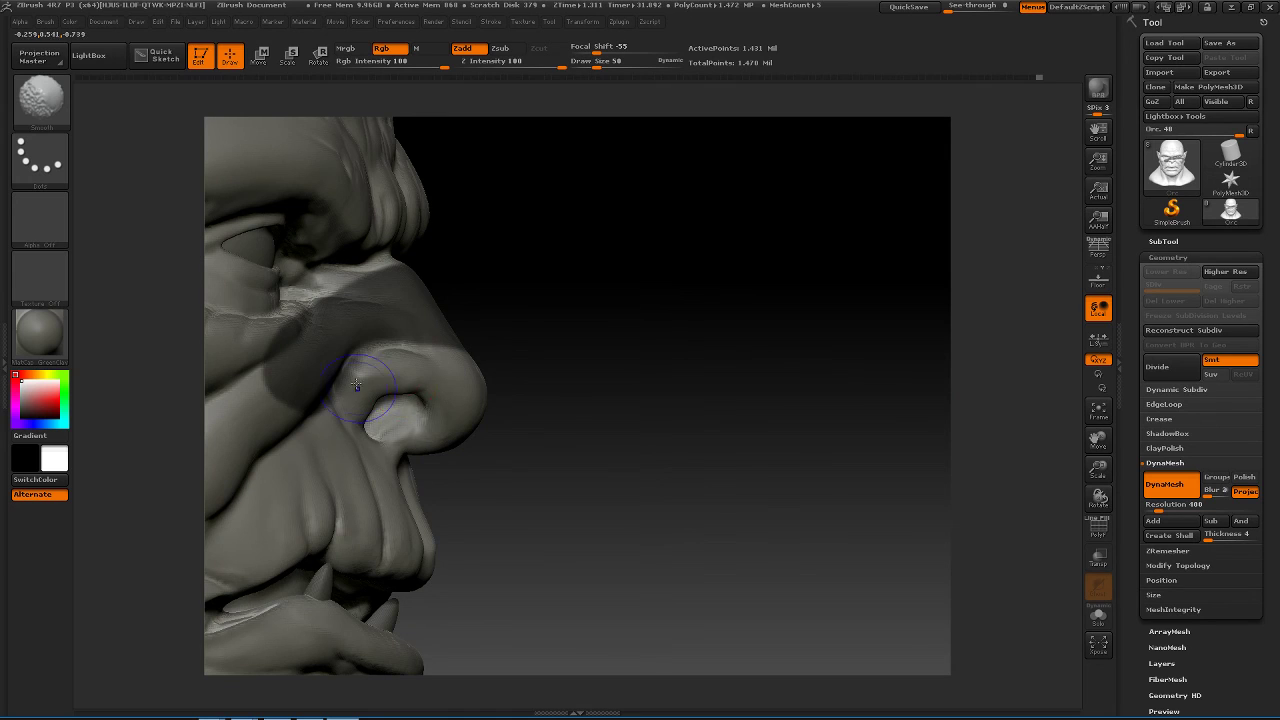
- Carve the crease behind the right nostril wing with Dam_Standard at draw size 59 and clear the mask
{"action": "key", "text": "b"}
{"action": "key", "text": "d"}
{"action": "key", "text": "s"}
{"action": "left_click_drag", "start_coordinate": [697, 385], "coordinate": [681, 383]}
{"action": "key", "text": "space"}
{"action": "left_click_drag", "start_coordinate": [561, 338], "coordinate": [565, 338]}
{"action": "left_click_drag", "start_coordinate": [651, 337], "coordinate": [625, 333]}
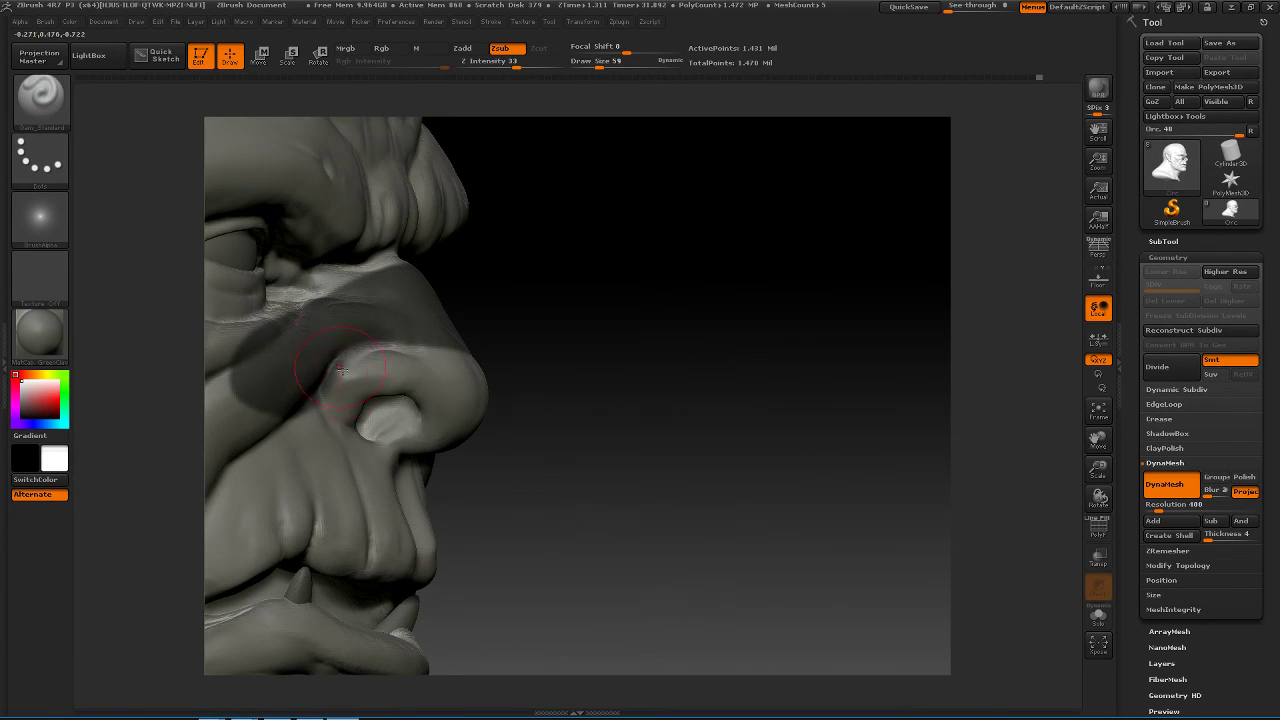
{"action": "left_click_drag", "start_coordinate": [321, 402], "coordinate": [328, 378]}
{"action": "left_click", "coordinate": [600, 298], "text": "ctrl"}
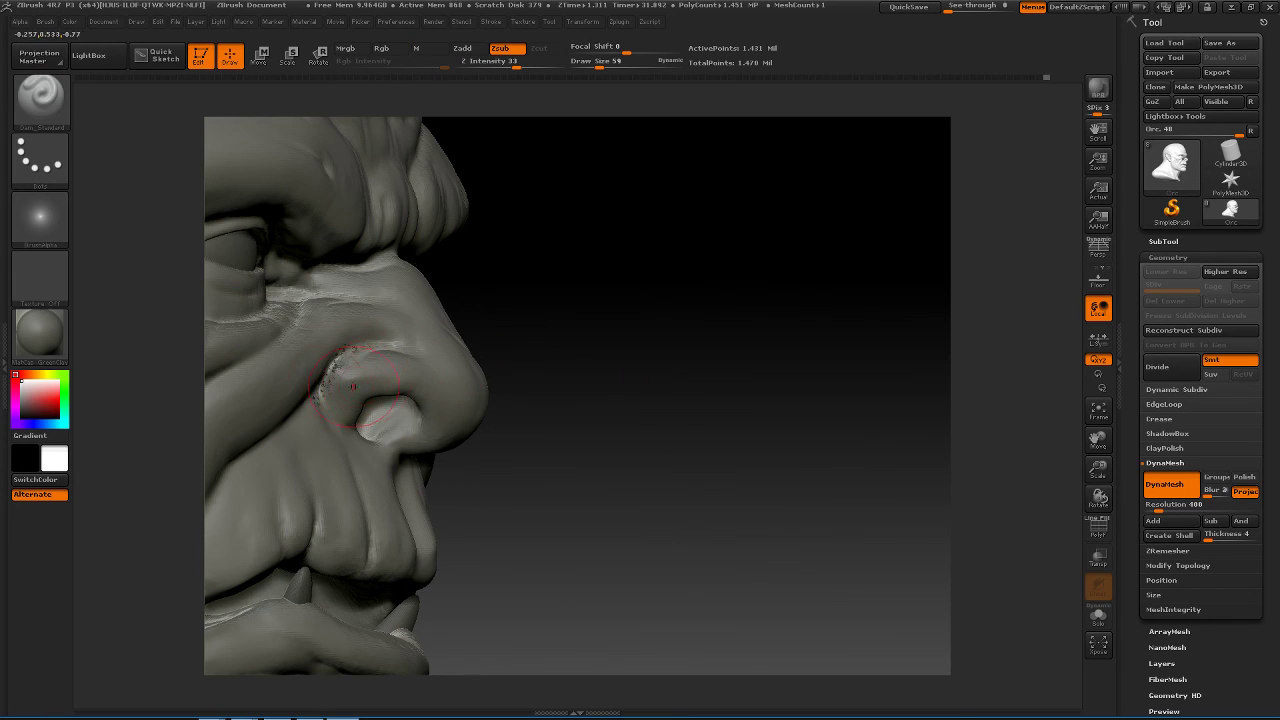
- Refine the crease around the top of the nostril wing with Dam_Standard and switch to the Inflat brush at draw size 42
{"action": "left_click_drag", "start_coordinate": [376, 346], "coordinate": [327, 390]}
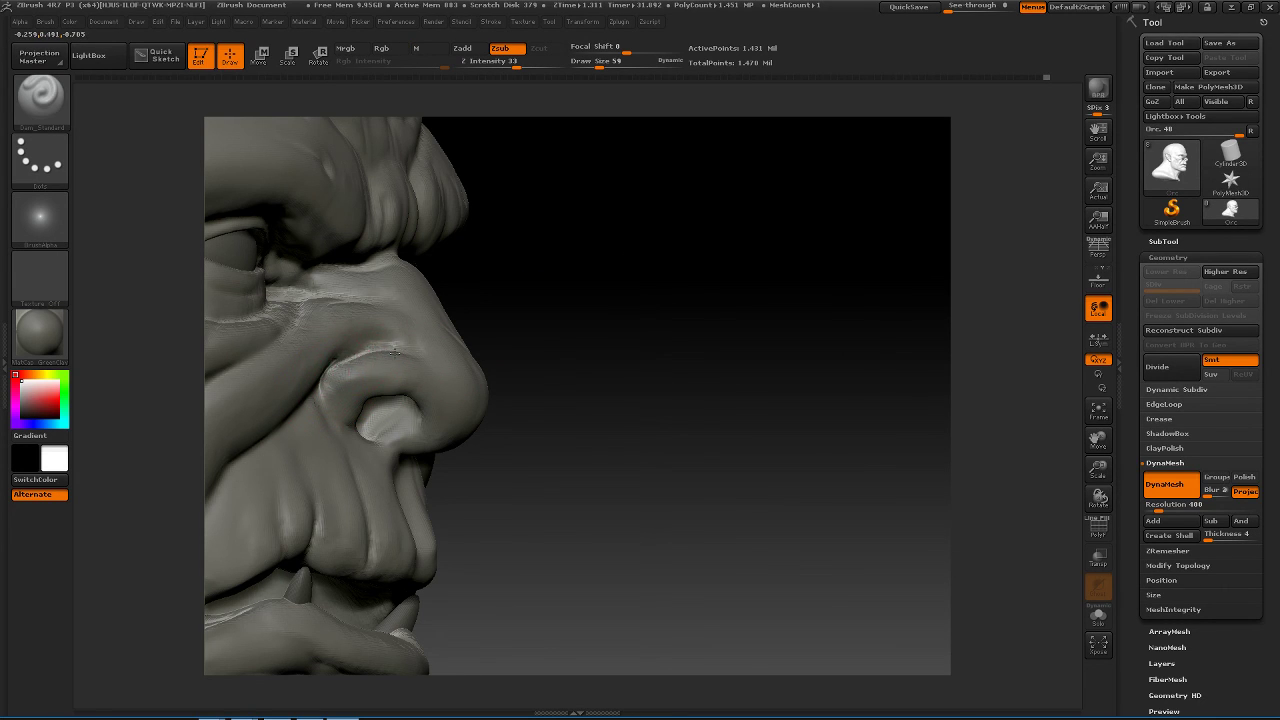
{"action": "key", "text": "b"}
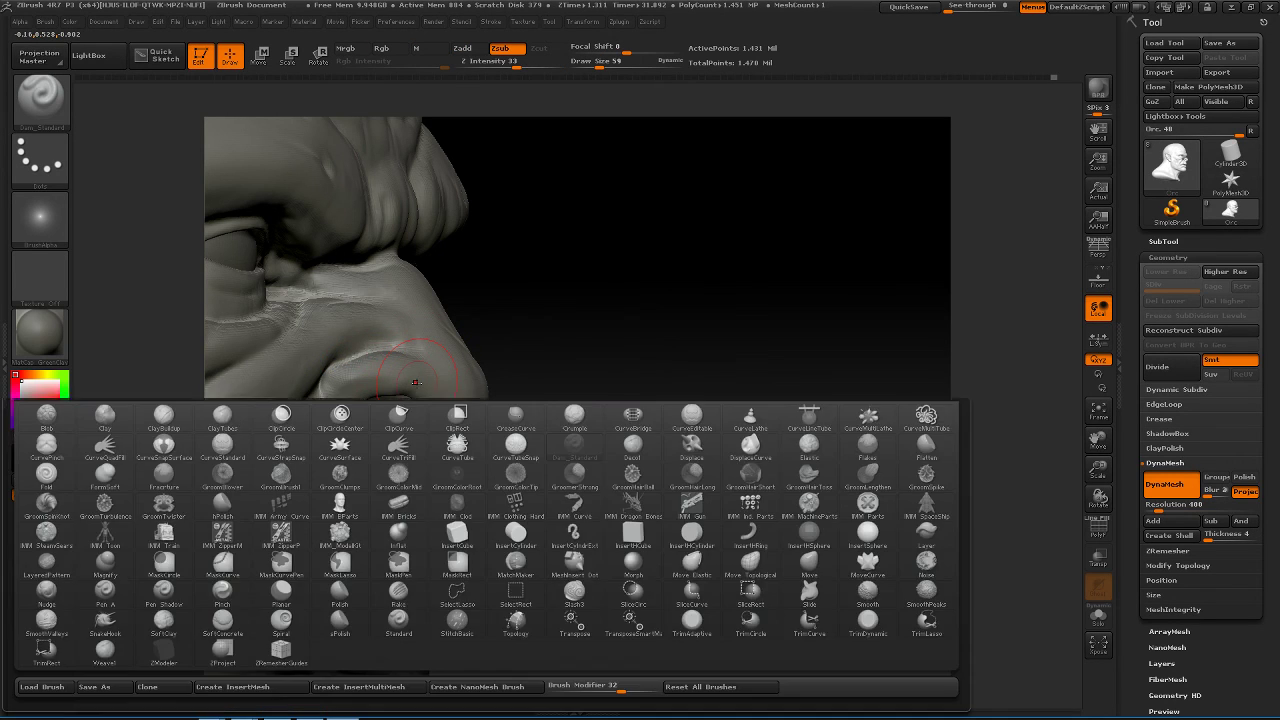
{"action": "key", "text": "i"}
{"action": "key", "text": "n"}
{"action": "key", "text": "space"}
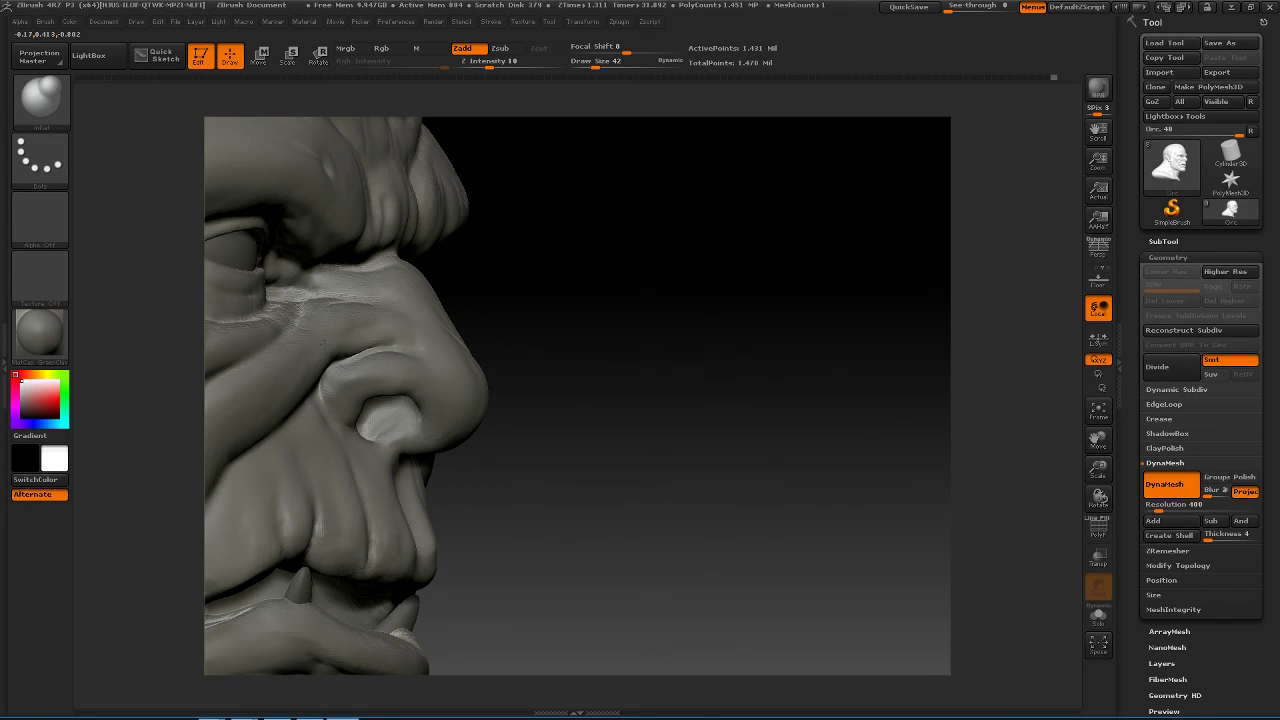
{"action": "mouse_move", "coordinate": [620, 288]}
{"action": "left_mouse_down"}
{"action": "mouse_move", "coordinate": [640, 286]}
{"action": "mouse_move", "coordinate": [743, 349]}
{"action": "mouse_move", "coordinate": [798, 334]}
{"action": "mouse_move", "coordinate": [763, 349]}
{"action": "mouse_move", "coordinate": [877, 371]}
{"action": "mouse_move", "coordinate": [831, 383]}
{"action": "mouse_move", "coordinate": [837, 371]}
{"action": "mouse_move", "coordinate": [866, 427]}
{"action": "left_mouse_up"}
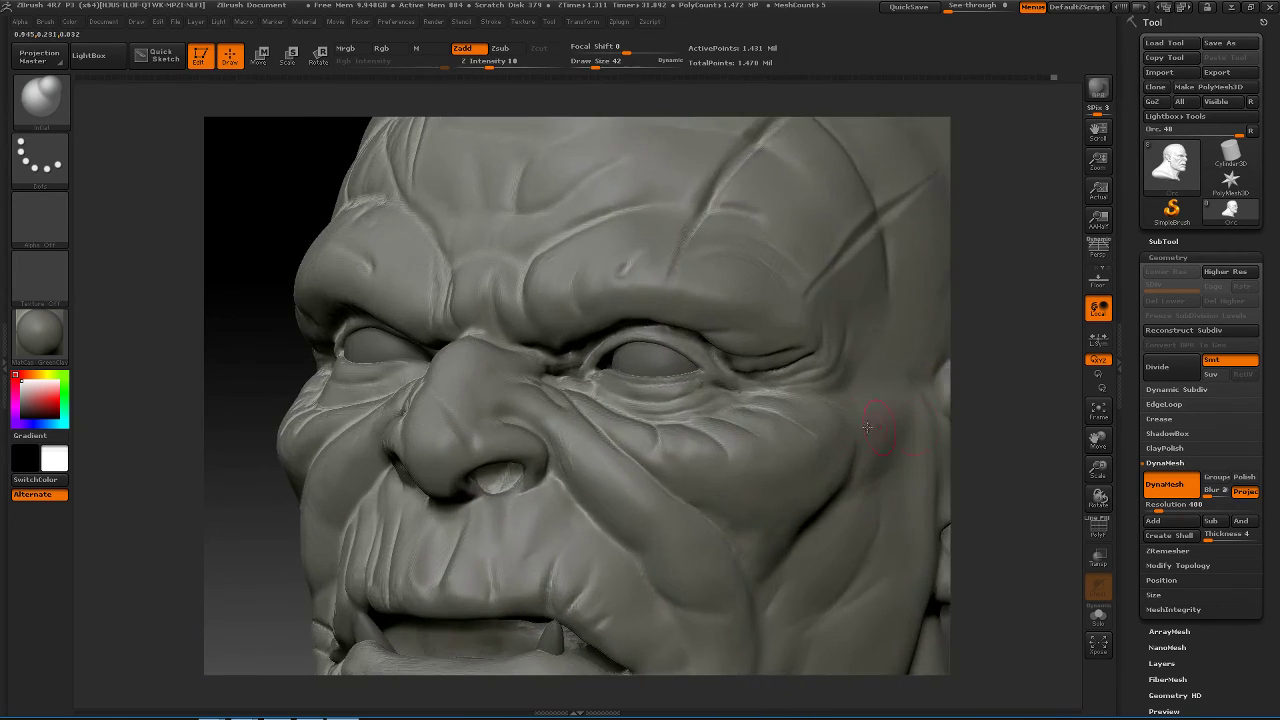
- Carve a diagonal scar across the nose above the nostril with Dam_Standard at draw size 42
{"action": "key", "text": "b"}
{"action": "key", "text": "d"}
{"action": "key", "text": "s"}
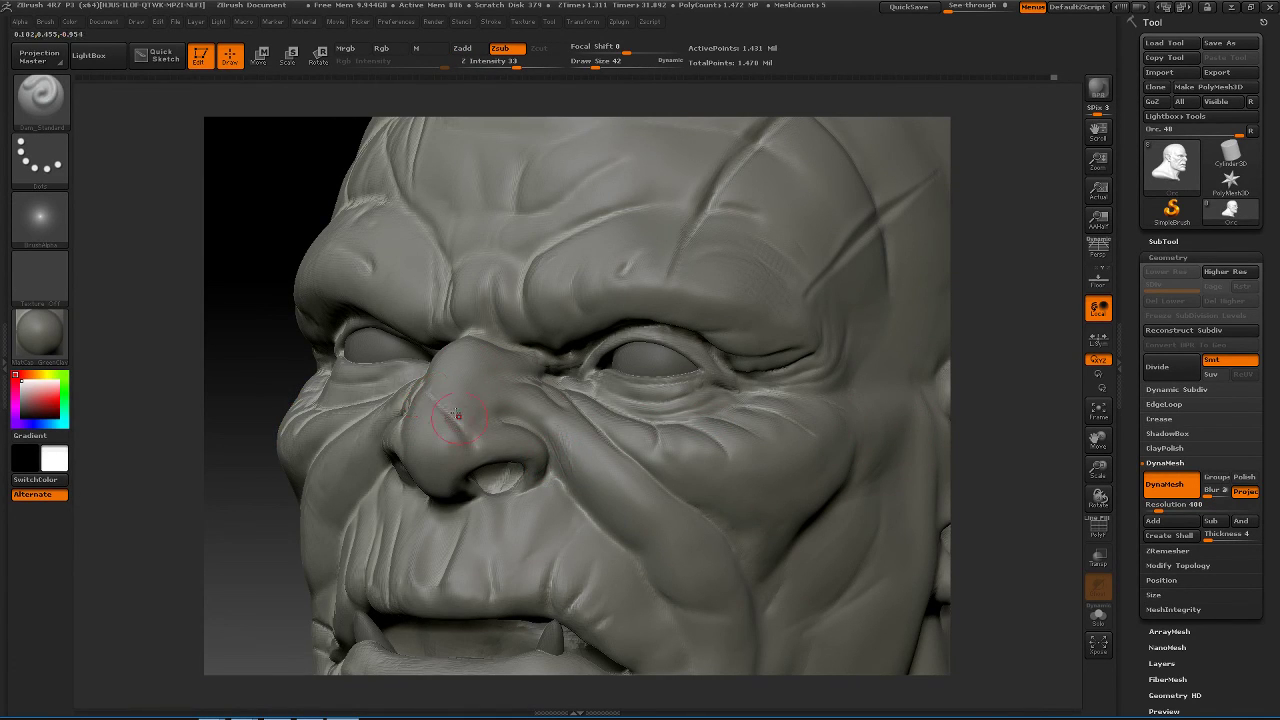
{"action": "left_click_drag", "start_coordinate": [477, 444], "coordinate": [426, 392]}
- Polish the edges of the nose scar with hPolish, reducing the draw size to 20
{"action": "key", "text": "b"}
{"action": "key", "text": "h"}
{"action": "key", "text": "p"}
{"action": "left_click_drag", "start_coordinate": [250, 352], "coordinate": [305, 400], "text": "alt"}
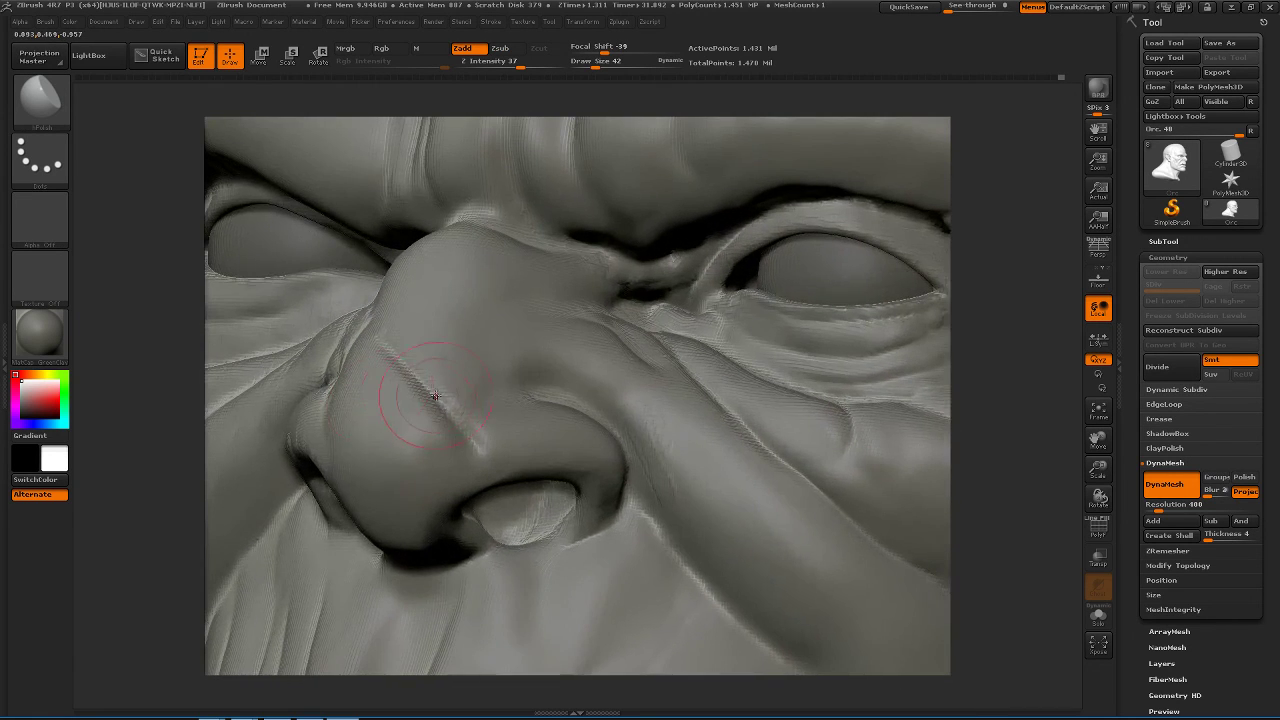
{"action": "key", "text": "s"}
{"action": "left_click_drag", "start_coordinate": [435, 396], "coordinate": [428, 396]}
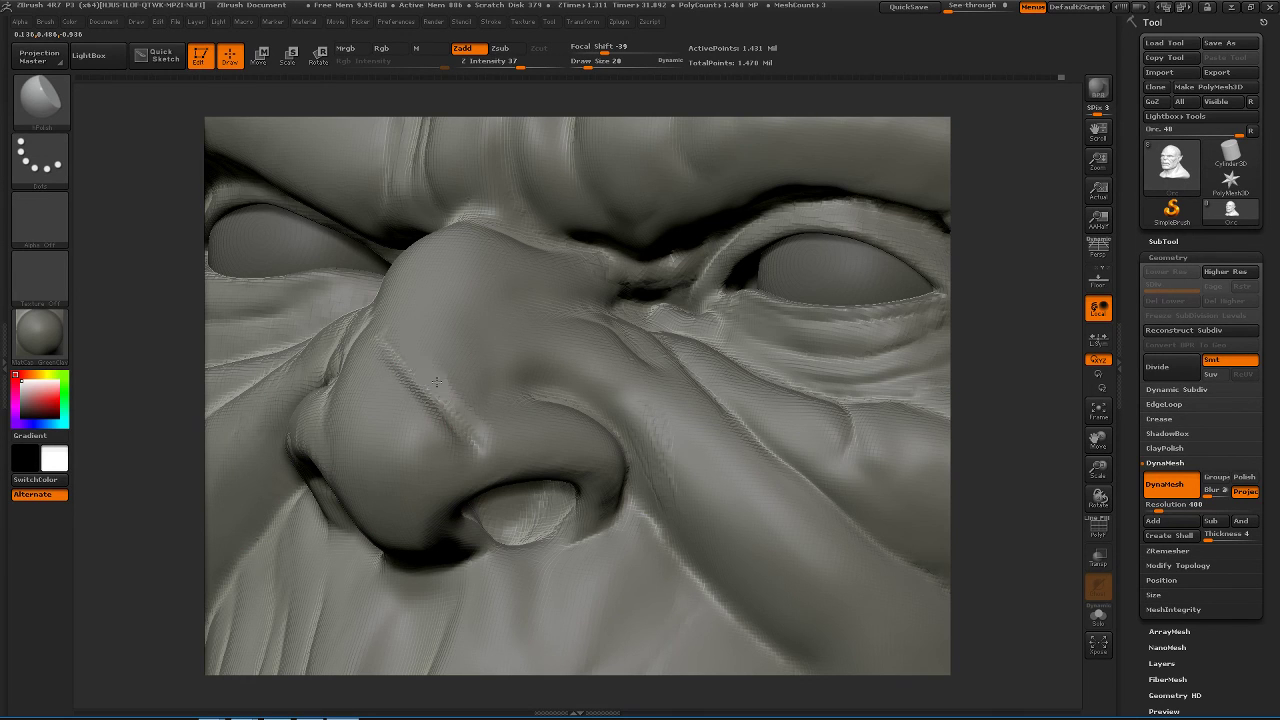
- Recut the diagonal nose scar with Dam_Standard at draw size 20, smoothing between the carving strokes
{"action": "key", "text": "b"}
{"action": "key", "text": "d"}
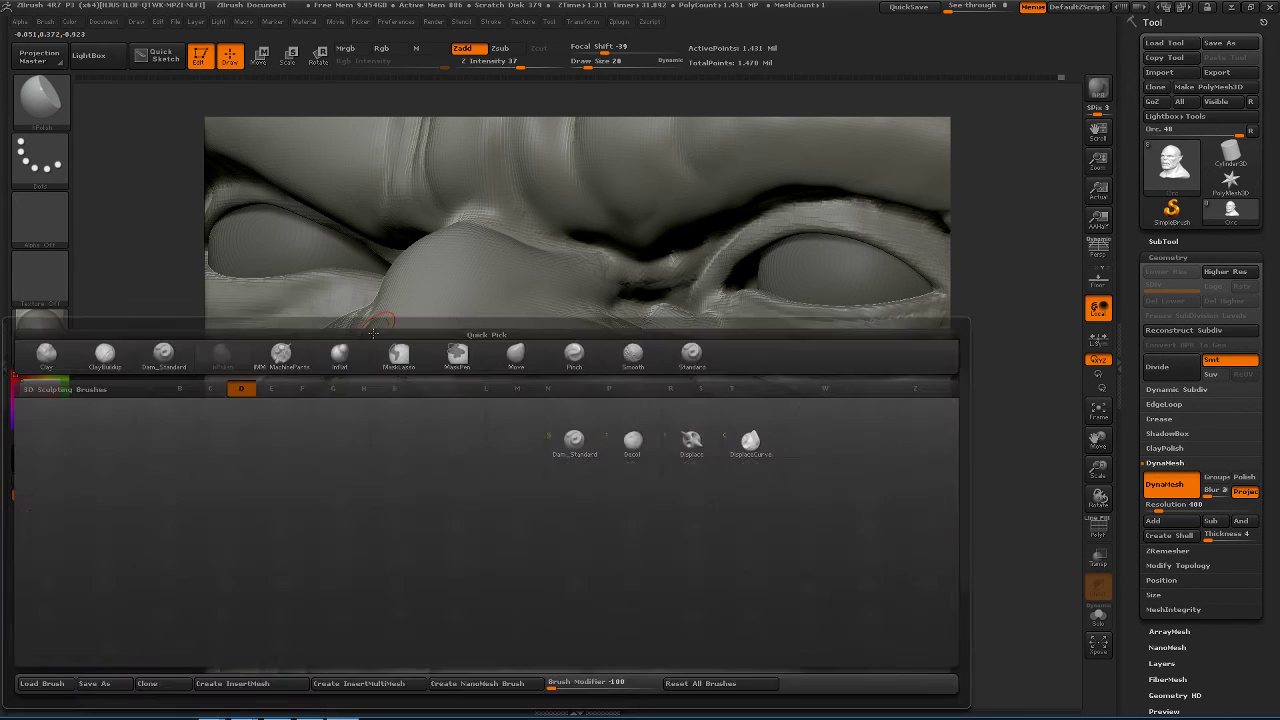
{"action": "key", "text": "s"}
{"action": "left_click_drag", "start_coordinate": [1039, 436], "coordinate": [470, 438]}
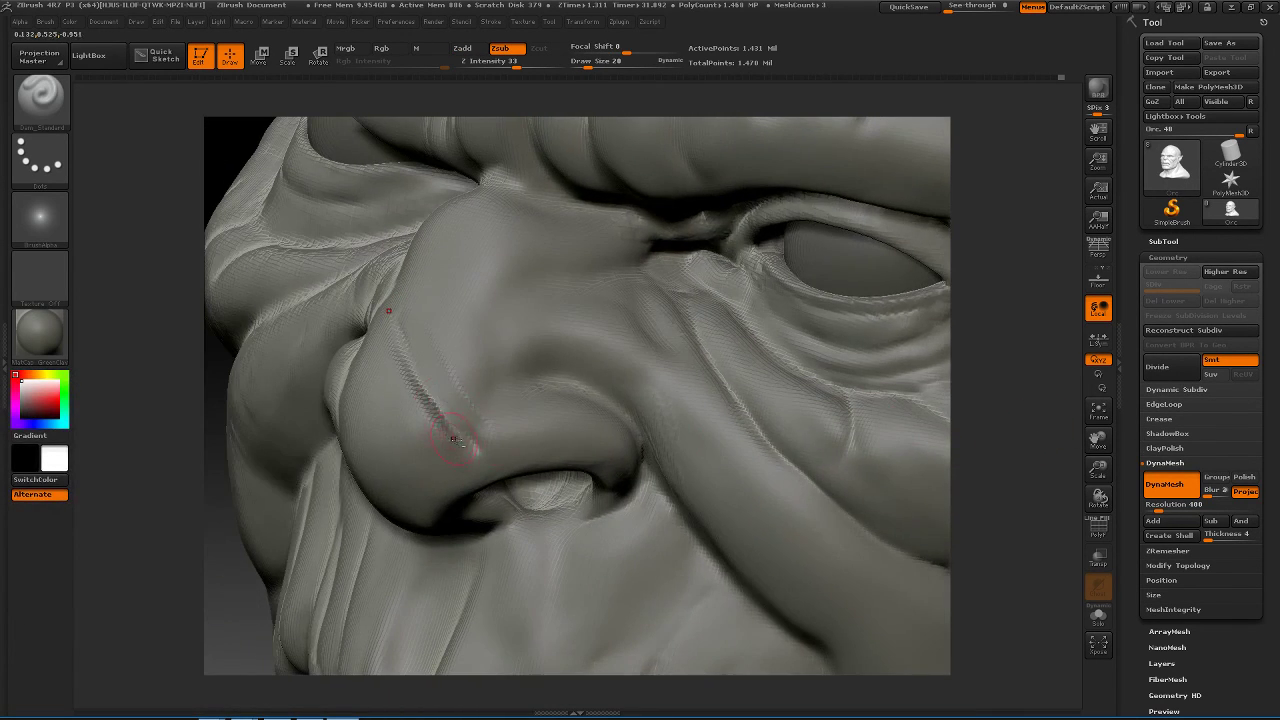
{"action": "left_click_drag", "start_coordinate": [412, 381], "coordinate": [398, 339]}
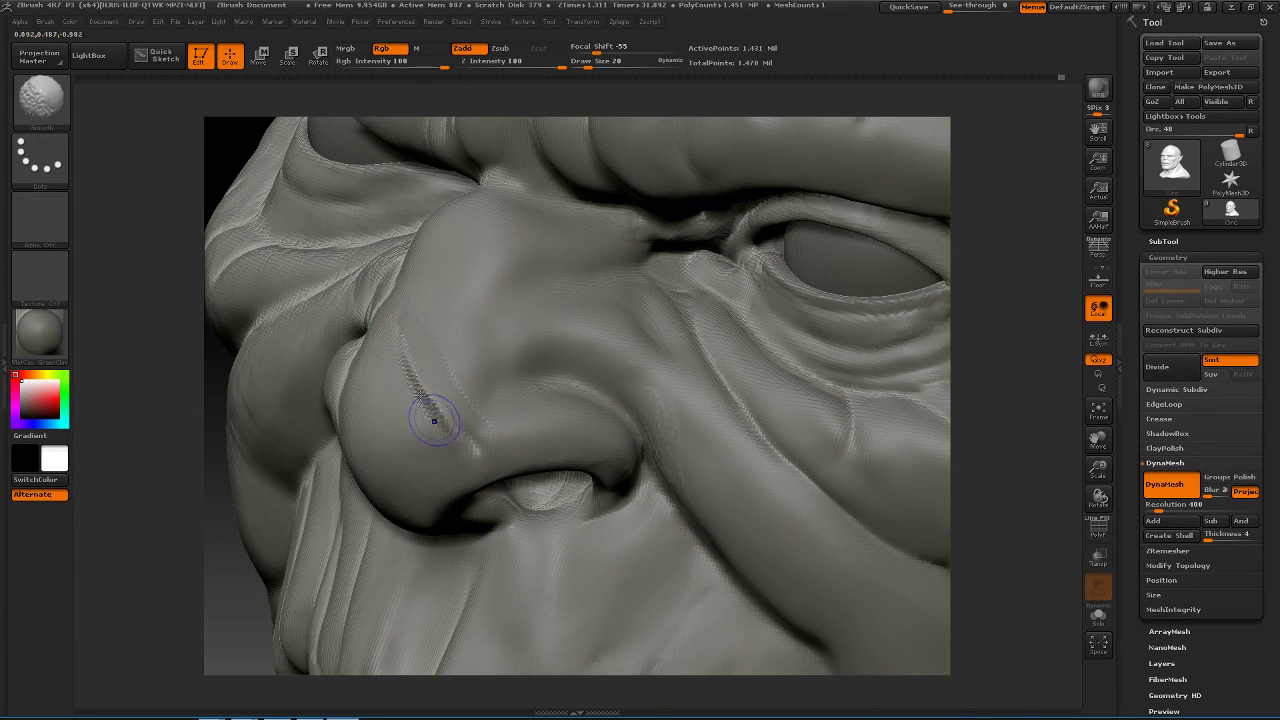
{"action": "left_click_drag", "start_coordinate": [434, 420], "coordinate": [395, 328], "text": "shift"}
{"action": "left_click_drag", "start_coordinate": [474, 430], "coordinate": [404, 341]}
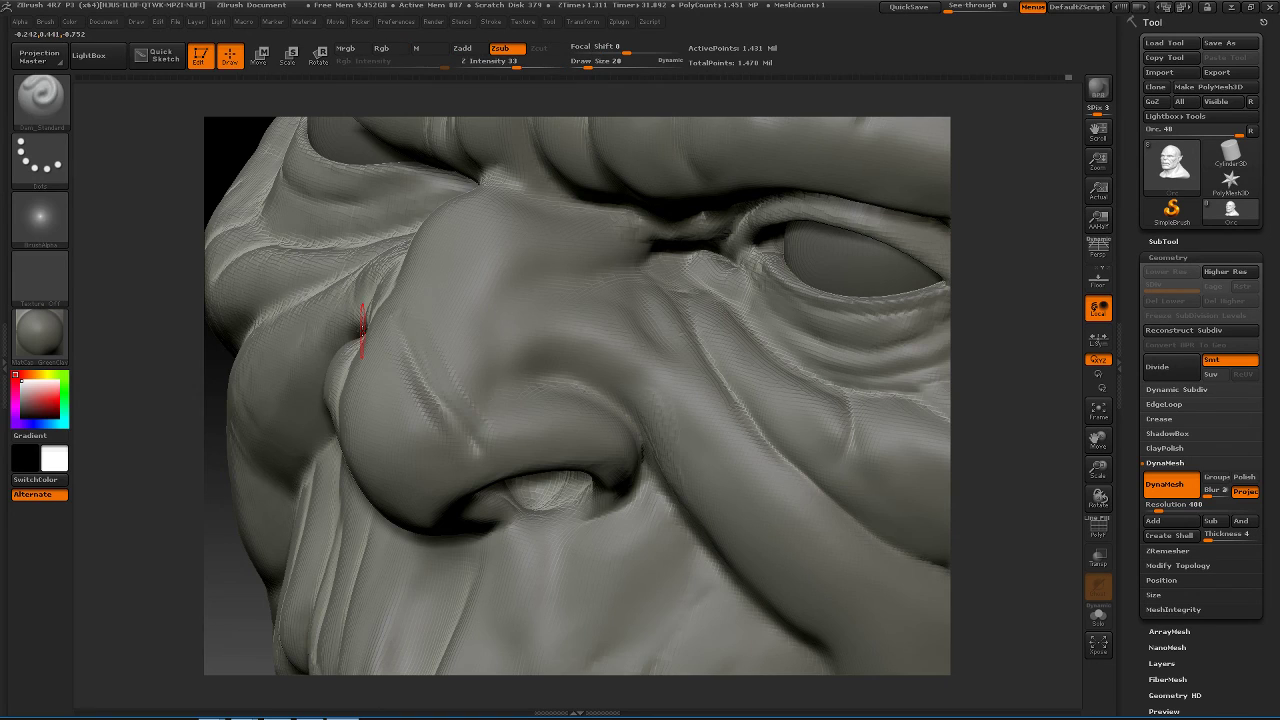
- Build up the nose scar's surroundings with ClayBuildup at draw size 20 and smooth the scar into the nose
{"action": "key", "text": "b"}
{"action": "key", "text": "c"}
{"action": "key", "text": "b"}
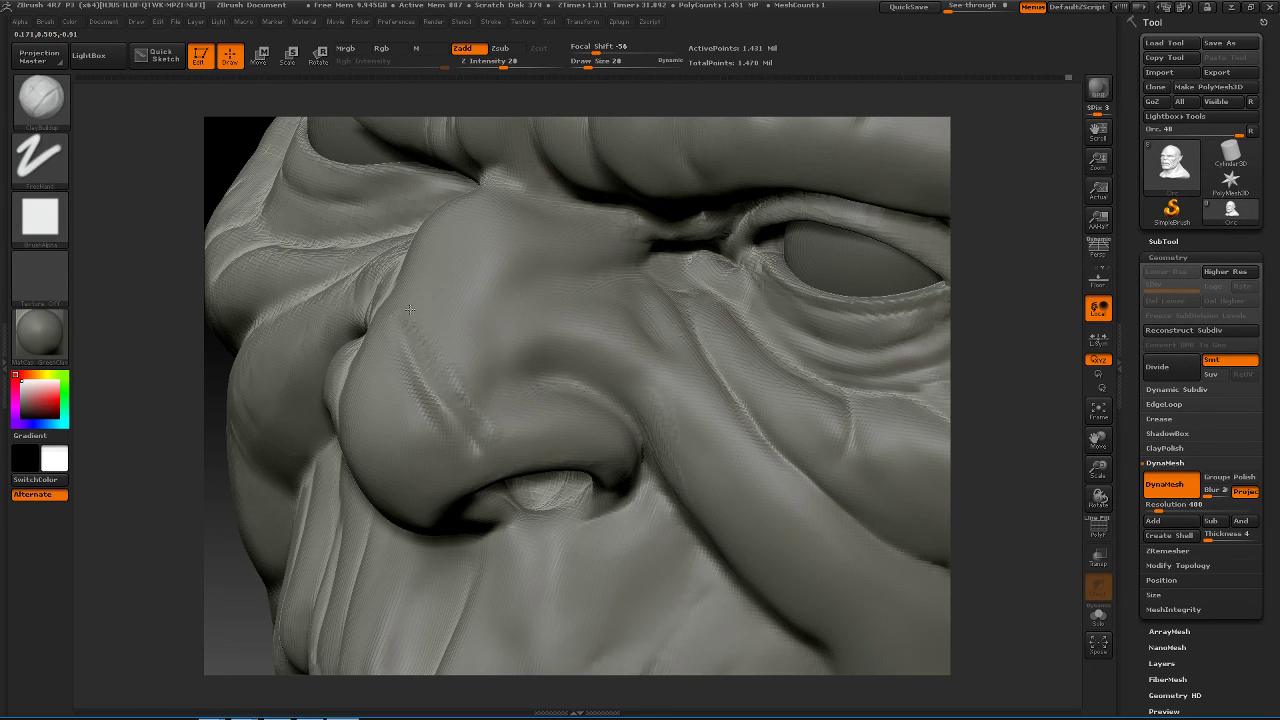
{"action": "key", "text": "shift"}
{"action": "left_click_drag", "start_coordinate": [481, 389], "coordinate": [430, 409], "text": "shift"}
{"action": "key", "text": "shift"}
{"action": "mouse_move", "coordinate": [1028, 433]}
{"action": "left_mouse_down", "text": "alt"}
{"action": "mouse_move", "coordinate": [953, 420]}
{"action": "mouse_move", "coordinate": [890, 434]}
{"action": "mouse_move", "coordinate": [795, 403]}
{"action": "left_mouse_up", "text": "alt"}
{"action": "left_click_drag", "start_coordinate": [859, 435], "coordinate": [872, 540], "text": "alt"}
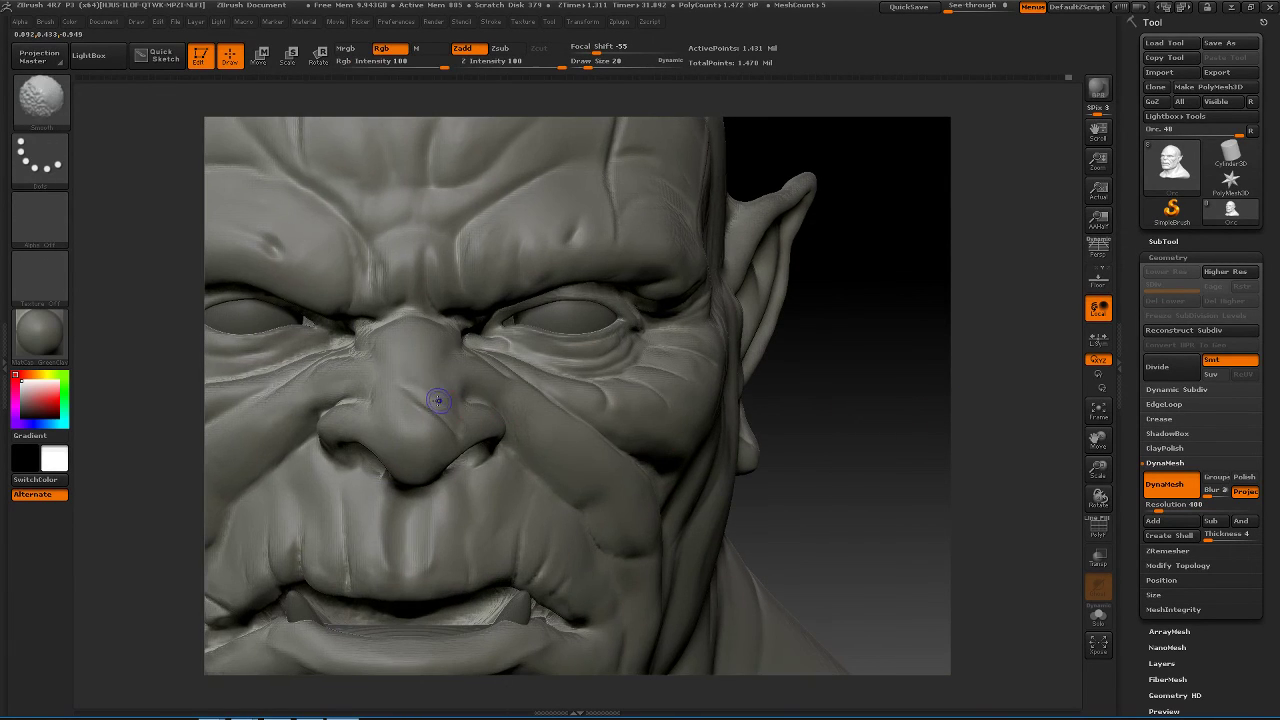
{"action": "left_click_drag", "start_coordinate": [437, 400], "coordinate": [418, 378], "text": "shift"}
{"action": "mouse_move", "coordinate": [951, 417]}
{"action": "left_mouse_down", "text": "alt"}
{"action": "mouse_move", "coordinate": [860, 380]}
{"action": "mouse_move", "coordinate": [807, 406]}
{"action": "left_mouse_up", "text": "alt"}
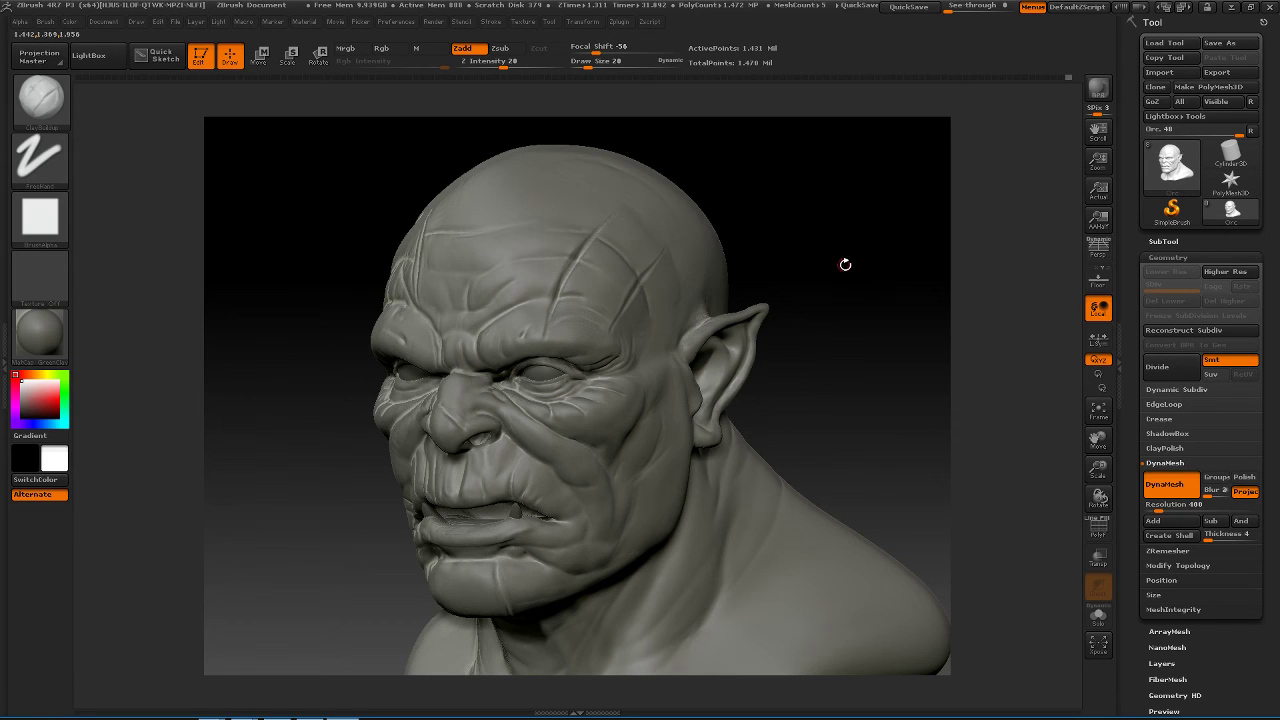
{"action": "left_click_drag", "start_coordinate": [843, 263], "coordinate": [889, 241], "text": "alt"}
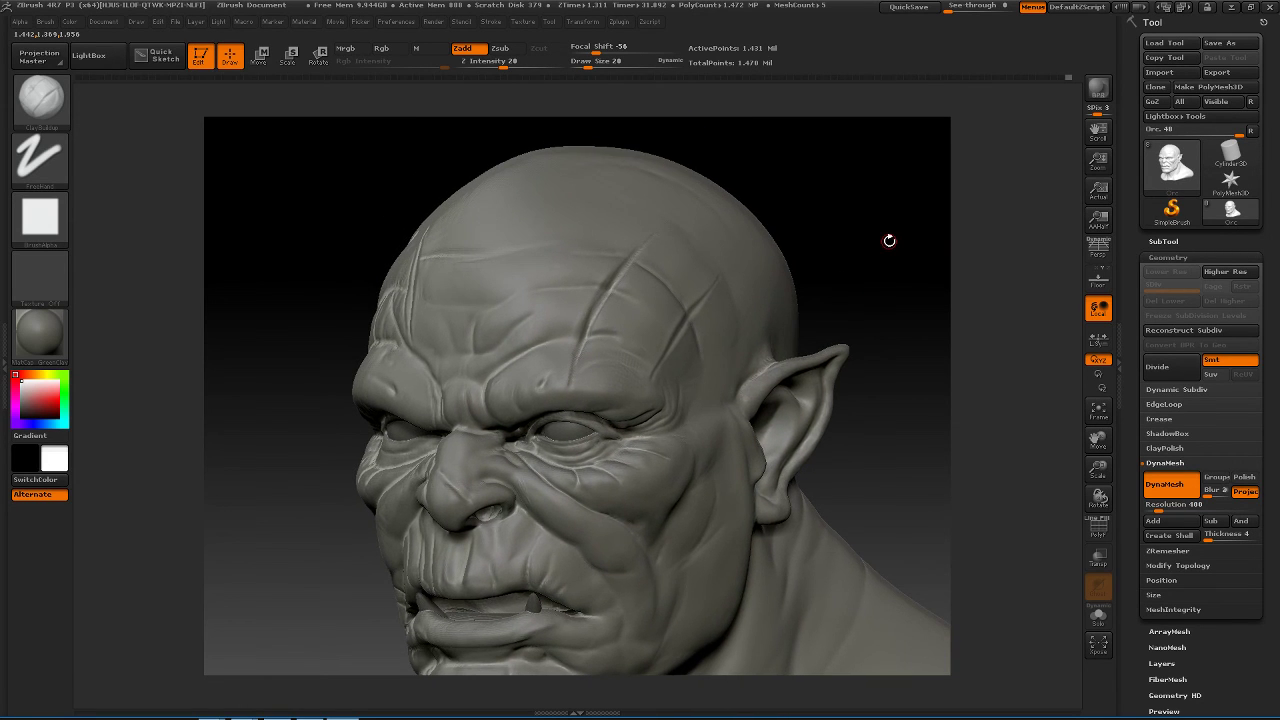
- Carve curved wrinkles above the brow between the two forehead scars with Dam_Standard at draw size 45
{"action": "key", "text": "b"}
{"action": "key", "text": "d"}
{"action": "key", "text": "s"}
{"action": "key", "text": "space"}
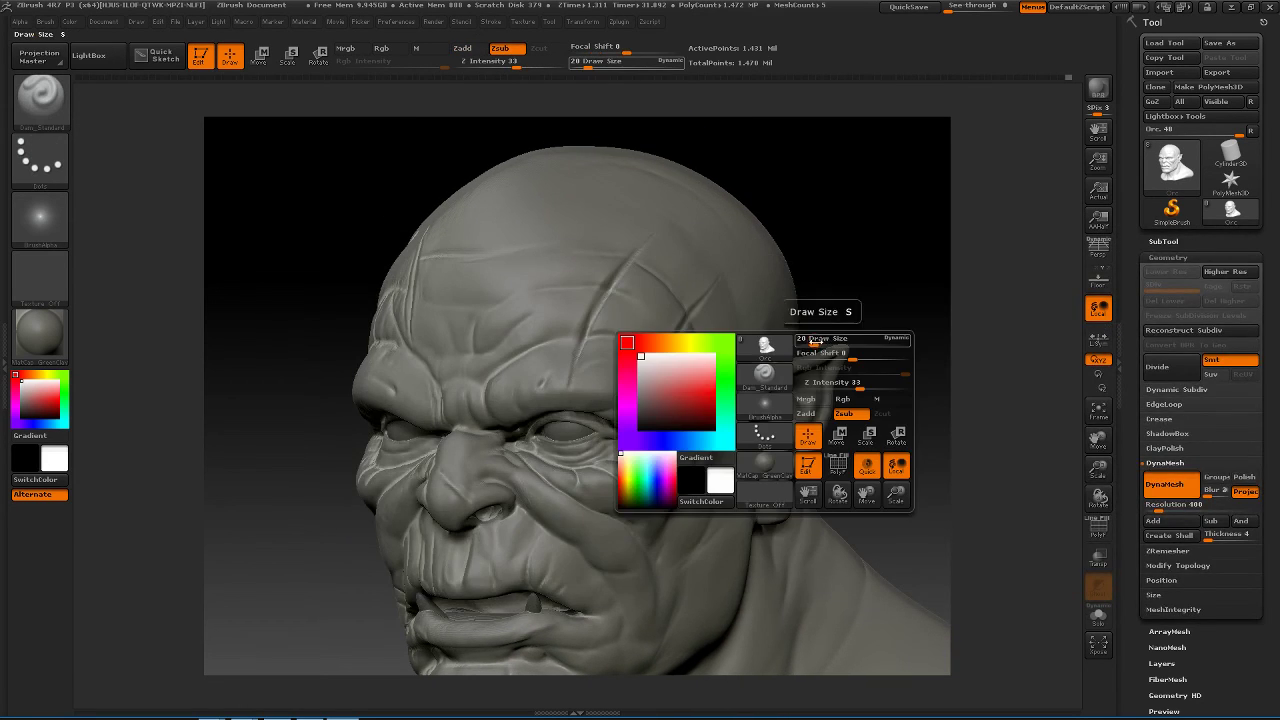
{"action": "left_click_drag", "start_coordinate": [813, 340], "coordinate": [818, 340]}
{"action": "key", "text": "space"}
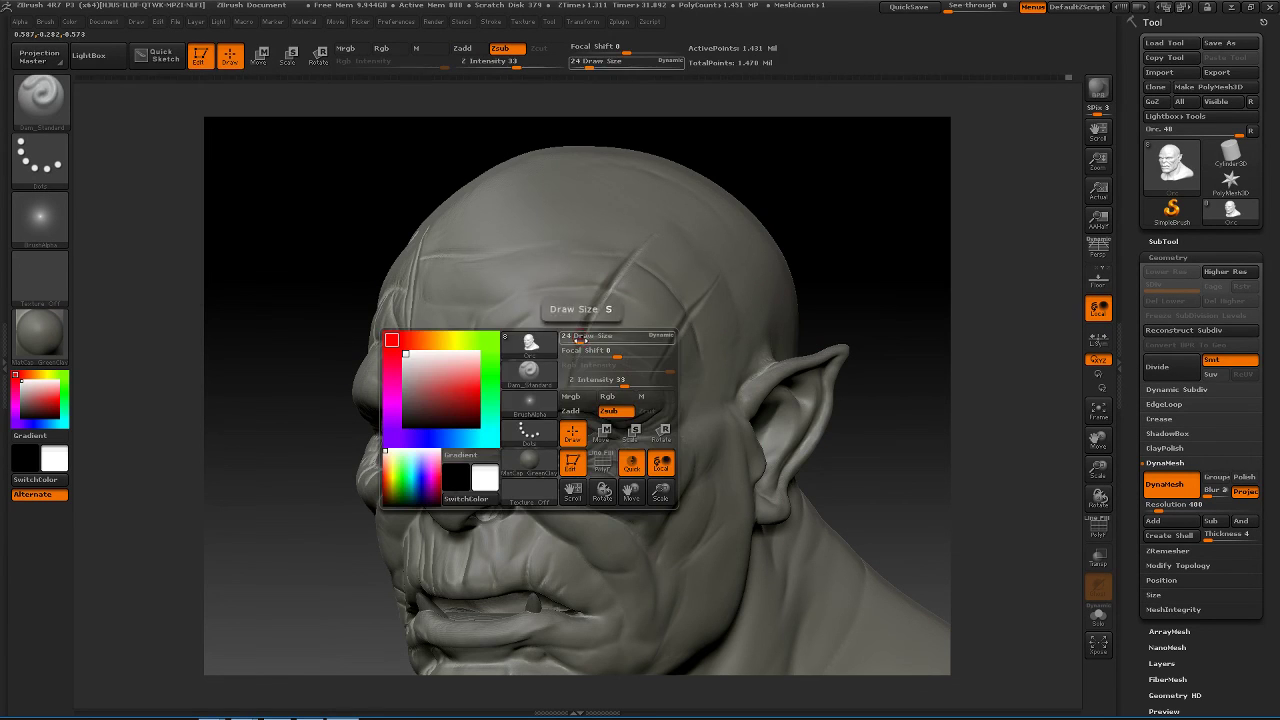
{"action": "left_click_drag", "start_coordinate": [578, 340], "coordinate": [585, 340]}
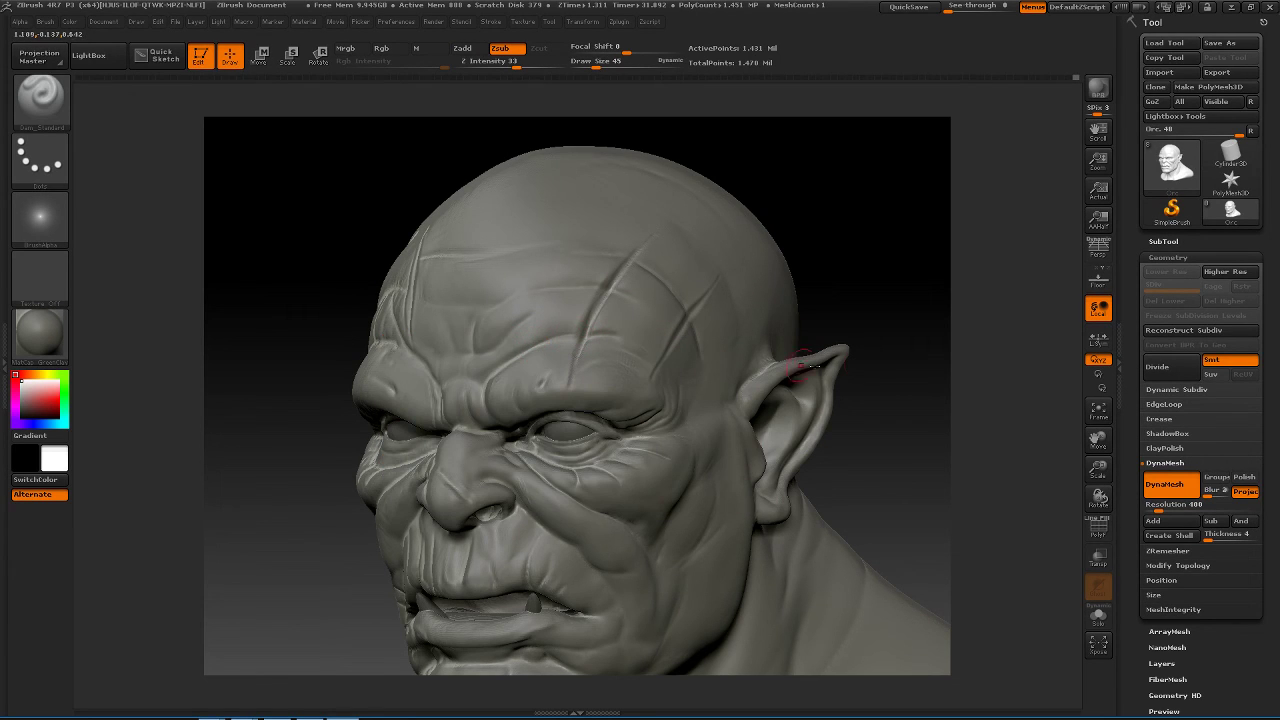
{"action": "left_click_drag", "start_coordinate": [933, 349], "coordinate": [961, 352], "text": "alt"}
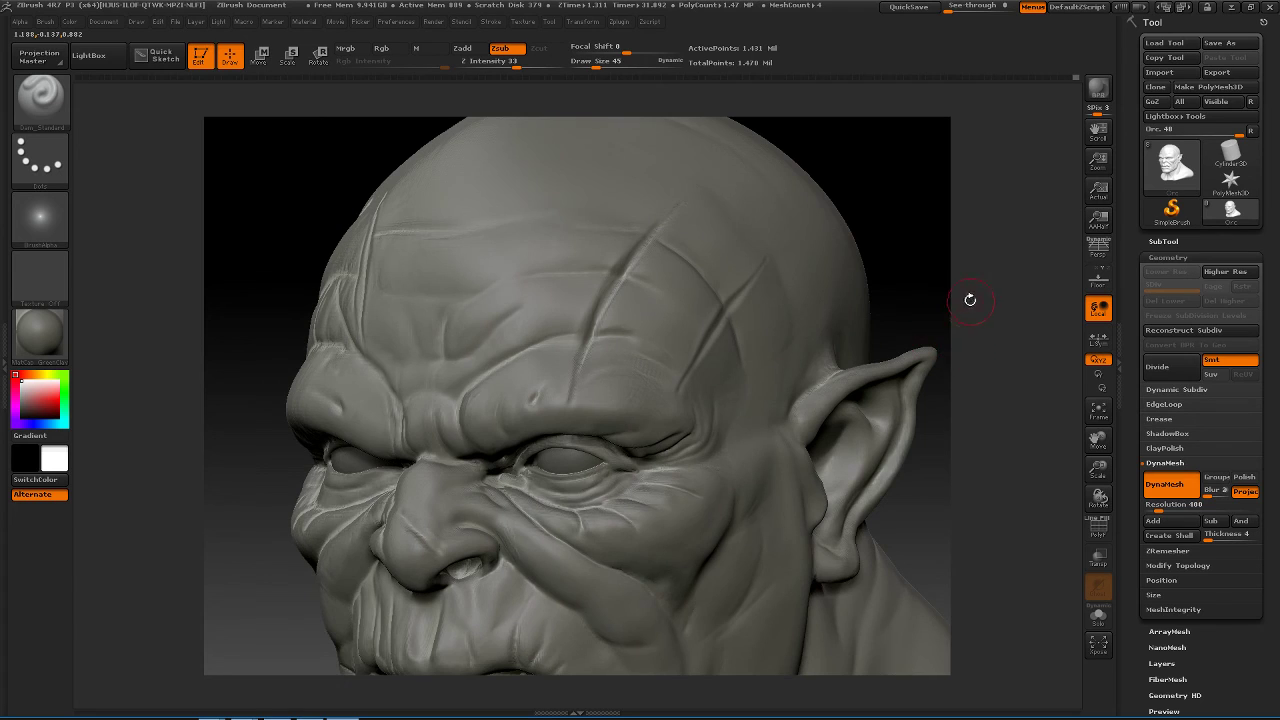
{"action": "left_click_drag", "start_coordinate": [969, 299], "coordinate": [889, 353], "text": "alt"}
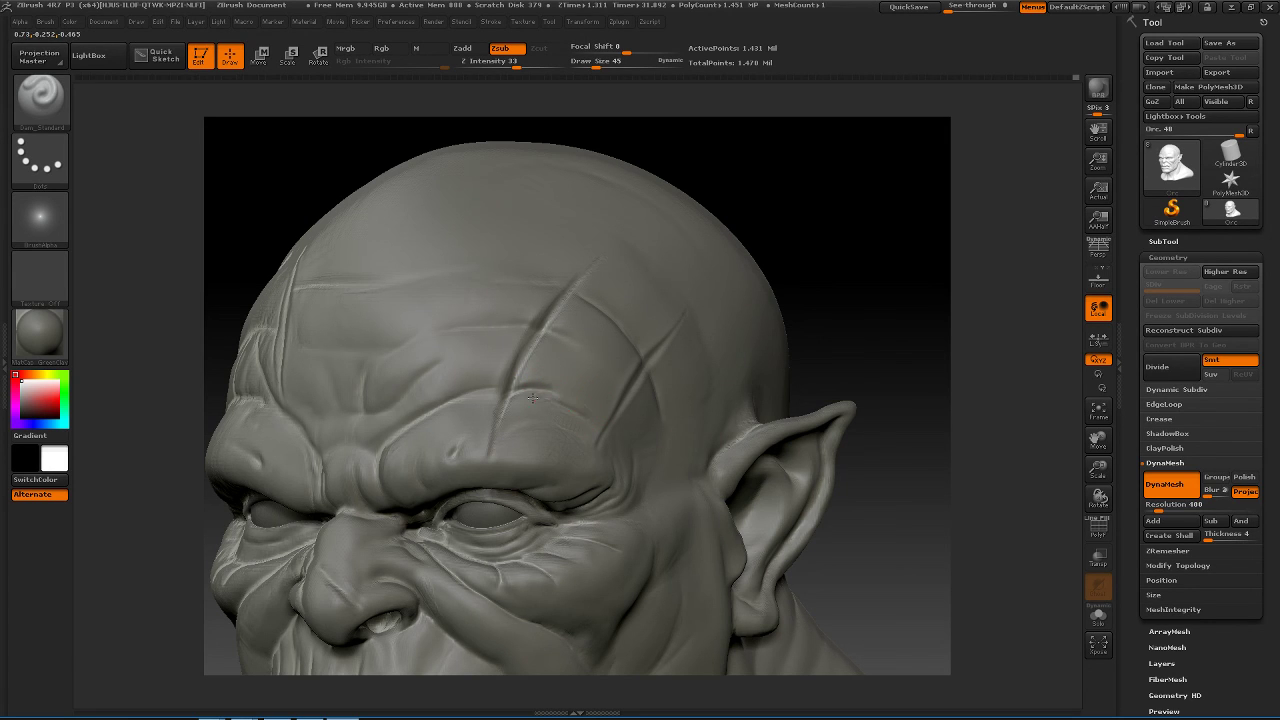
- Puff up the skin around the wrinkles between the forehead scars with the Inflat brush, adjusting the draw size to 24, 59 and 37
{"action": "key", "text": "b"}
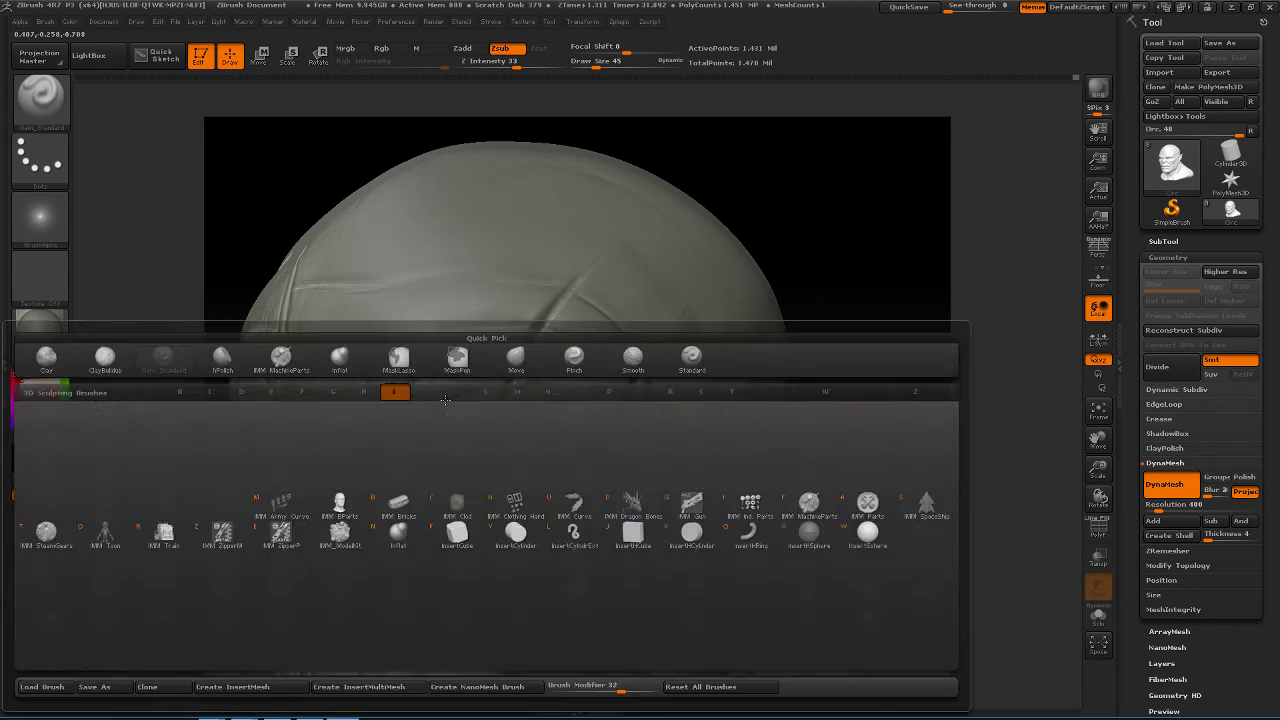
{"action": "key", "text": "i"}
{"action": "key", "text": "n"}
{"action": "key", "text": "space"}
{"action": "left_click_drag", "start_coordinate": [843, 434], "coordinate": [832, 434]}
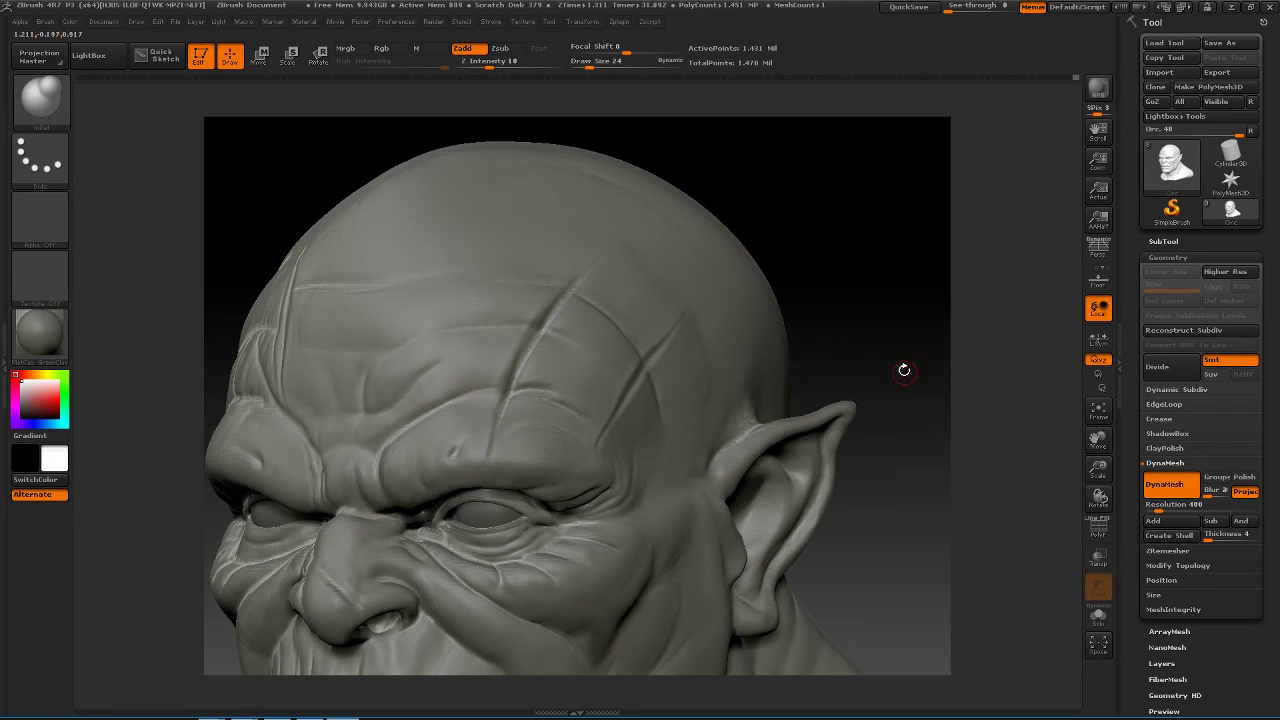
{"action": "left_click_drag", "start_coordinate": [903, 369], "coordinate": [893, 408], "text": "alt"}
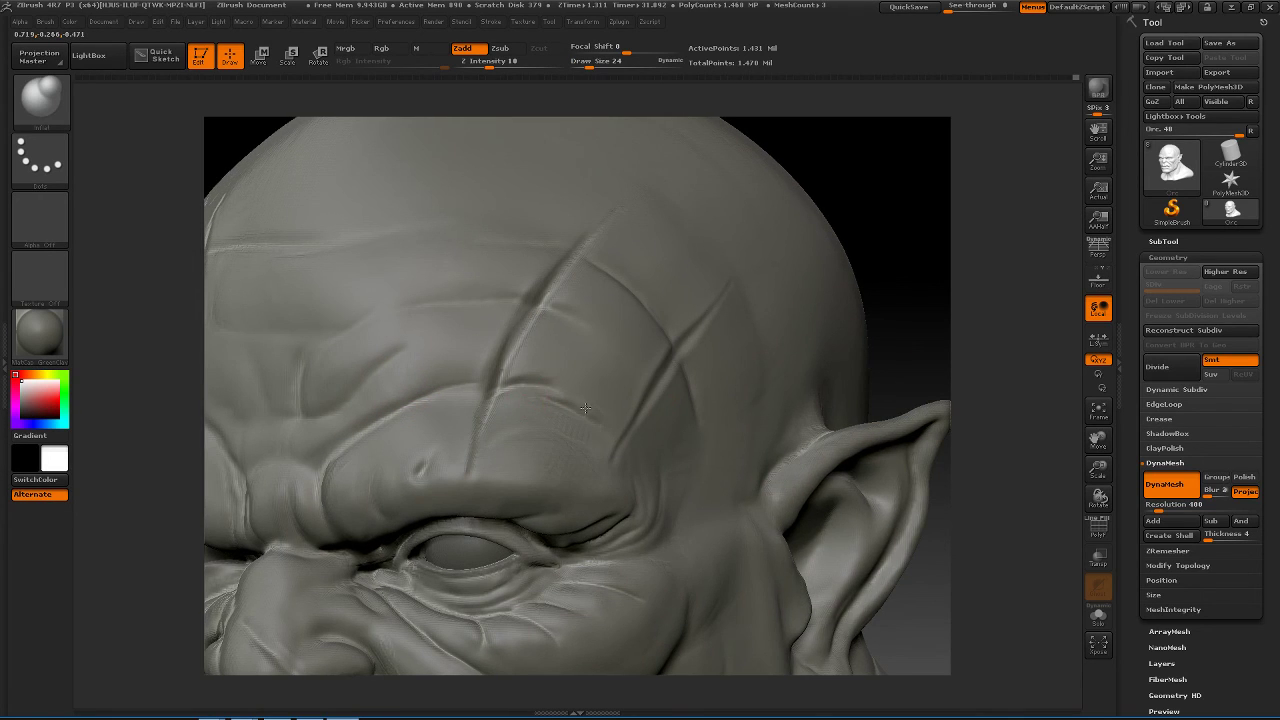
{"action": "key", "text": "space"}
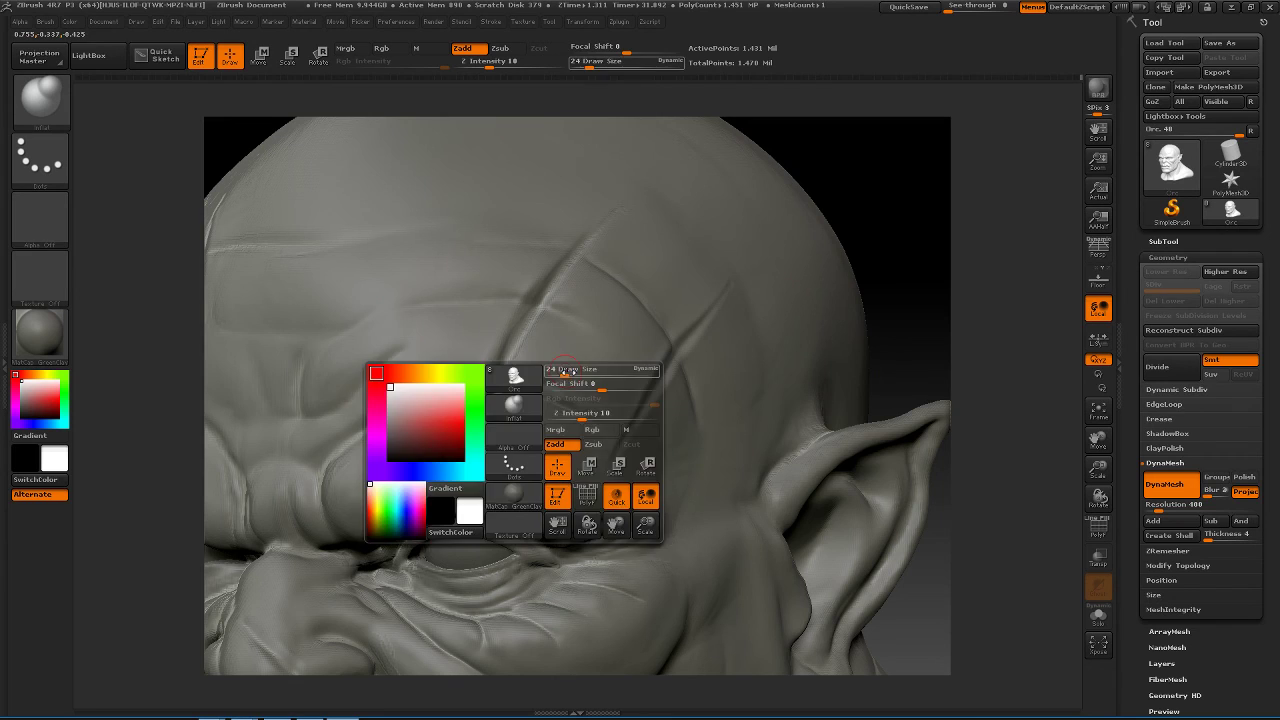
{"action": "left_click_drag", "start_coordinate": [551, 372], "coordinate": [572, 365]}
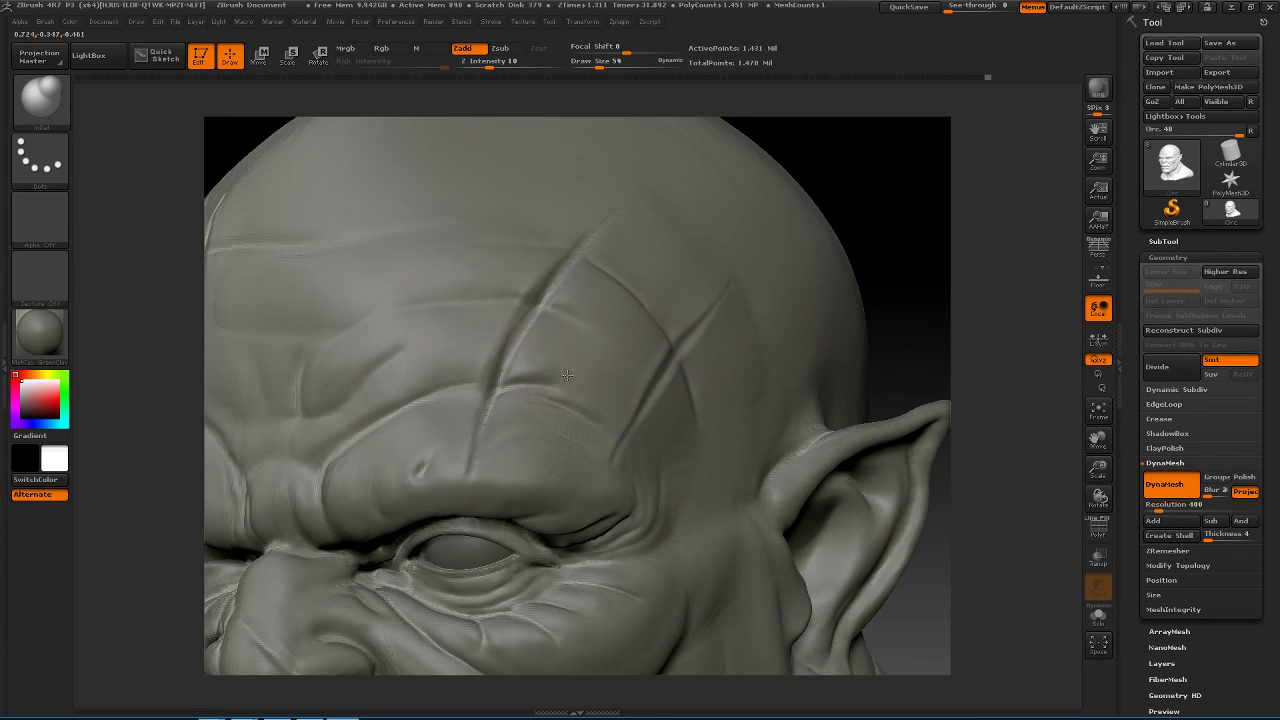
{"action": "key", "text": "space"}
{"action": "left_click_drag", "start_coordinate": [575, 372], "coordinate": [550, 374]}
{"action": "key", "text": "shift"}
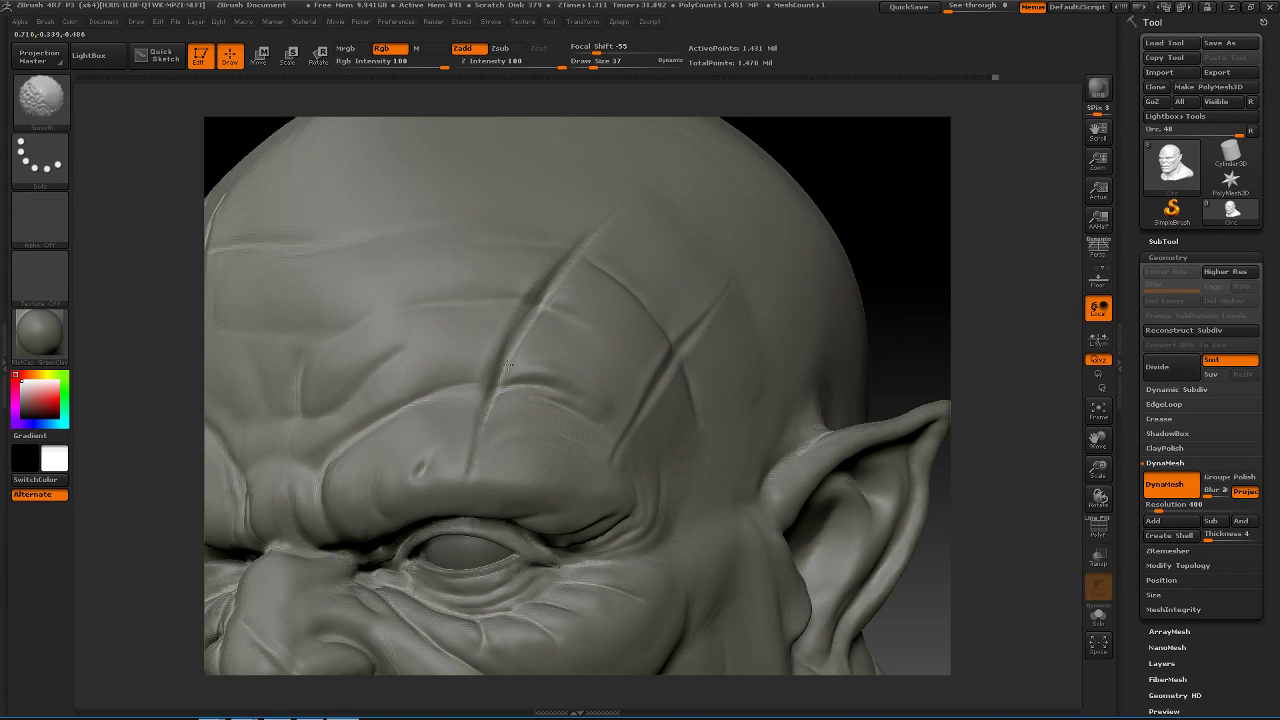
- Deepen the wrinkles beside the forehead scars with Dam_Standard, raising the draw size to 65, and smooth the skin between the scars
{"action": "key", "text": "b"}
{"action": "key", "text": "d"}
{"action": "key", "text": "s"}
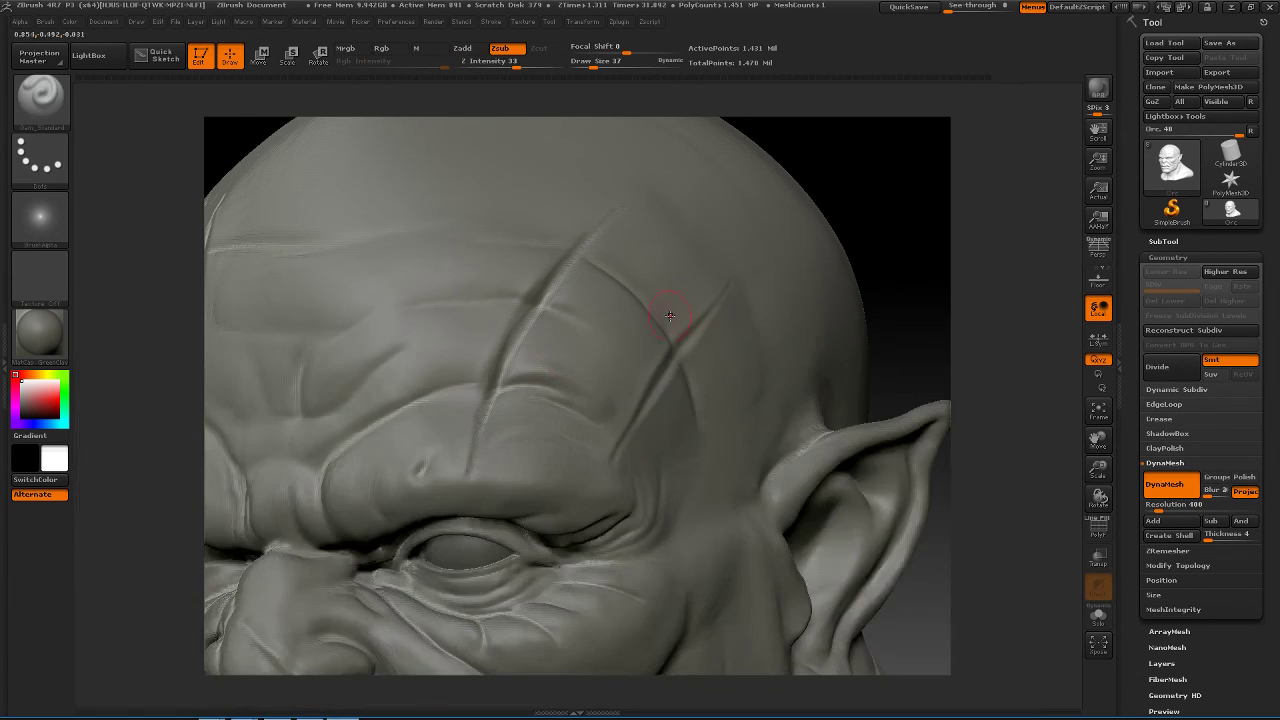
{"action": "key", "text": "space"}
{"action": "left_click_drag", "start_coordinate": [769, 310], "coordinate": [780, 318]}
{"action": "mouse_move", "coordinate": [514, 357]}
{"action": "left_mouse_down", "text": "shift"}
{"action": "mouse_move", "coordinate": [550, 357]}
{"action": "mouse_move", "coordinate": [604, 386]}
{"action": "left_mouse_up", "text": "shift"}
- Inflate the folds along the forehead scars with the Inflat brush, reducing the draw size from 65 to 45, and smooth them
{"action": "key", "text": "b"}
{"action": "key", "text": "i"}
{"action": "key", "text": "n"}
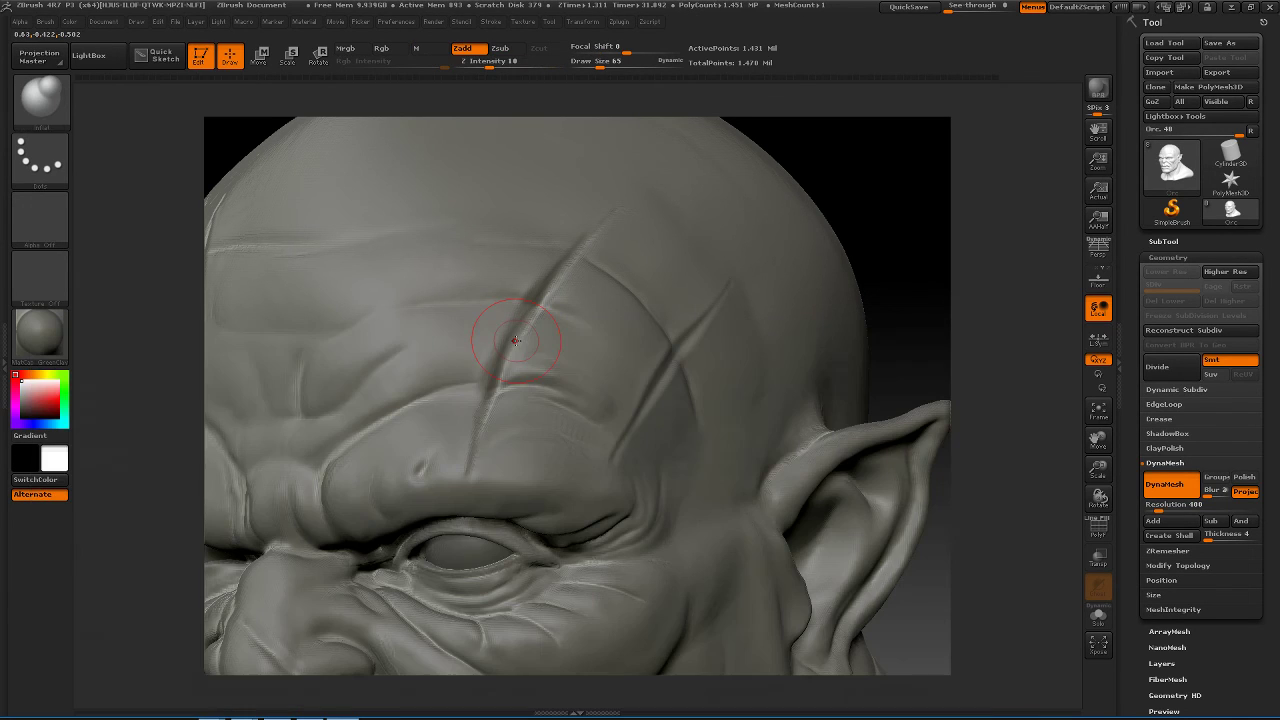
{"action": "key", "text": "space"}
{"action": "left_click", "coordinate": [588, 295]}
{"action": "left_click_drag", "start_coordinate": [540, 344], "coordinate": [603, 374], "text": "shift"}
{"action": "left_click_drag", "start_coordinate": [1048, 349], "coordinate": [905, 305]}
{"action": "key", "text": "shift"}
{"action": "left_click_drag", "start_coordinate": [610, 369], "coordinate": [679, 376], "text": "shift"}
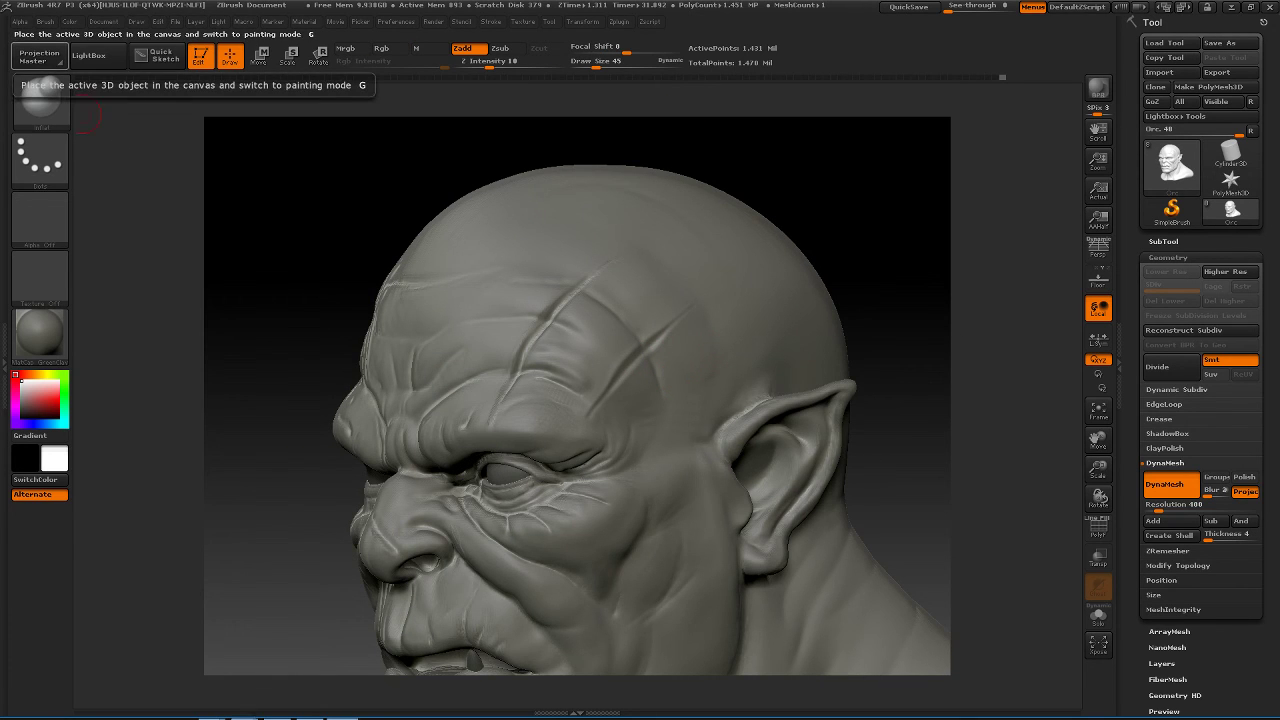
- Switch to Windows Photo Viewer and examine the forehead scars and brow wrinkles in the orc reference painting
{"action": "left_click_drag", "start_coordinate": [0, 130], "coordinate": [671, 114]}
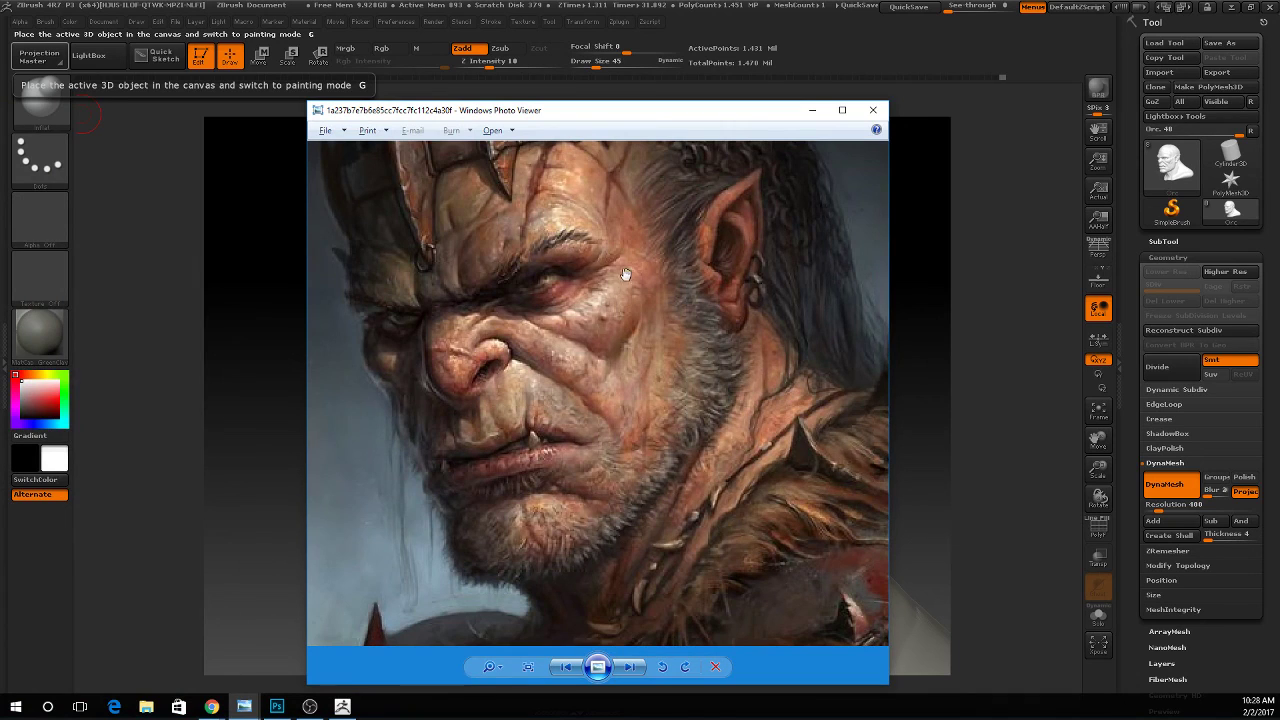
{"action": "left_click_drag", "start_coordinate": [600, 265], "coordinate": [602, 315]}
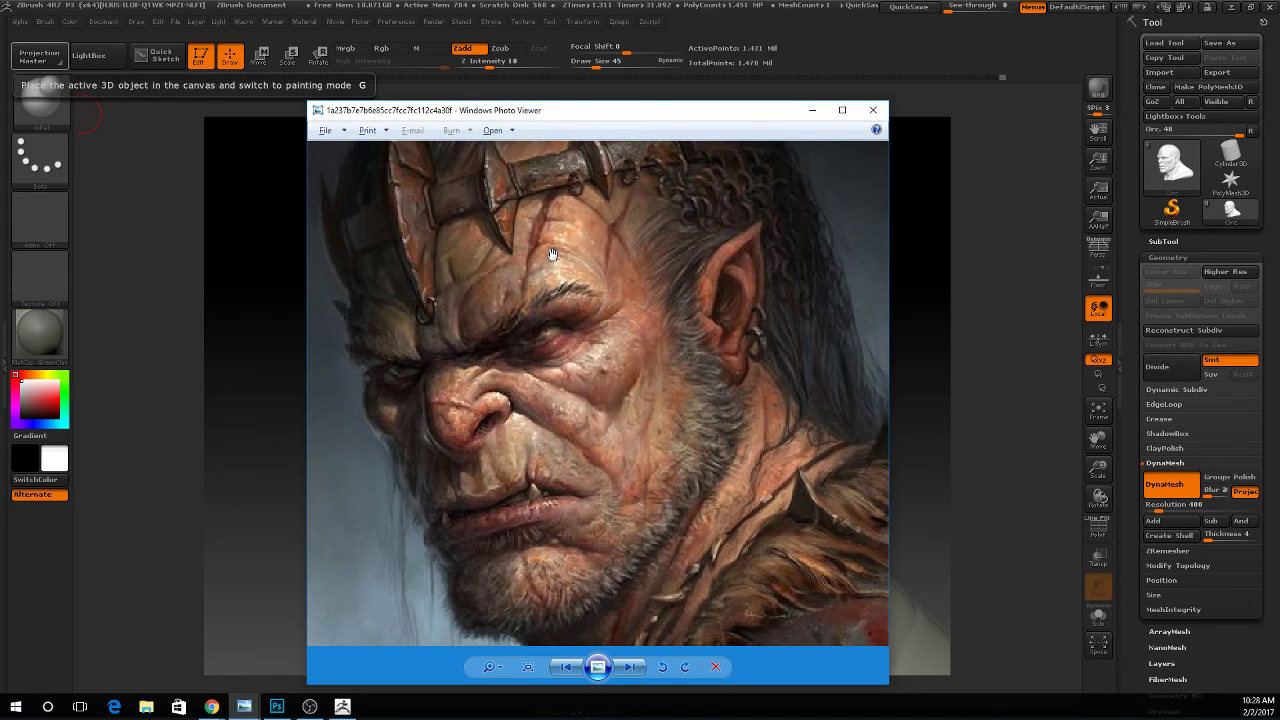
{"action": "scroll", "coordinate": [622, 225], "scroll_direction": "up", "scroll_amount": 3}
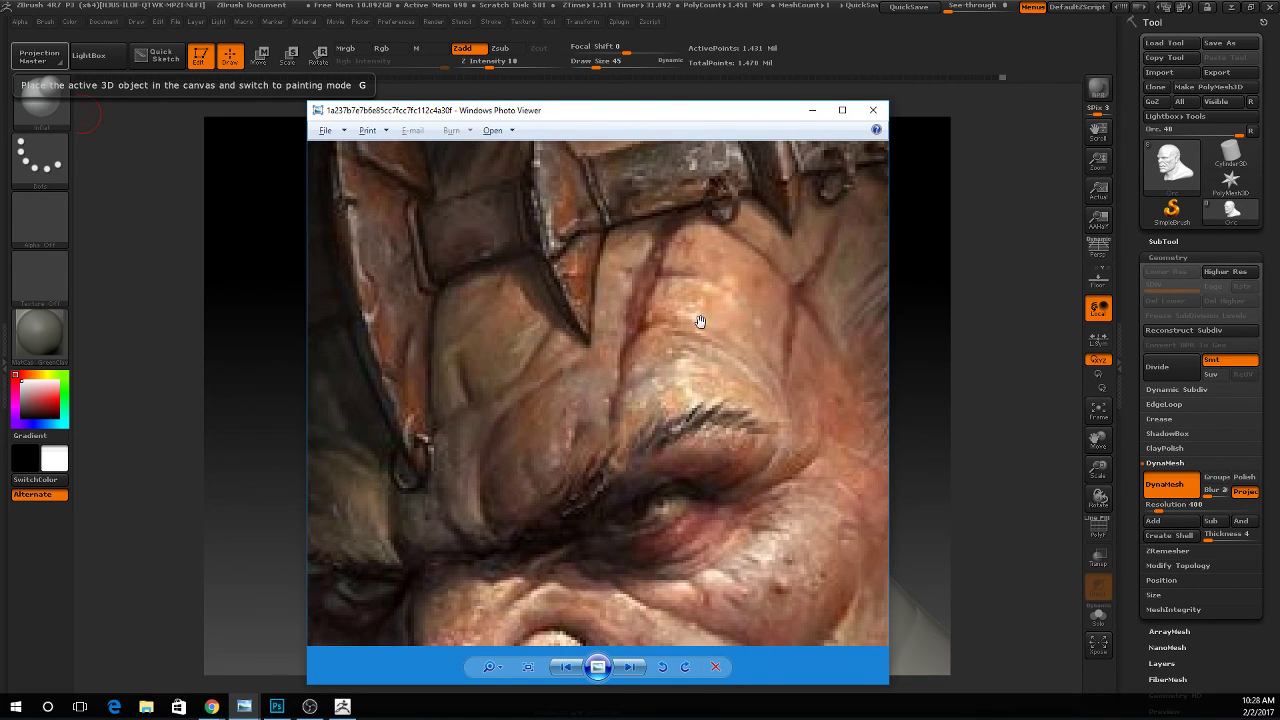
{"action": "left_click_drag", "start_coordinate": [702, 113], "coordinate": [0, 127]}
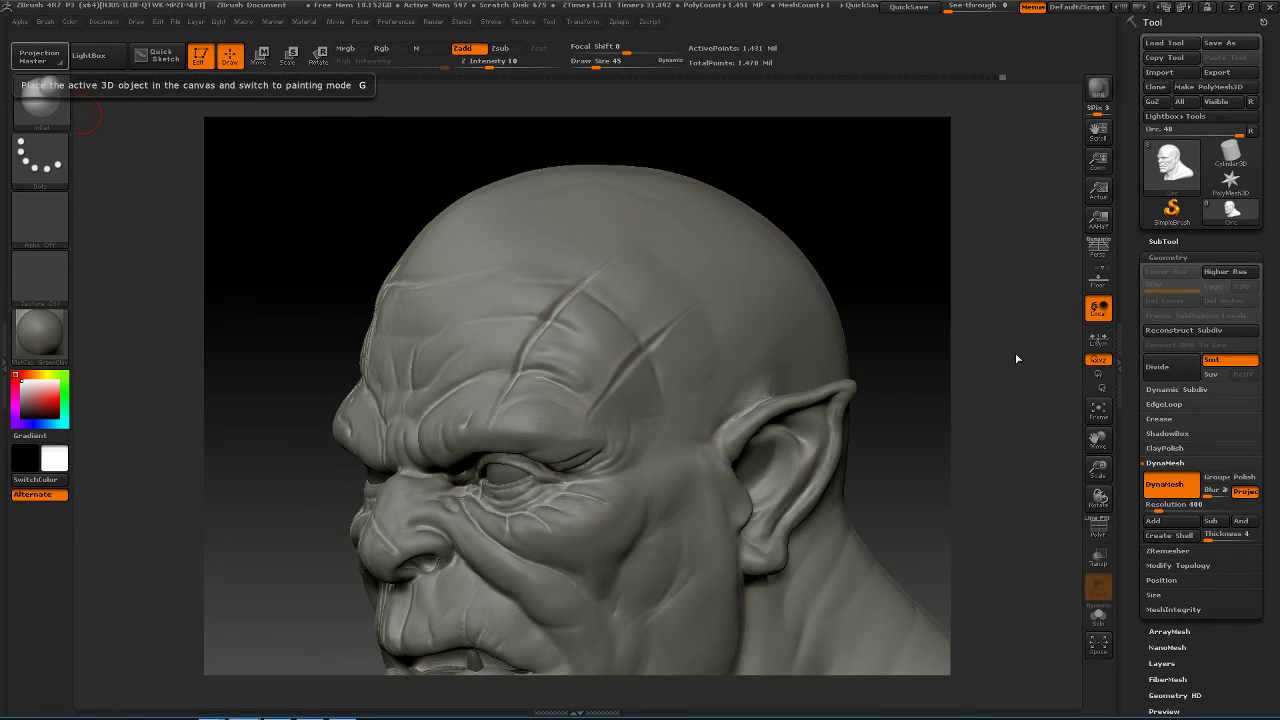
- Return to the ZBrush sculpt and switch to the hPolish brush at draw size 45
{"action": "key", "text": "b"}
{"action": "left_click_drag", "start_coordinate": [866, 225], "coordinate": [863, 225]}
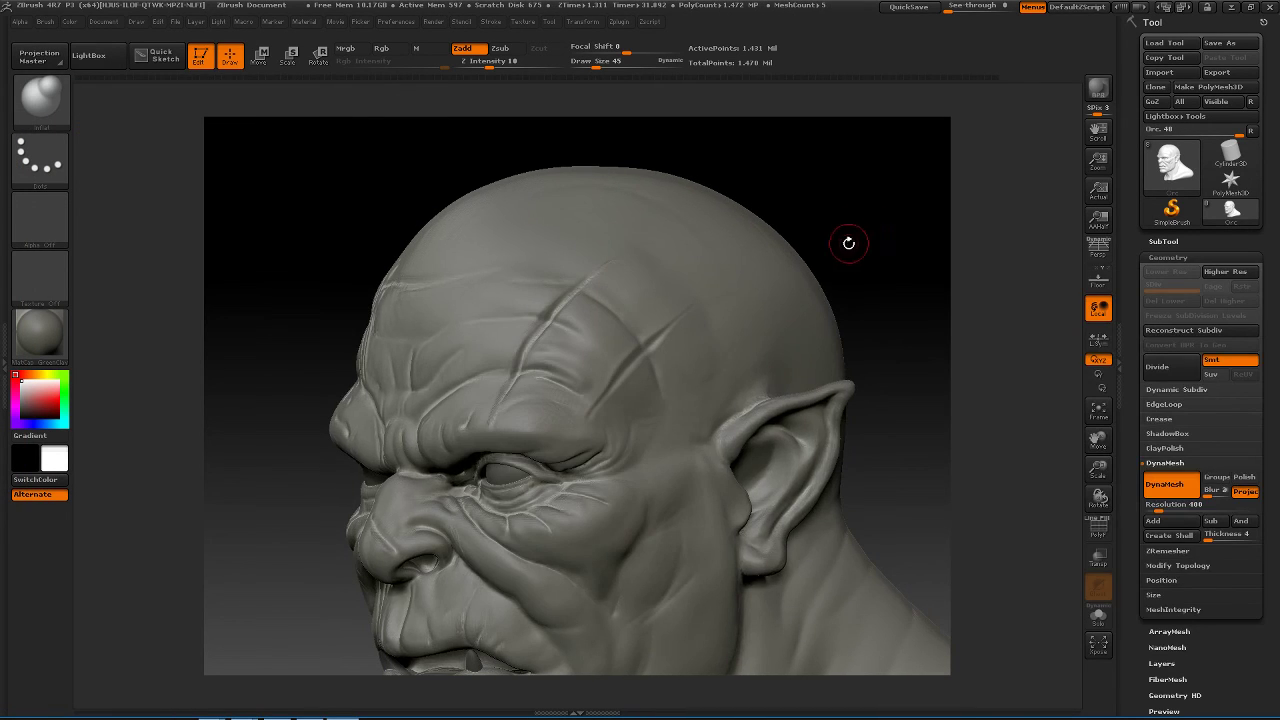
{"action": "key", "text": "b"}
{"action": "key", "text": "h"}
{"action": "key", "text": "p"}
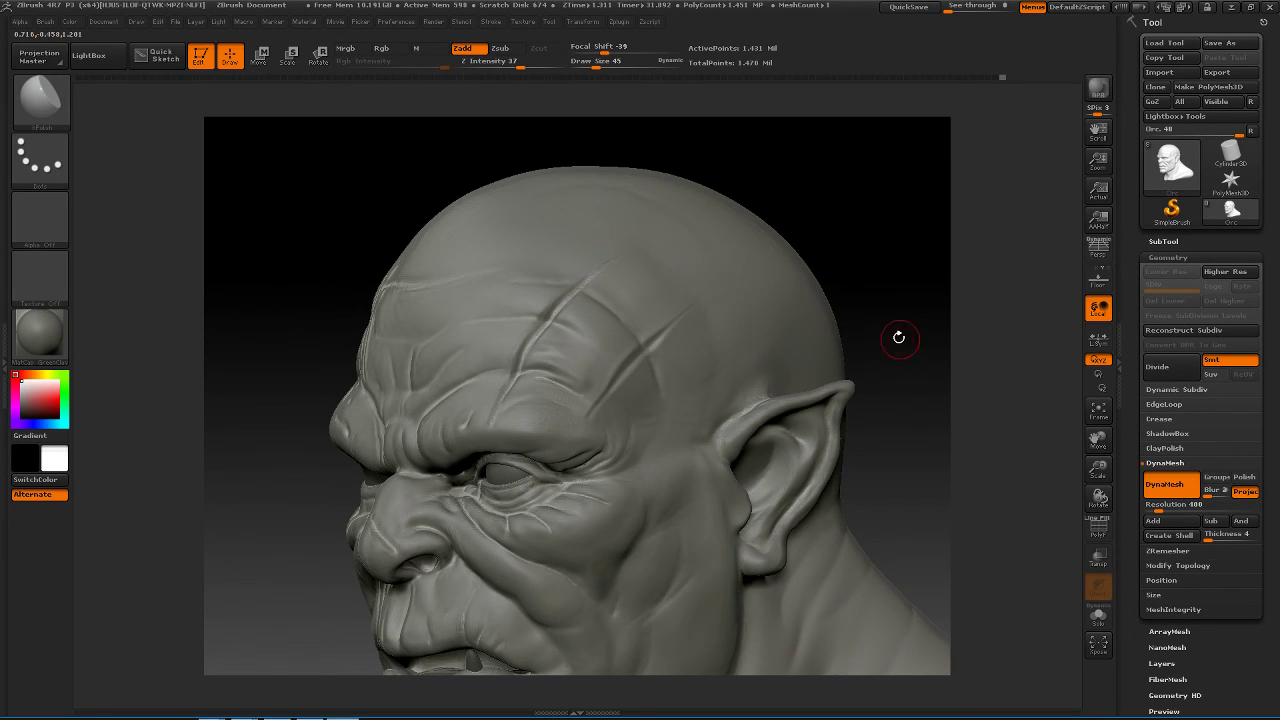
{"action": "left_click_drag", "start_coordinate": [897, 335], "coordinate": [810, 365], "text": "alt"}
{"action": "mouse_move", "coordinate": [810, 365]}
{"action": "left_mouse_down"}
{"action": "mouse_move", "coordinate": [863, 329]}
{"action": "mouse_move", "coordinate": [787, 387]}
{"action": "mouse_move", "coordinate": [834, 340]}
{"action": "mouse_move", "coordinate": [886, 346]}
{"action": "mouse_move", "coordinate": [871, 347]}
{"action": "left_mouse_up"}
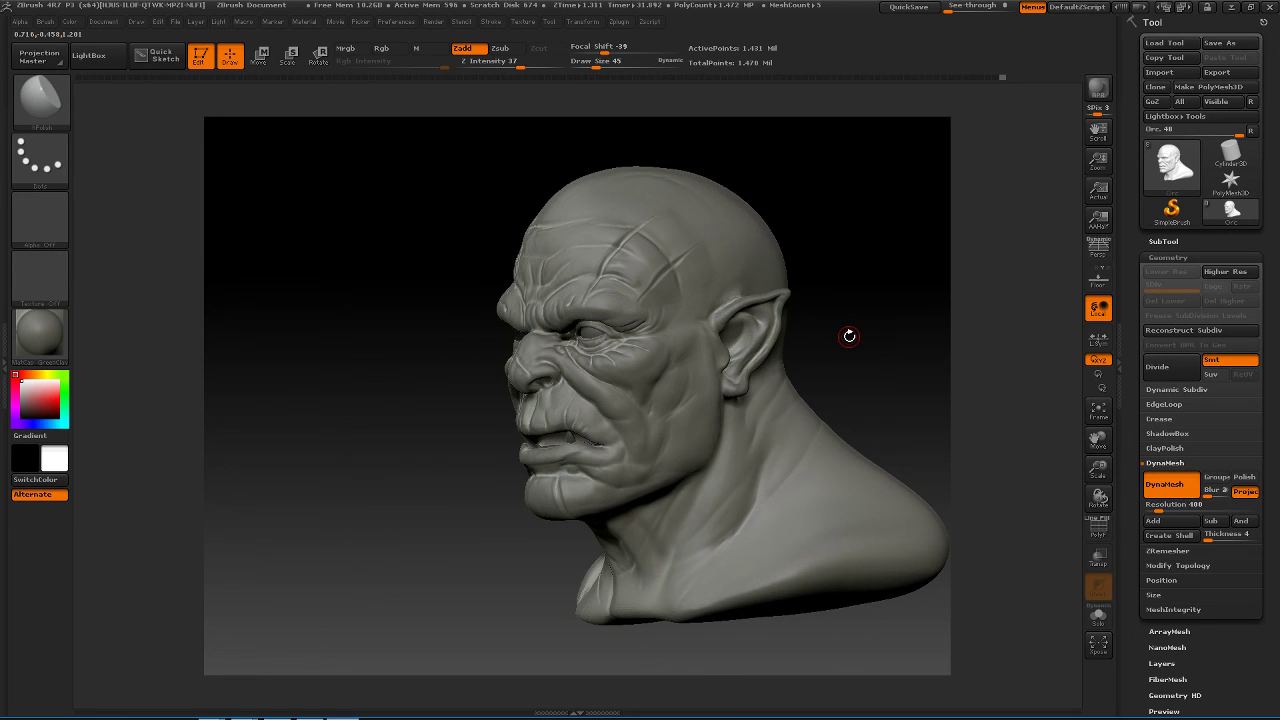